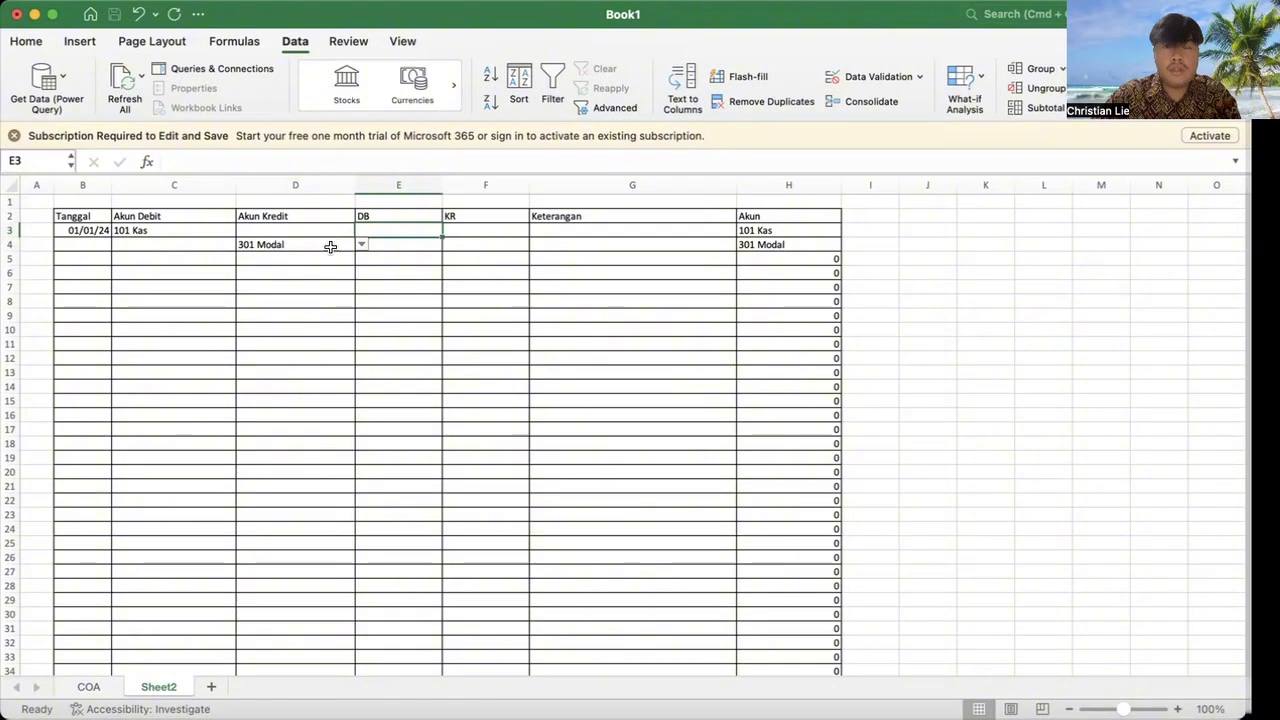
Step: Enter 340.000 as the debit for 101 Kas in E3 and as the credit for 301 Modal in F4
click(334, 243)
click(380, 231)
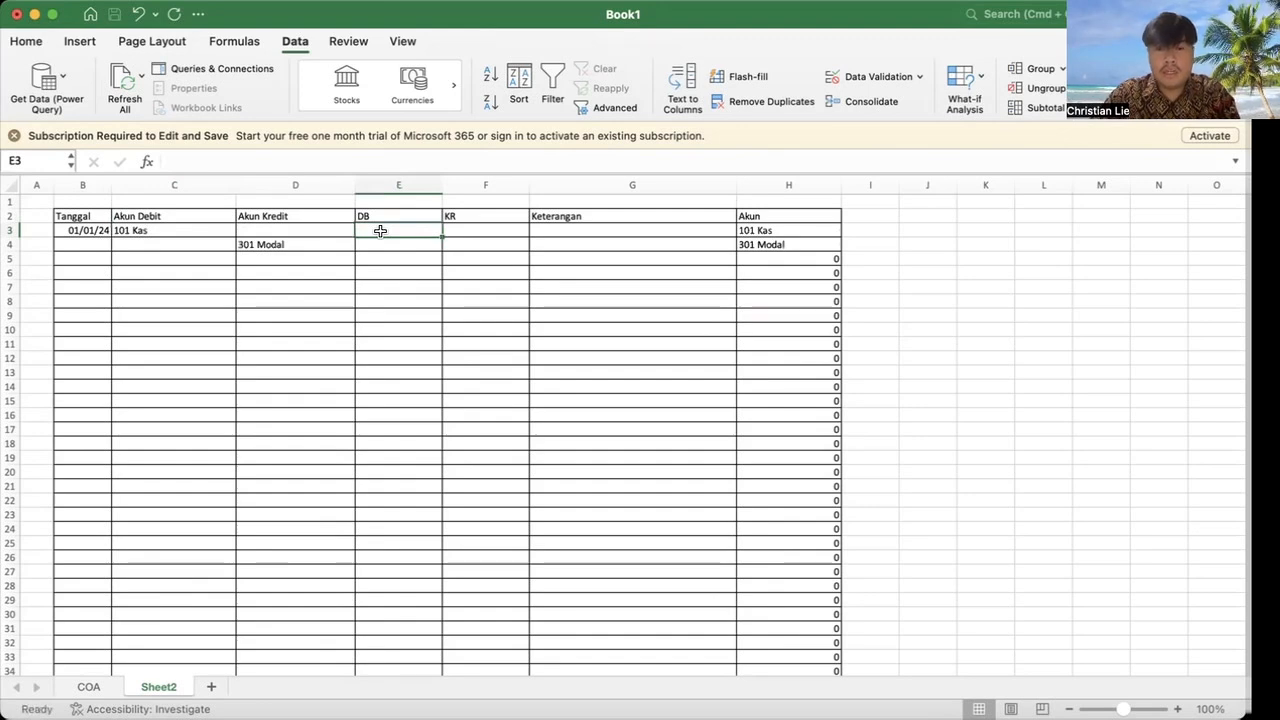
text(340)
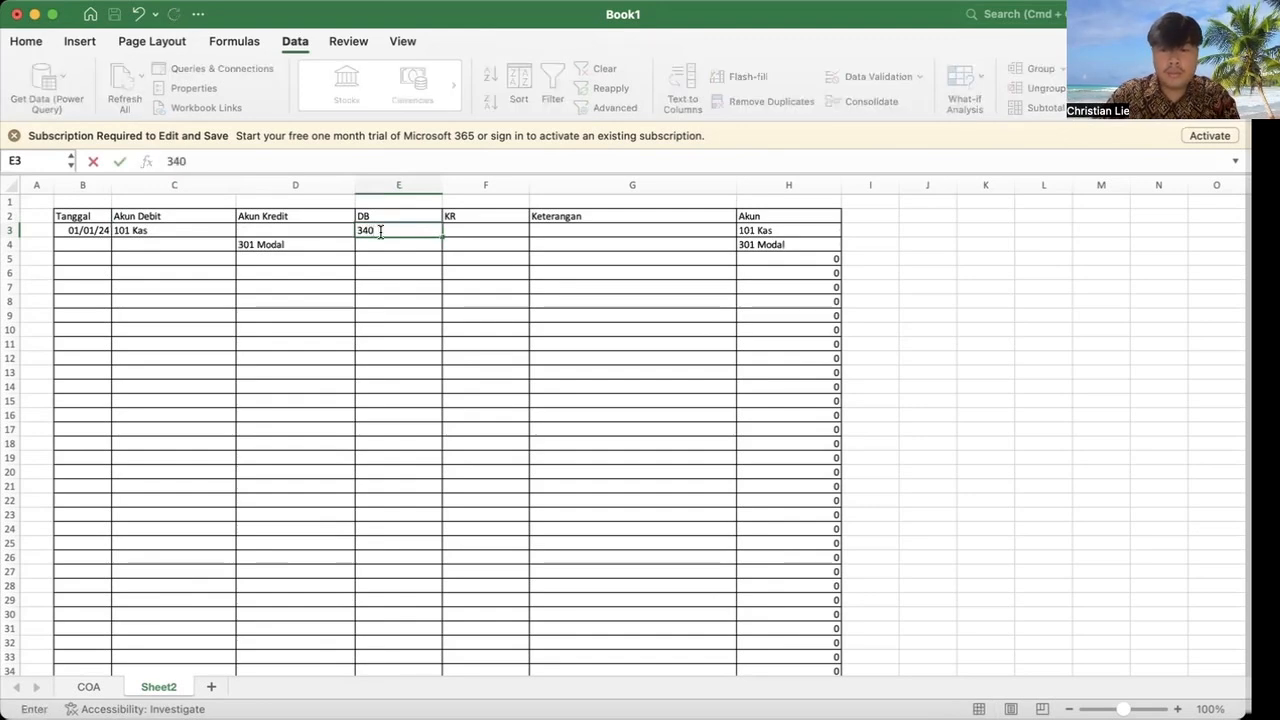
text(.000)
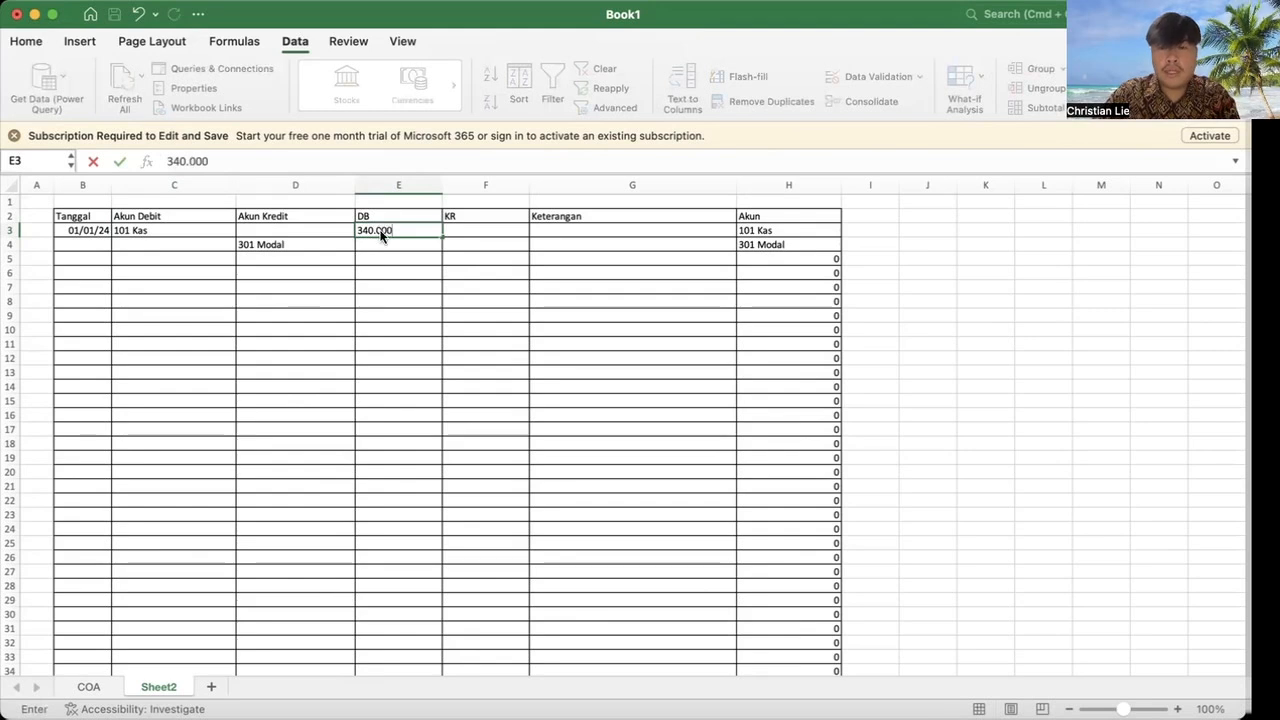
key(Return)
key(Tab)
text(3)
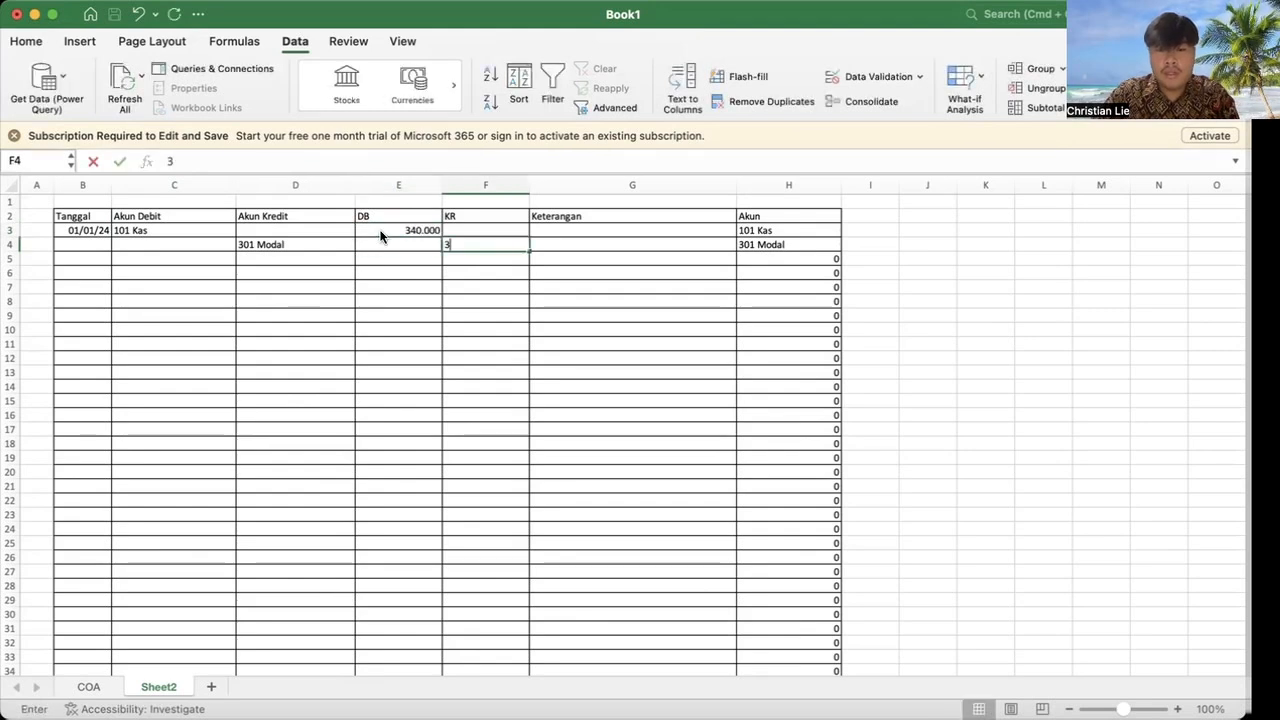
text(40.00)
key(Return)
Step: Describe the first journal entry as "Penanaman modal" in G3 and copy the description down to G4
key(Right)
key(Right)
key(Left)
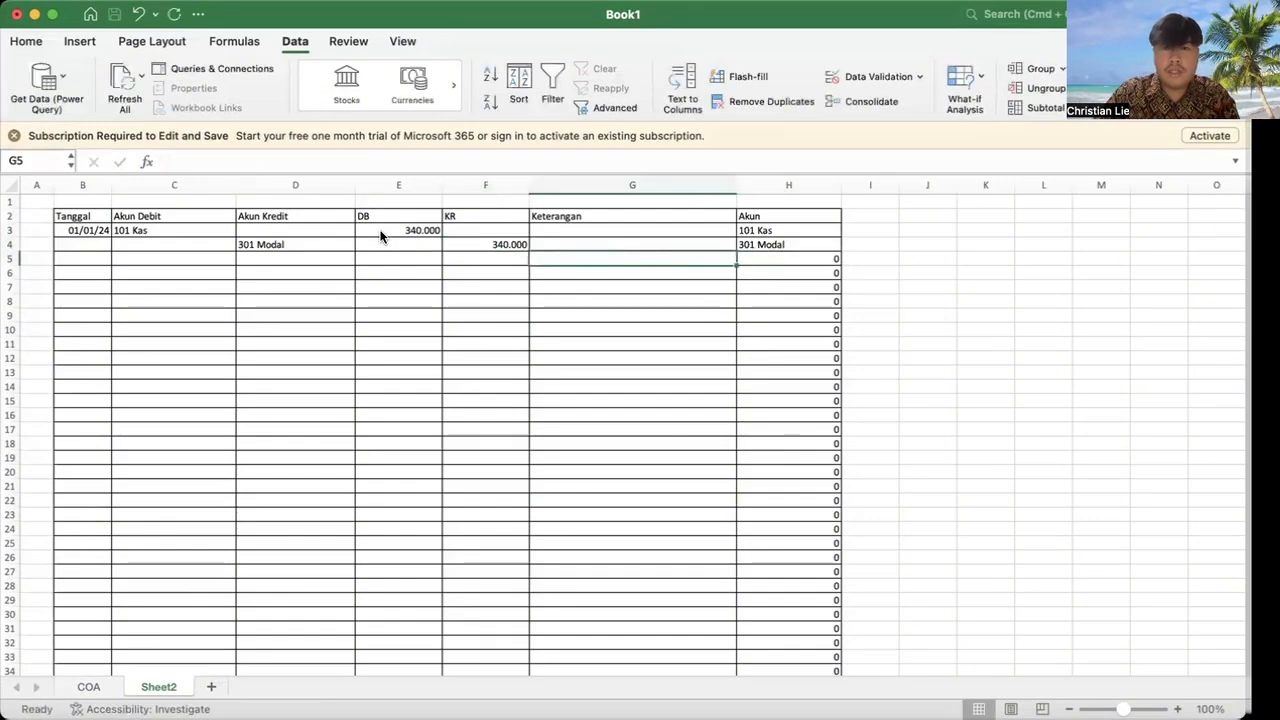
key(Up)
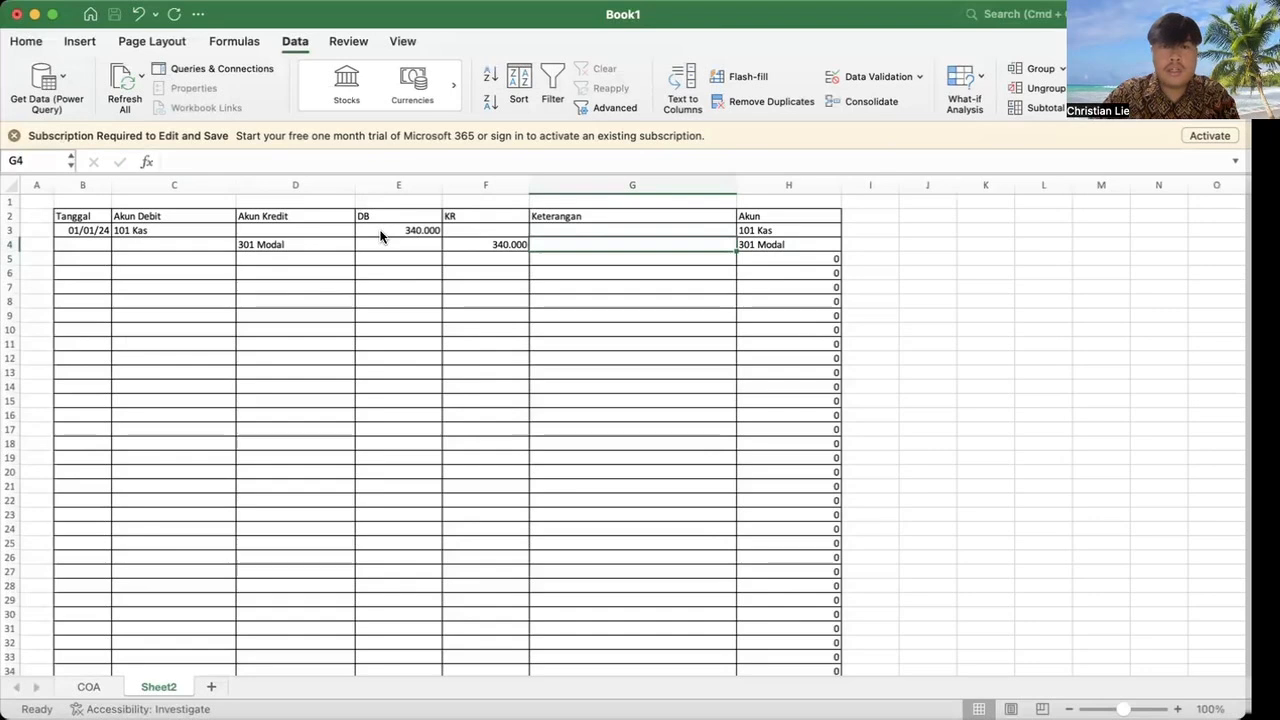
click(547, 230)
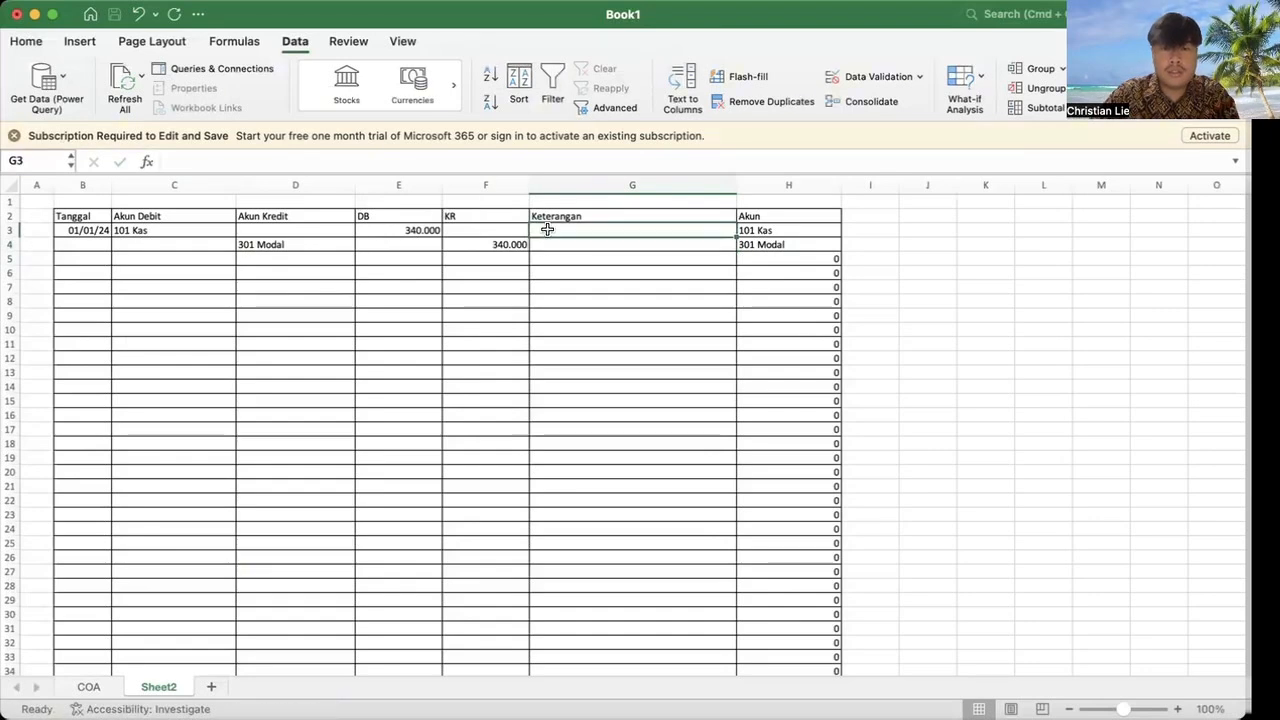
text(P)
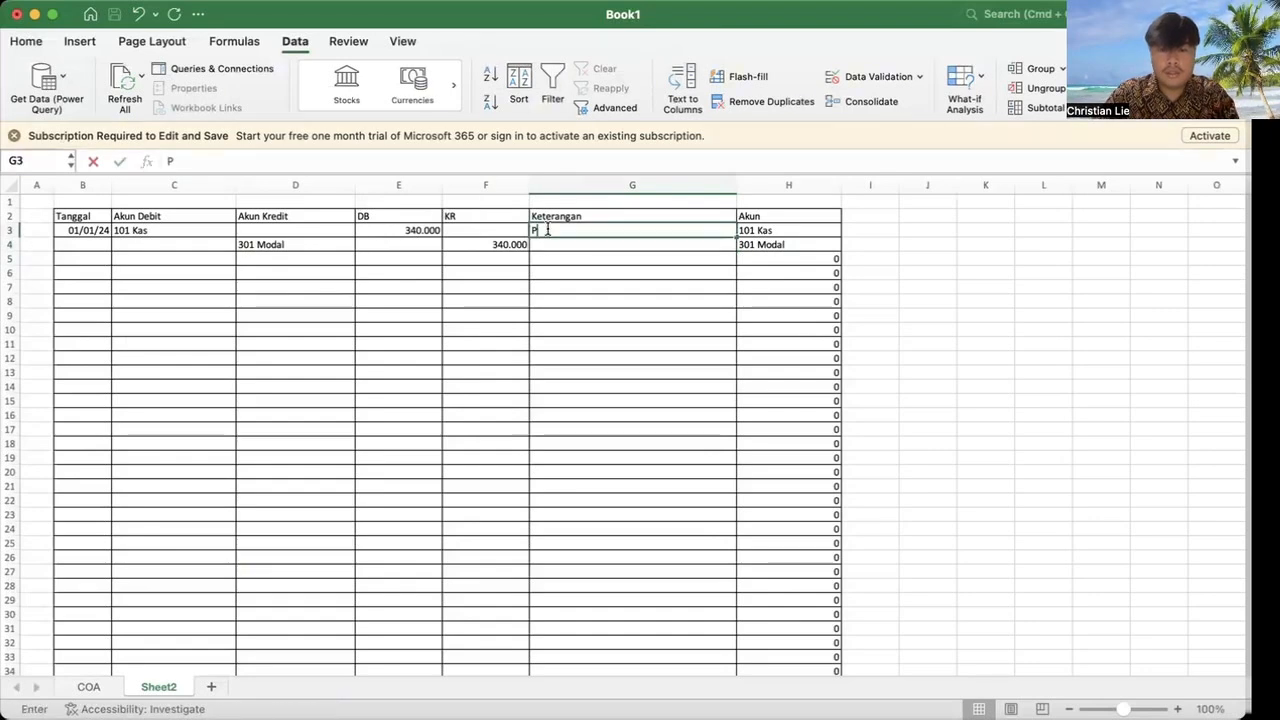
text(enanaman)
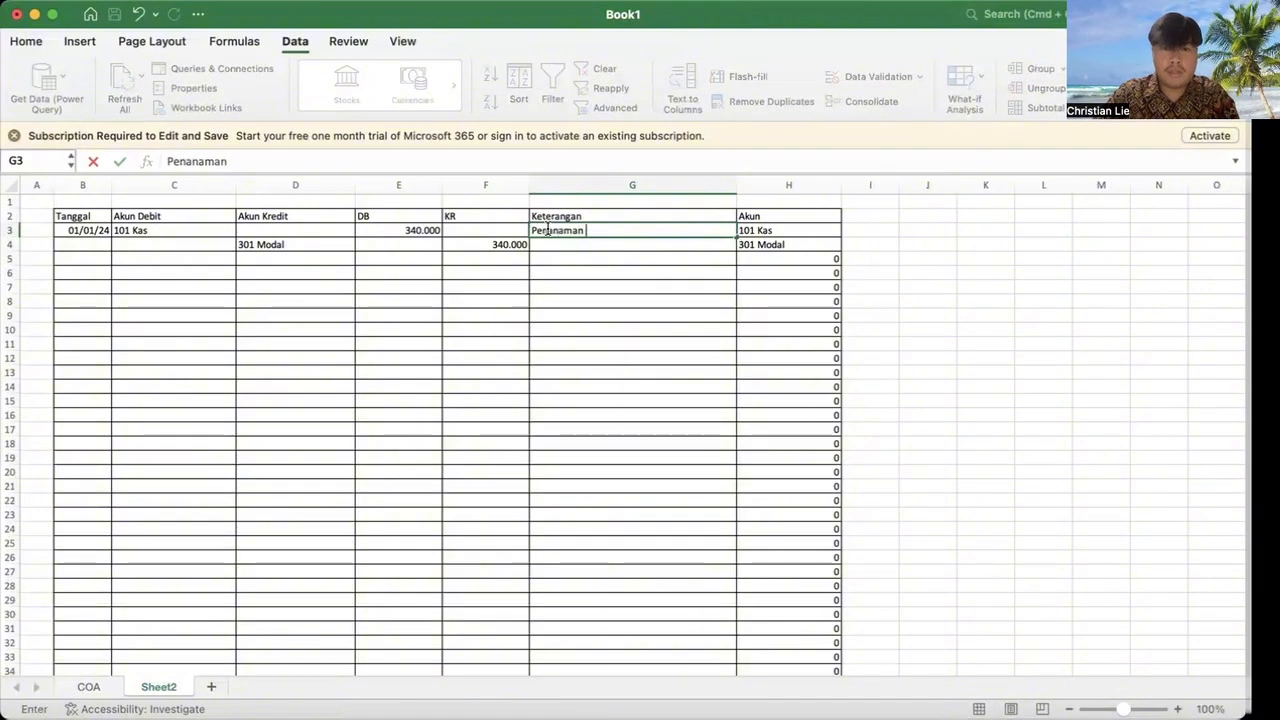
text( modal)
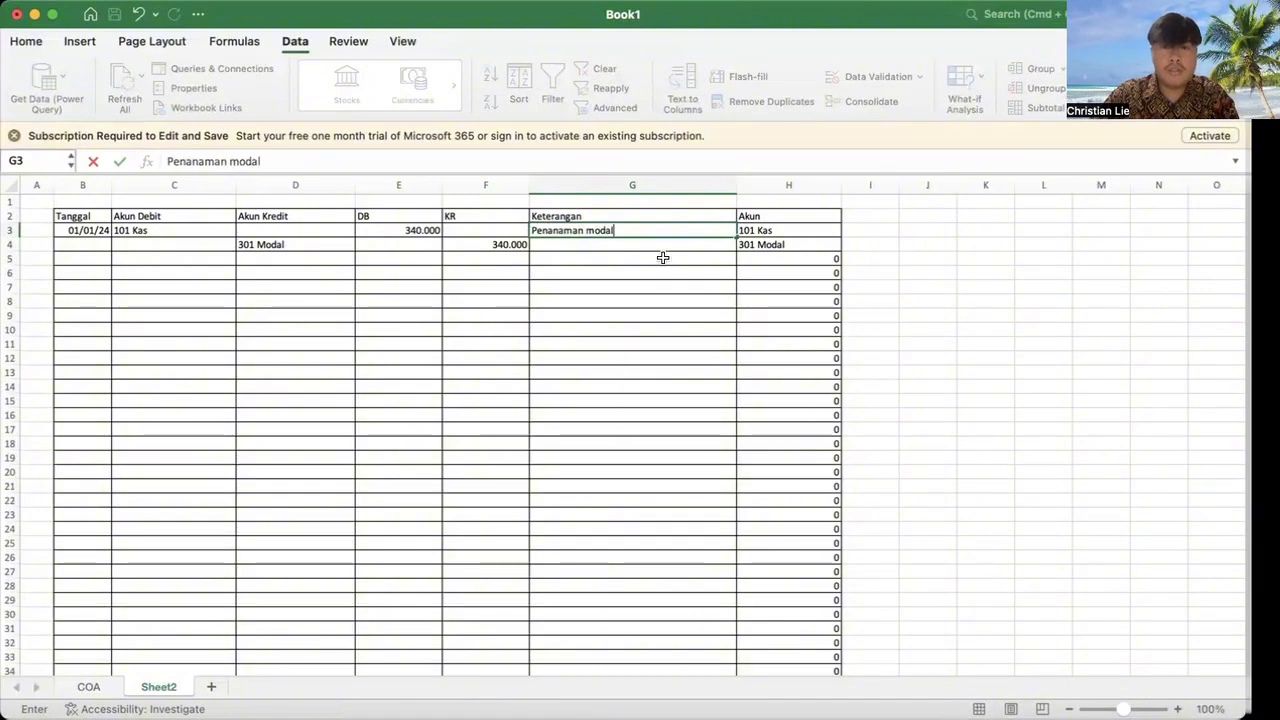
drag(736, 237, 736, 245)
Step: Inspect the formulas in the Akun column for the two rows of the first journal entry
click(770, 230)
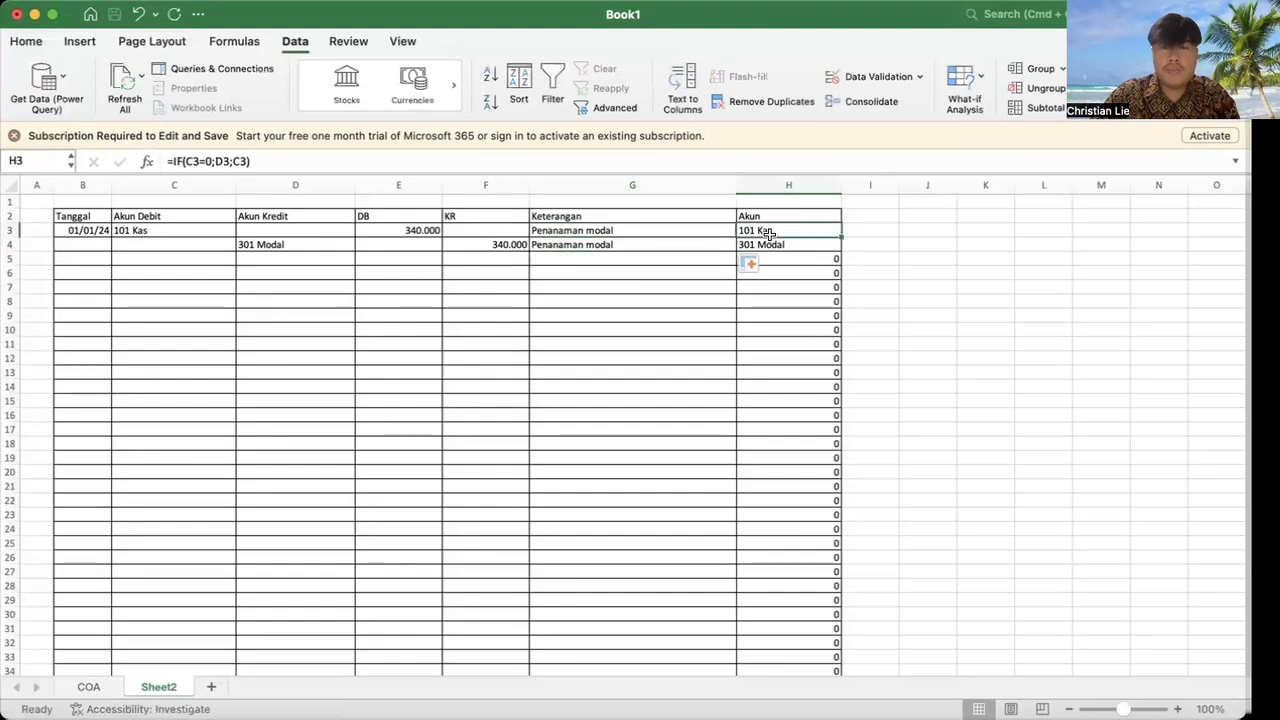
click(778, 246)
click(788, 231)
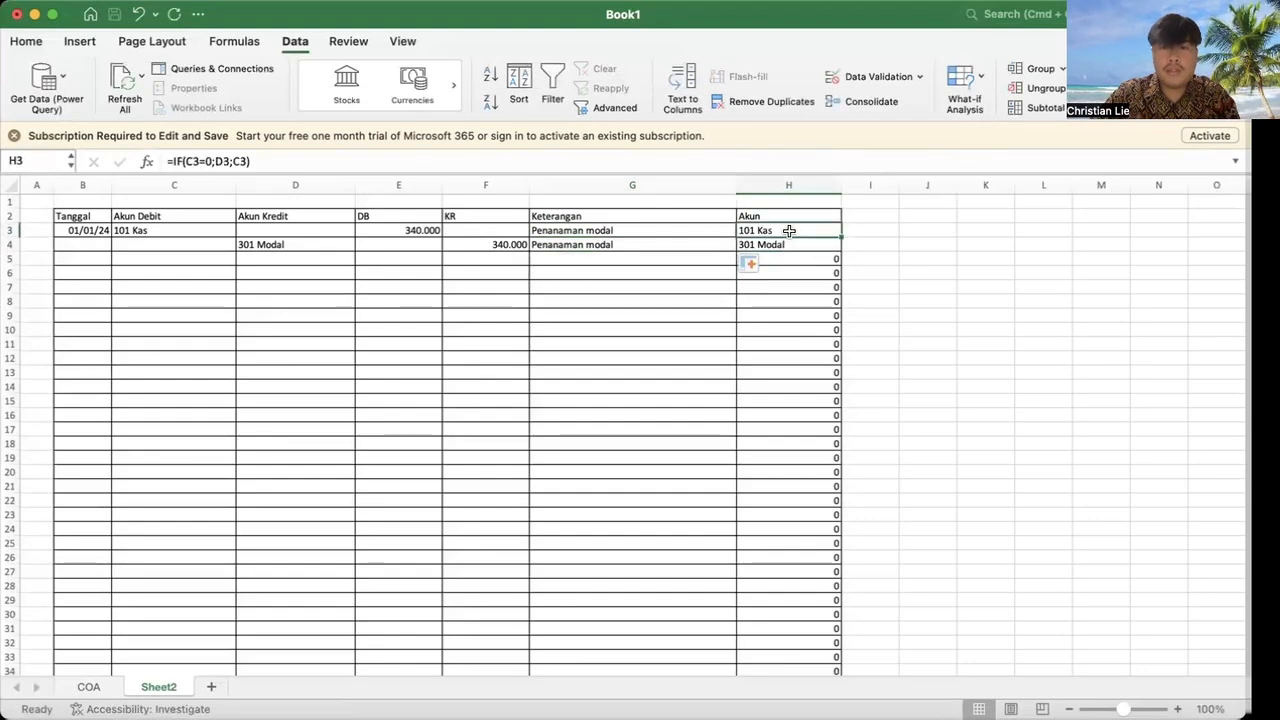
click(790, 219)
click(791, 231)
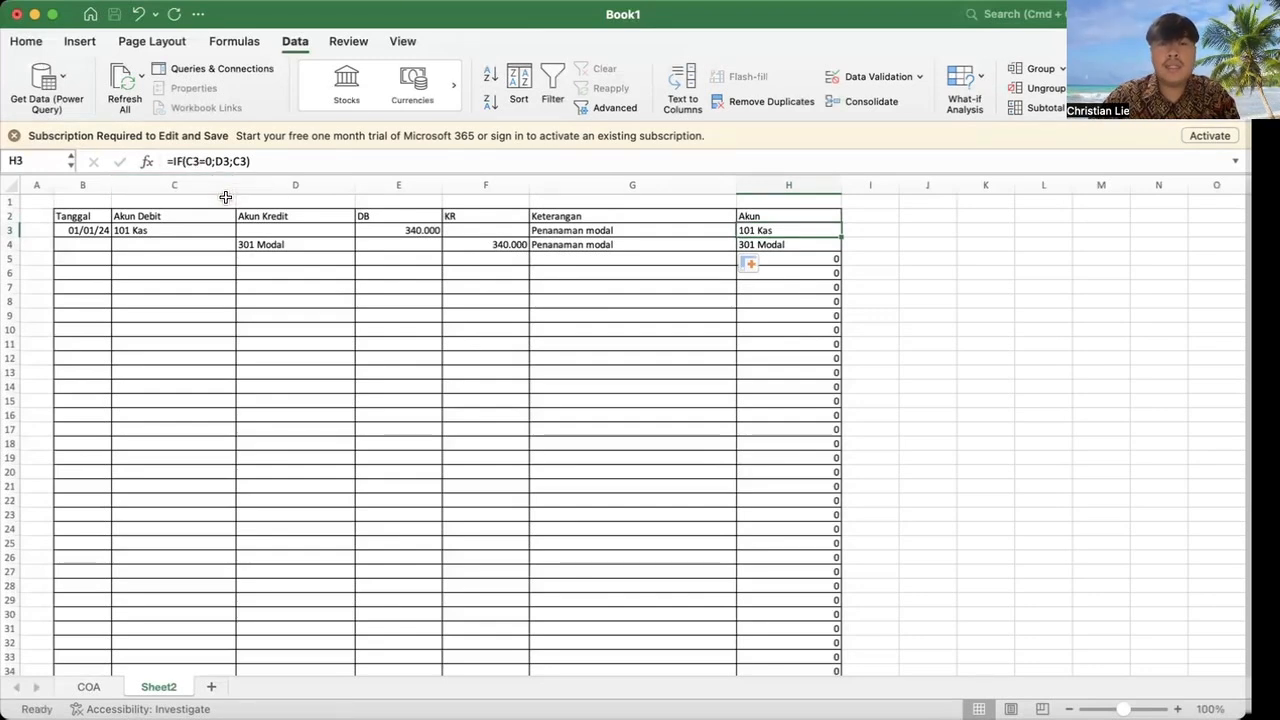
Step: Date the second journal entry 2/1/24 in row 5 and choose 103 Persediaan Barang Dagang as its debit account
click(93, 258)
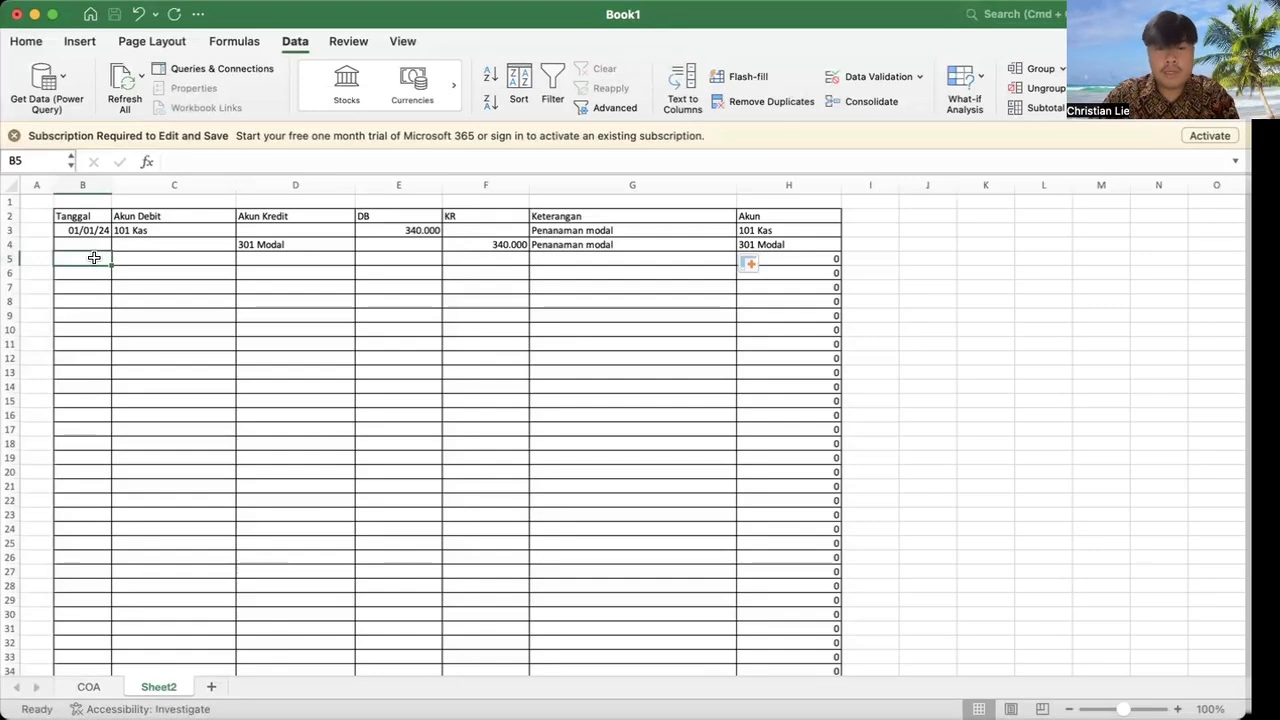
text(2/1)
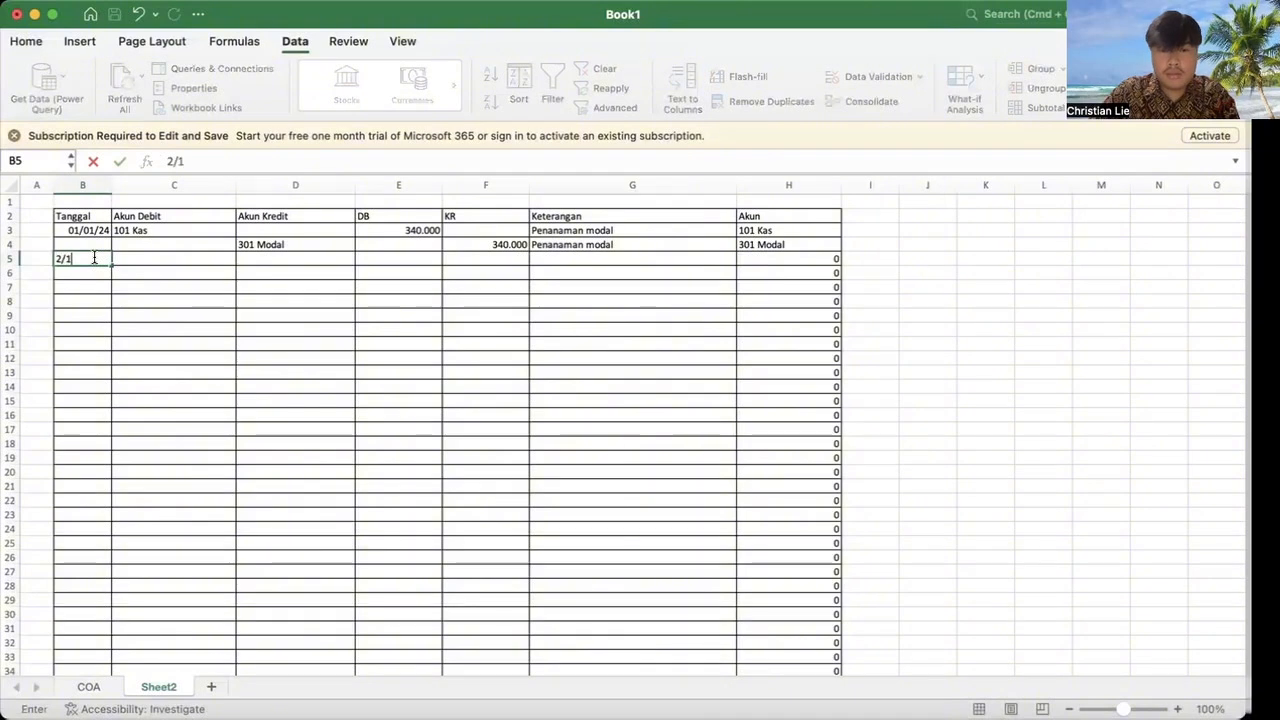
text(/24)
key(Tab)
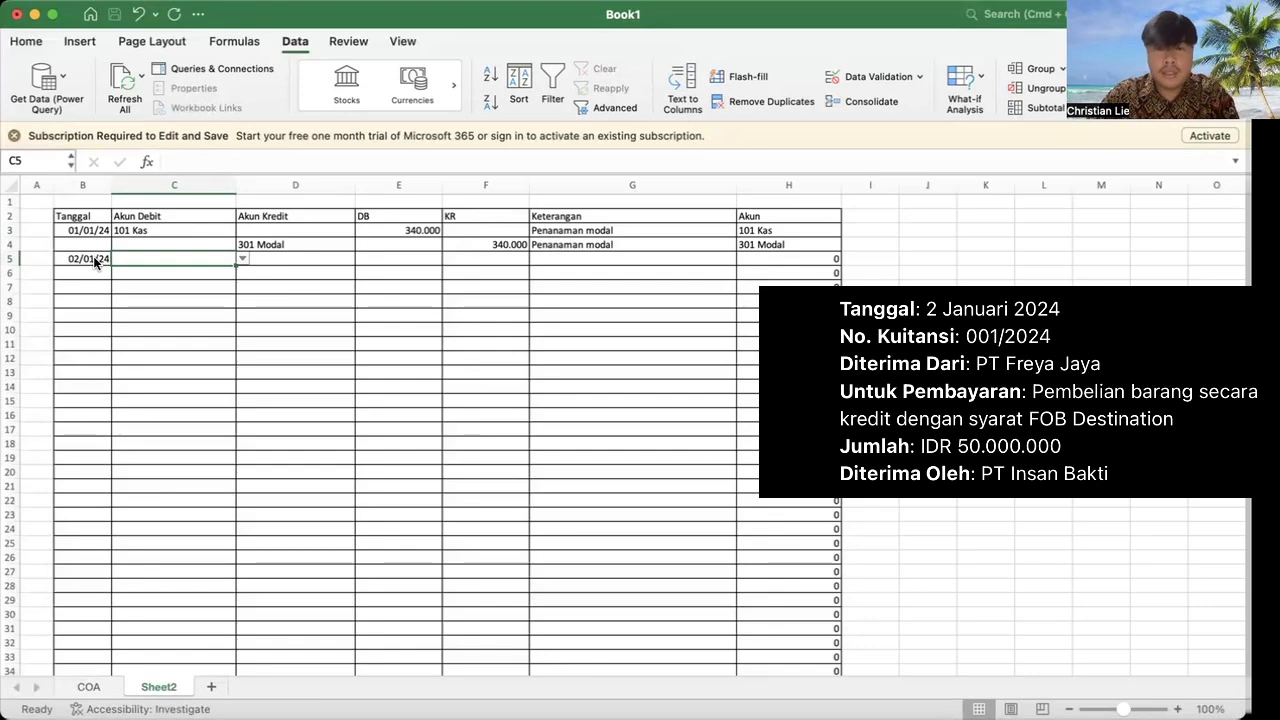
text(p)
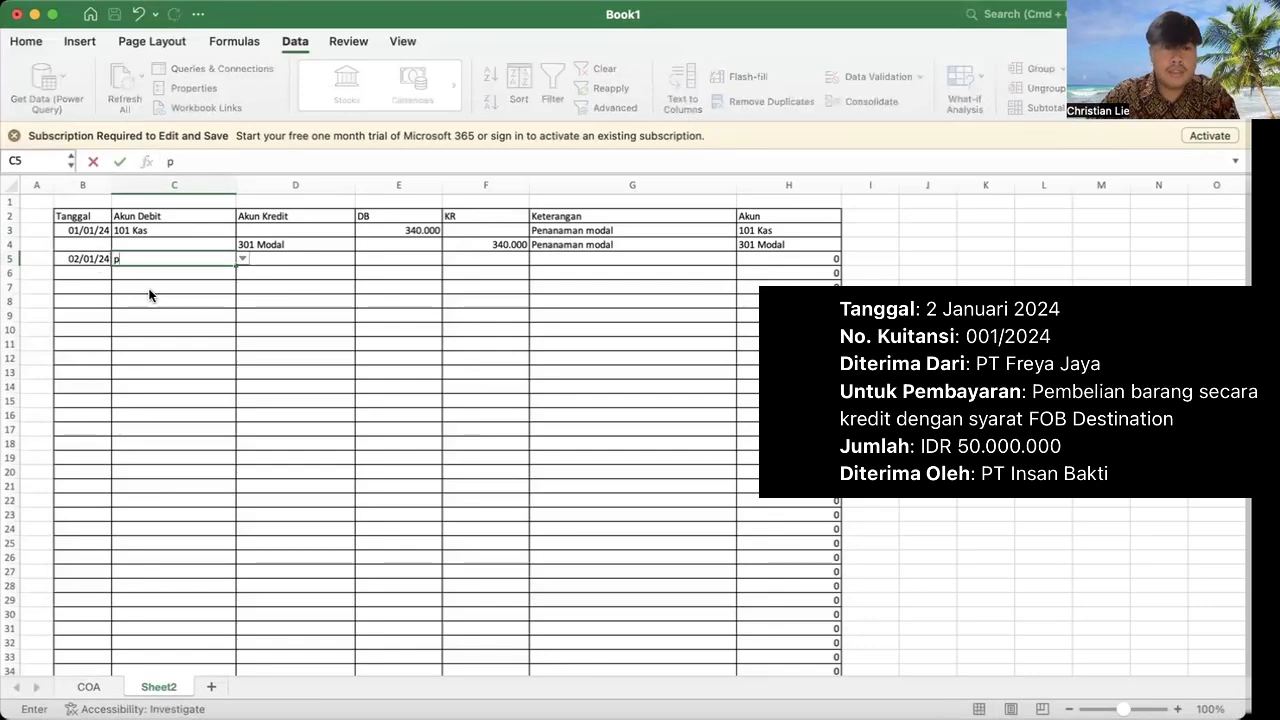
click(149, 293)
Step: Widen the Akun Debit column so that the full account name in row 5 fits
click(257, 271)
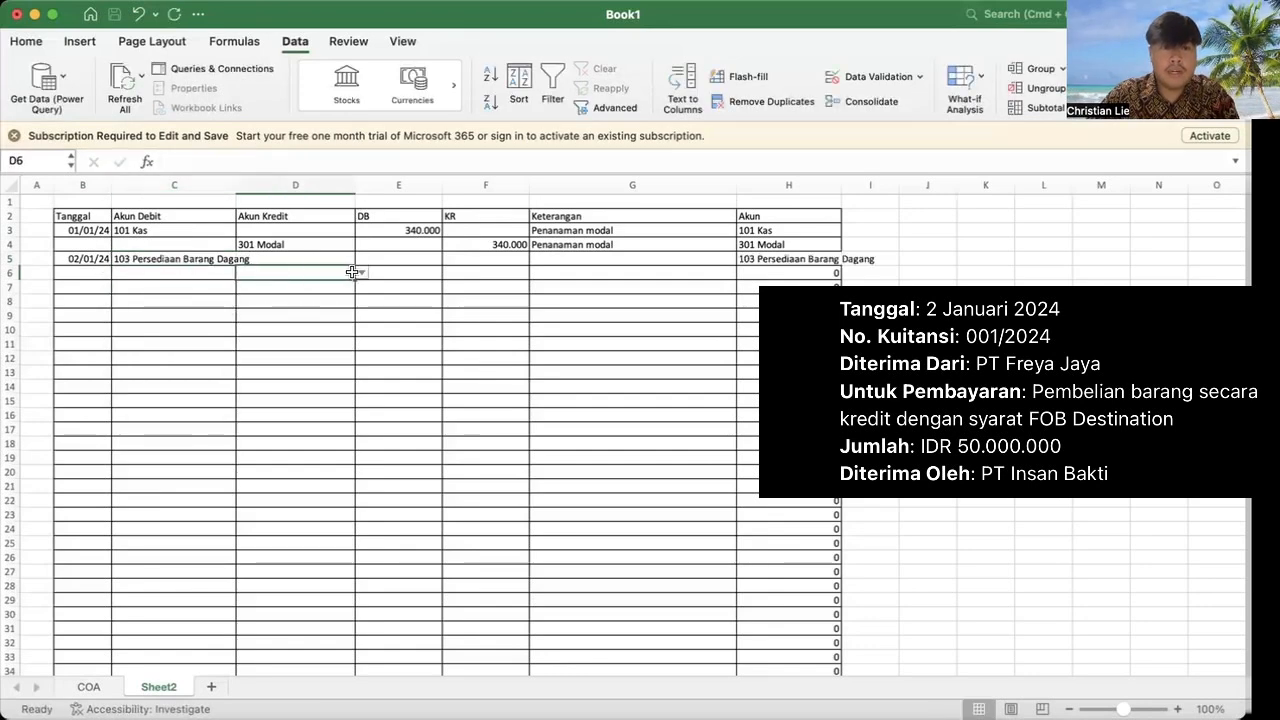
click(250, 201)
drag(236, 187, 259, 187)
Step: Choose 201 Utang Usaha as the credit account of the second journal entry in D6
click(310, 274)
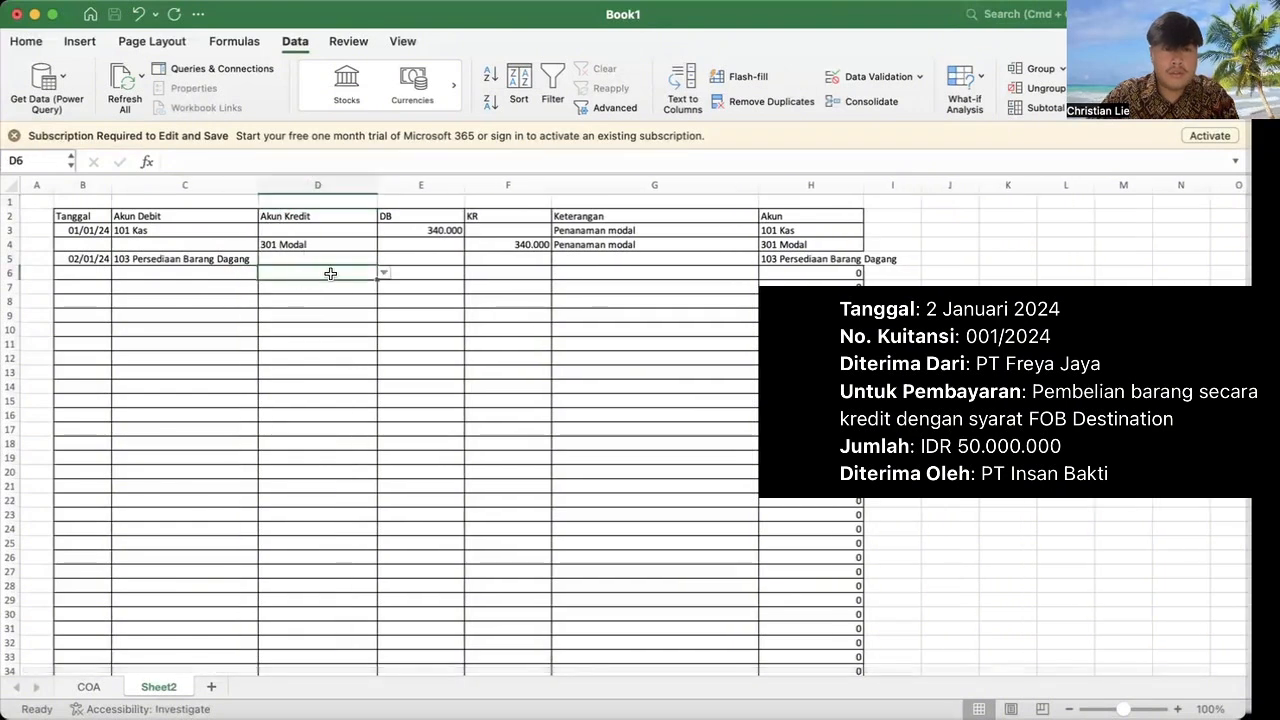
click(384, 272)
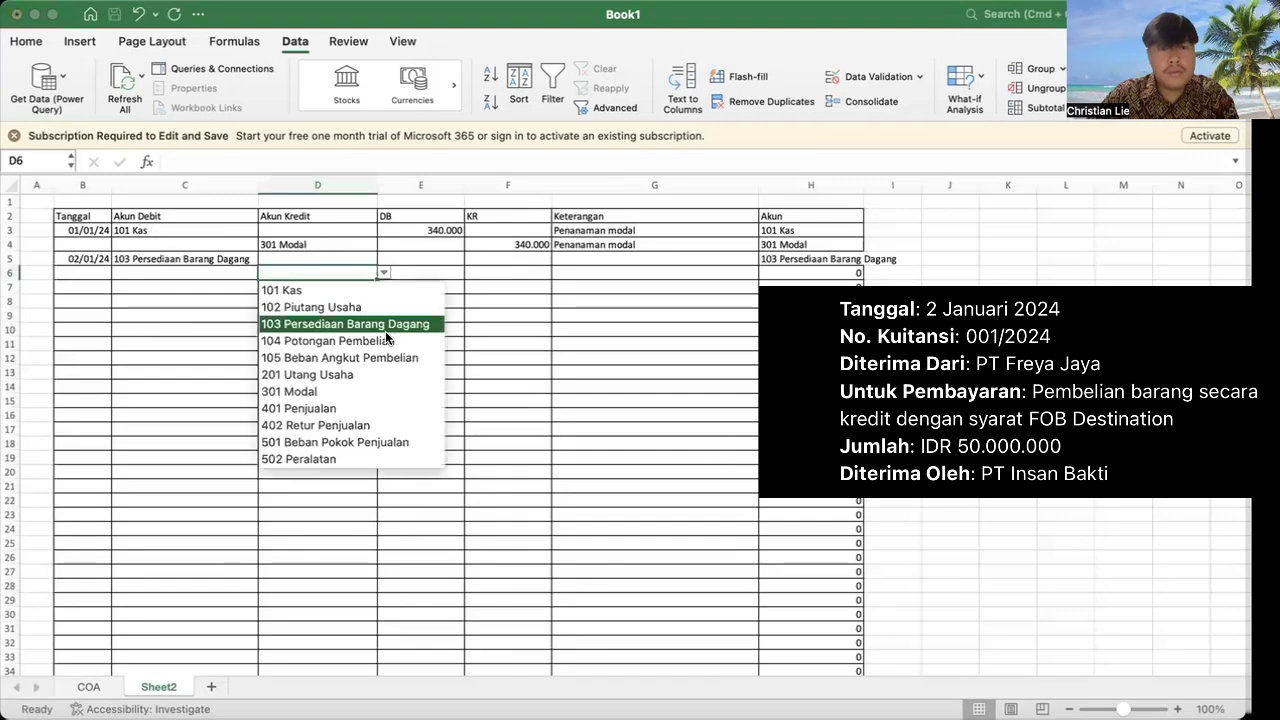
click(381, 375)
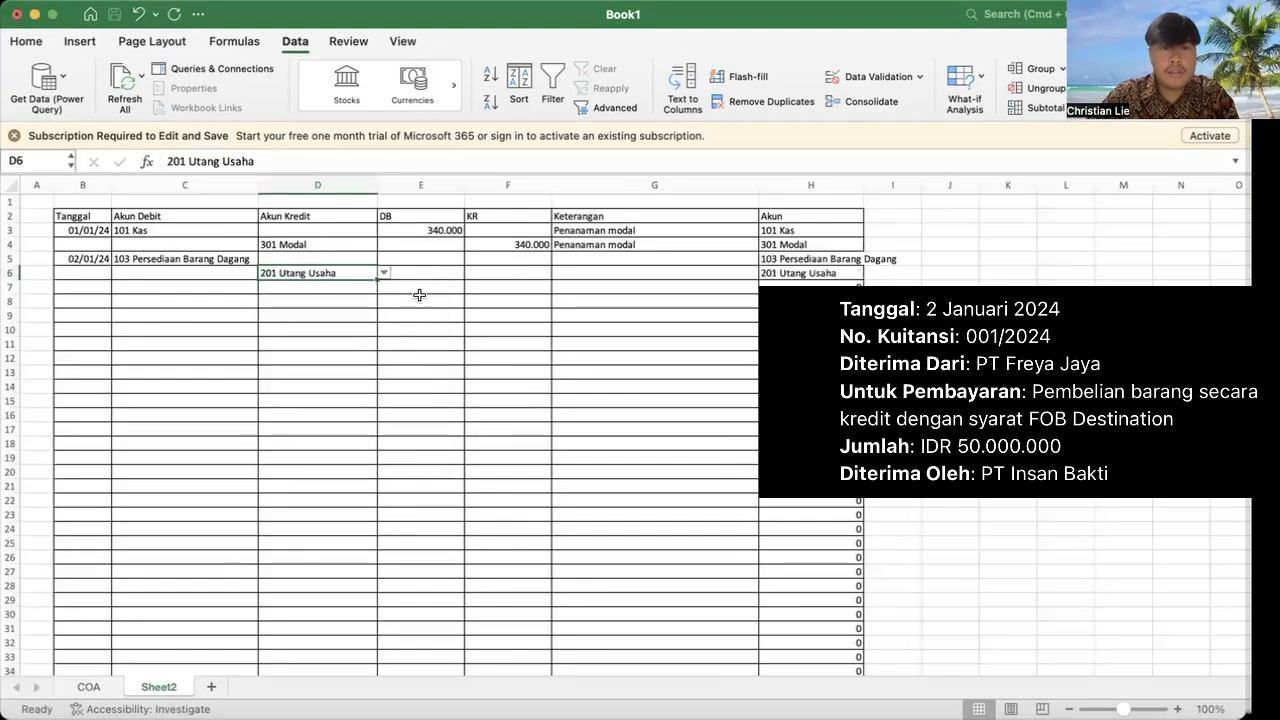
Step: Enter 50.000 as the debit for 103 Persediaan Barang Dagang in E5 and as the credit for 201 Utang Usaha in F6
click(416, 256)
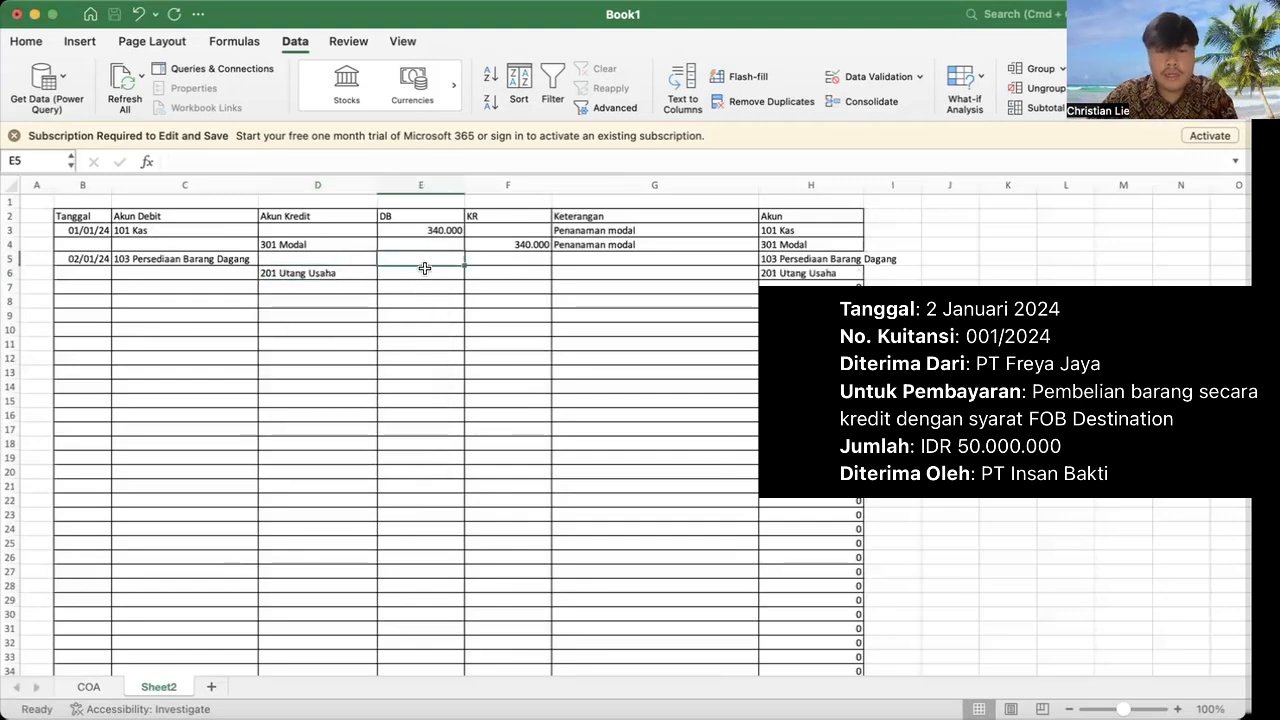
text(50.)
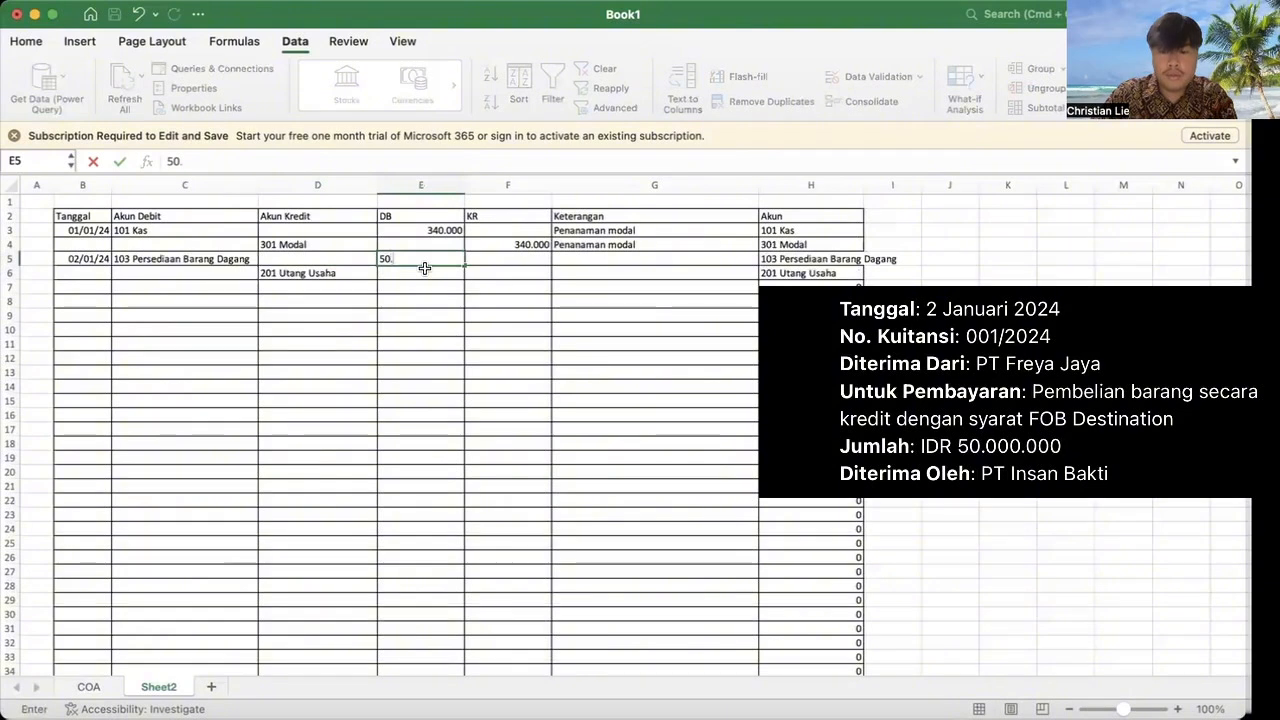
text(000)
key(Return)
key(Tab)
text(50)
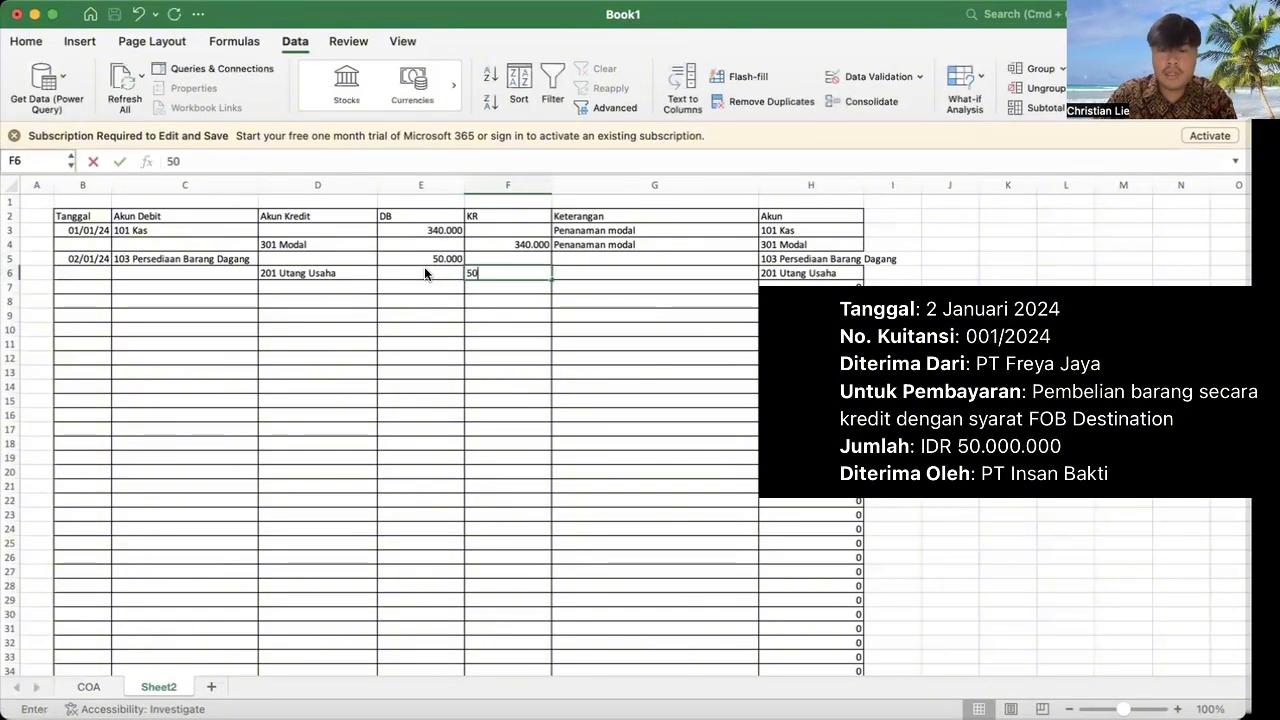
text(.000)
key(Tab)
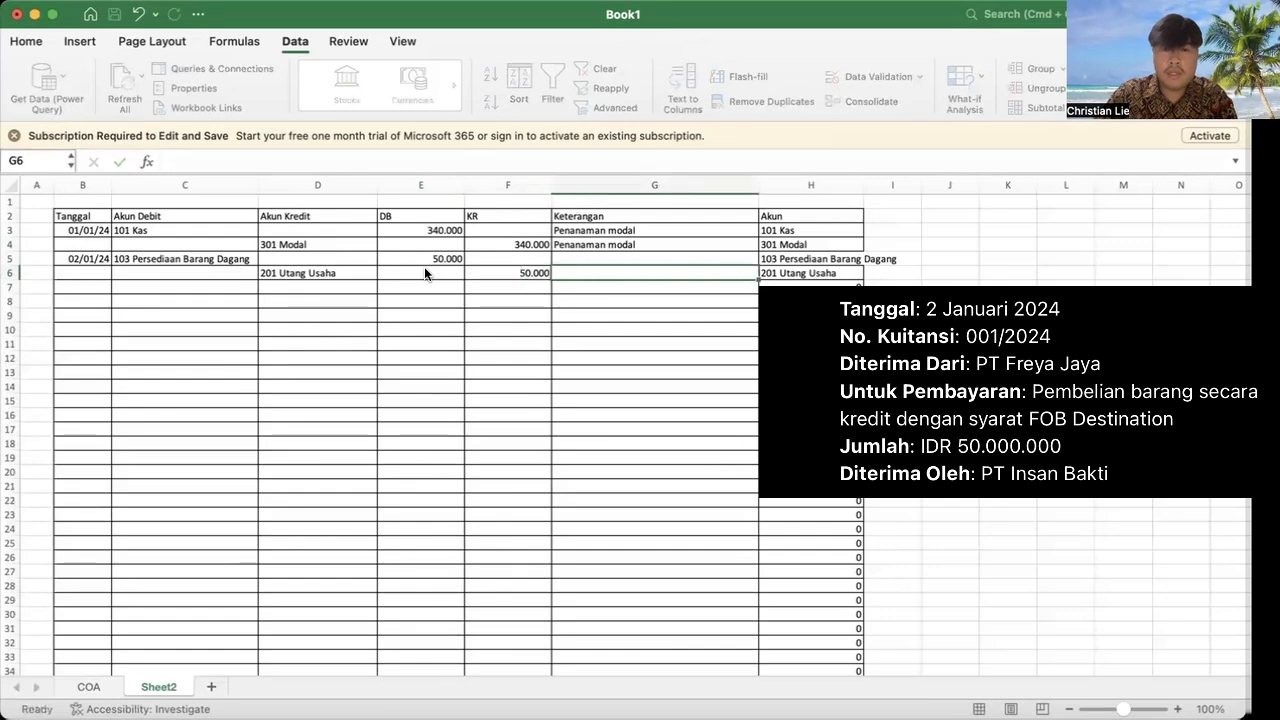
Step: Describe the second journal entry as "Pembelian barang secara kredit" in G5 and copy the description down to G6
click(608, 258)
text(Pembelia)
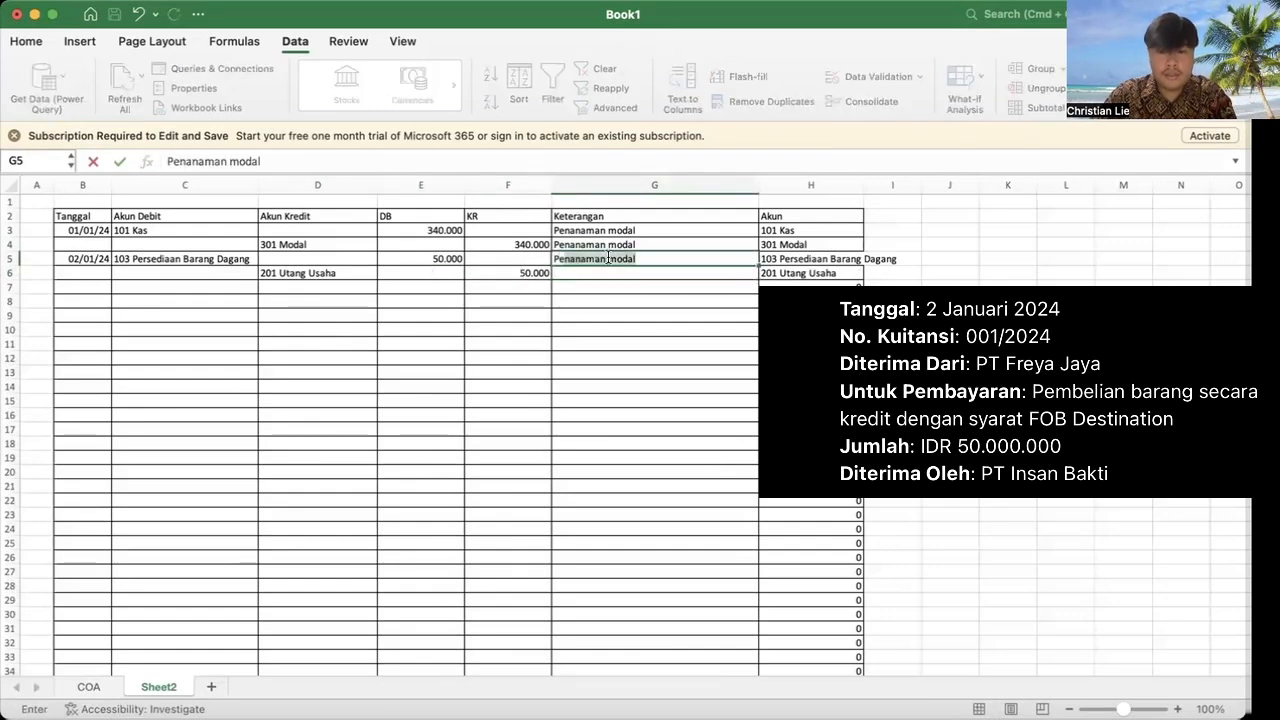
text(n bar)
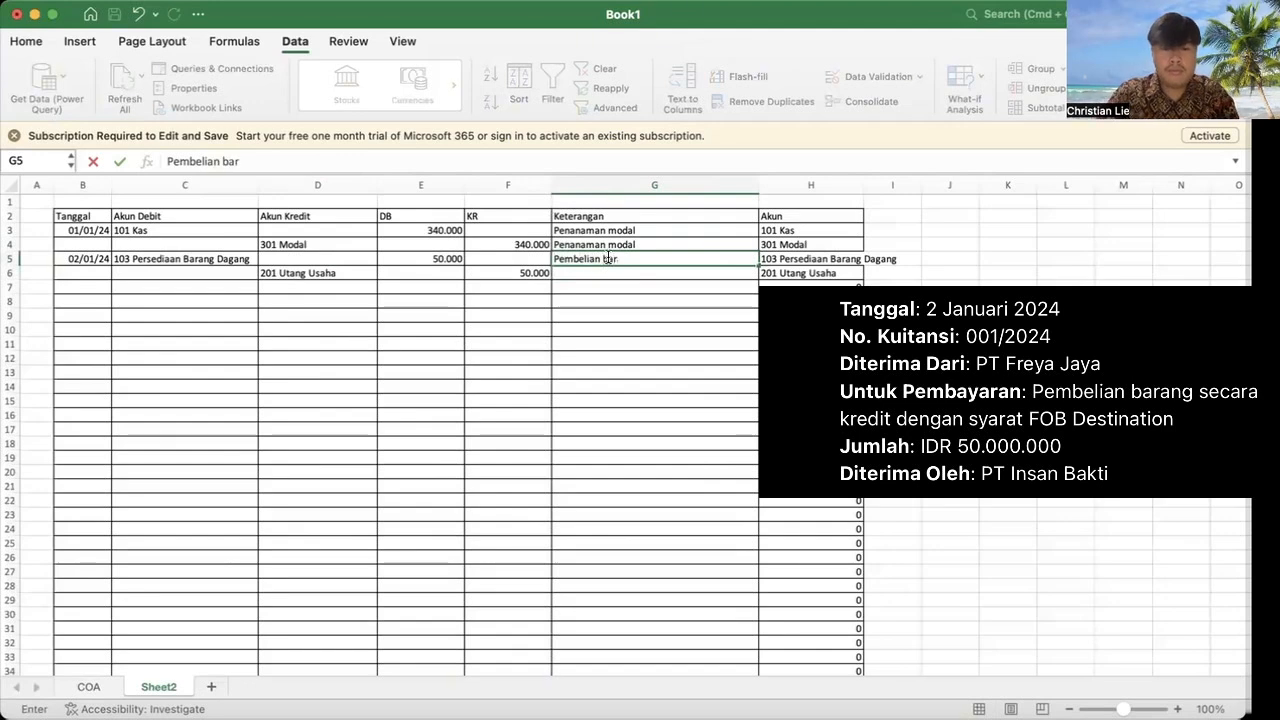
text(ang secara )
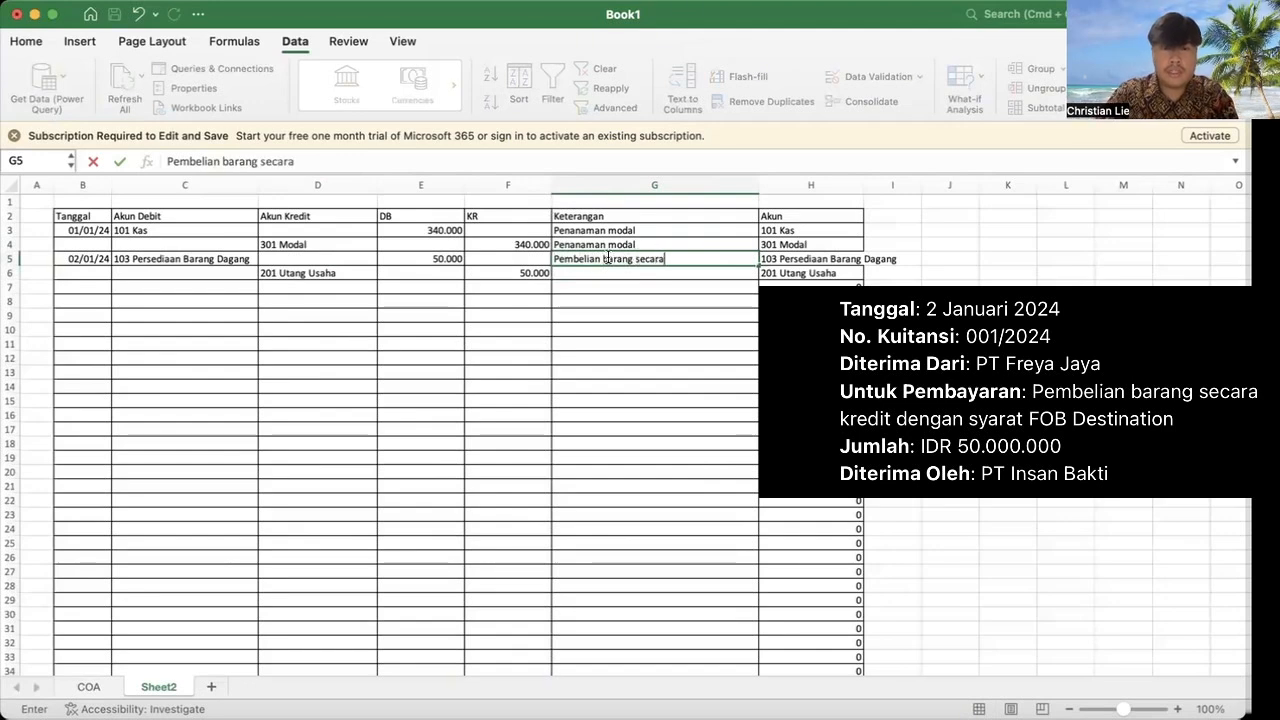
text(kredit)
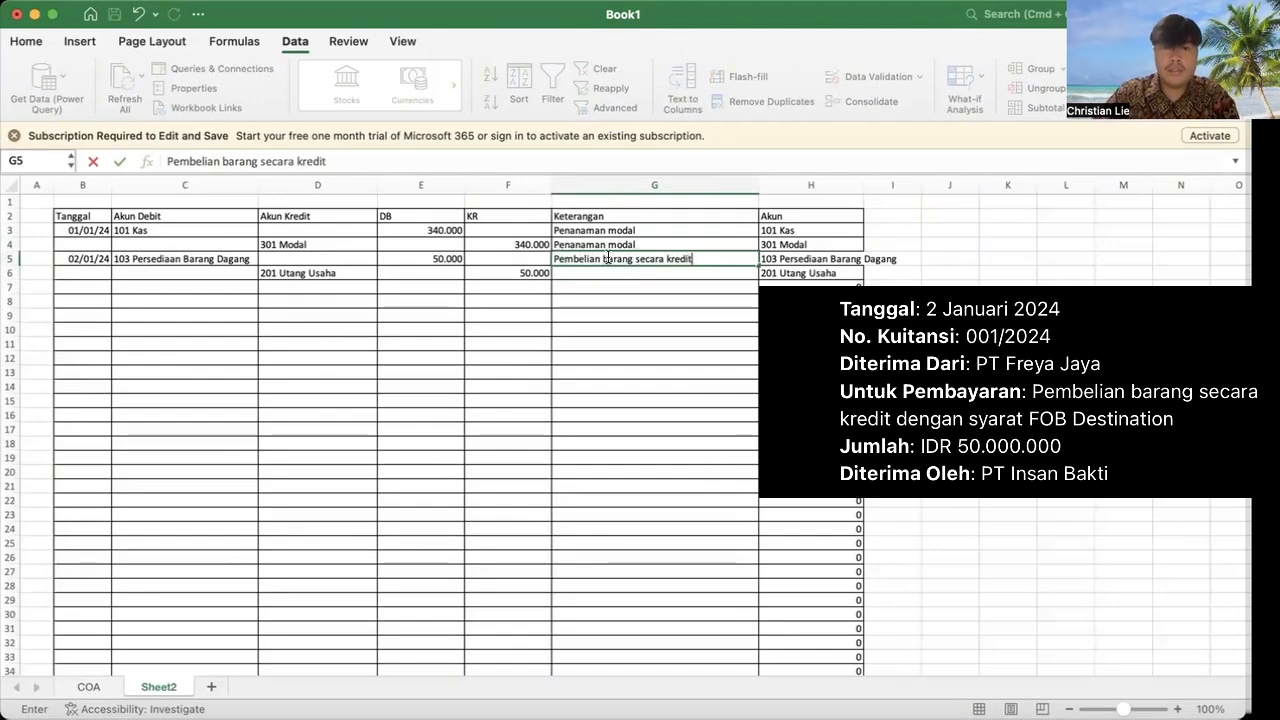
drag(759, 266, 760, 280)
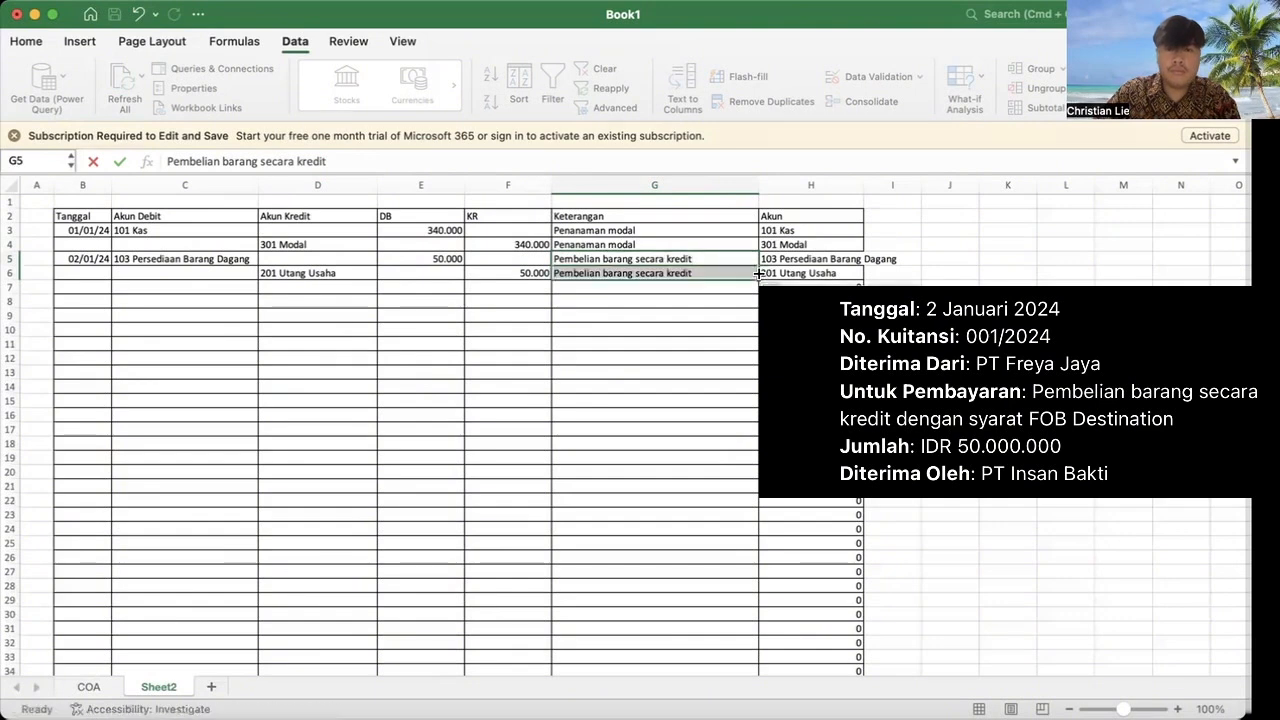
Step: Date the third journal entry 3/01/24 in B7
click(82, 291)
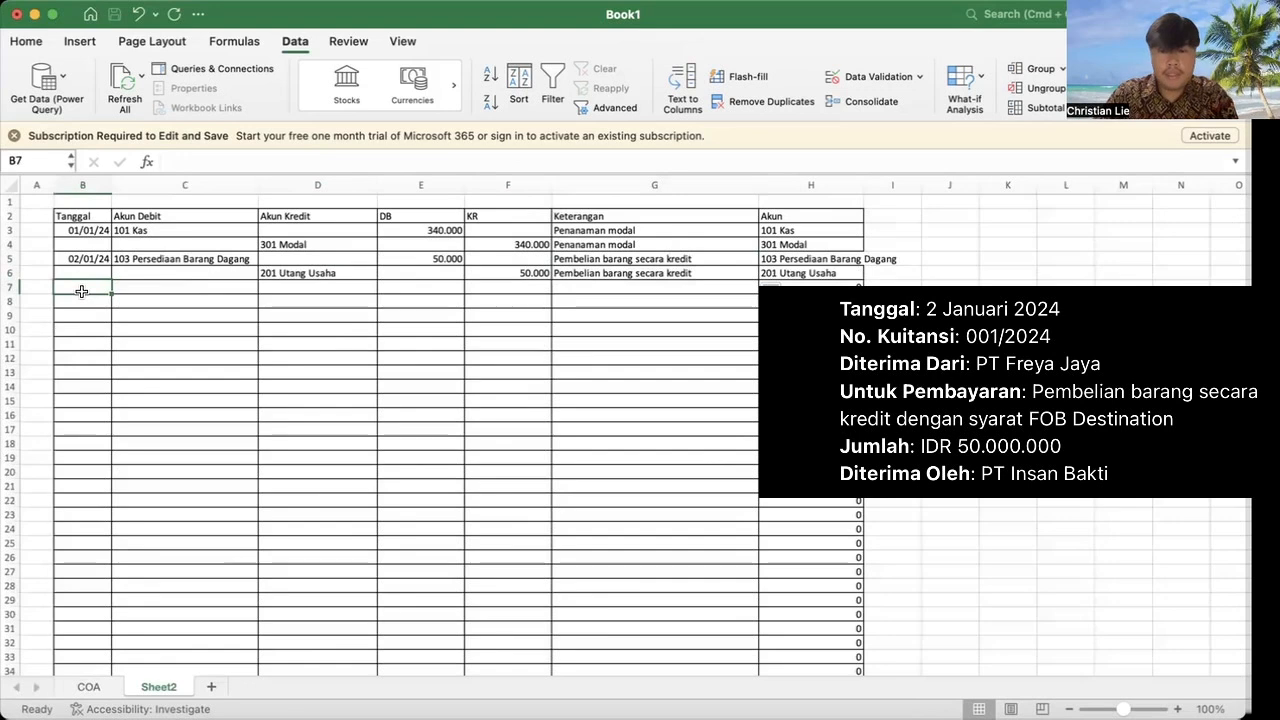
text(3/01/24)
key(Tab)
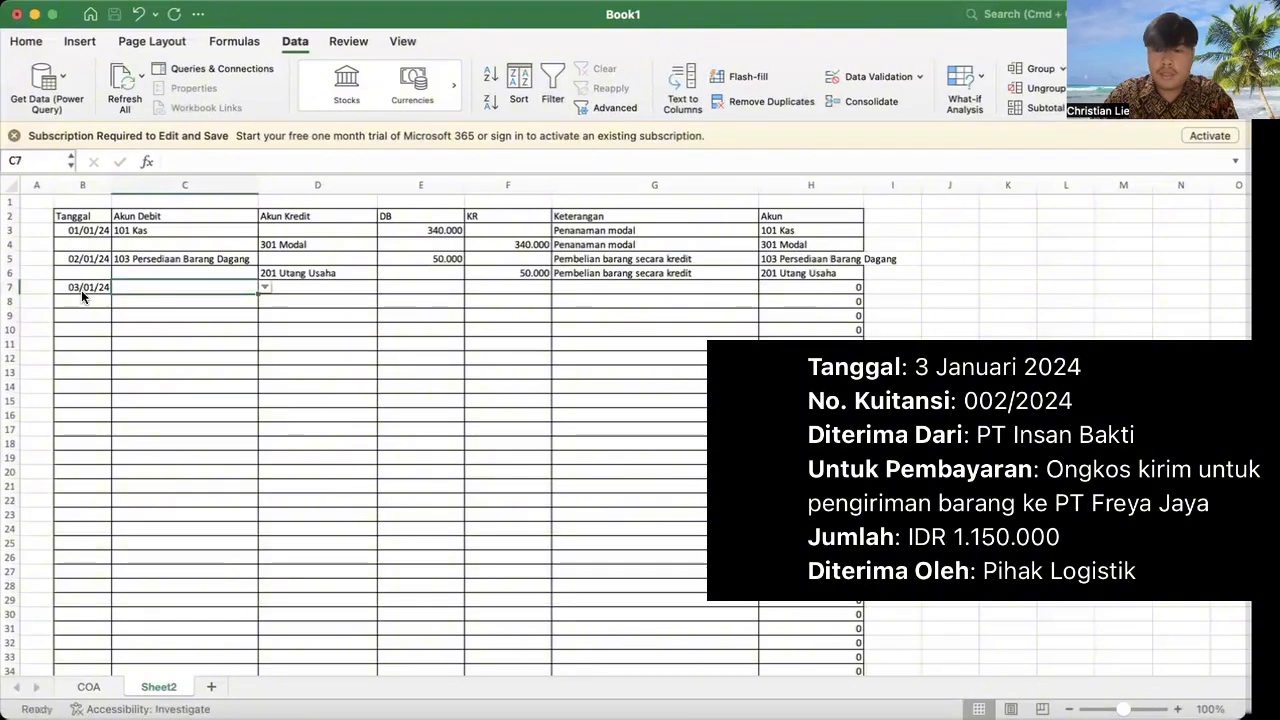
Step: Try to enter "Tidak ada transaksi" in the Akun Debit cell of row 7
text(Tidak ada transaksi)
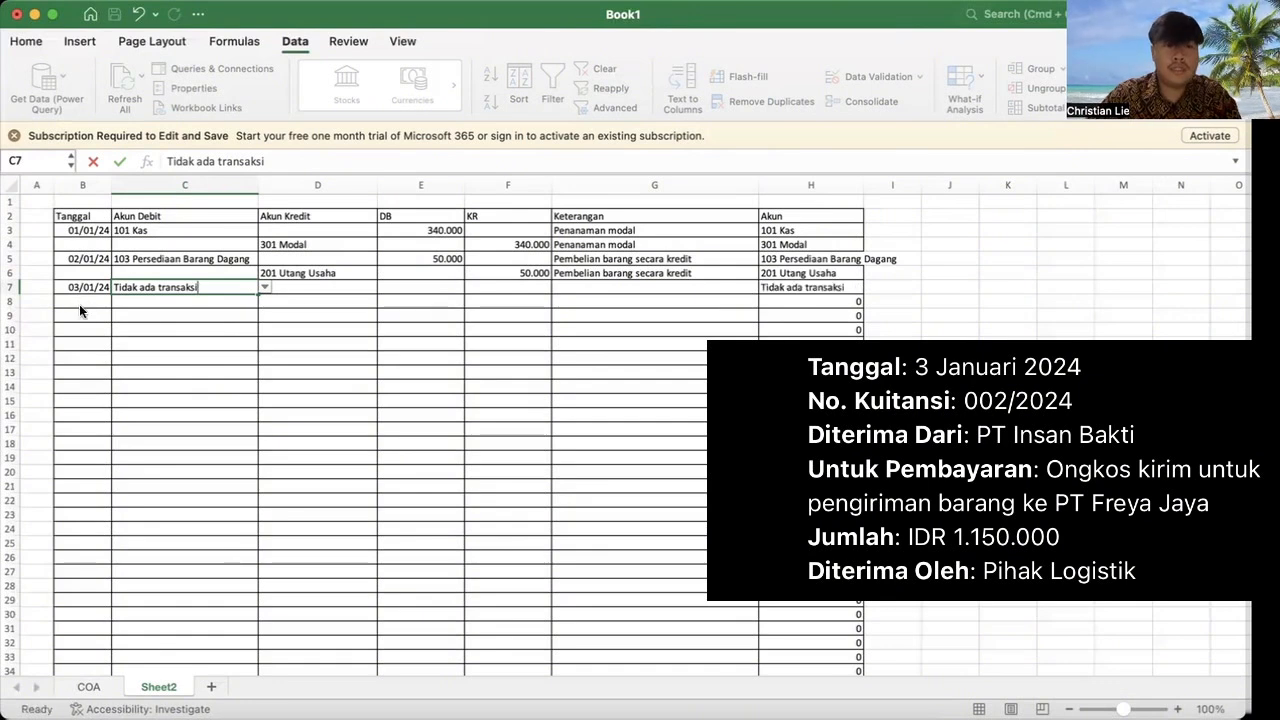
click(80, 307)
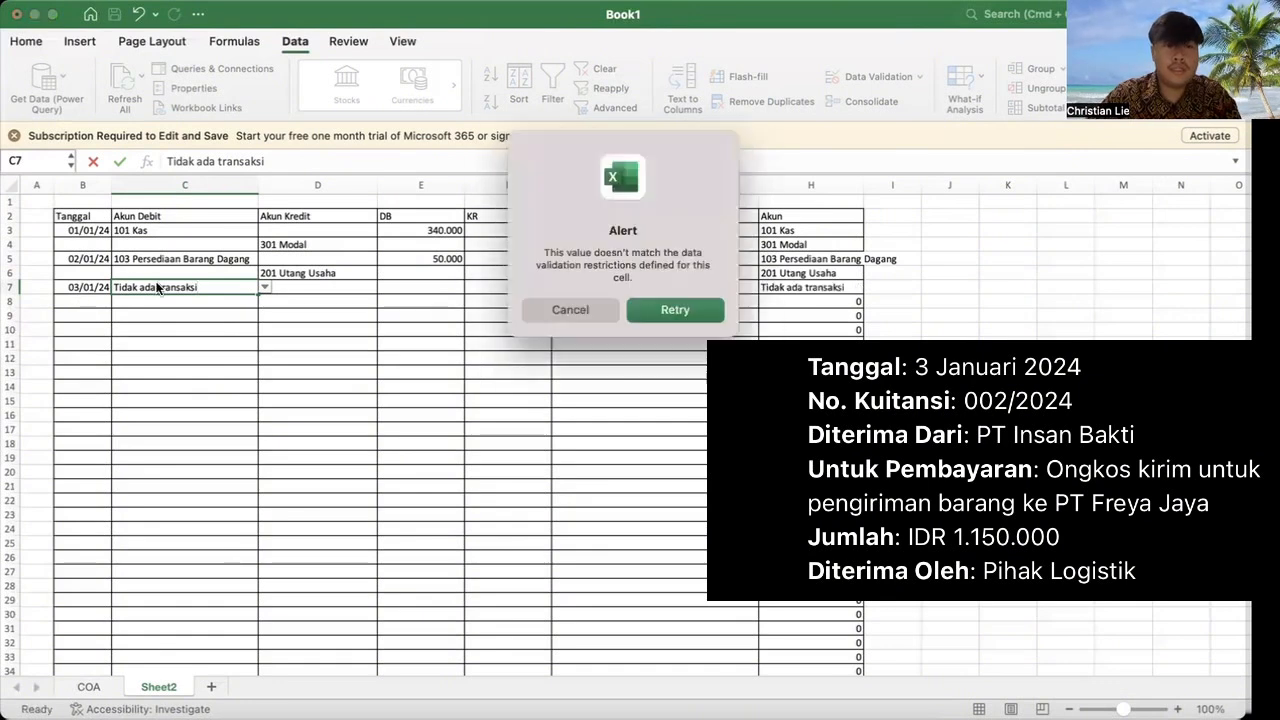
click(563, 308)
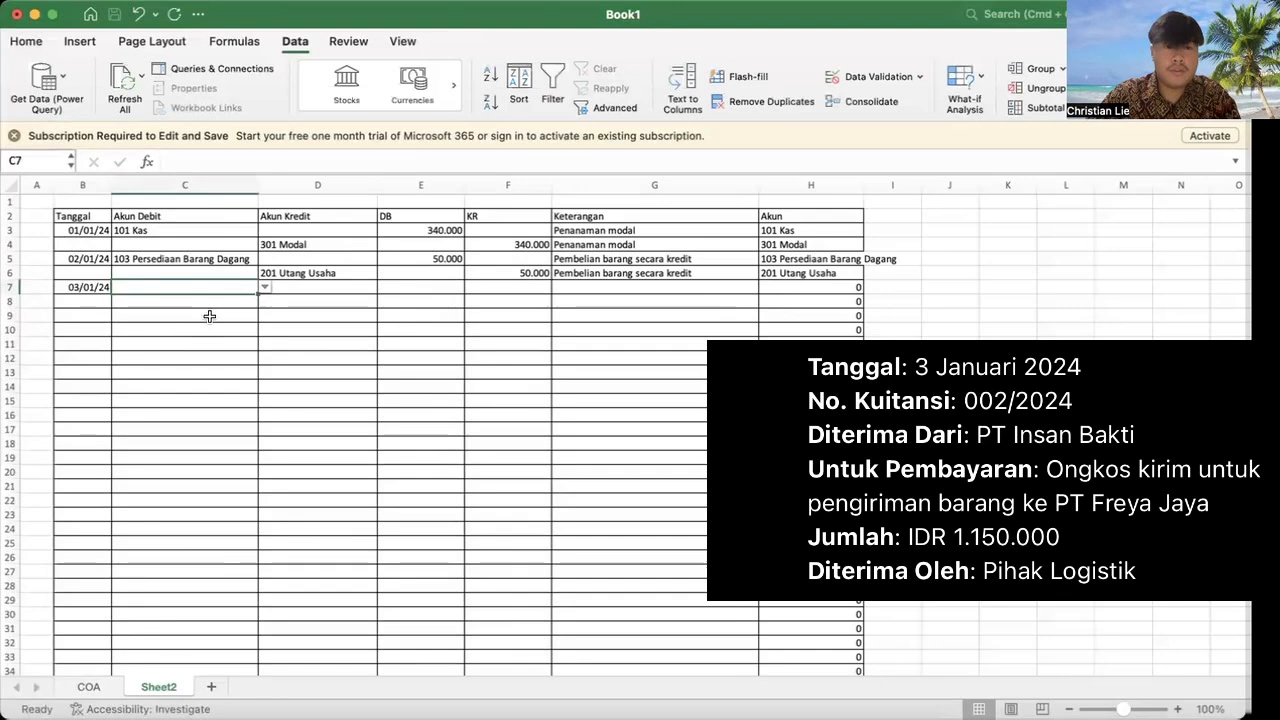
Step: Date the next journal entry 04/1/24 in B9, leaving row 8 blank
click(97, 314)
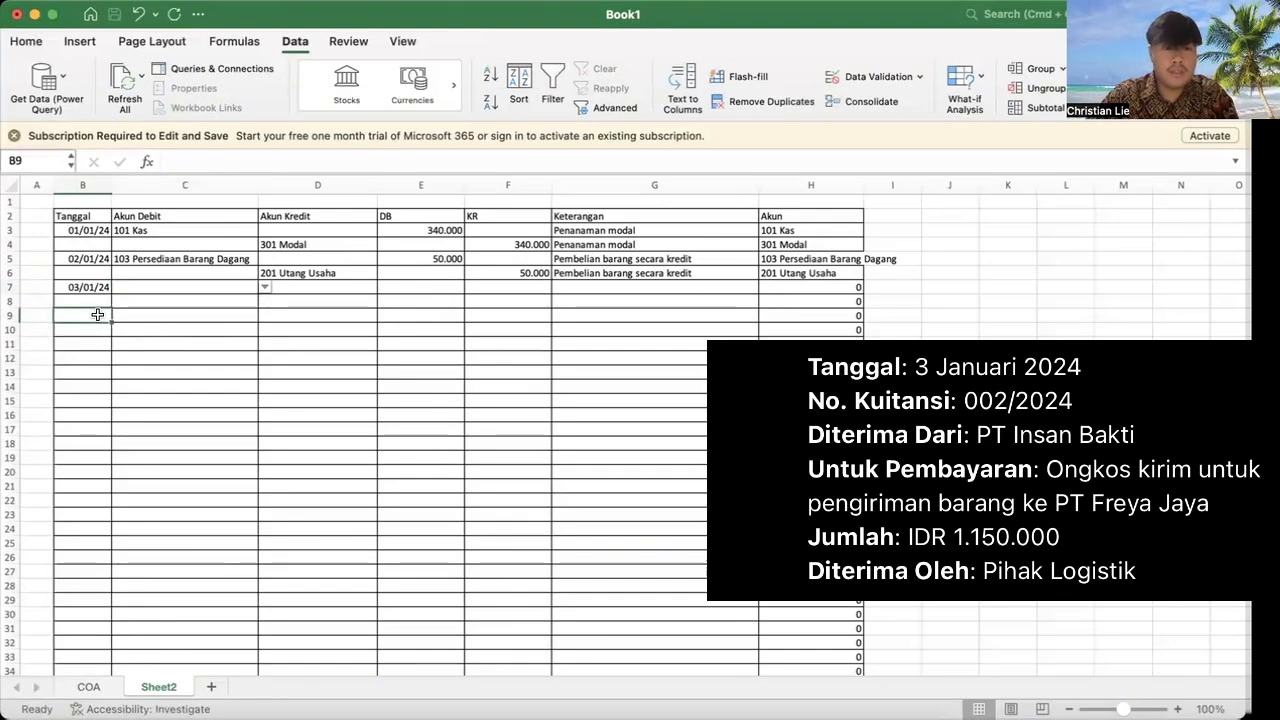
text(04)
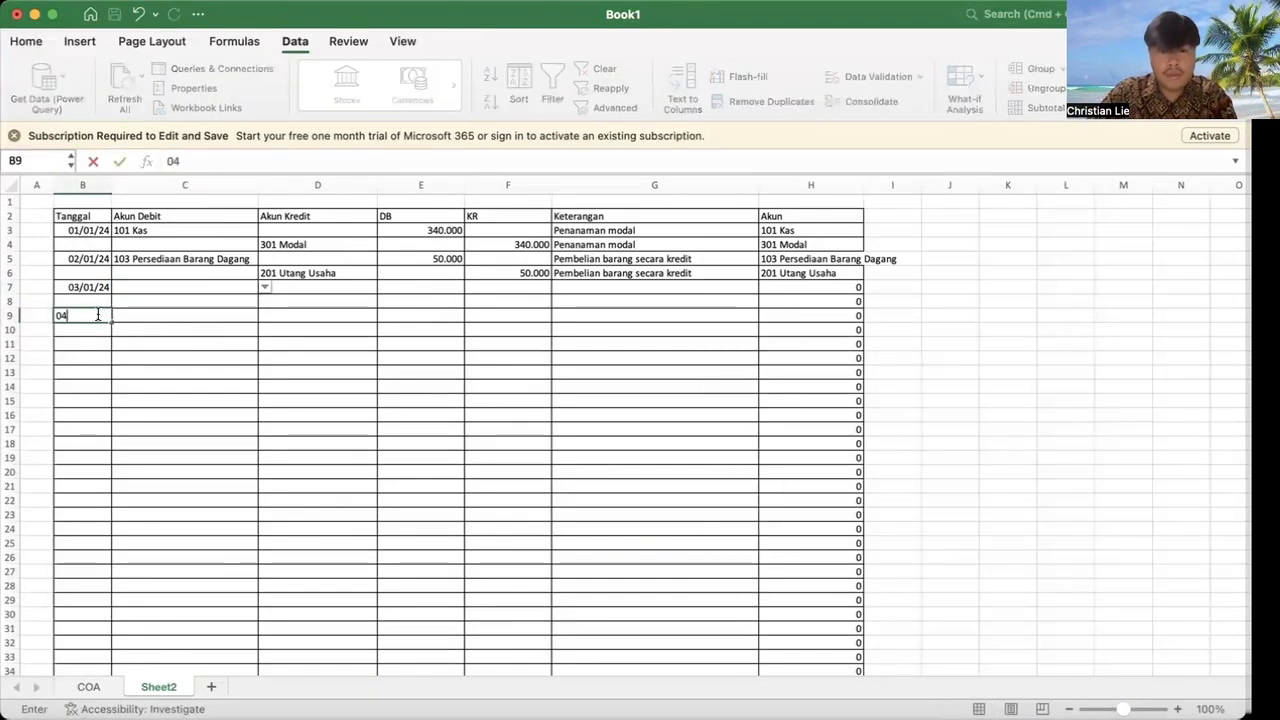
text(/1/24)
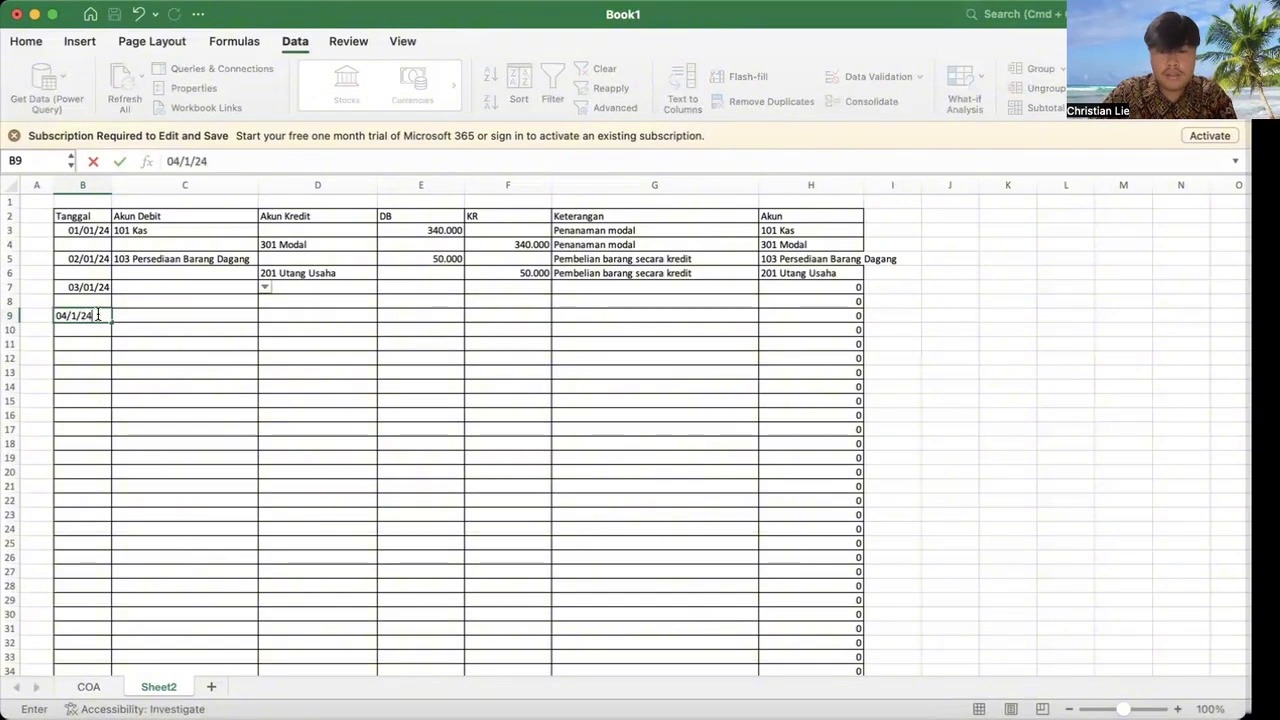
key(Tab)
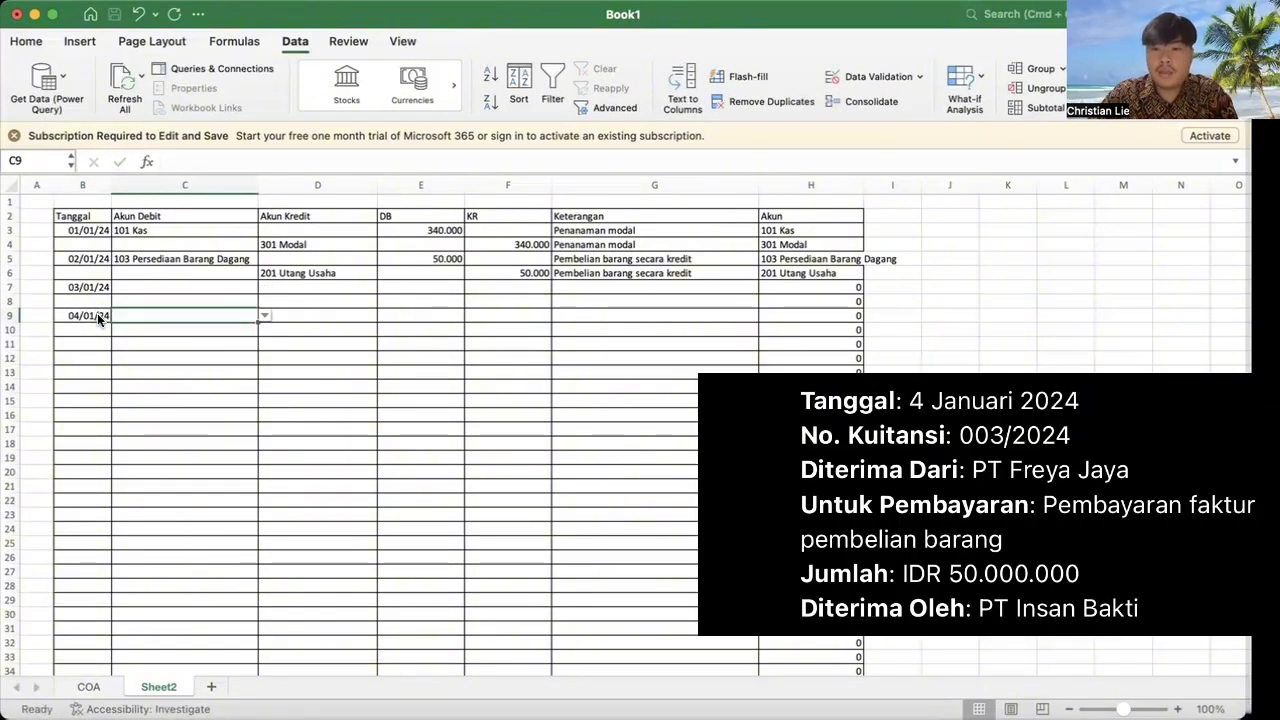
Step: Choose 201 Utang Usaha as the debit account in C9 and 101 Kas as the credit account in D10
text(Utang)
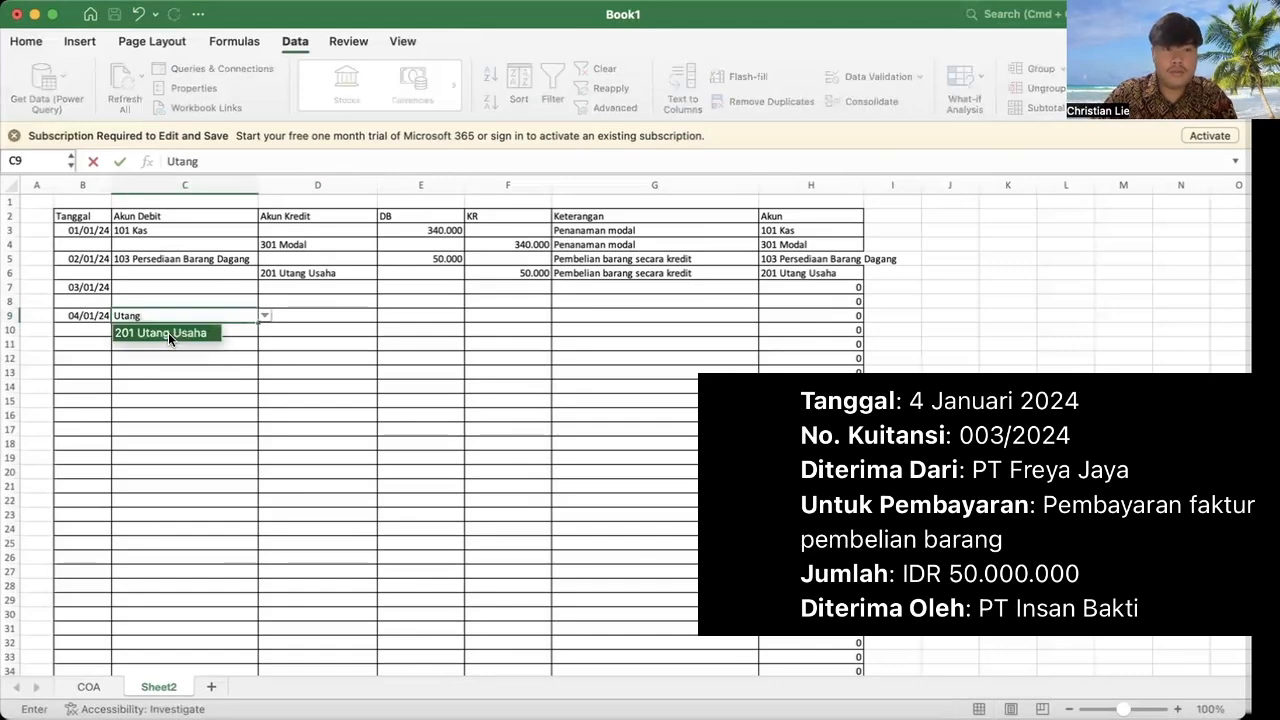
click(168, 332)
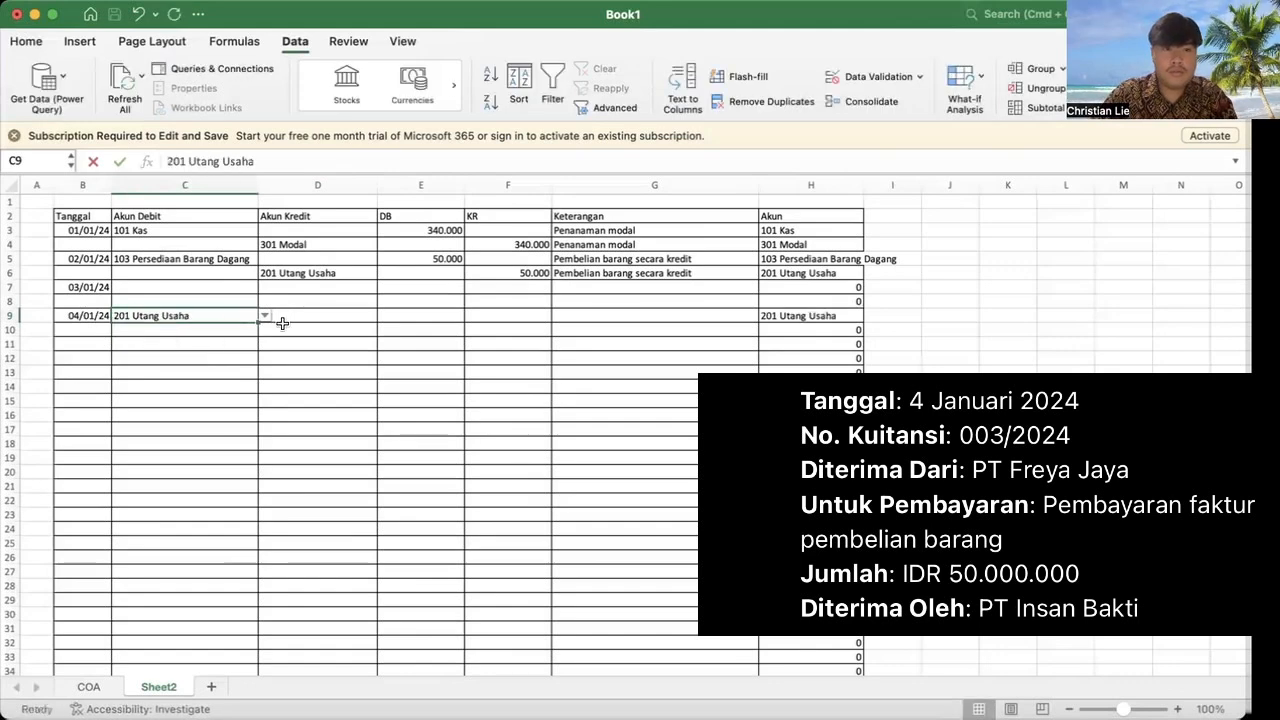
click(298, 332)
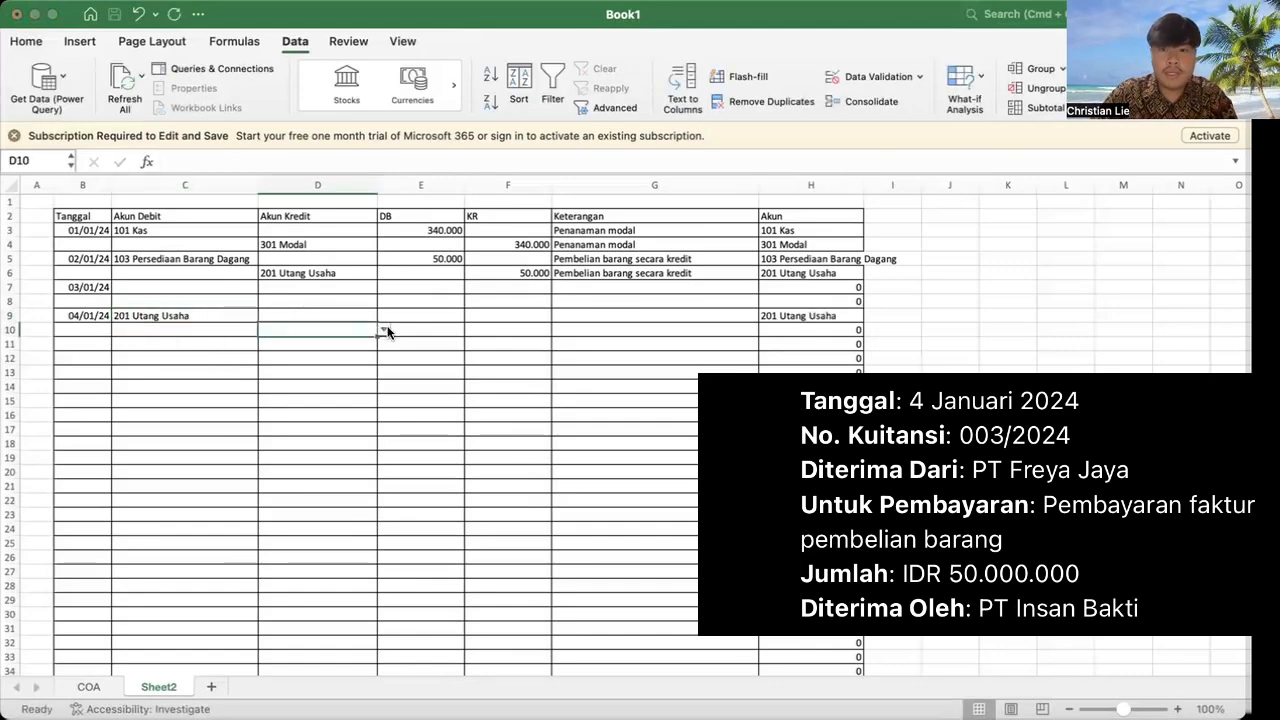
click(384, 330)
click(365, 344)
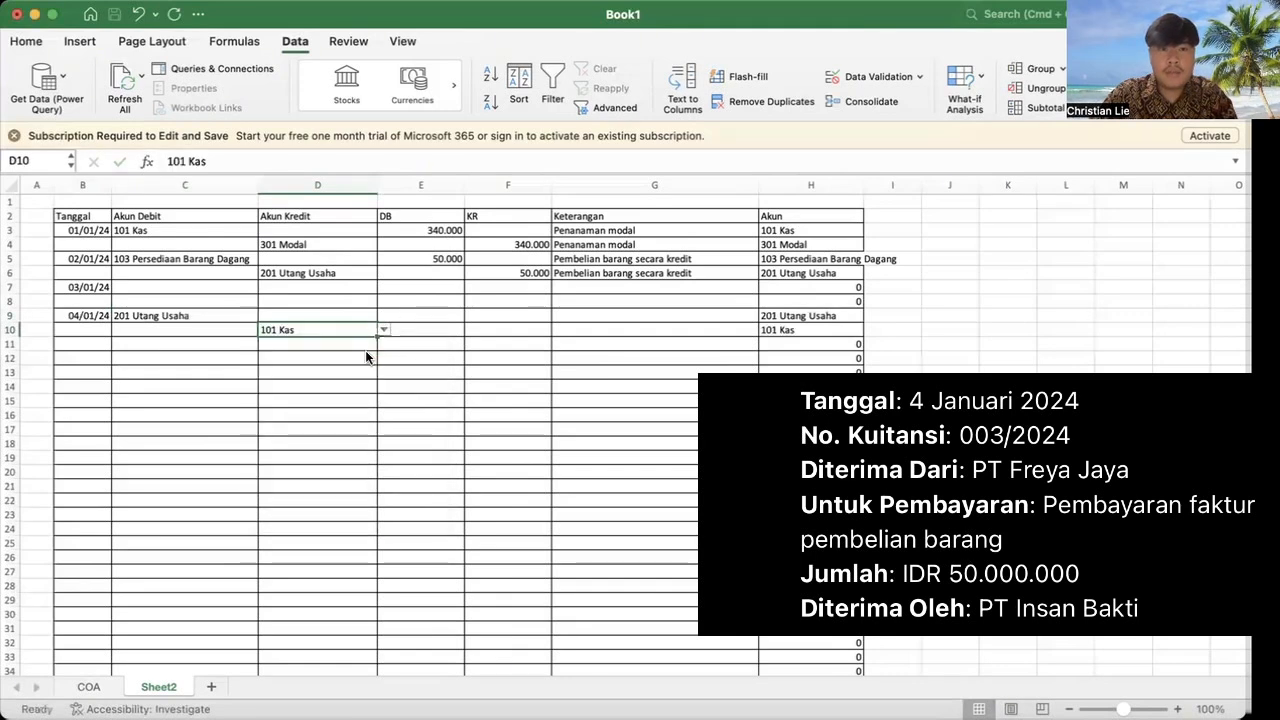
Step: Enter 50.000 as the debit for 201 Utang Usaha in E9 and 49.000 as the credit for 101 Kas in F10
click(405, 315)
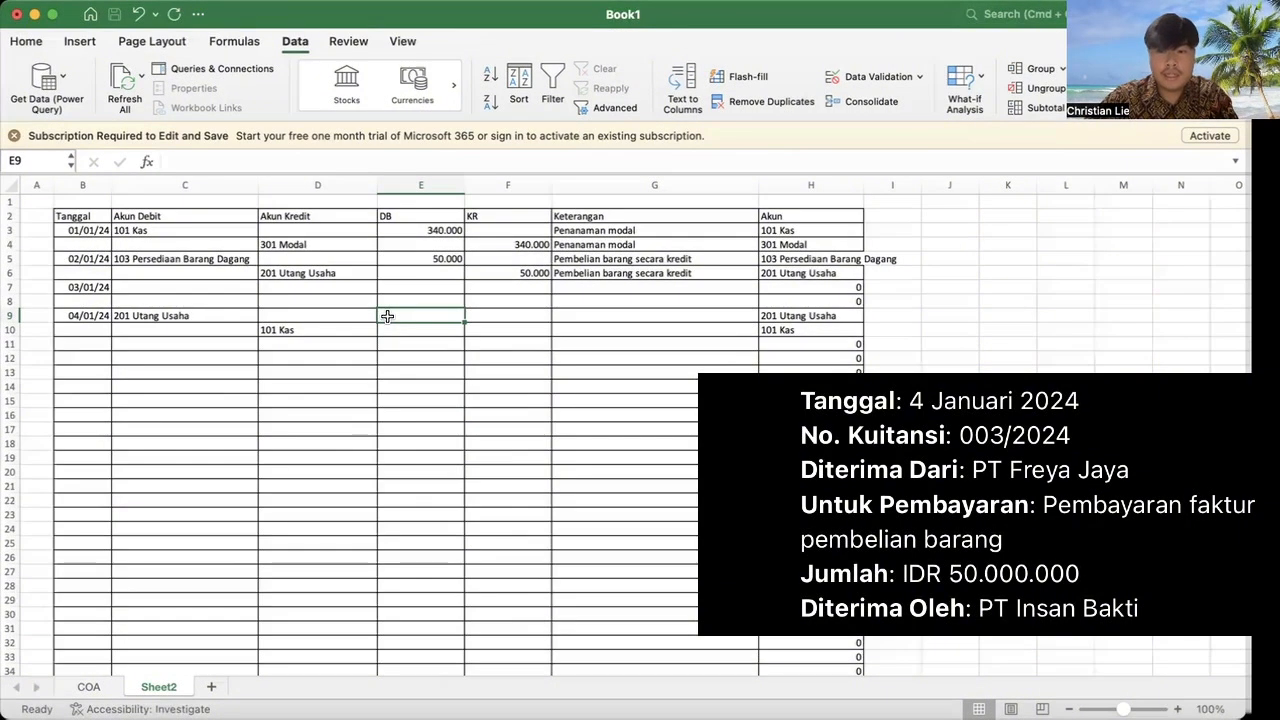
text(50.000)
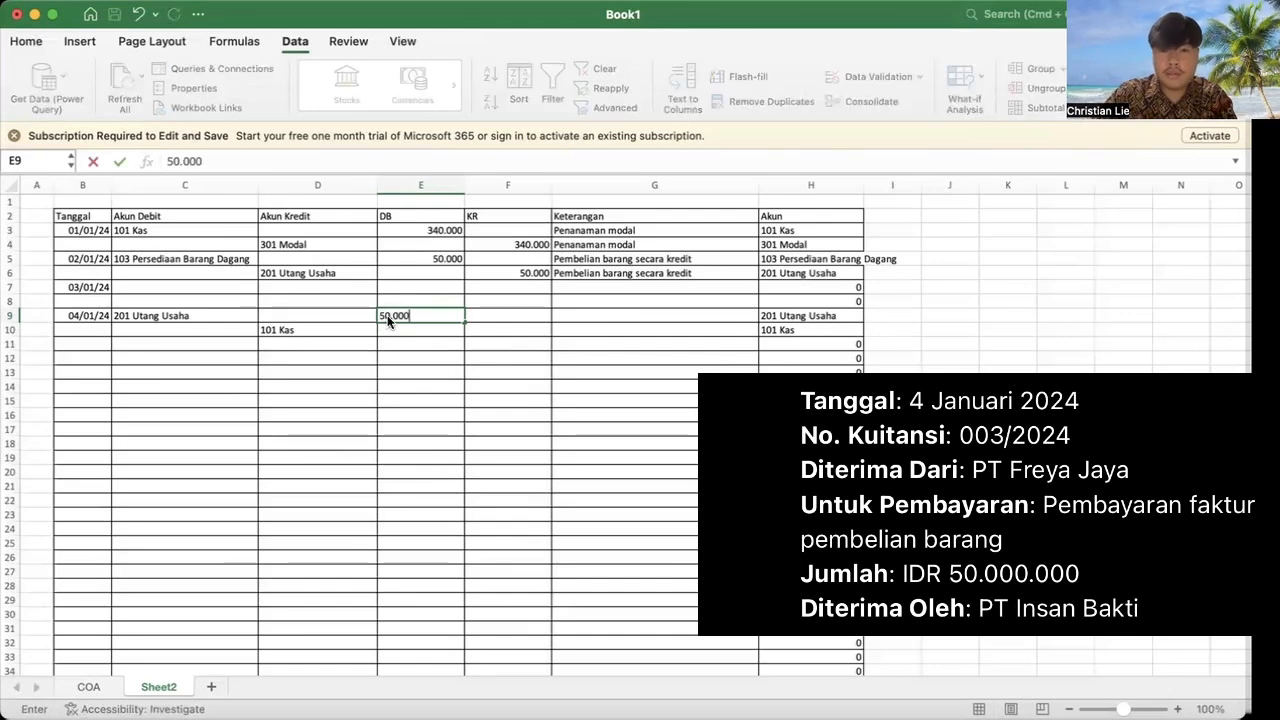
key(Return)
key(Right)
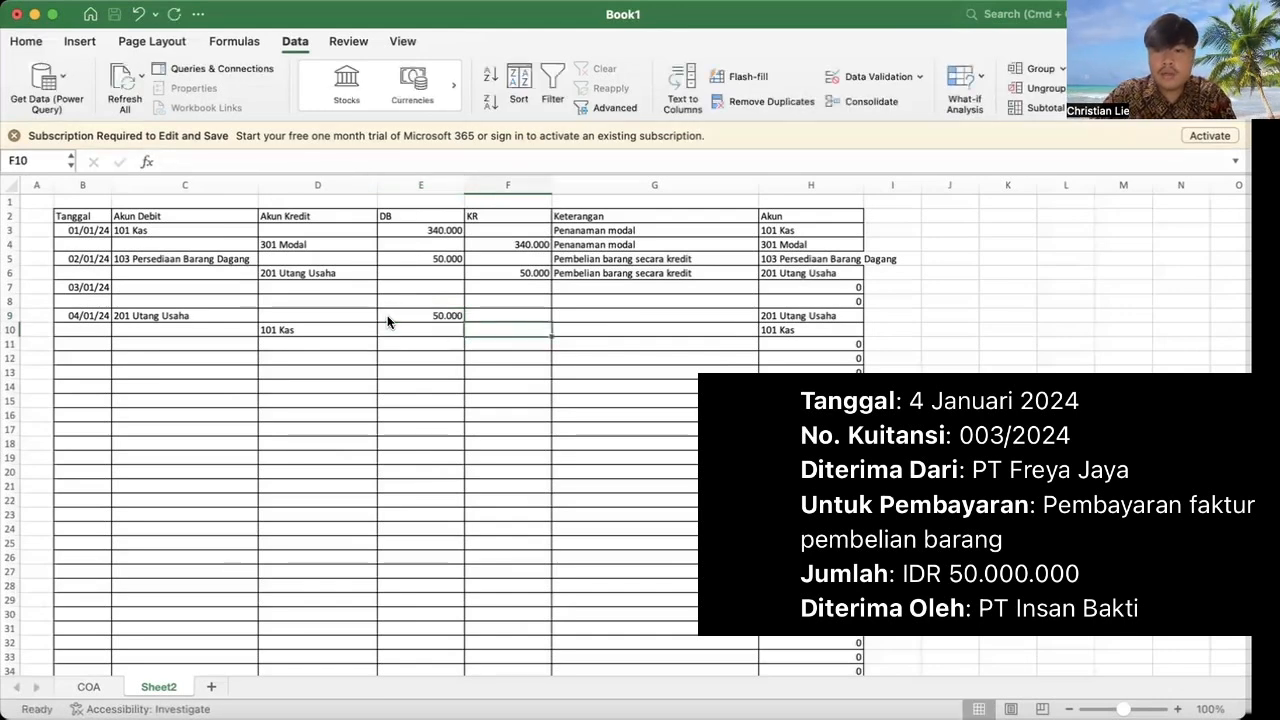
text(49)
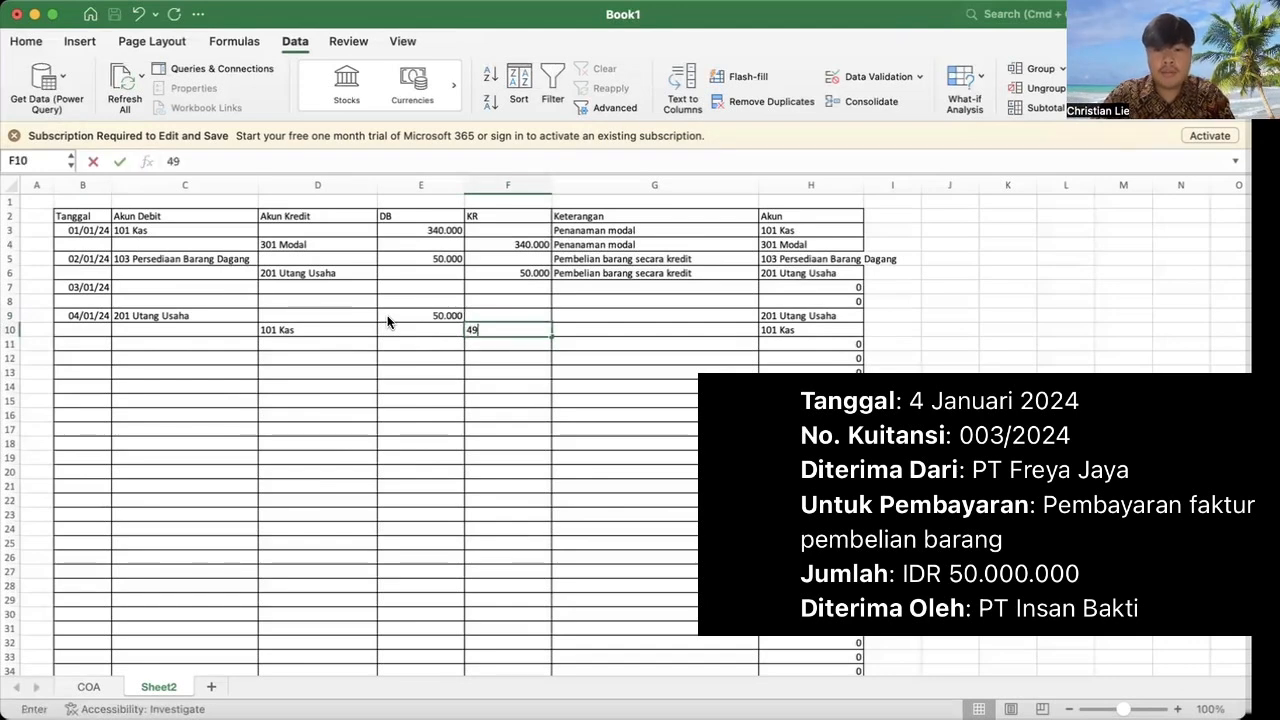
text(.000)
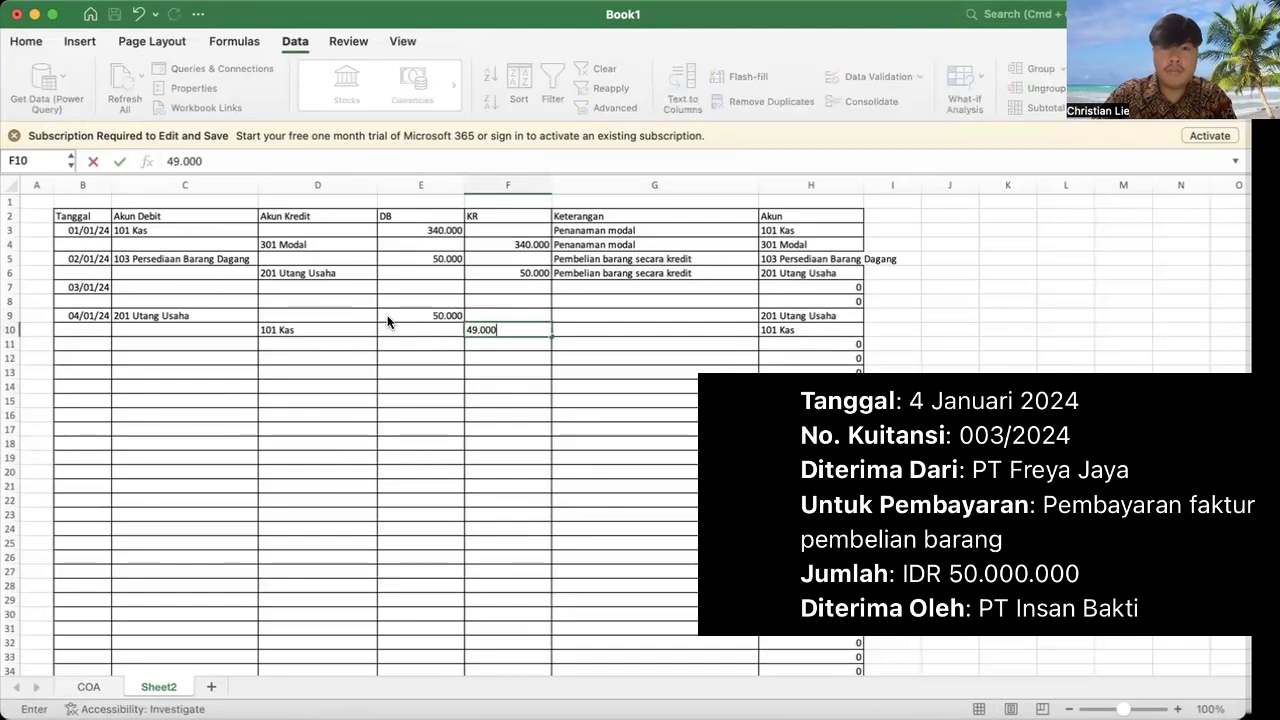
key(Return)
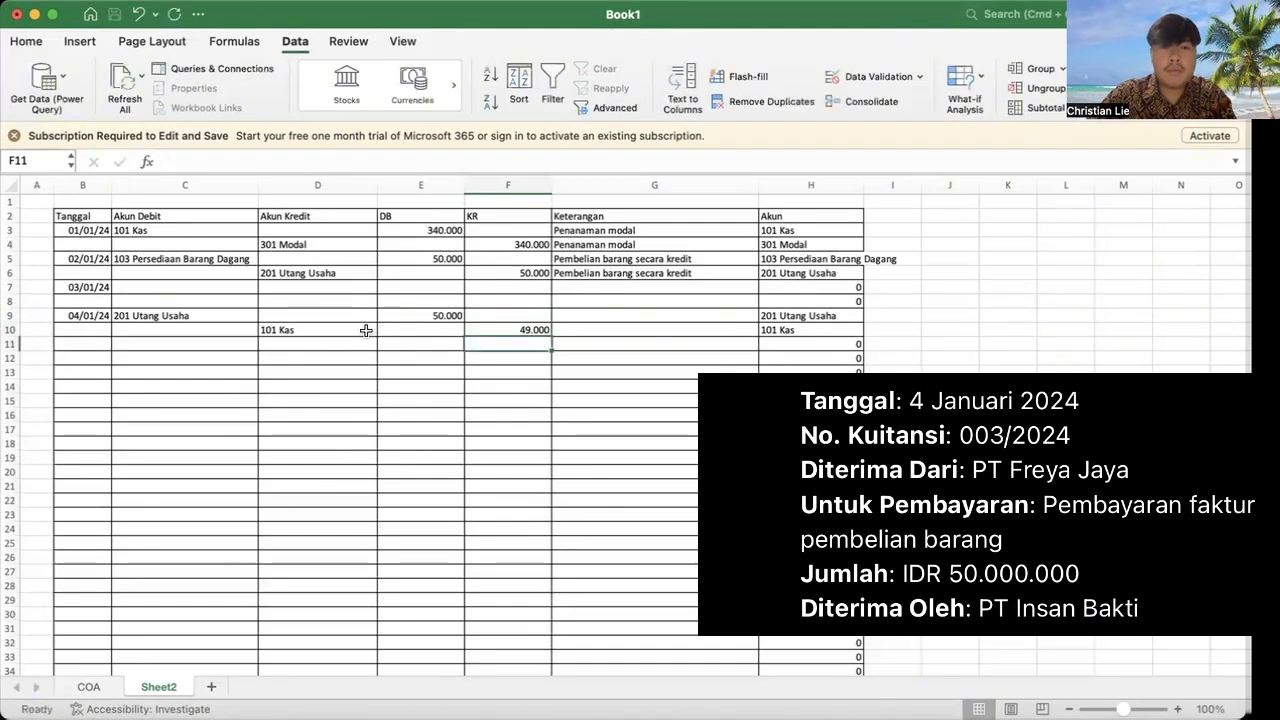
Step: Add 104 Potongan Pembelian as a second credit account in D11 with a credit of 1.000 in F11
click(361, 344)
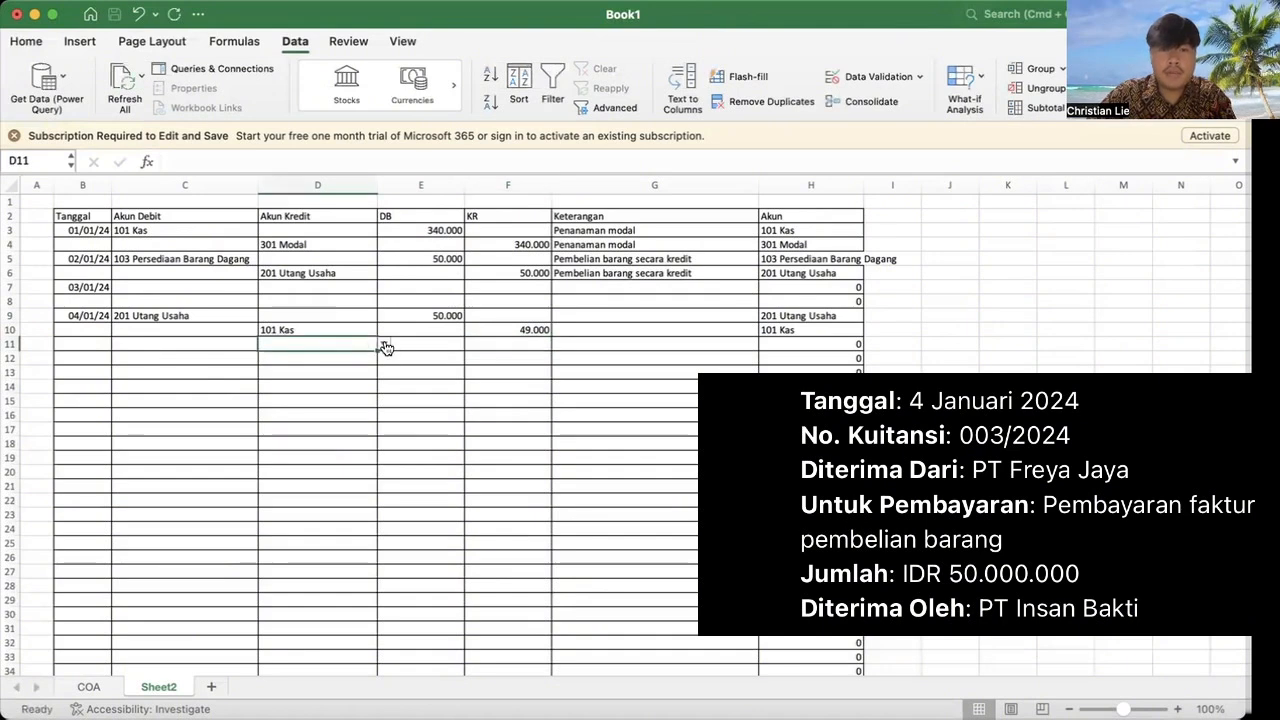
text(po)
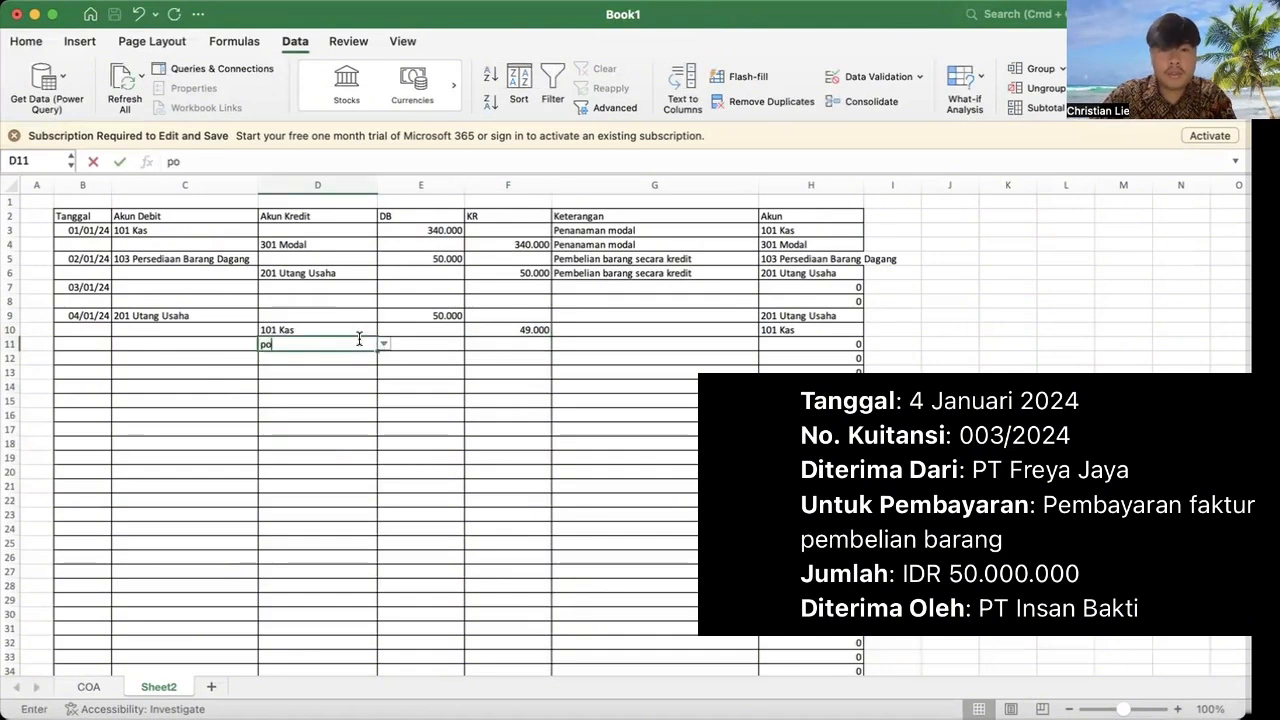
text(t)
click(388, 366)
click(510, 345)
text(1)
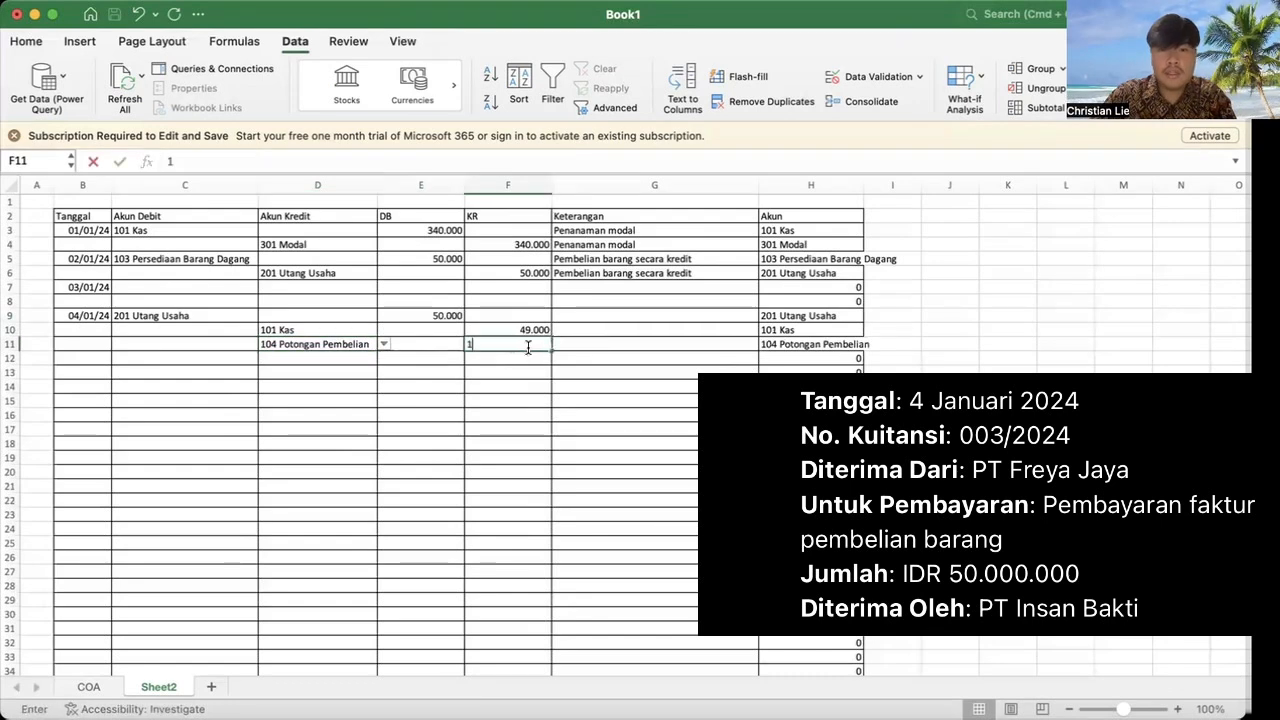
text(.000)
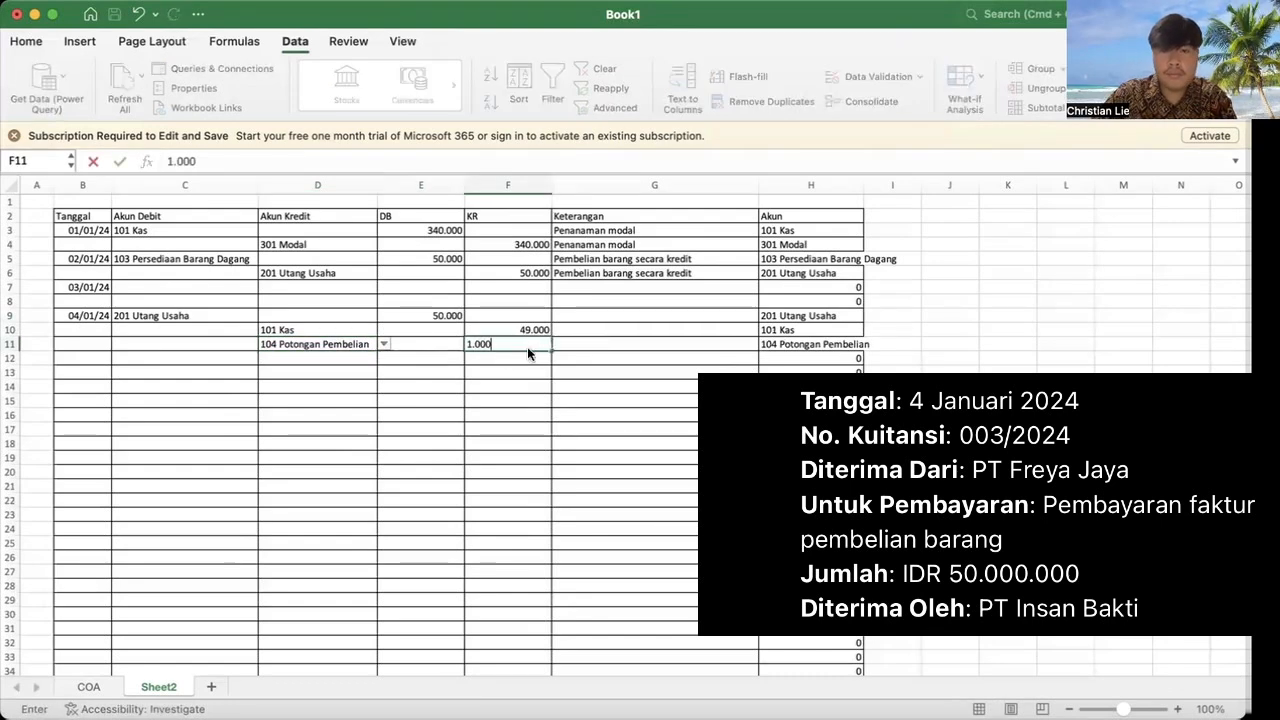
key(Tab)
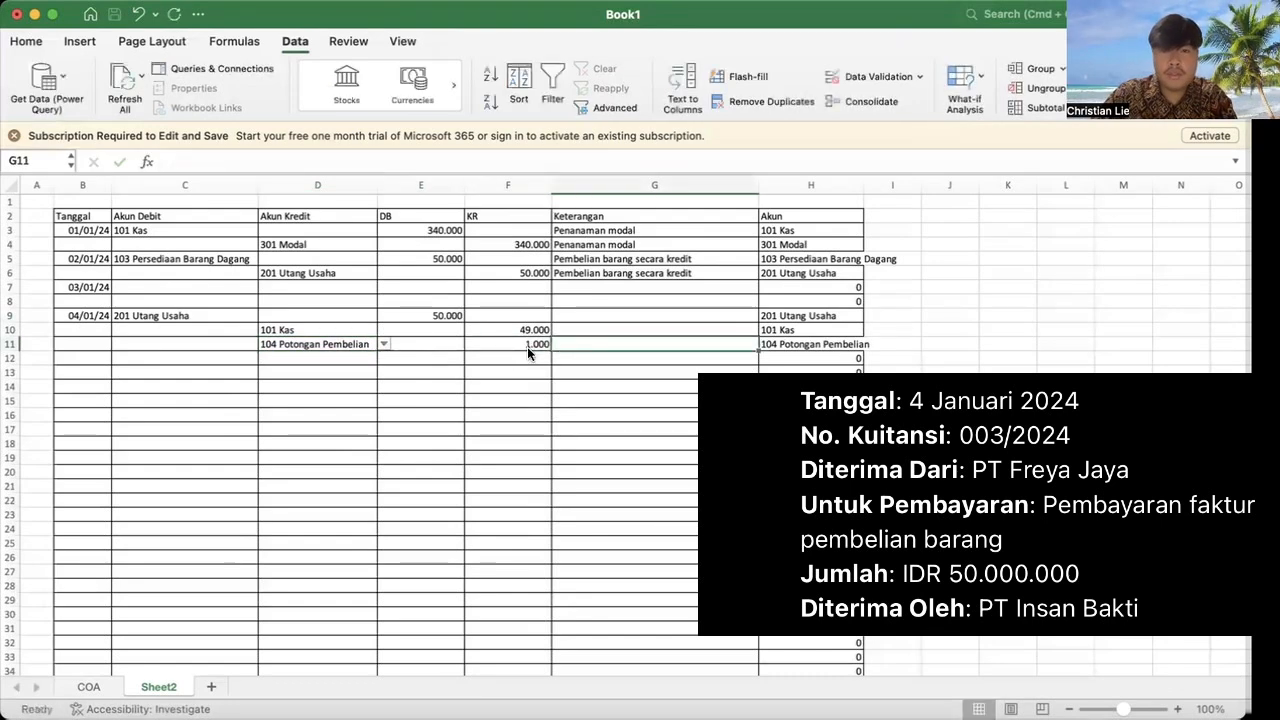
Step: Describe the debt payment entry as "Pembayaran utang" in G9 and copy the description down to G11
click(576, 316)
text(Pembe)
text(yaran utang)
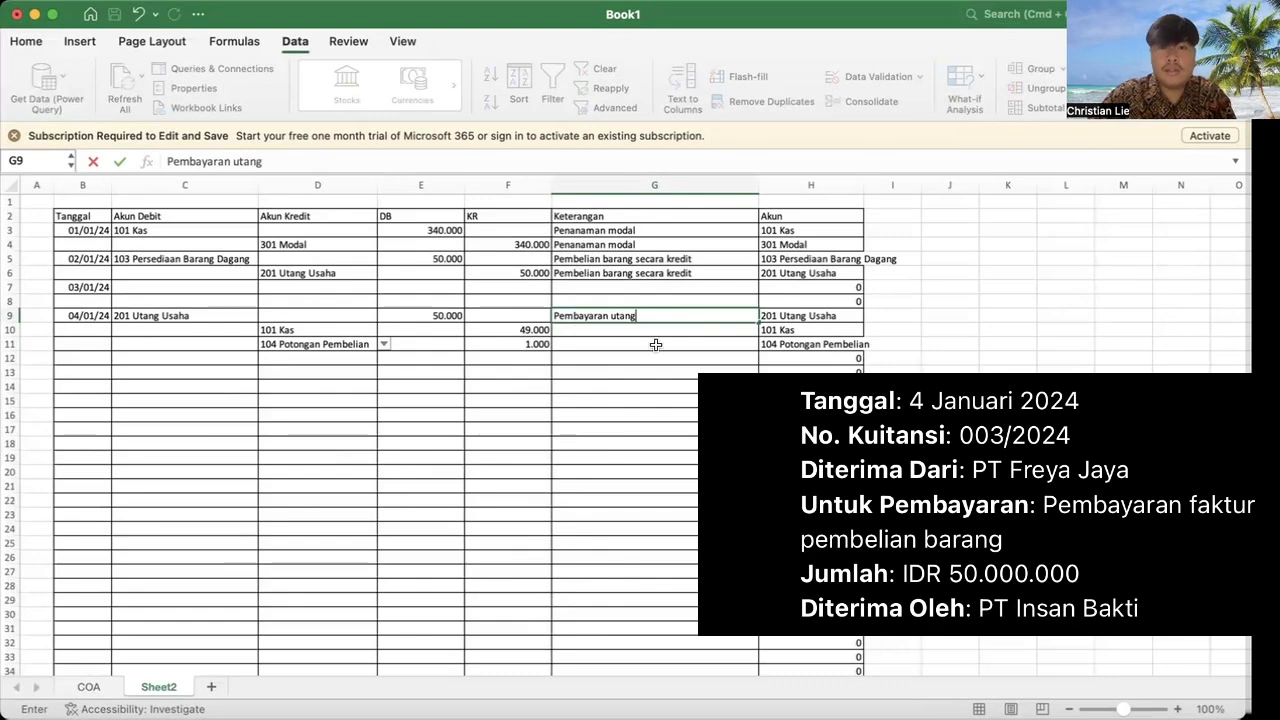
drag(758, 325, 758, 344)
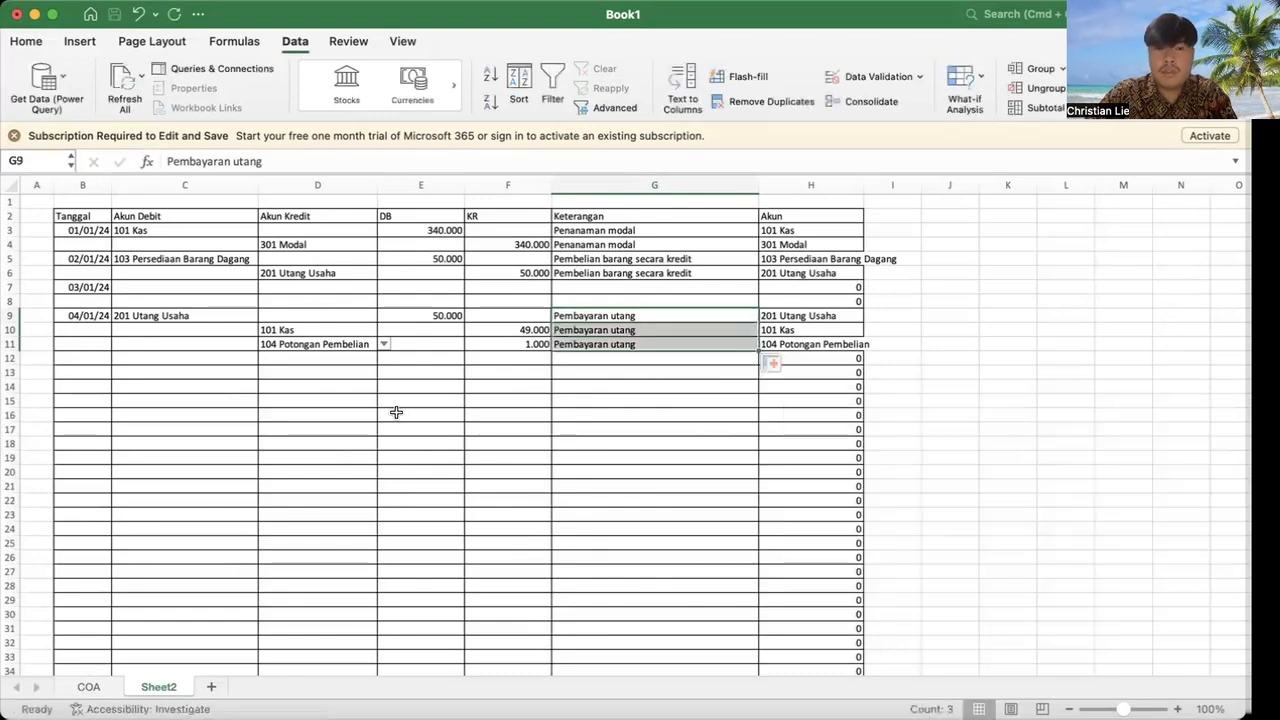
Step: Date the second 4 January journal entry 04/01/24 in B12
click(85, 358)
text(04/01/24)
key(Tab)
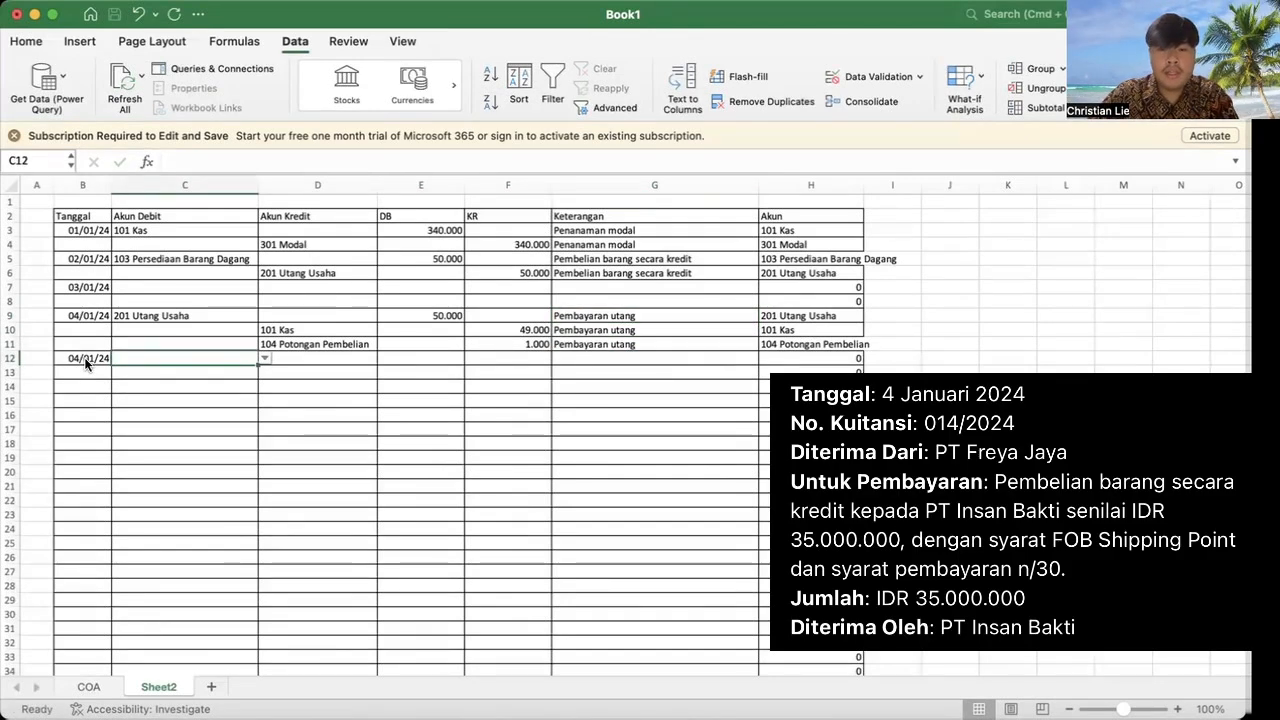
Step: Choose 103 Persediaan Barang Dagang as the debit account in C12 and 201 Utang Usaha as the credit account in D13
text(p)
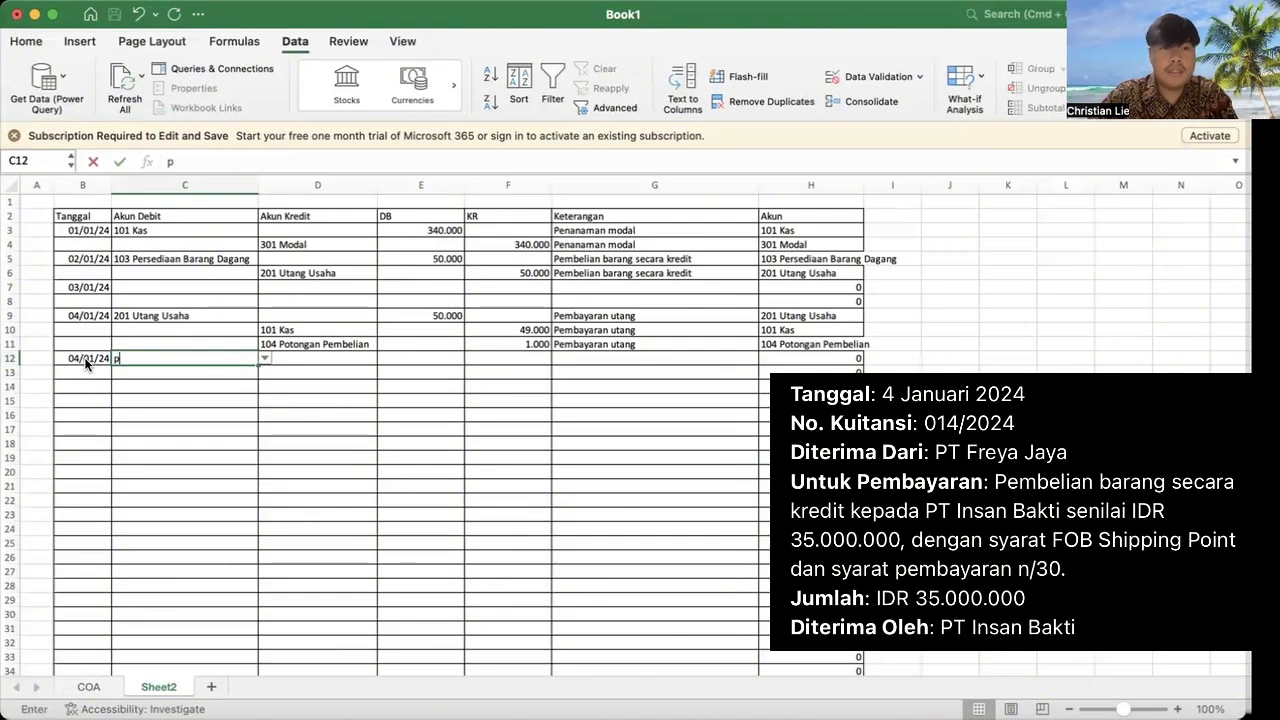
click(170, 392)
key(Return)
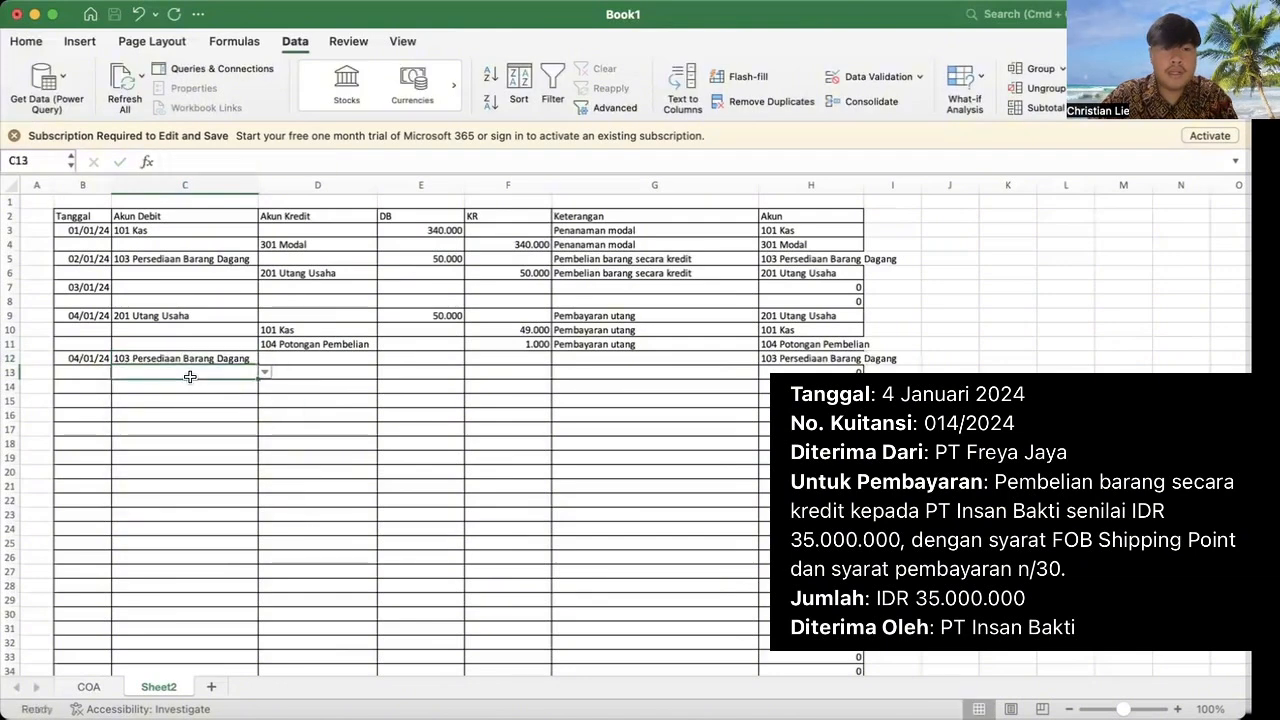
click(315, 371)
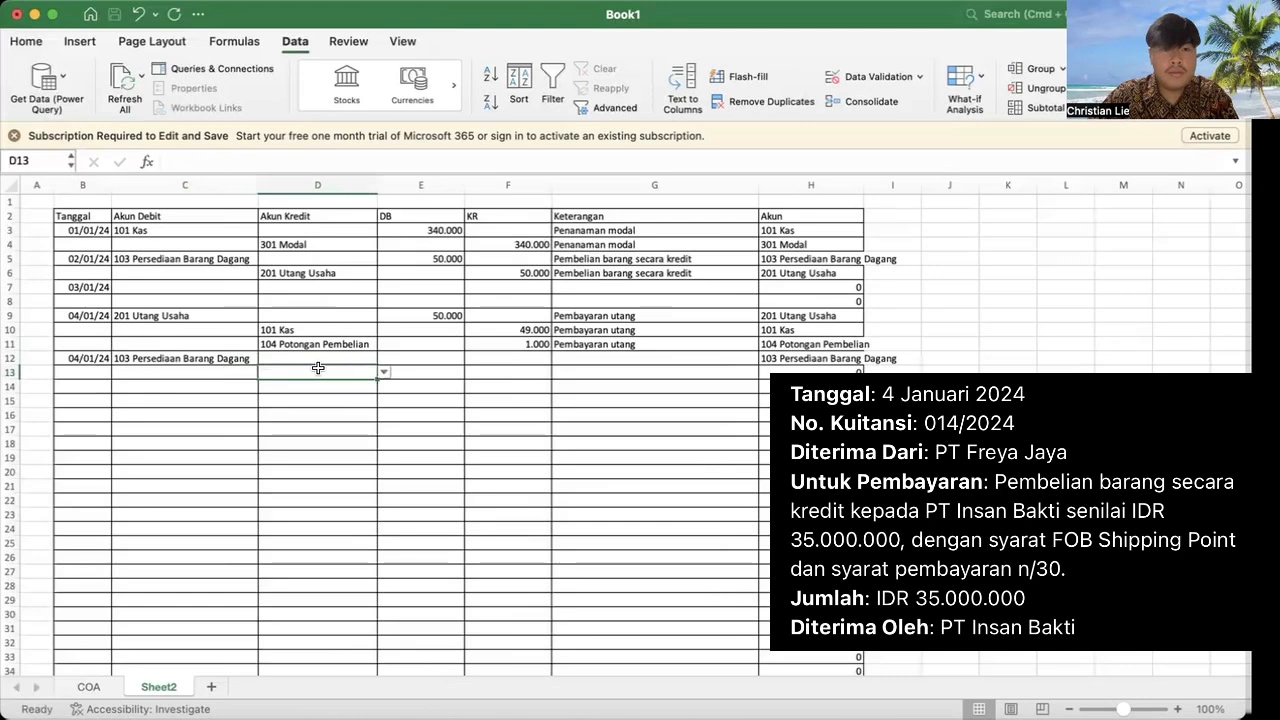
key(alt+Down)
click(374, 467)
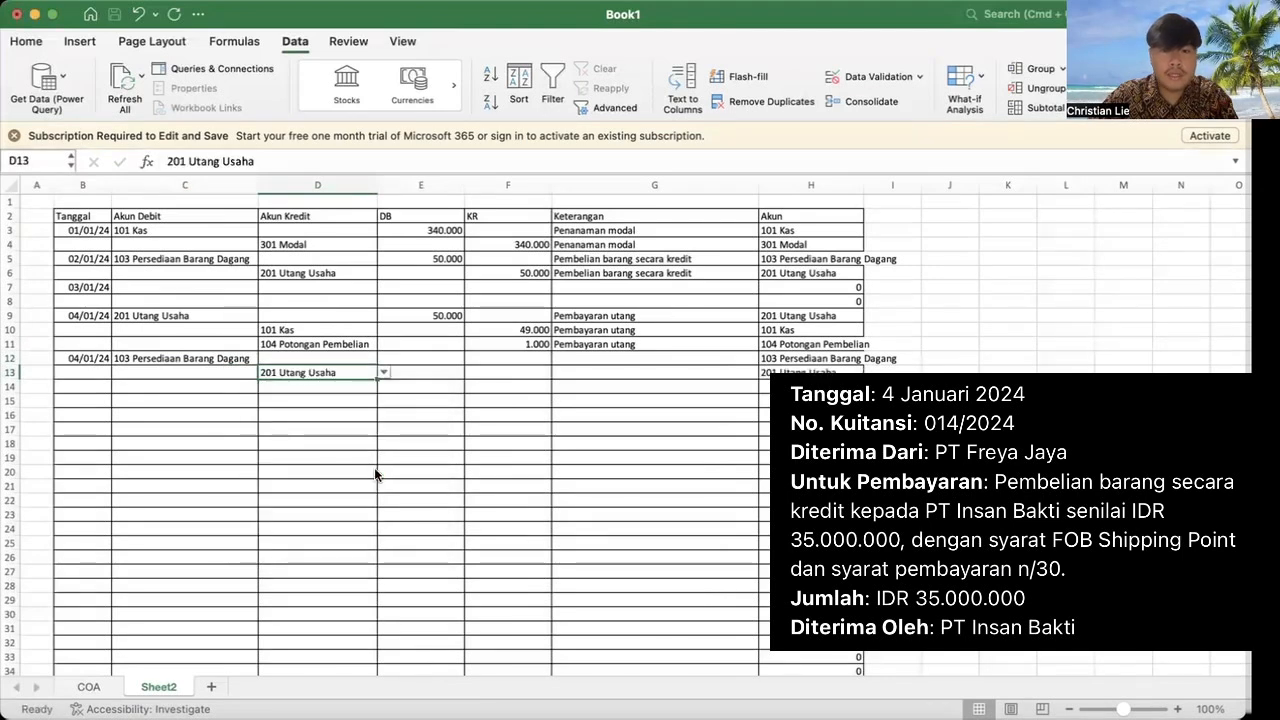
Step: Enter 35.000 as the debit for 103 Persediaan Barang Dagang in E12 and as the credit for 201 Utang Usaha in F13
click(416, 356)
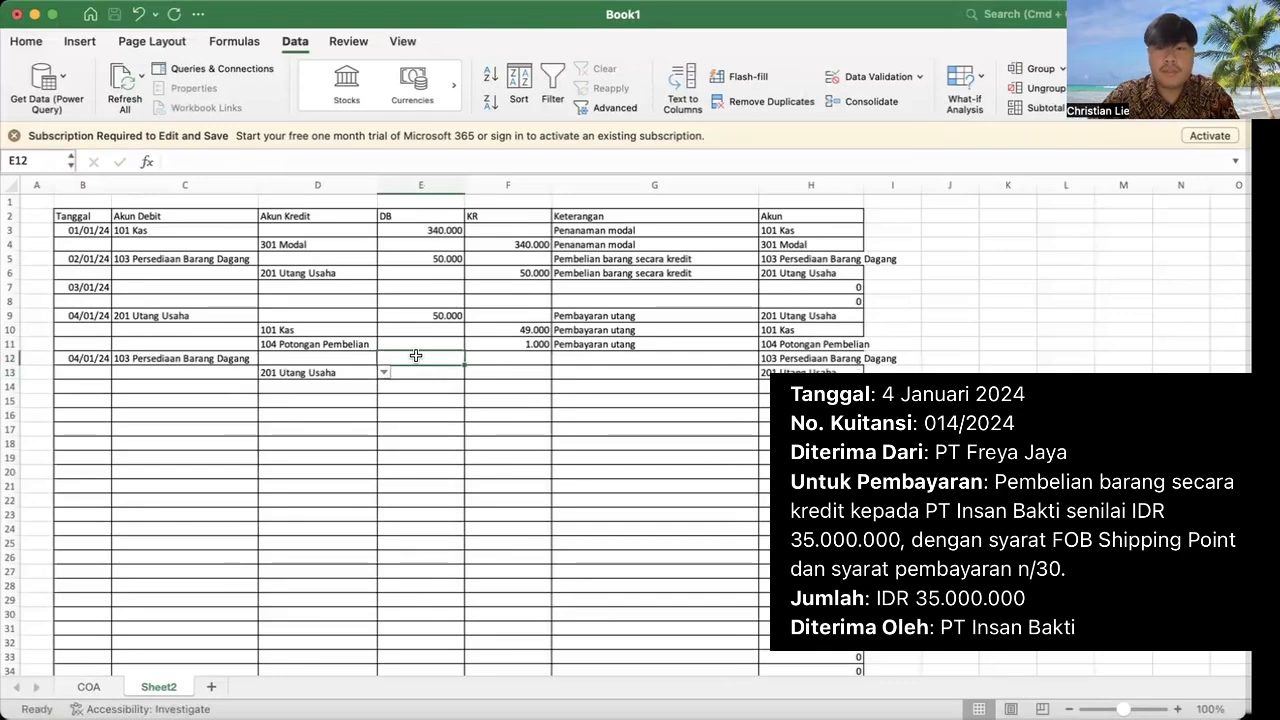
text(3)
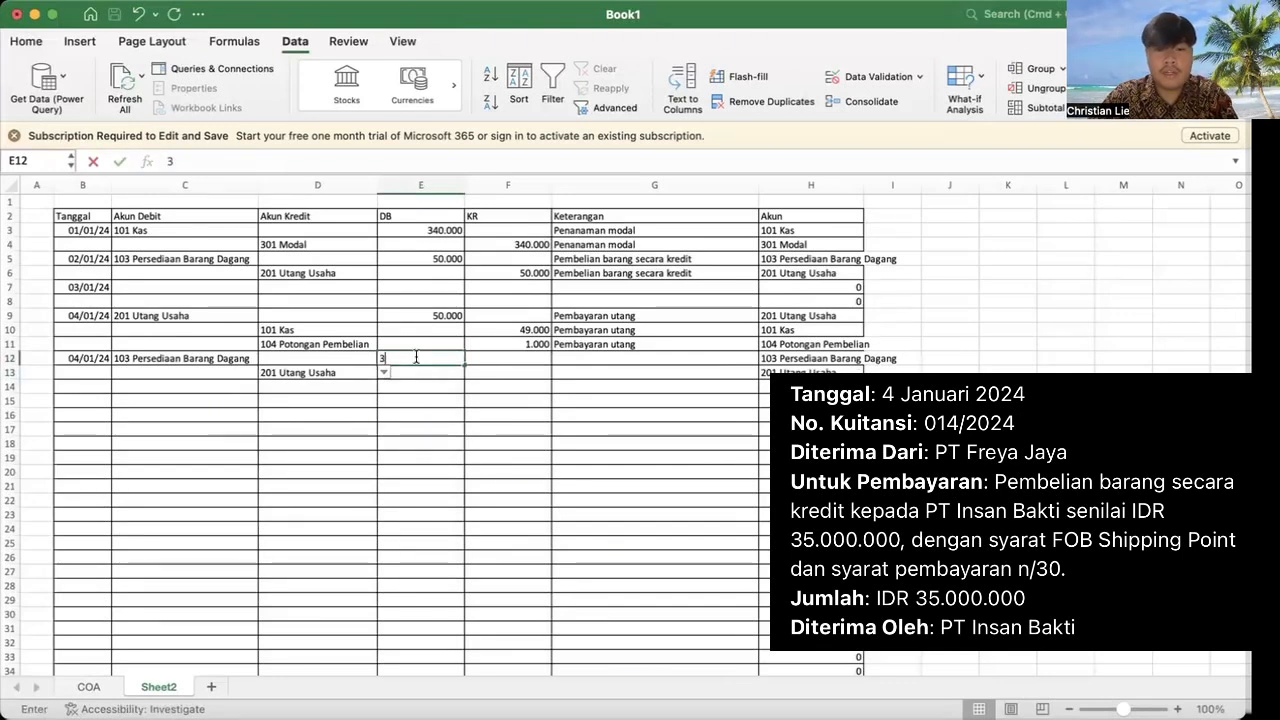
text(5.000)
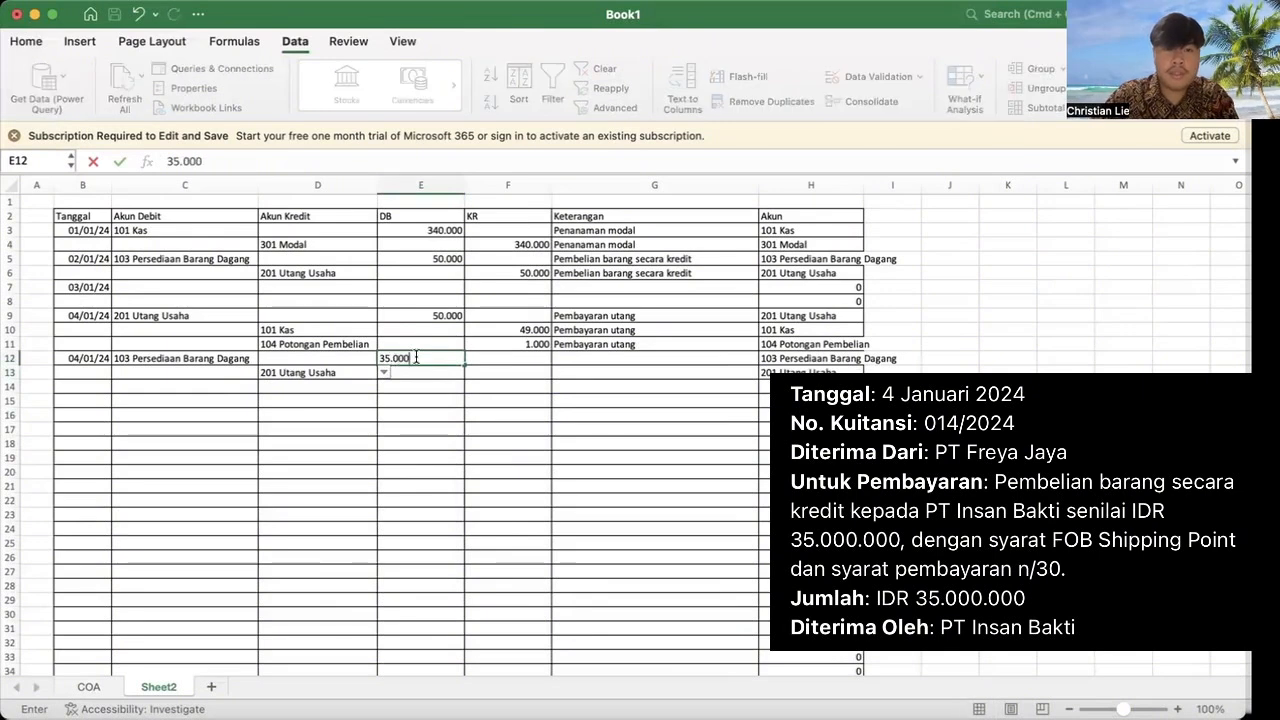
key(Tab)
key(Down)
text(35.000)
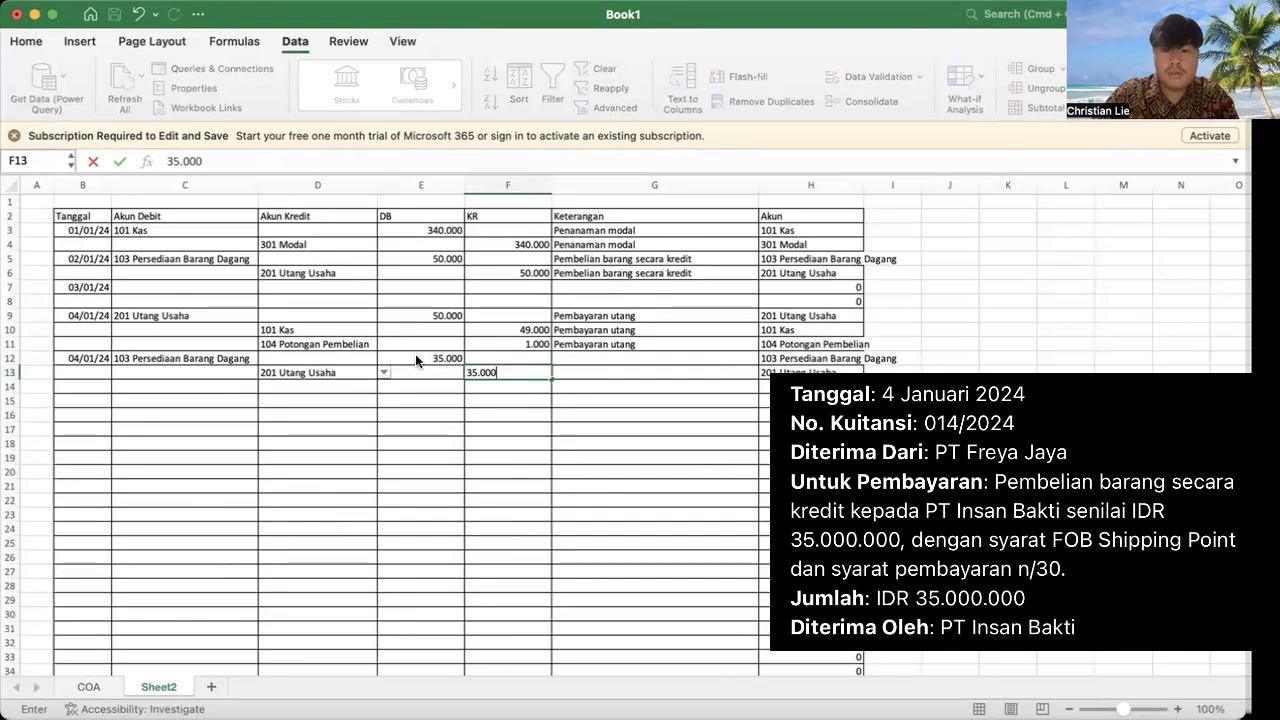
key(Tab)
Step: Copy the description "Pembelian barang secara kredit" from G5 into G12
click(572, 353)
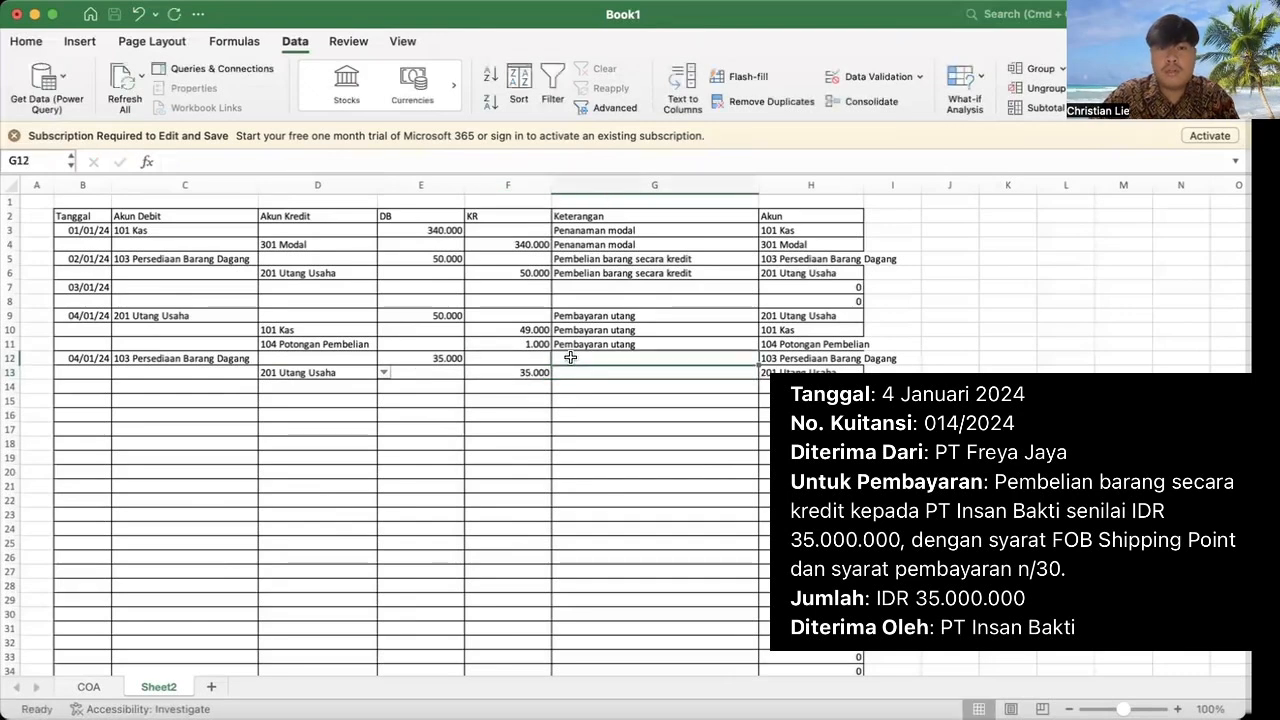
click(631, 259)
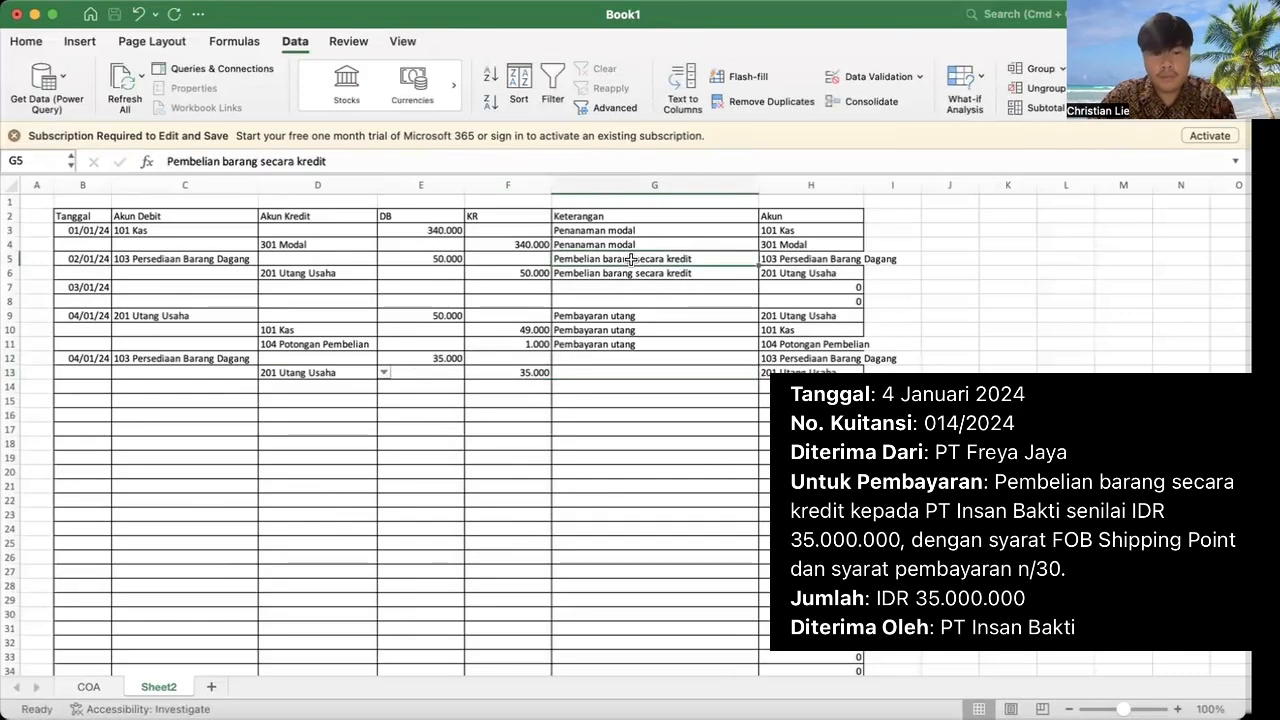
key(super+c)
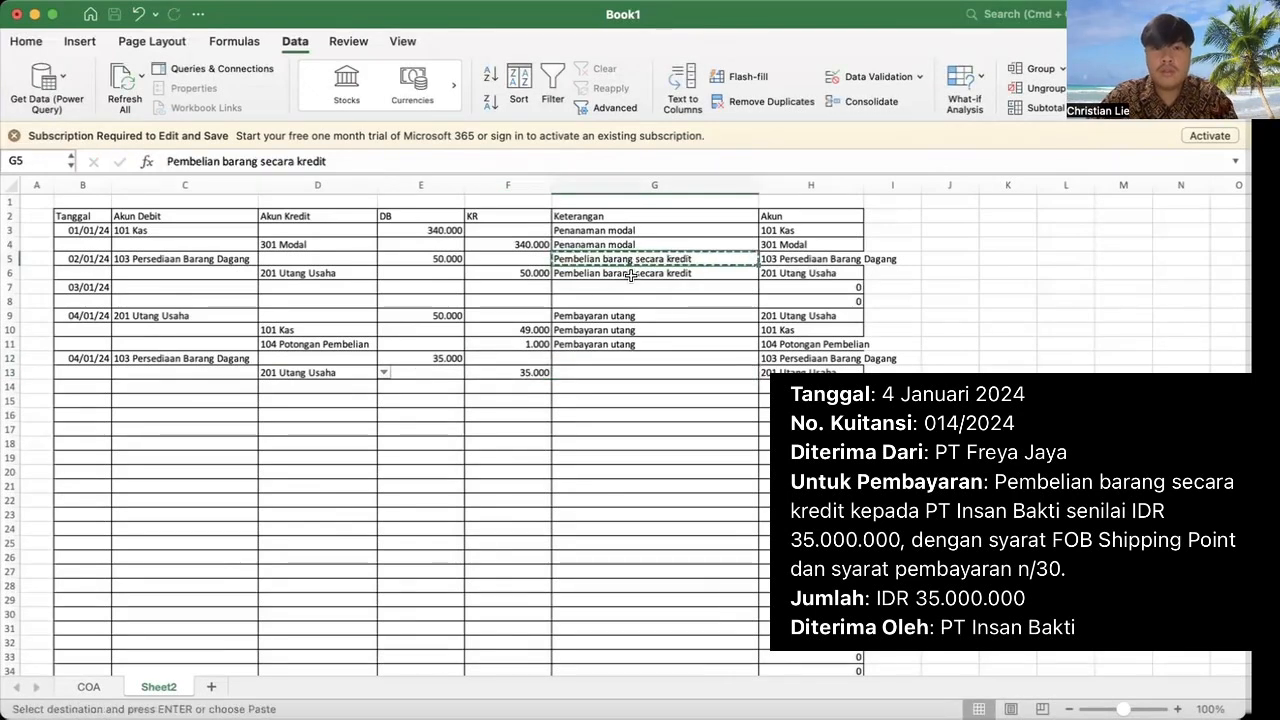
click(613, 358)
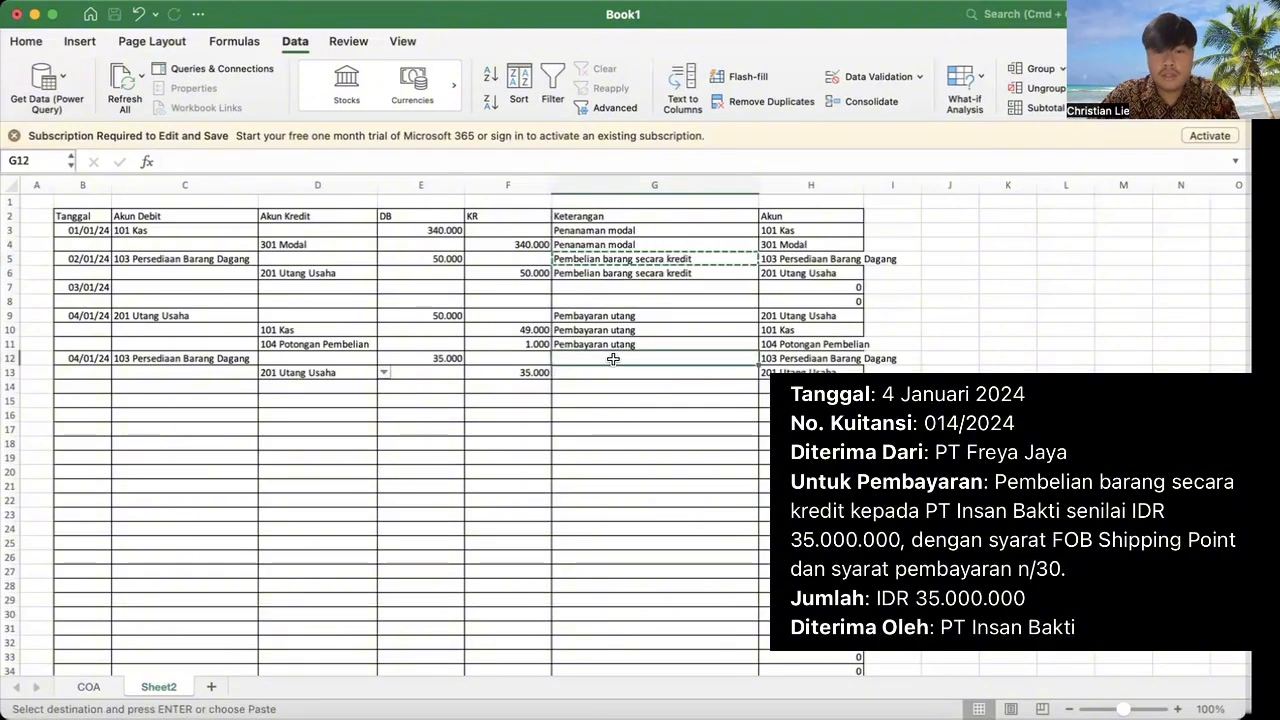
key(super+v)
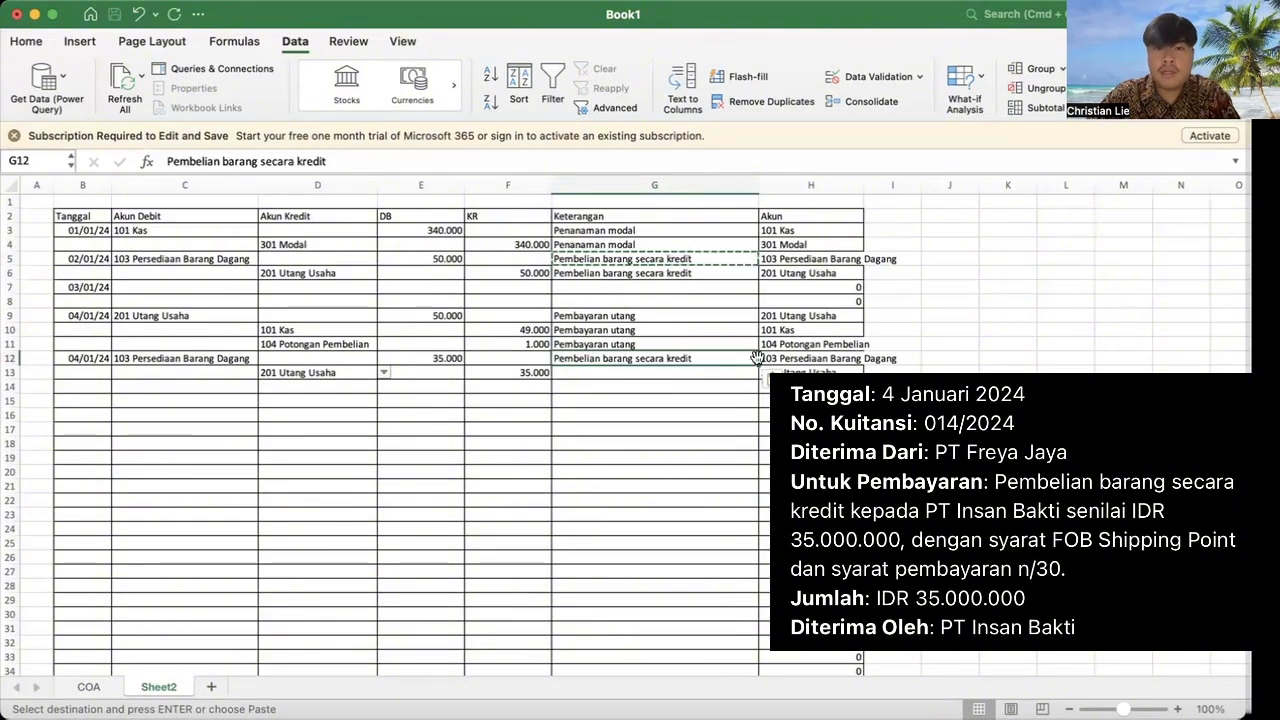
Step: Fill the description from G12 down into G13 and date the new journal entry 05/01/24 in B14
drag(755, 366, 755, 374)
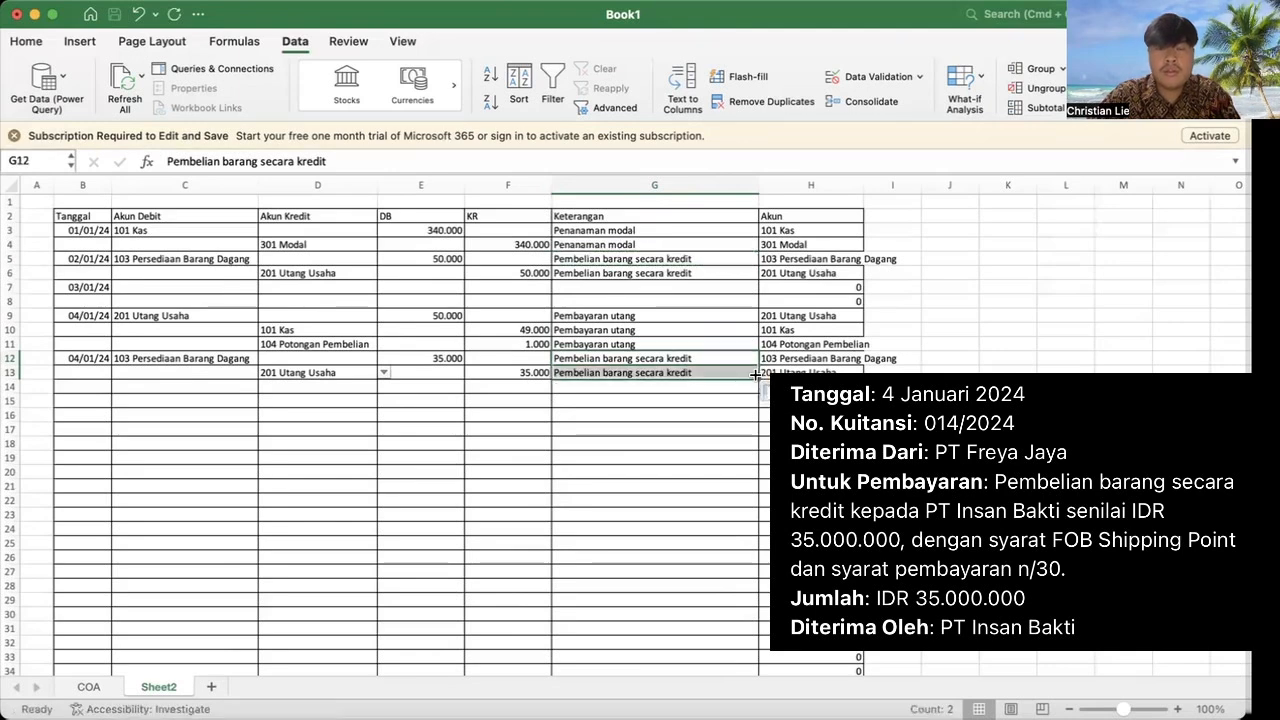
click(73, 393)
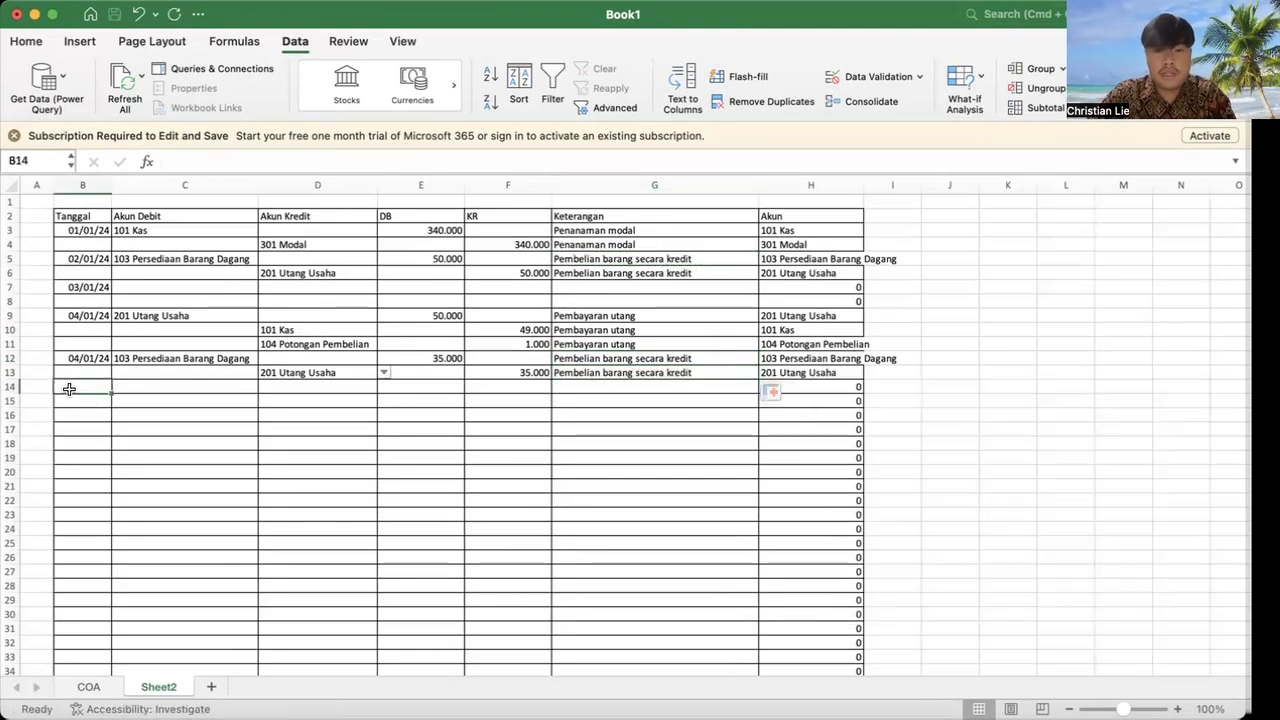
text(5/01/24)
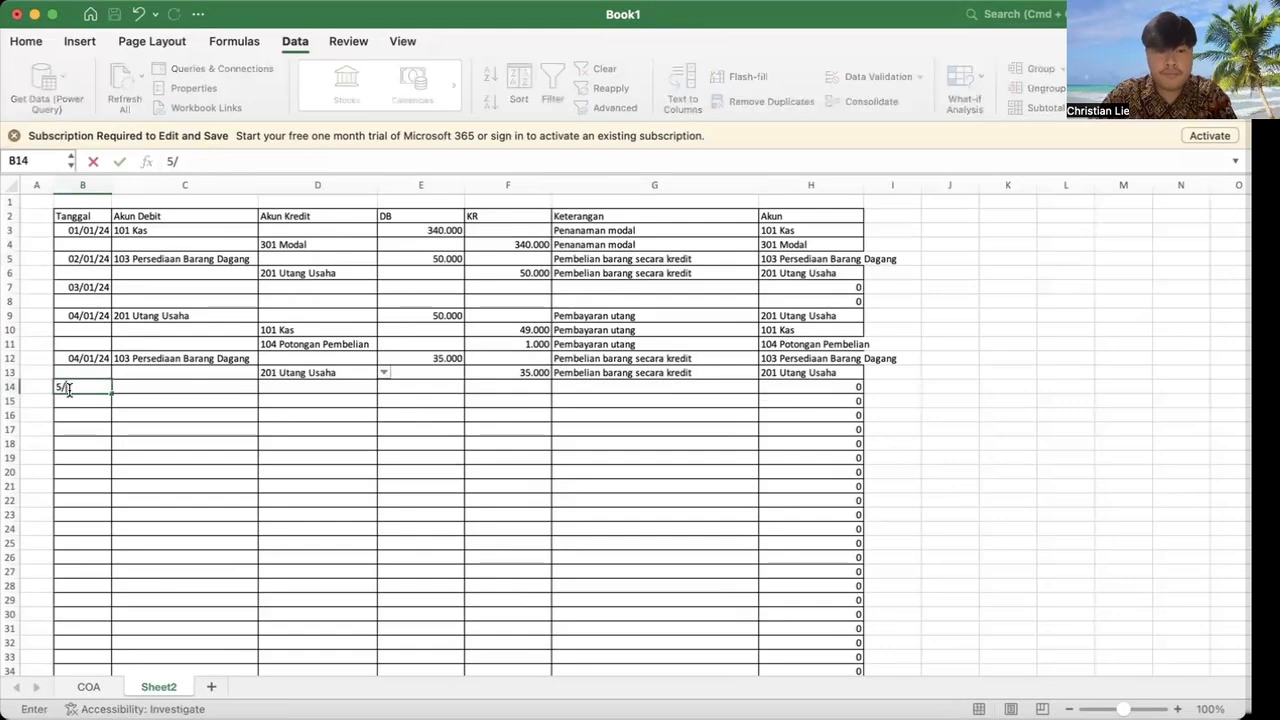
key(Tab)
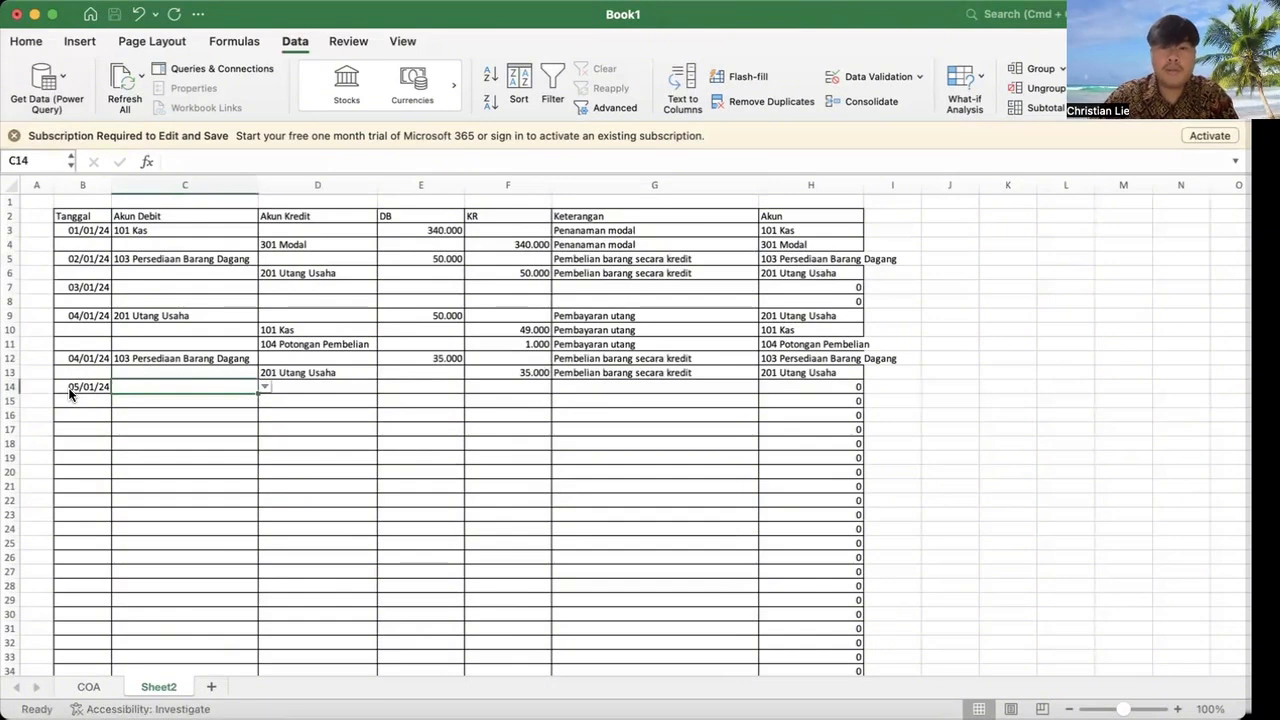
Step: Choose 105 Beban Angkut Pembelian as the debit account in C14 and 101 Kas as the credit account in D15
text(b)
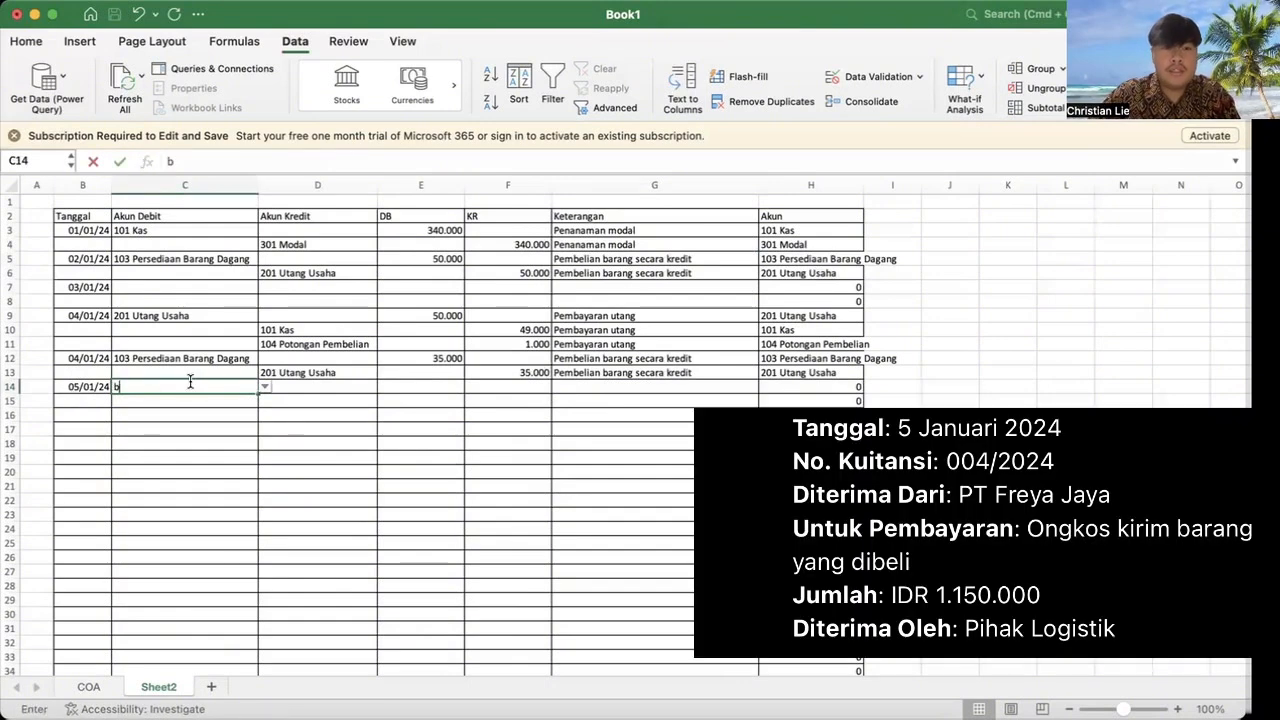
click(191, 419)
click(293, 403)
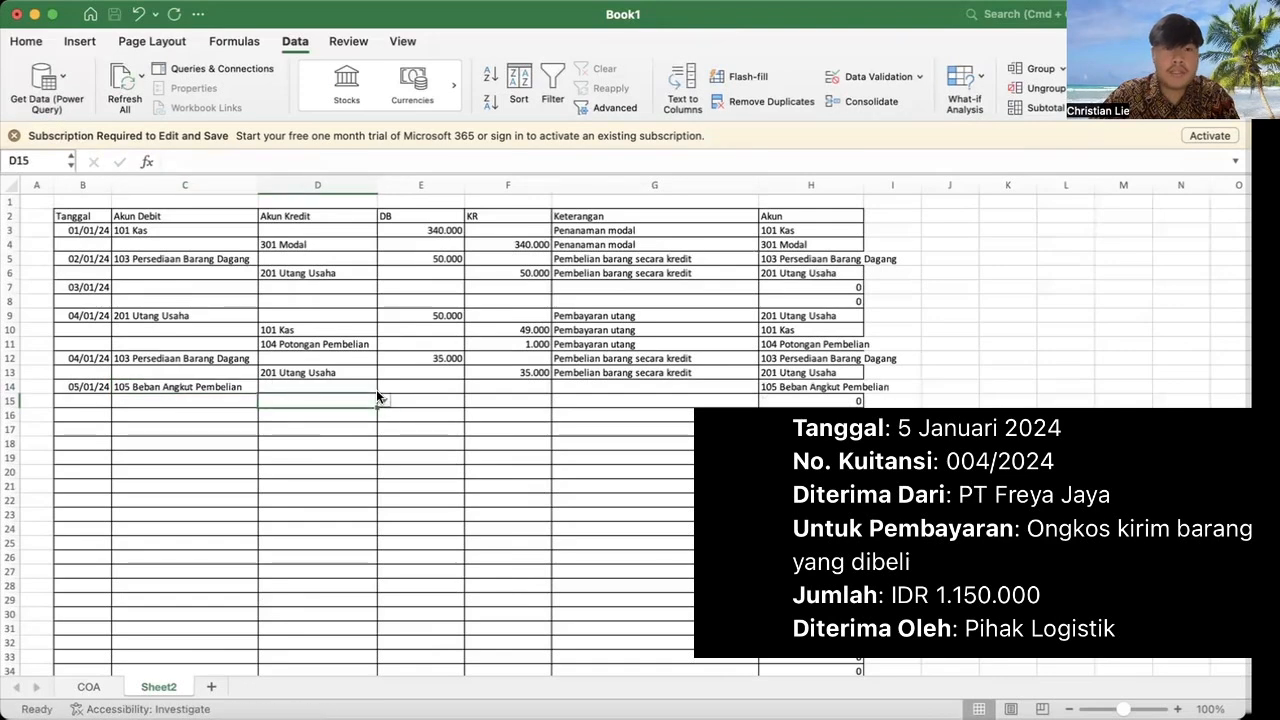
click(383, 400)
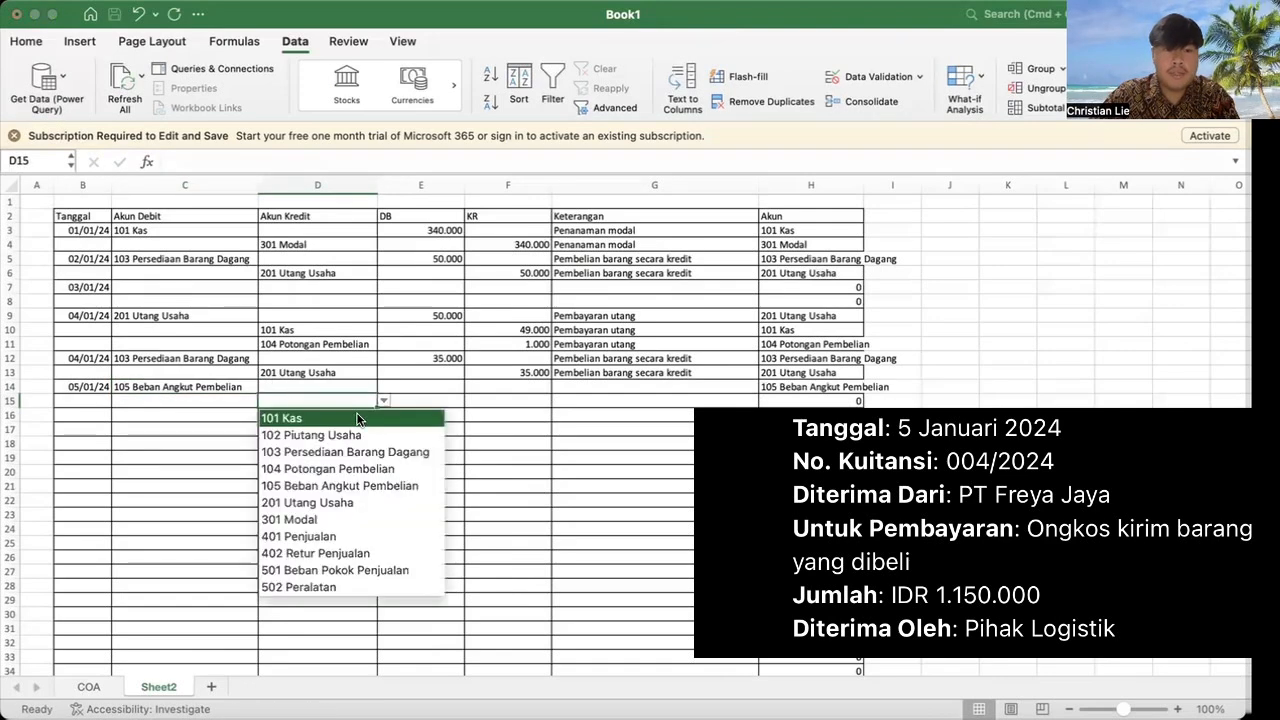
click(357, 418)
Step: Enter 1.150 as the debit for 105 Beban Angkut Pembelian in E14 and as the credit for 101 Kas in F15
click(407, 386)
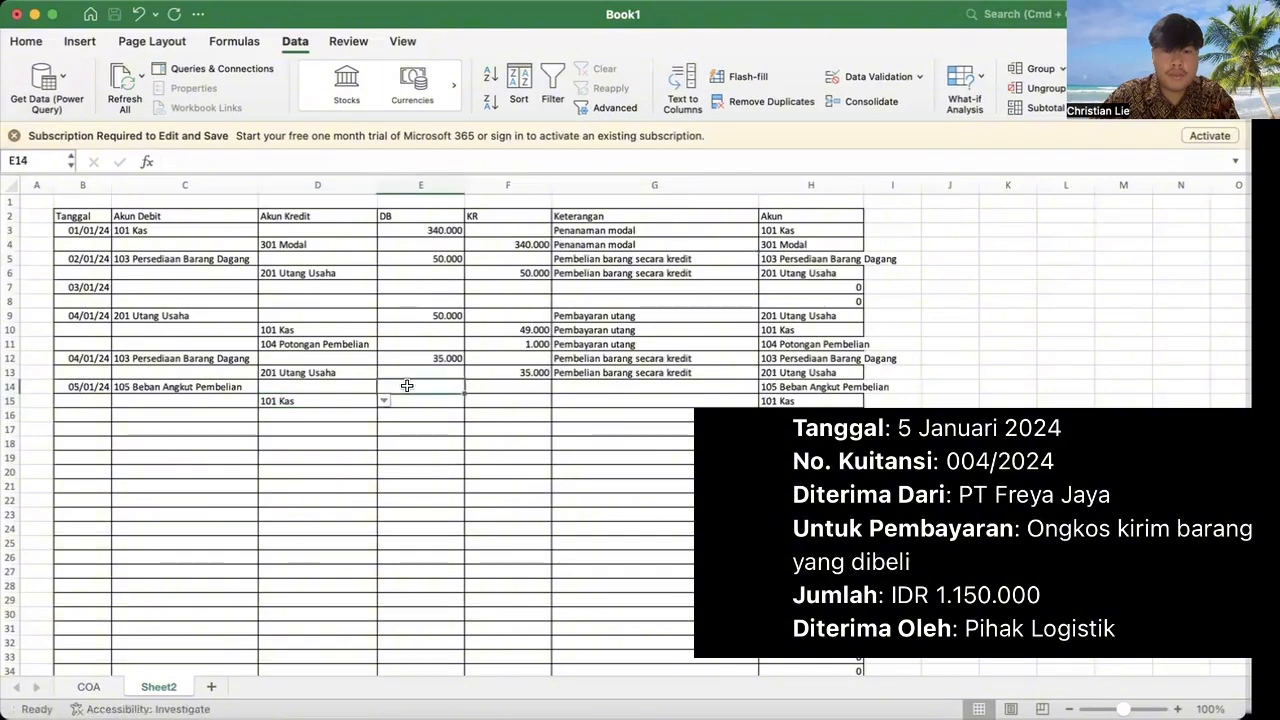
text(1)
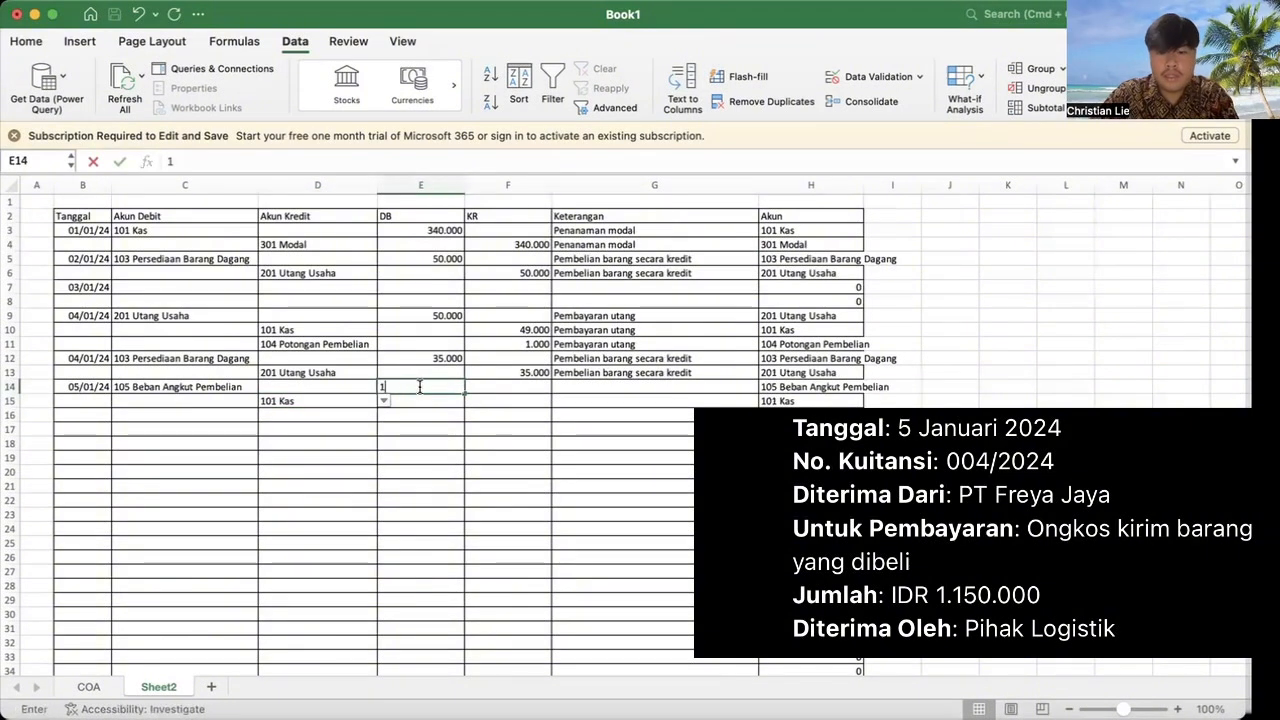
text(.150)
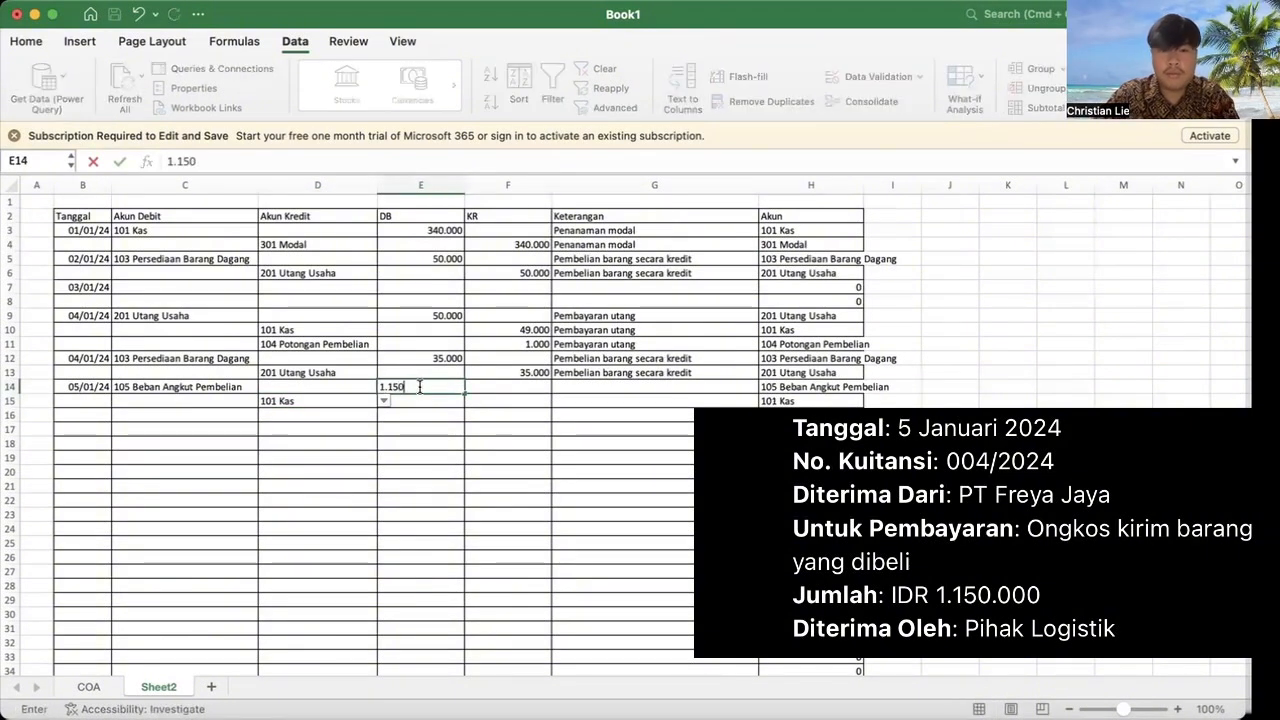
key(Tab)
key(Down)
text(1.150)
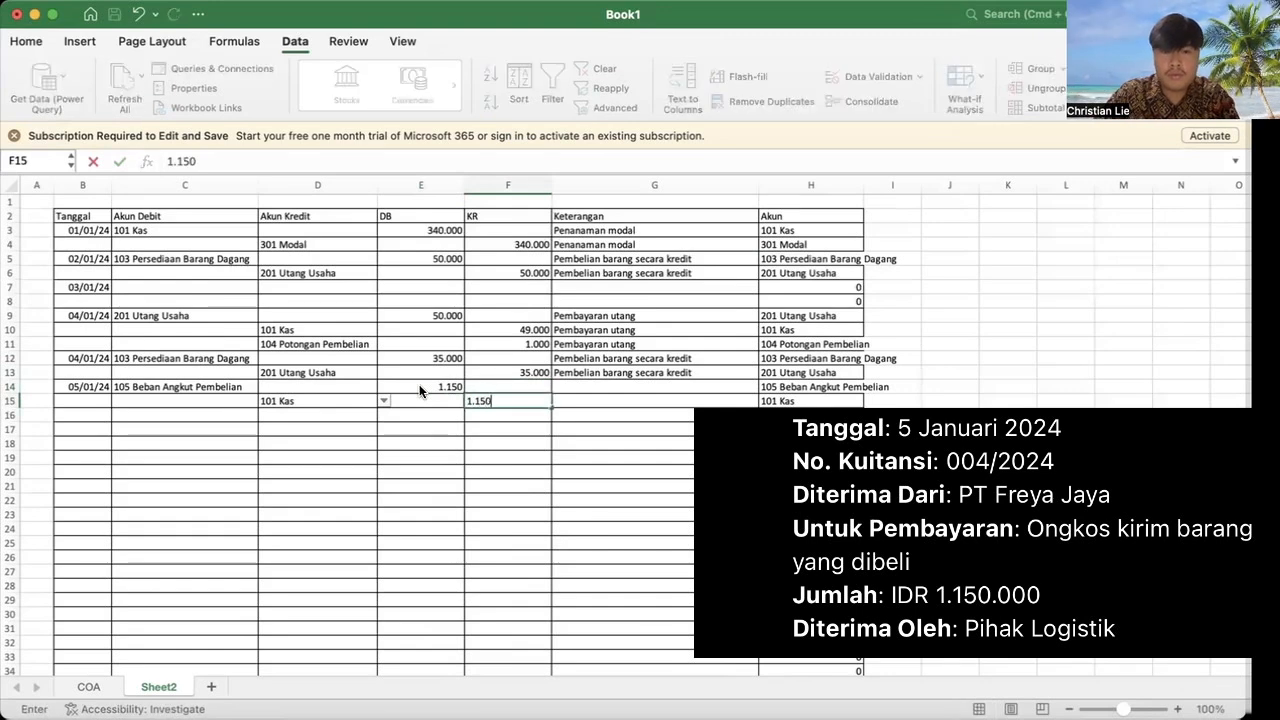
key(Tab)
Step: Enter the description "Pembayaran beban angkut" in G14 and fill it down into G15
click(567, 386)
text(Pemb)
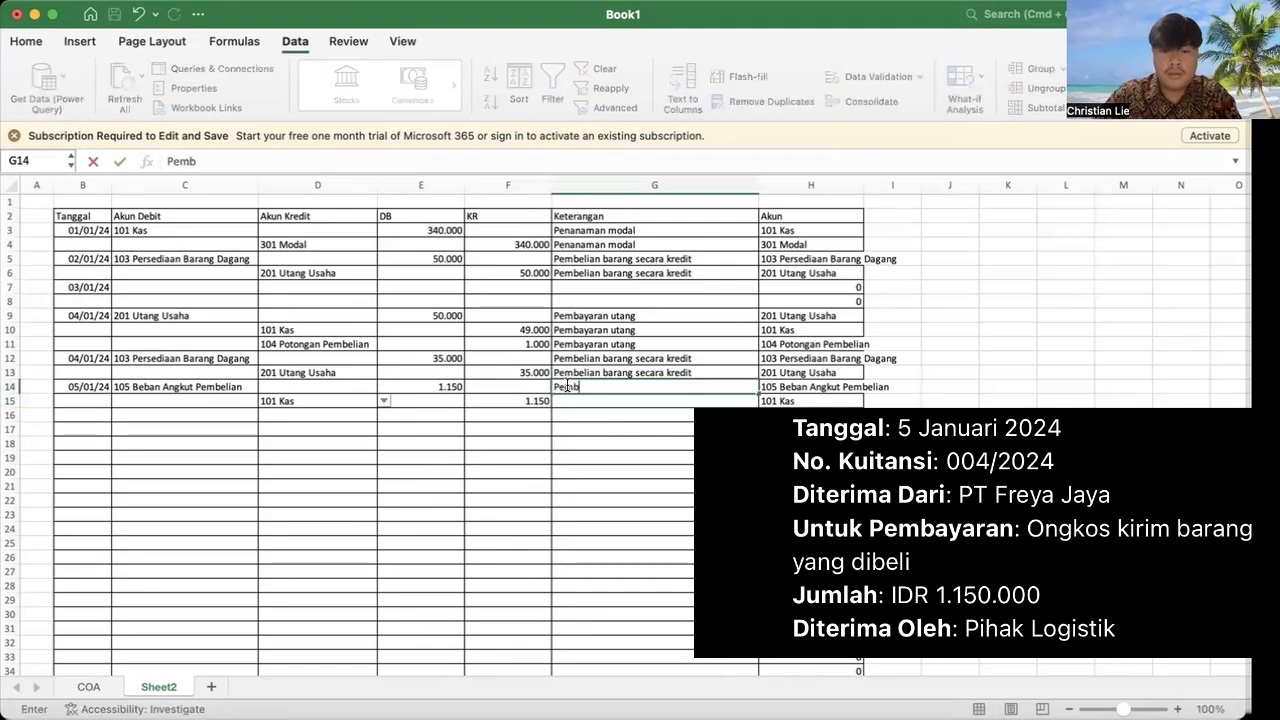
key(BackSpace)
key(BackSpace)
text(emba)
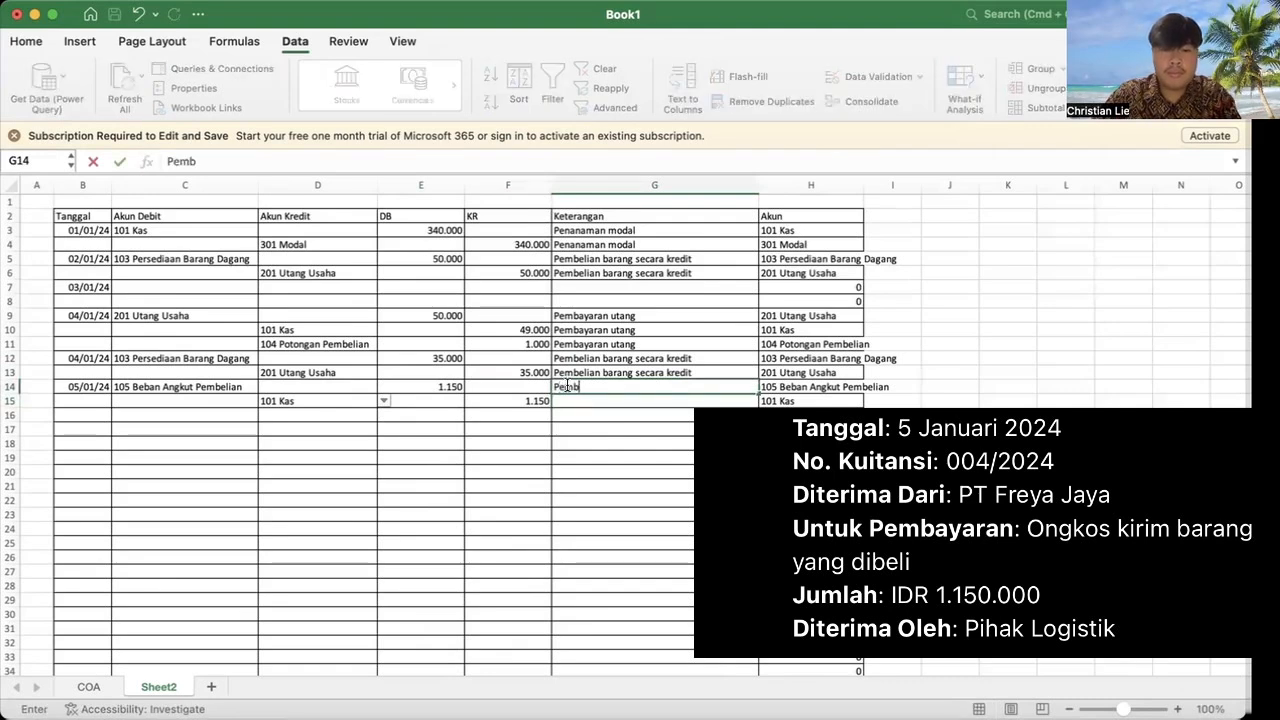
text(yaran )
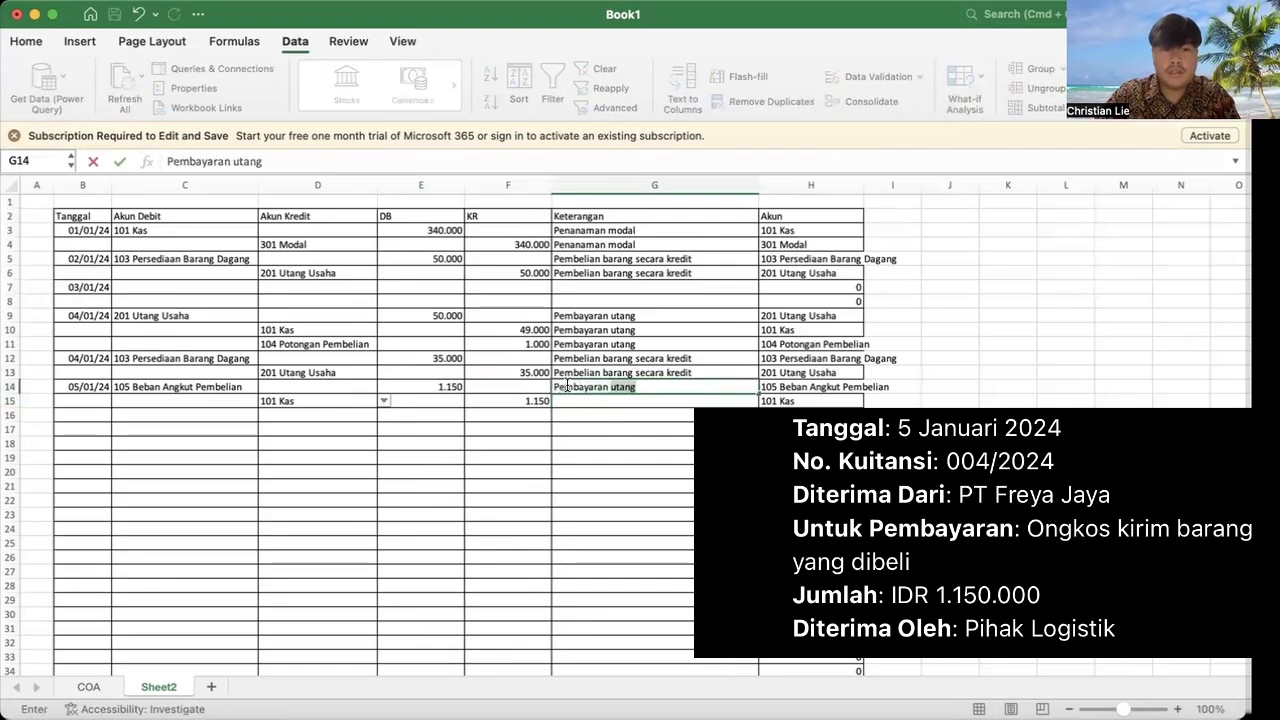
text(beban angkut)
drag(759, 394, 758, 406)
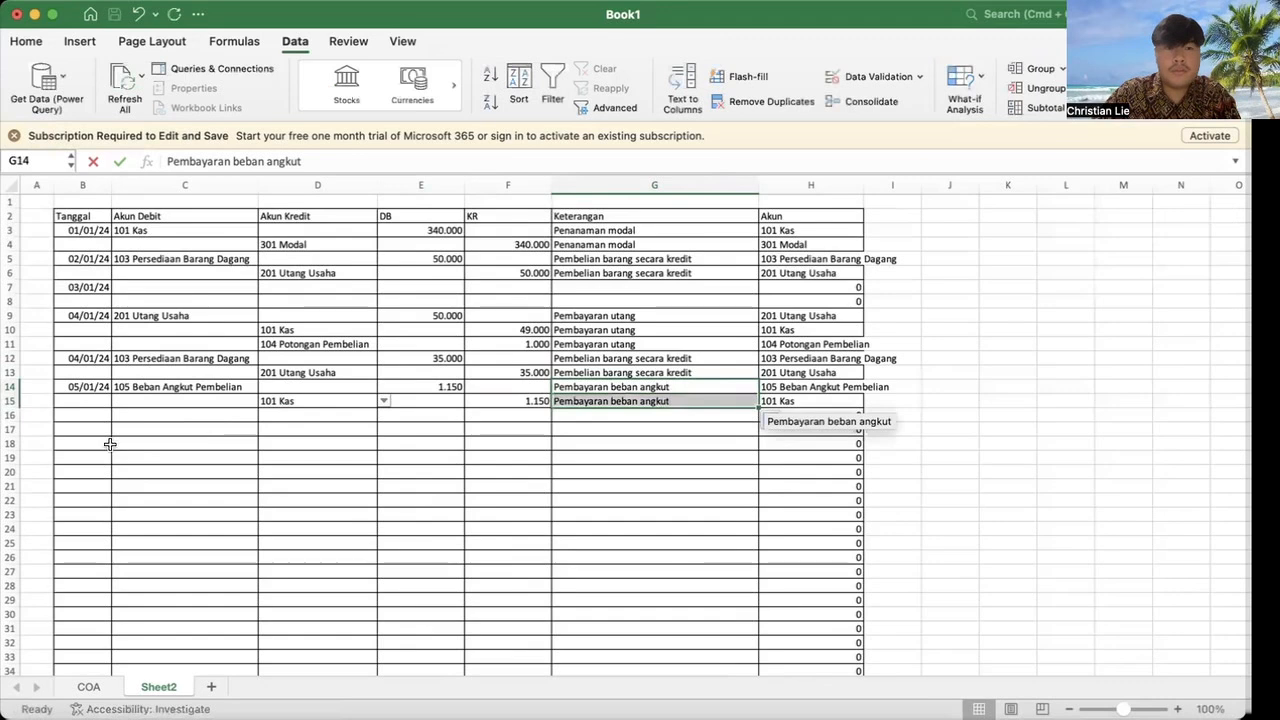
Step: Date the next journal entry 06/01/24 in B16
click(76, 419)
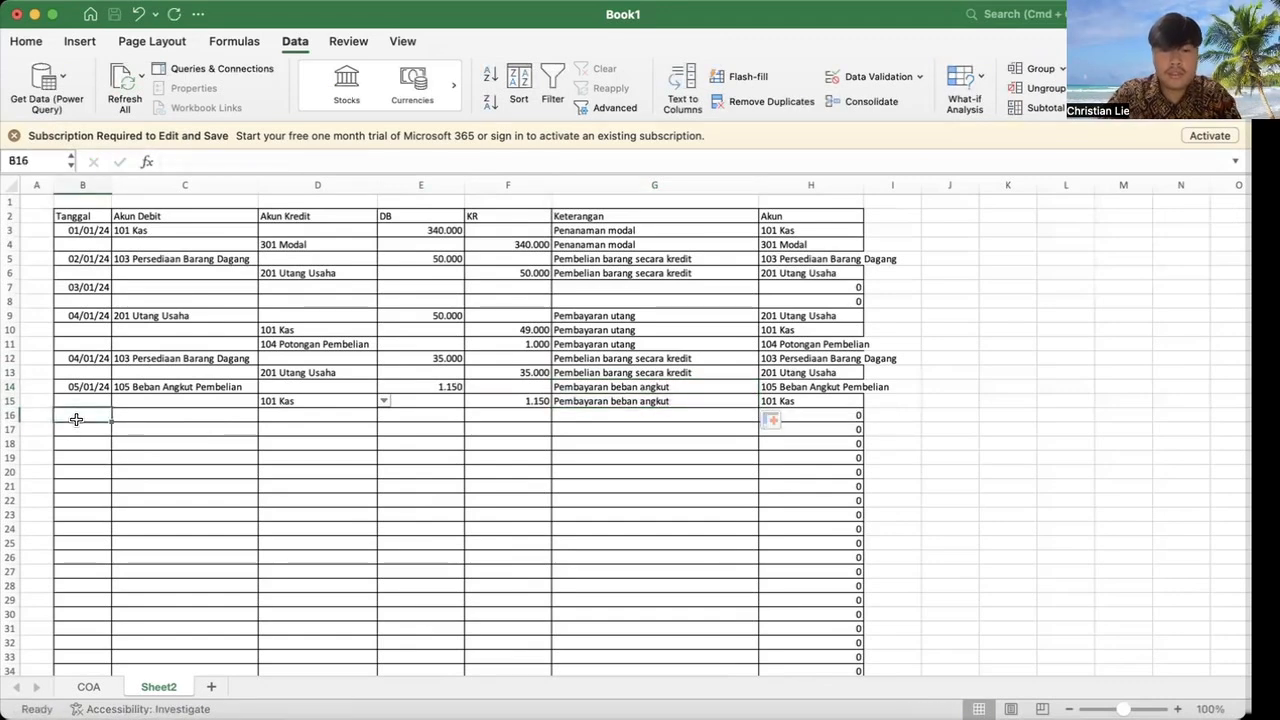
text(6/1)
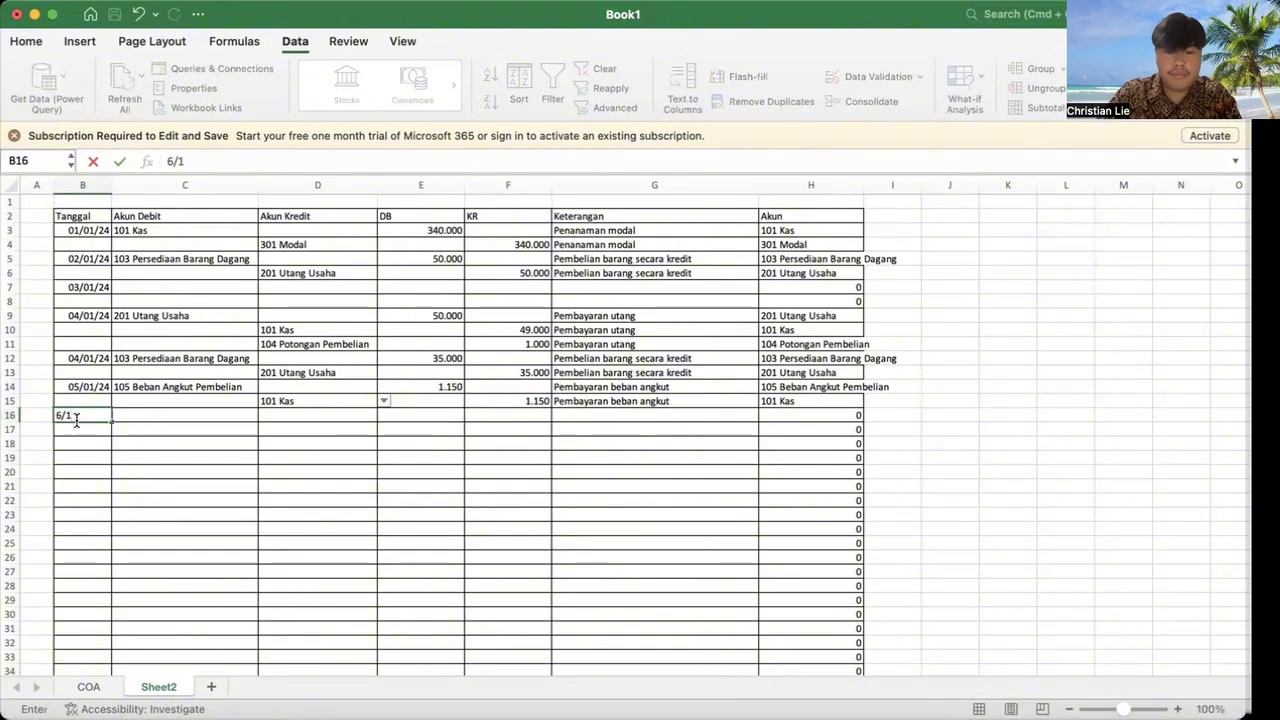
text(/24)
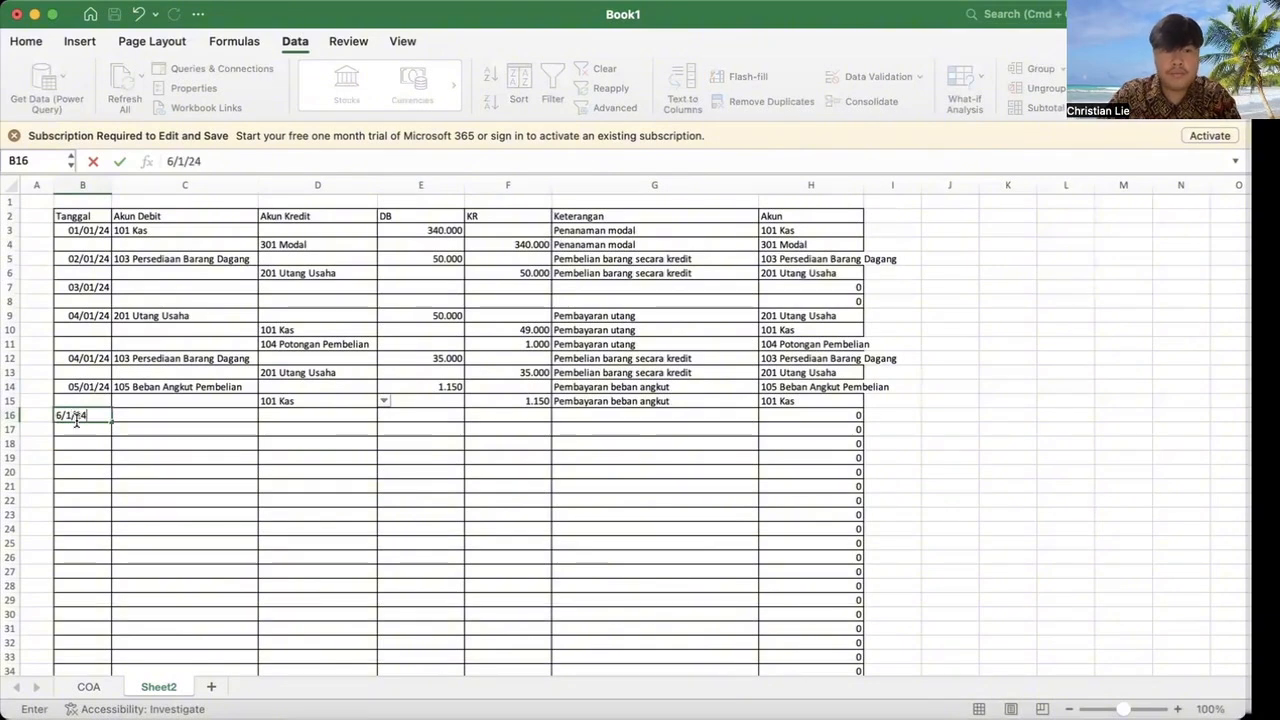
key(Tab)
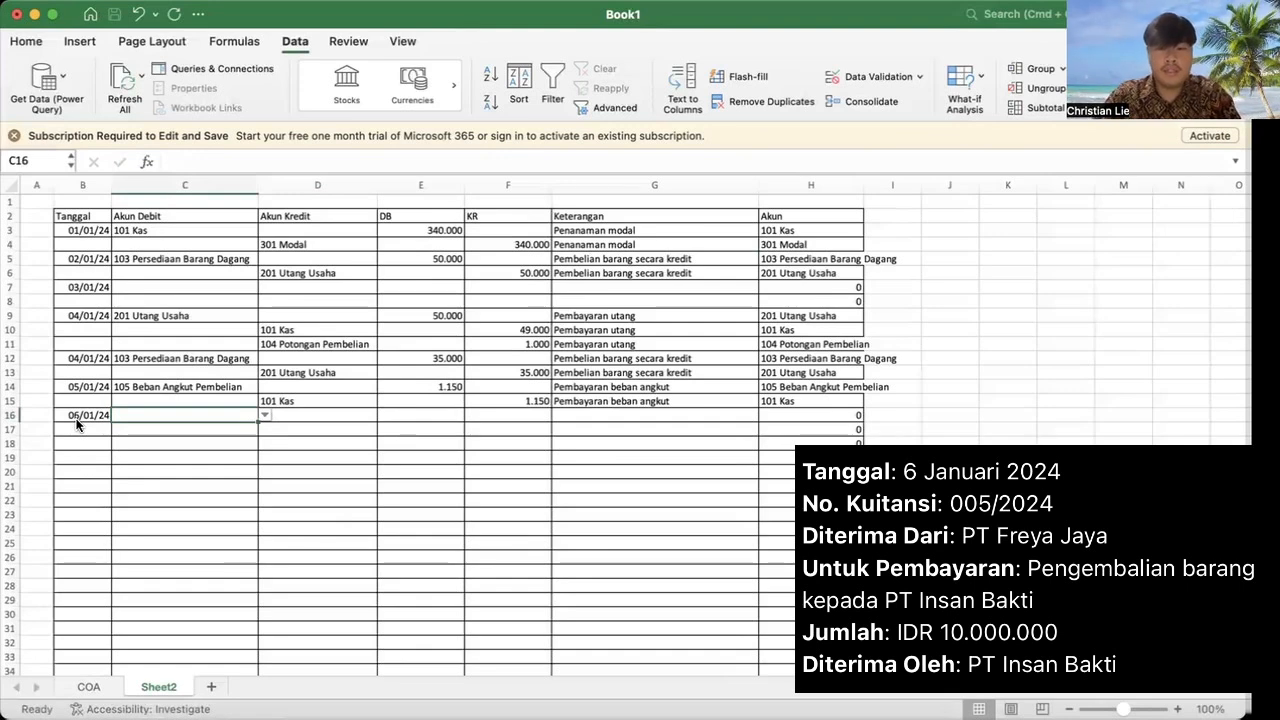
Step: Choose 201 Utang Usaha as the debit account in C16 and 103 Persediaan Barang Dagang as the credit account in D17
click(266, 416)
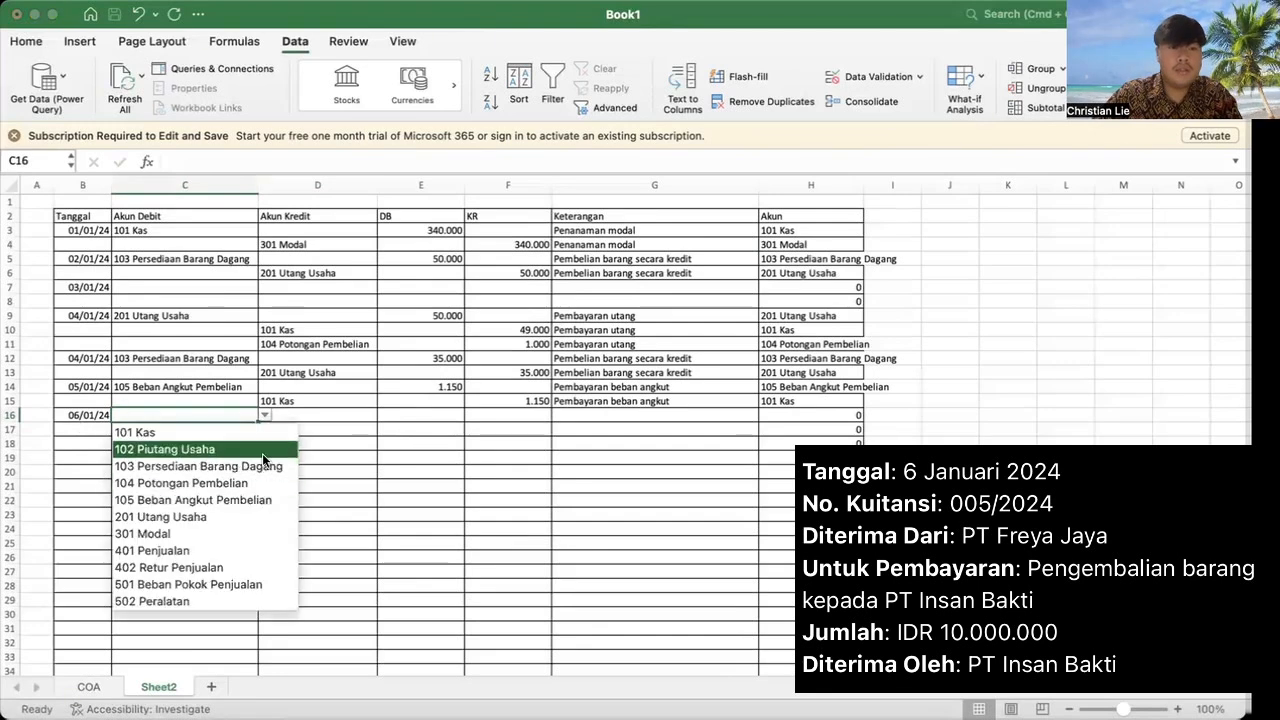
click(241, 514)
click(329, 430)
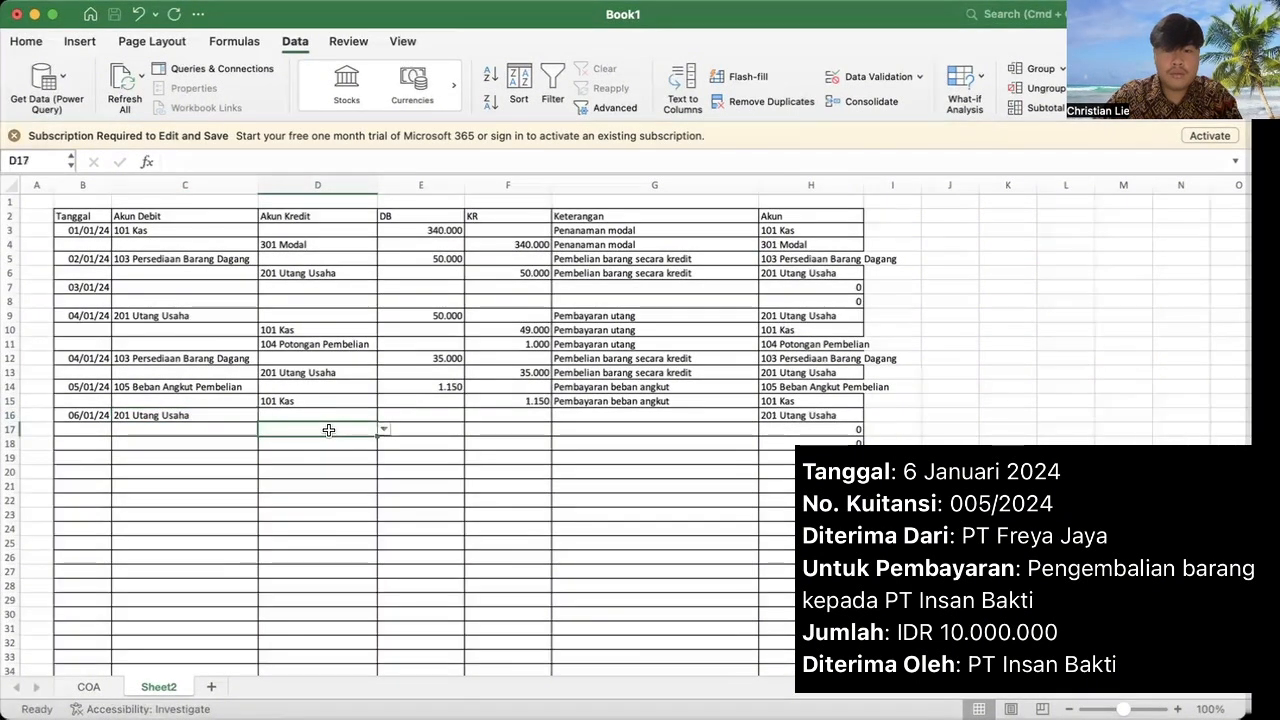
text(pe)
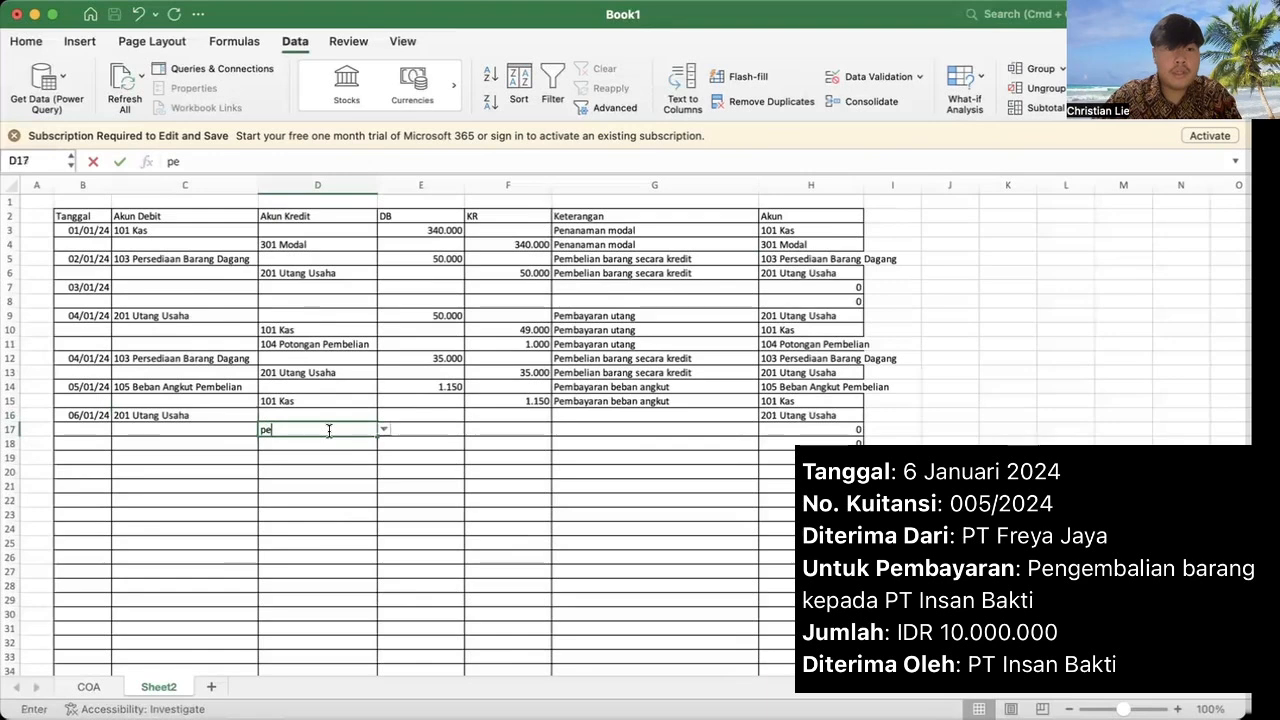
click(337, 443)
Step: Enter 10.000 as the debit in E16 and the credit in F17, and widen column D to fit its longest account name
click(411, 416)
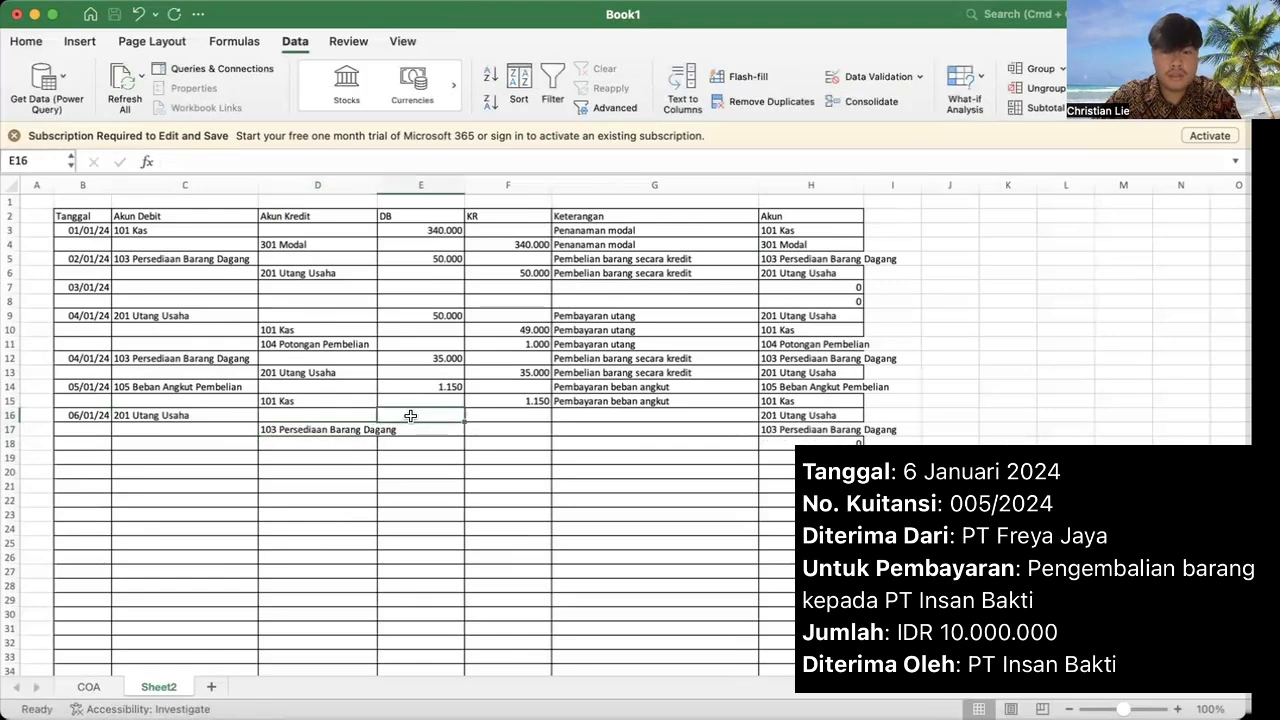
text(10.000)
key(Tab)
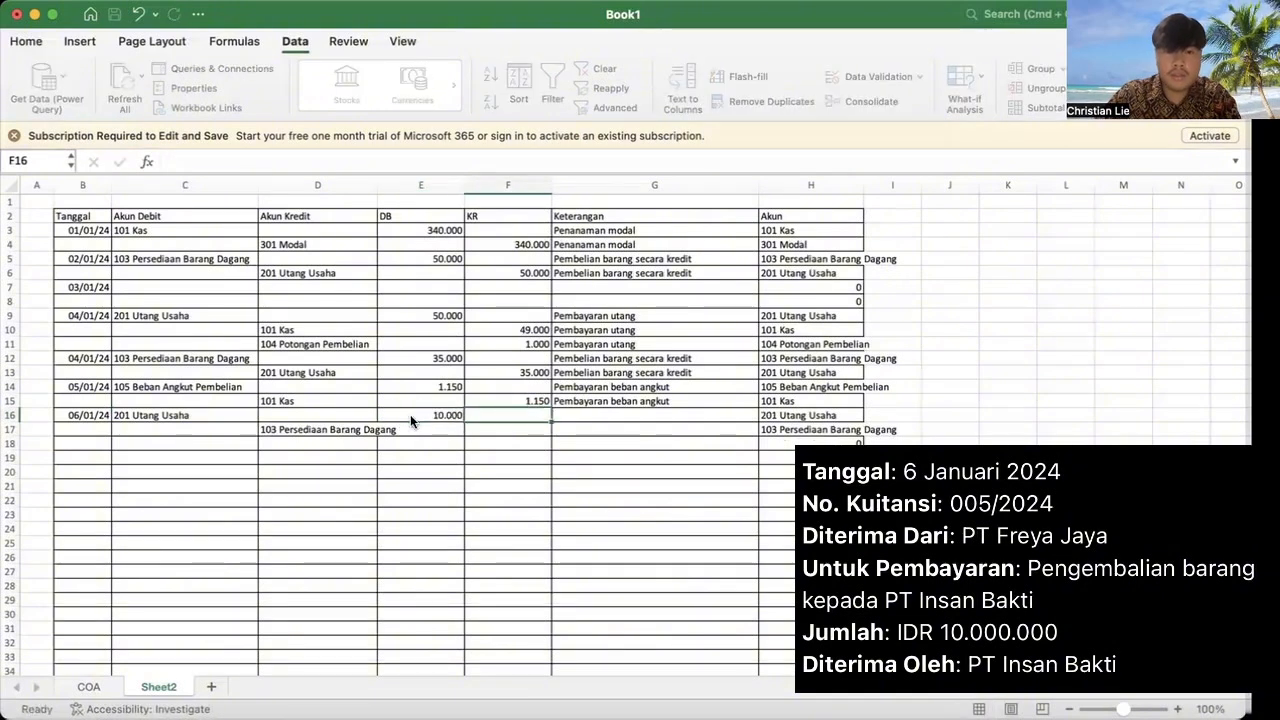
key(Down)
text(10.000)
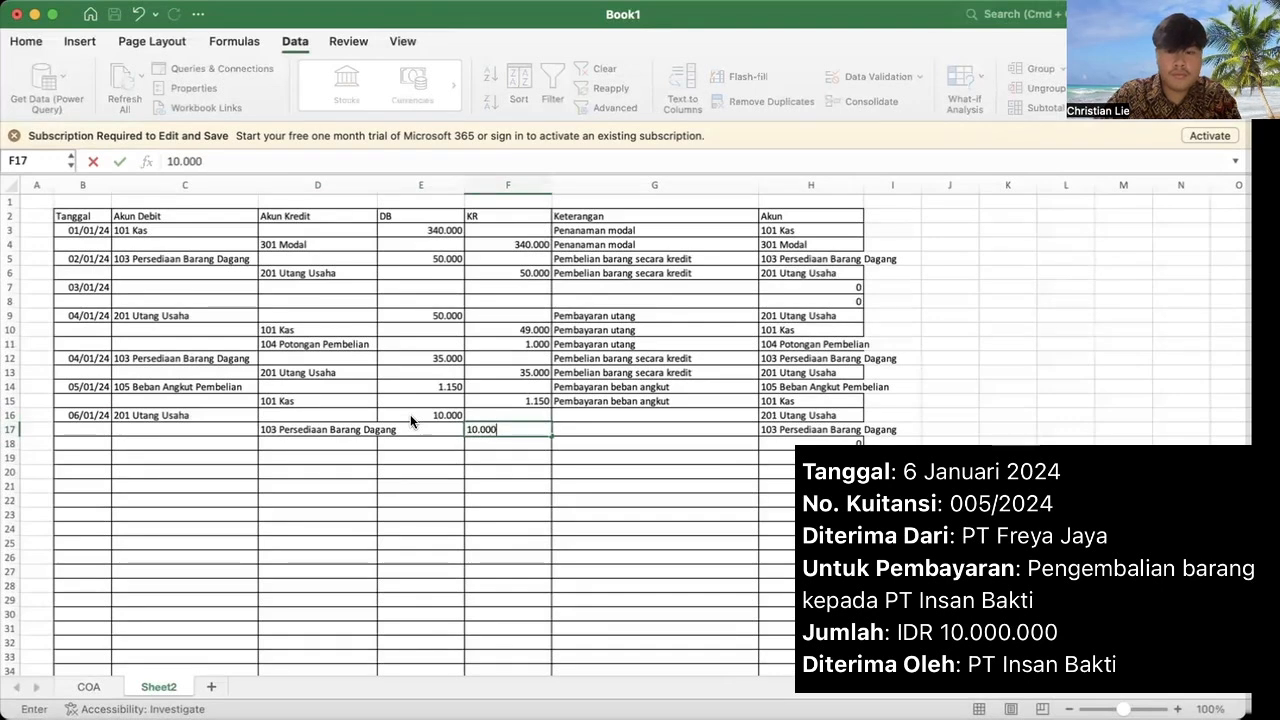
key(Return)
drag(380, 185, 399, 185)
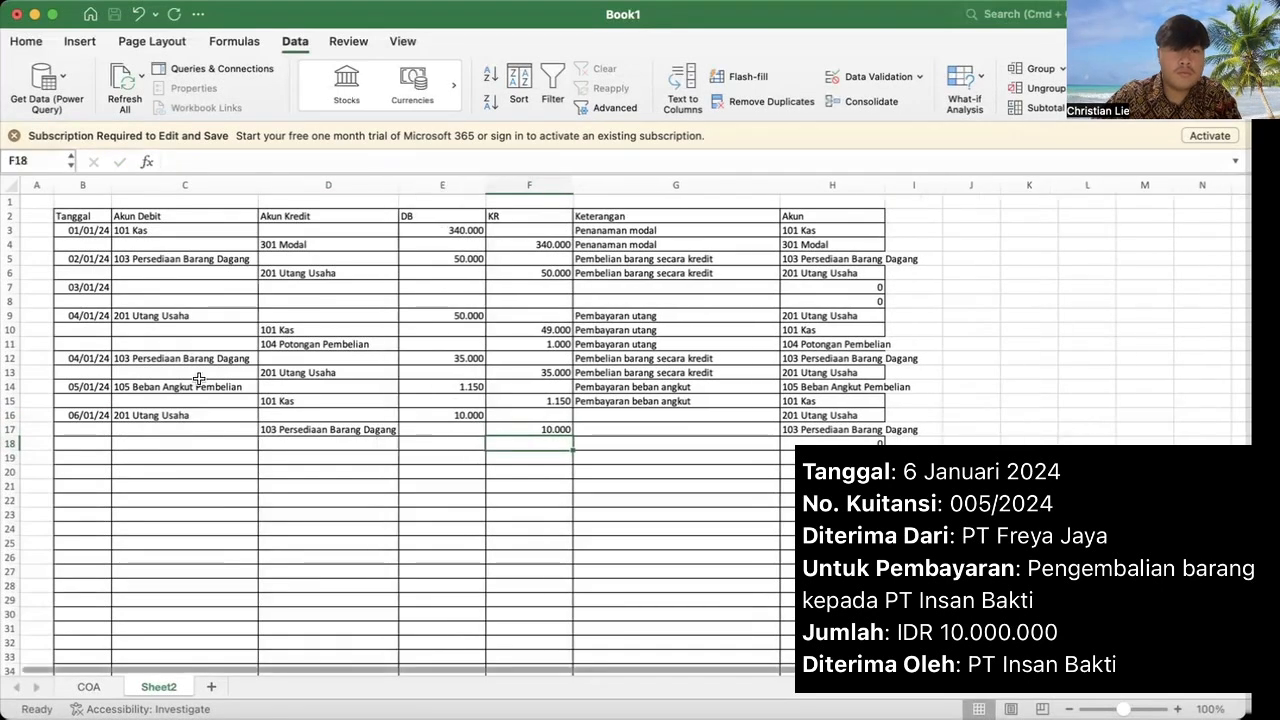
Step: Date the next journal entry 07/01/24 in B18
click(89, 446)
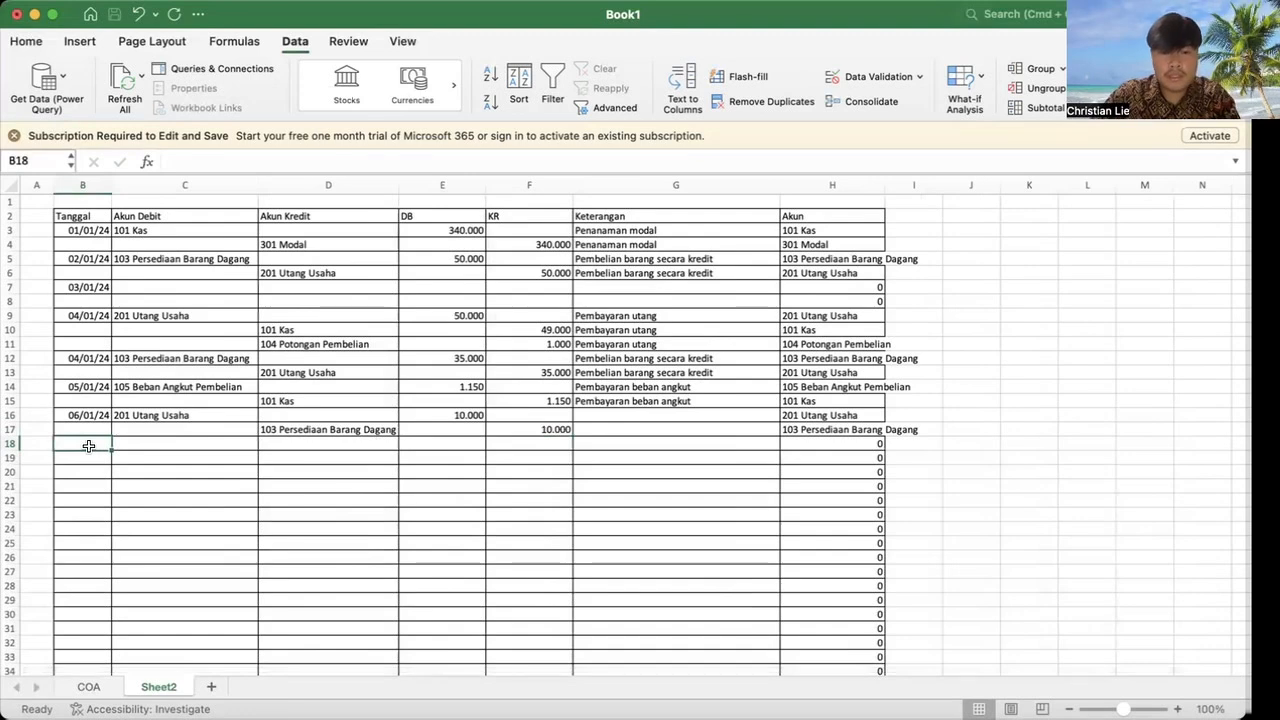
text(7/01)
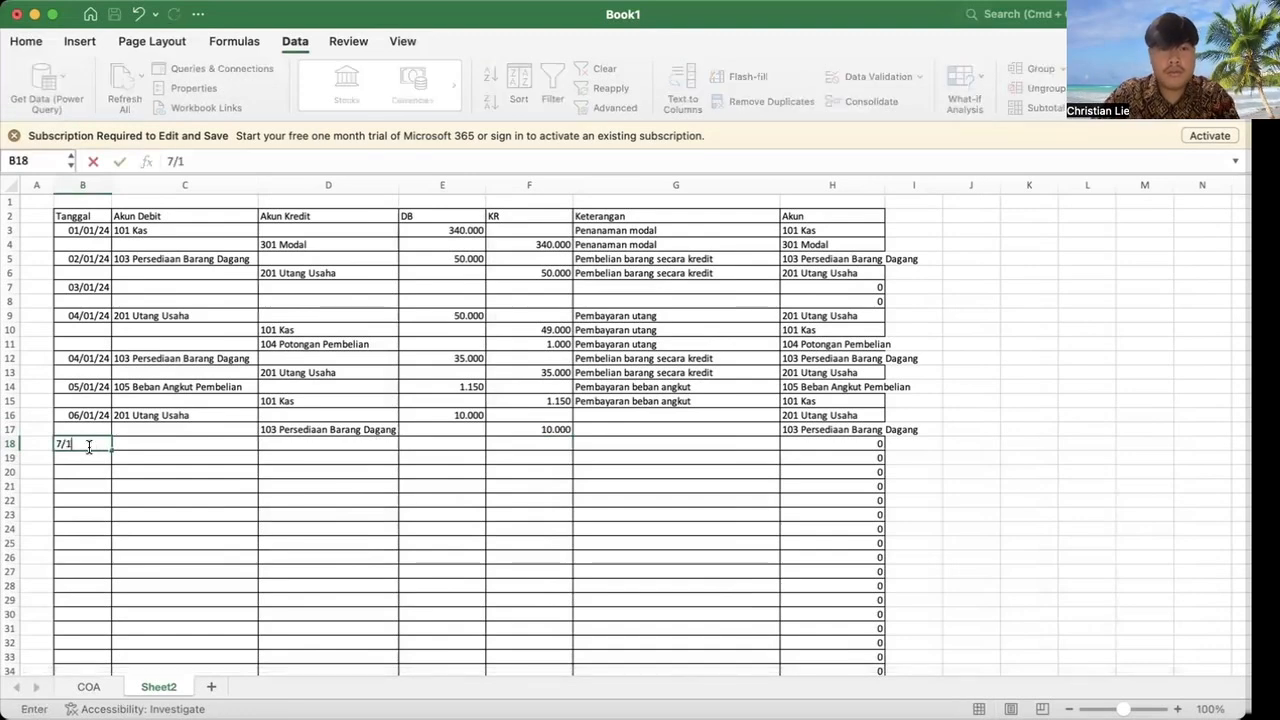
text(/24)
key(Tab)
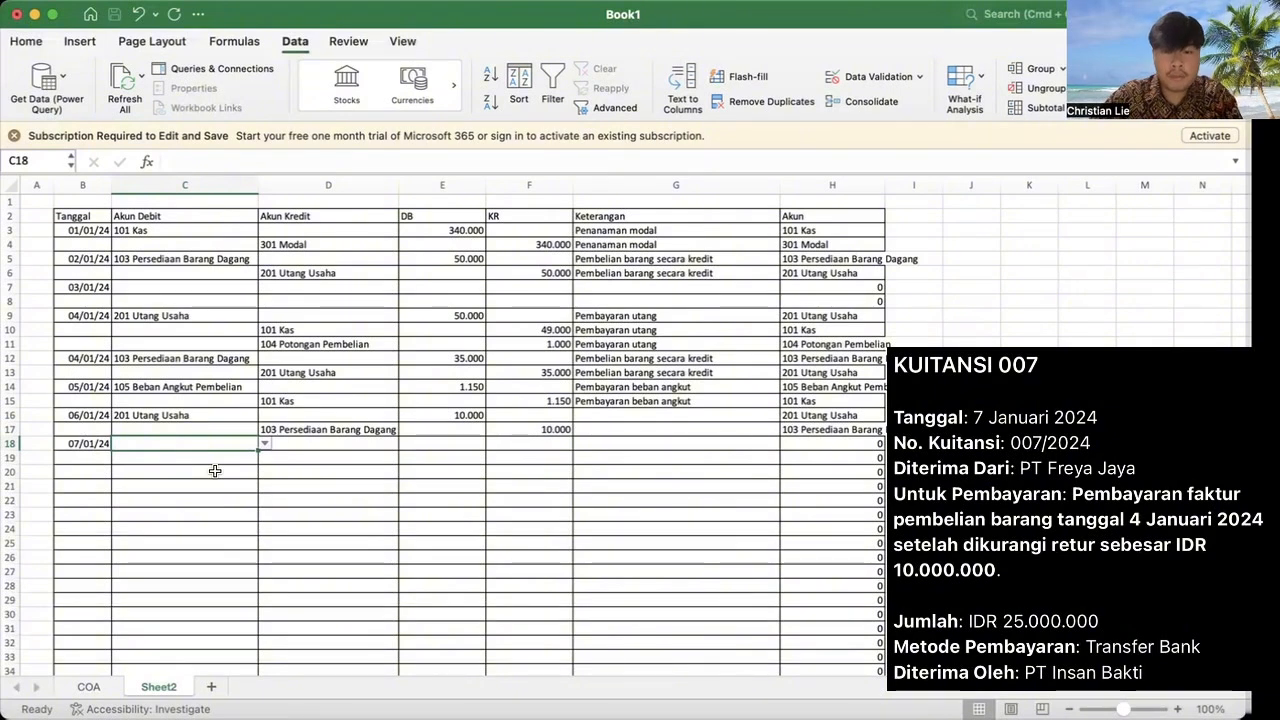
Step: Choose 201 Utang Usaha as the debit account in C18 and 101 Kas as the credit account in D19
text(ut)
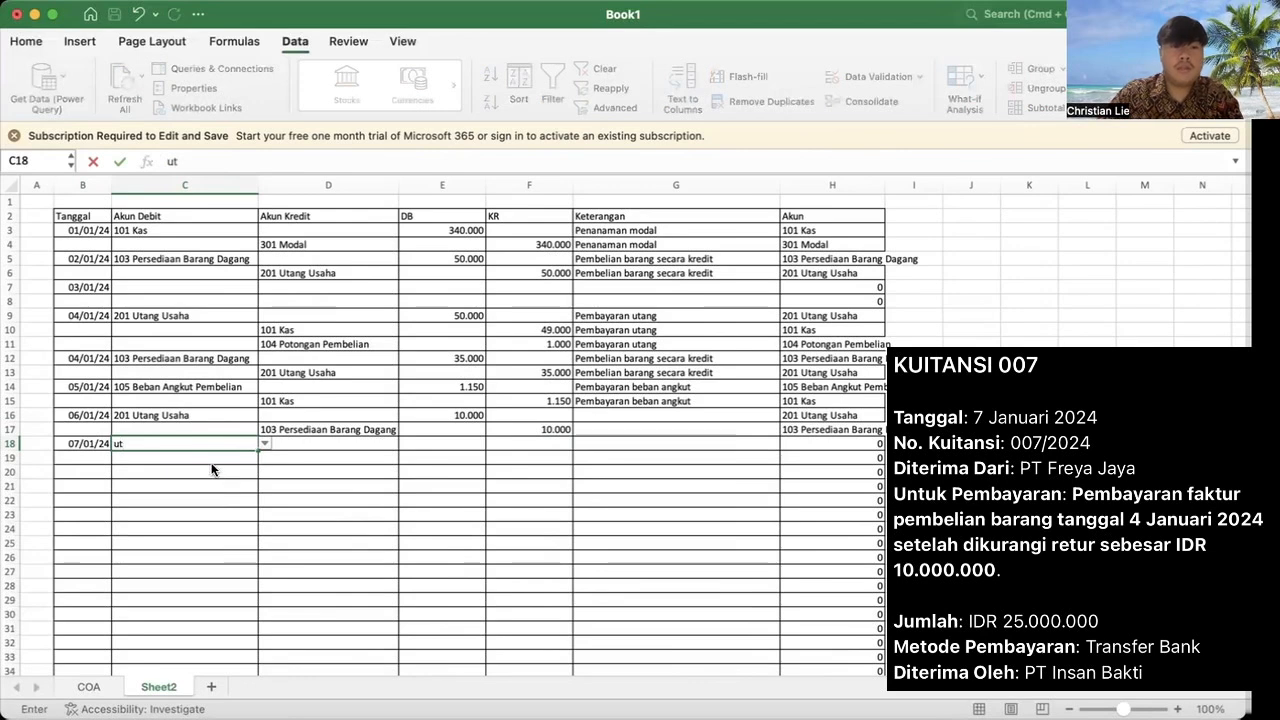
key(Return)
click(385, 457)
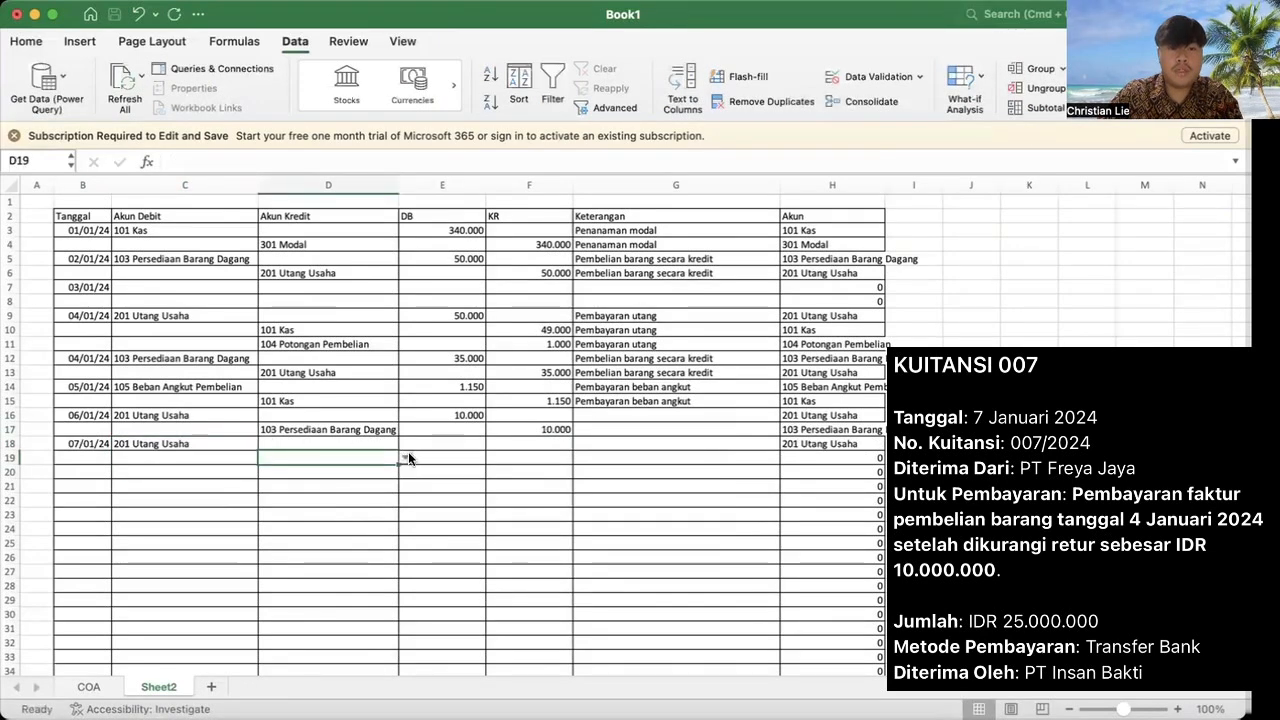
click(405, 457)
click(285, 471)
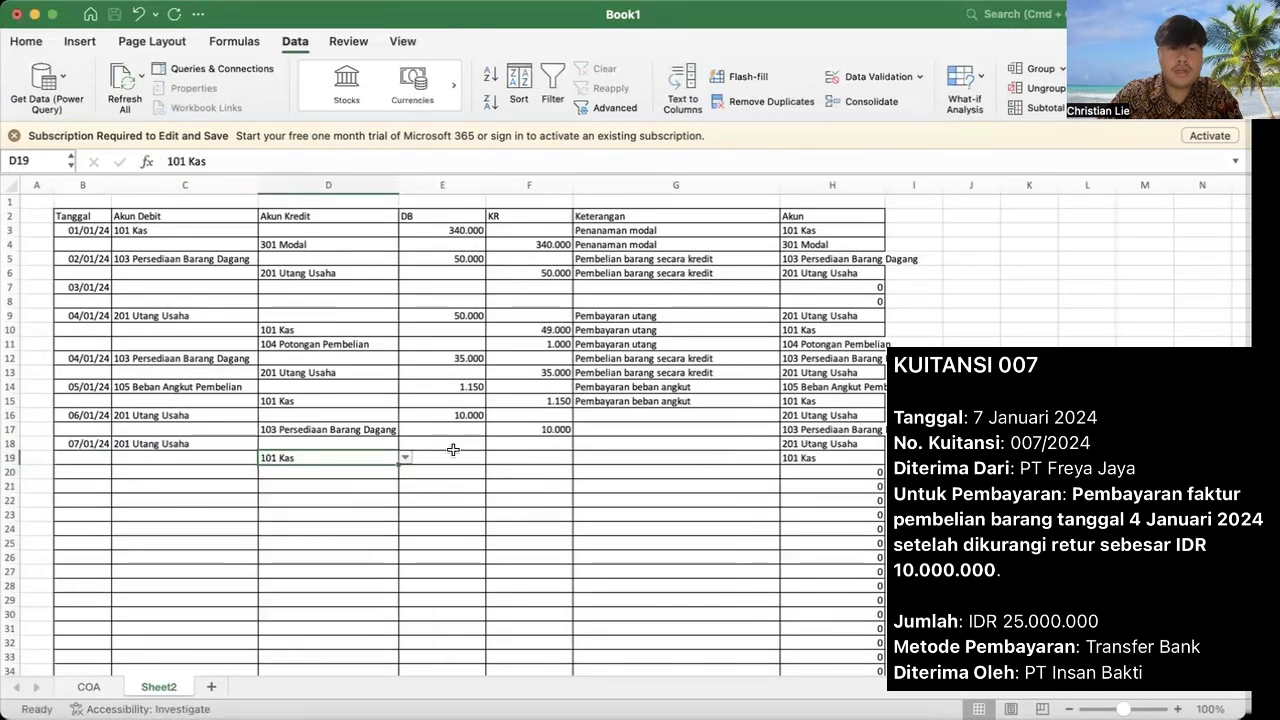
Step: Enter 25.000 as the debit for 201 Utang Usaha in E18 and as the credit for 101 Kas in F19
click(441, 444)
text(25)
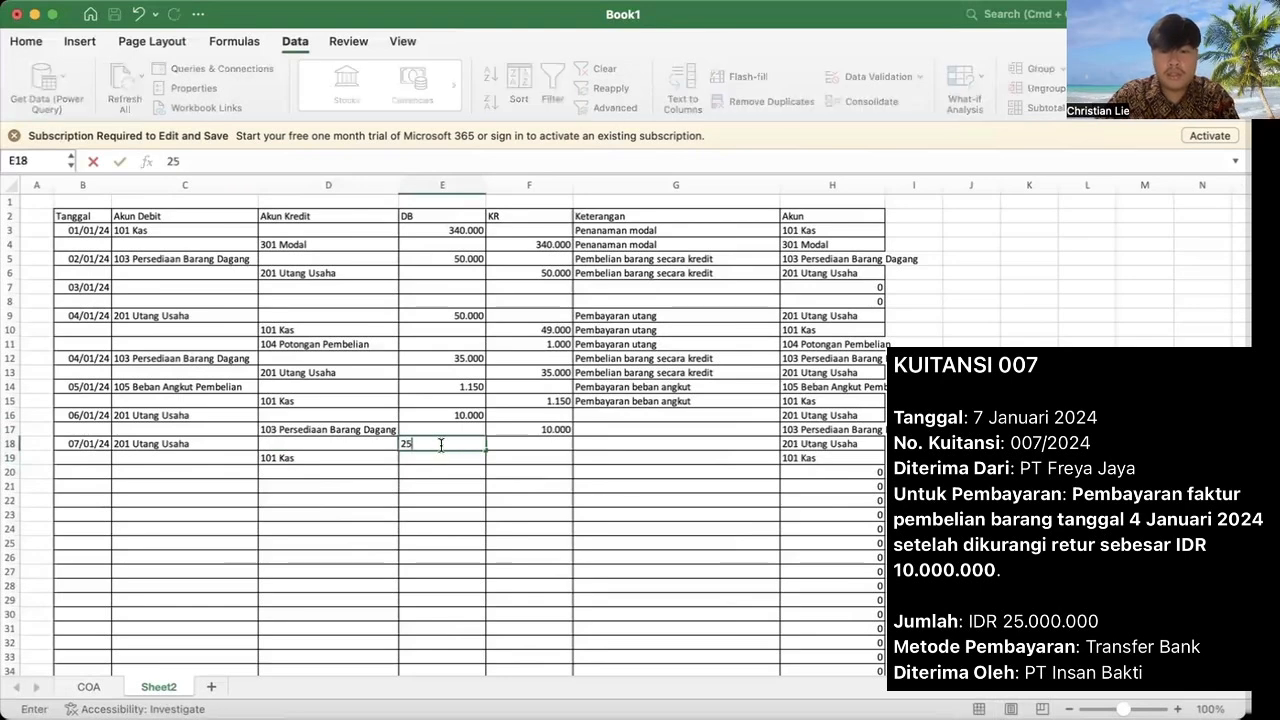
text(.000)
key(Tab)
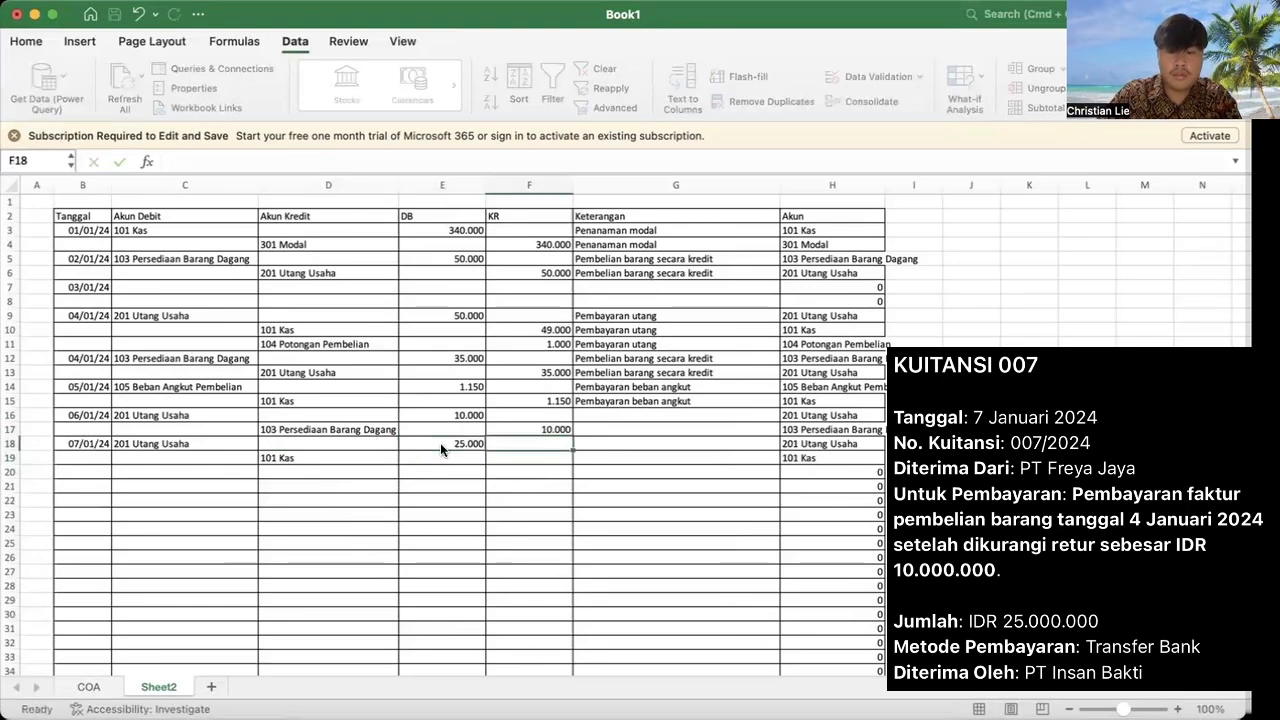
key(Down)
text(25.000)
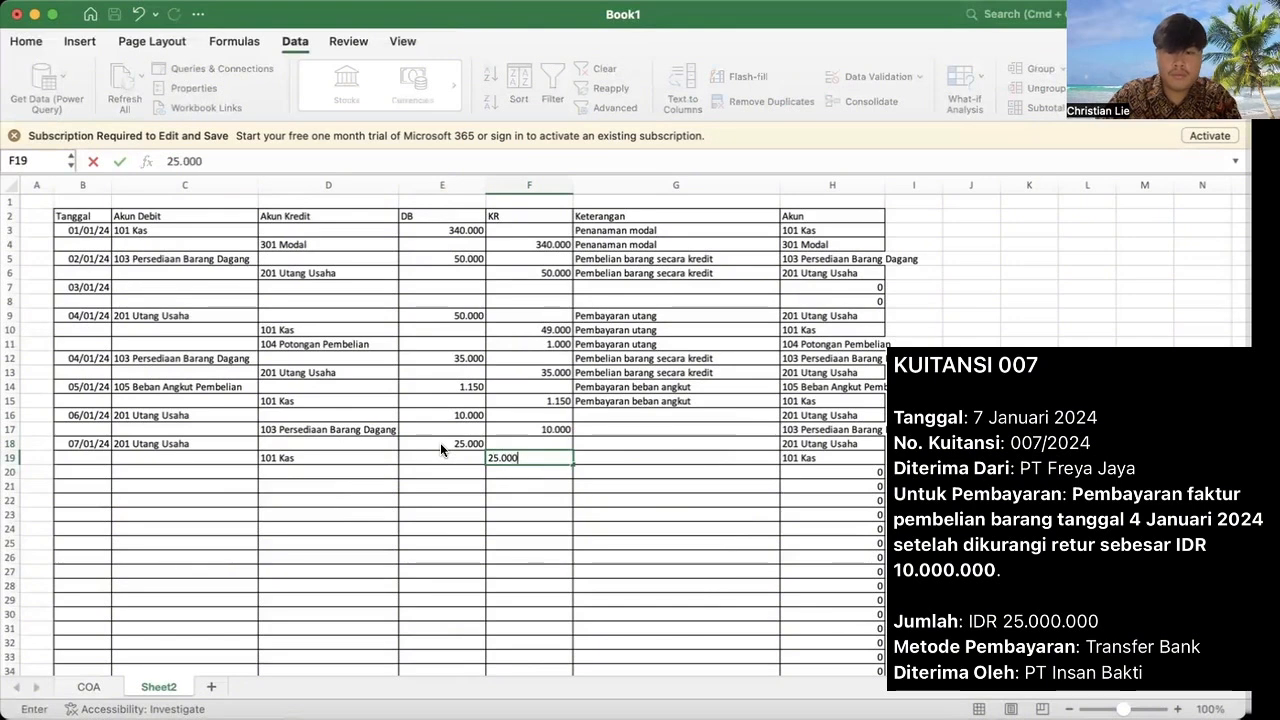
Step: Copy the description Pembayaran utang from G10 into G18 and extend it to G19
key(Return)
key(Right)
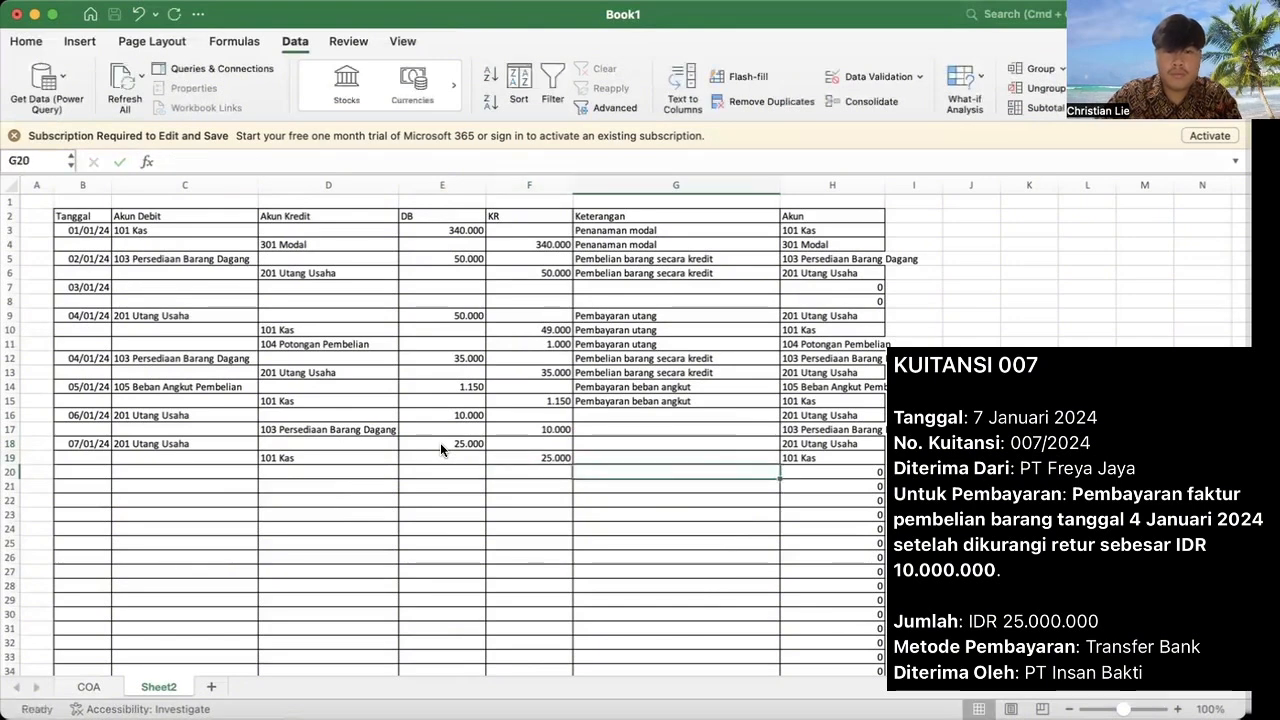
click(582, 447)
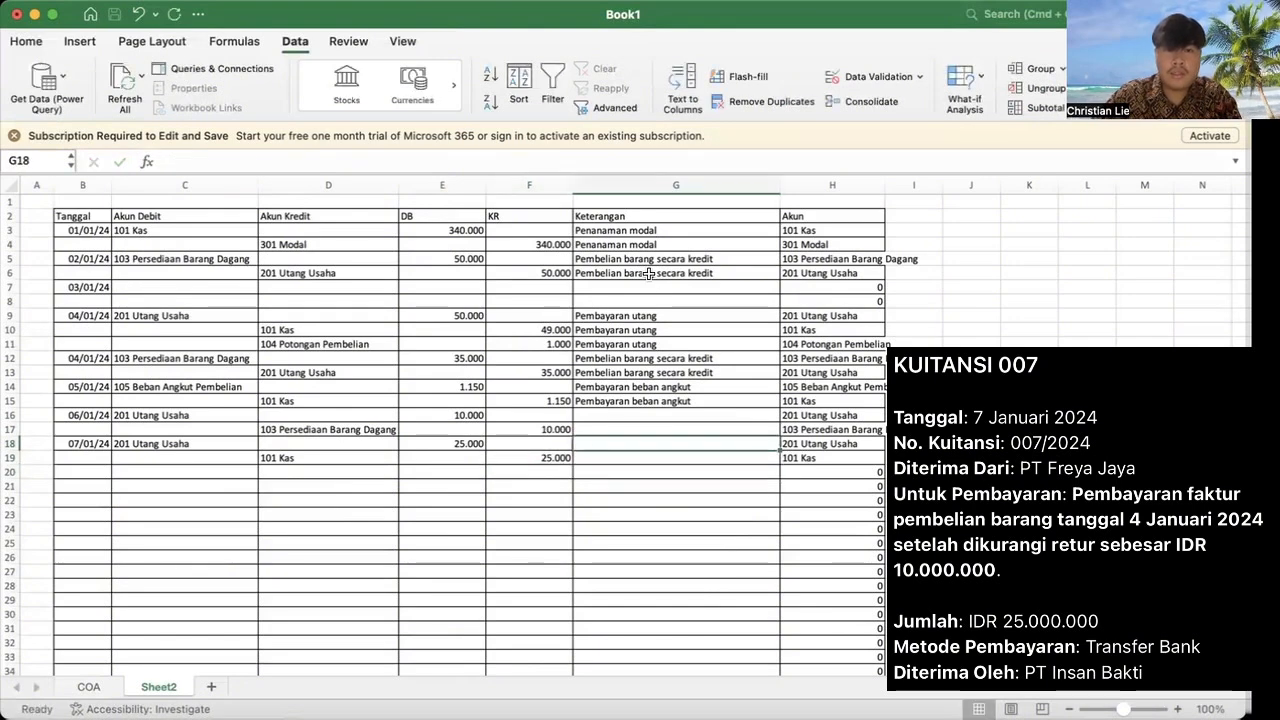
click(650, 332)
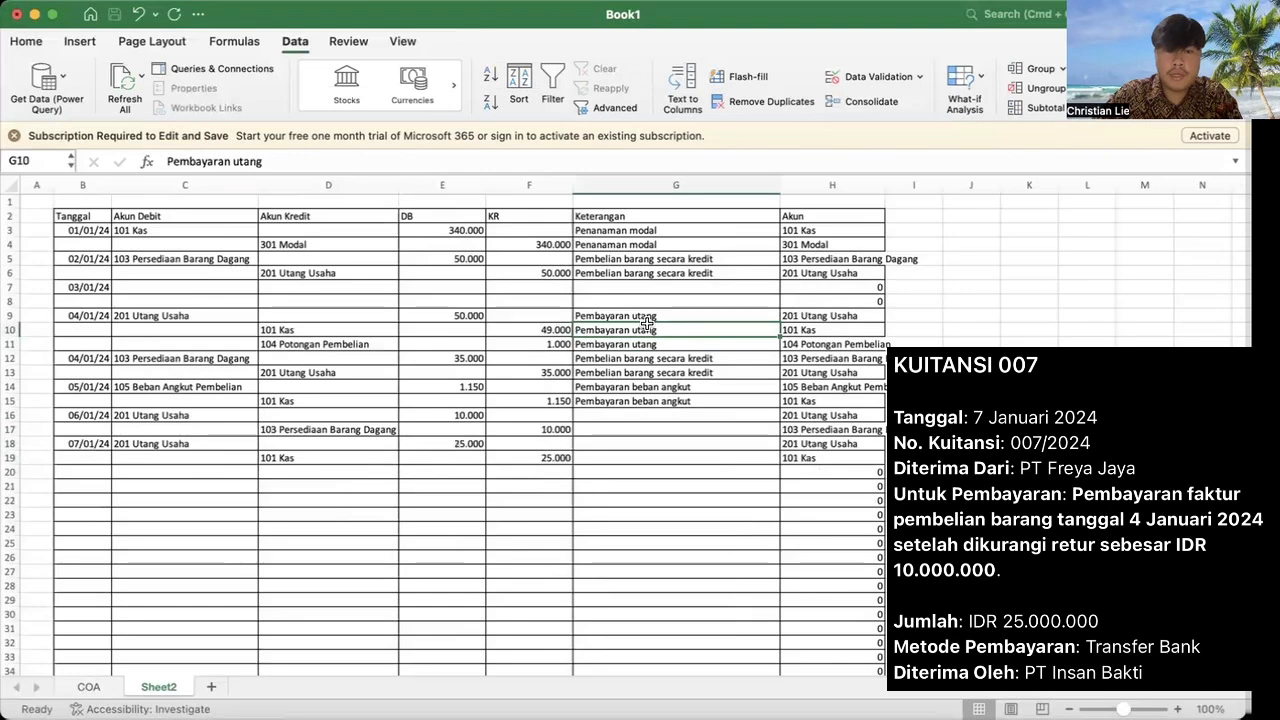
key(super+c)
click(627, 443)
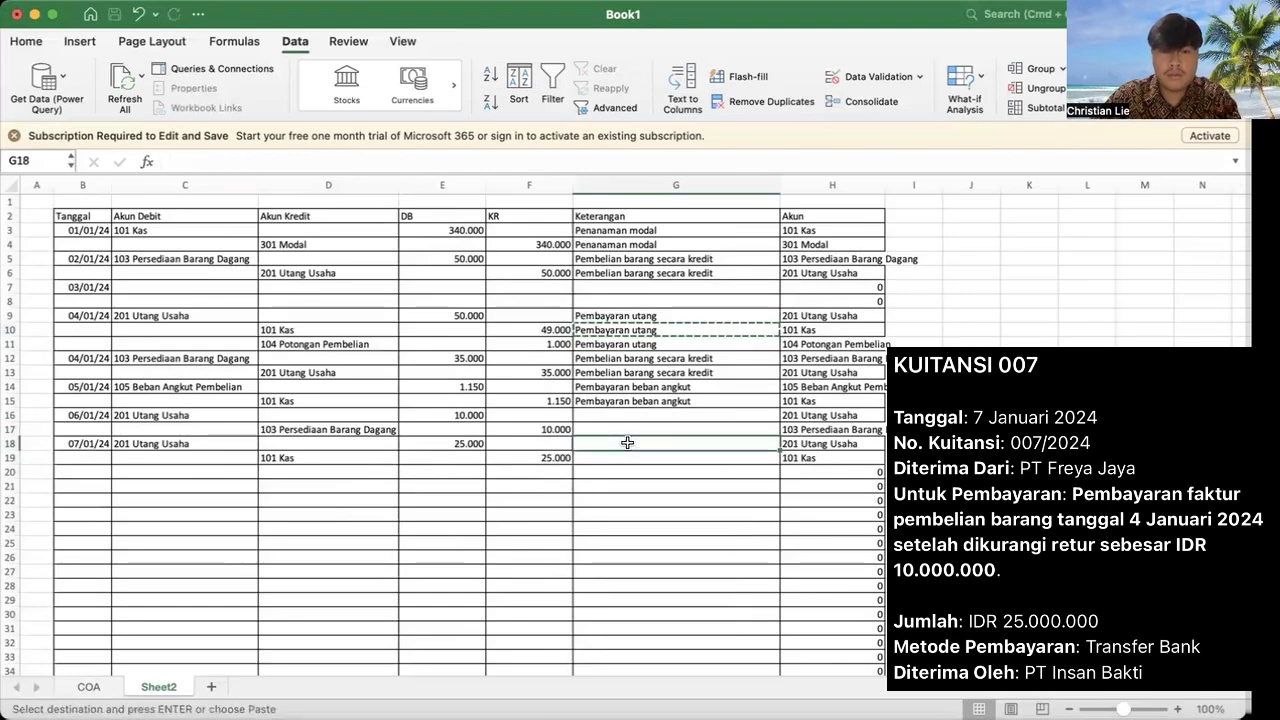
key(super+v)
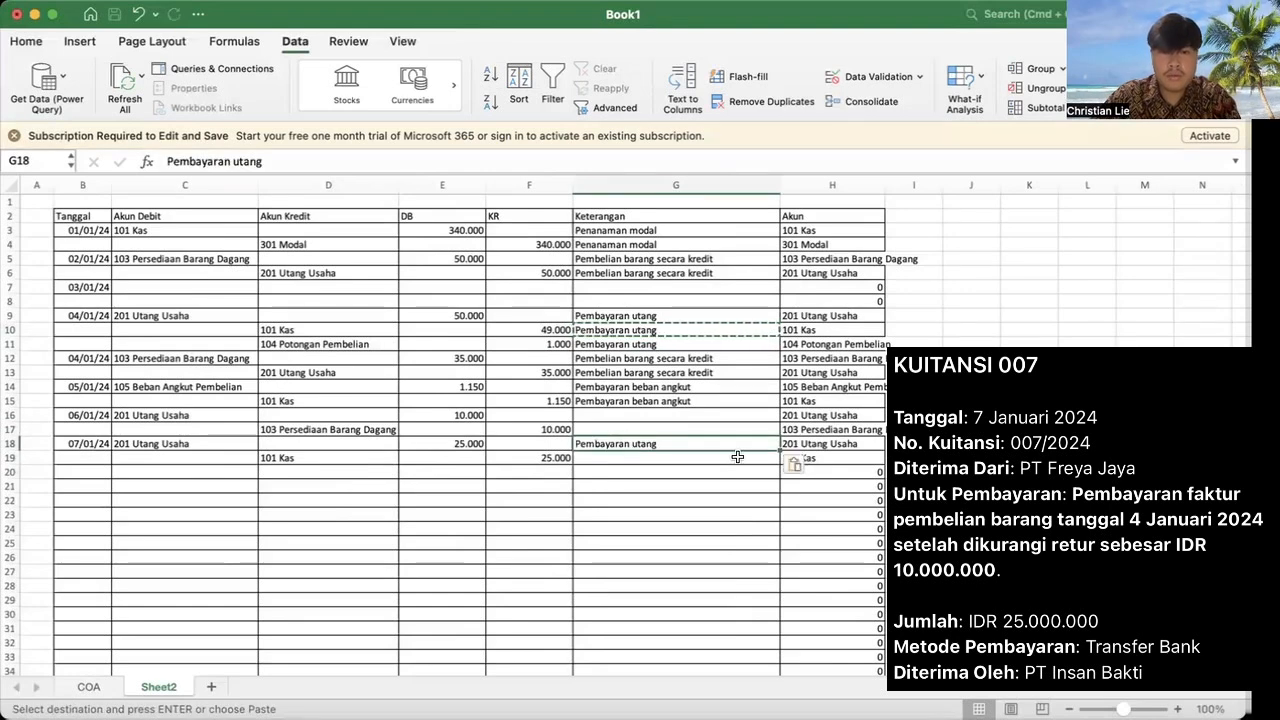
drag(779, 450, 777, 458)
Step: Enter the description Retur pembelian for the 06/01/24 entry in G16 and extend it to G17
click(639, 417)
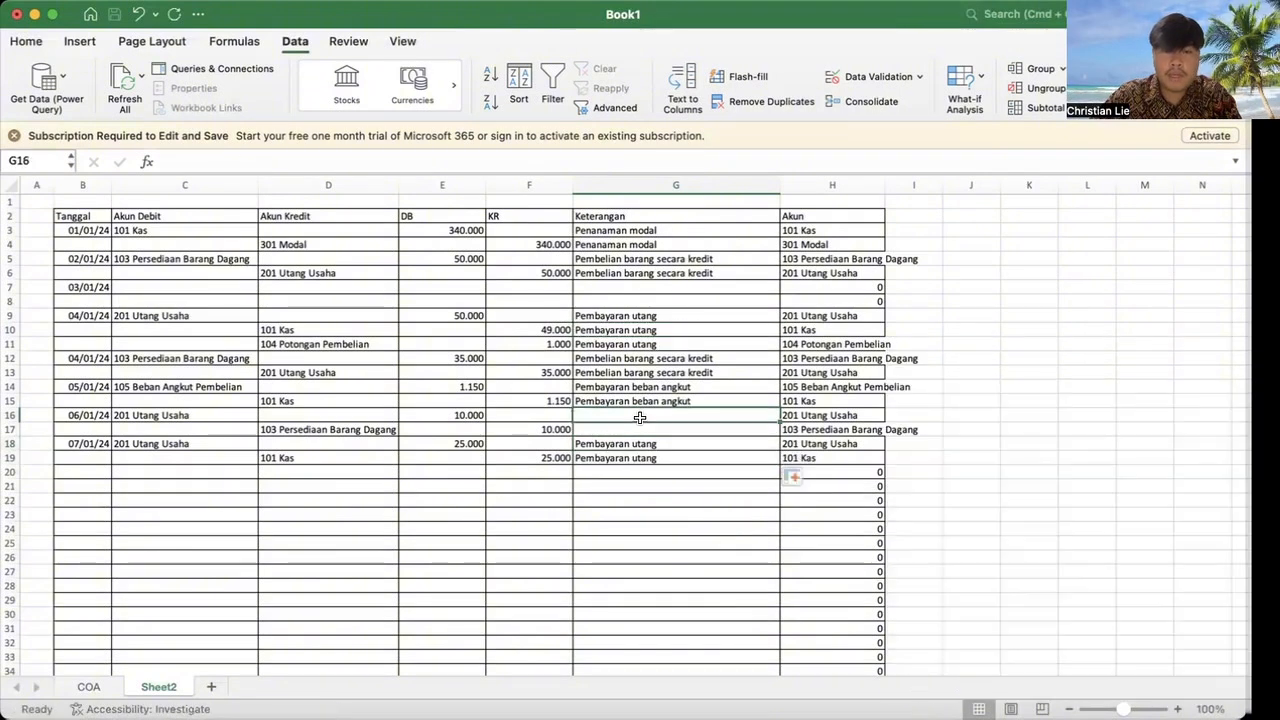
text(Ret)
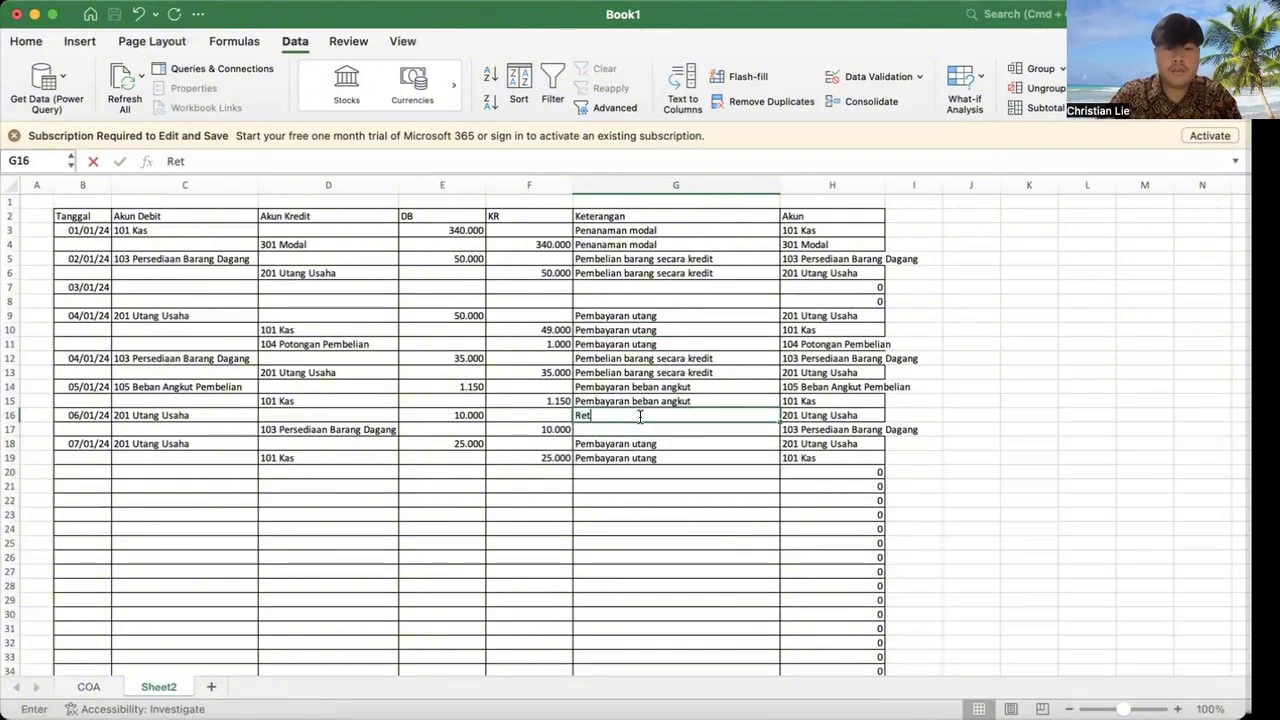
text(ur pembelian)
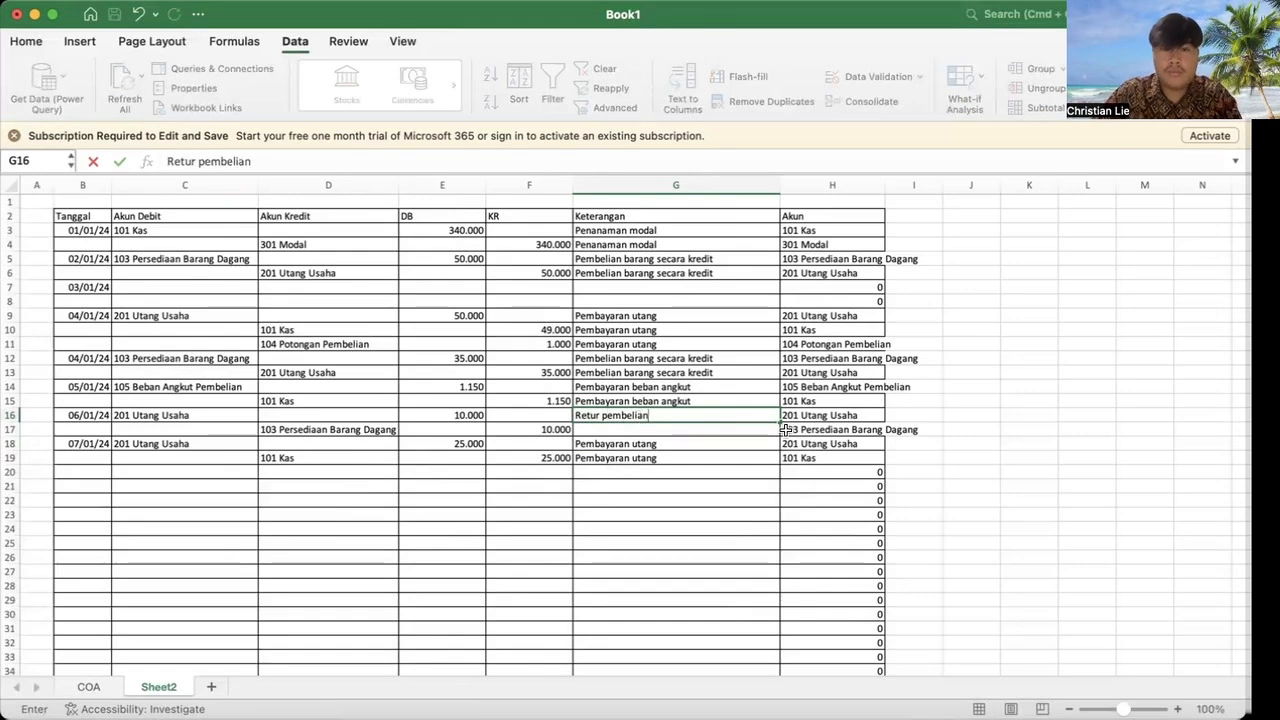
drag(780, 423, 780, 440)
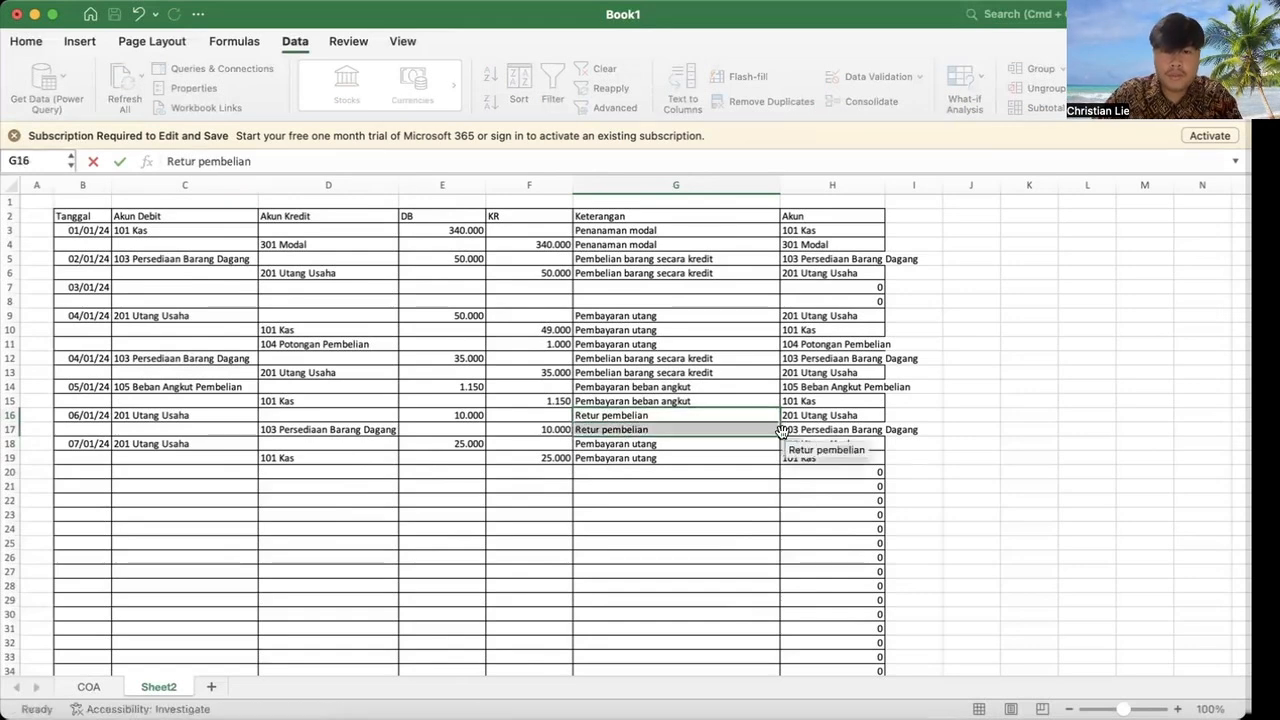
Step: Date the credit sale entry 07/01/24 in B20
click(90, 470)
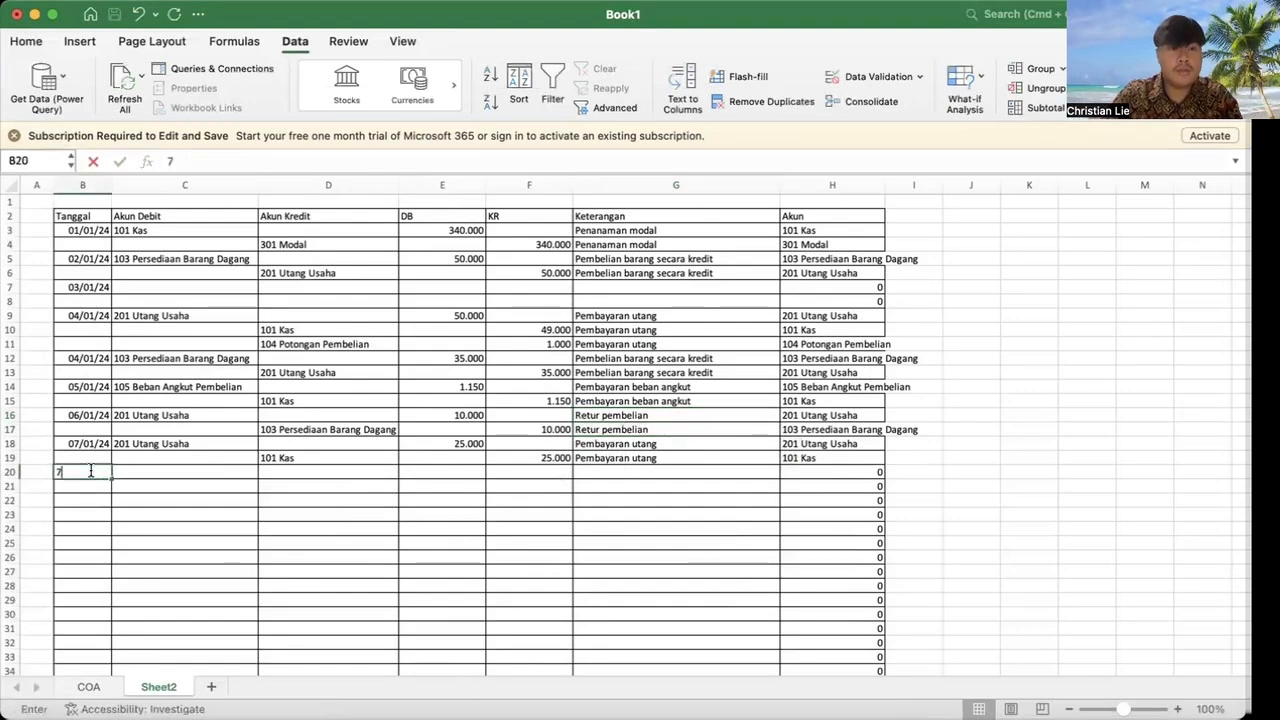
text(7/01/24)
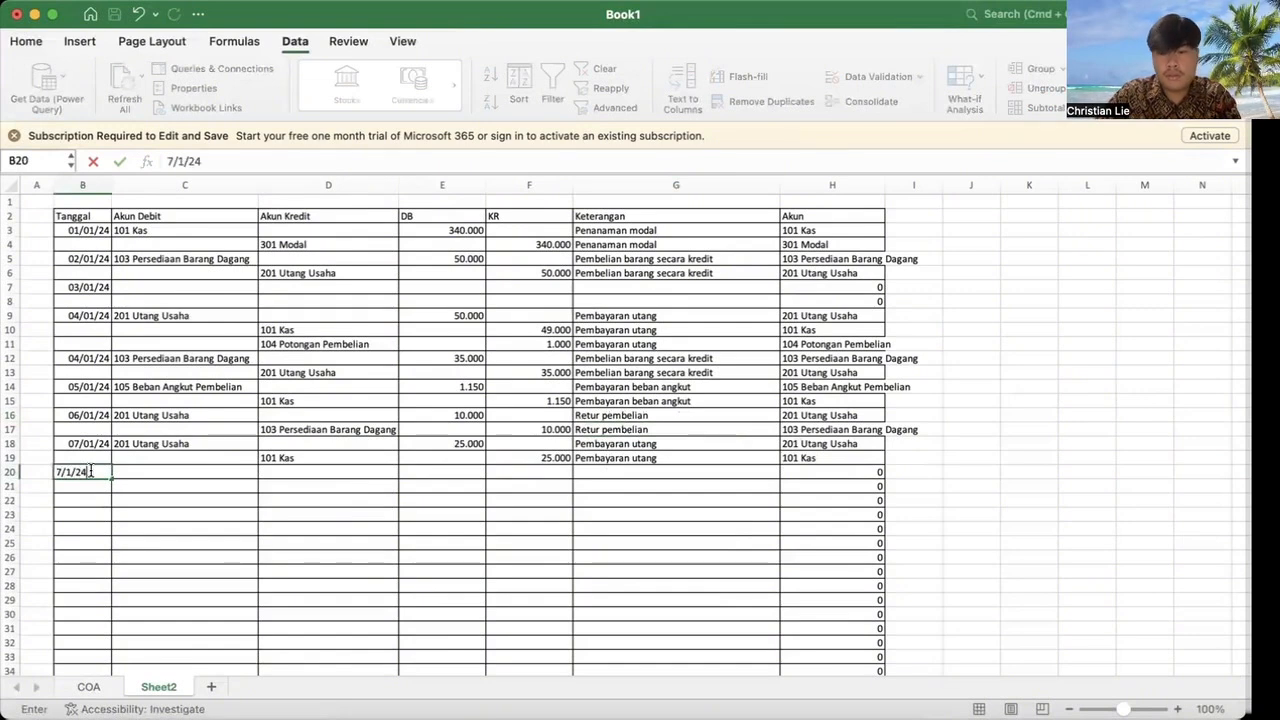
key(Tab)
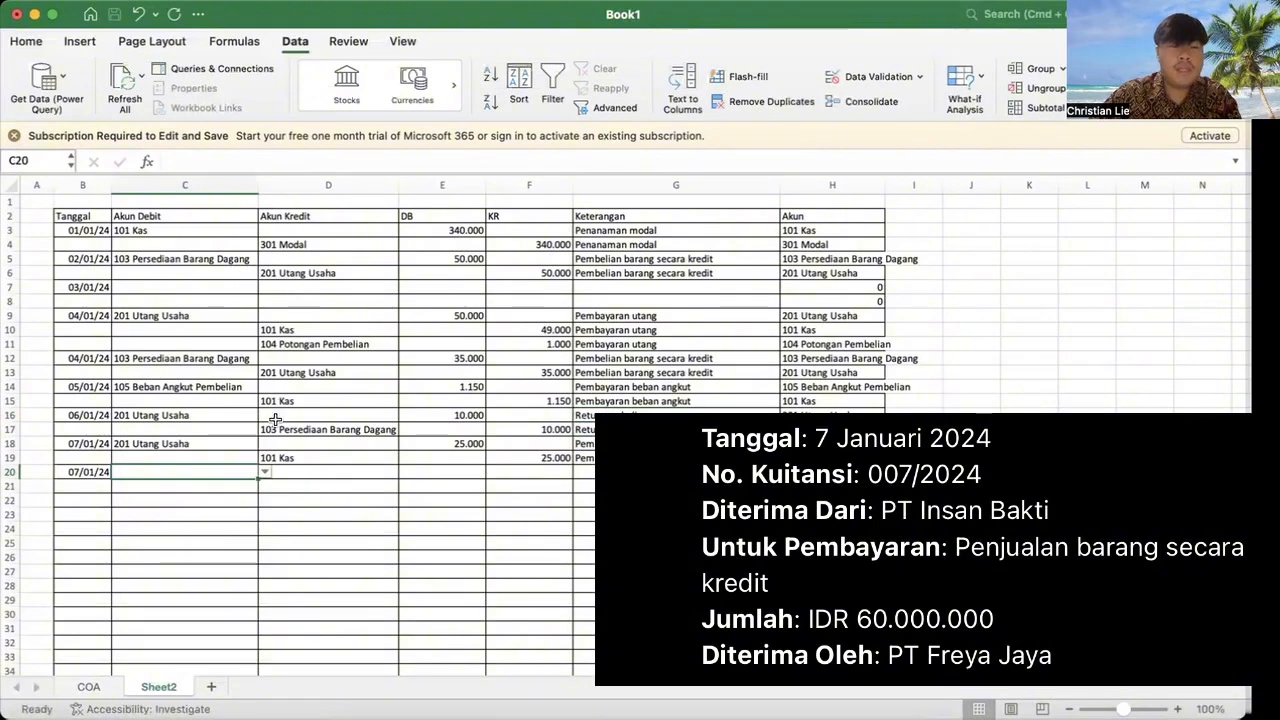
Step: Choose 102 Piutang Usaha as the debit account in C20 and 401 Penjualan as the credit account in D21
click(264, 472)
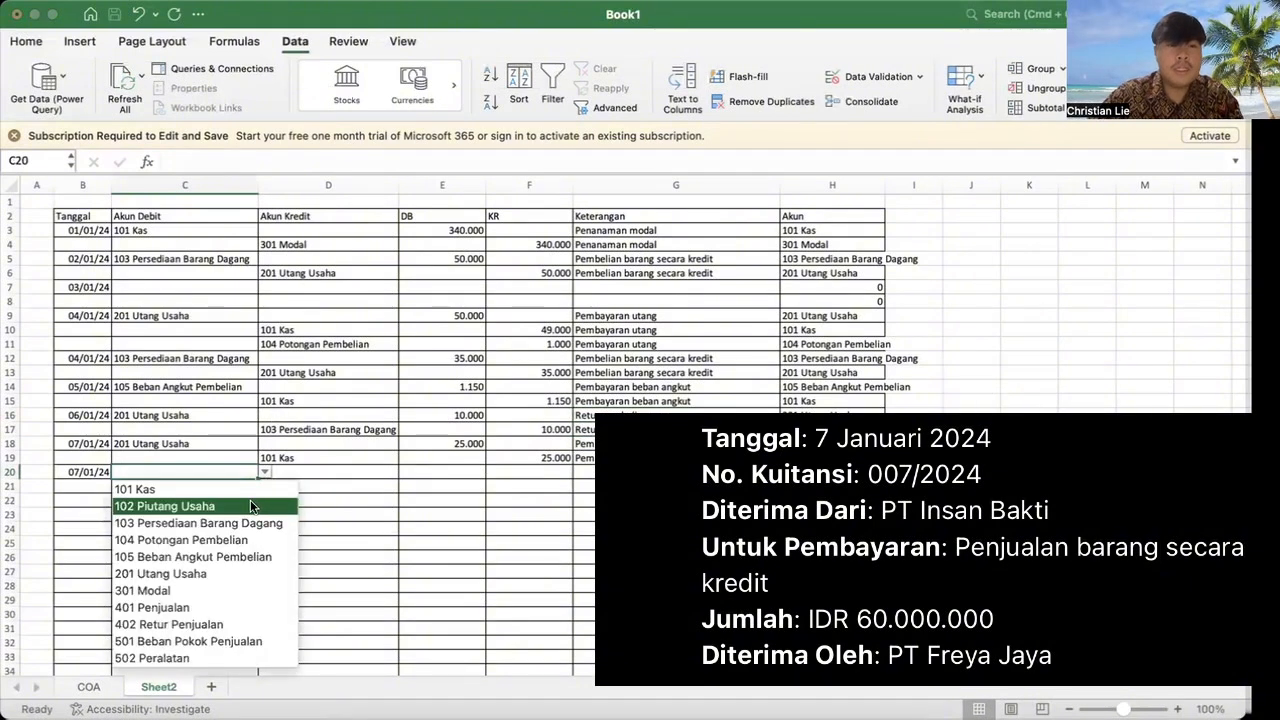
click(250, 506)
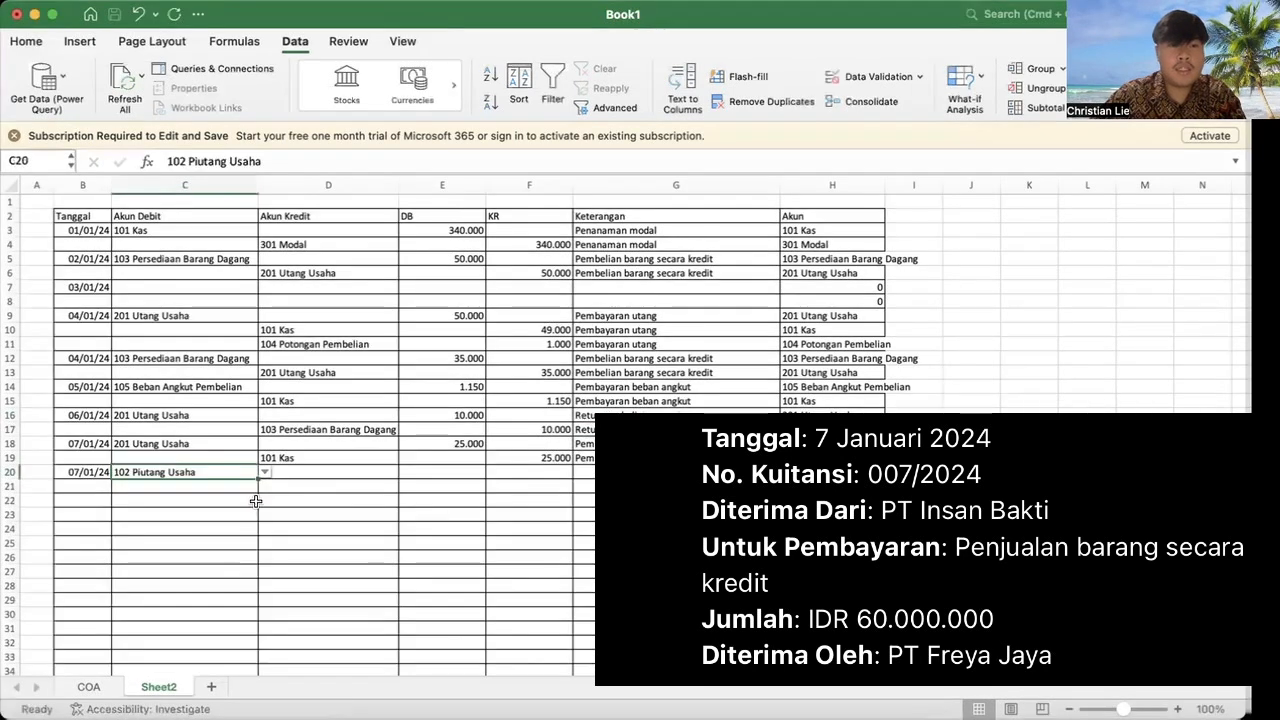
click(286, 490)
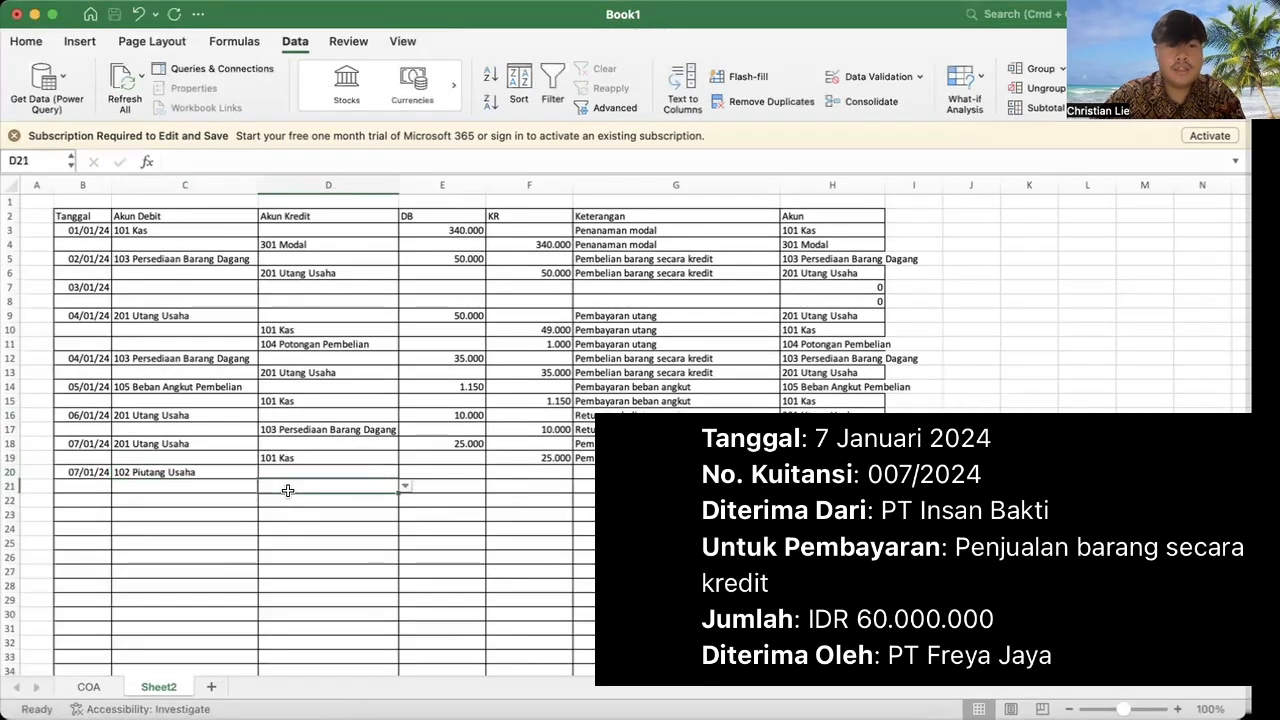
click(403, 487)
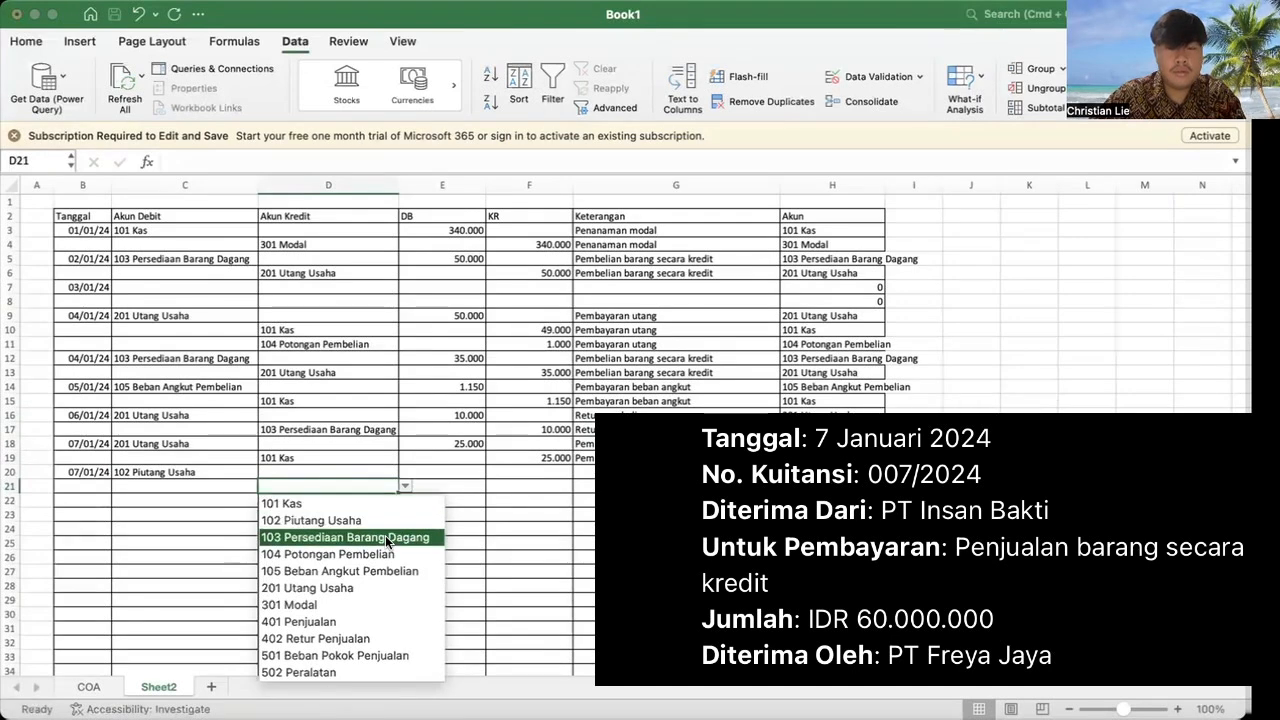
click(386, 621)
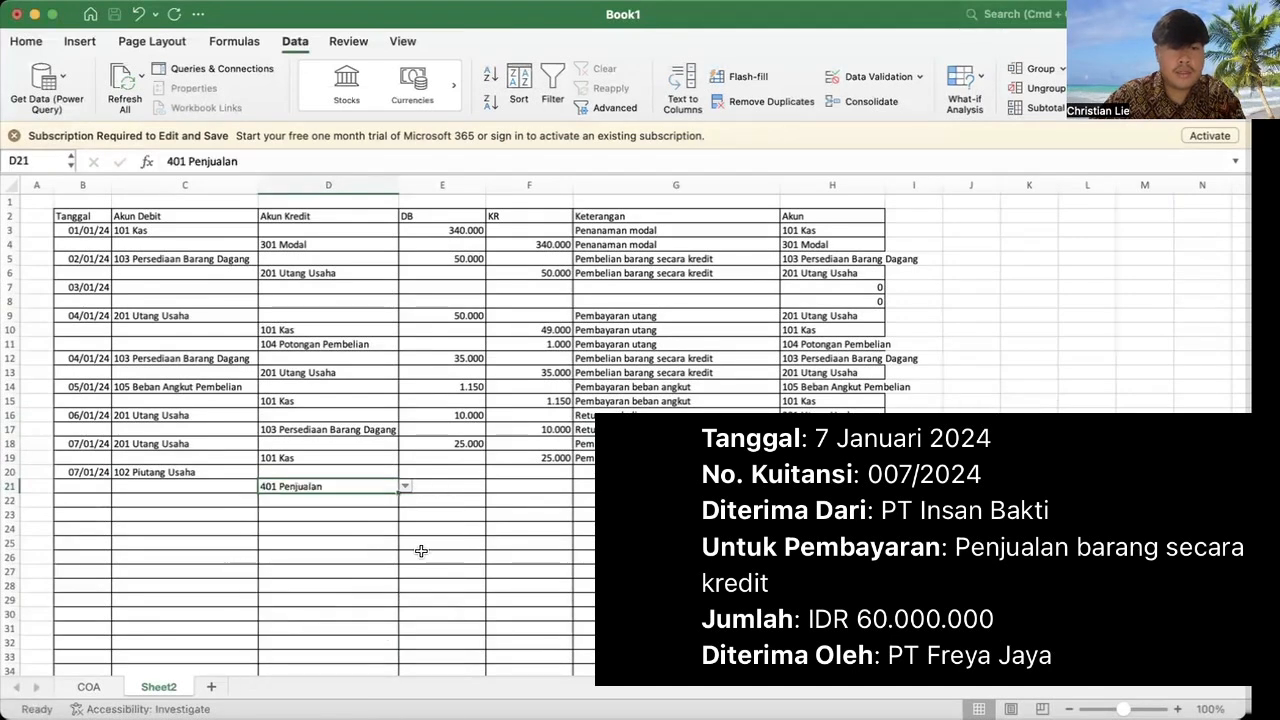
Step: Choose 501 Beban Pokok Penjualan as the debit account in C22 and 103 Persediaan Barang Dagang as the credit account in D23
click(227, 501)
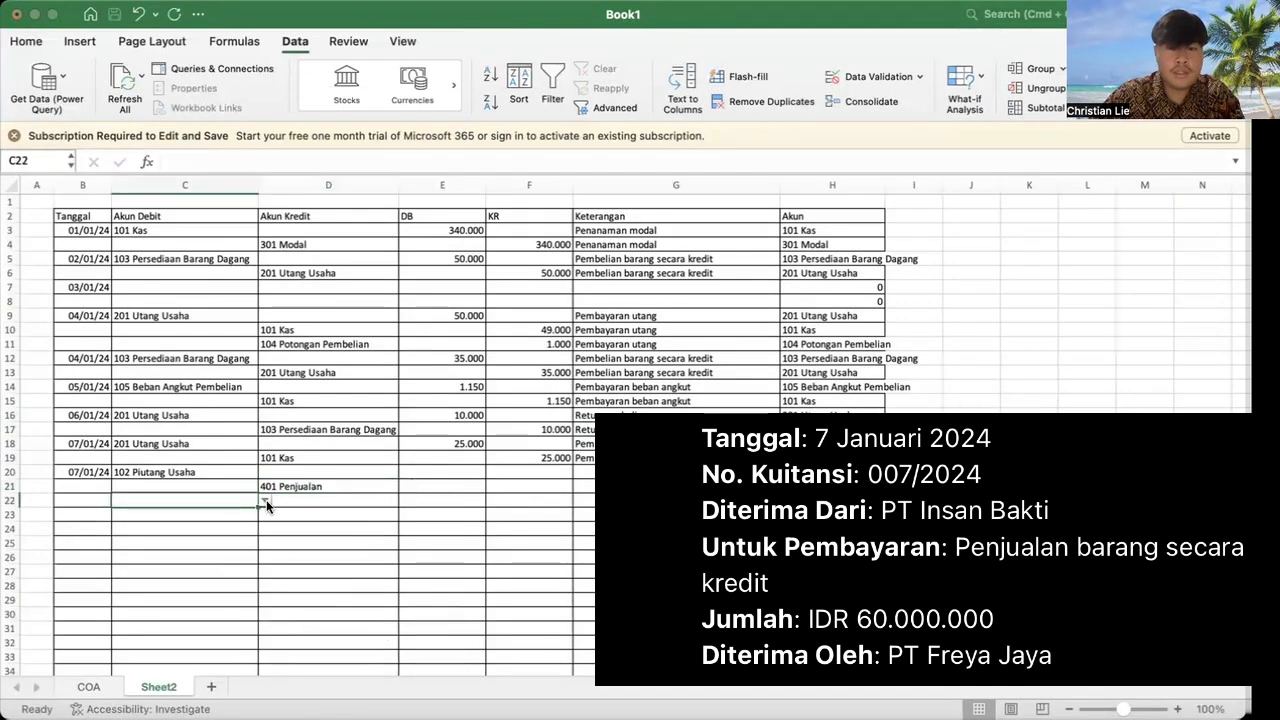
click(265, 500)
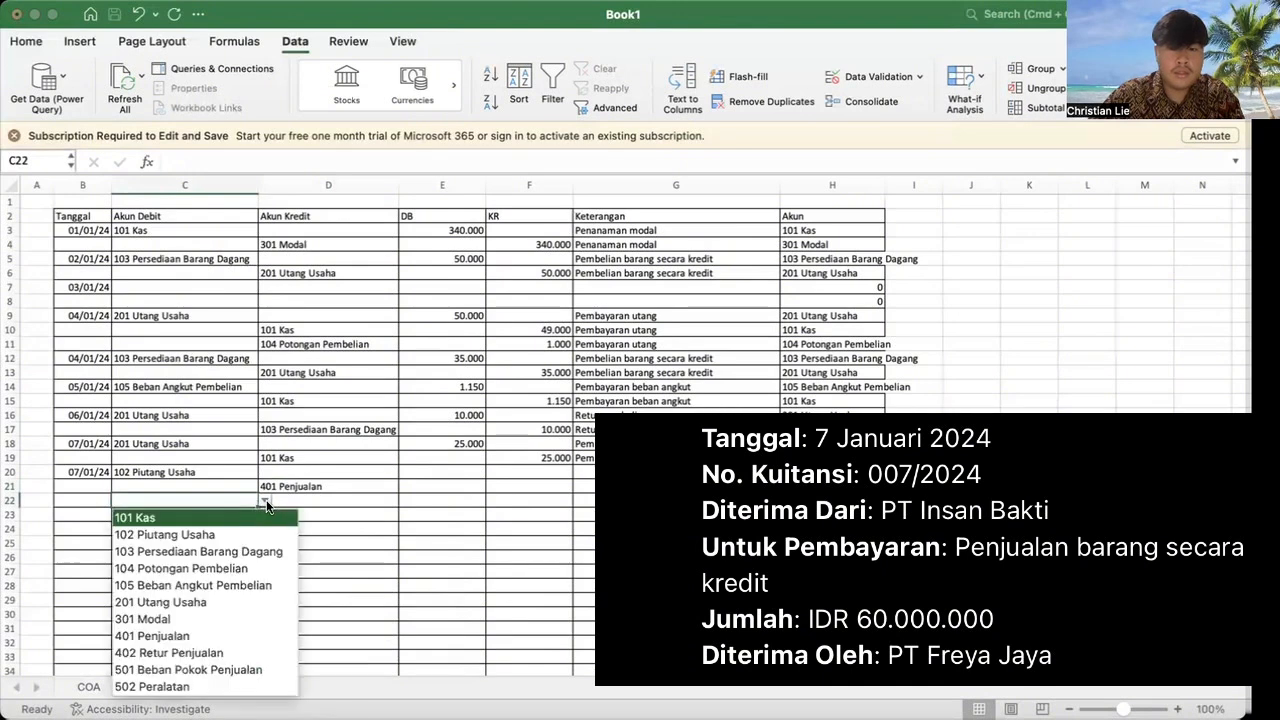
click(248, 671)
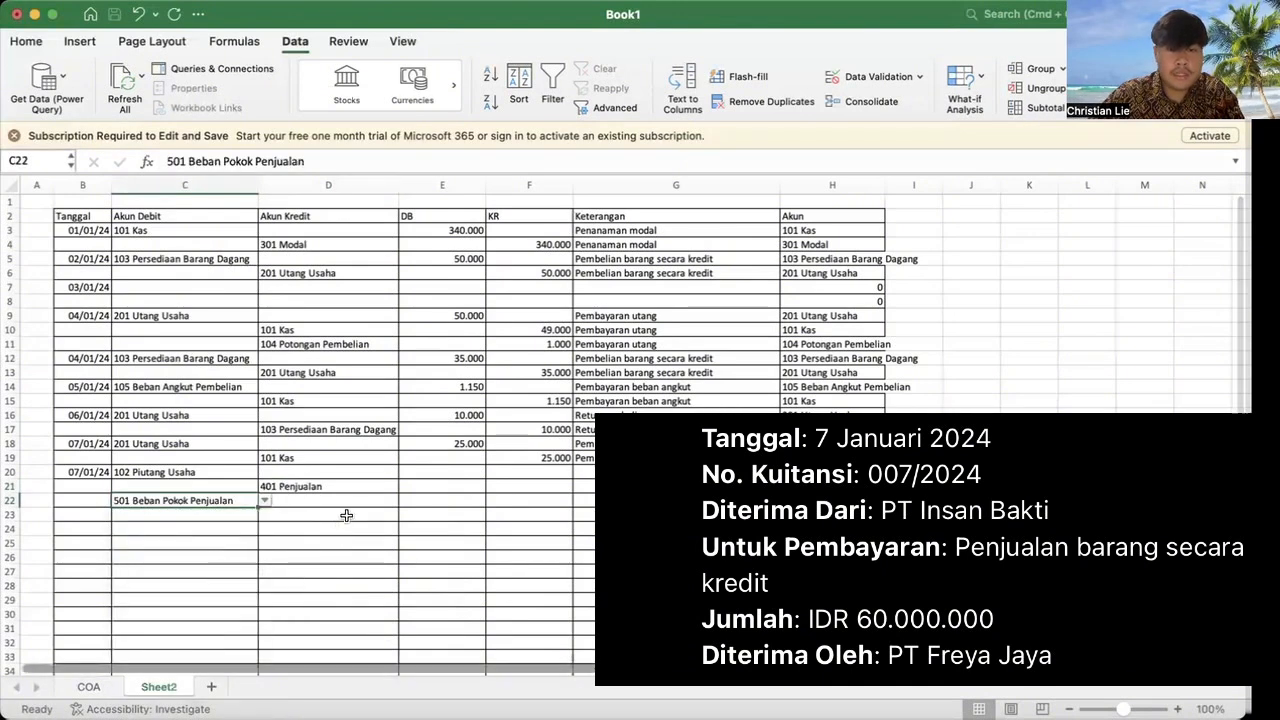
click(348, 515)
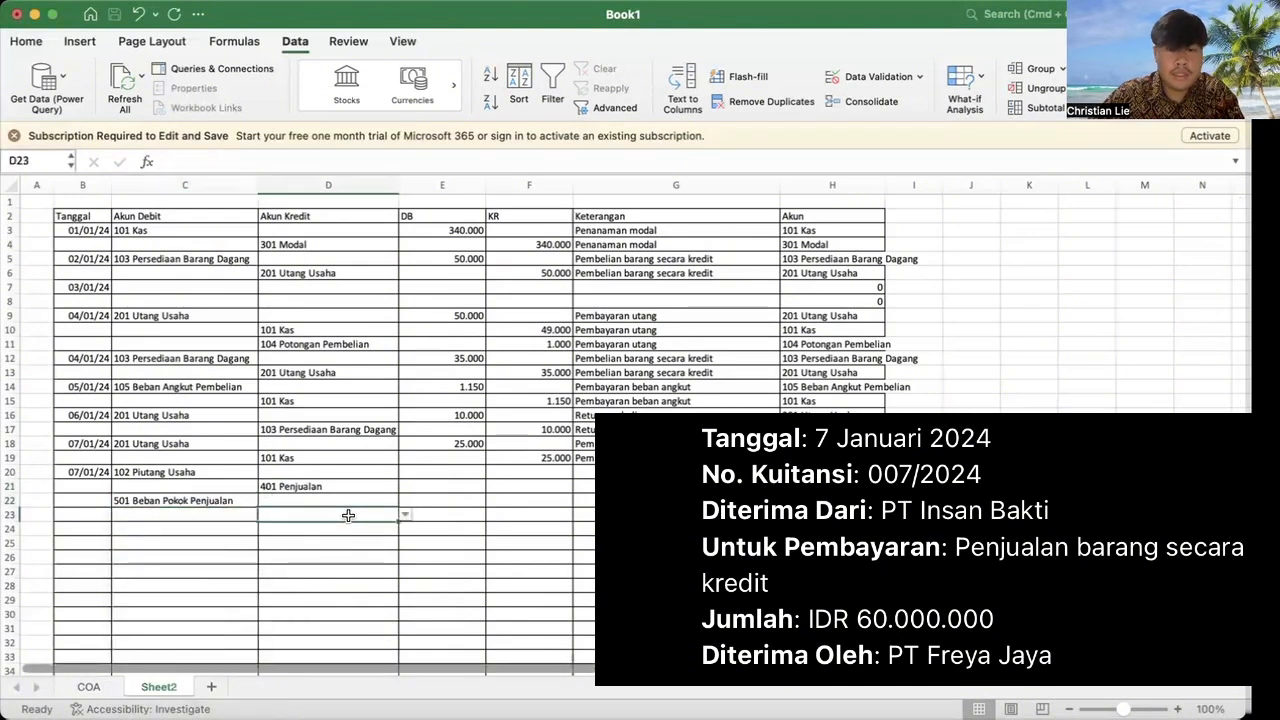
click(407, 518)
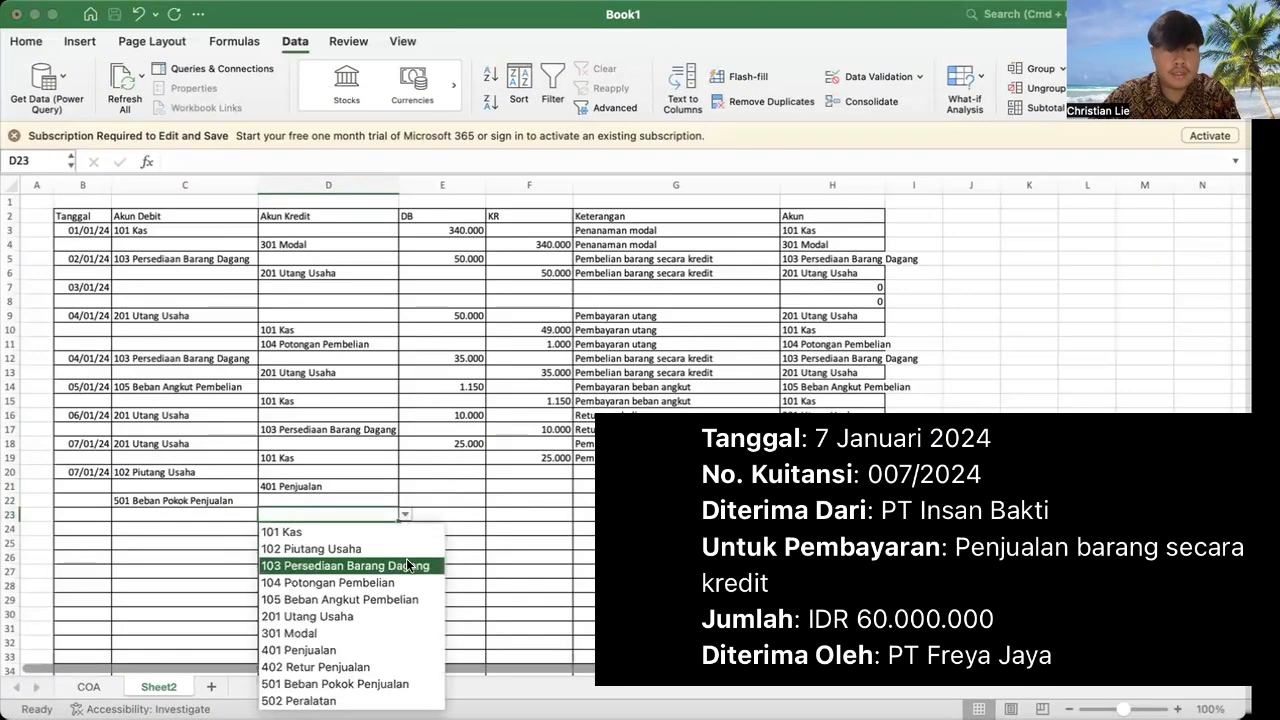
click(410, 562)
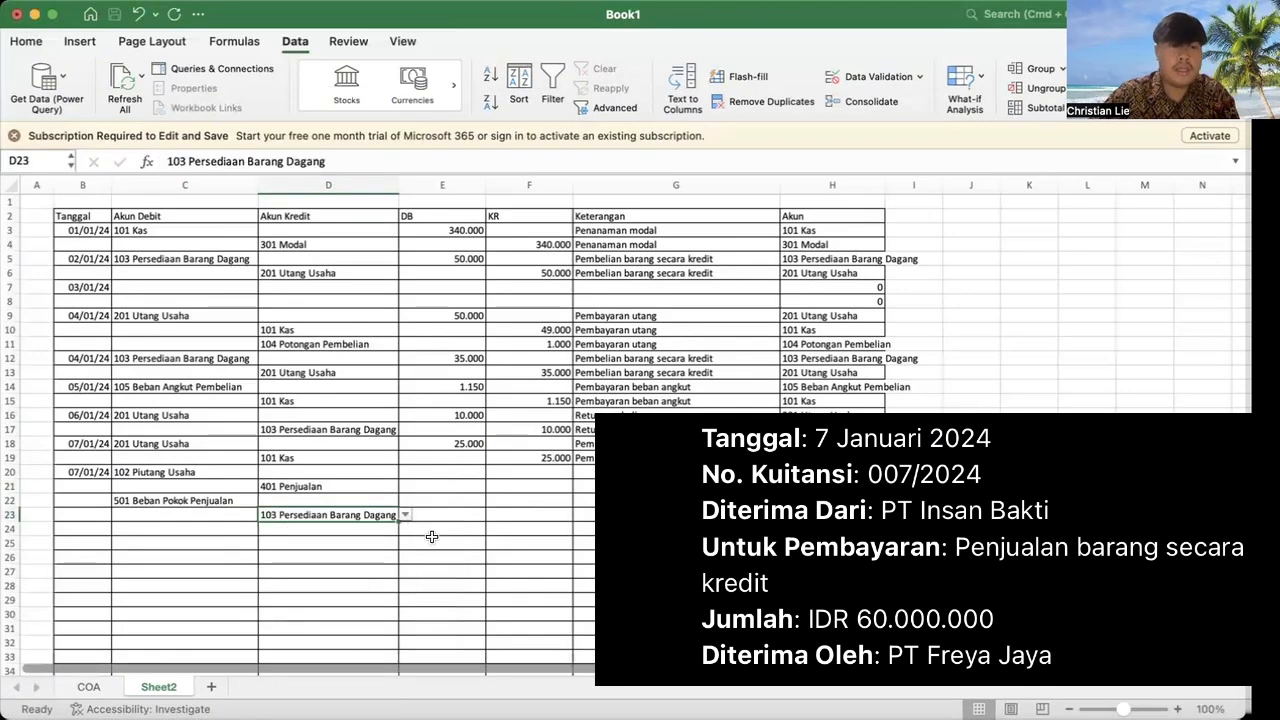
Step: Enter 60.000 as the debit for 102 Piutang Usaha in E20 and as the credit for 401 Penjualan in F21
click(450, 472)
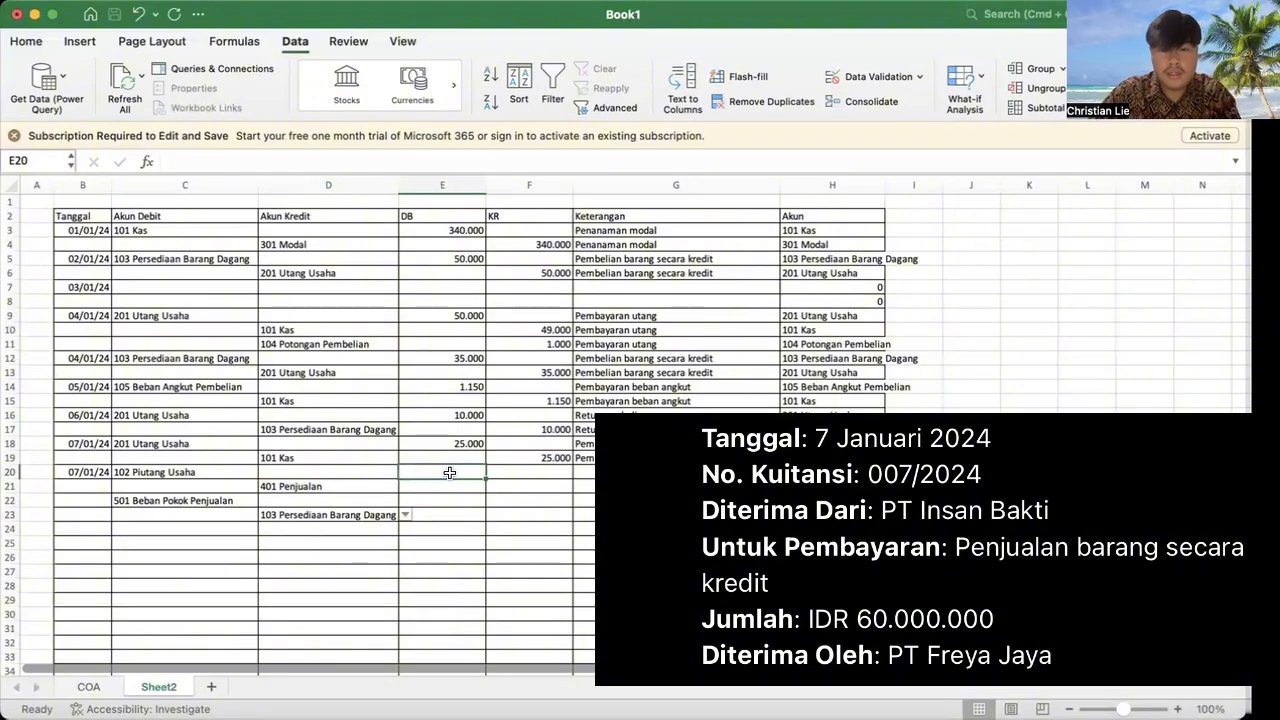
text(60.00)
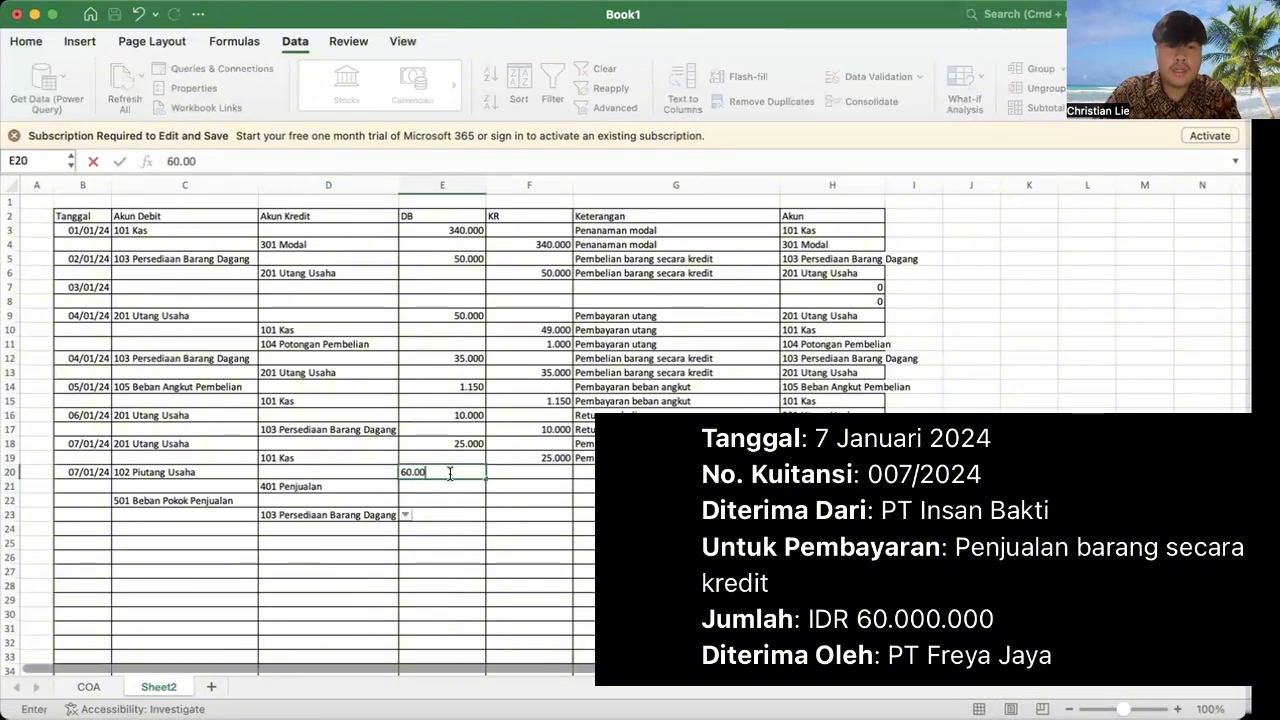
text(0)
key(Return)
key(Right)
text(60.000)
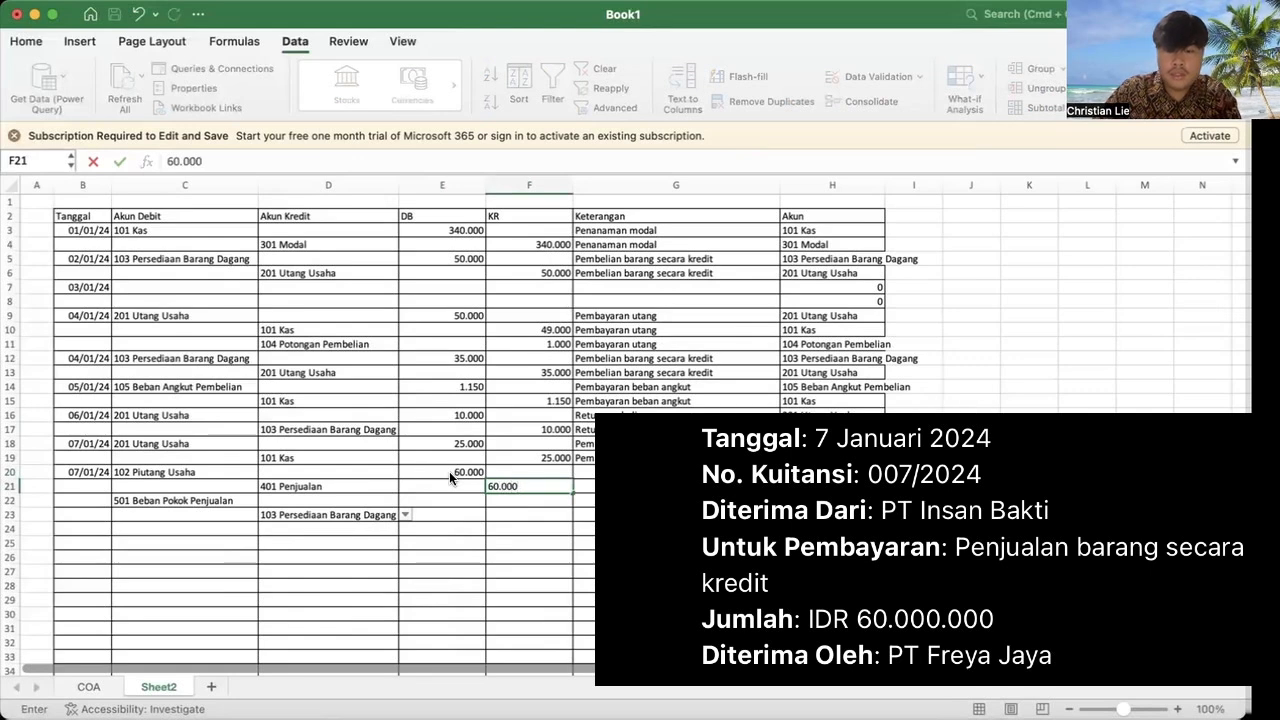
key(Return)
Step: Enter 30.000 as the debit for 501 Beban Pokok Penjualan in E22 and as the credit for 103 Persediaan Barang Dagang in F23
key(Left)
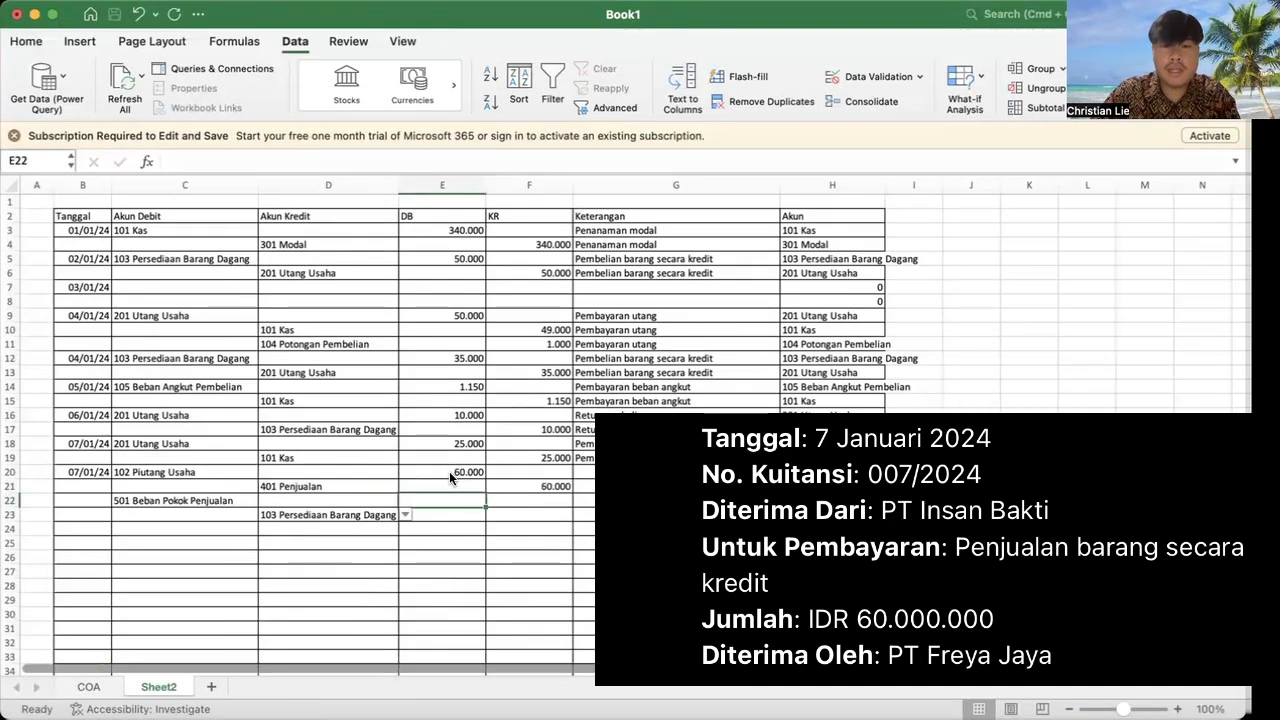
text(30.000)
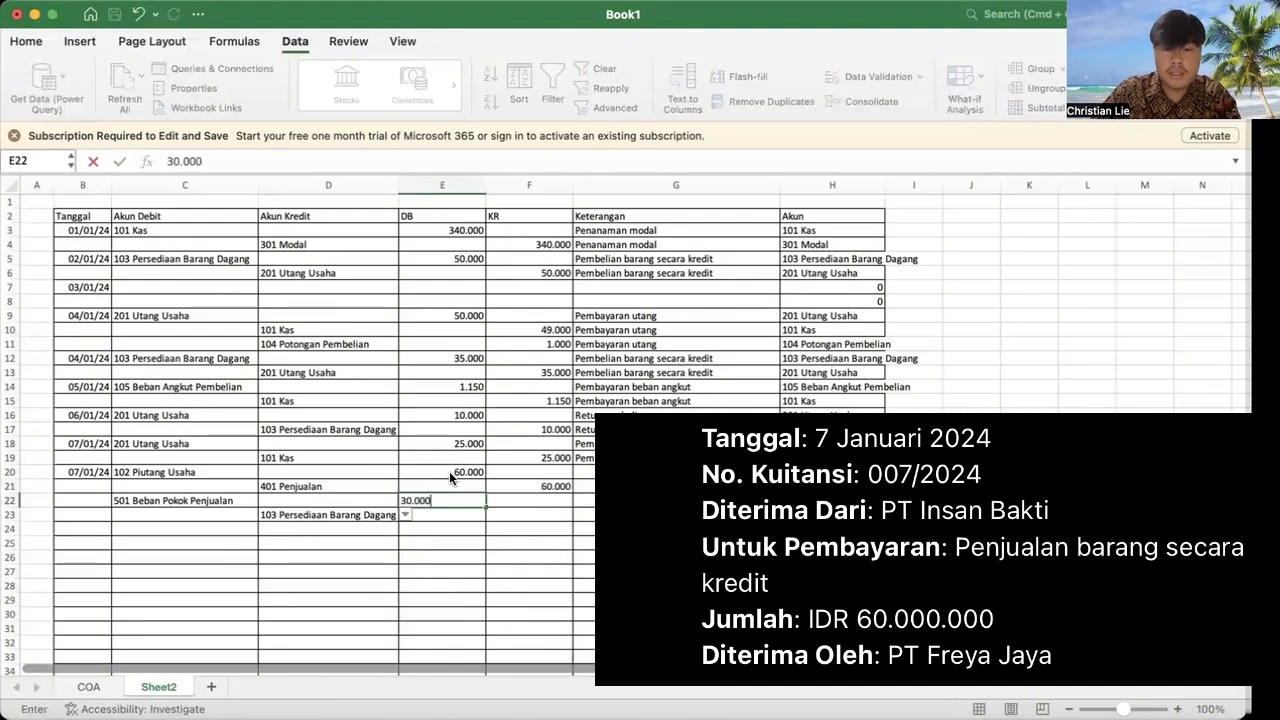
key(Return)
key(Tab)
text(30.000)
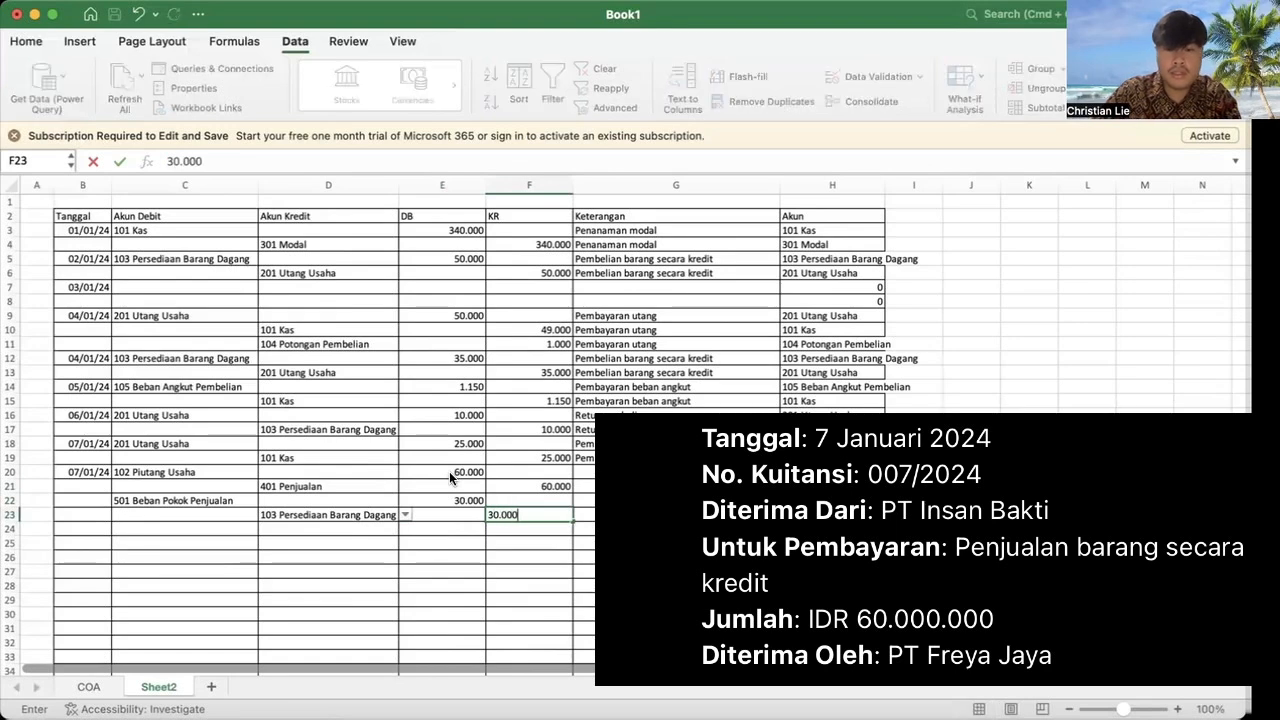
key(Tab)
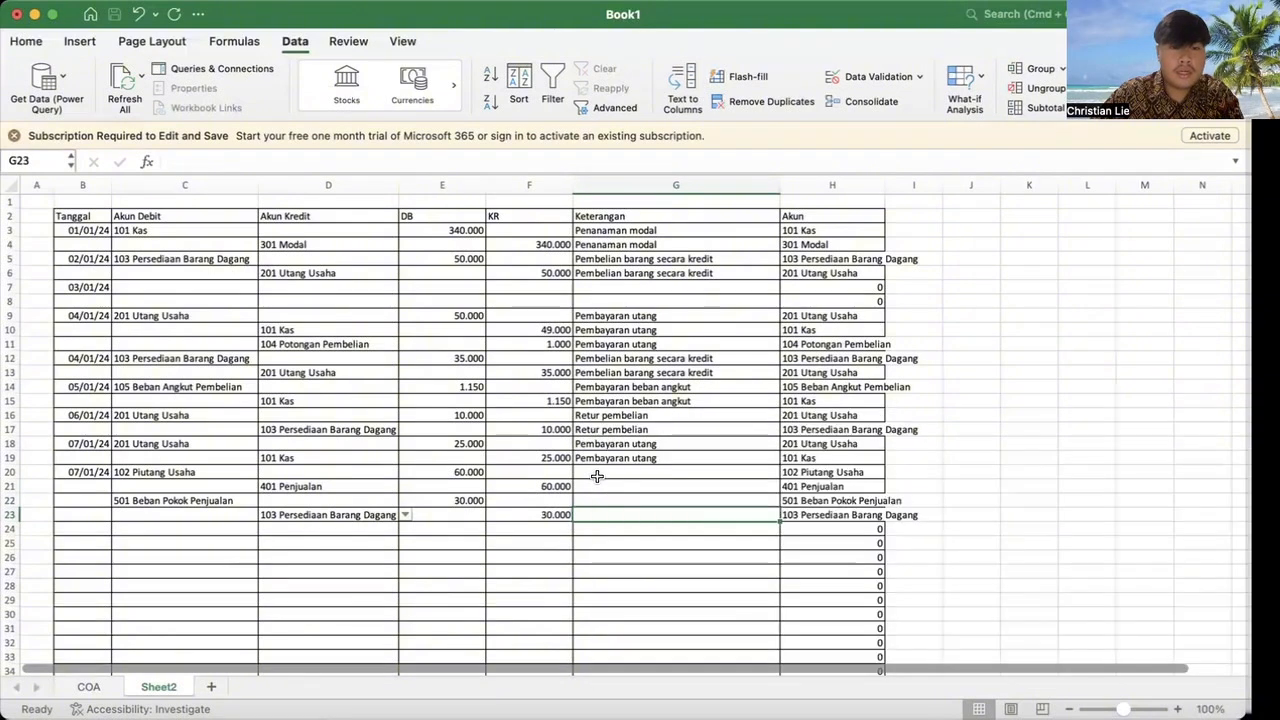
Step: Enter the description "Penjualan barang secara kredit" in G20 and fill it down to G23
click(596, 474)
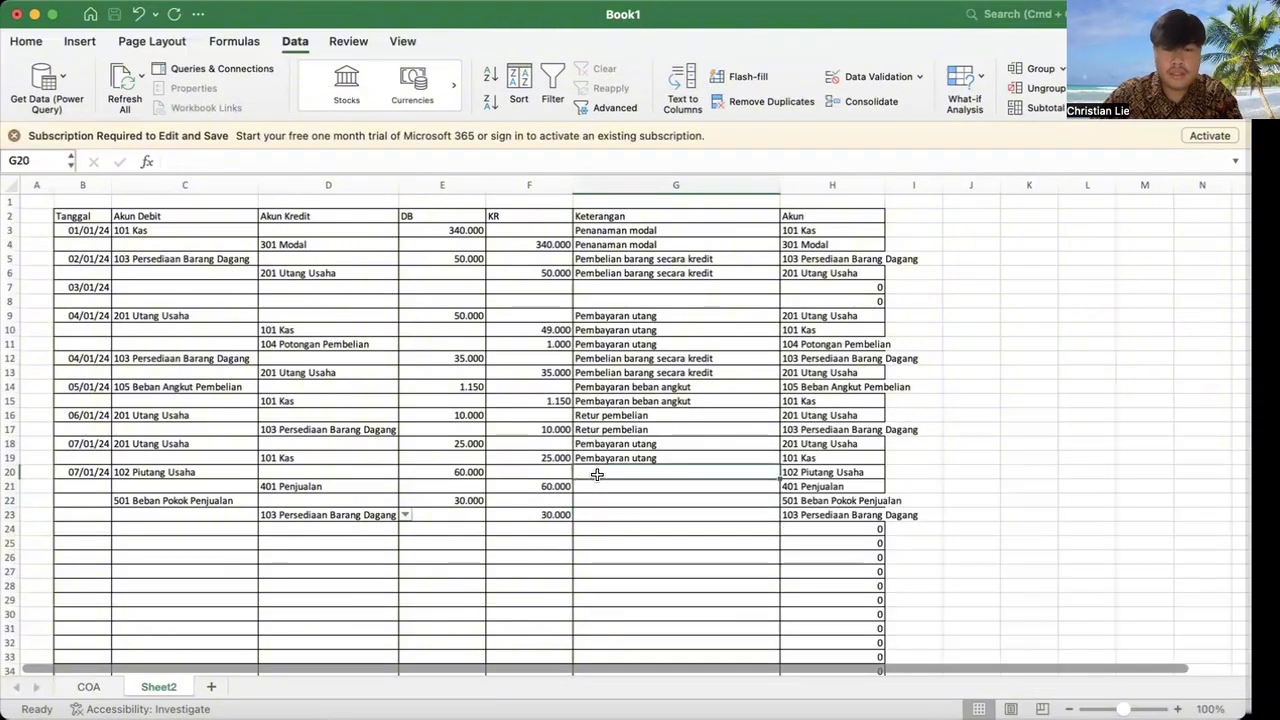
text(P)
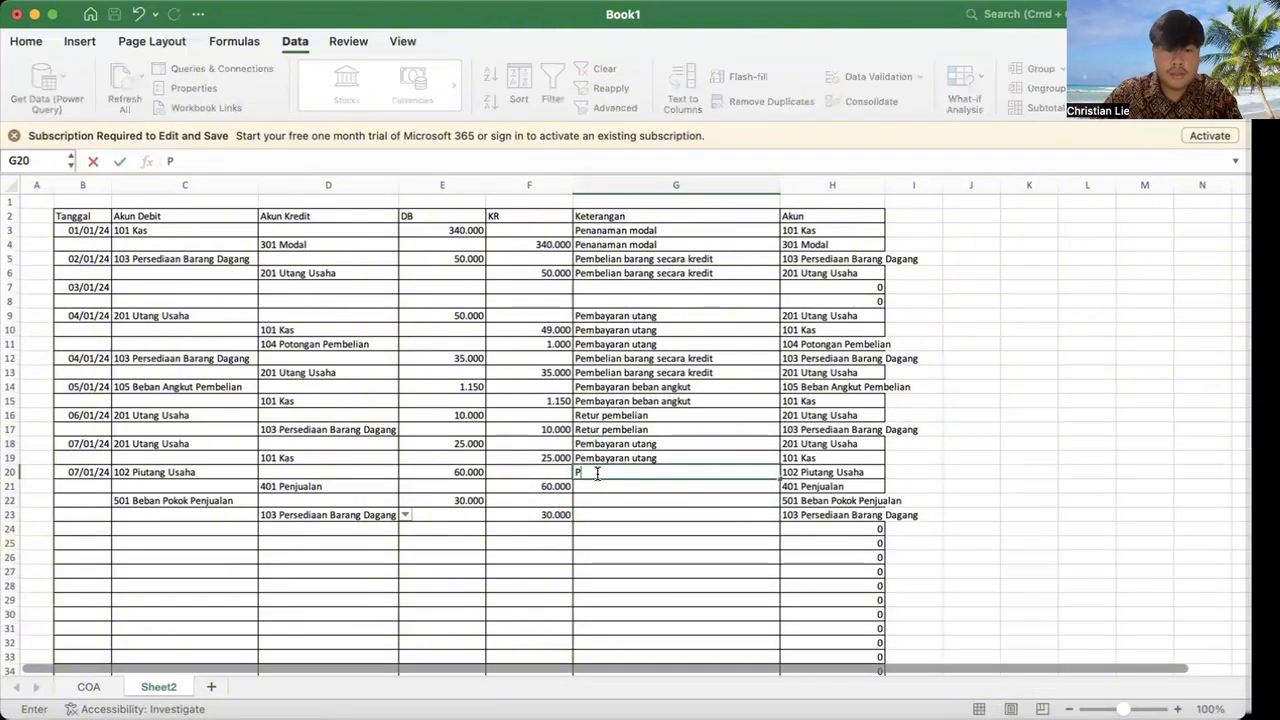
text(enjualan )
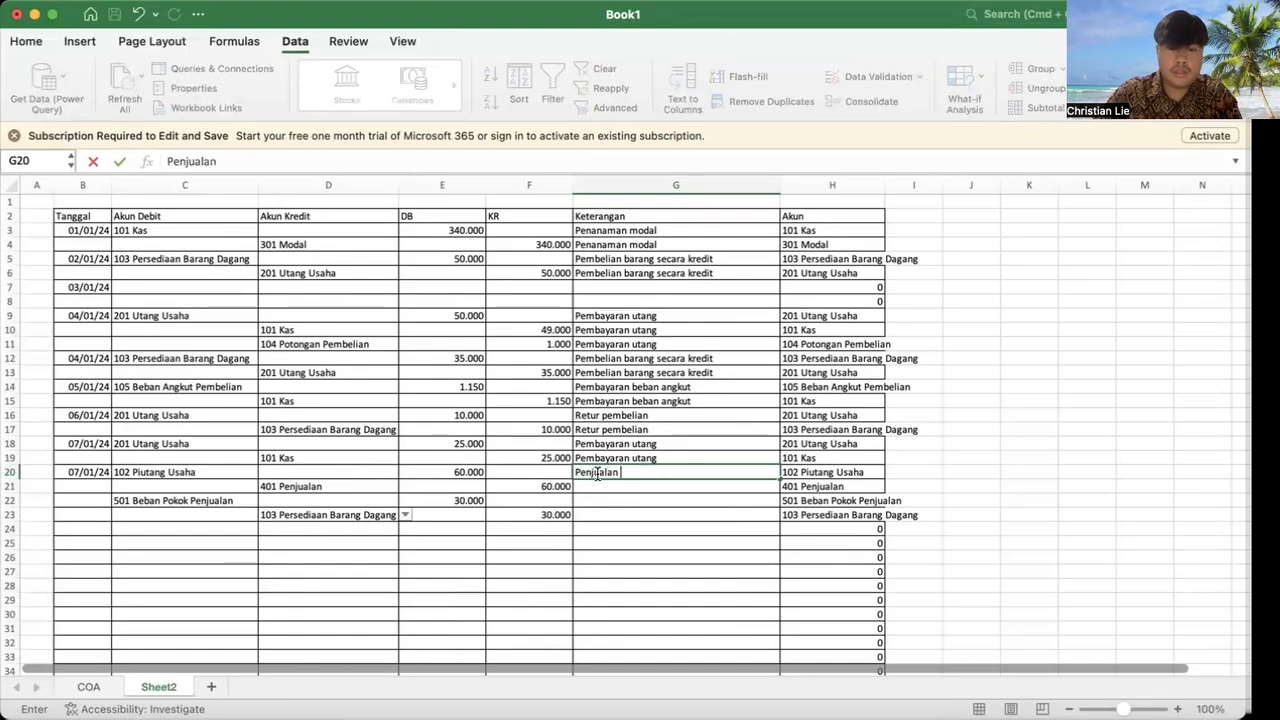
text(baran)
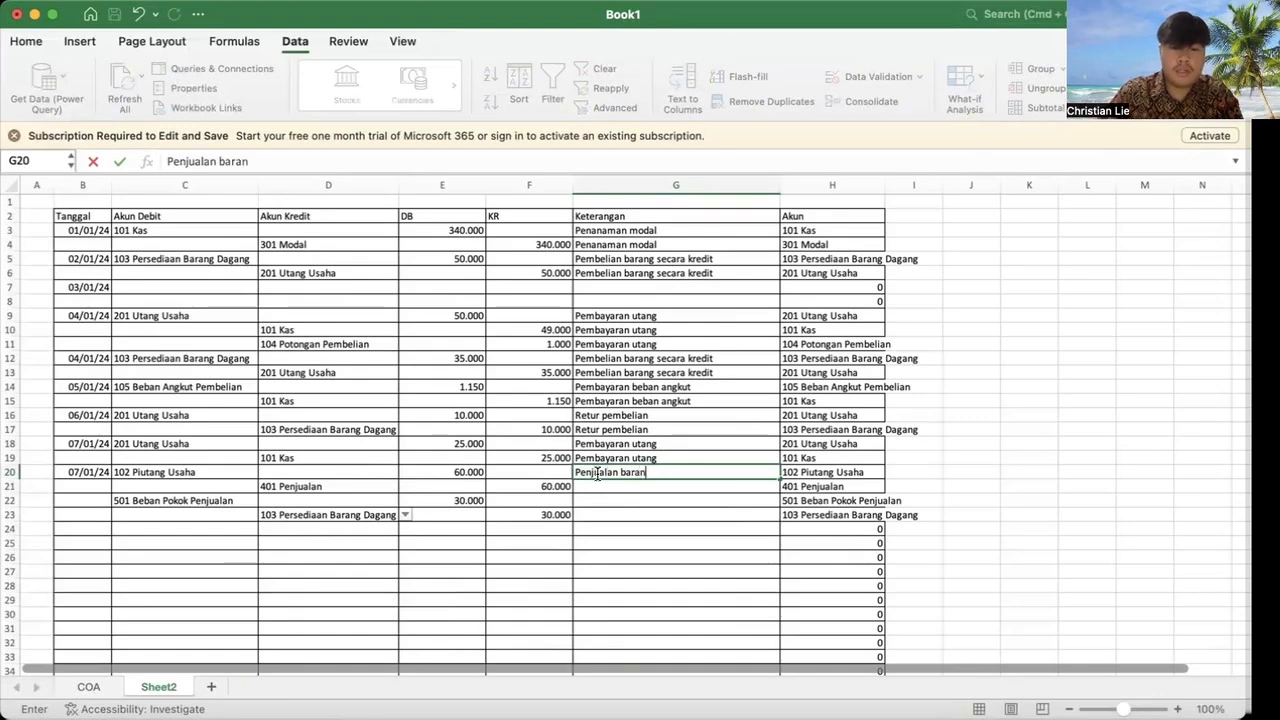
text(g secara kredit)
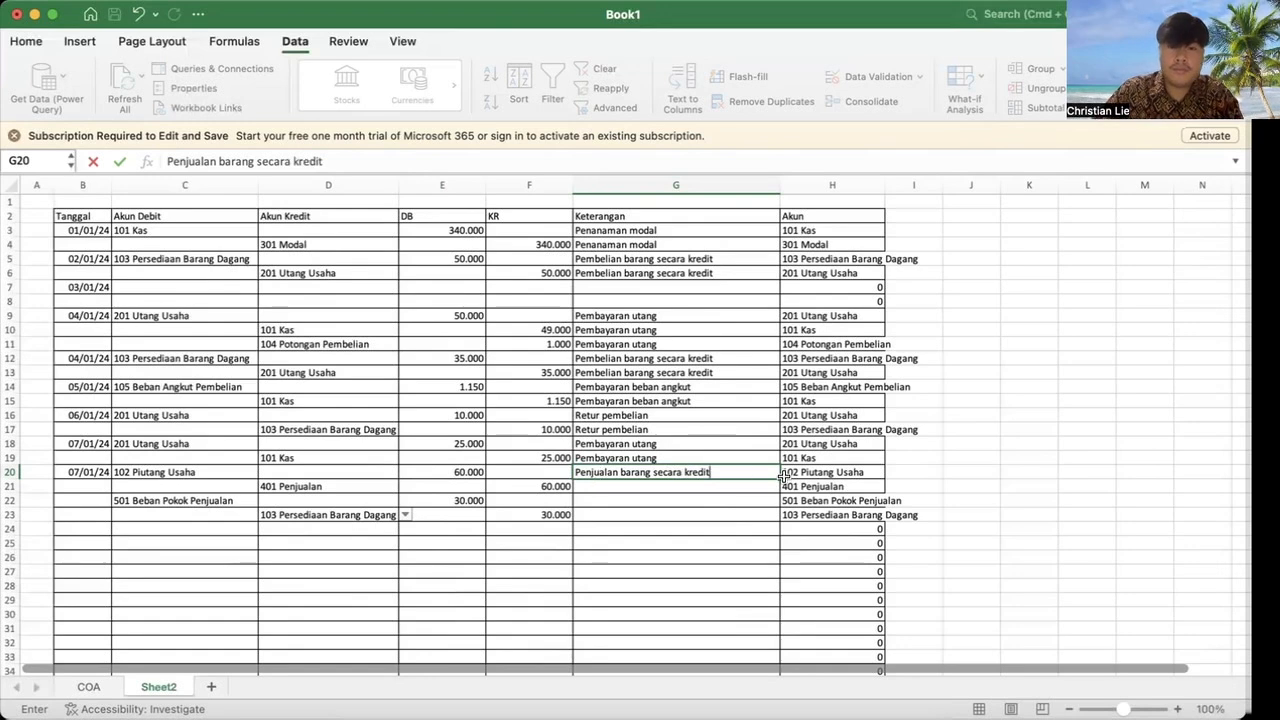
drag(779, 479, 774, 516)
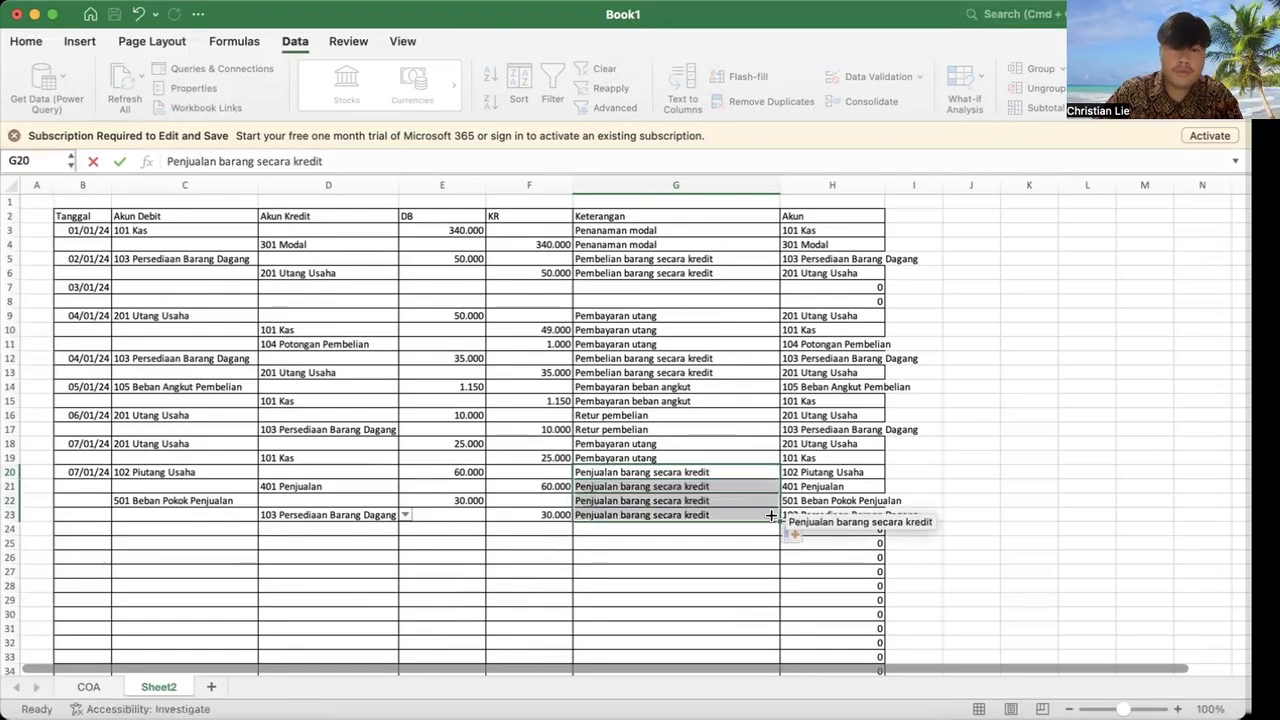
Step: Enter the transaction date 8/1/24 in B24
click(88, 530)
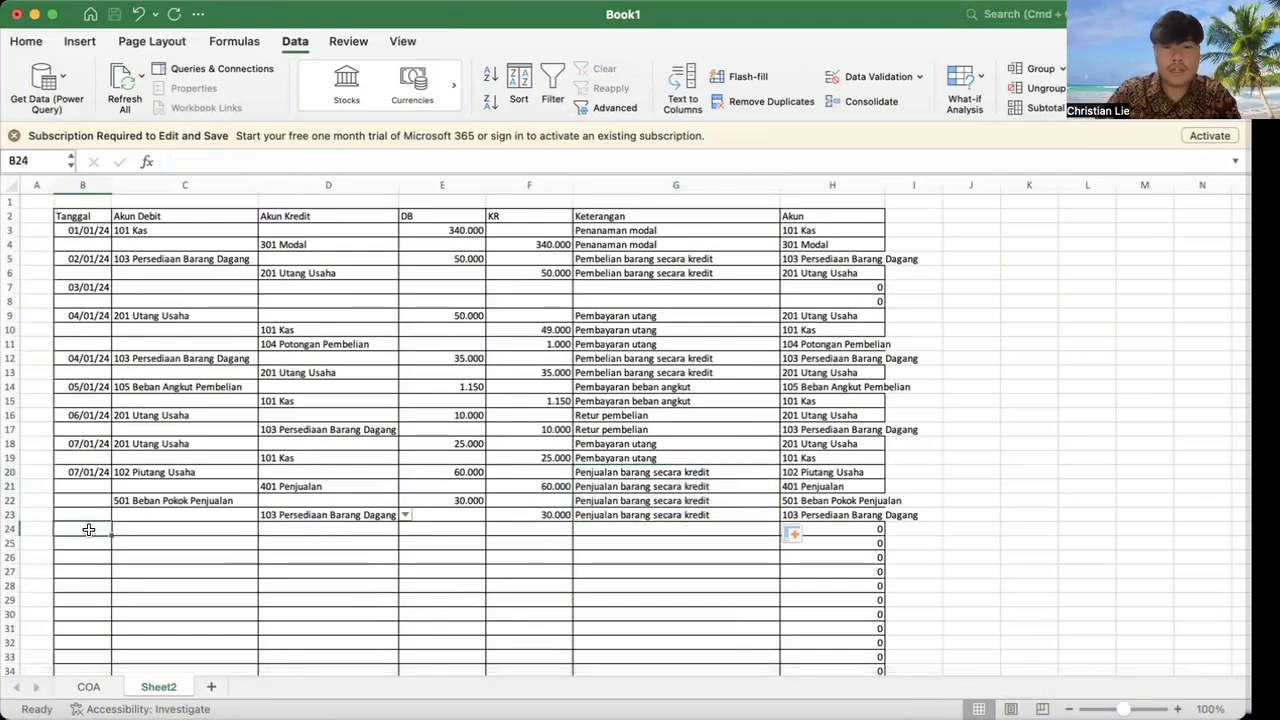
text(8/01/)
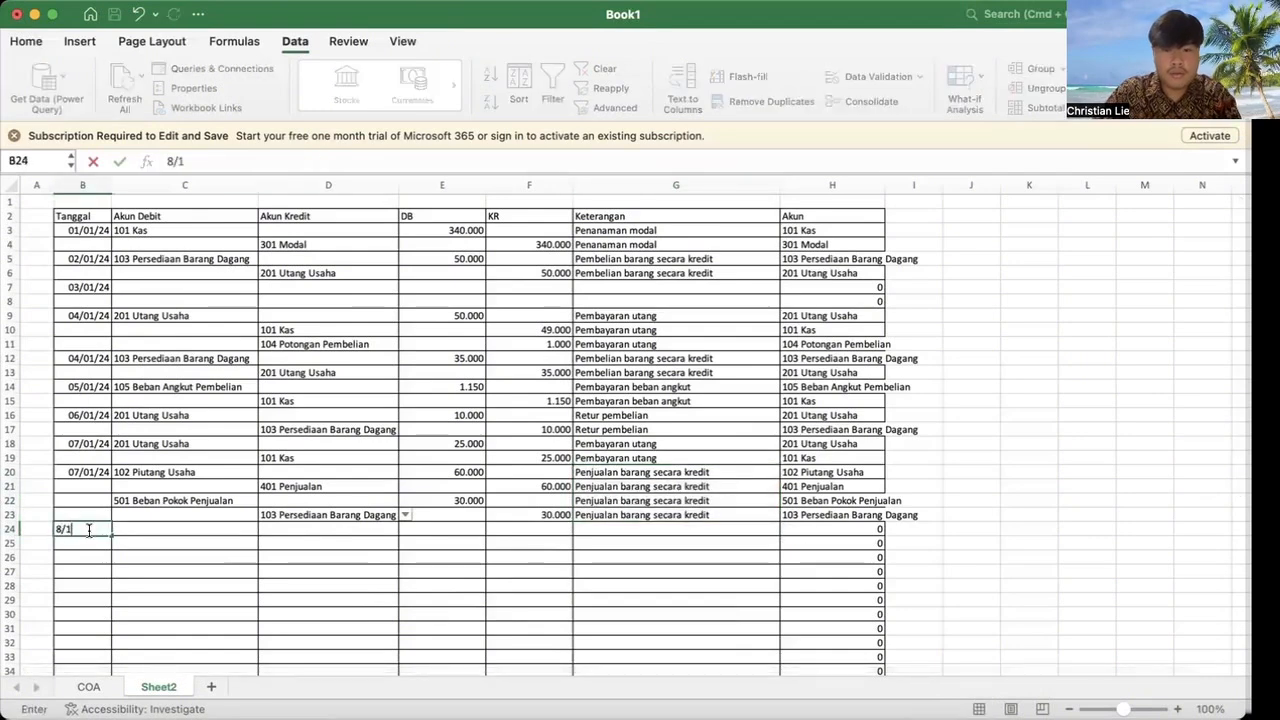
text(24)
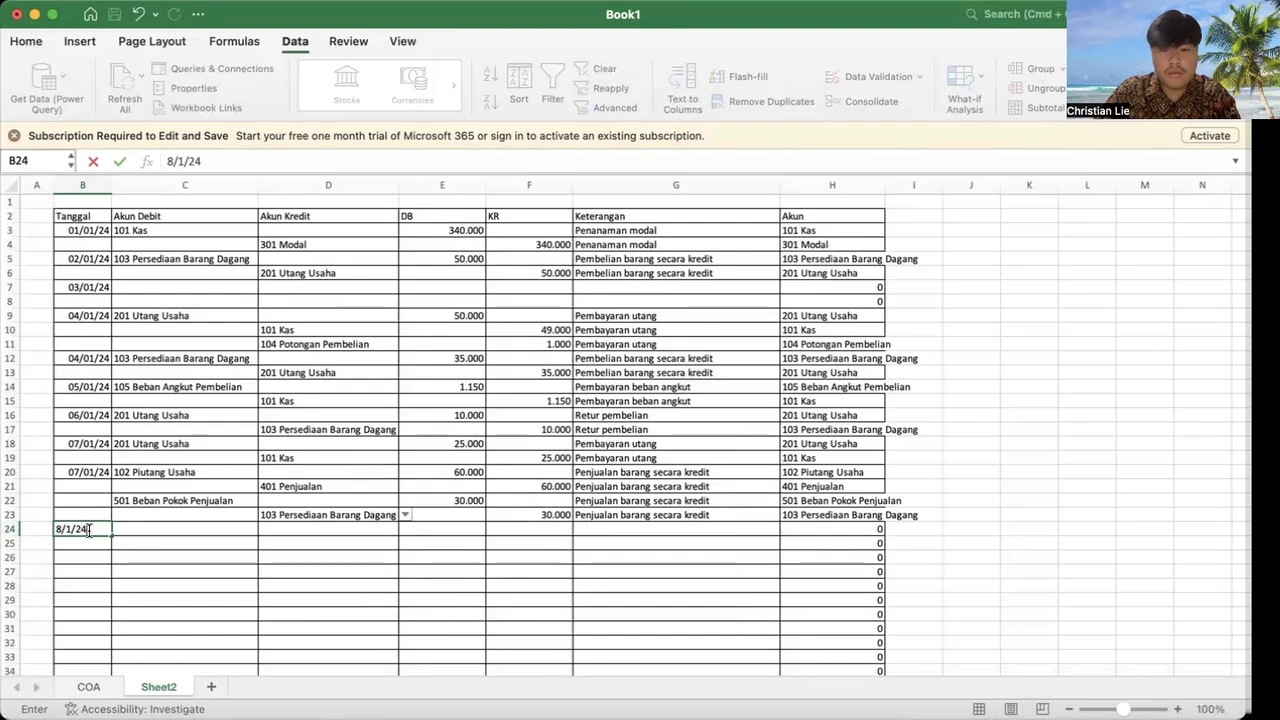
key(Tab)
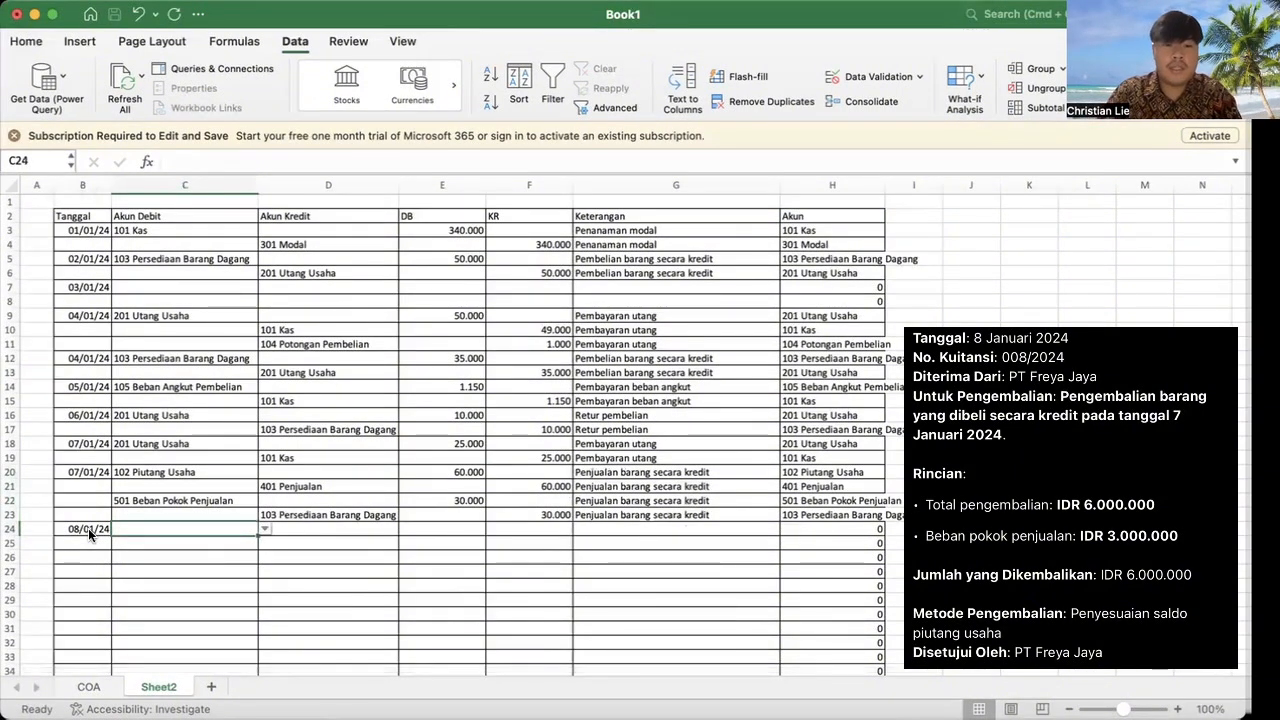
Step: Choose 402 Retur Penjualan as the debit account in C24 and 102 Piutang Usaha as the credit account in D25
text(R)
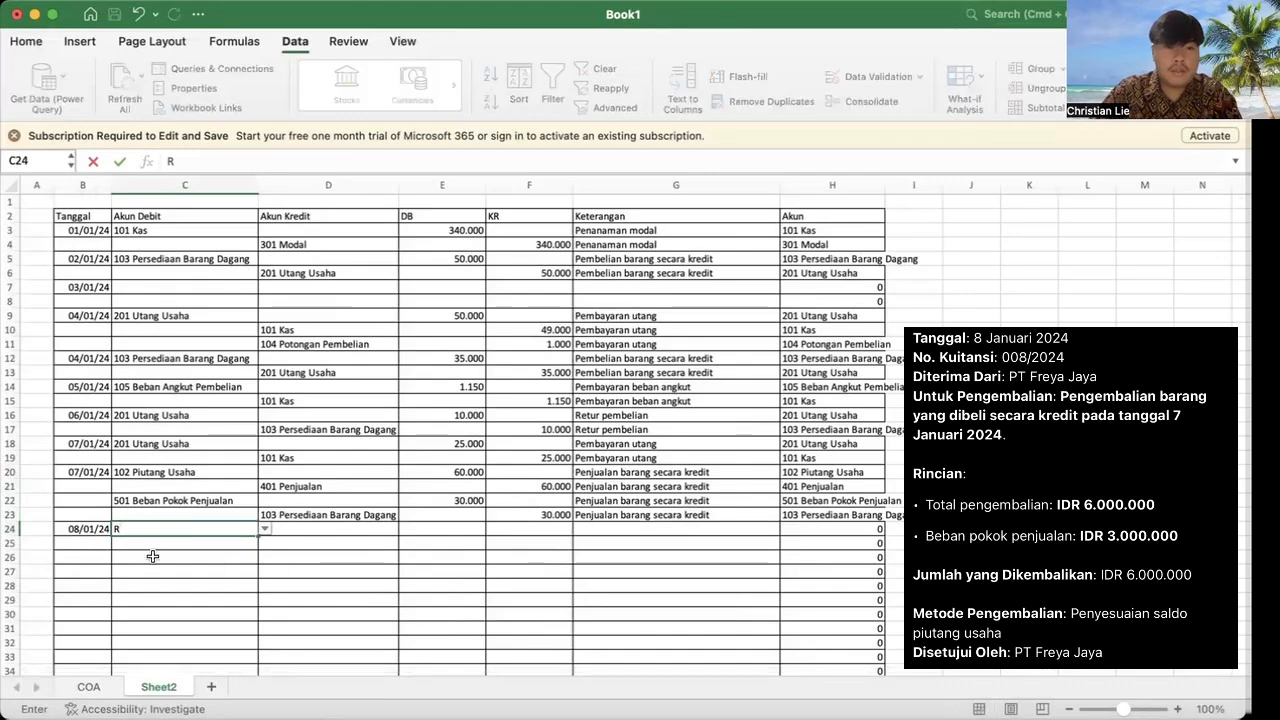
click(154, 547)
key(Return)
key(Tab)
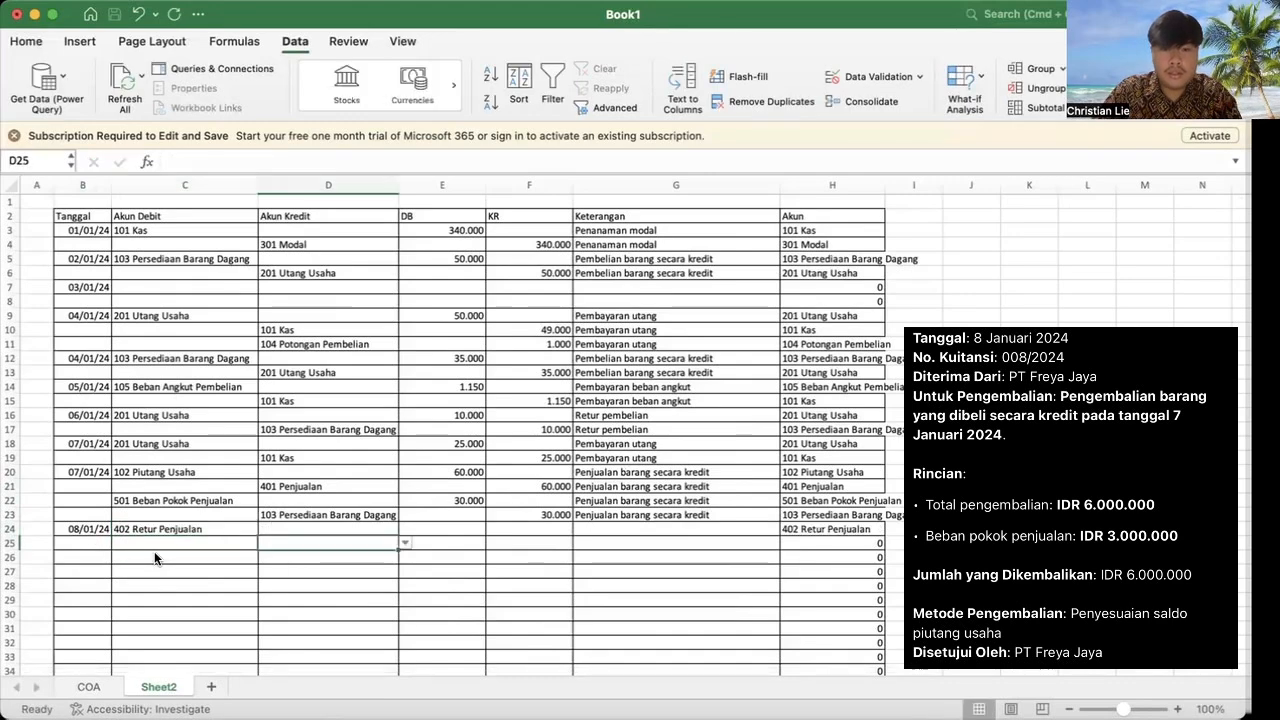
text(p)
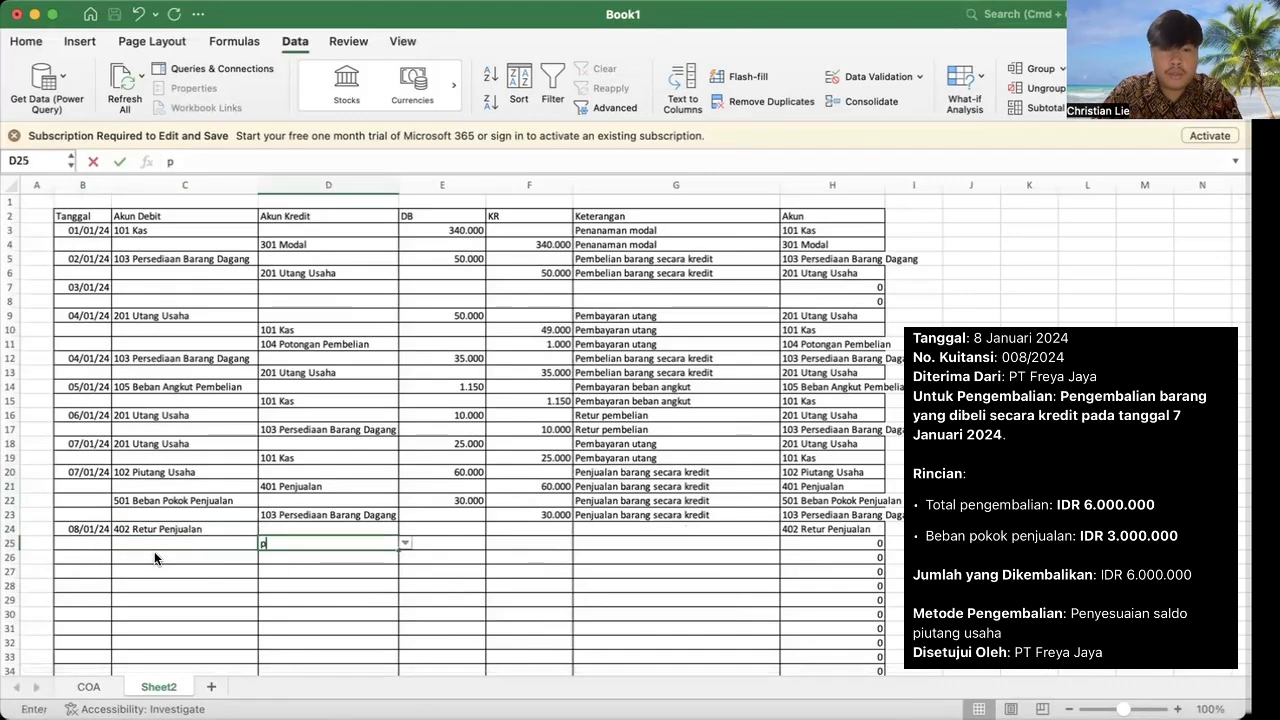
click(285, 556)
key(Return)
Step: Choose 103 Persediaan Barang Dagang as the debit account in C26 and 501 Beban Pokok Penjualan as the credit account in D27
key(Left)
key(Left)
text(p)
key(BackSpace)
key(Right)
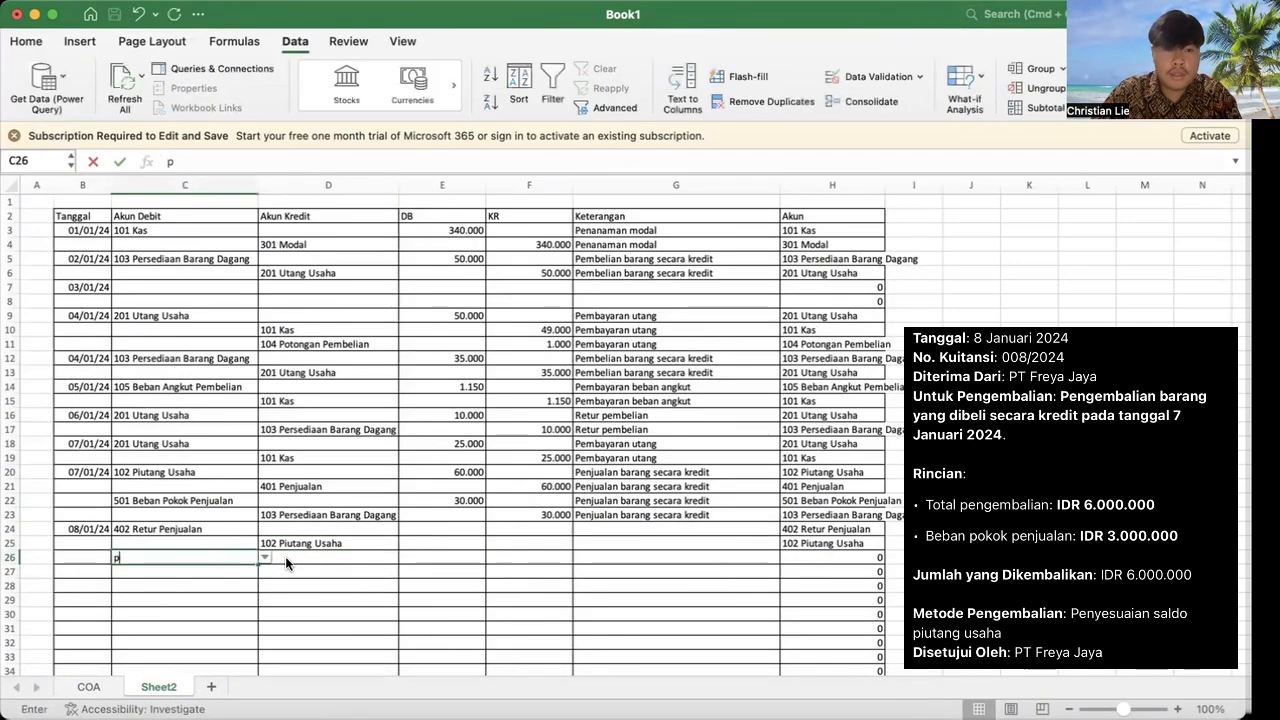
text(p)
click(266, 591)
key(Tab)
key(Down)
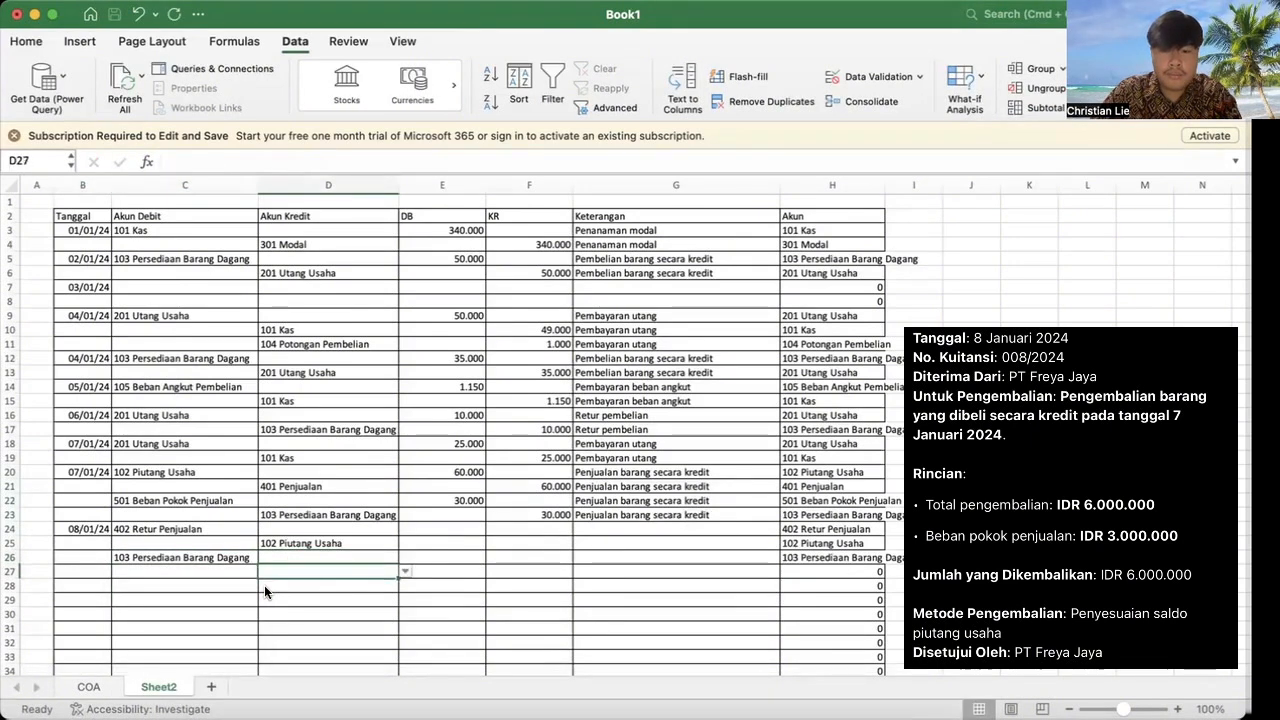
text(b)
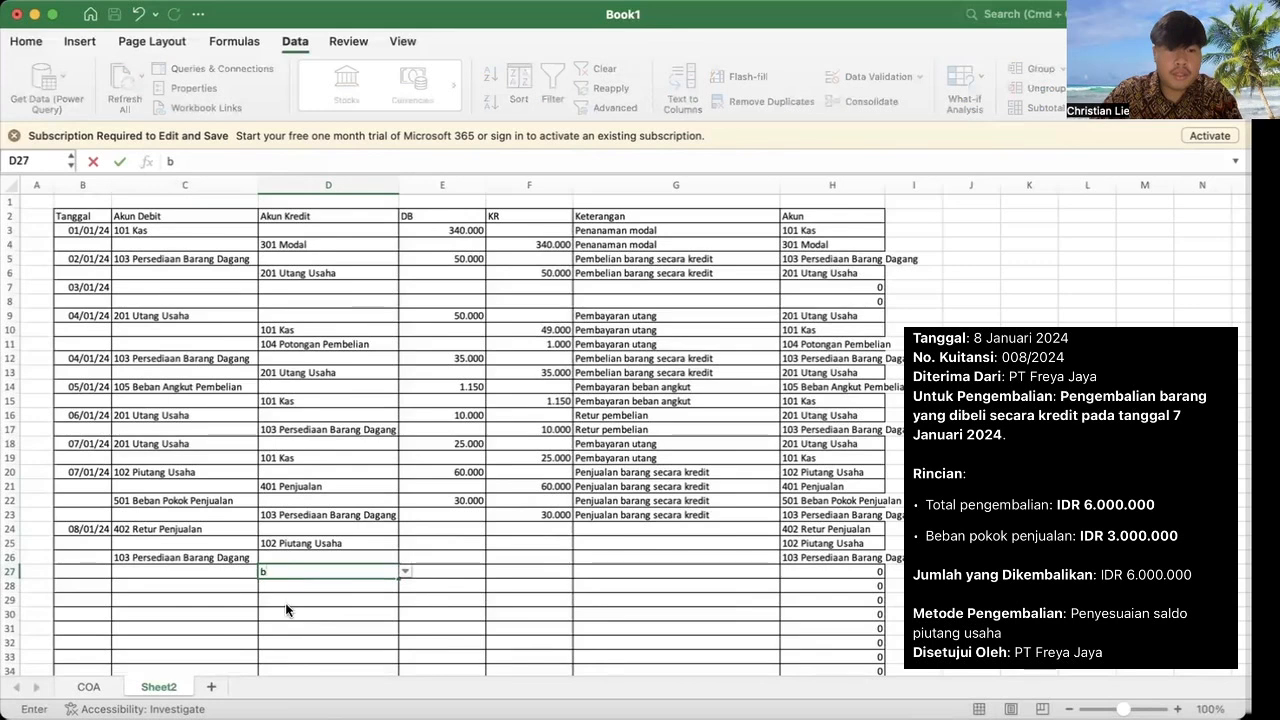
click(293, 620)
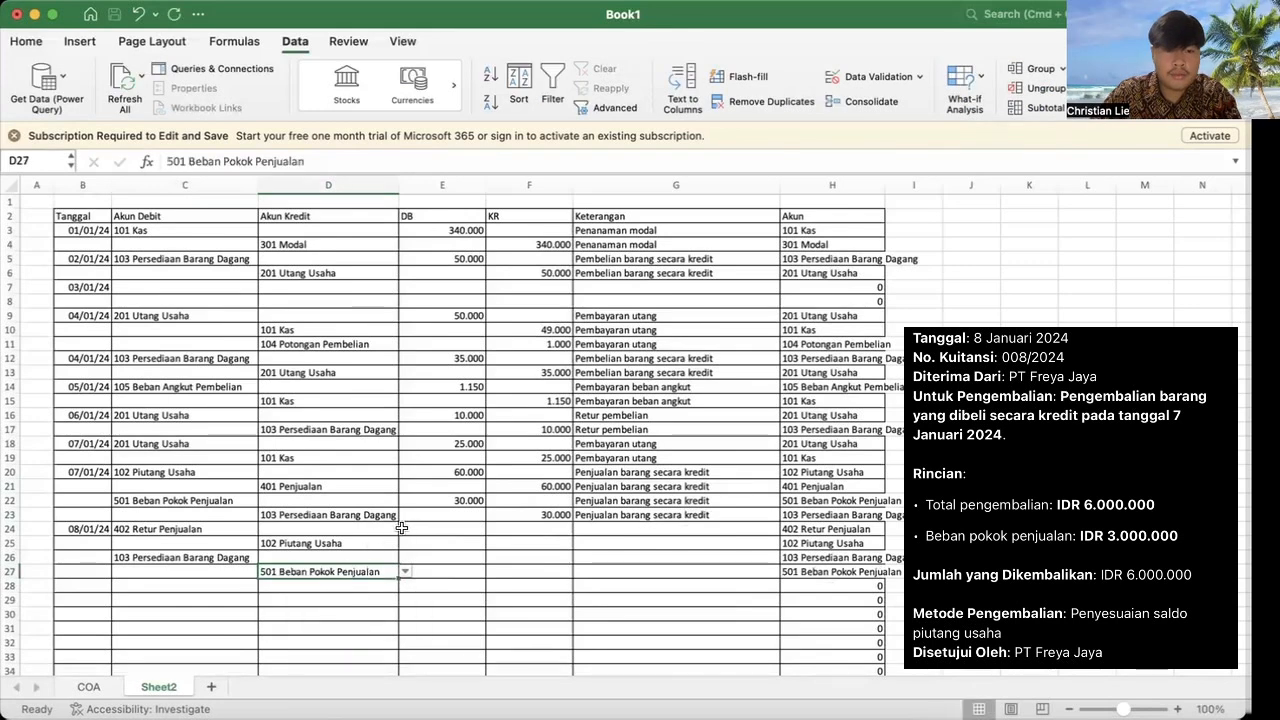
Step: Enter 6.000 as the debit for 402 Retur Penjualan in E24 and as the credit for 102 Piutang Usaha in F25
click(417, 527)
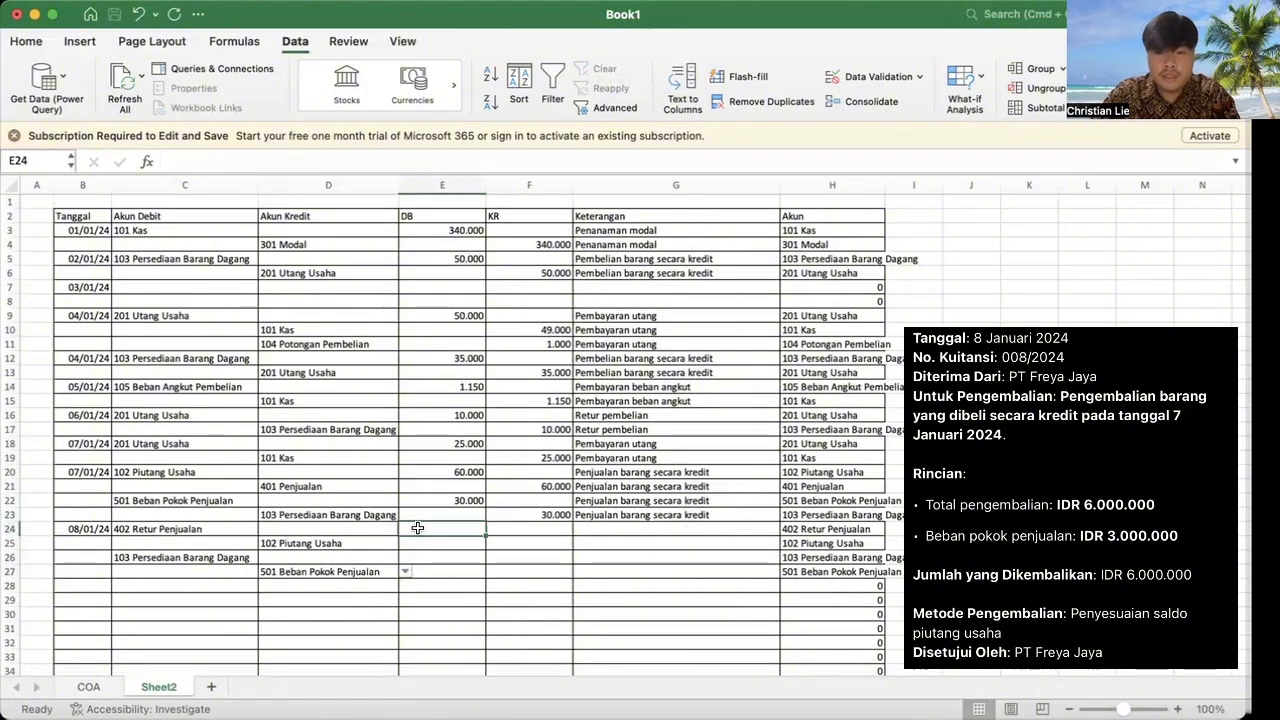
text(6000)
key(Tab)
key(Down)
text(6.000)
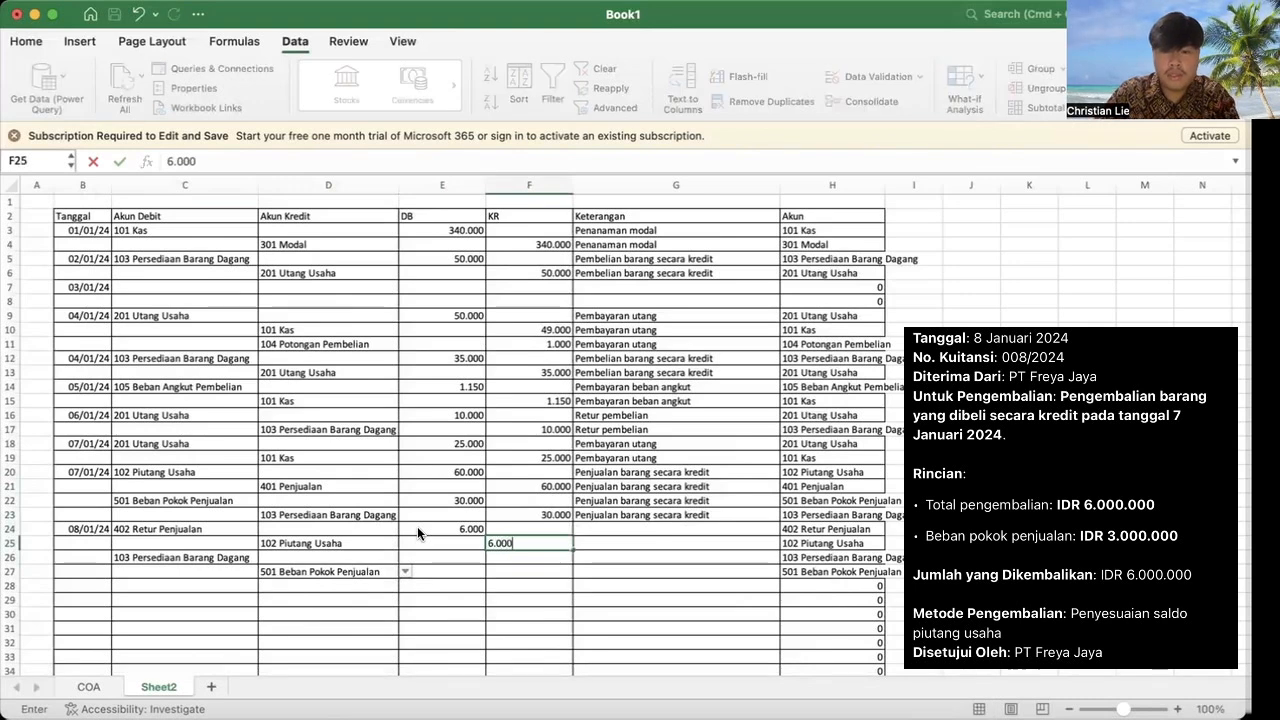
key(Return)
Step: Enter 3.000 as the debit for 103 Persediaan Barang Dagang in E26 and as the credit for 501 Beban Pokok Penjualan in F27
key(Left)
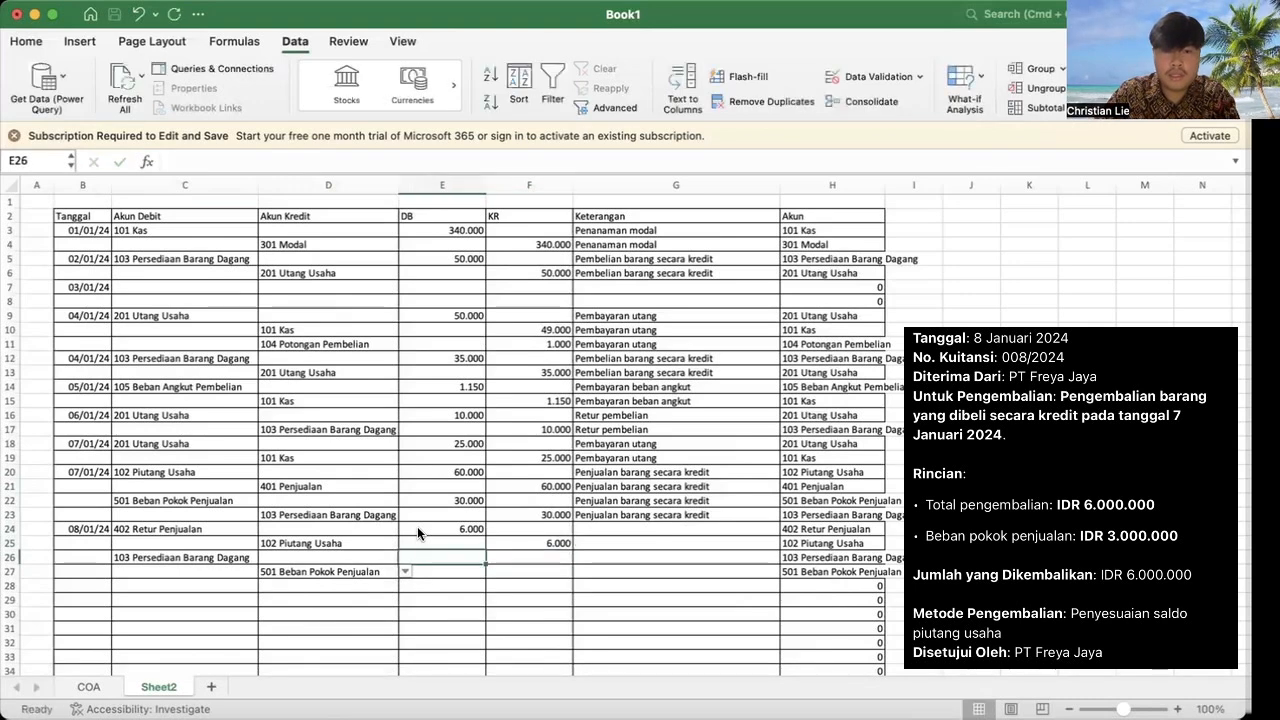
text(3)
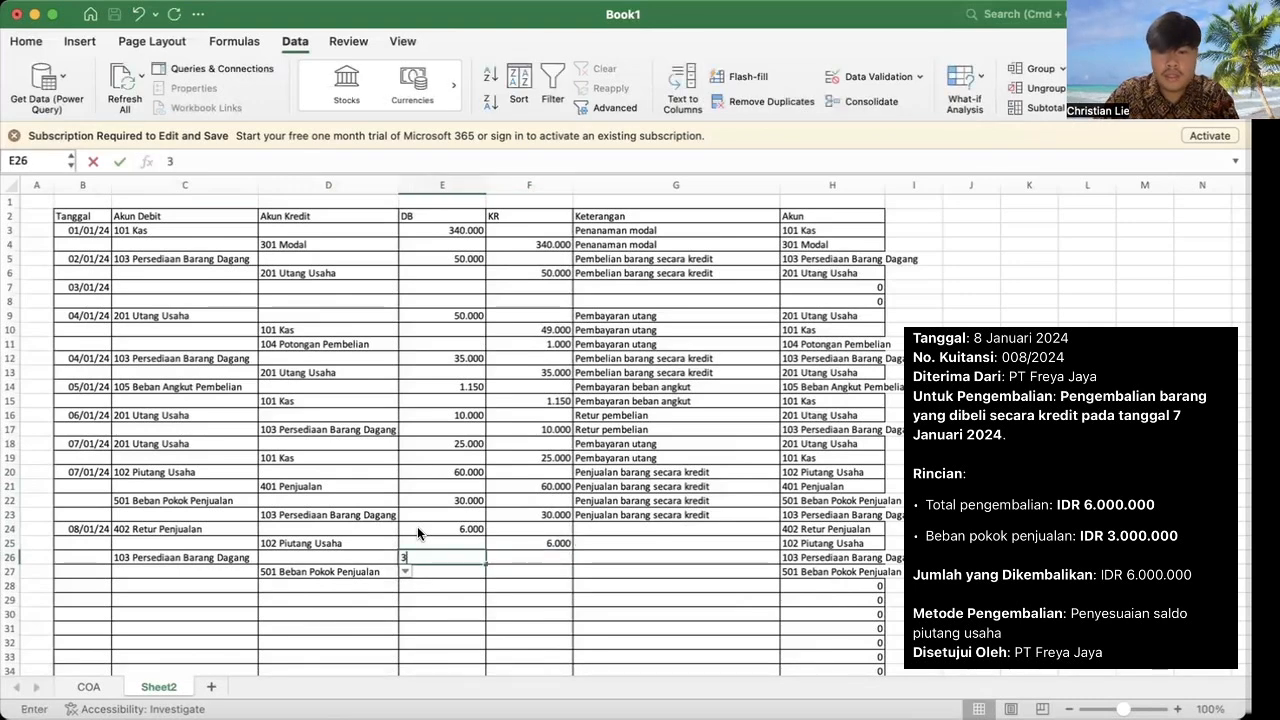
text(.000)
key(Return)
key(Right)
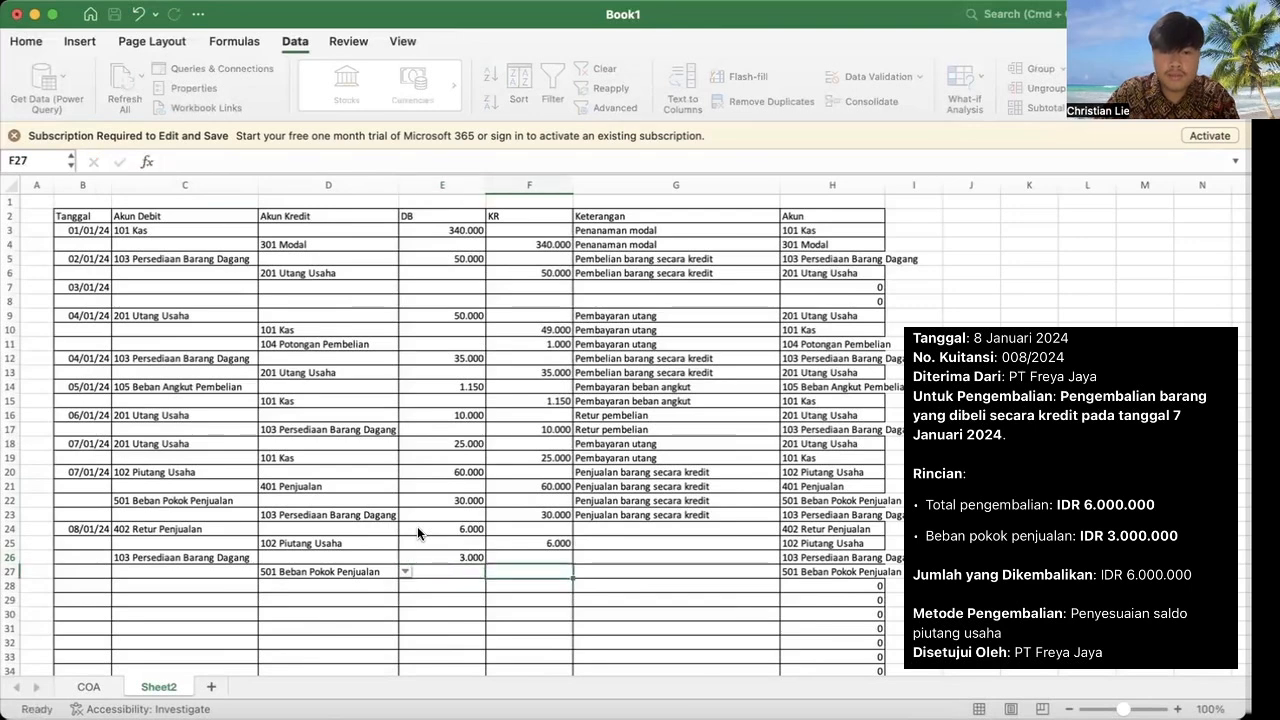
text(3.000)
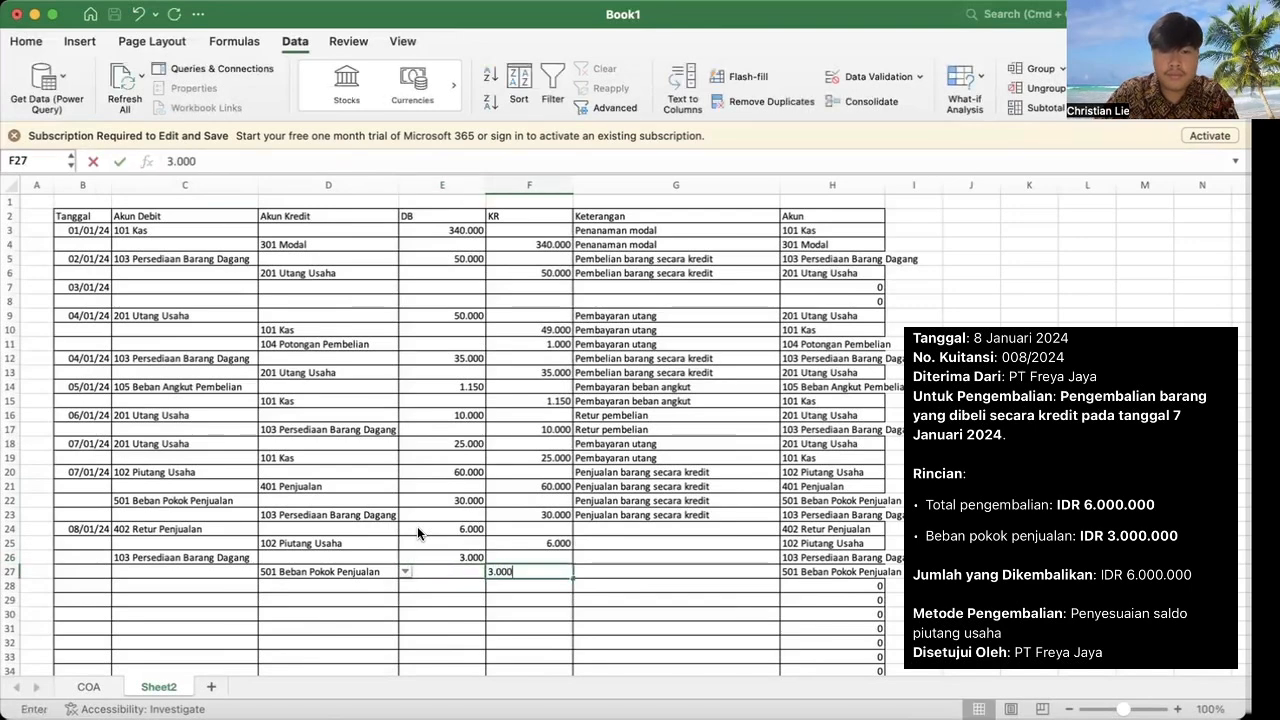
key(Right)
Step: Enter the description "Retur penjualan" in G24 and fill it down to G27
click(680, 529)
text(retur pembelian)
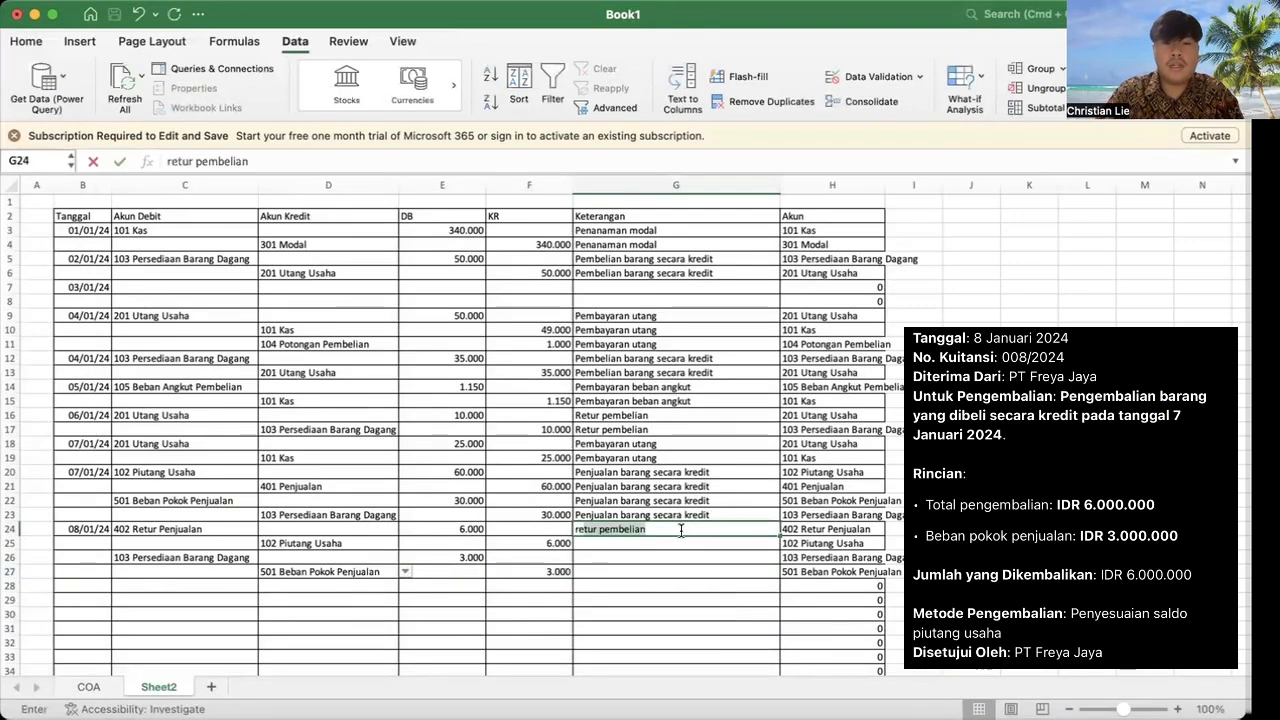
key(BackSpace)
key(BackSpace)
key(BackSpace)
key(BackSpace)
key(BackSpace)
key(BackSpace)
key(BackSpace)
key(BackSpace)
key(BackSpace)
key(BackSpace)
key(BackSpace)
key(BackSpace)
key(BackSpace)
key(BackSpace)
key(BackSpace)
text(Retur )
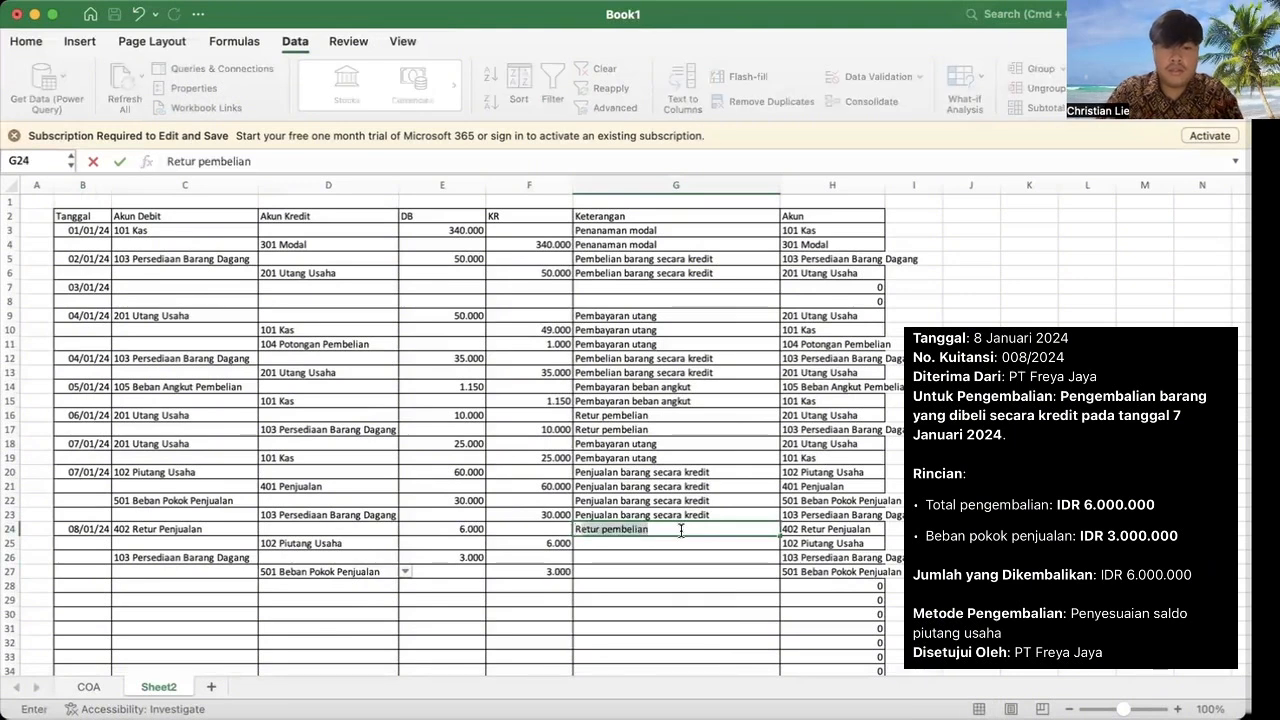
text(penjualan)
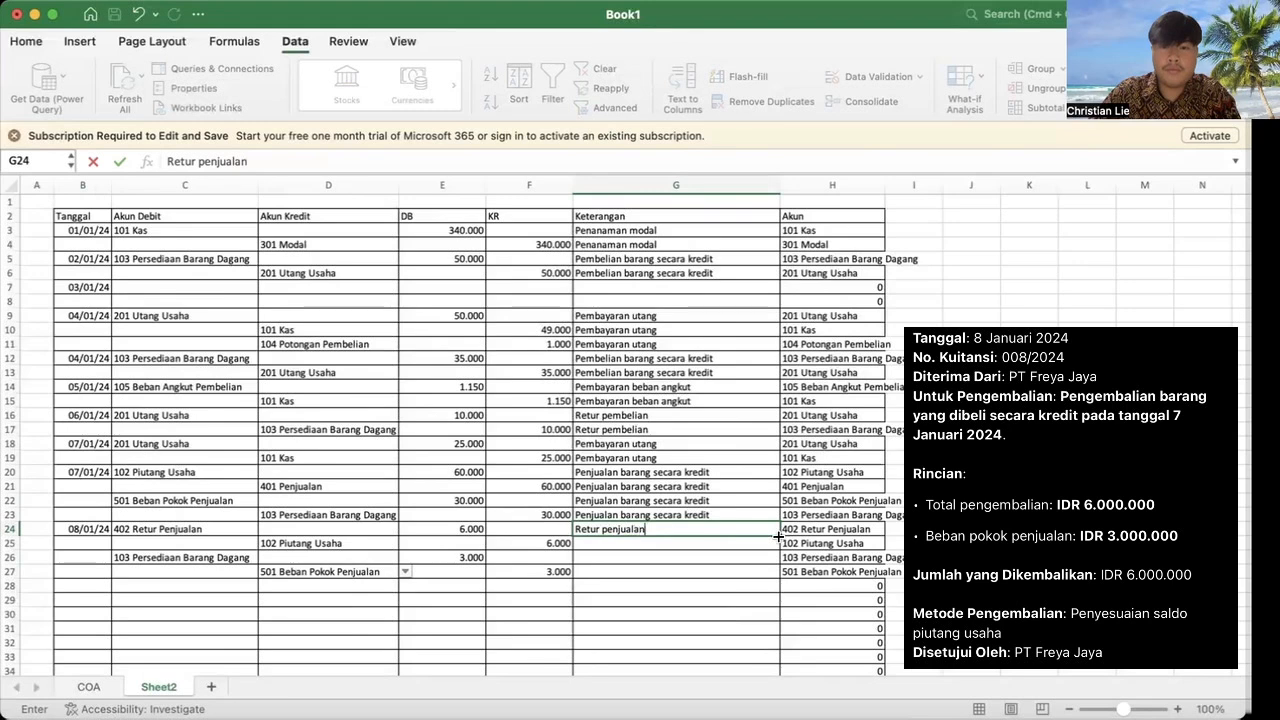
drag(781, 537, 769, 576)
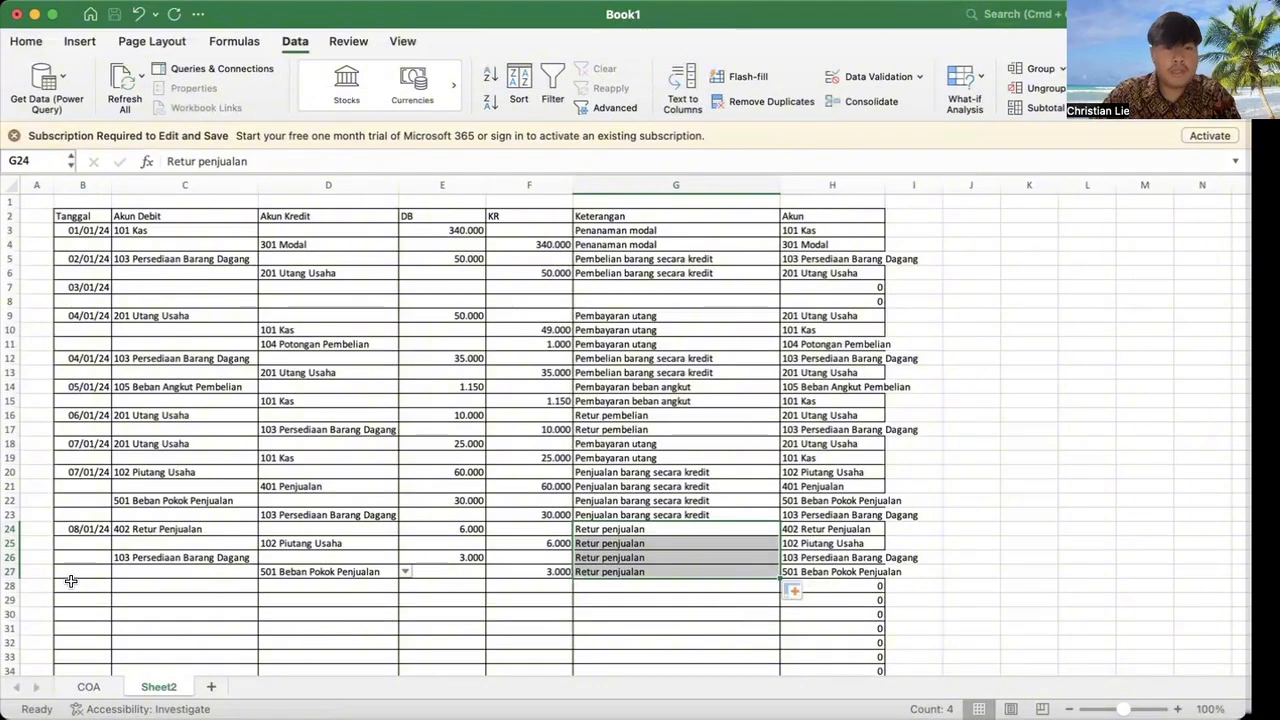
Step: Enter the transaction dates 9/1/24 in B28 and 10/01/24 in B30, leaving the 9 January accounts empty
click(90, 583)
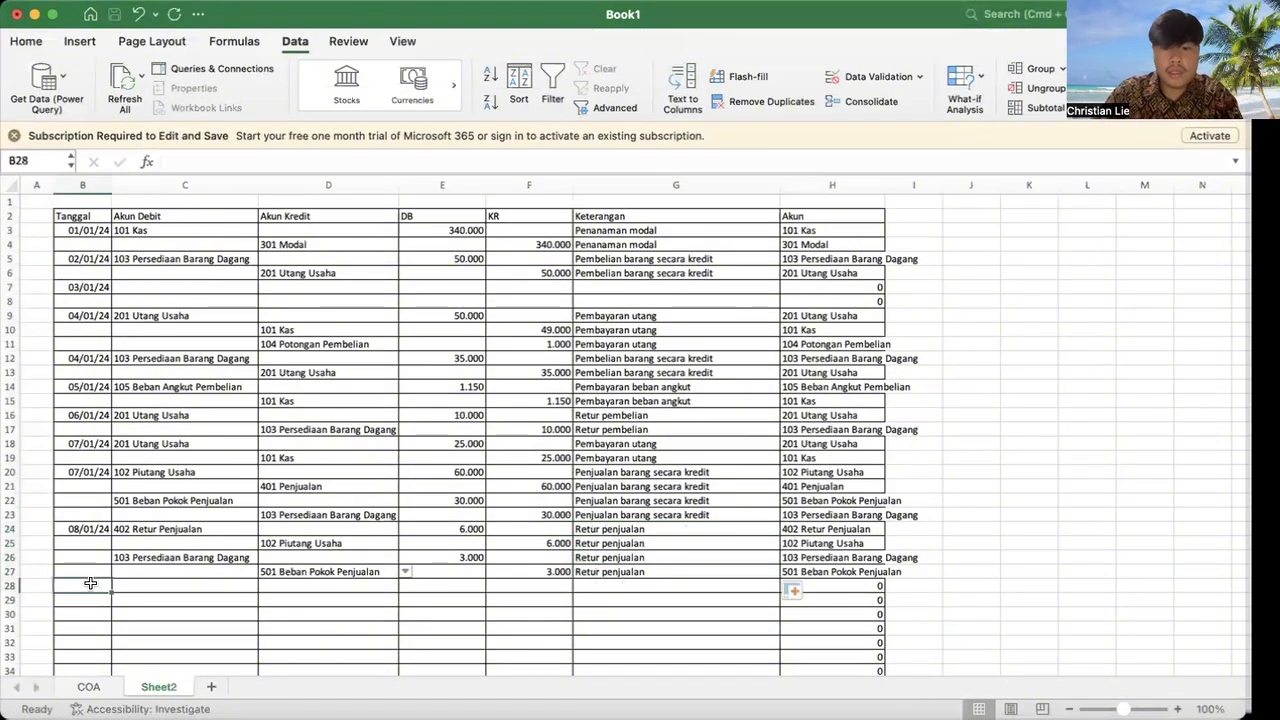
text(9/01)
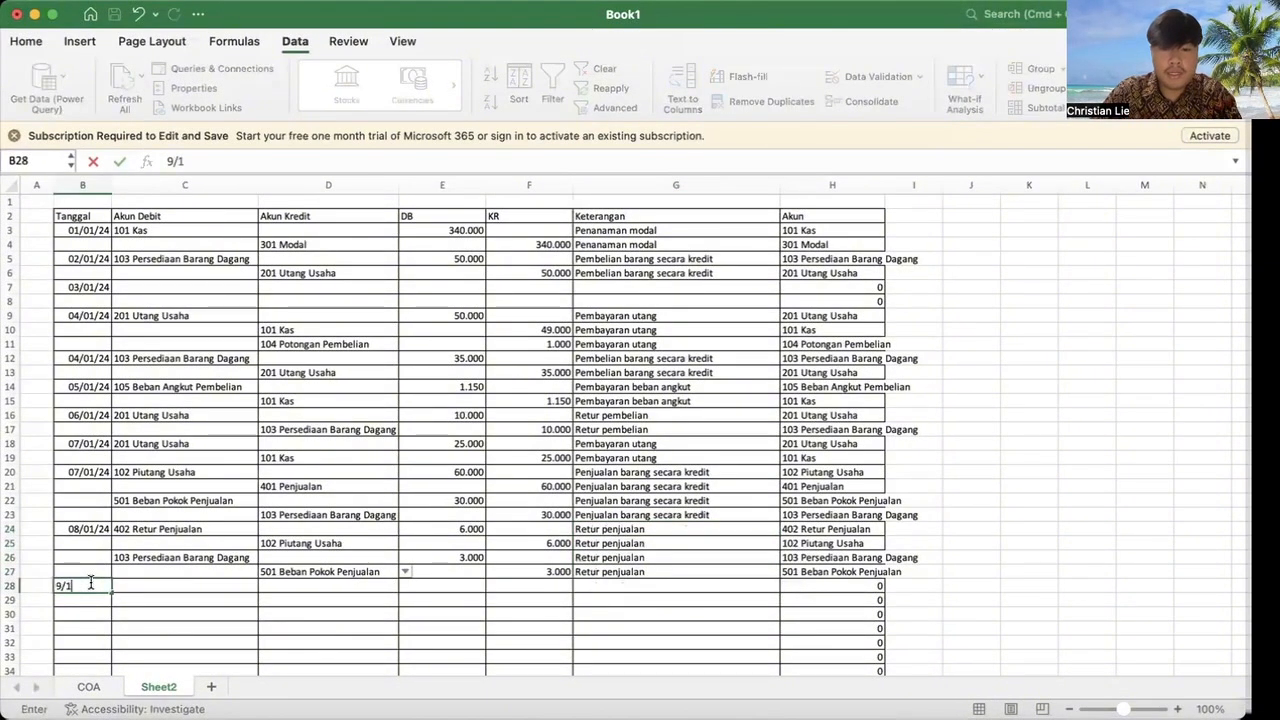
text(/24)
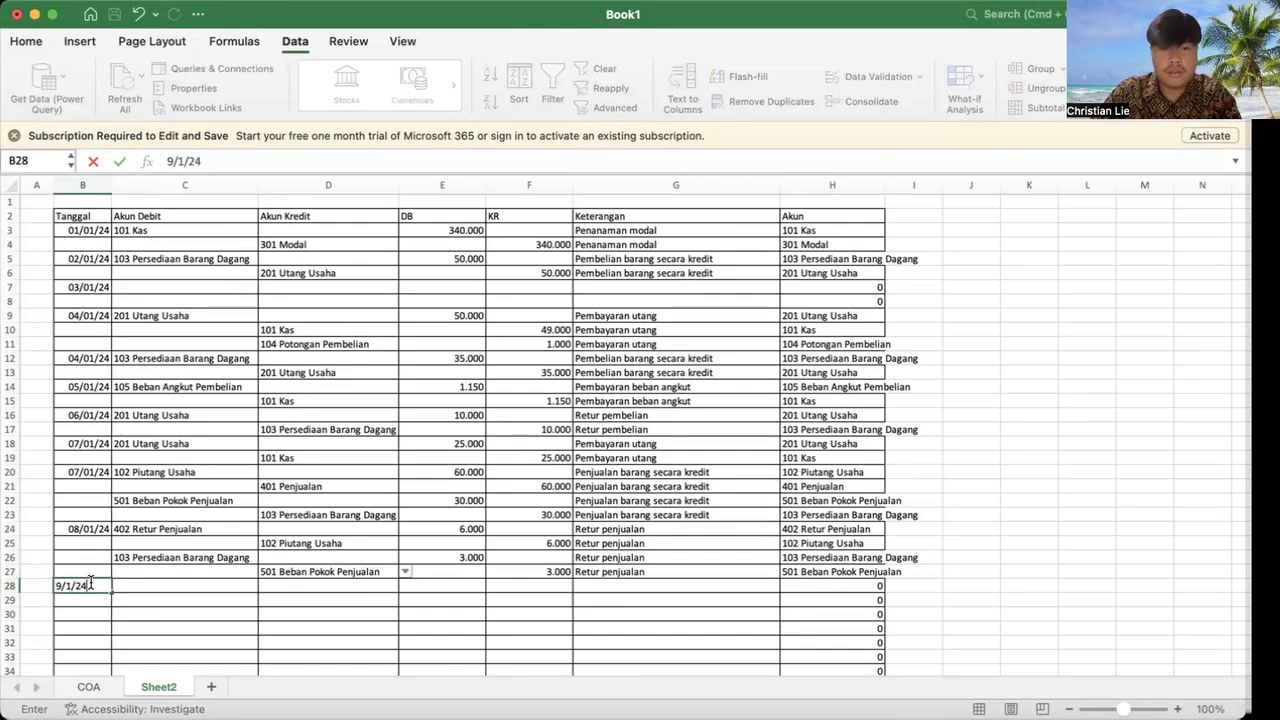
key(Tab)
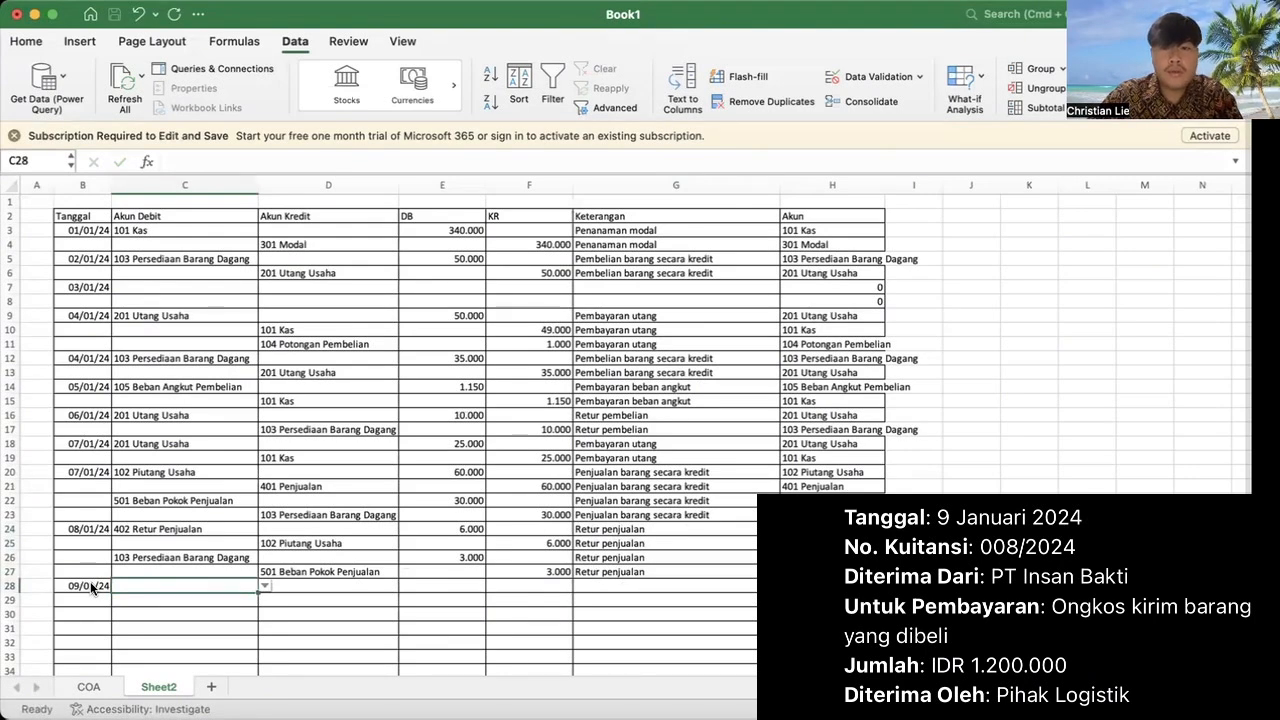
key(Down)
key(Down)
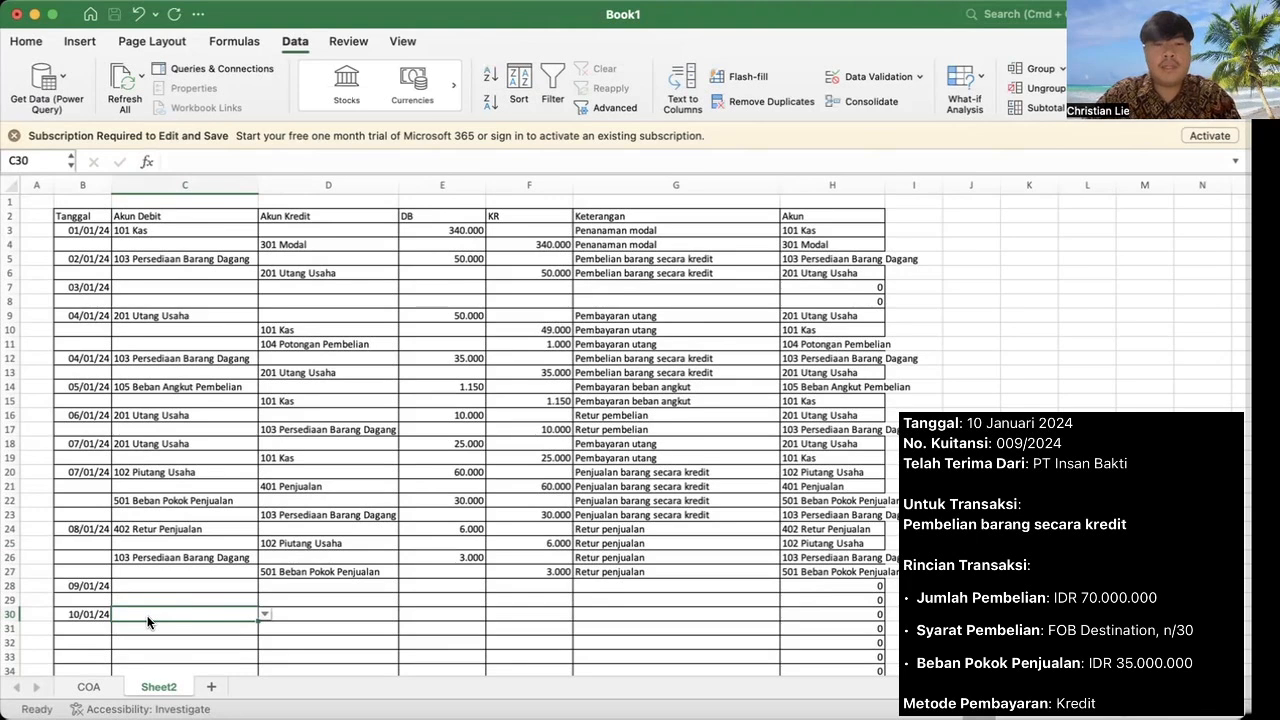
Step: Choose 102 Piutang Usaha as the debit account in C30 and 401 Penjualan as the credit account in D31
click(264, 614)
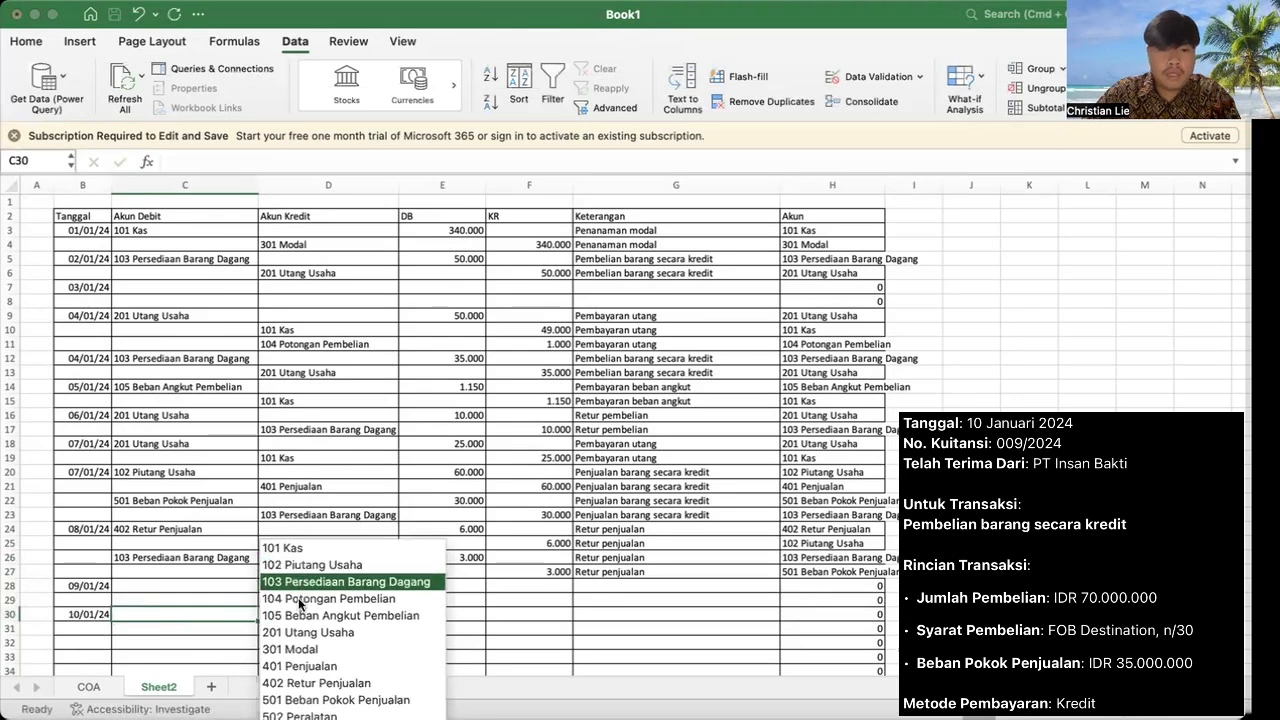
click(300, 566)
key(Return)
key(Tab)
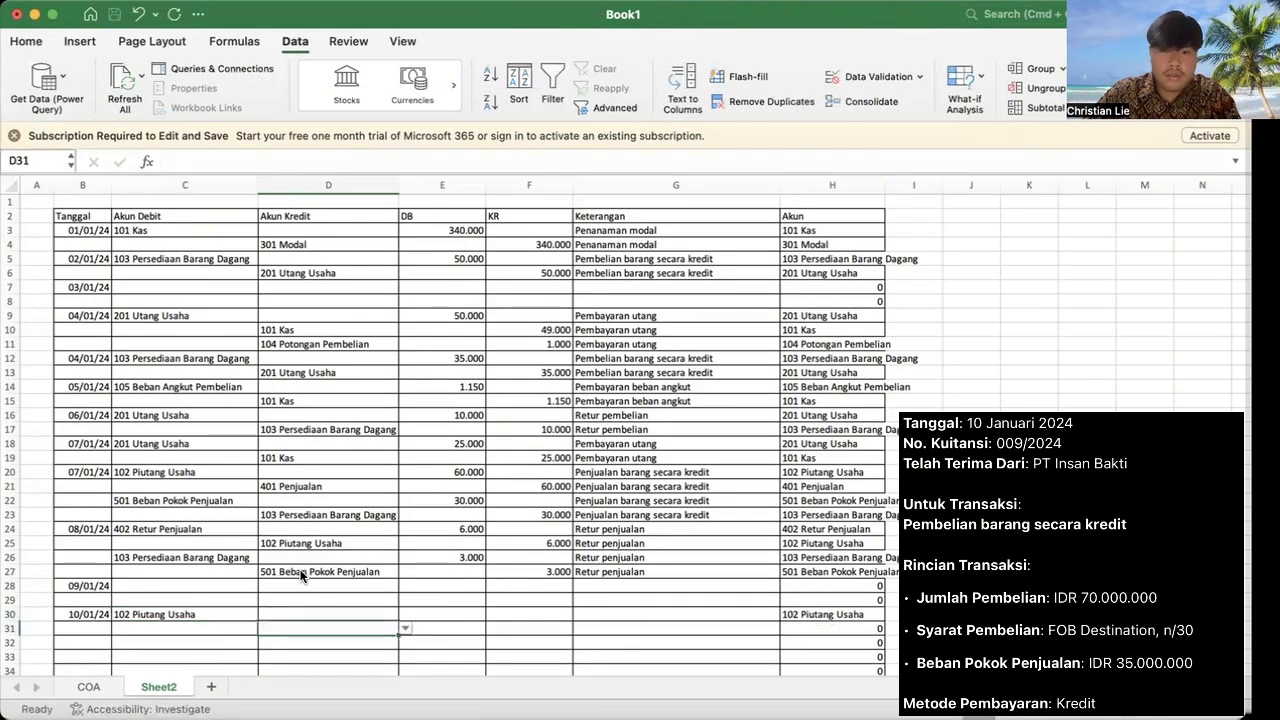
text(p)
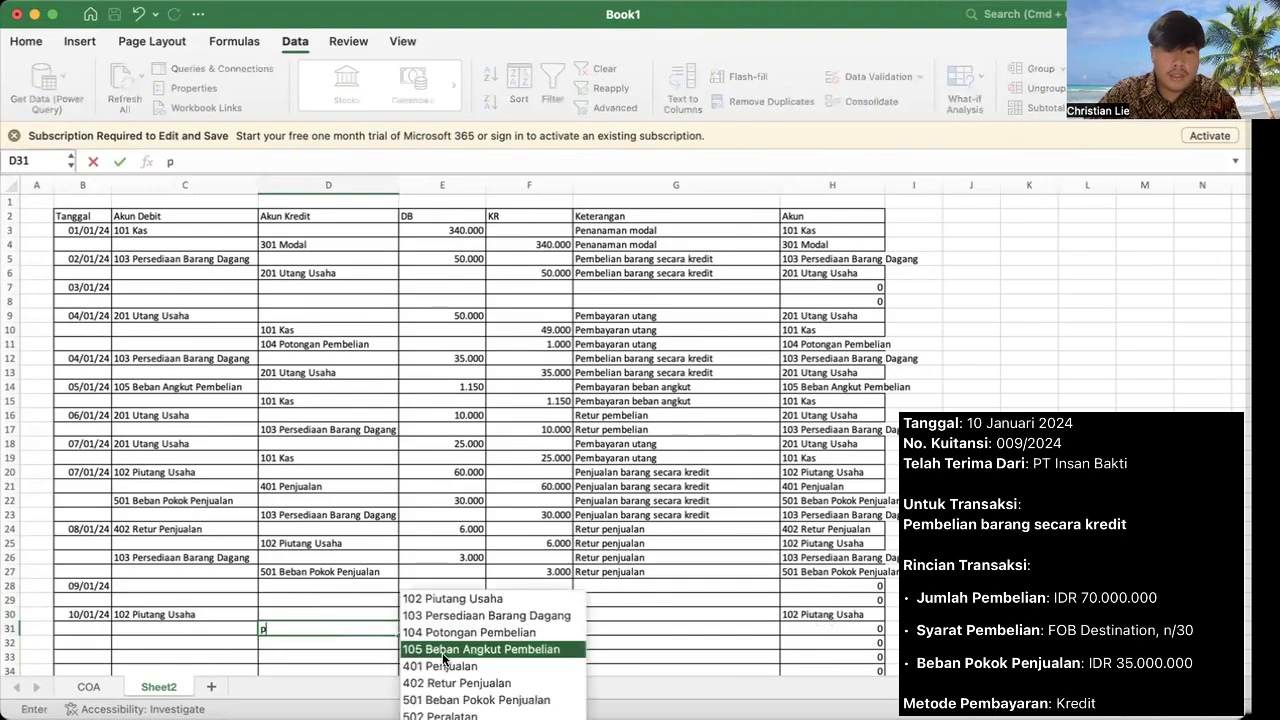
click(446, 664)
Step: Choose 501 Beban Pokok Penjualan as the debit account in C32 and 103 Persediaan Barang Dagang as the credit account in D33
key(Left)
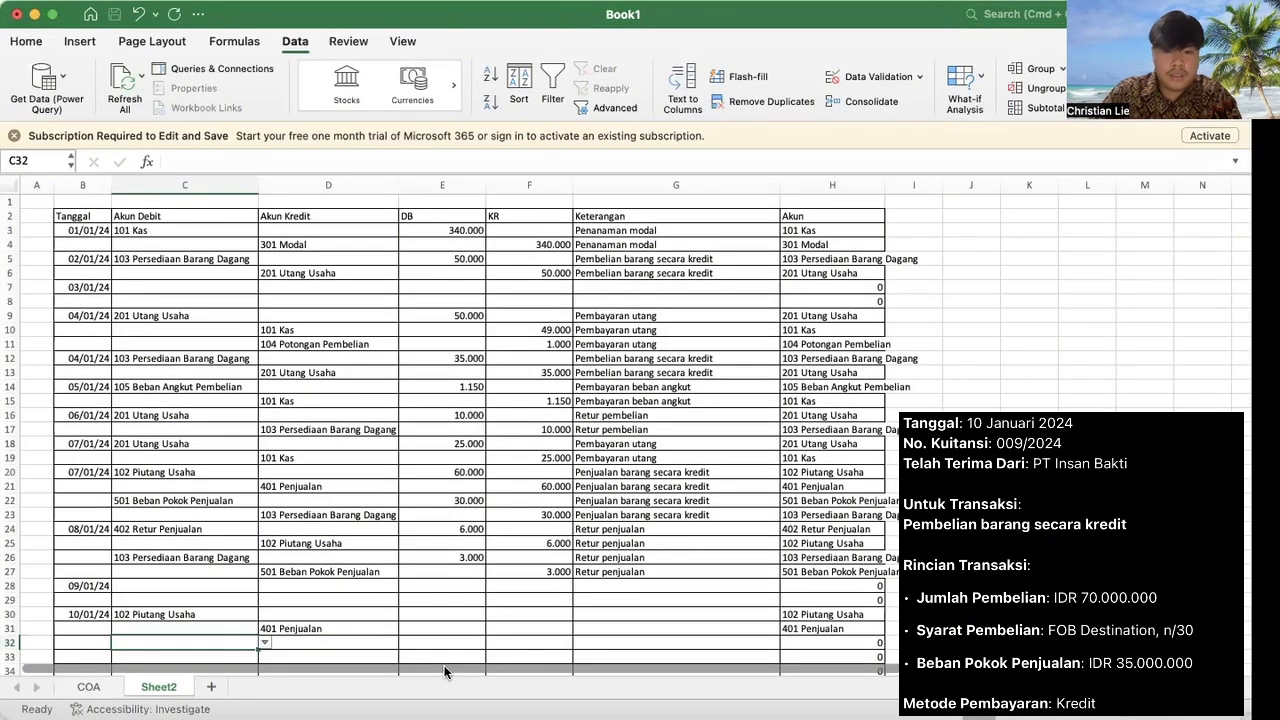
text(b)
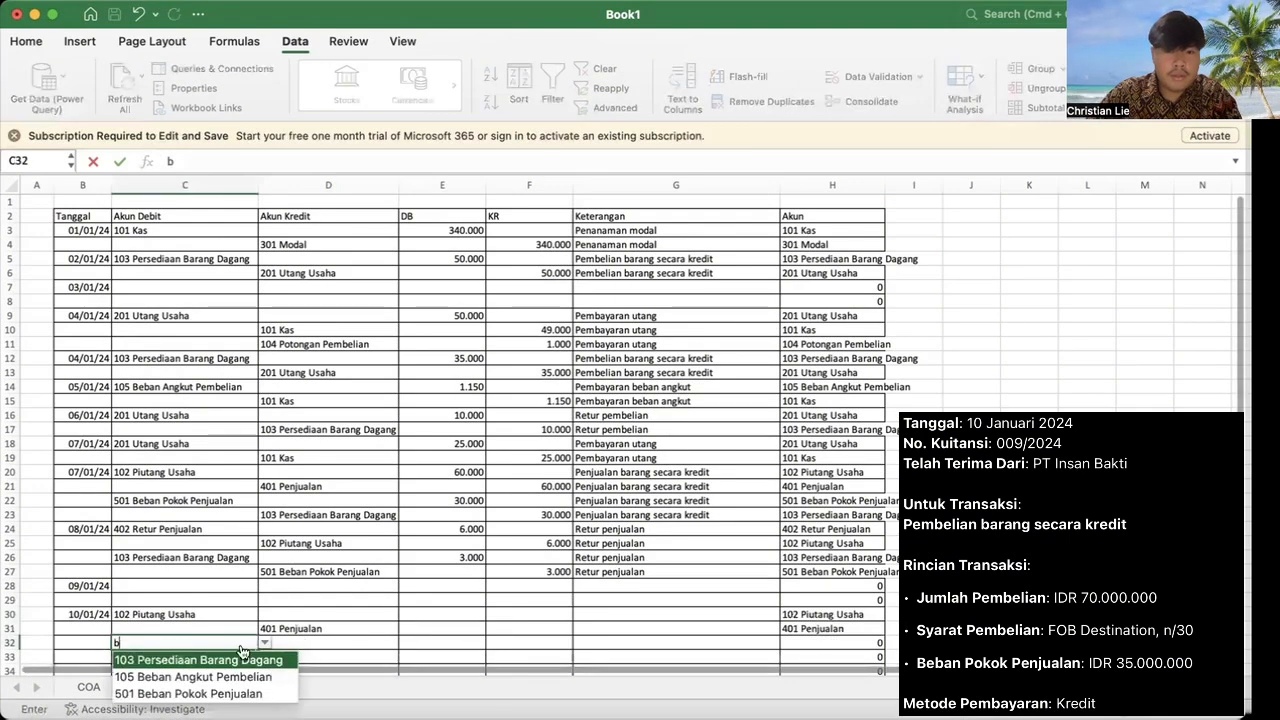
click(216, 693)
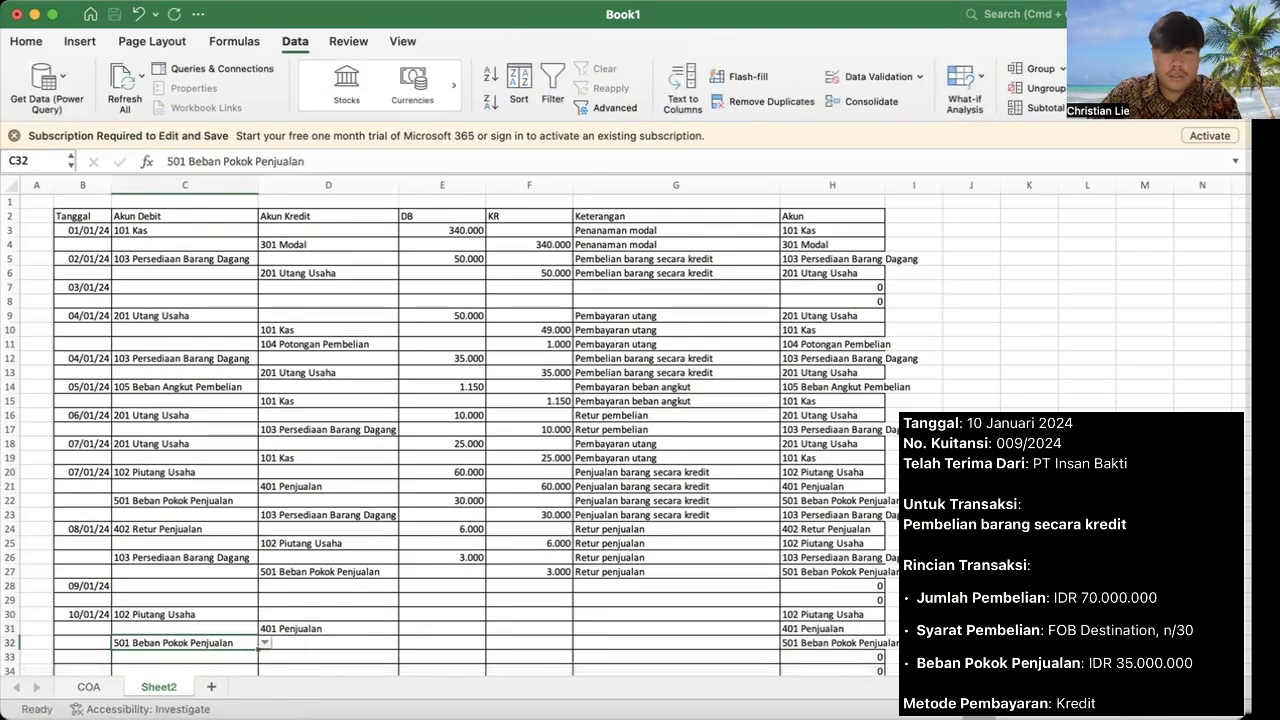
key(Right)
key(Down)
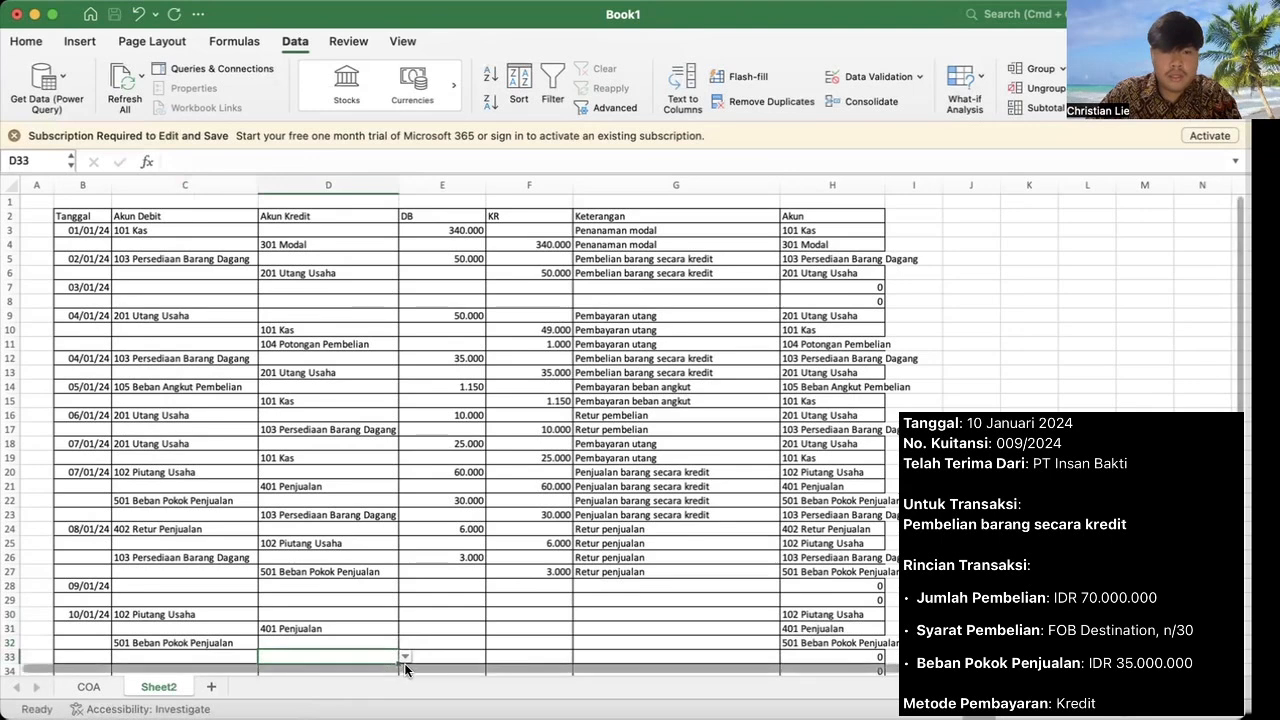
key(alt+Down)
click(447, 585)
click(496, 613)
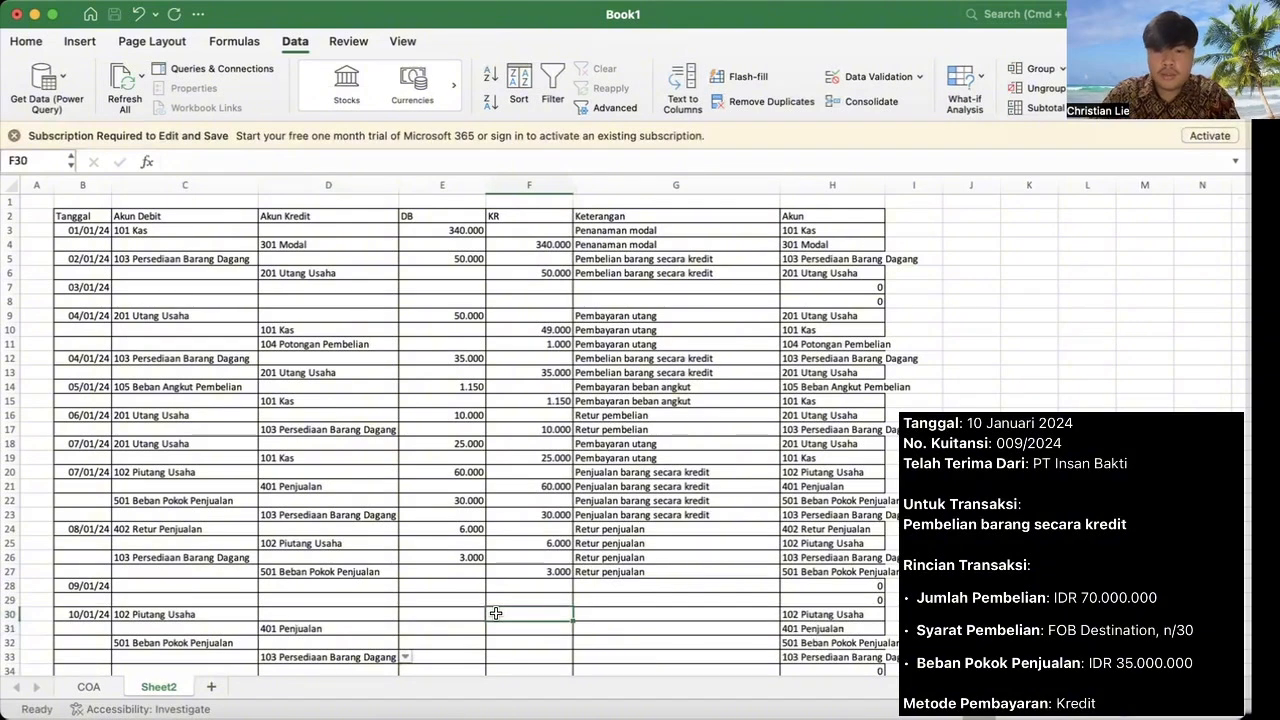
text(70.000)
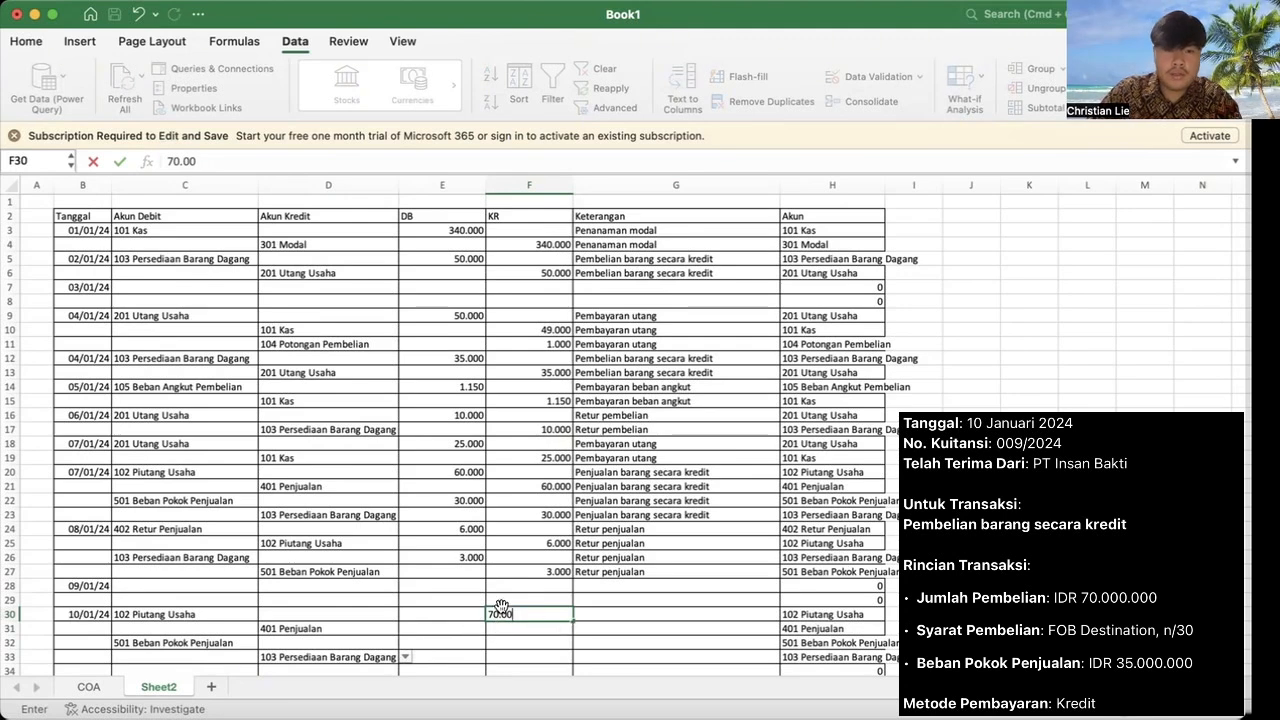
key(BackSpace)
key(BackSpace)
key(BackSpace)
key(BackSpace)
key(BackSpace)
key(Escape)
Step: Enter 70.000 as the debit for 102 Piutang Usaha in E30 and as the credit for 401 Penjualan in F31
key(Left)
text(70.000)
key(Return)
key(Right)
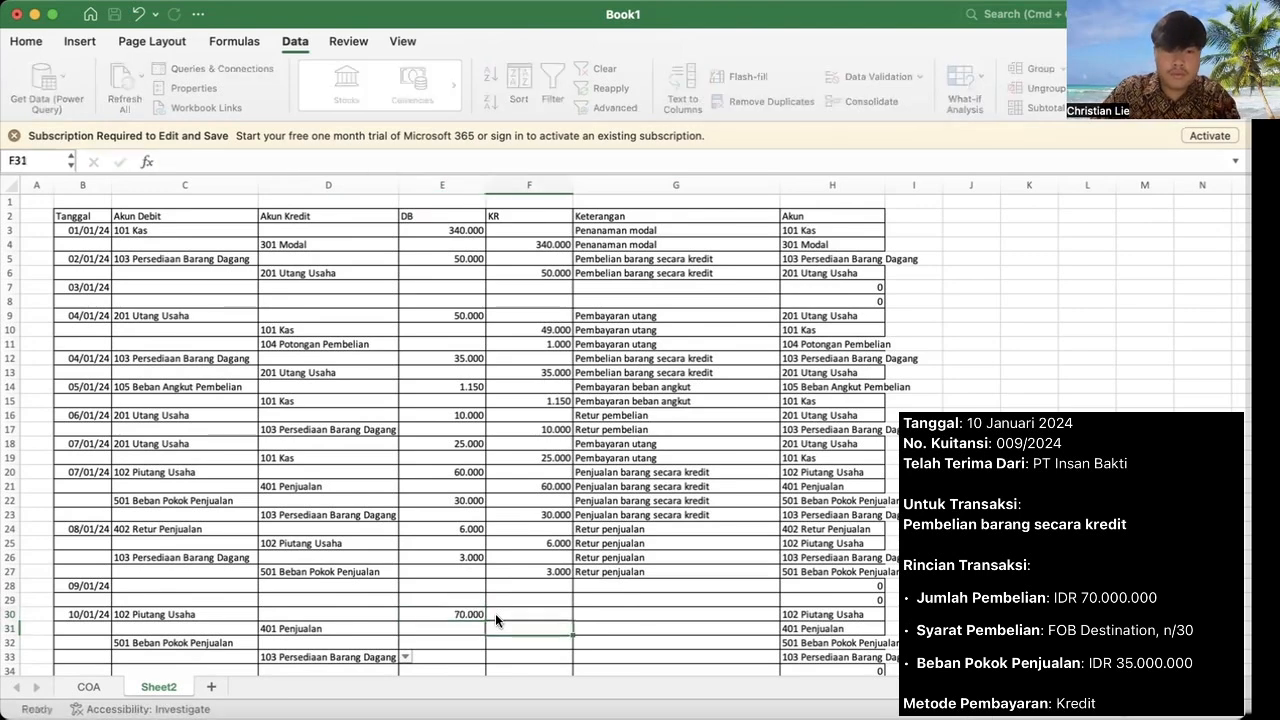
text(70.000)
key(Return)
Step: Enter 35.000 as the debit for 501 Beban Pokok Penjualan in E32 and as the credit for 103 Persediaan Barang Dagang in F33
key(Left)
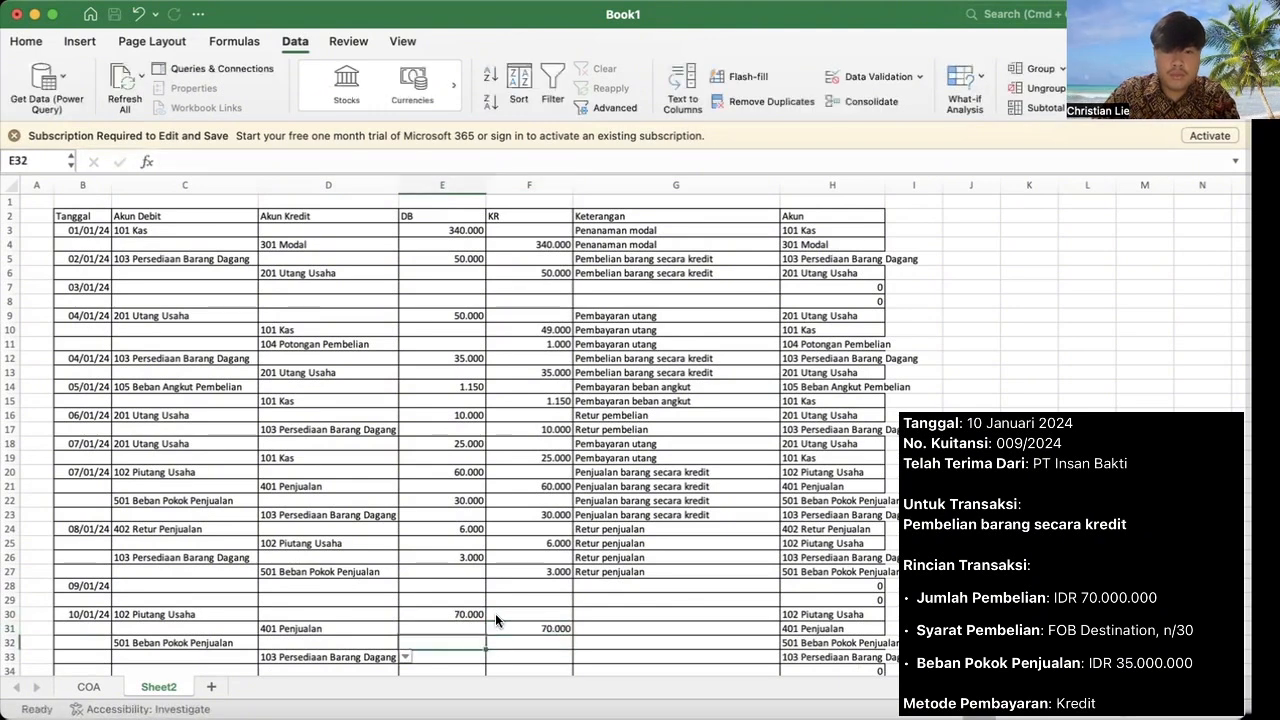
text(35)
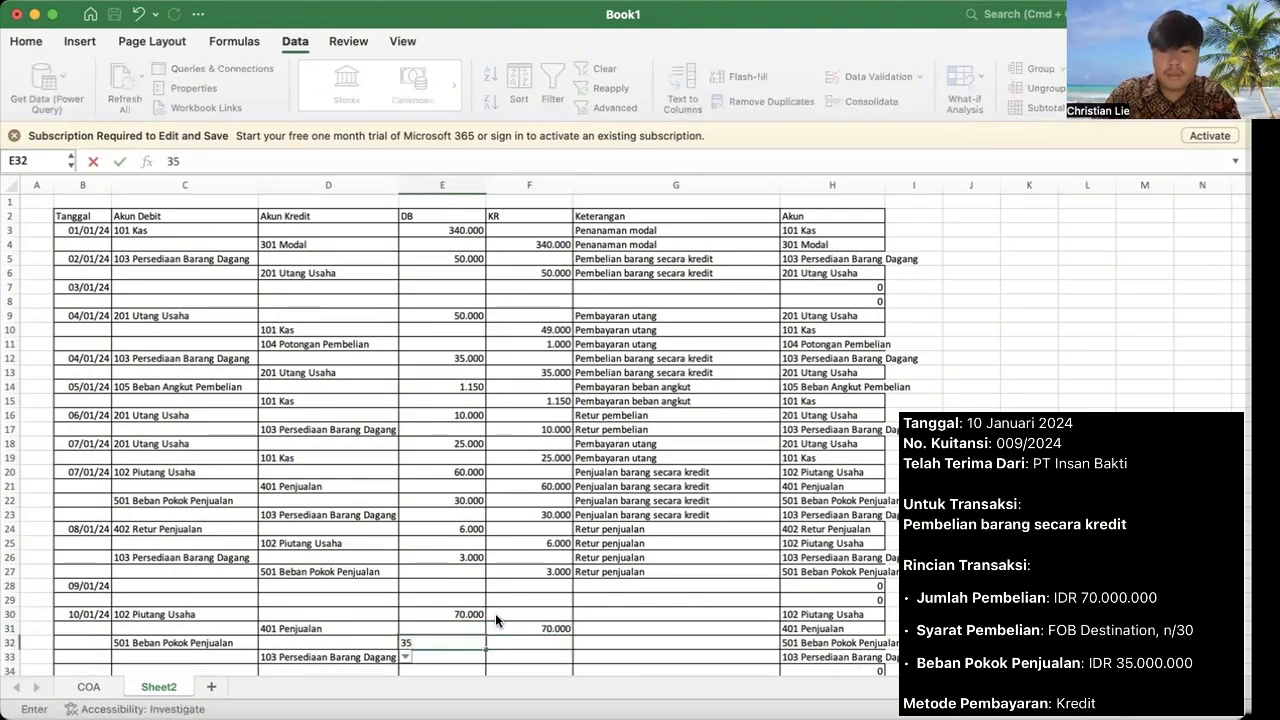
text(.000)
key(Return)
key(Right)
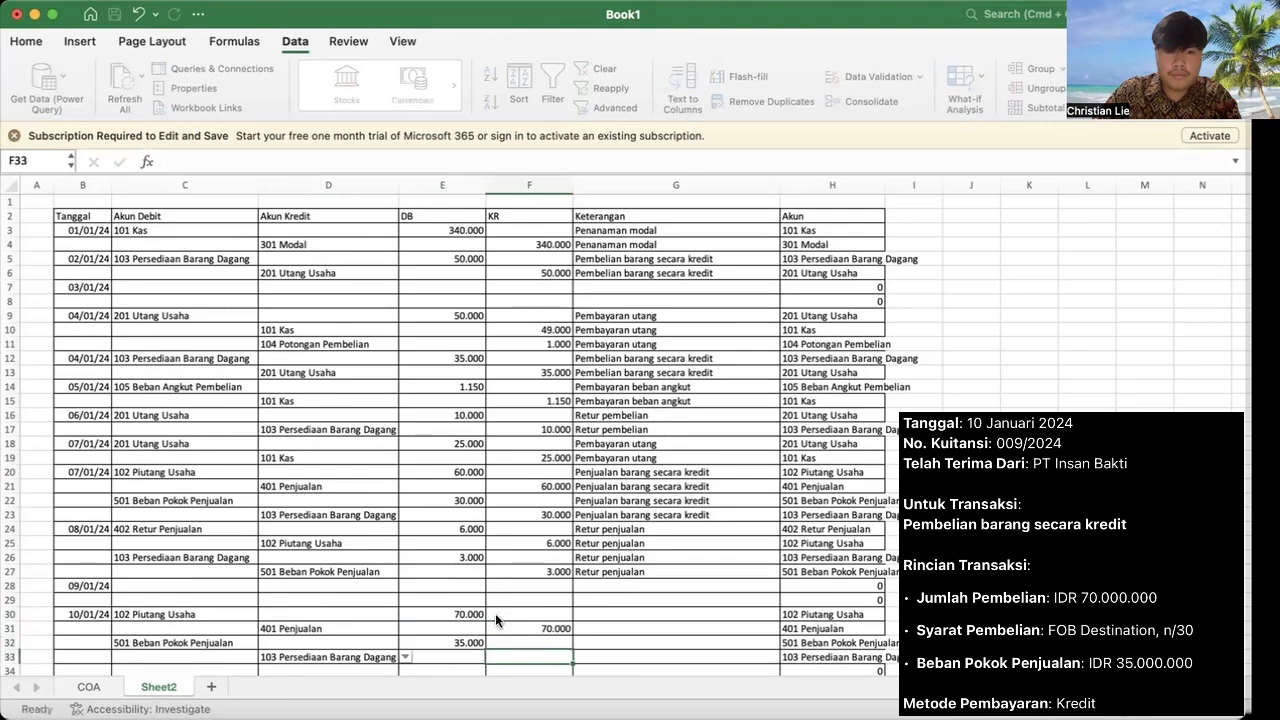
text(35.000)
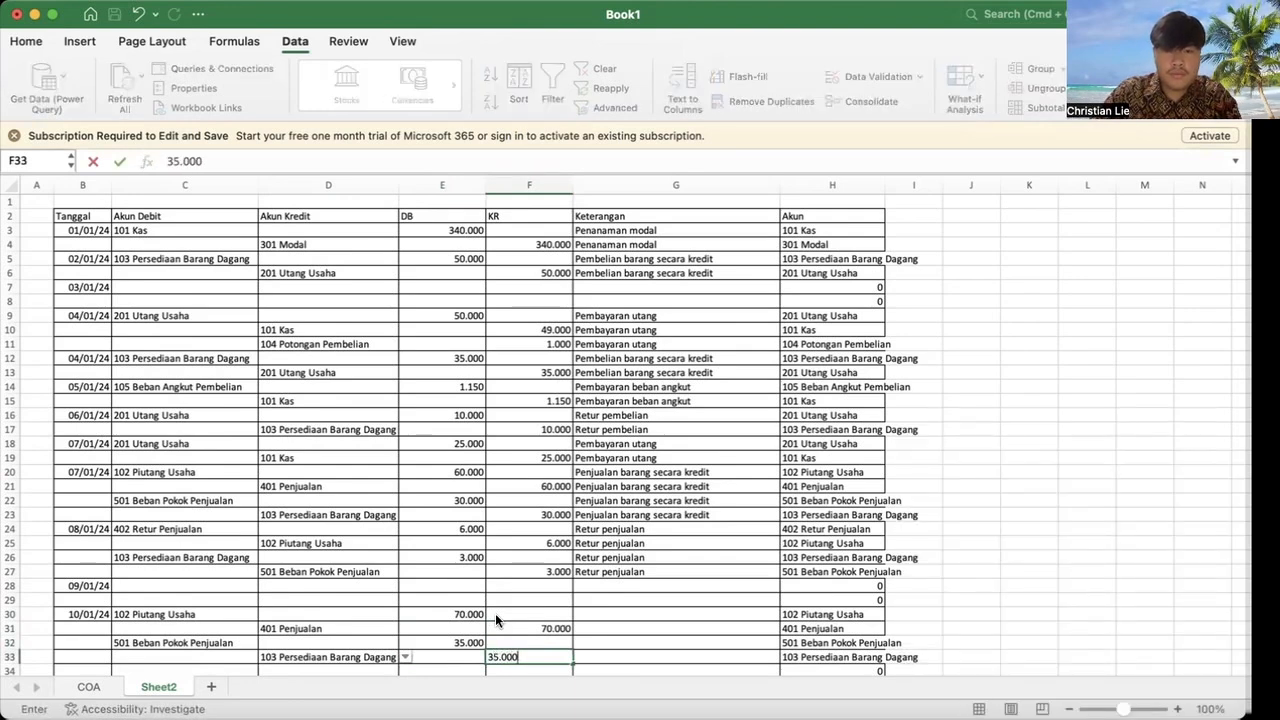
Step: Copy the description "Penjualan barang secara kredit" from G23 to G30 and fill it down to G33
click(587, 615)
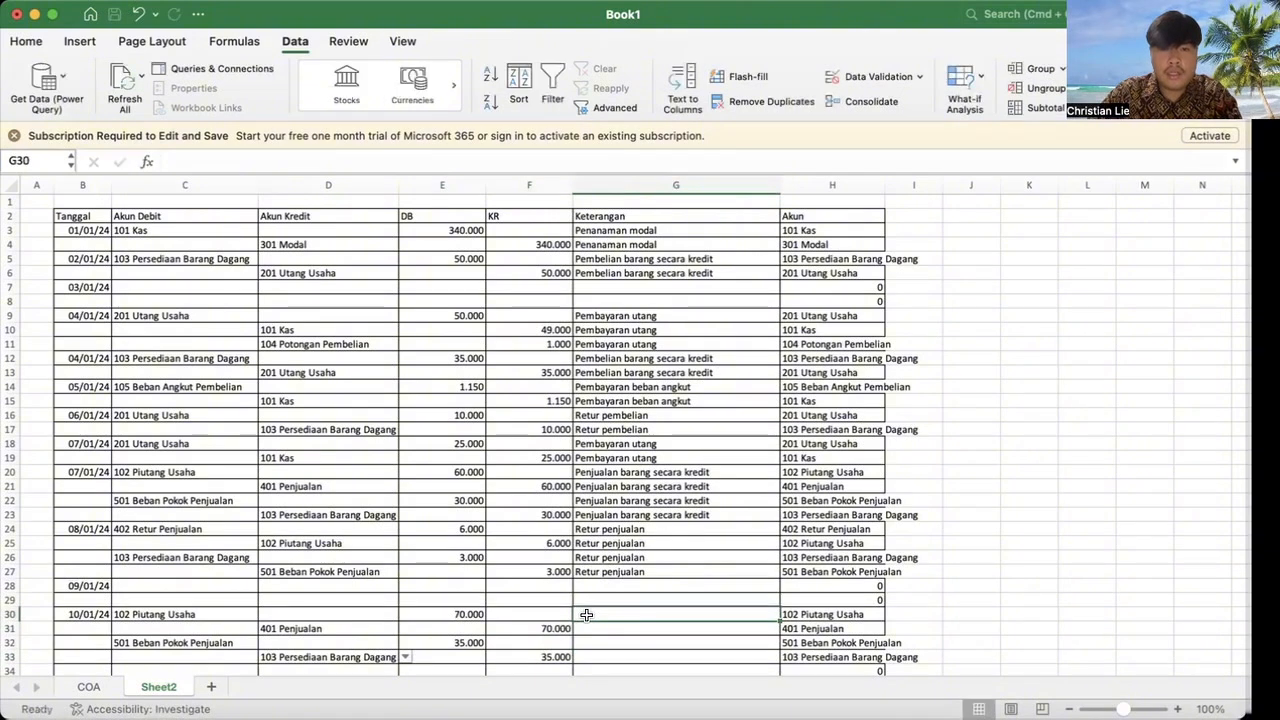
click(666, 515)
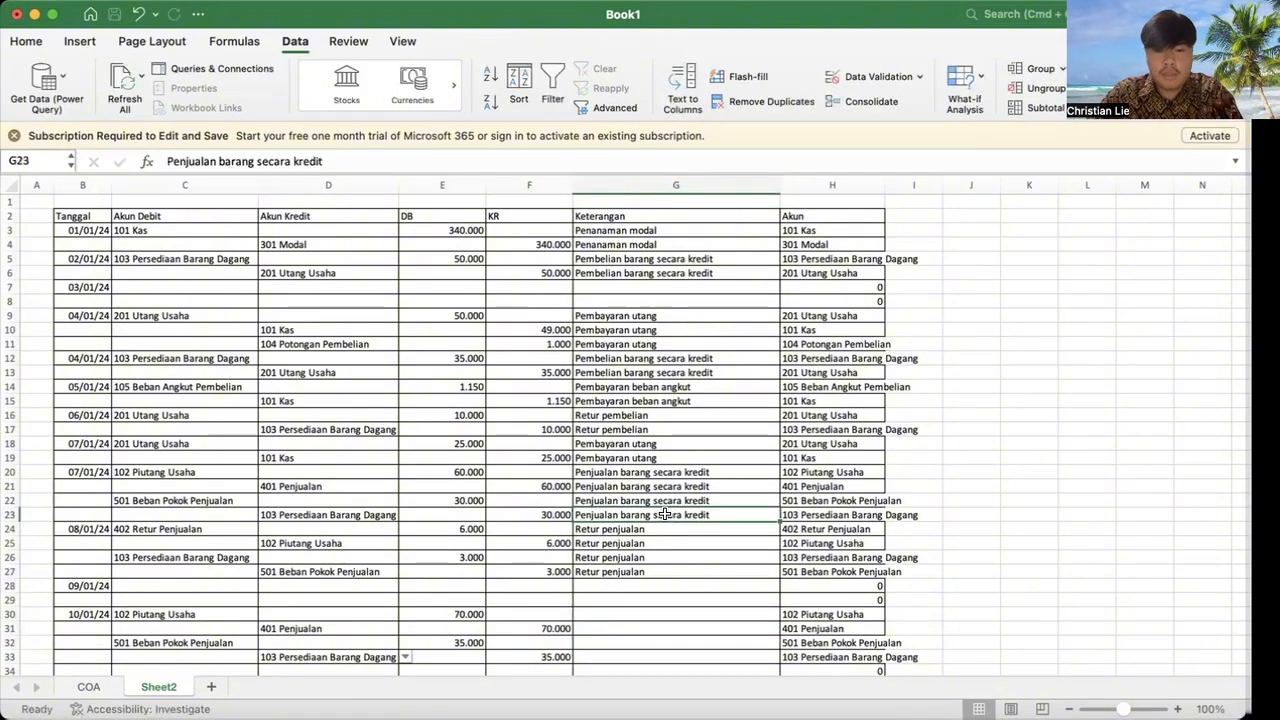
key(super+c)
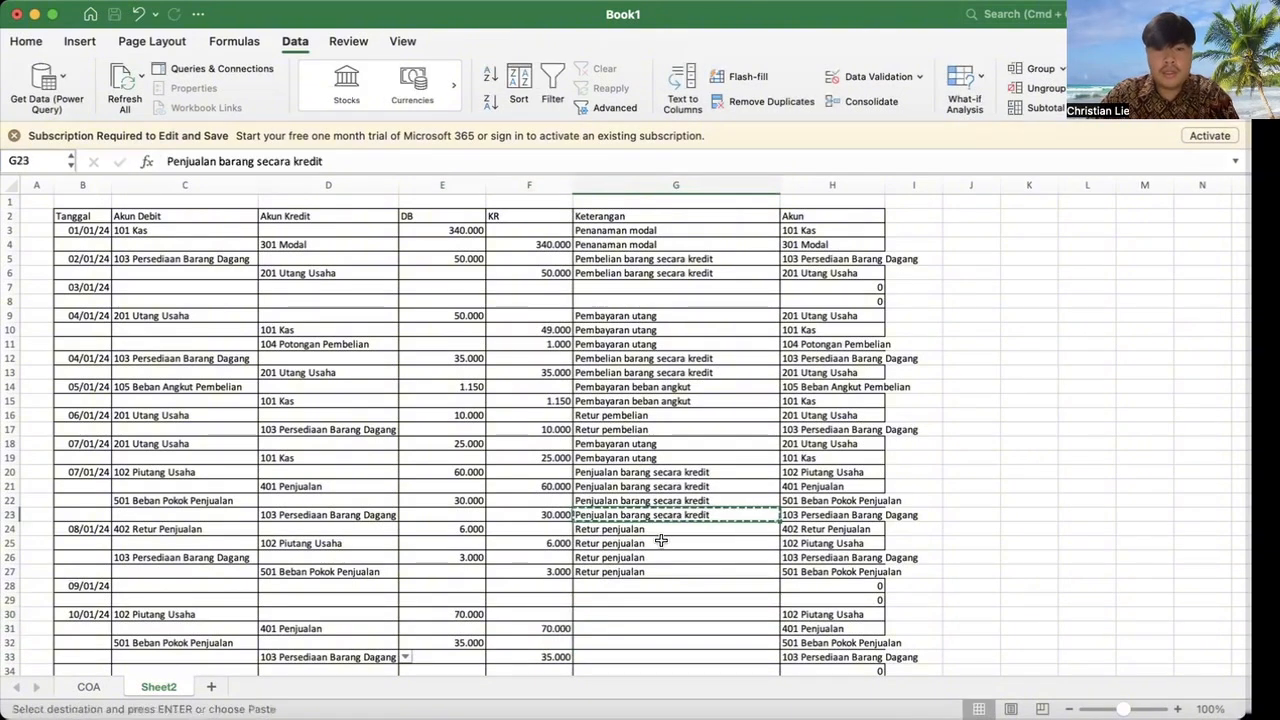
click(613, 617)
key(super+v)
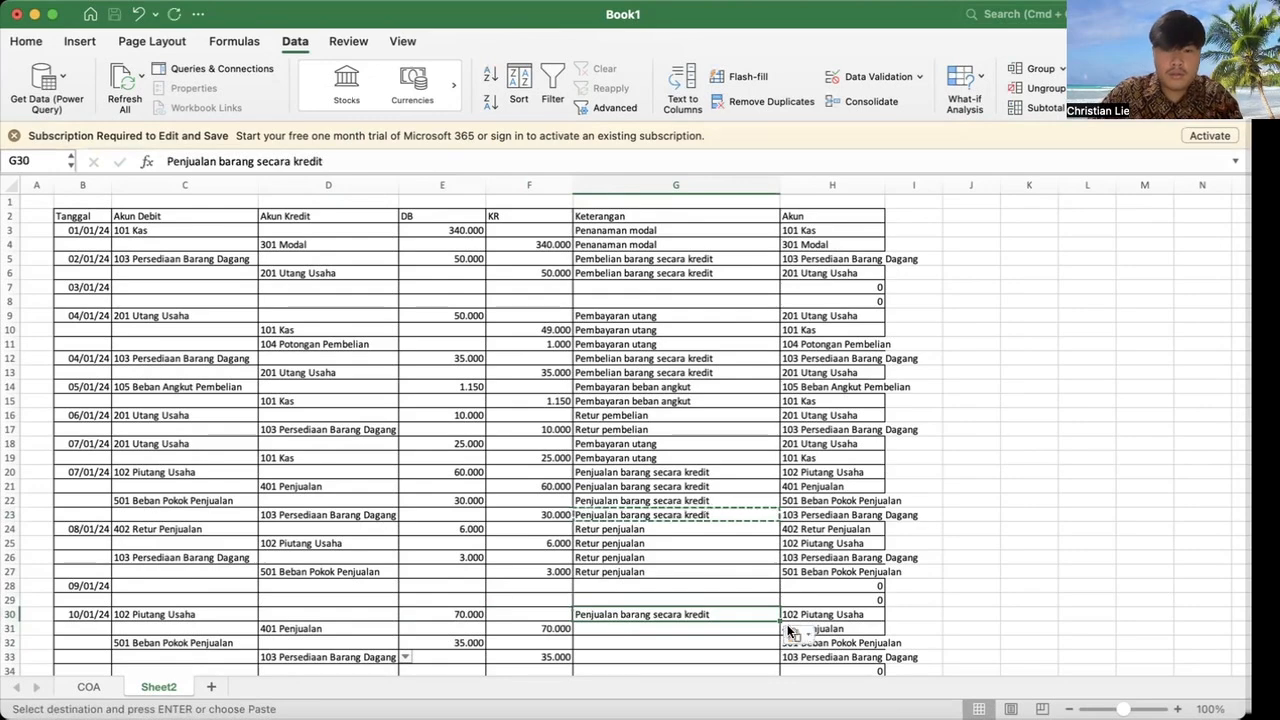
drag(778, 620, 773, 660)
Step: Enter the transaction date 11/01/24 in B35, leaving row 34 empty
key(Down)
key(Down)
key(Down)
key(Down)
key(Down)
key(Down)
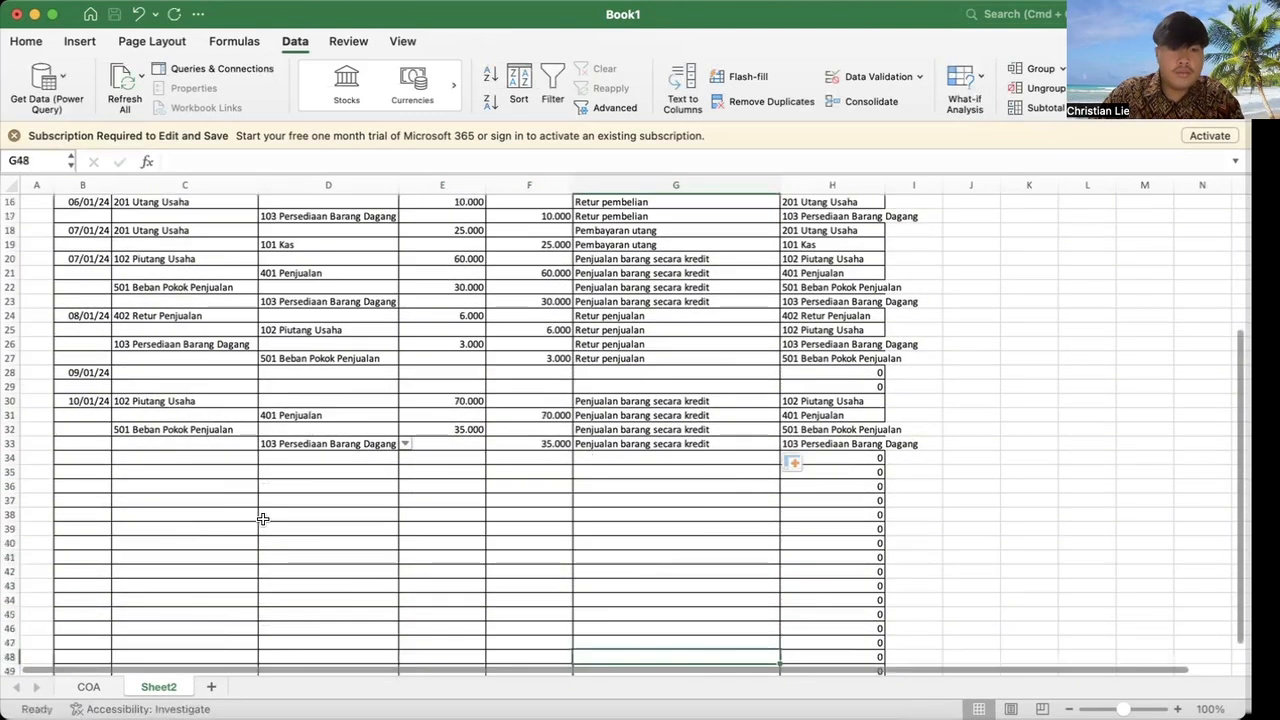
click(81, 472)
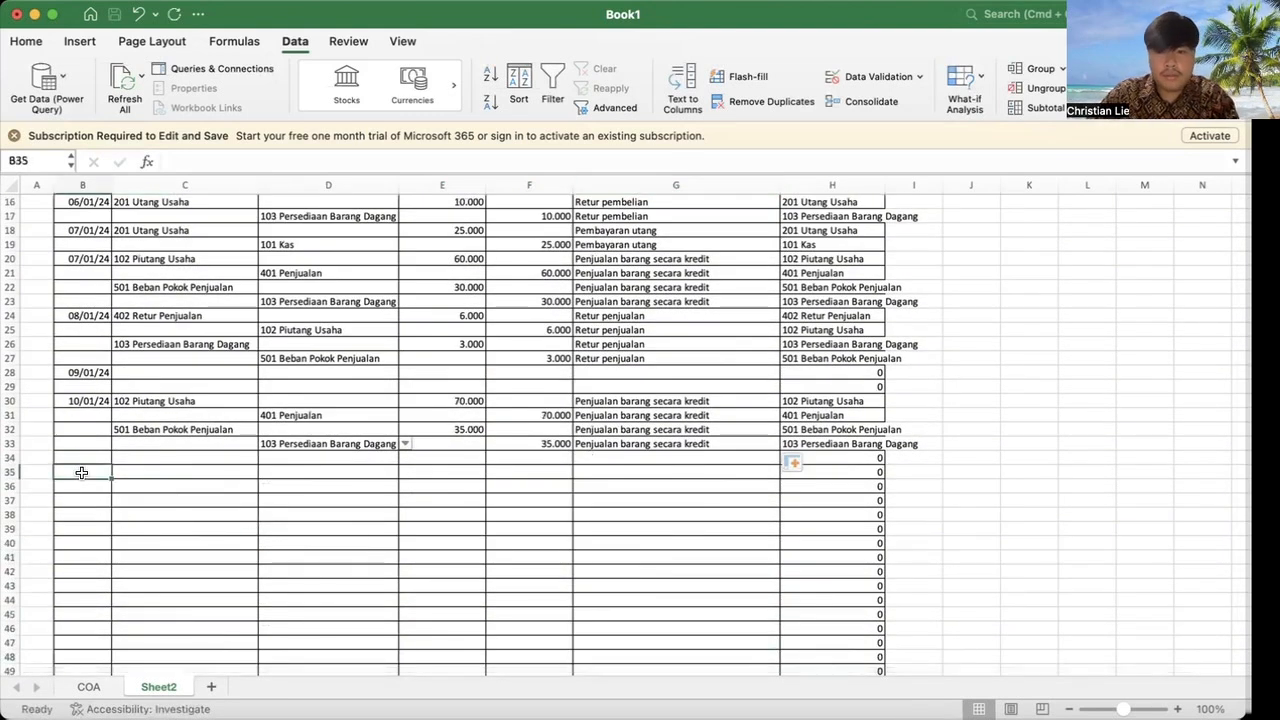
text(11)
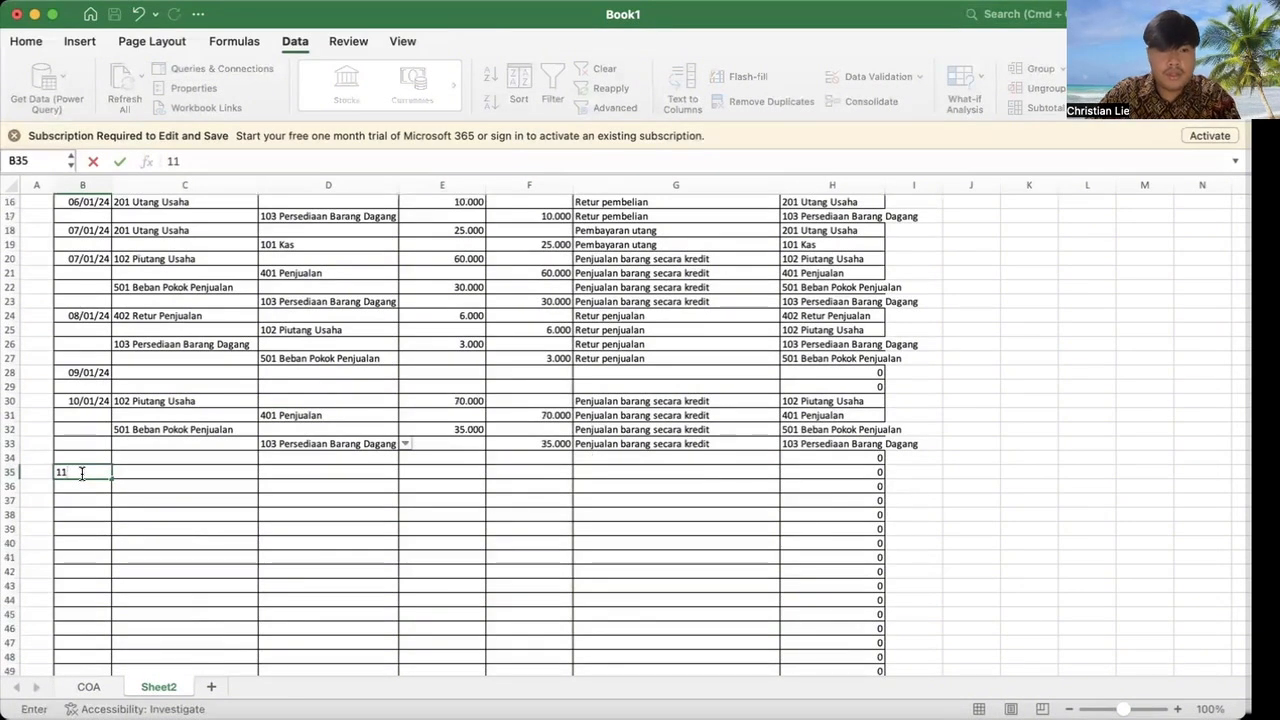
text(/)
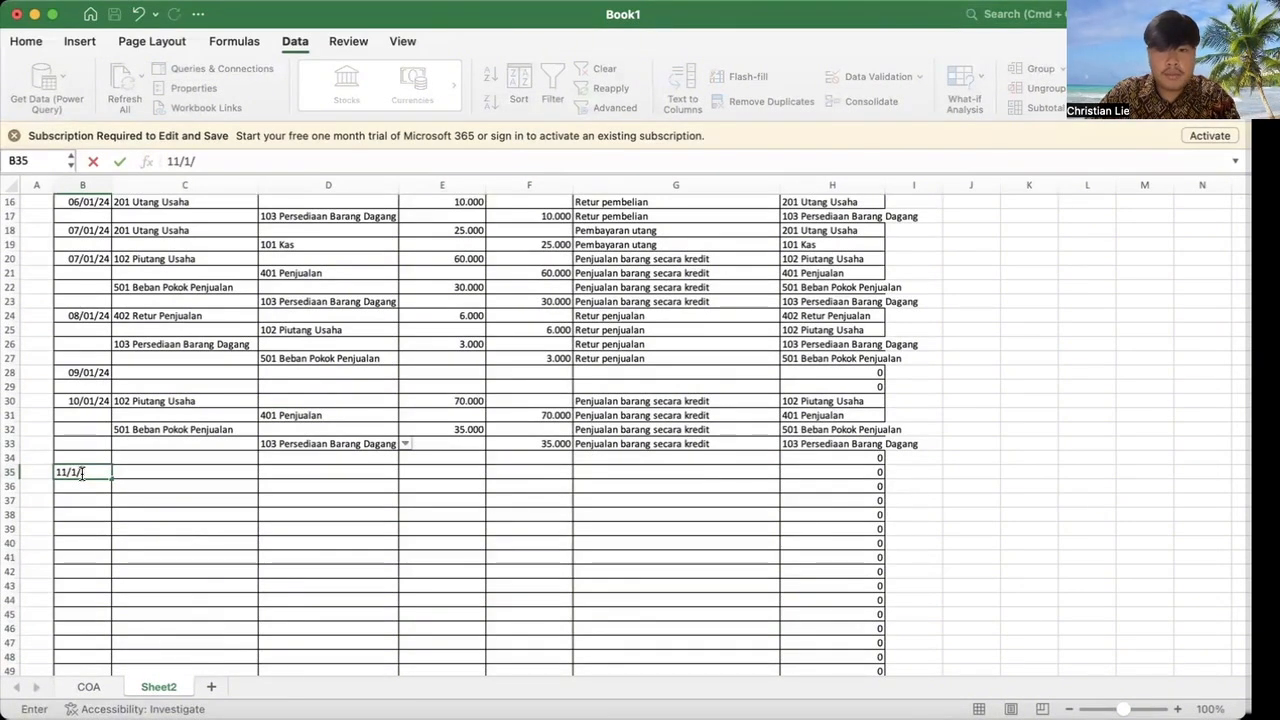
text(01/24)
key(Tab)
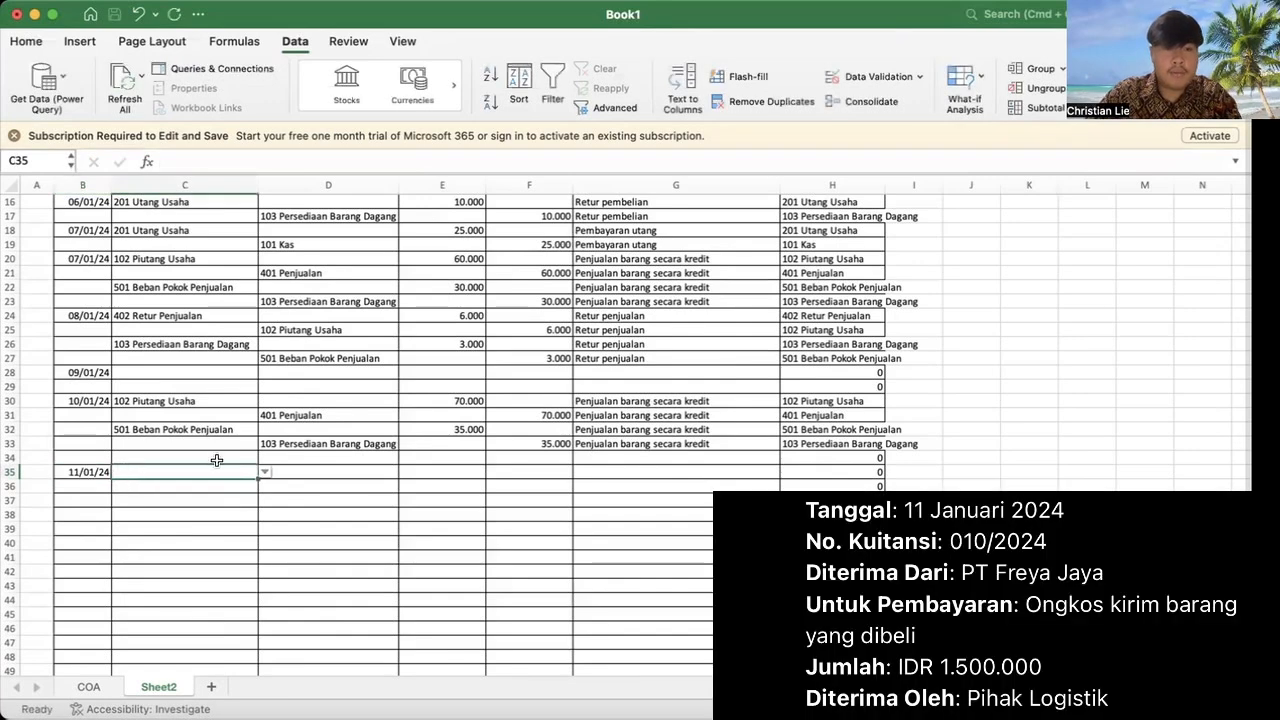
Step: Choose 105 Beban Angkut Pembelian as the debit account in C35 and 101 Kas as the credit account in D36
text(be)
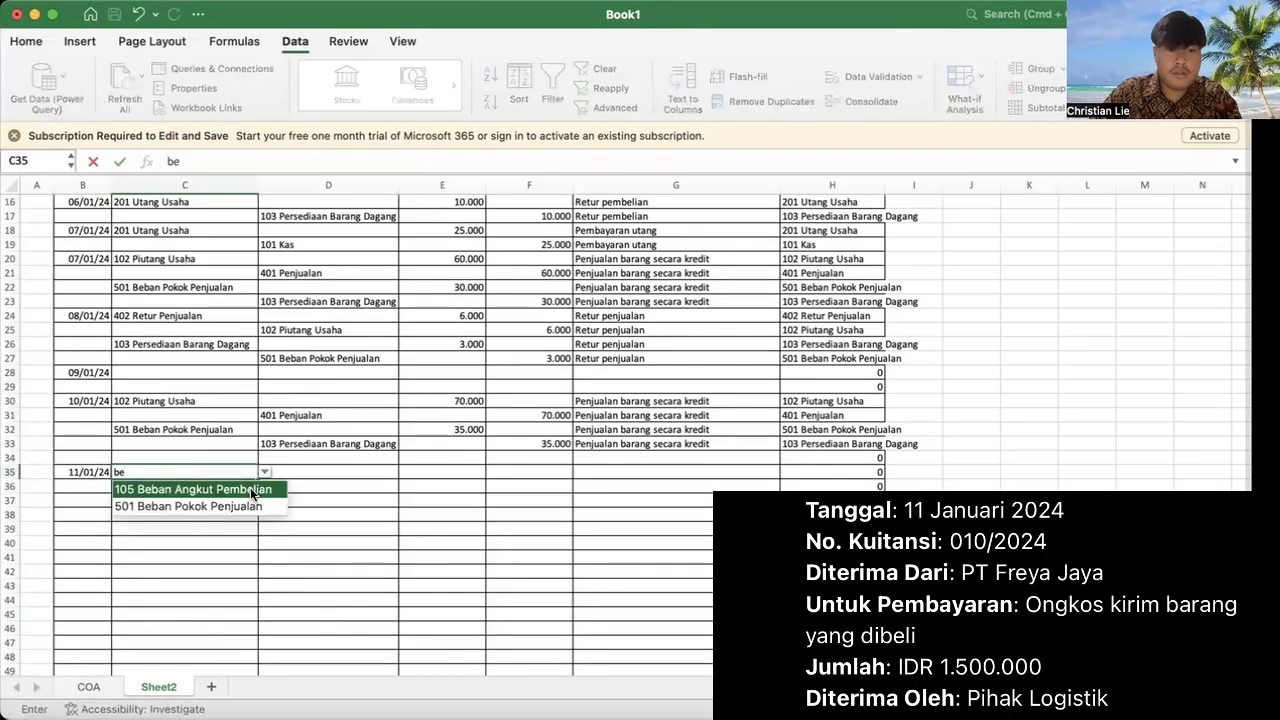
click(250, 489)
key(Down)
key(Right)
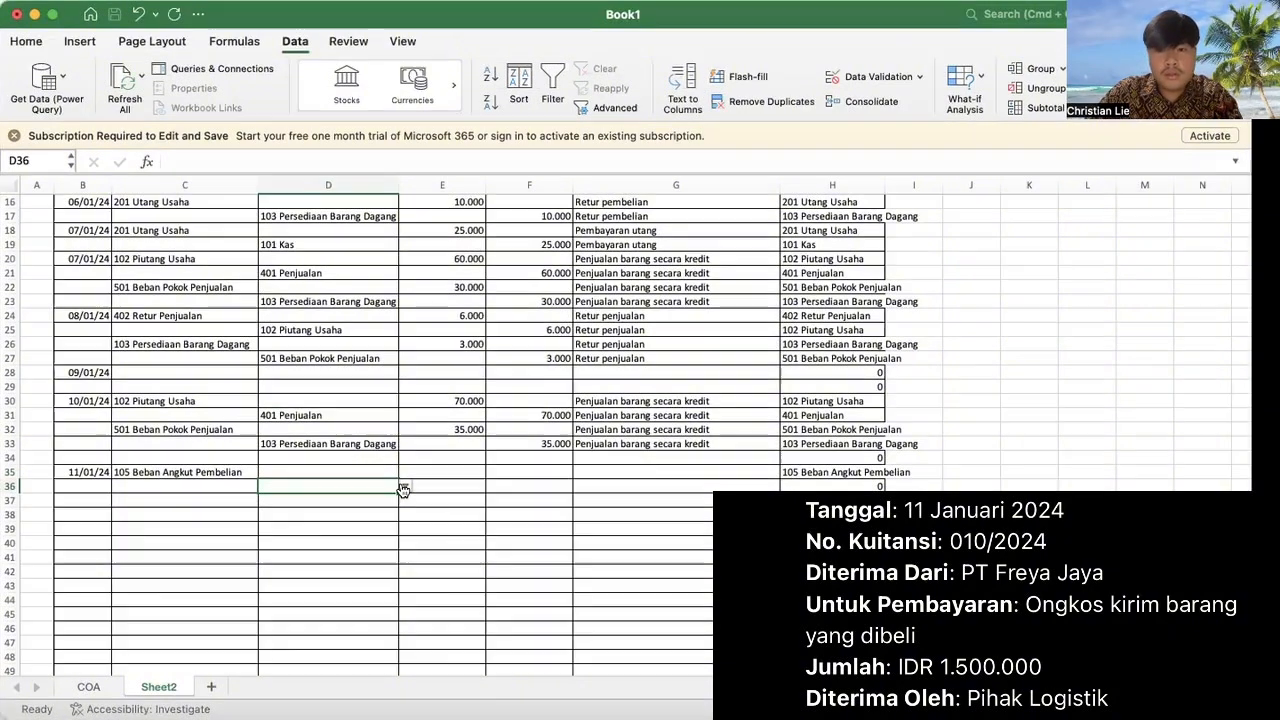
key(alt+Down)
click(381, 508)
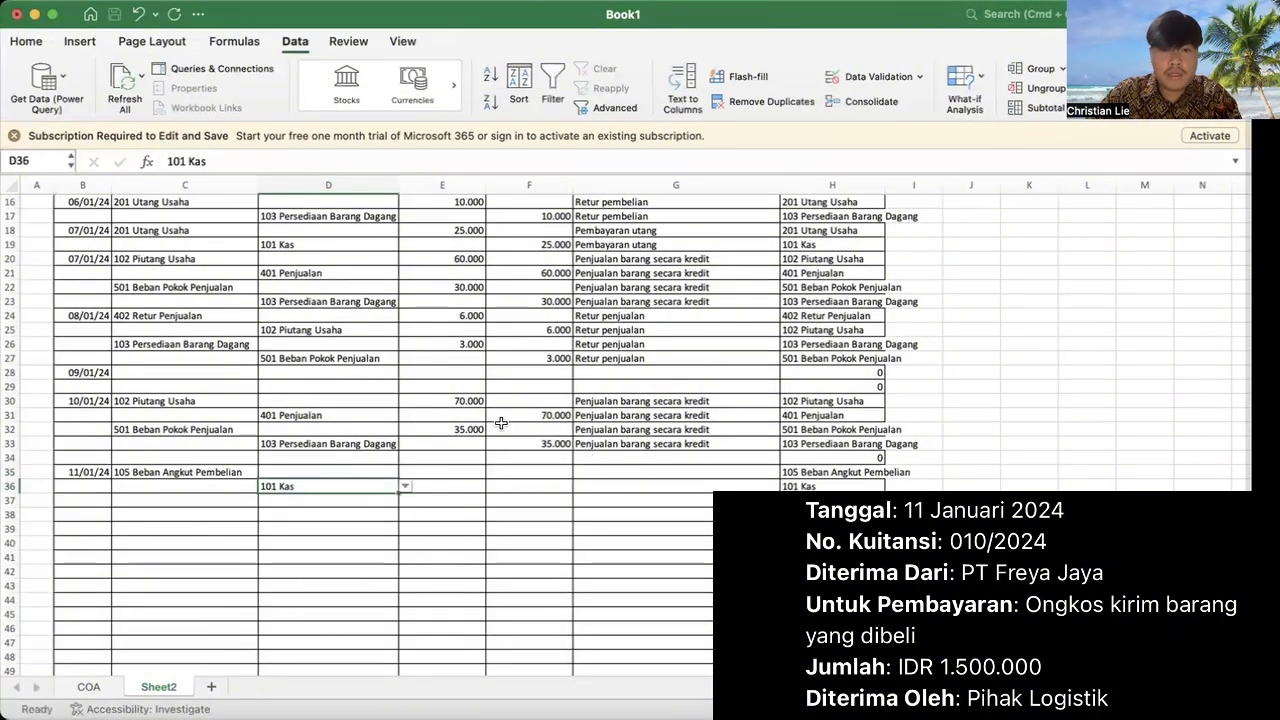
Step: Enter 1.500 as the debit for 105 Beban Angkut Pembelian in E35 and as the credit for 101 Kas in F36
click(446, 471)
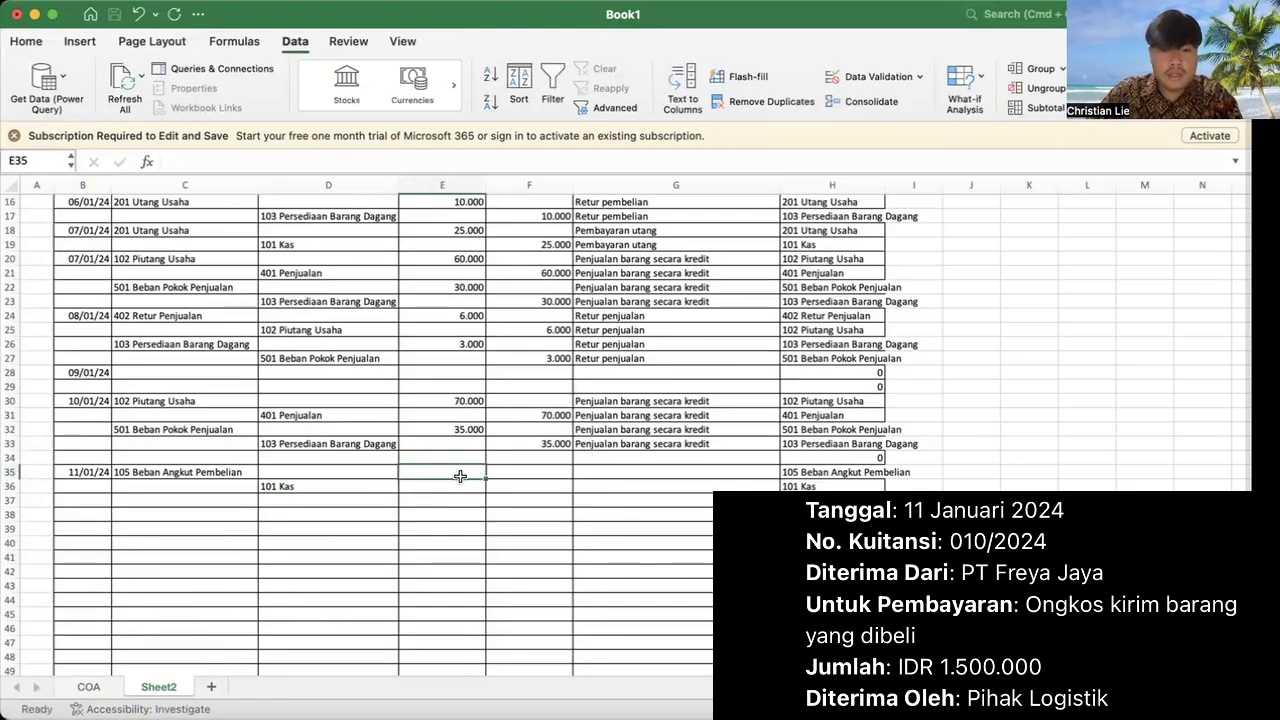
text(1.500)
key(Return)
key(Right)
text(1.500)
key(Right)
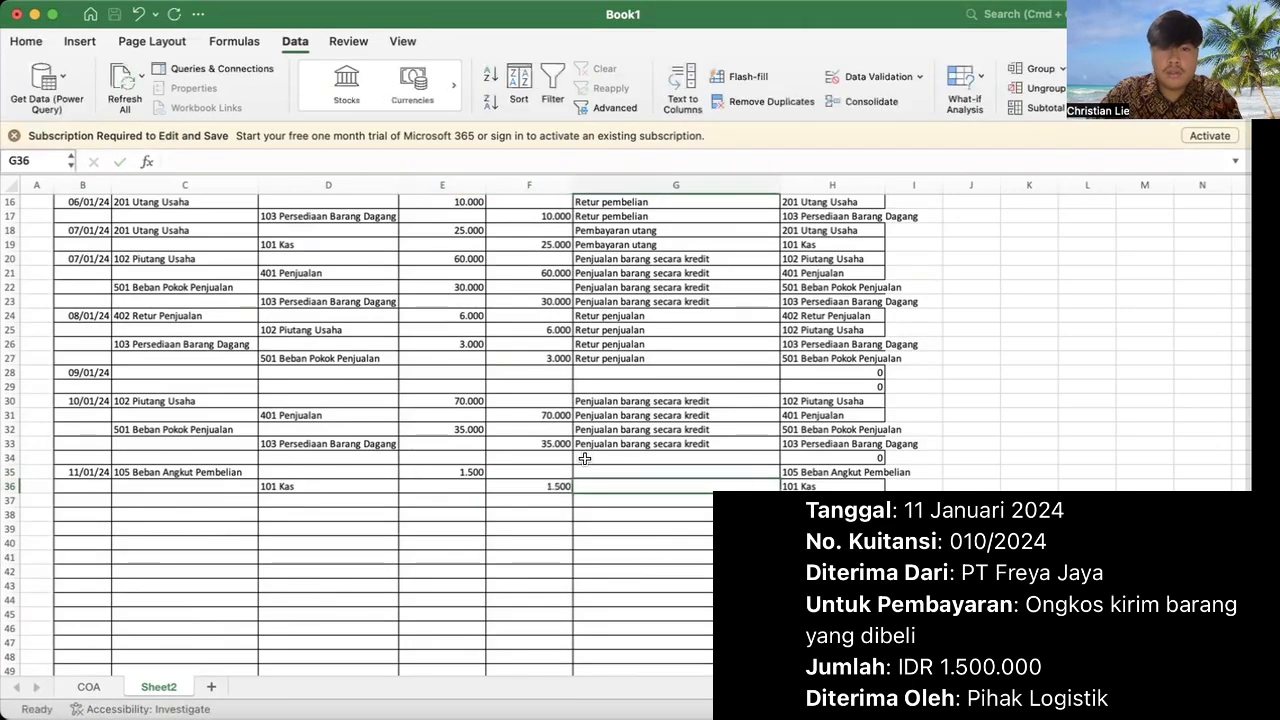
Step: Enter the description "Pembayaran beban angkut" in G35 and fill it down to G36
click(588, 471)
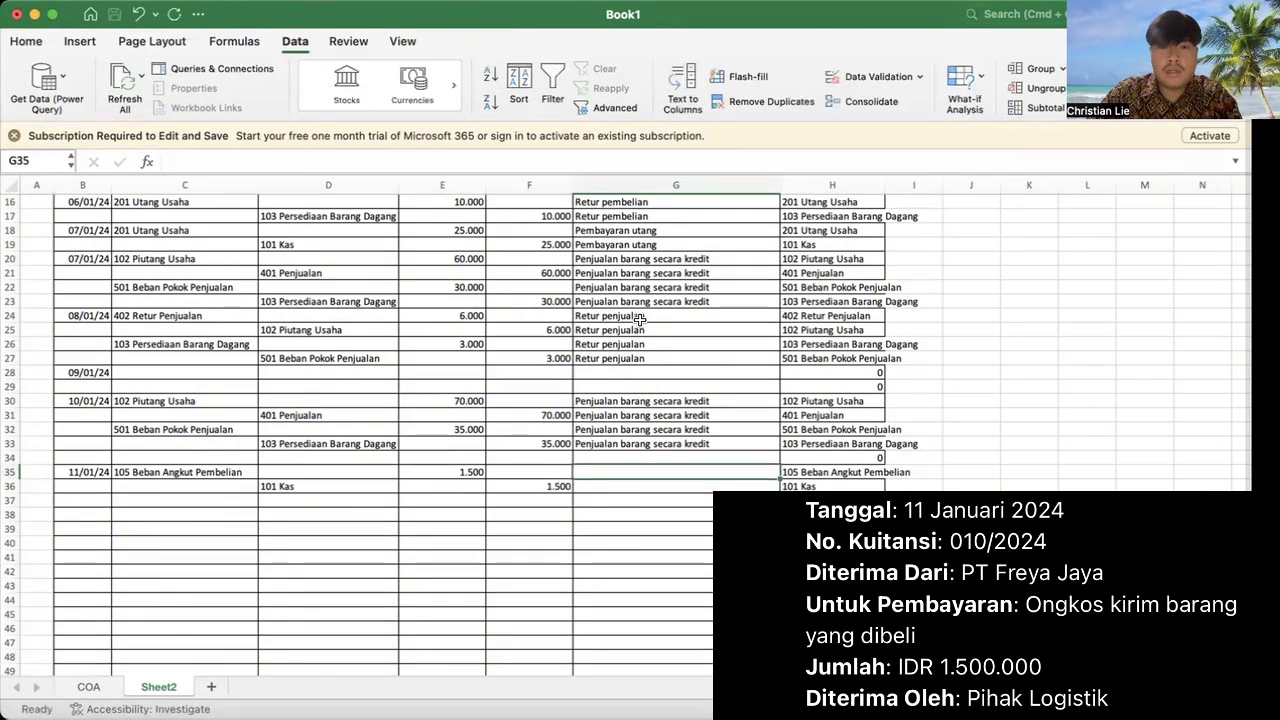
text(p)
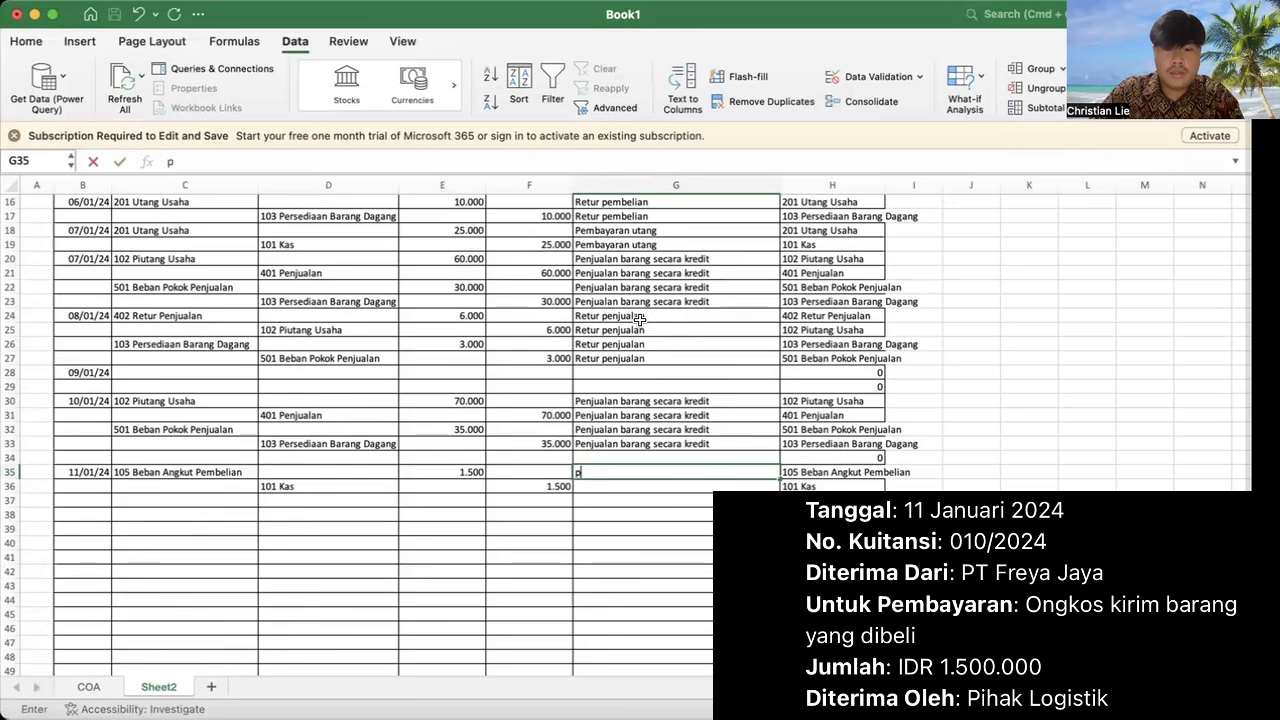
text(embayaran beban angkut)
key(Return)
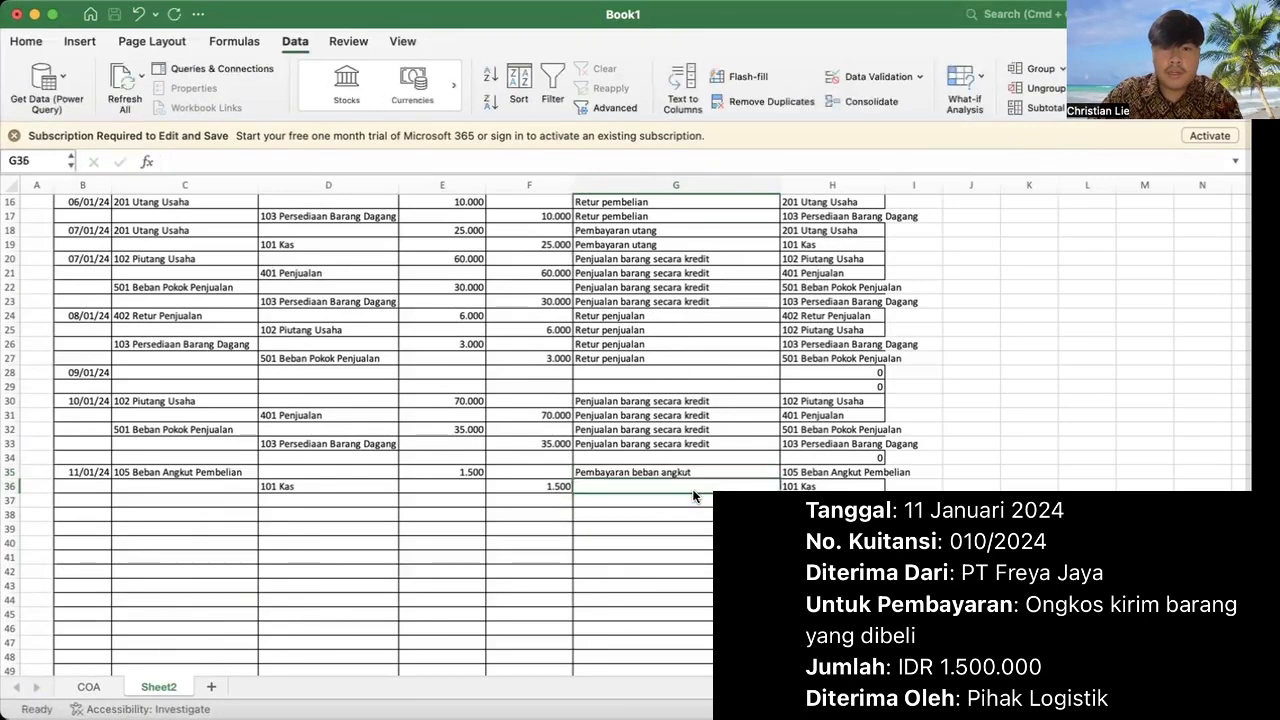
click(754, 473)
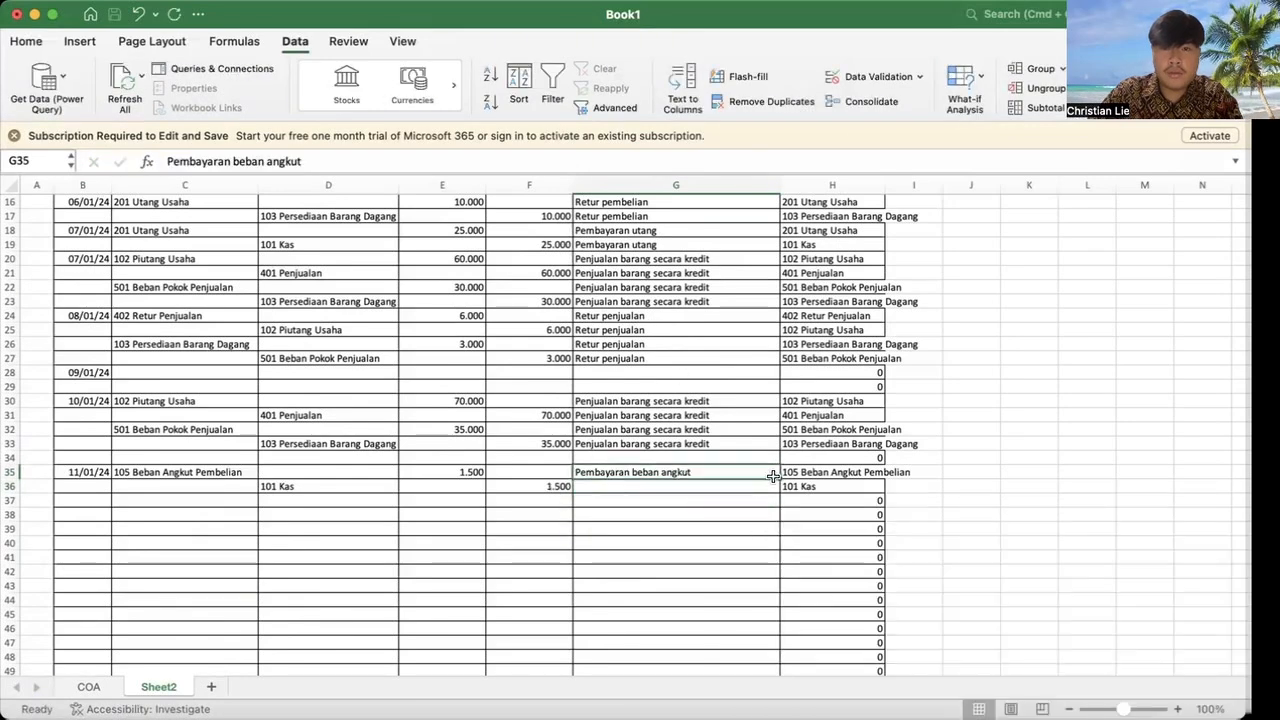
drag(778, 480, 778, 487)
Step: Enter the transaction date 13/01/24 in B37
click(95, 503)
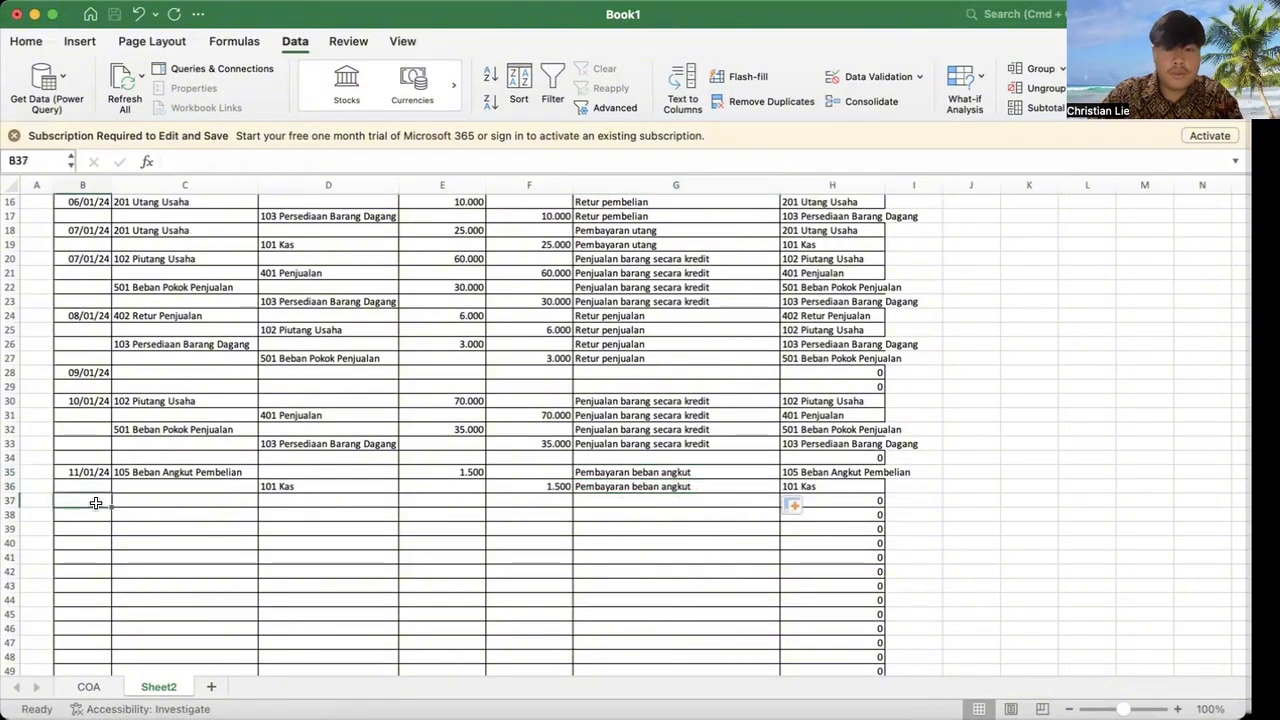
text(13/1/1)
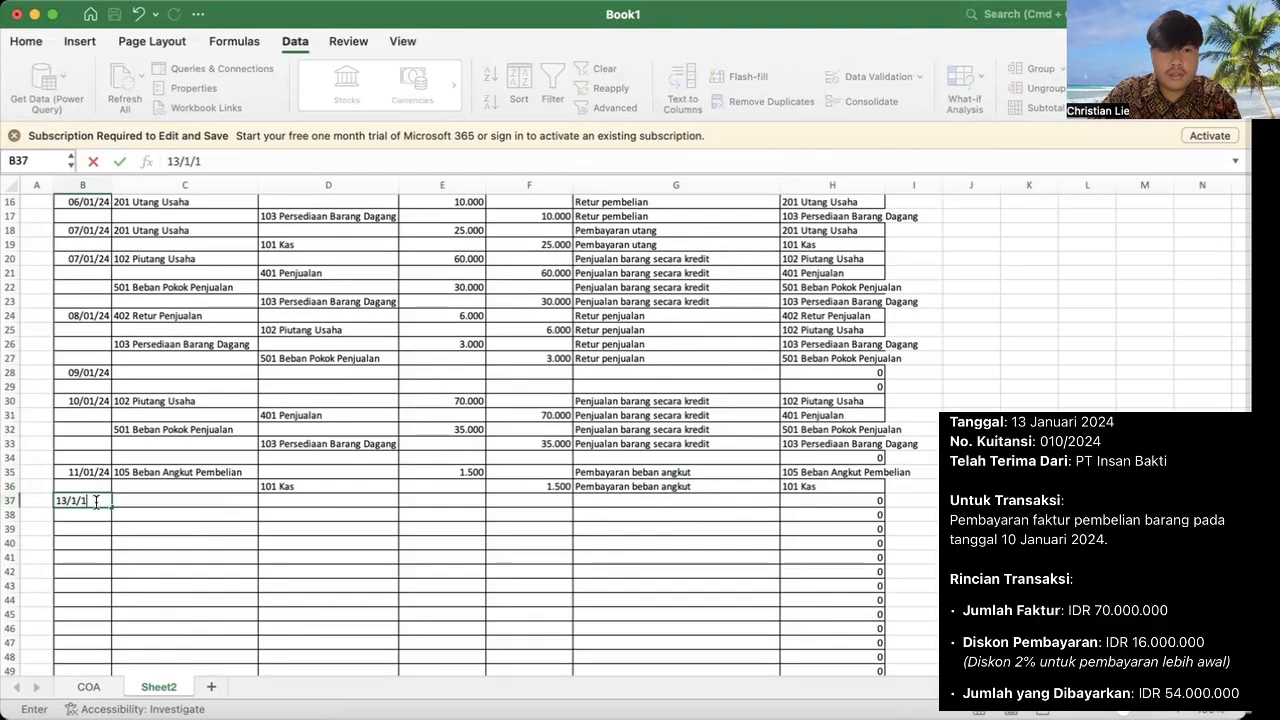
key(BackSpace)
text(24)
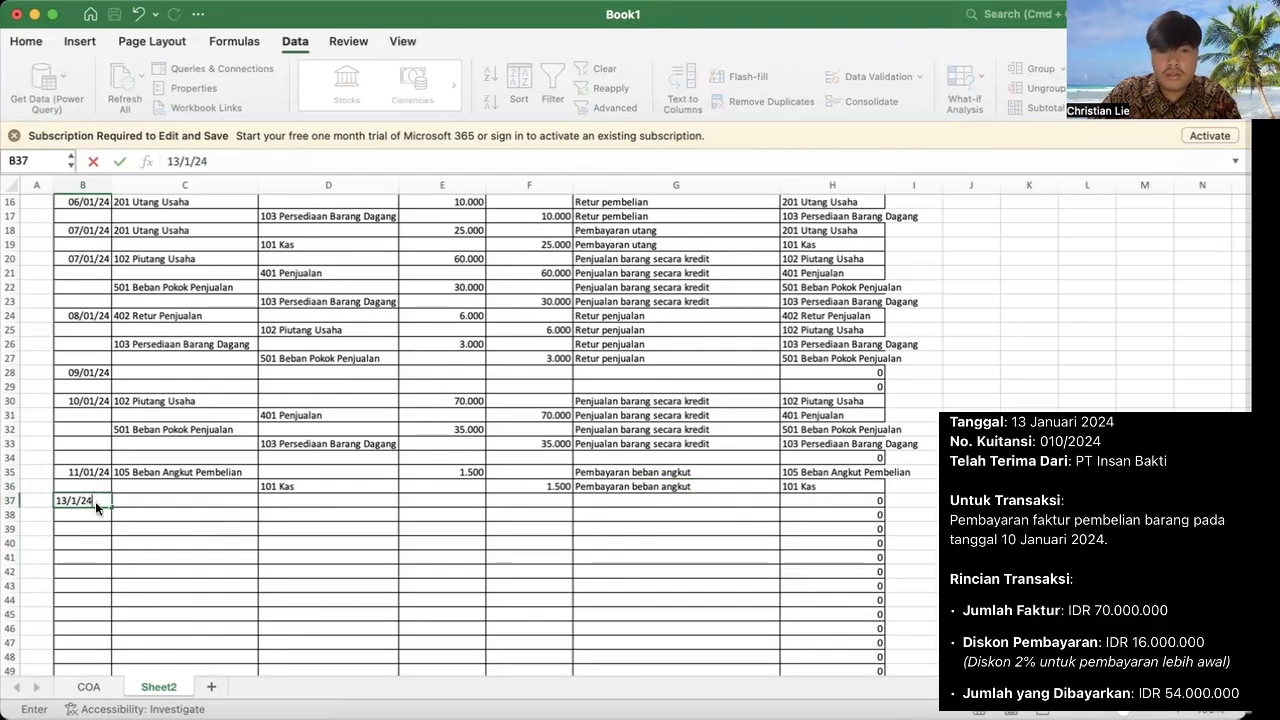
key(Tab)
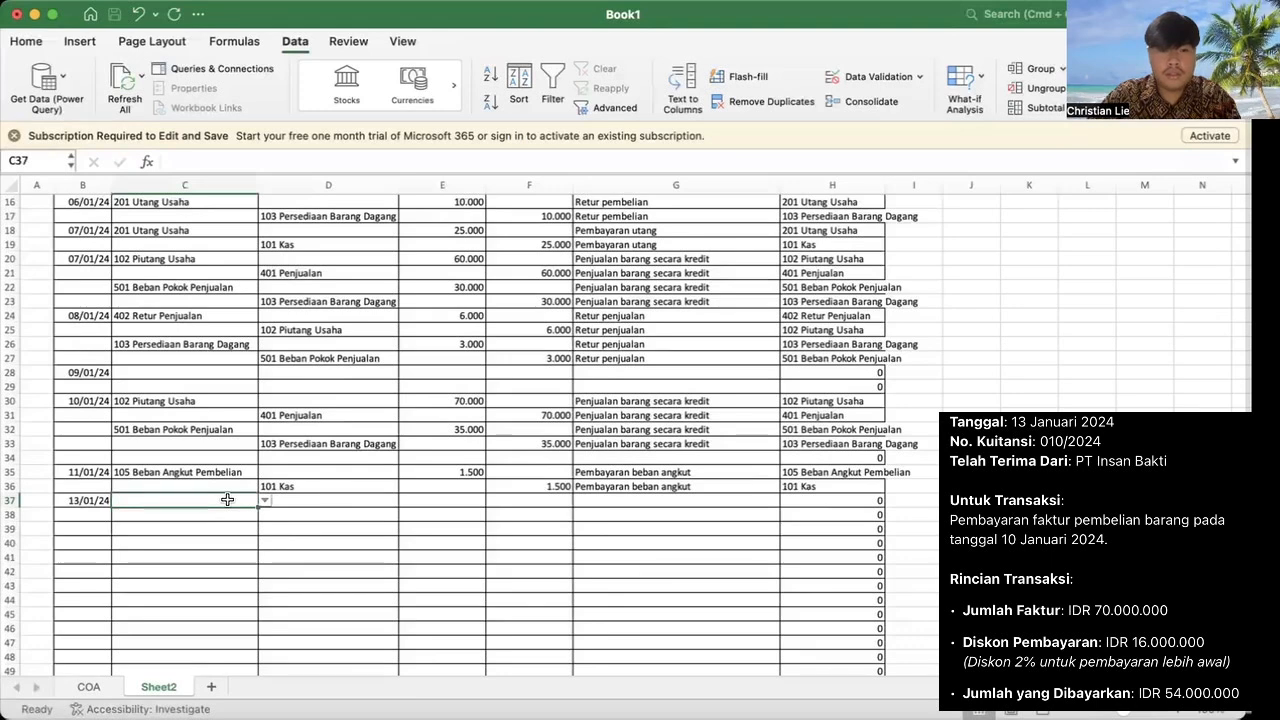
Step: Choose 101 Kas as the debit account in C37 and 102 Piutang Usaha as the credit account in D38
text(k)
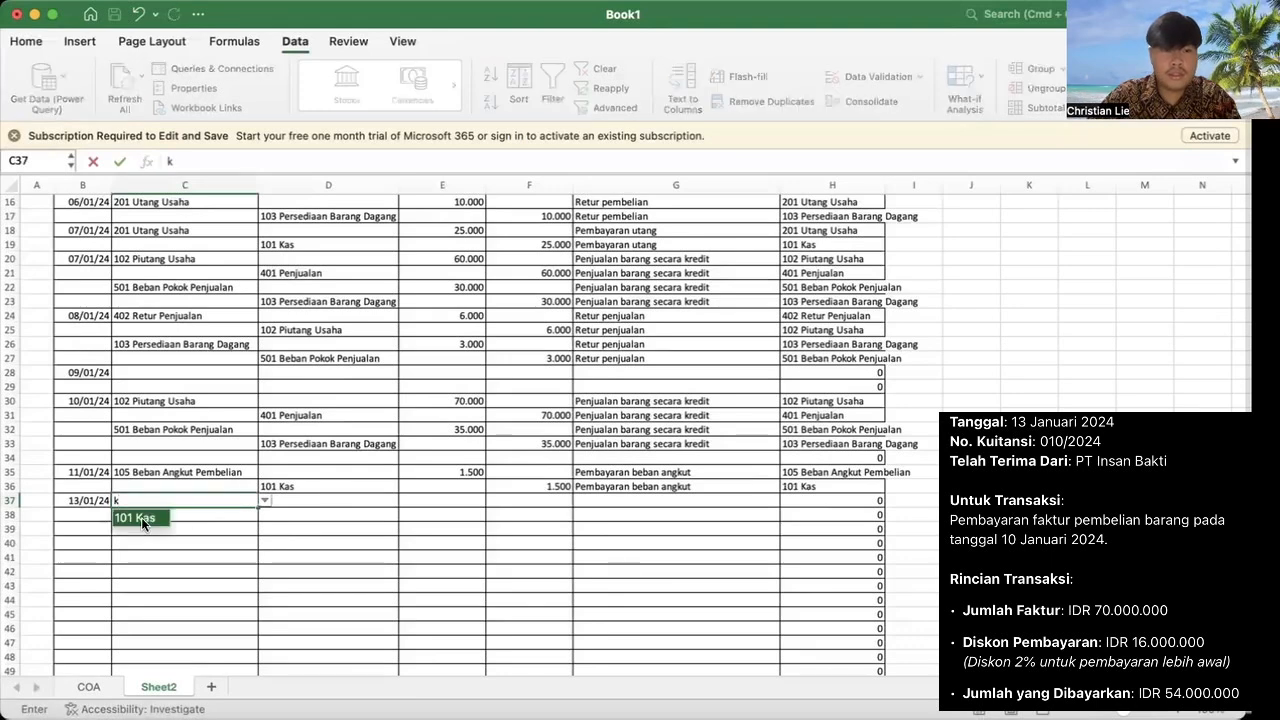
click(268, 515)
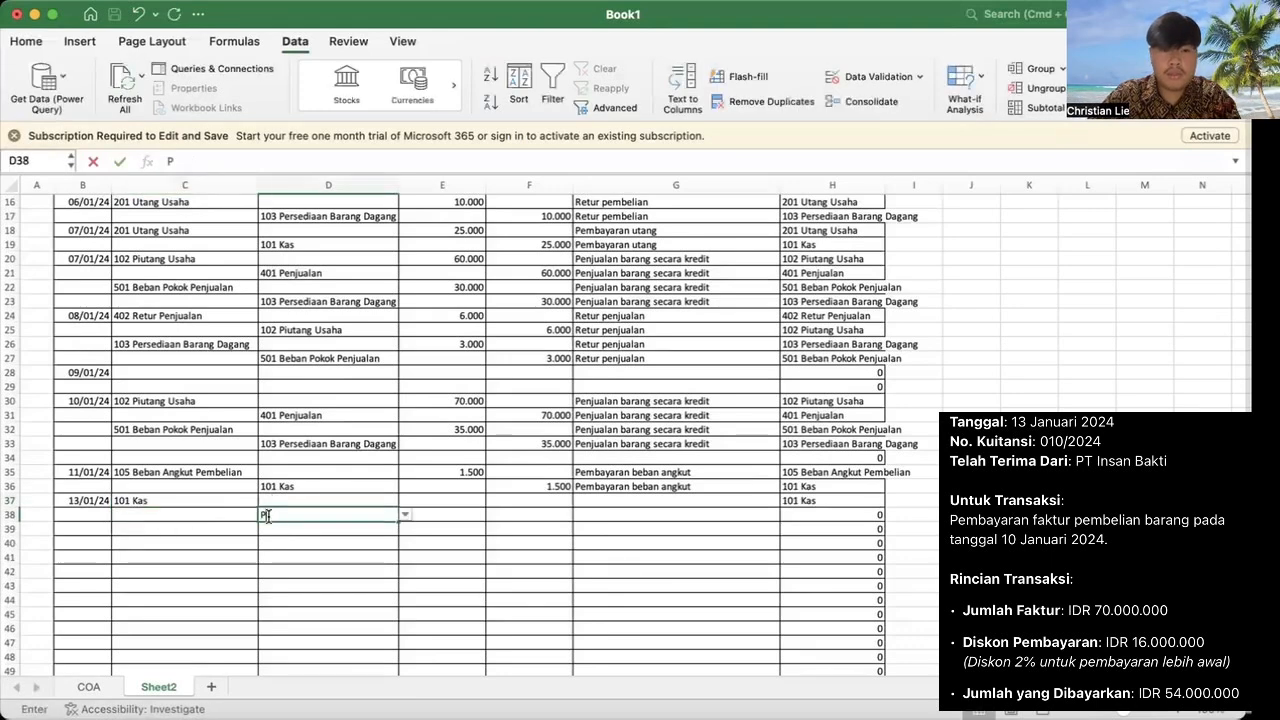
text(P)
click(294, 533)
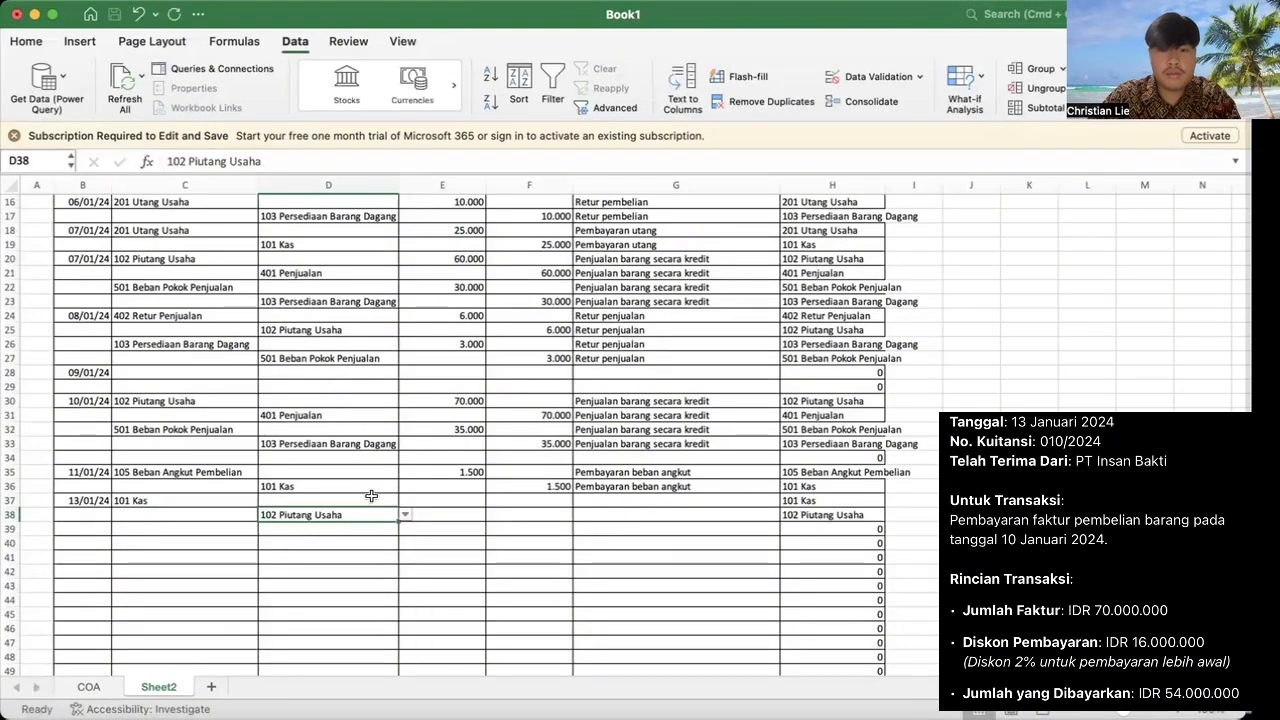
Step: Enter 54.000 as the debit for 101 Kas in E37 and as the credit for 102 Piutang Usaha in F38
click(418, 500)
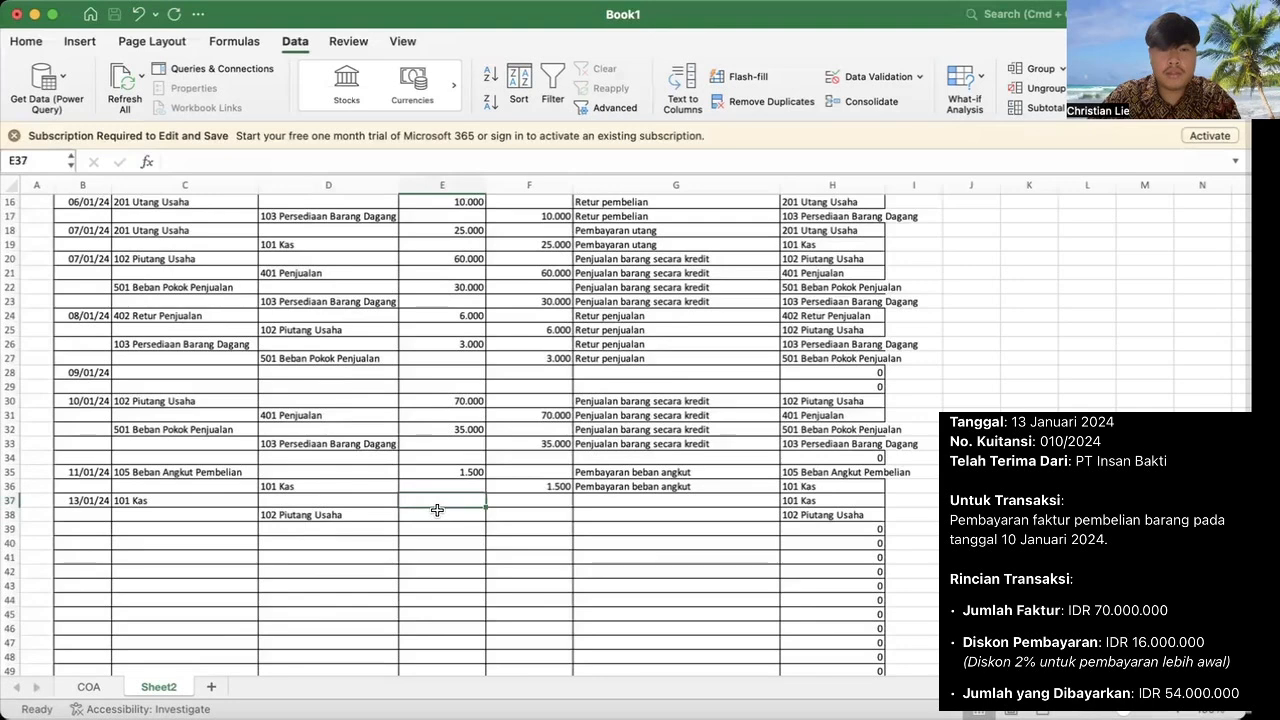
text(5)
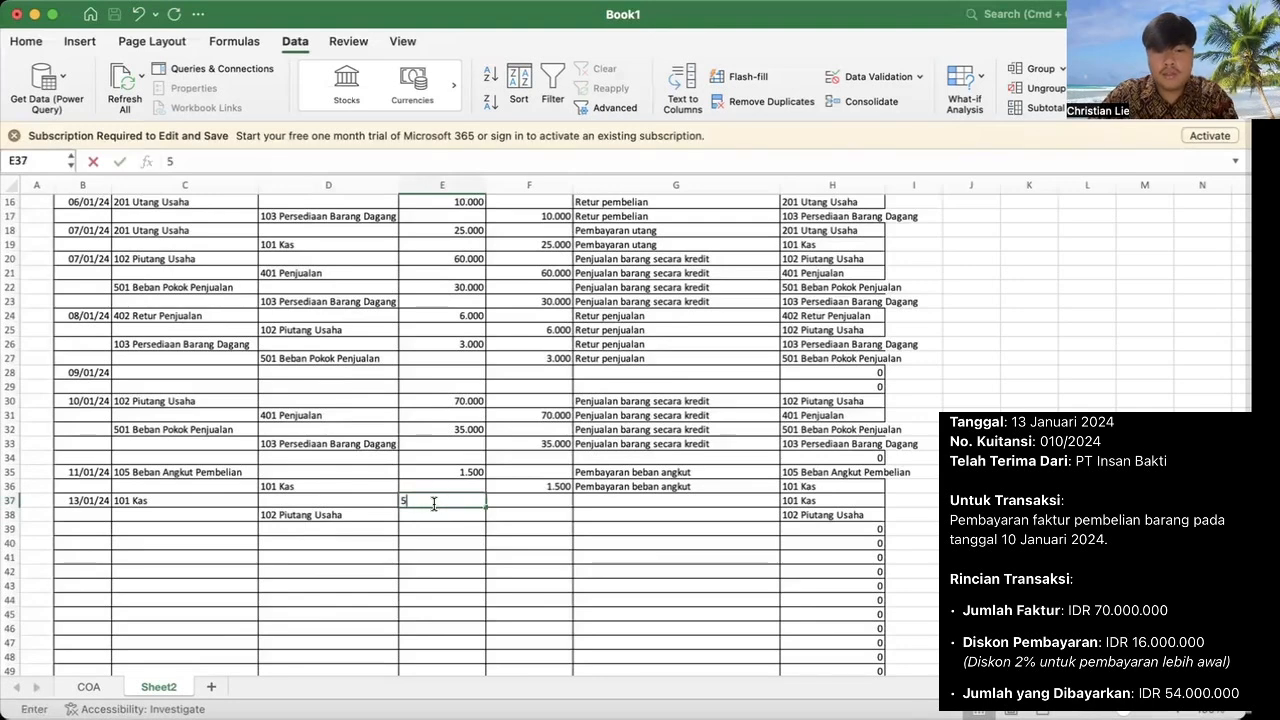
text(4.000)
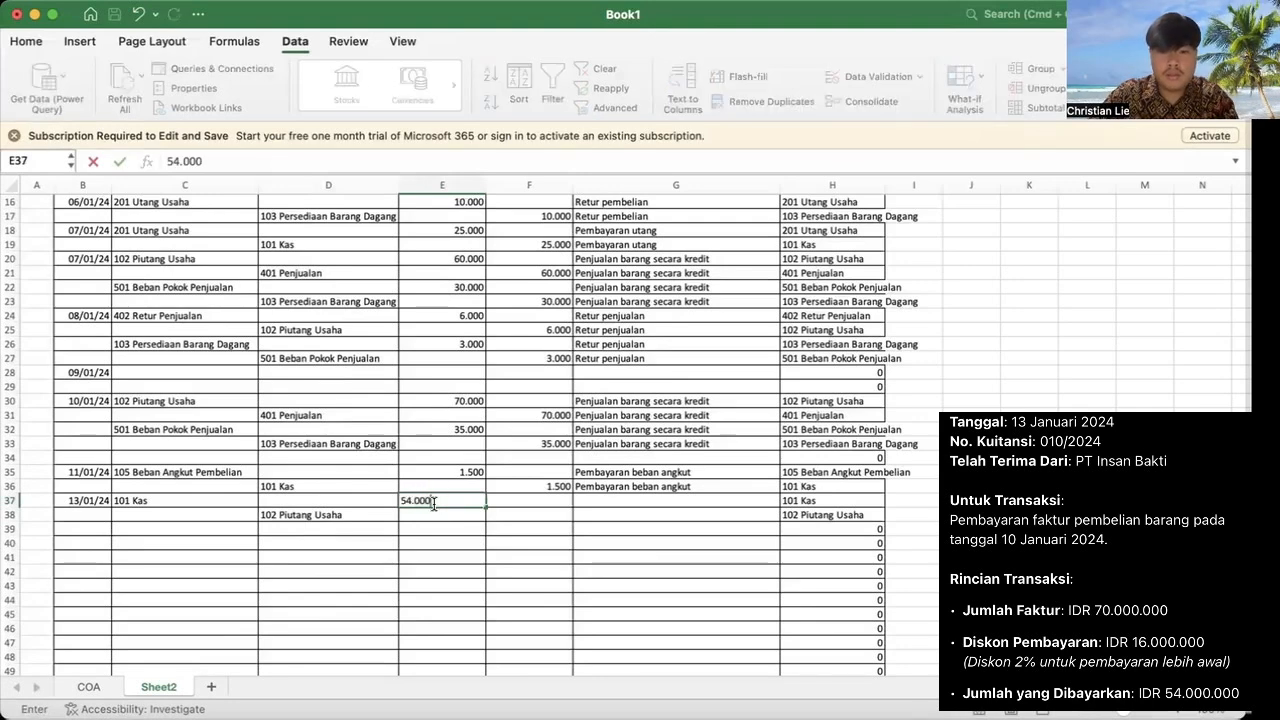
click(505, 515)
text(54.000)
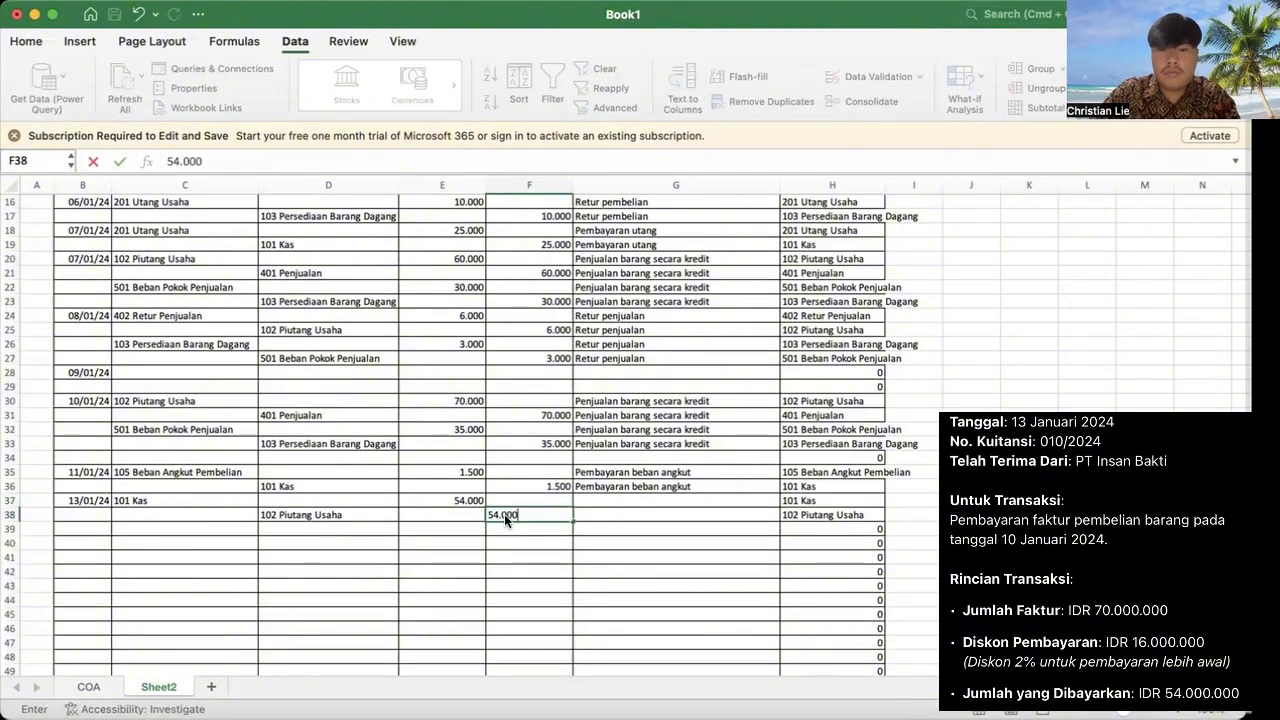
key(Tab)
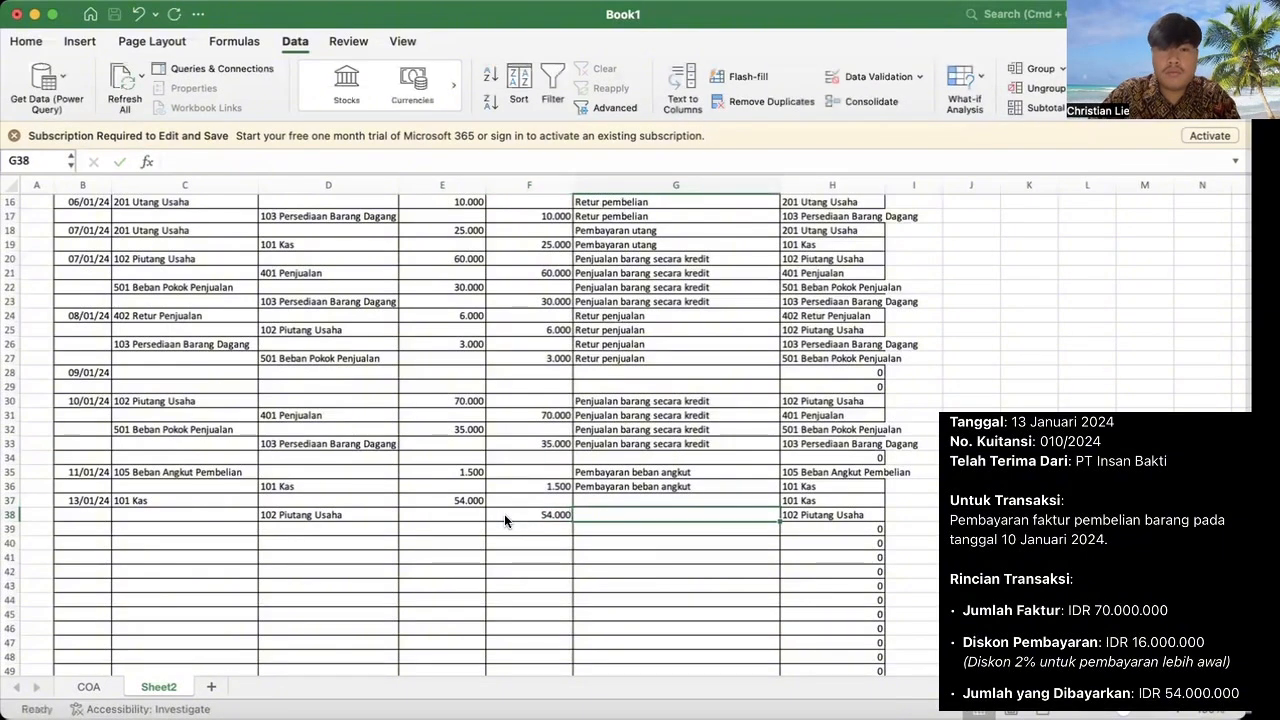
Step: Enter the description "Pelunasan piutang" in G37 and fill it down to G38
click(608, 497)
text(Pelunasan piutang)
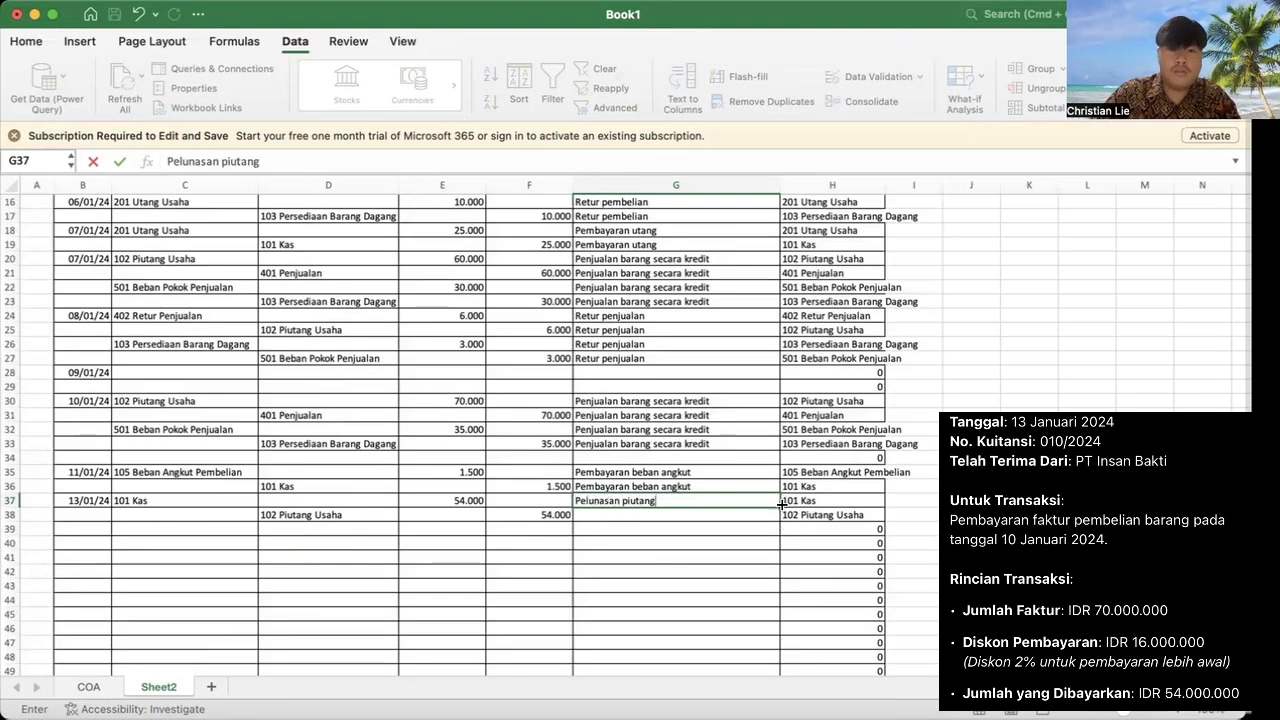
drag(780, 507, 778, 526)
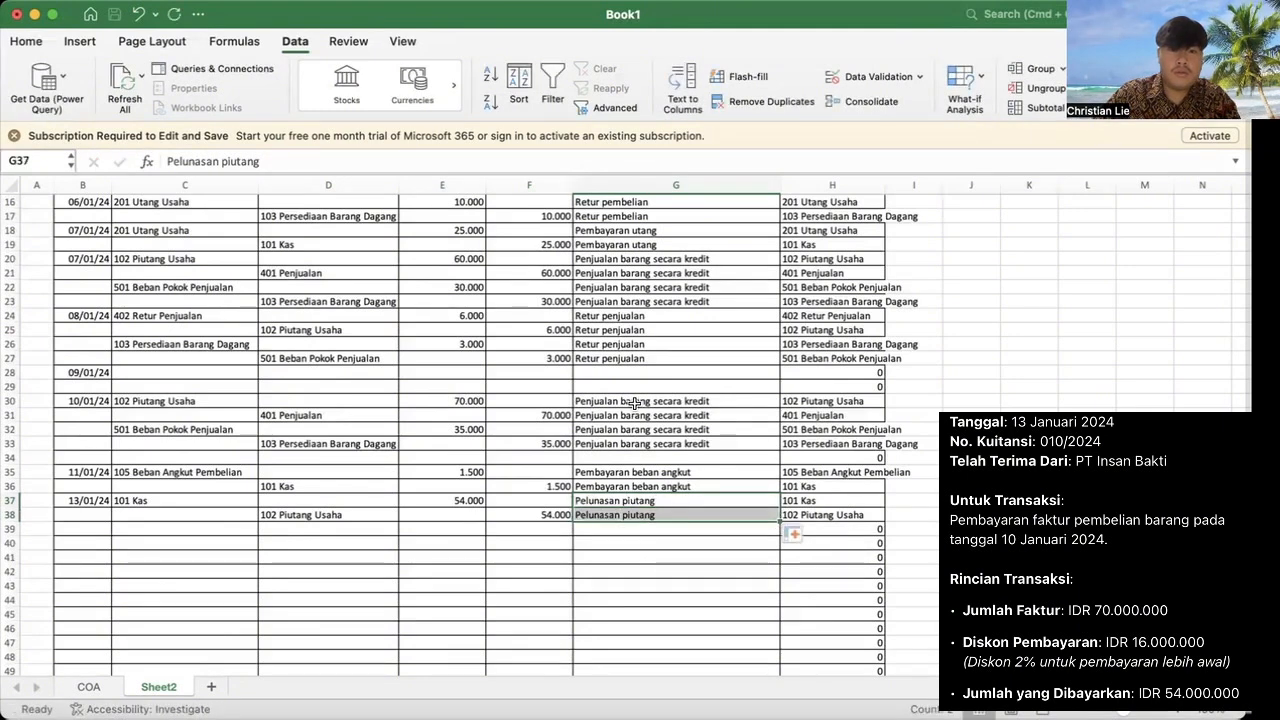
Step: Enter the transaction date 31/01/24 in B39
click(97, 527)
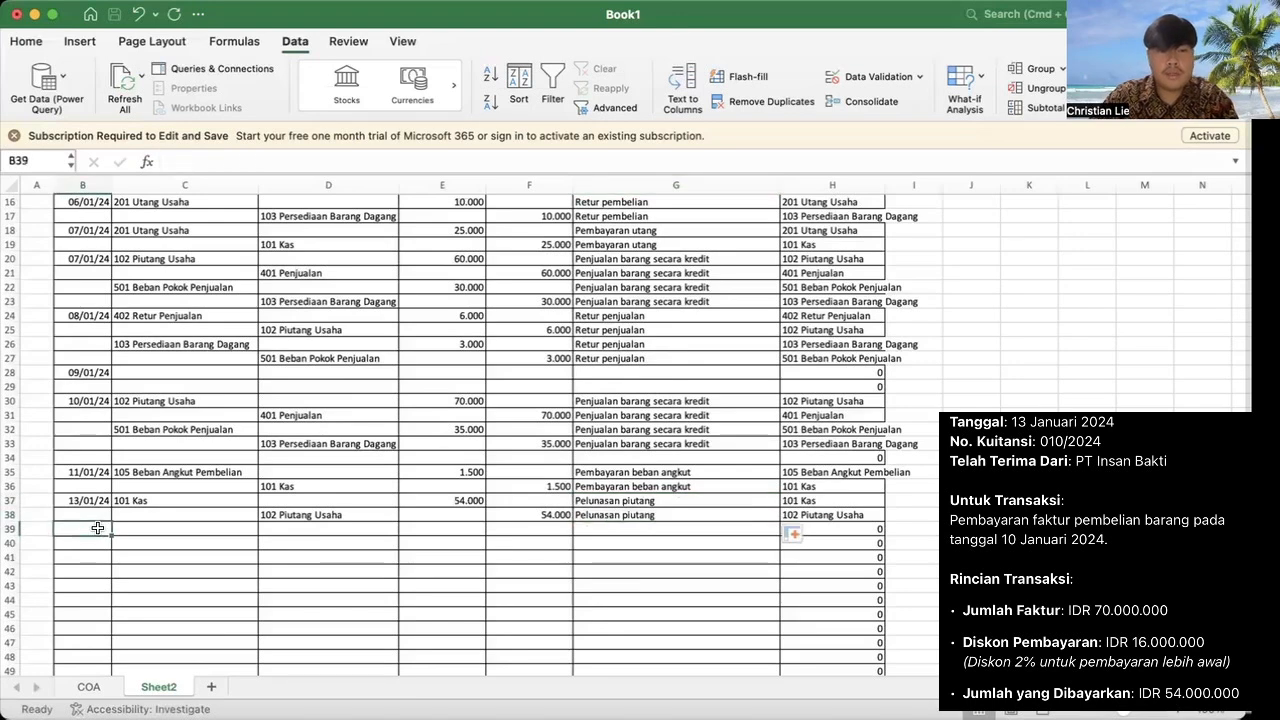
text(3)
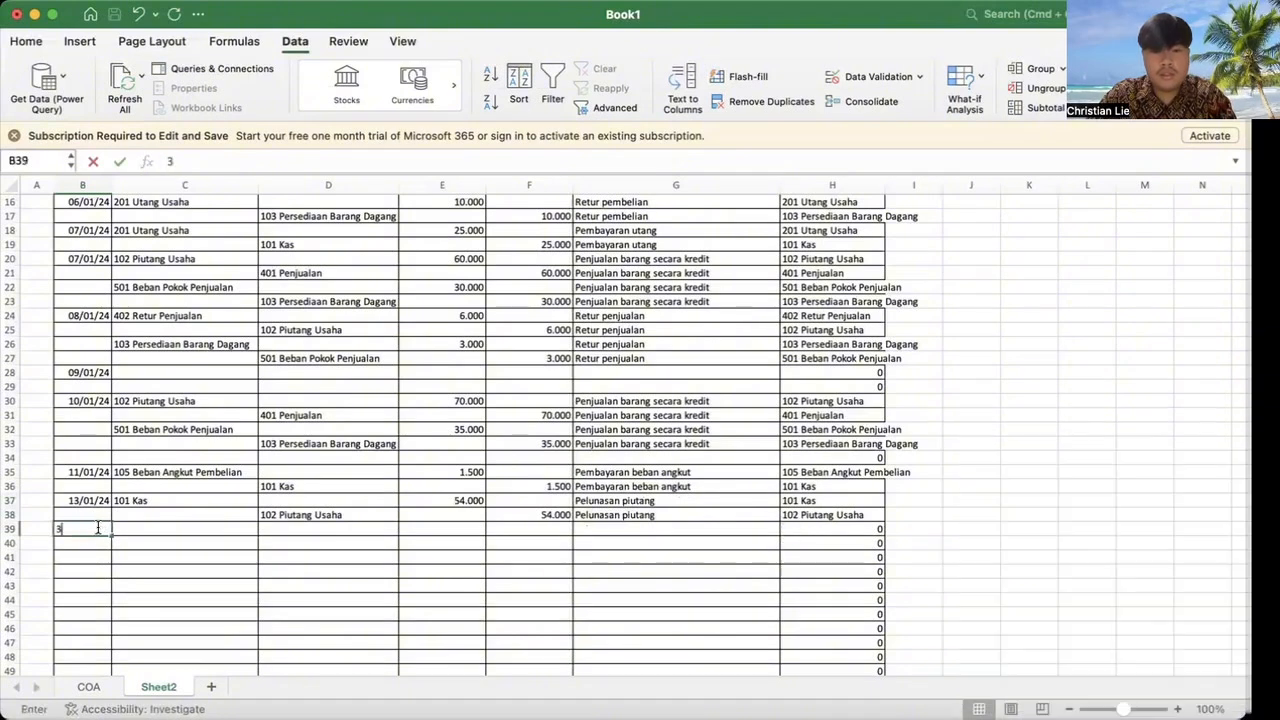
text(1/01/24)
key(Tab)
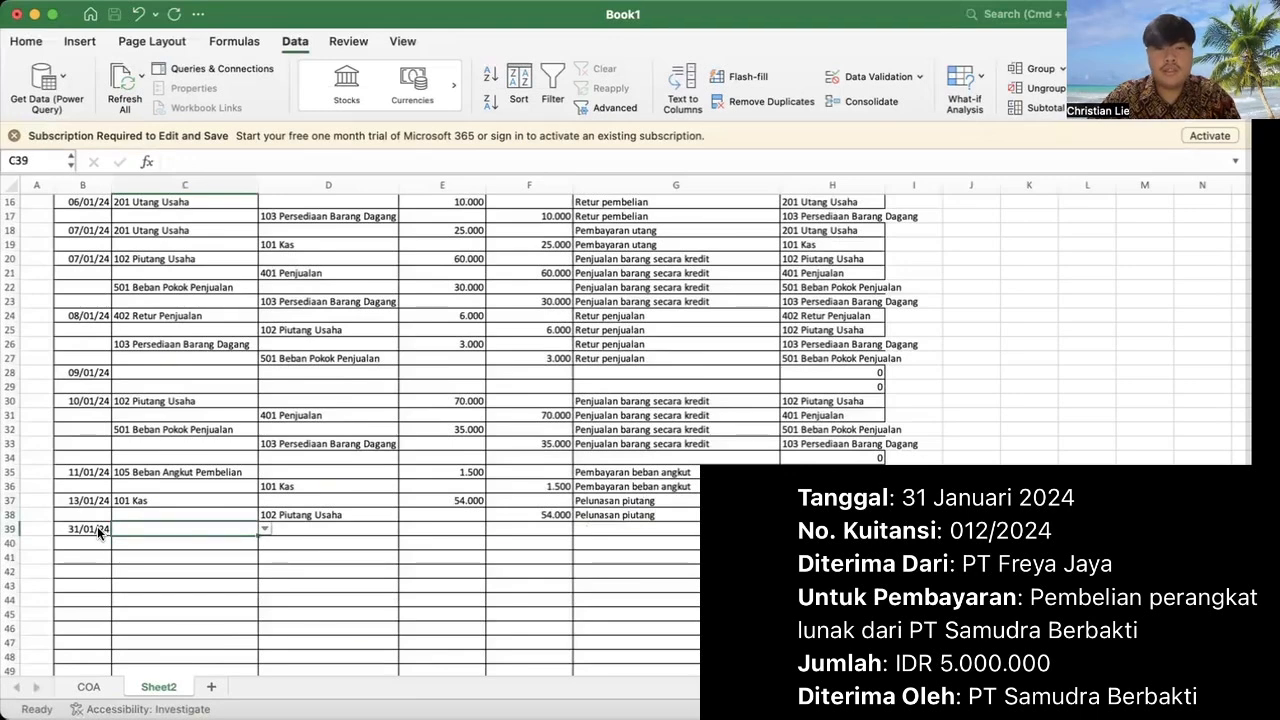
Step: Choose 502 Peralatan as the debit account in C39 and 101 Kas as the credit account in D40
click(265, 541)
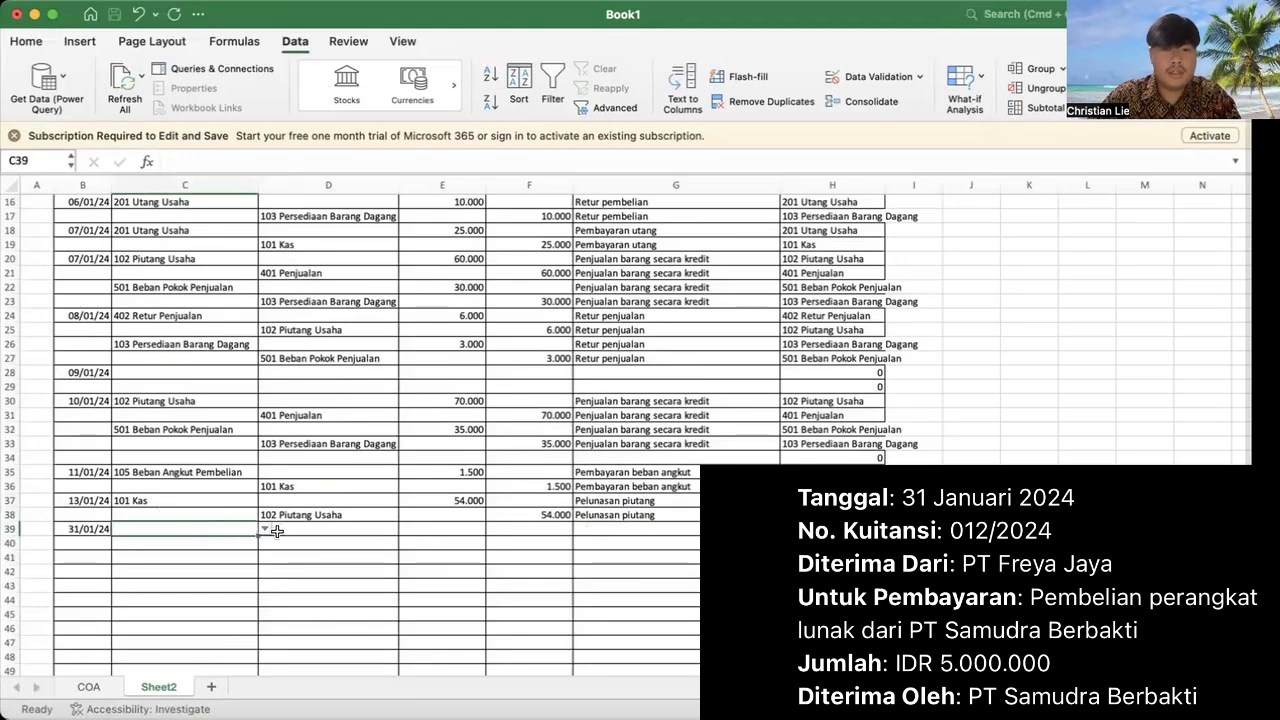
click(264, 529)
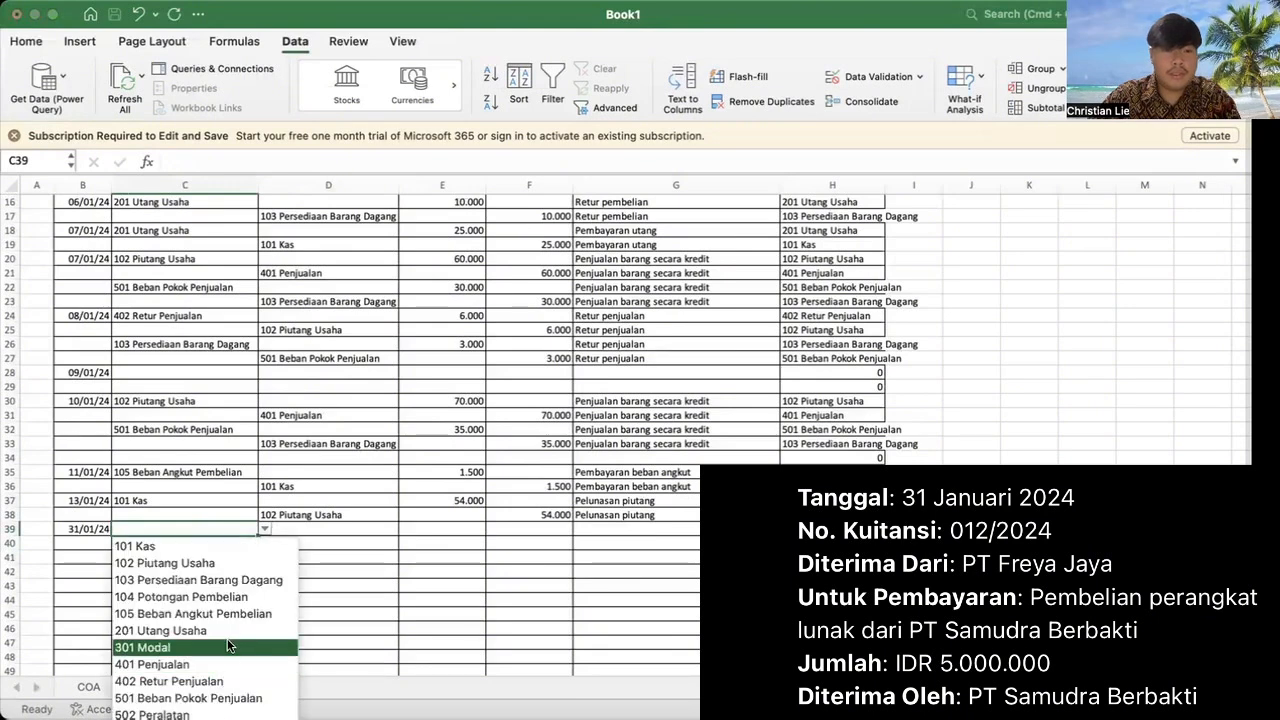
key(Return)
click(333, 546)
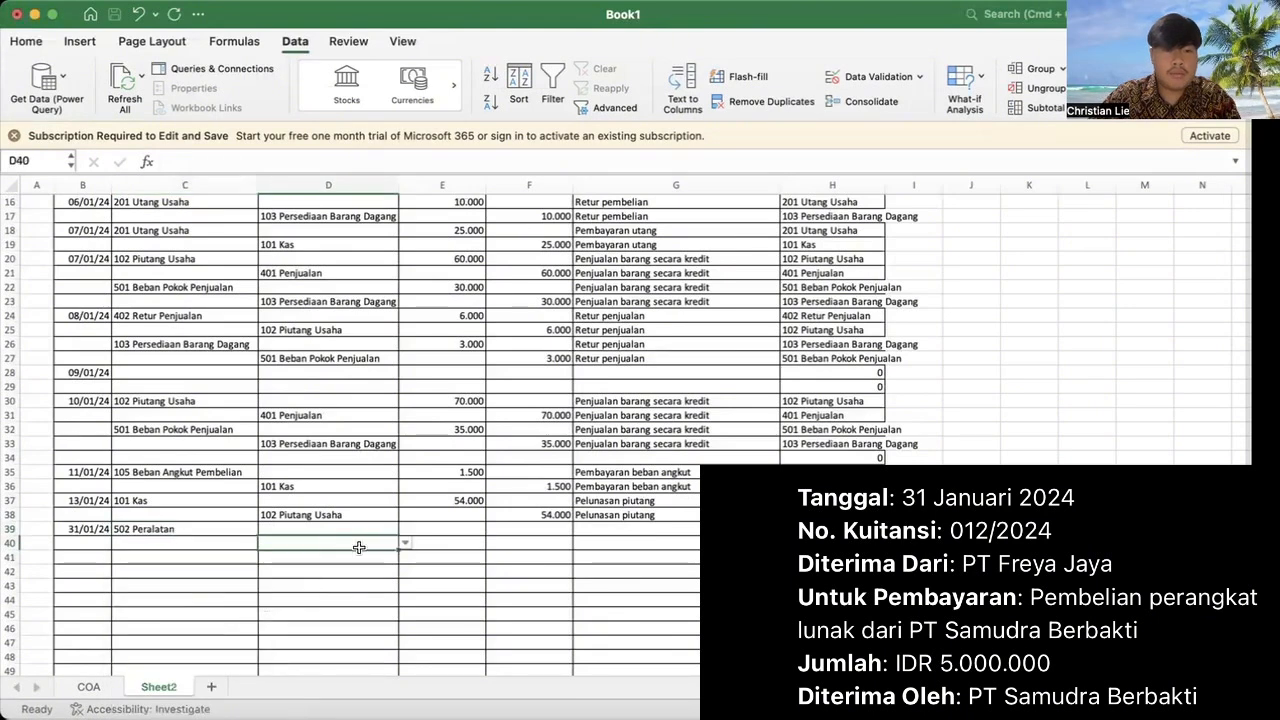
click(405, 549)
click(390, 552)
click(392, 543)
click(405, 543)
click(420, 557)
Step: Enter 5.000 as the debit for 502 Peralatan in E39 and as the credit for 101 Kas in F40
click(442, 528)
text(5)
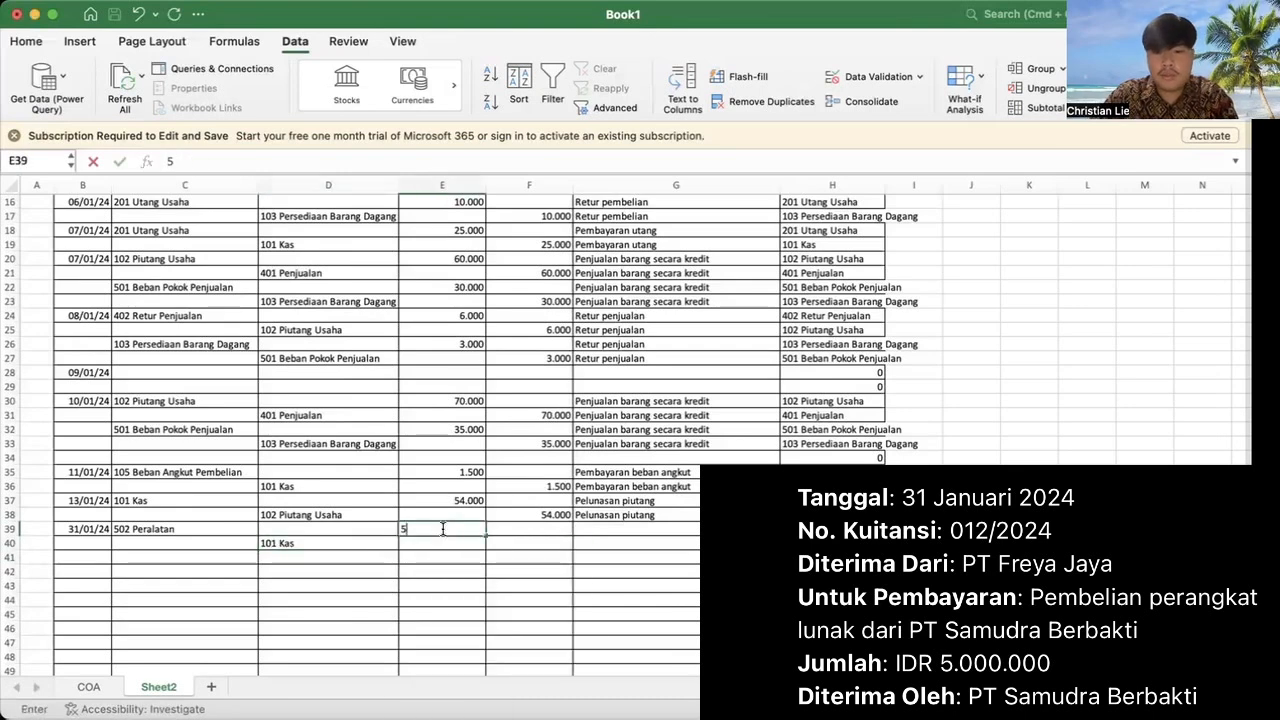
text(.000)
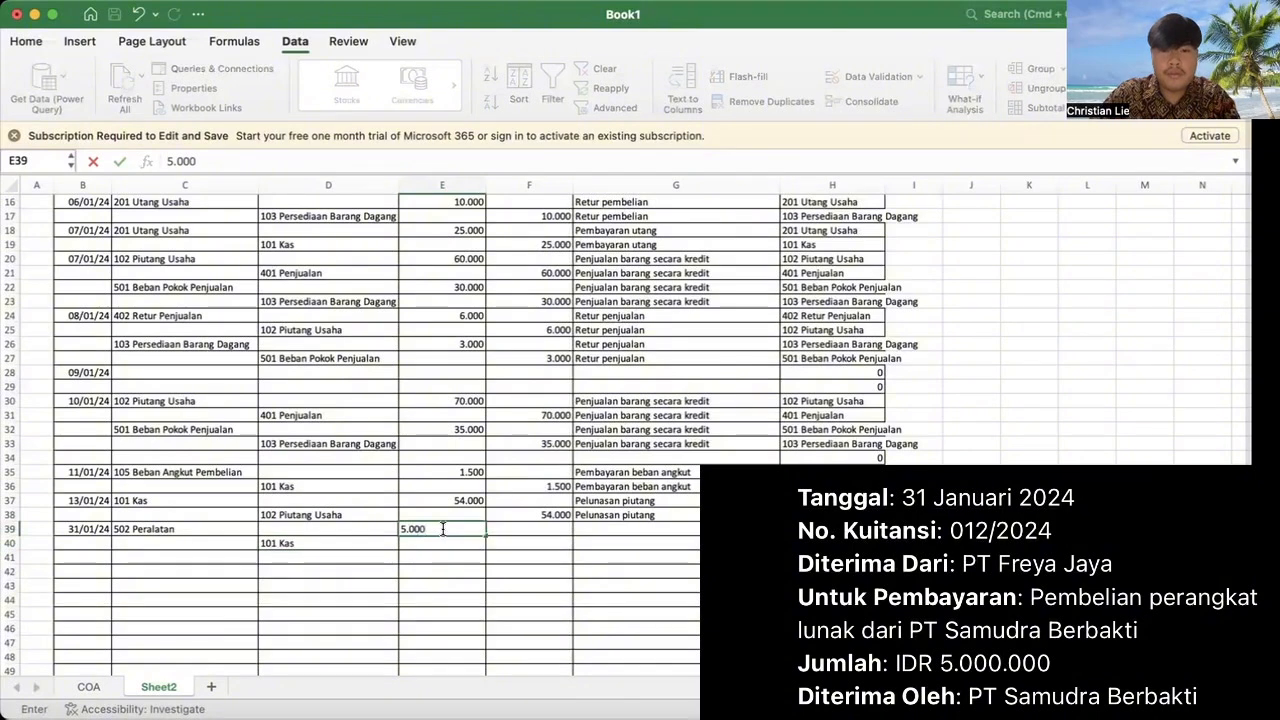
click(526, 556)
double_click(536, 542)
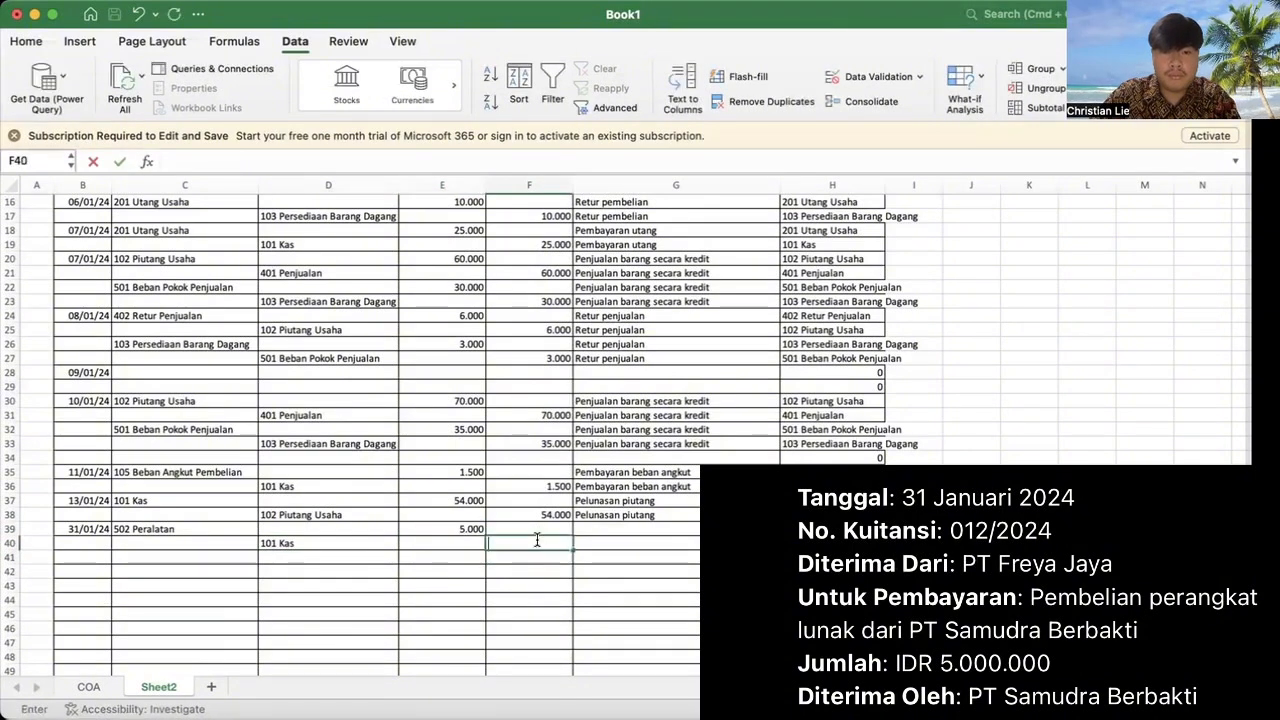
text(5.000)
key(Tab)
Step: Enter the description "Pembelian software" in G39 and fill it down to G40
click(592, 530)
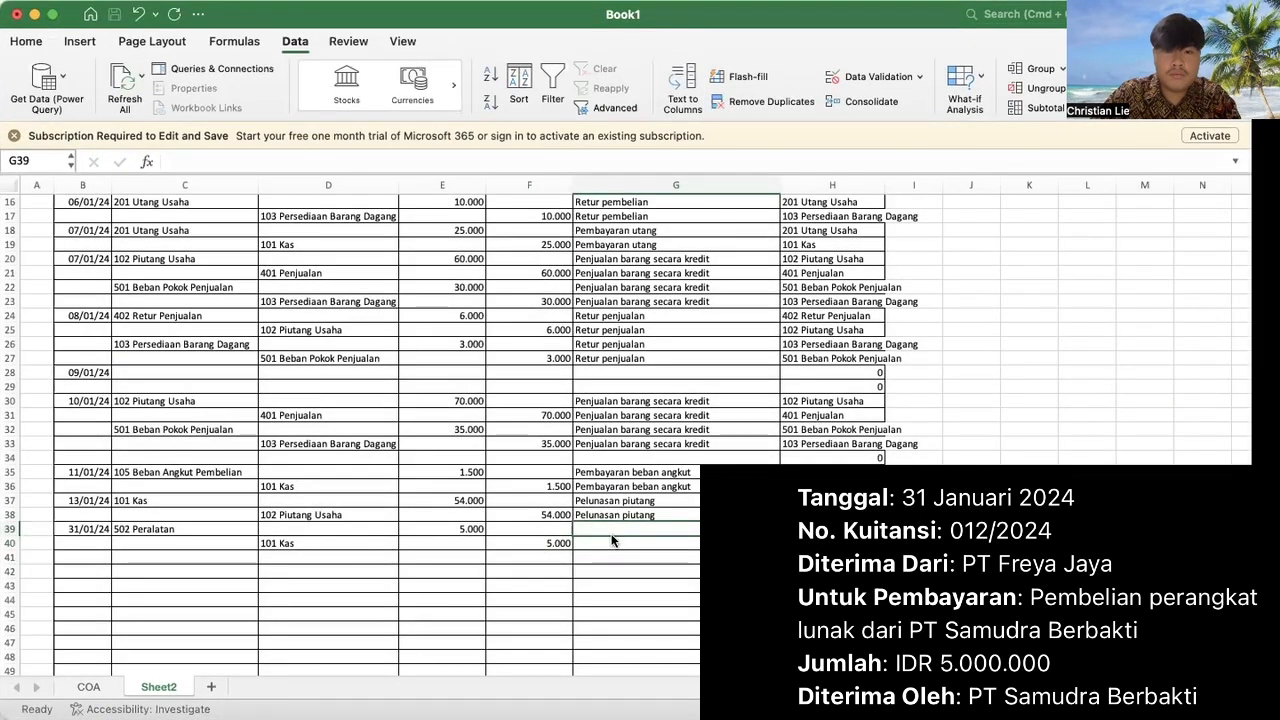
double_click(603, 532)
text(Pembelian )
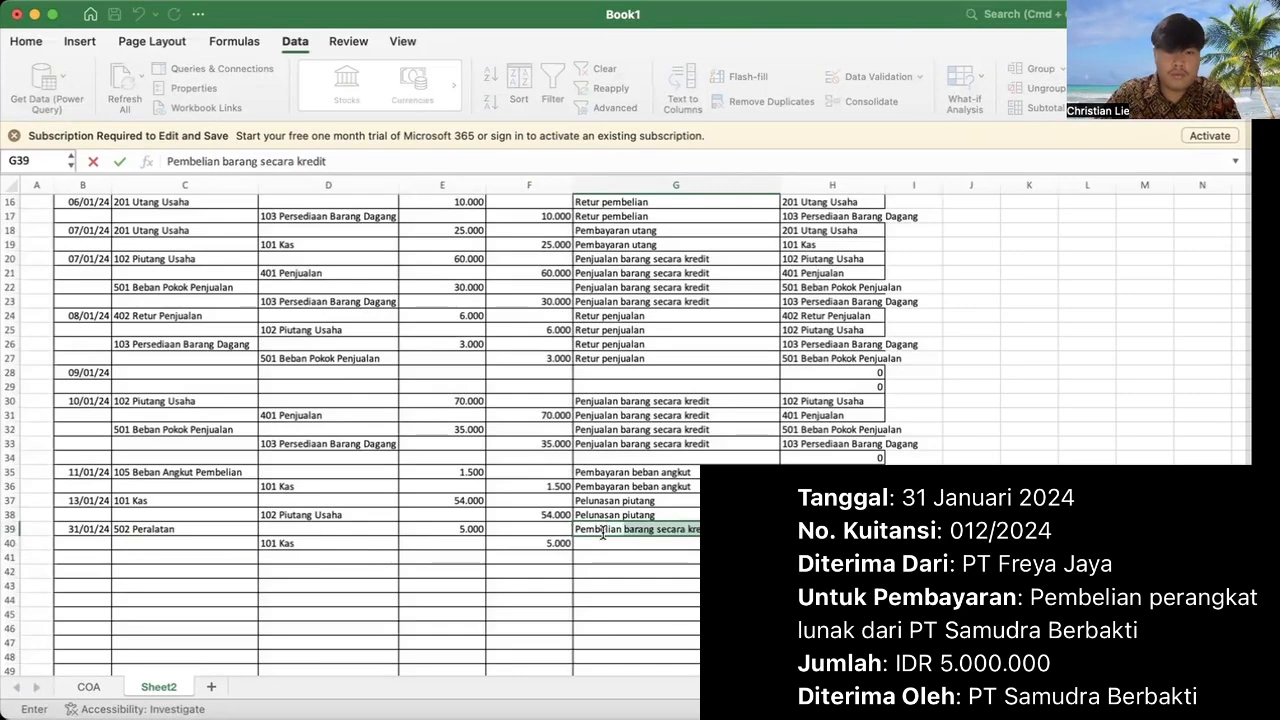
text(software)
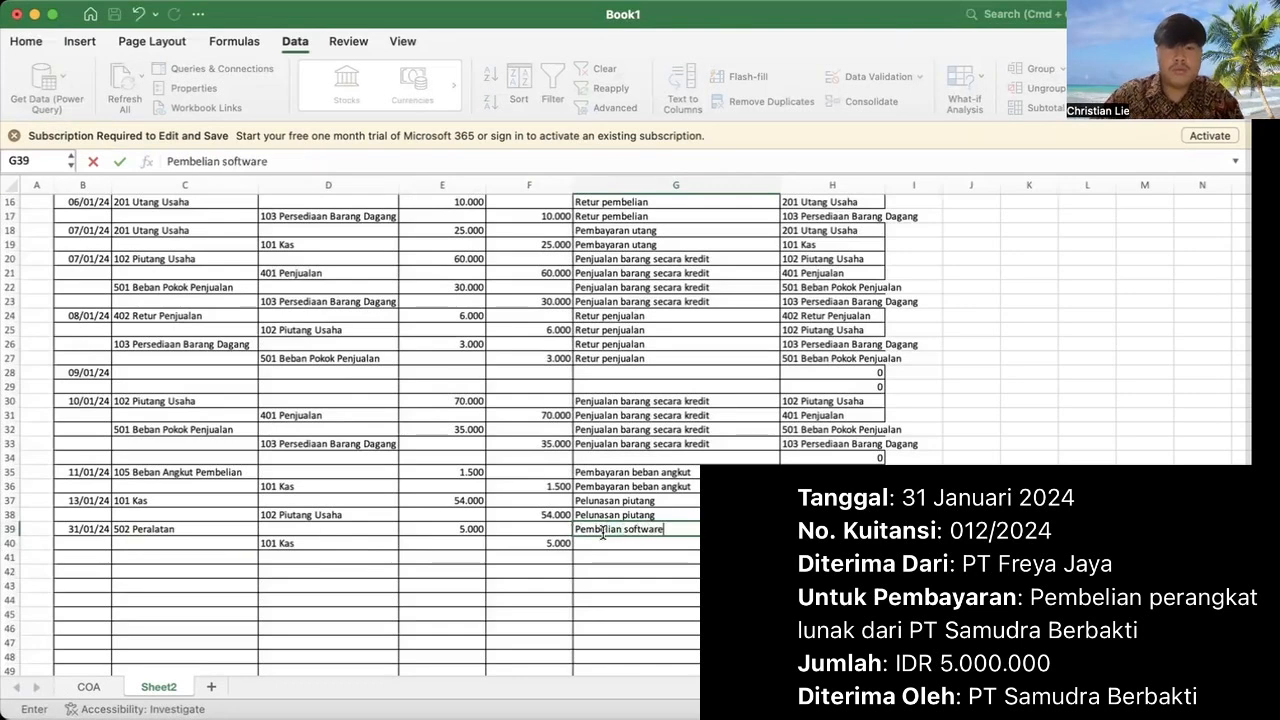
drag(779, 536, 779, 546)
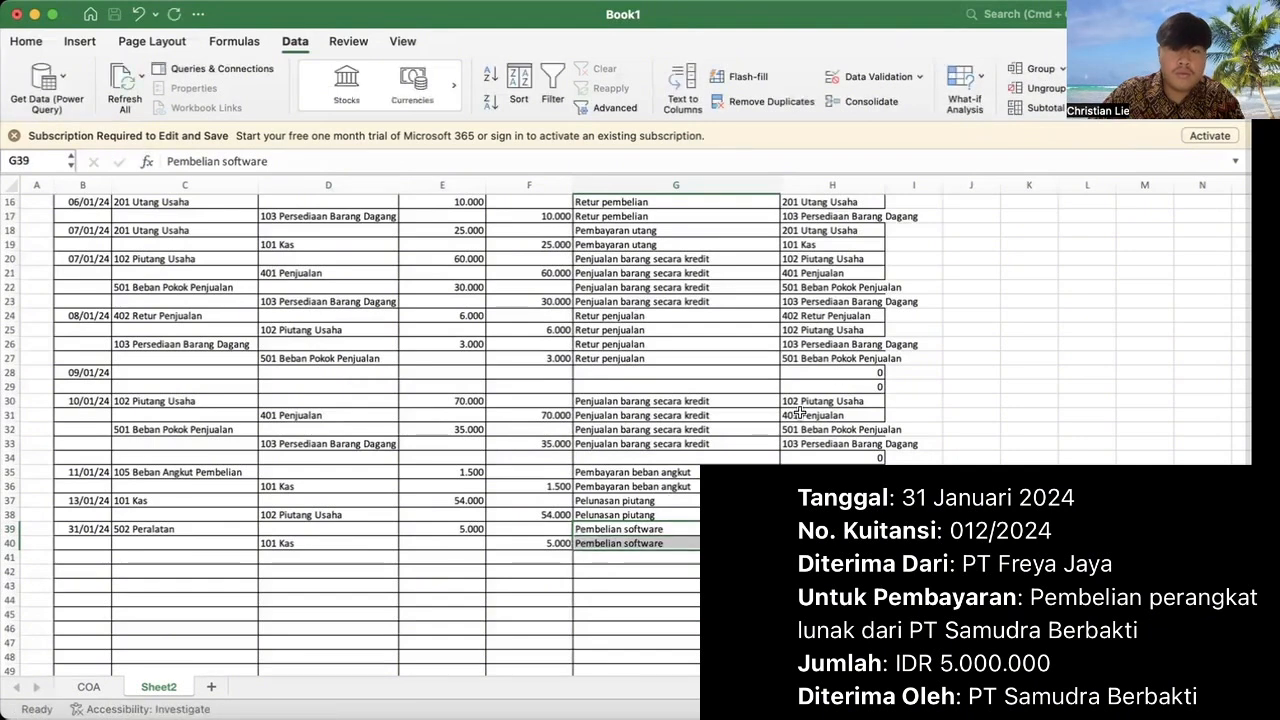
click(987, 397)
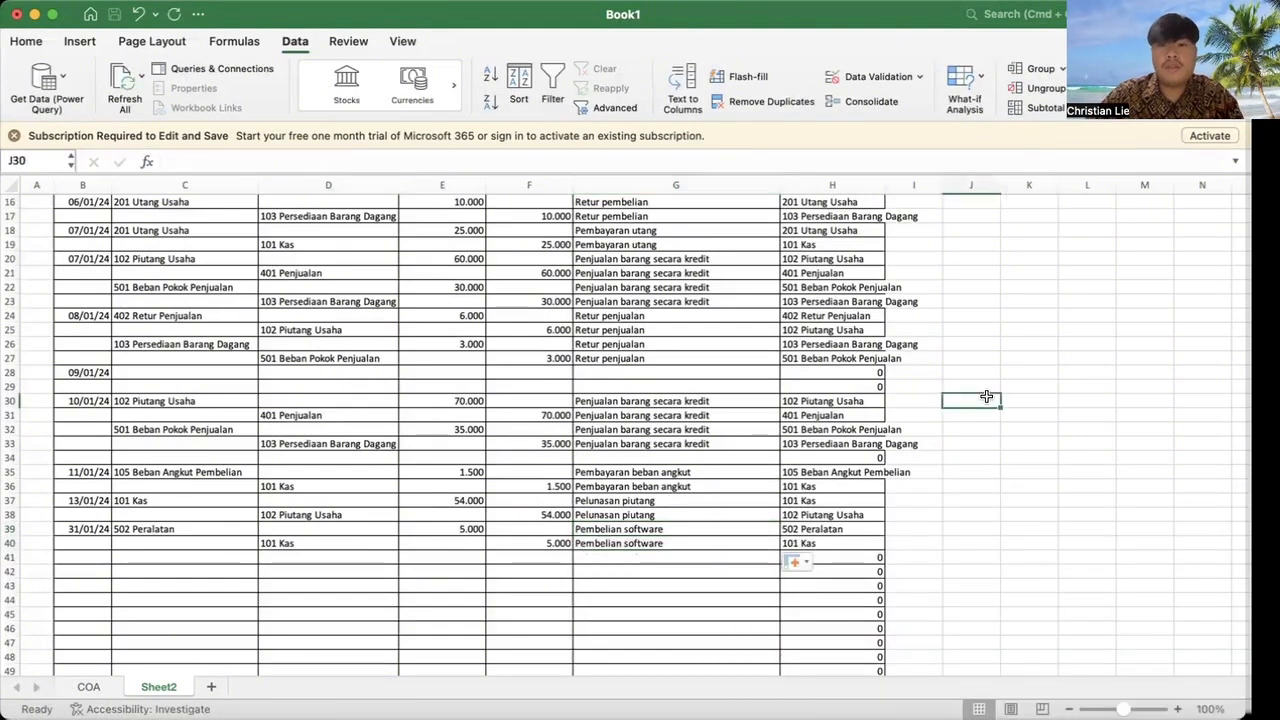
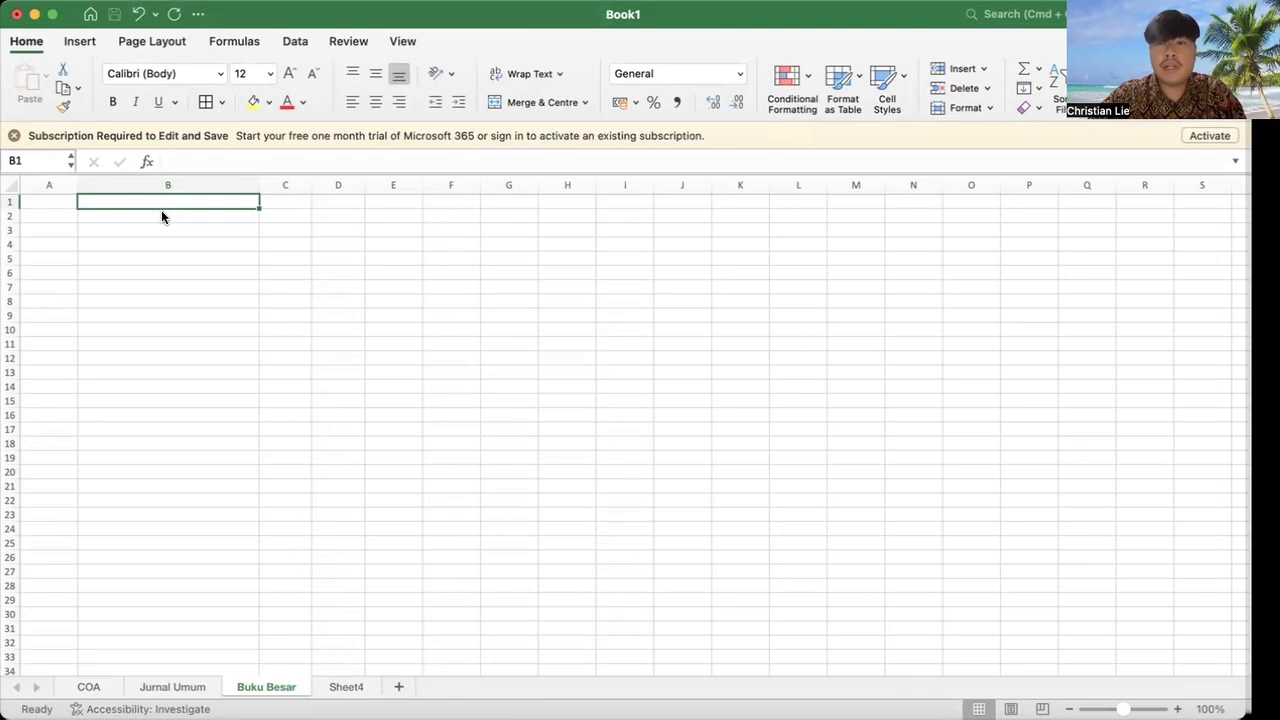
Step: Insert a pivot table at B2 of the Buku Besar sheet, using Jurnal Umum range B2:H42 as its source
click(161, 211)
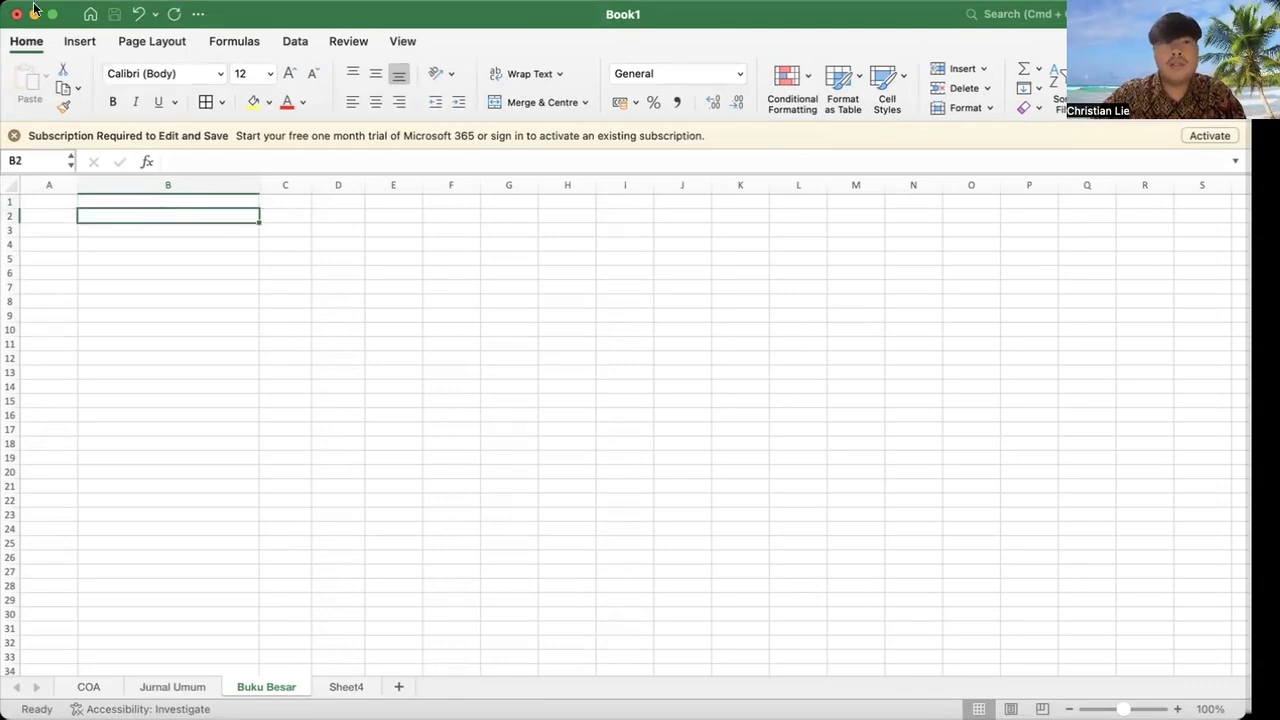
click(80, 41)
click(30, 94)
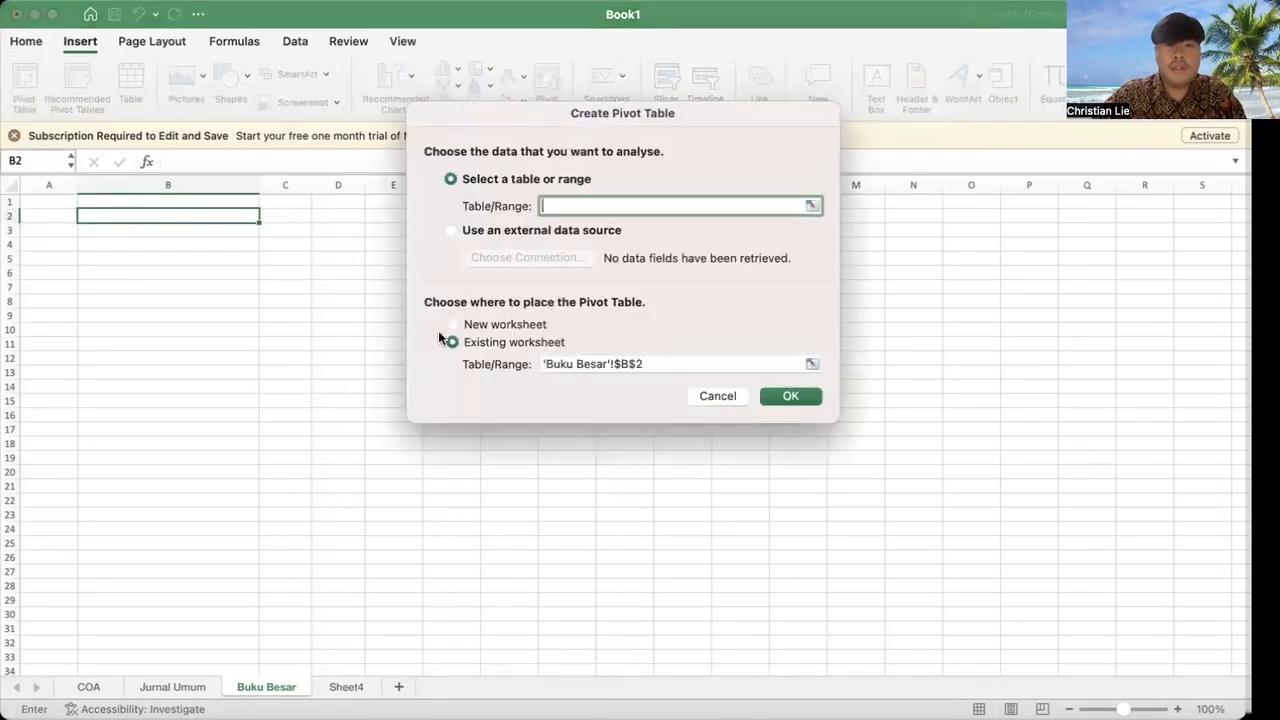
click(175, 687)
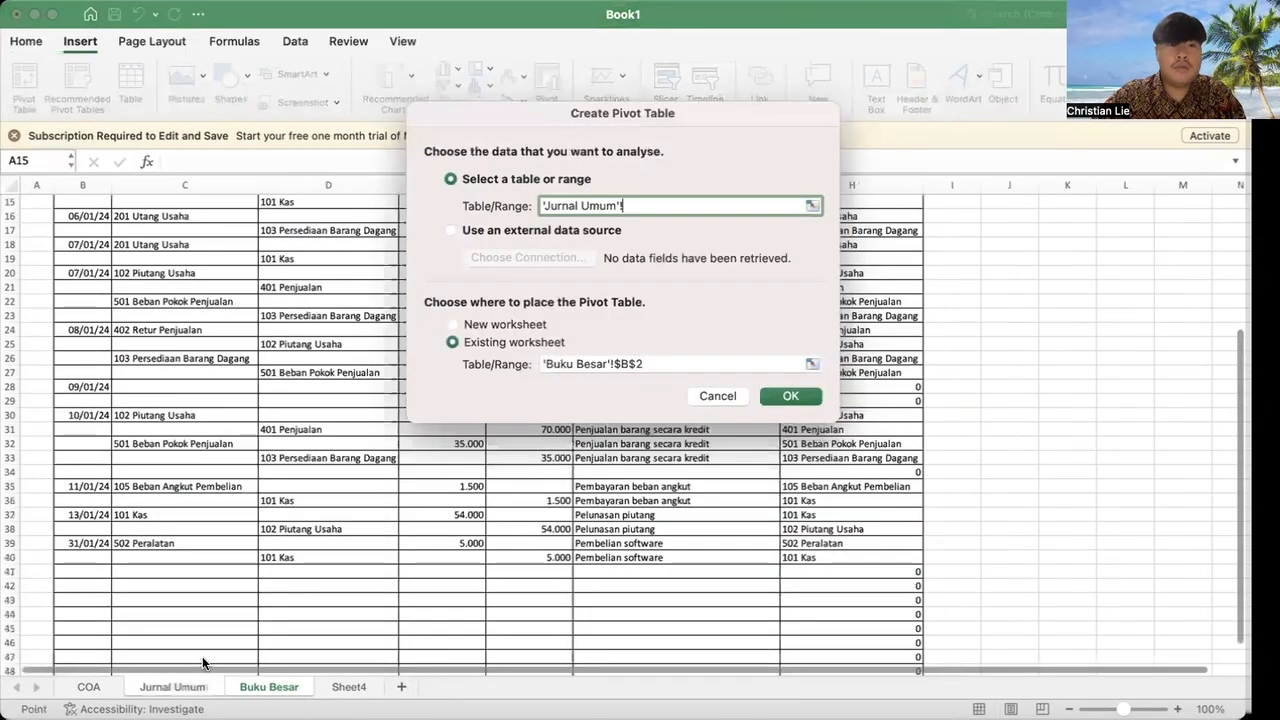
key(Up)
key(Up)
key(Up)
key(Up)
key(Up)
key(Up)
key(Up)
key(Up)
key(Up)
key(Up)
key(Up)
key(Up)
key(Up)
key(Up)
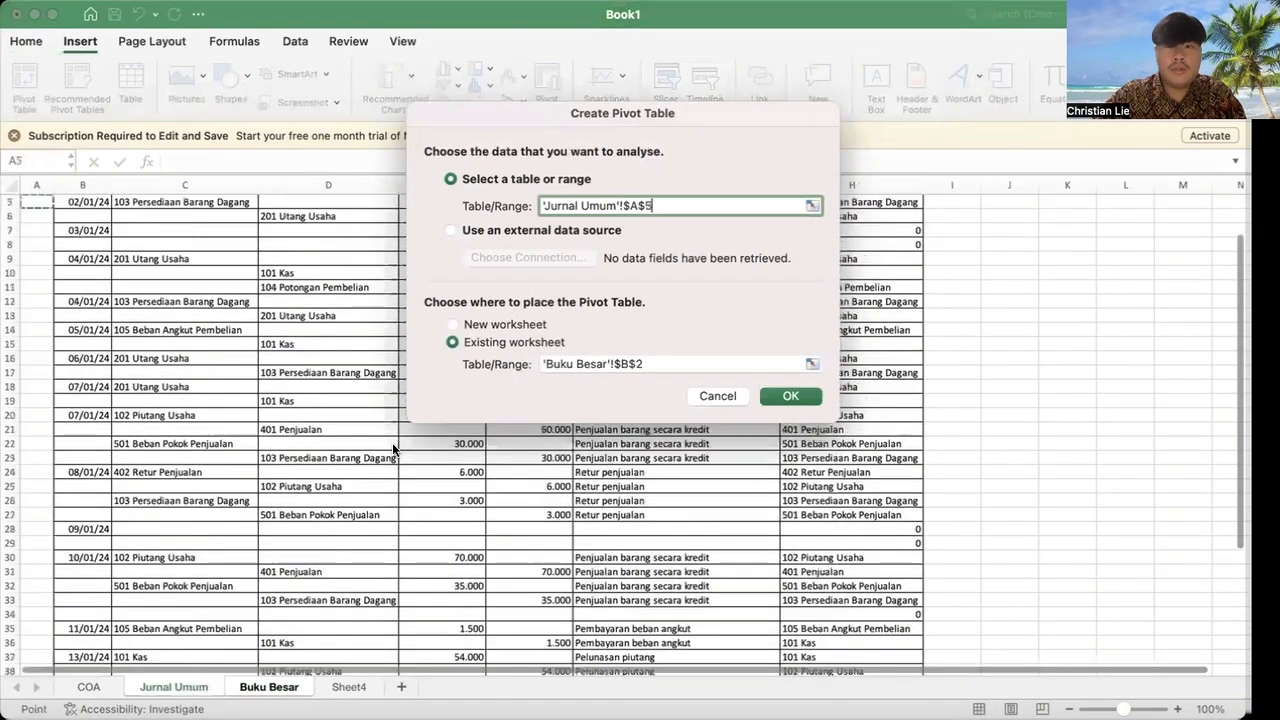
drag(78, 218, 846, 537)
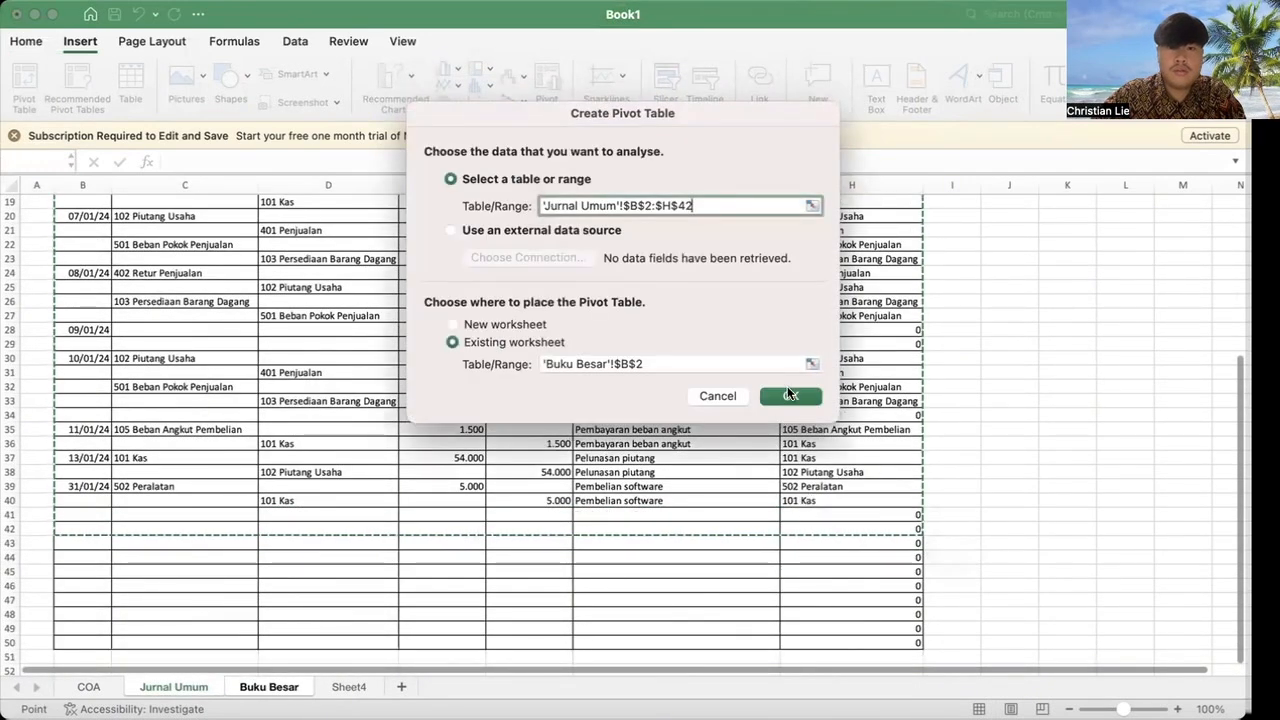
click(789, 396)
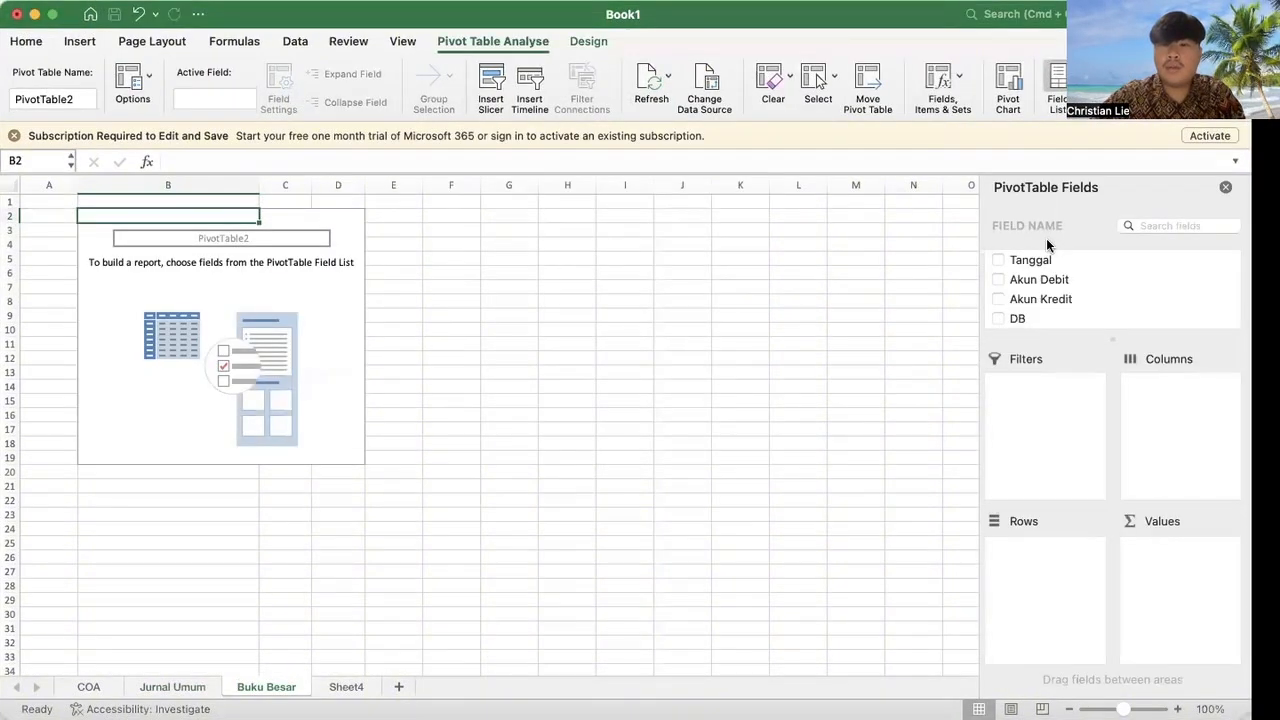
Step: Add the Tanggal, DB, KR, Keterangan and Akun fields to the pivot table
click(998, 261)
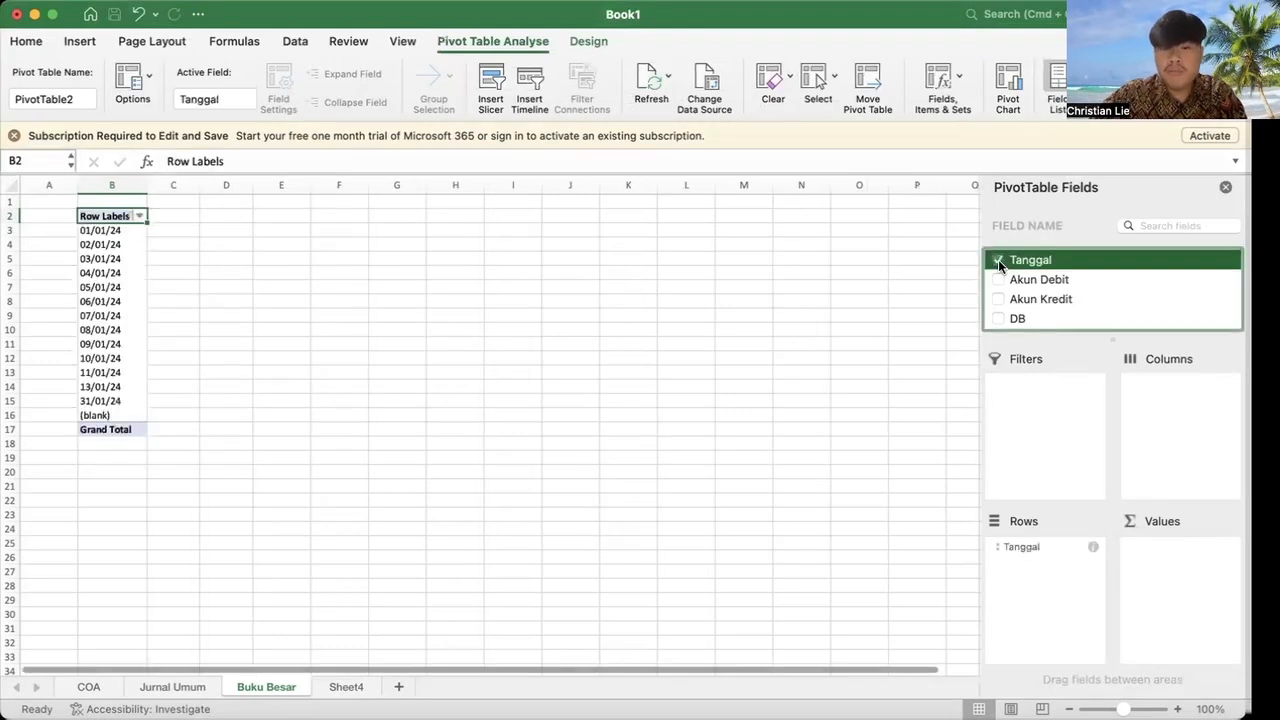
key(Down)
key(Down)
key(Down)
key(Down)
key(Down)
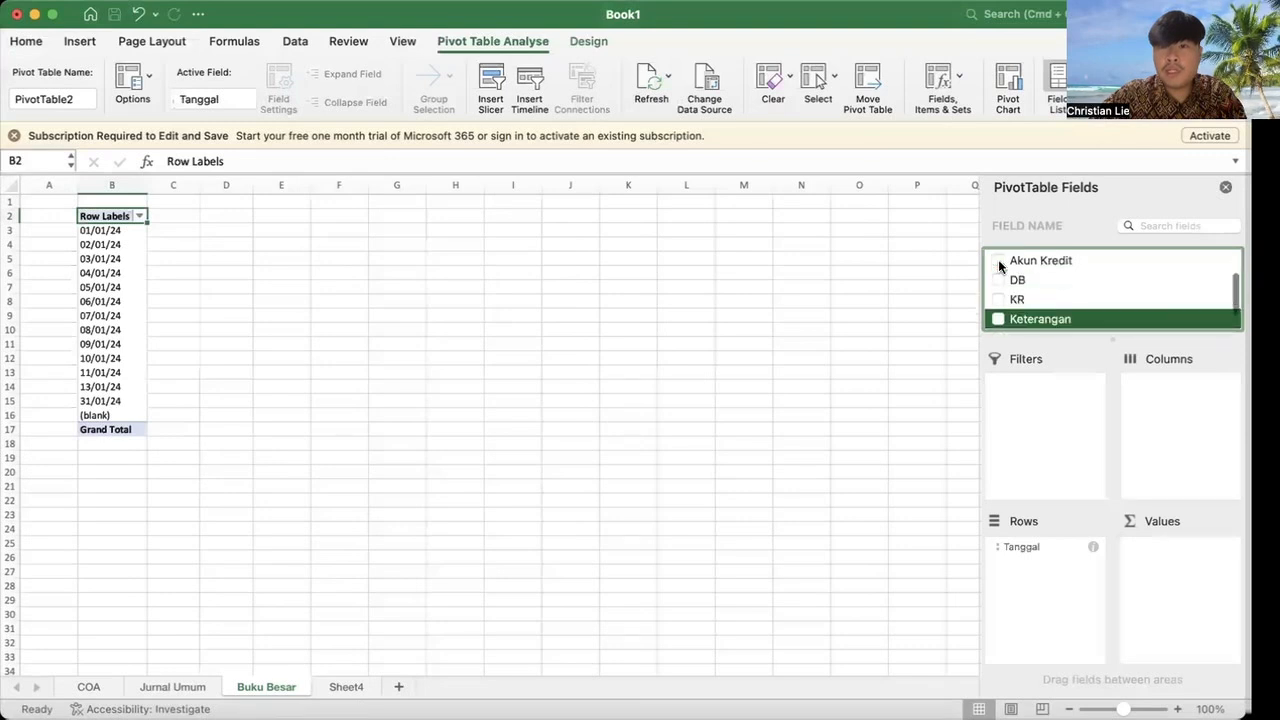
click(998, 280)
click(999, 300)
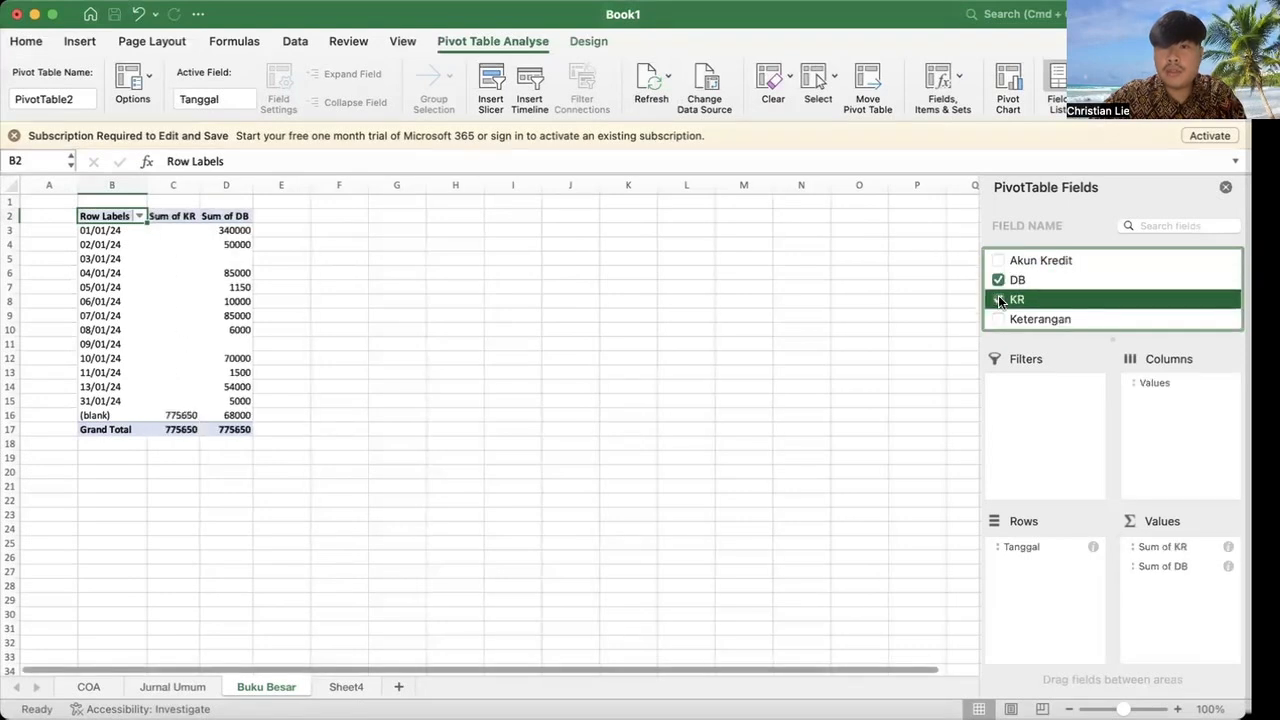
key(Down)
key(Down)
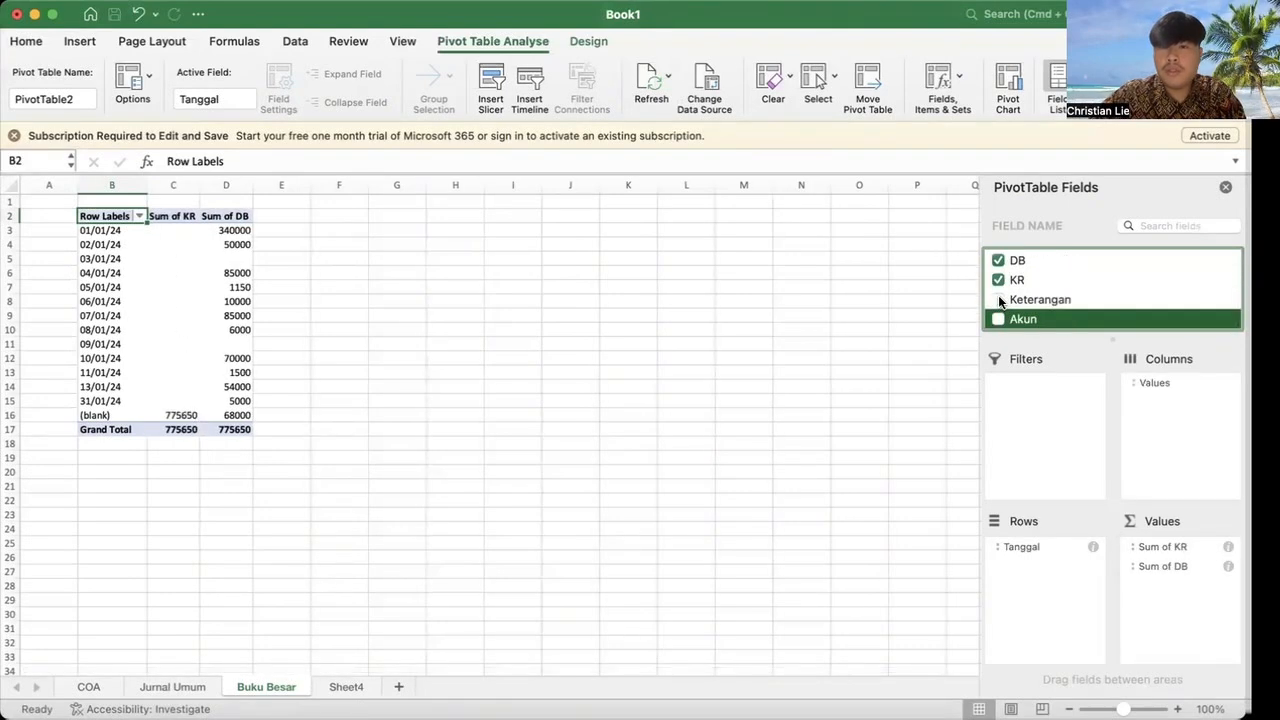
click(998, 299)
click(998, 316)
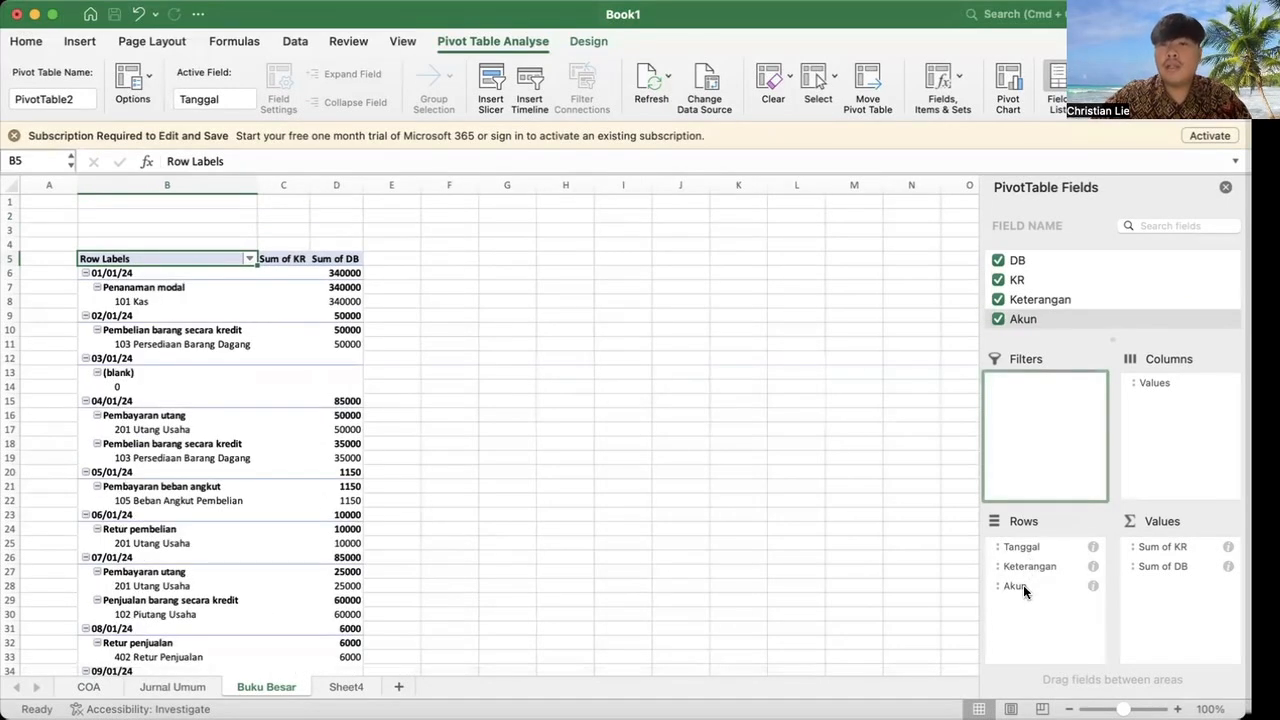
Step: Make Akun the pivot table's report filter and filter it to 101 Kas only
drag(1023, 585, 1037, 387)
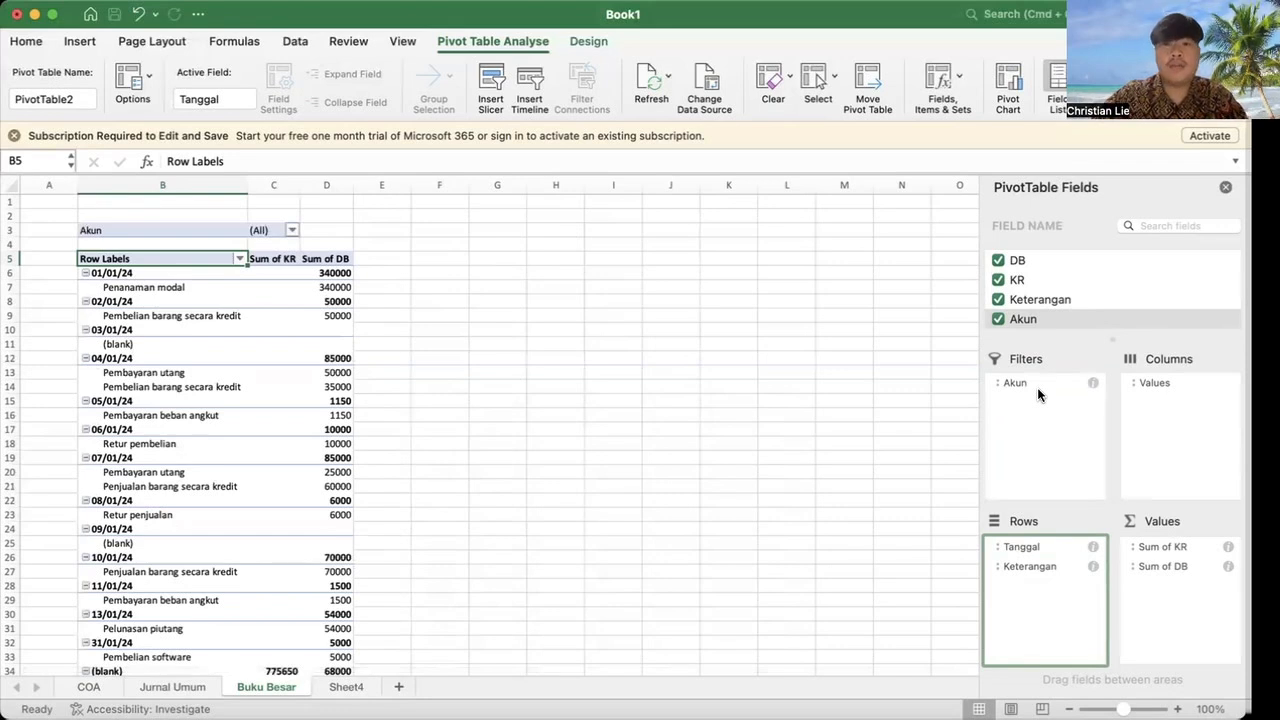
click(455, 268)
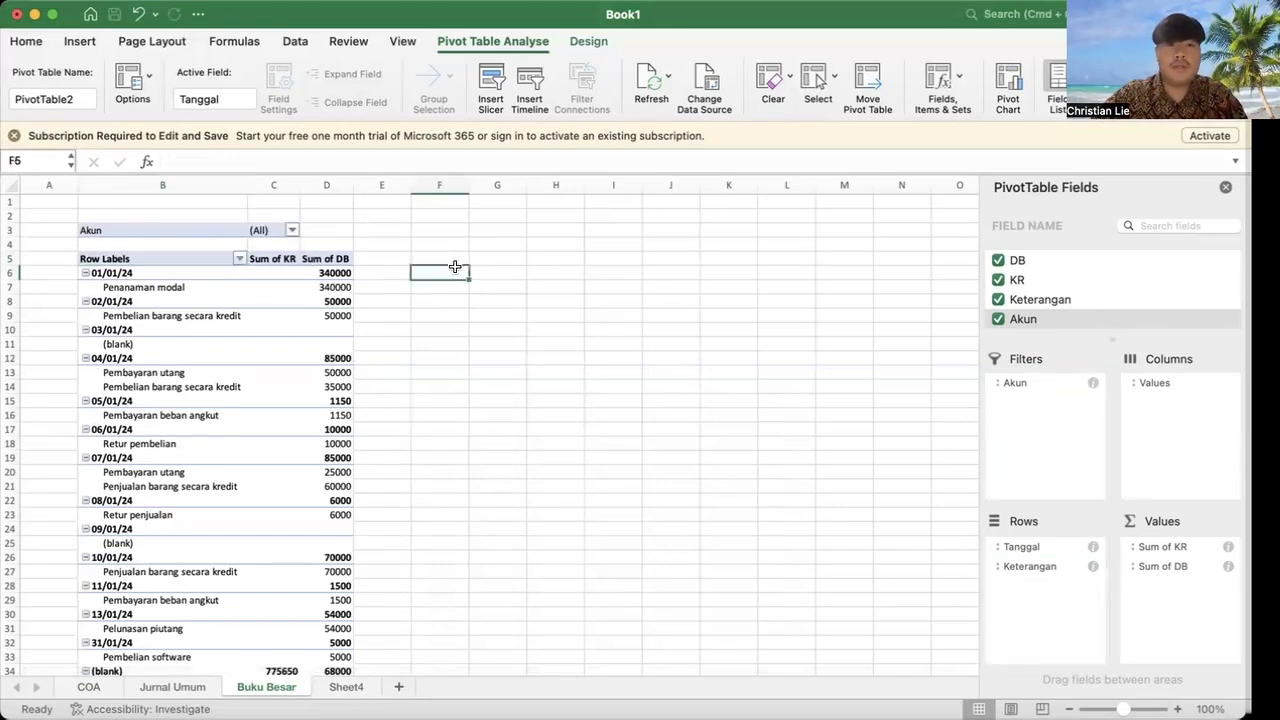
click(291, 231)
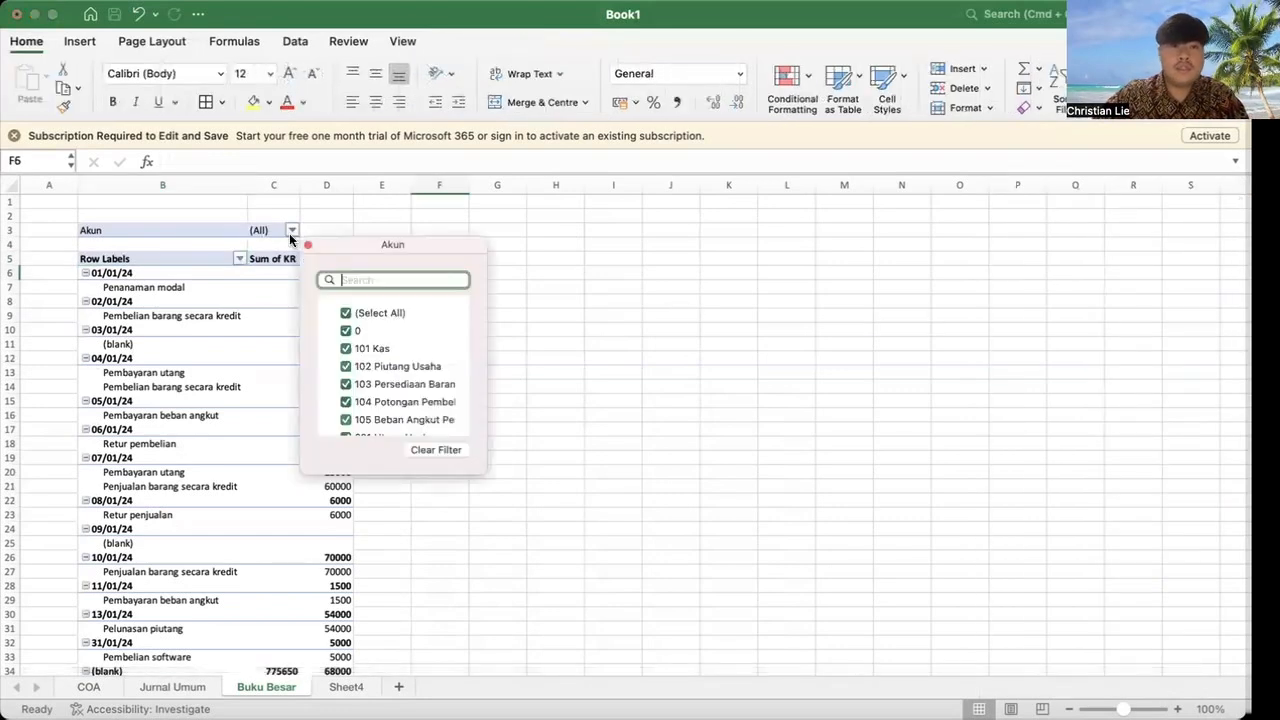
click(348, 314)
click(350, 350)
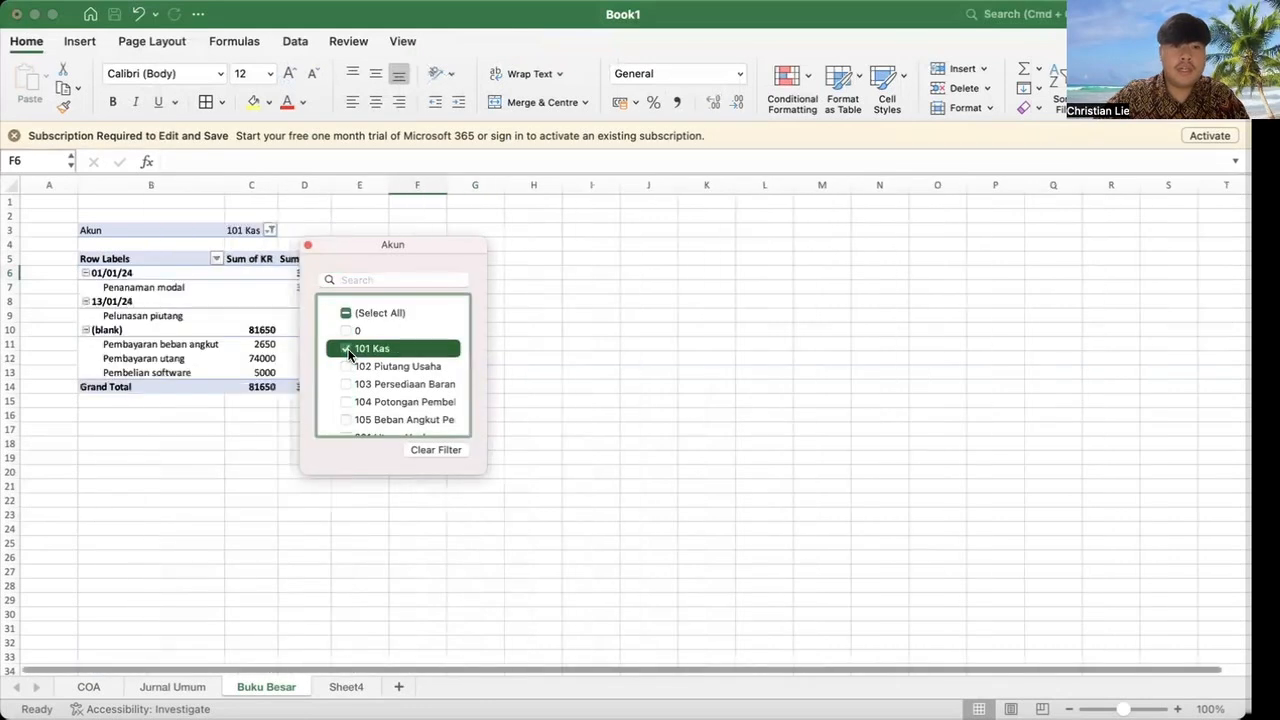
click(528, 238)
Step: Copy the 101 Kas pivot table (B3:D14) to F3 and filter the copy to 102 Piutang Usaha
drag(86, 230, 319, 390)
key(super+c)
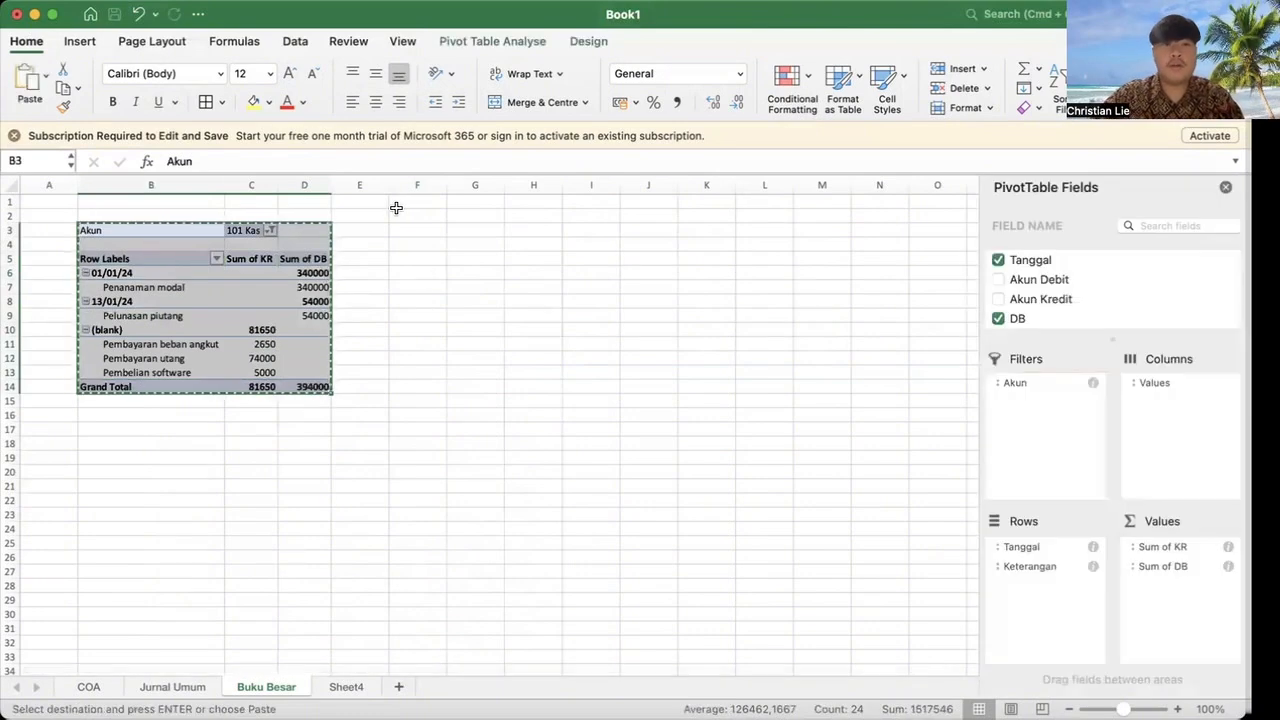
click(410, 231)
key(super+v)
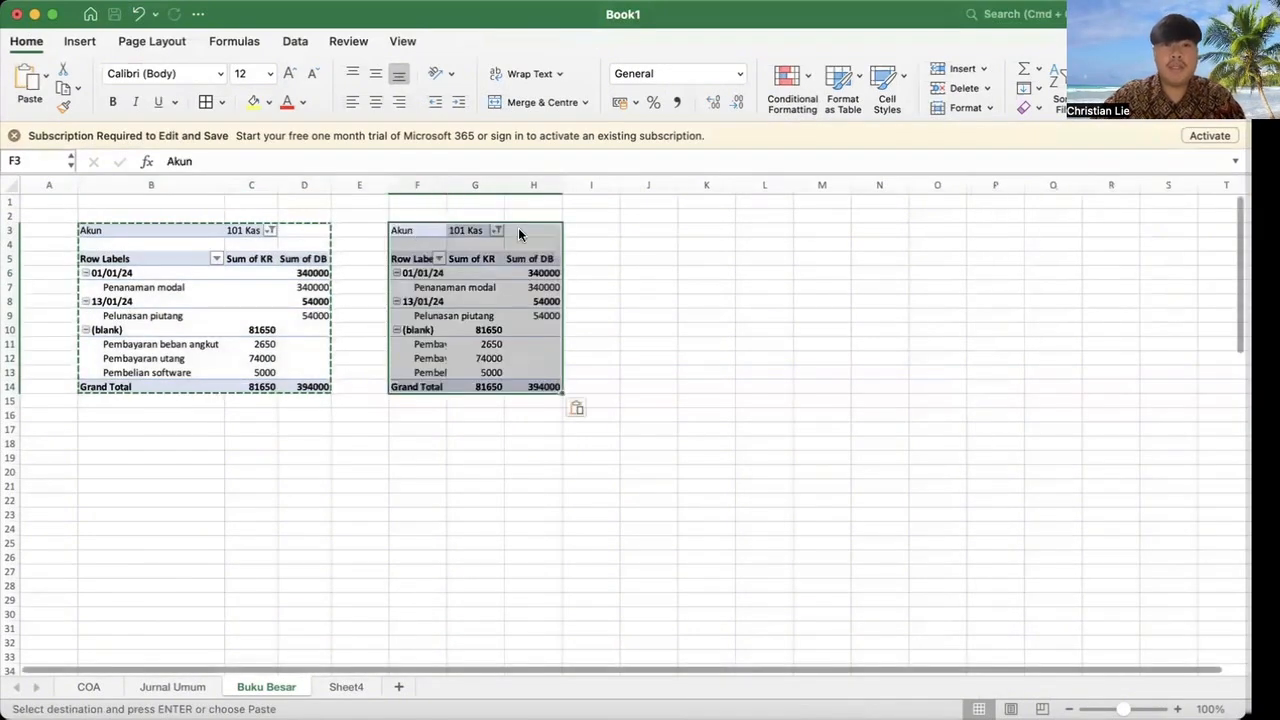
click(518, 227)
click(489, 231)
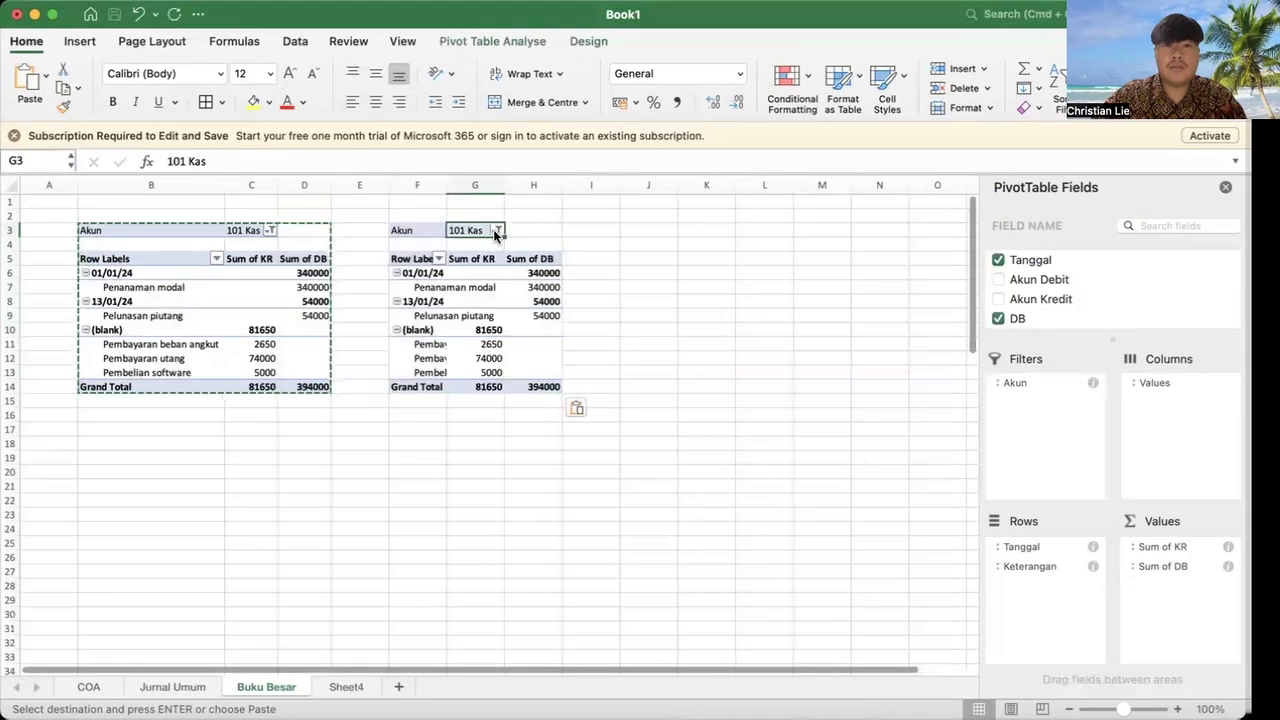
click(496, 231)
click(550, 367)
click(550, 349)
Step: Paste another copy of the pivot table at J3 and filter it to 103 Persediaan Barang Dagang
click(797, 231)
key(super+v)
click(878, 231)
click(930, 313)
click(930, 384)
Step: Paste another copy of the pivot table at N3 and filter it to 104 Potongan Pembelian only
drag(753, 671, 928, 680)
click(951, 231)
click(990, 231)
key(super+v)
click(947, 234)
click(1086, 231)
click(1140, 402)
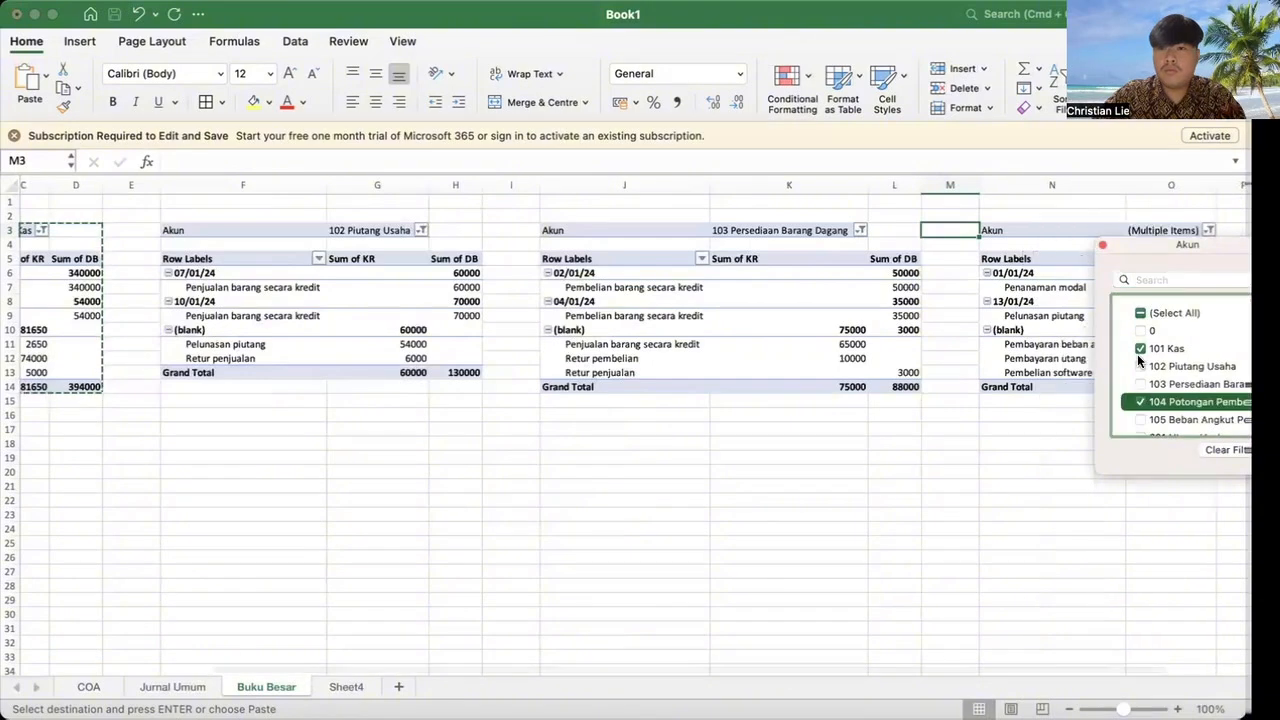
click(1140, 349)
click(1140, 314)
click(1140, 314)
click(1140, 402)
click(1023, 341)
Step: Paste another copy of the pivot table at R3 and filter it to 105 Beban Angkut Pembelian
key(Right)
key(Right)
key(Right)
key(Right)
key(Right)
key(Right)
key(Right)
key(Right)
key(Right)
key(Right)
key(Right)
key(Right)
key(Right)
key(Right)
key(Right)
key(Right)
key(Right)
key(Right)
key(Right)
key(Right)
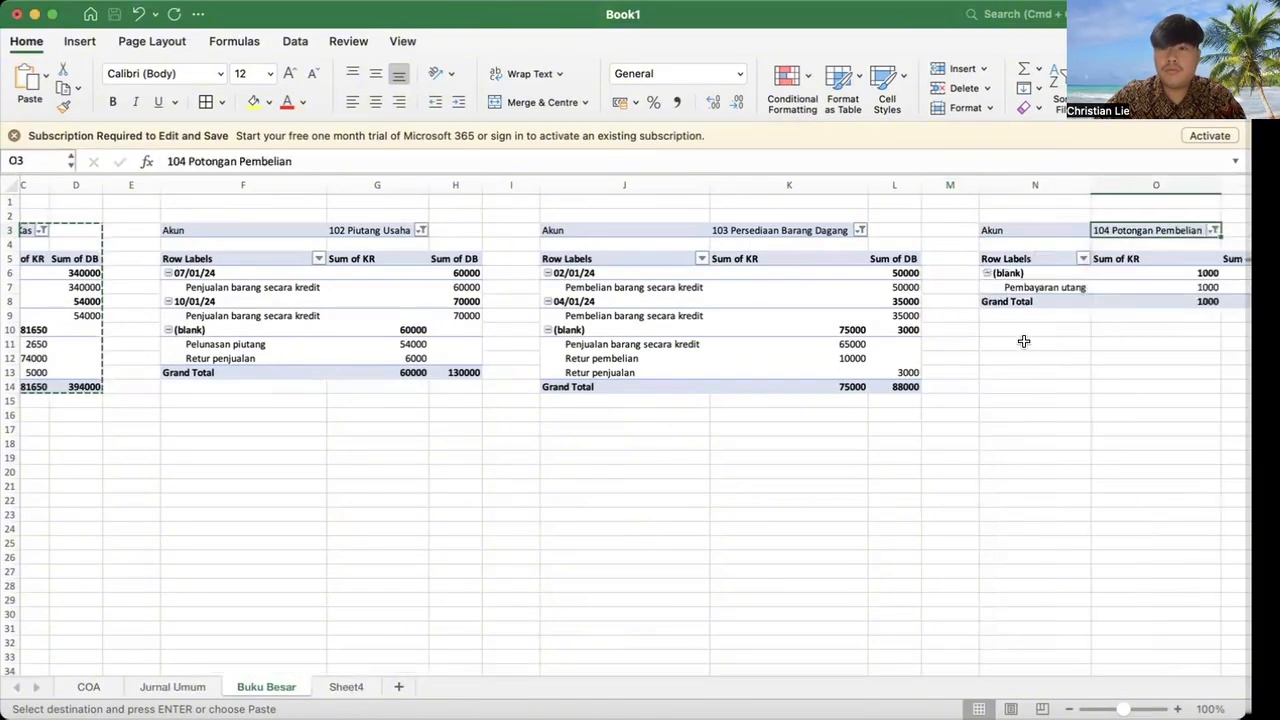
click(293, 234)
key(super+v)
click(369, 231)
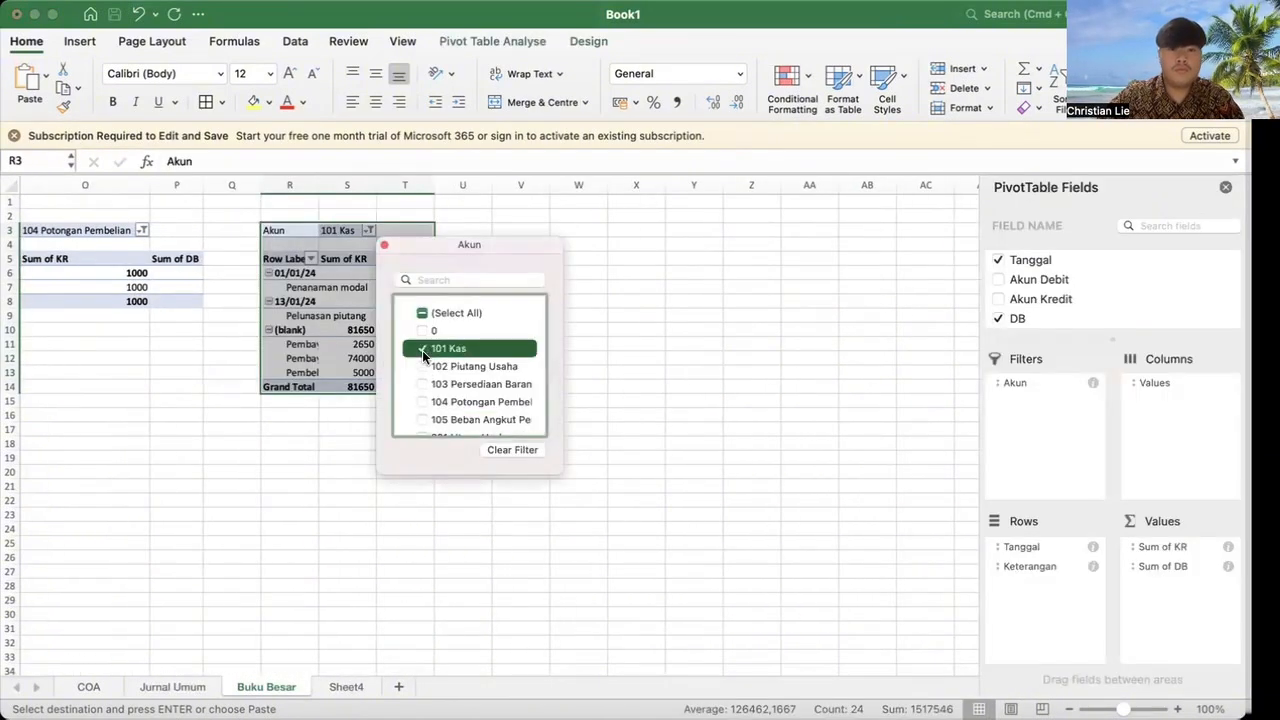
click(420, 417)
click(420, 348)
Step: Paste another copy of the pivot table at V3 and filter it to 201 Utang Usaha
click(693, 232)
key(super+v)
click(778, 231)
click(812, 216)
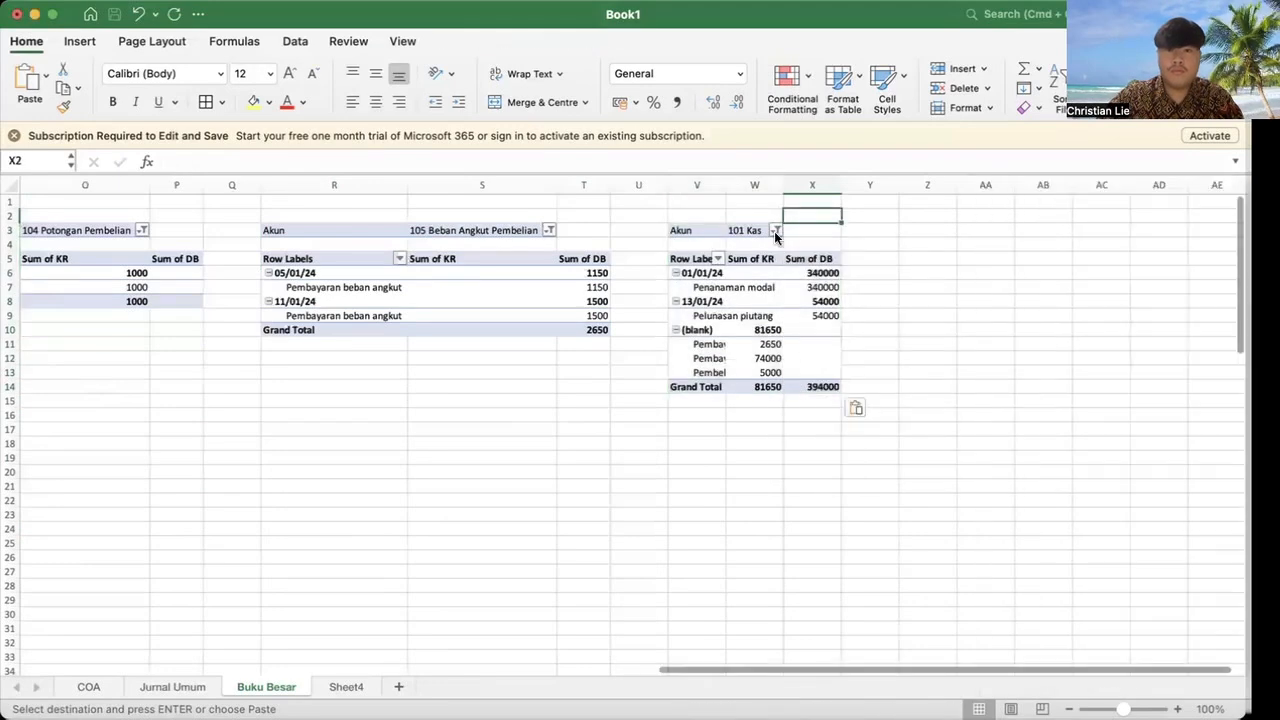
click(776, 231)
scroll(828, 418, down, 1)
click(828, 428)
click(829, 338)
Step: Paste another copy of the pivot table at Z3 and filter it to 301 Modal
click(1077, 229)
key(super+v)
click(954, 461)
click(1152, 230)
click(1202, 350)
scroll(1190, 430, down, 5)
click(1202, 356)
click(1126, 354)
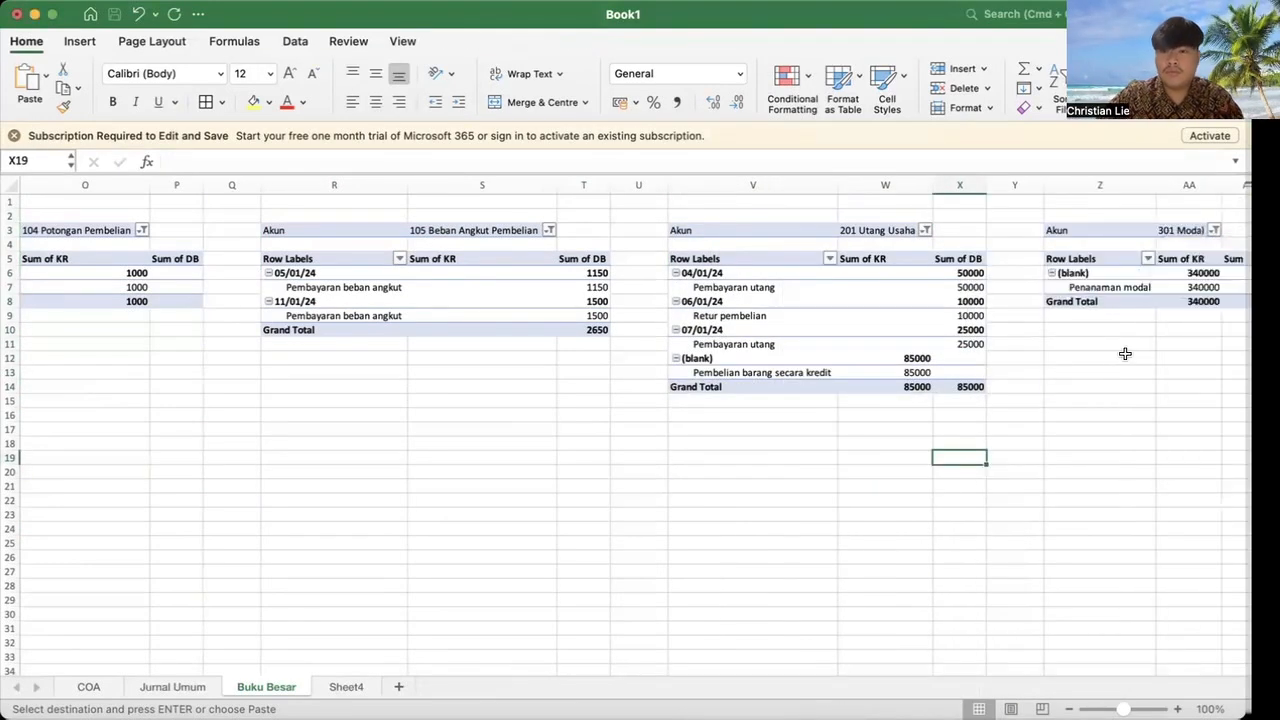
Step: Paste another copy of the pivot table at AD3 and filter it to 301 Modal
key(Right)
key(Right)
key(Right)
key(Right)
key(Right)
key(Right)
key(Right)
key(Right)
key(Right)
key(Right)
key(Right)
key(Right)
key(Right)
key(Right)
key(Right)
key(Right)
key(Right)
key(Right)
key(Right)
key(Right)
click(151, 233)
key(super+v)
click(244, 230)
click(292, 349)
scroll(300, 430, down, 5)
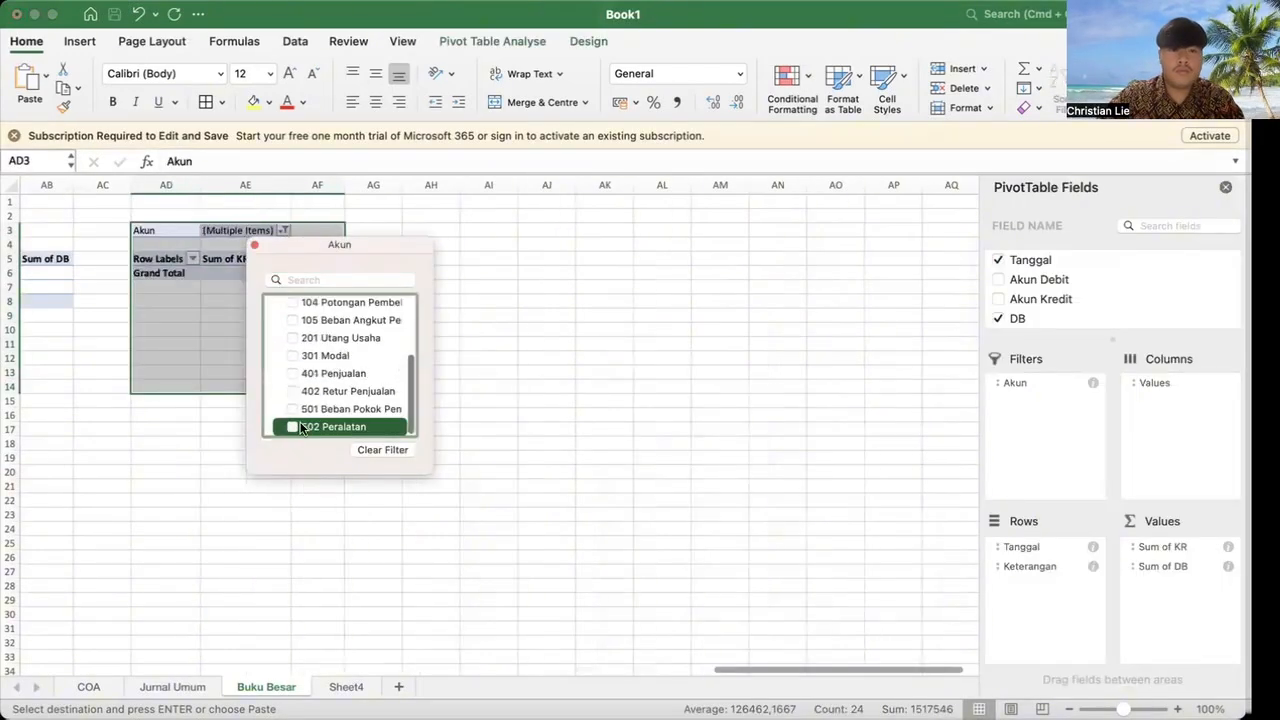
click(296, 355)
click(403, 238)
Step: Paste another copy of the pivot table at AH3 and filter it to 401 Penjualan
click(435, 231)
key(super+v)
click(529, 230)
scroll(628, 380, down, 5)
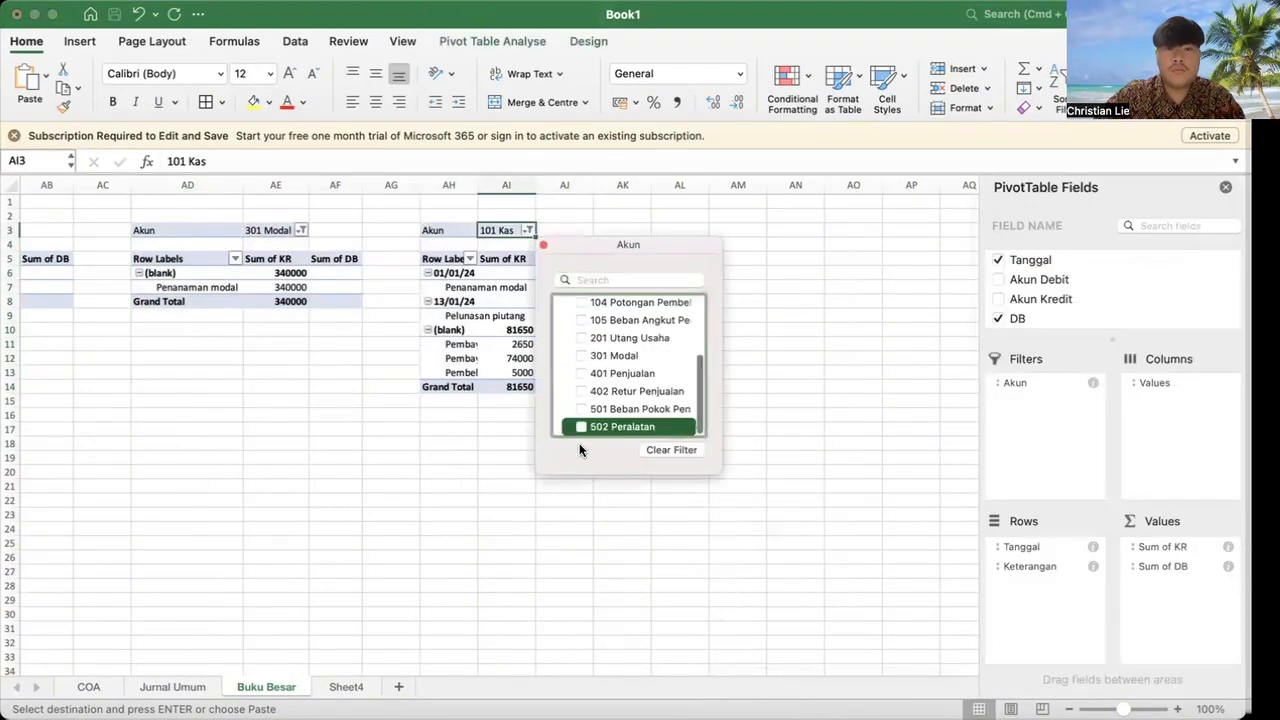
click(581, 358)
click(583, 374)
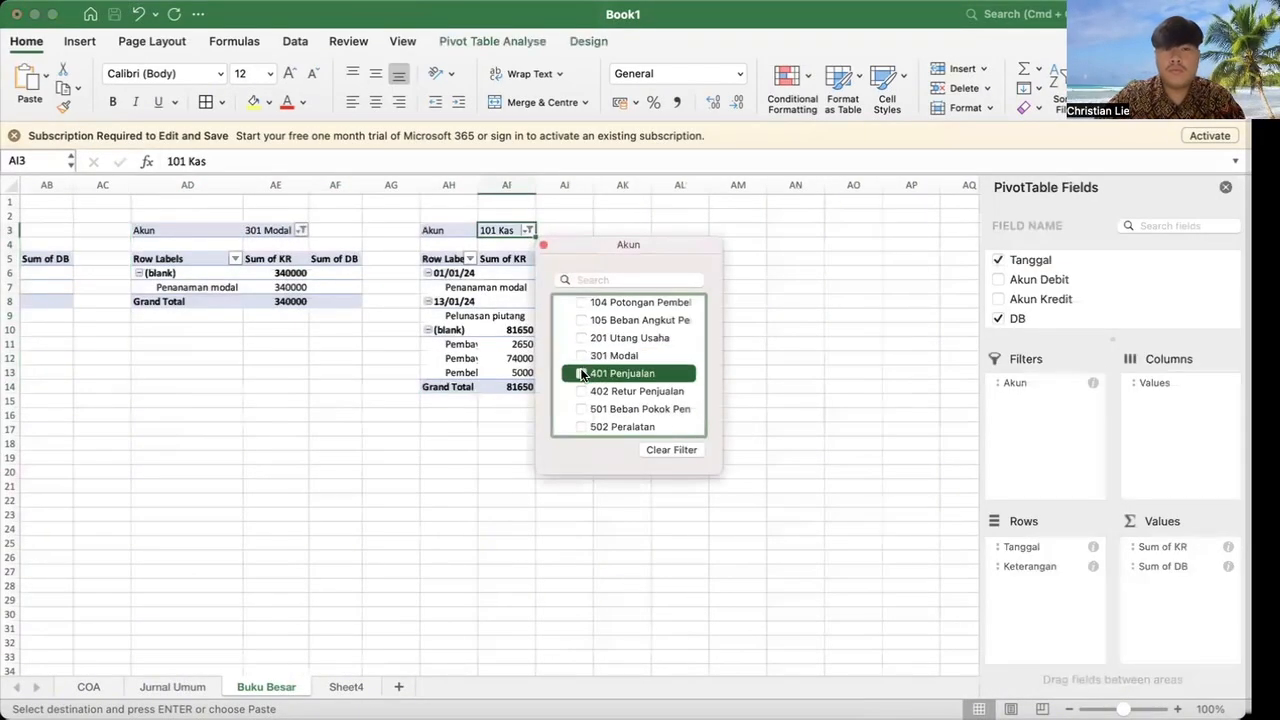
click(583, 374)
click(669, 230)
click(717, 347)
Step: Paste another copy of the pivot table at AL3 and filter it to 402 Retur Penjualan
click(800, 231)
key(super+v)
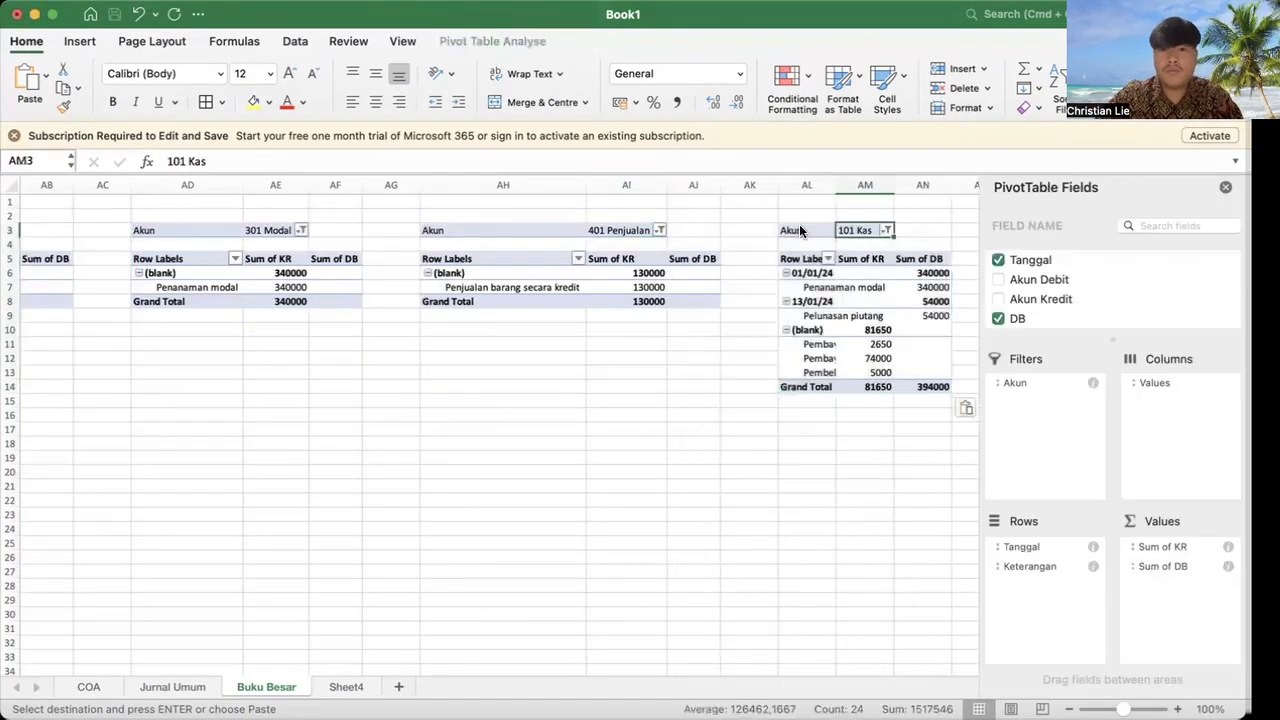
scroll(800, 231, right, 10)
click(934, 231)
click(319, 231)
scroll(400, 380, down, 5)
click(374, 390)
scroll(374, 380, up, 5)
click(374, 349)
Step: Paste another copy of the pivot table at AP3 and filter it to 501 Beban Pokok Penjualan
click(547, 231)
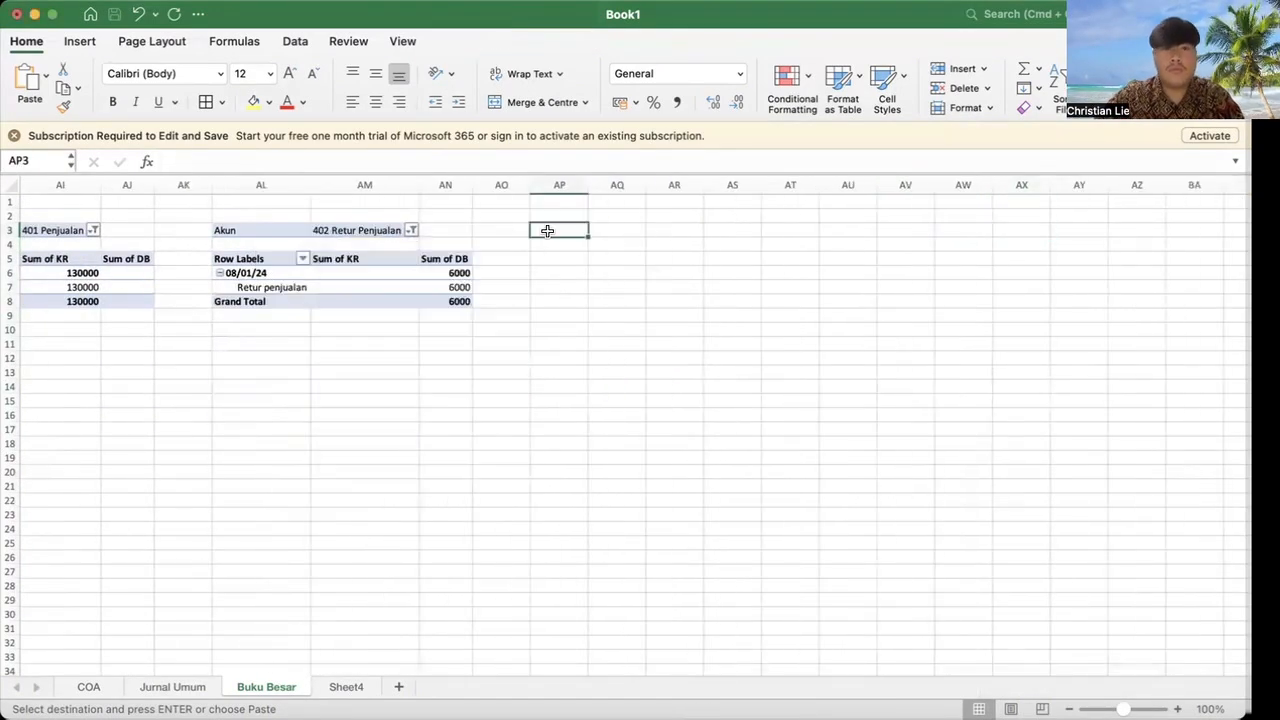
key(super+v)
click(643, 230)
click(750, 259)
click(643, 230)
click(691, 347)
scroll(691, 380, down, 5)
click(691, 428)
click(691, 409)
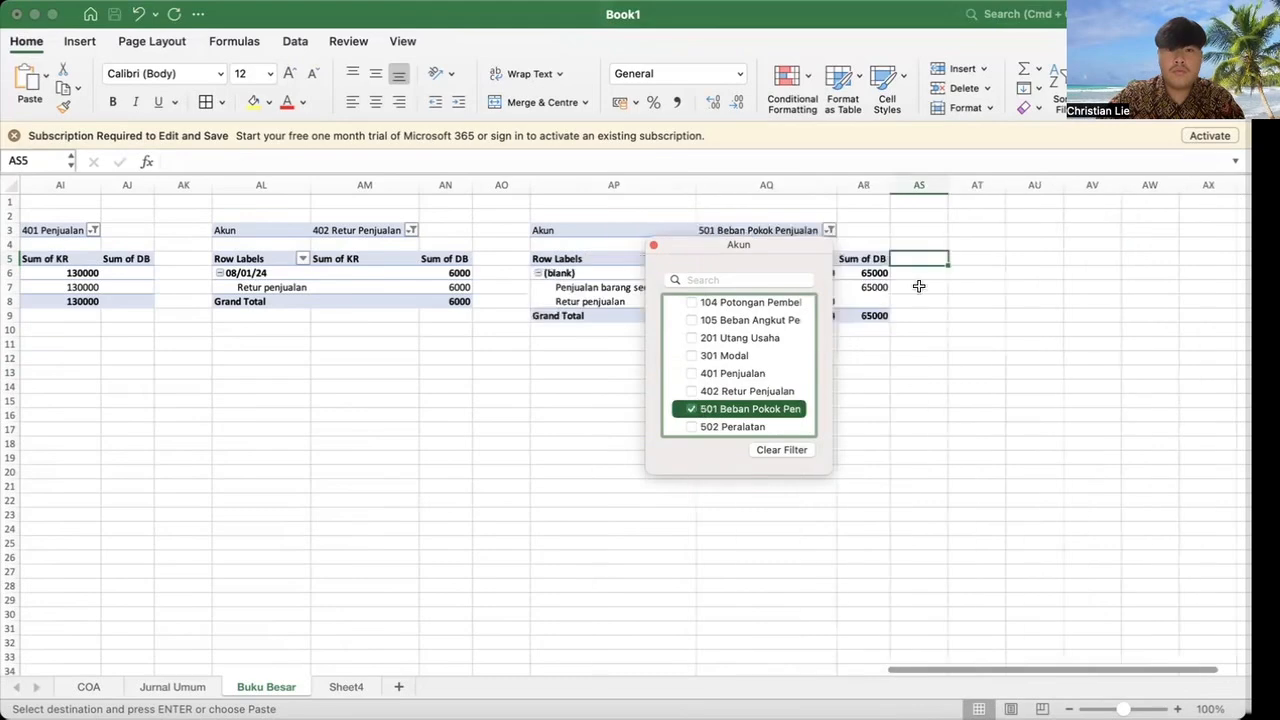
Step: Paste another copy of the pivot table at AT3 and filter it to 502 Peralatan only
click(991, 230)
key(super+v)
click(863, 358)
click(1060, 231)
scroll(1120, 385, down, 5)
click(1109, 427)
scroll(1109, 385, up, 5)
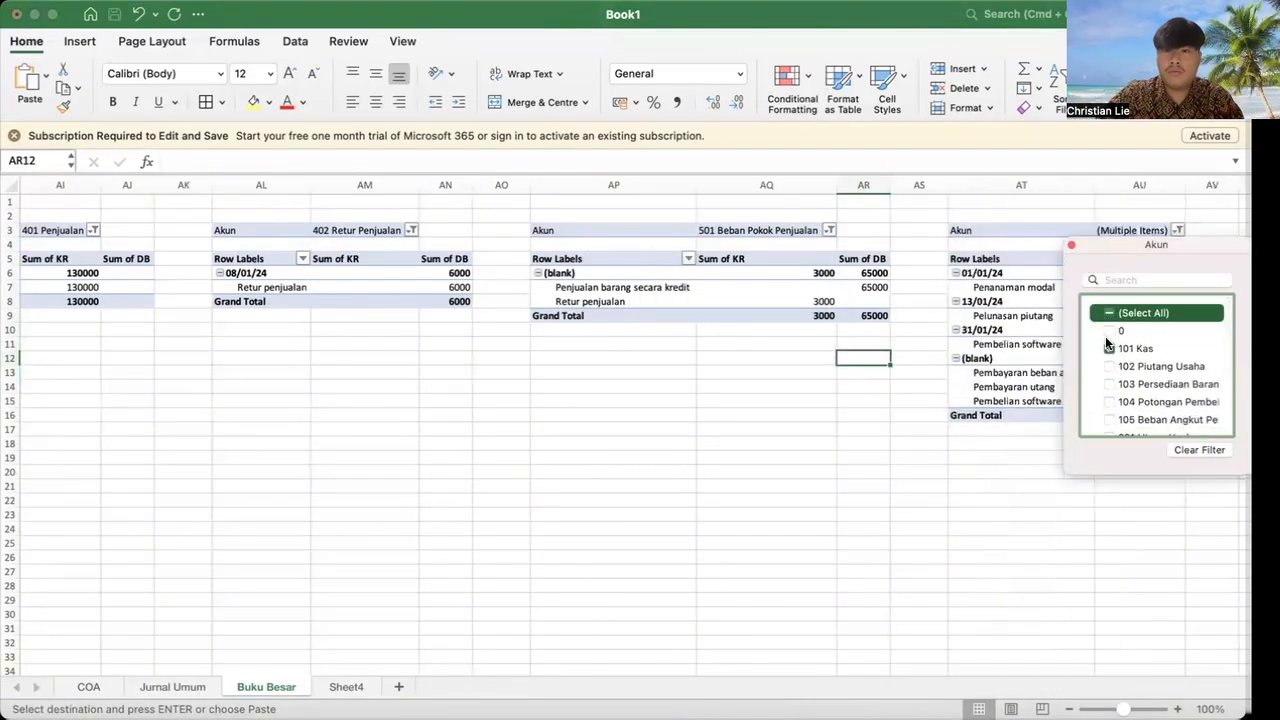
click(1109, 349)
click(943, 380)
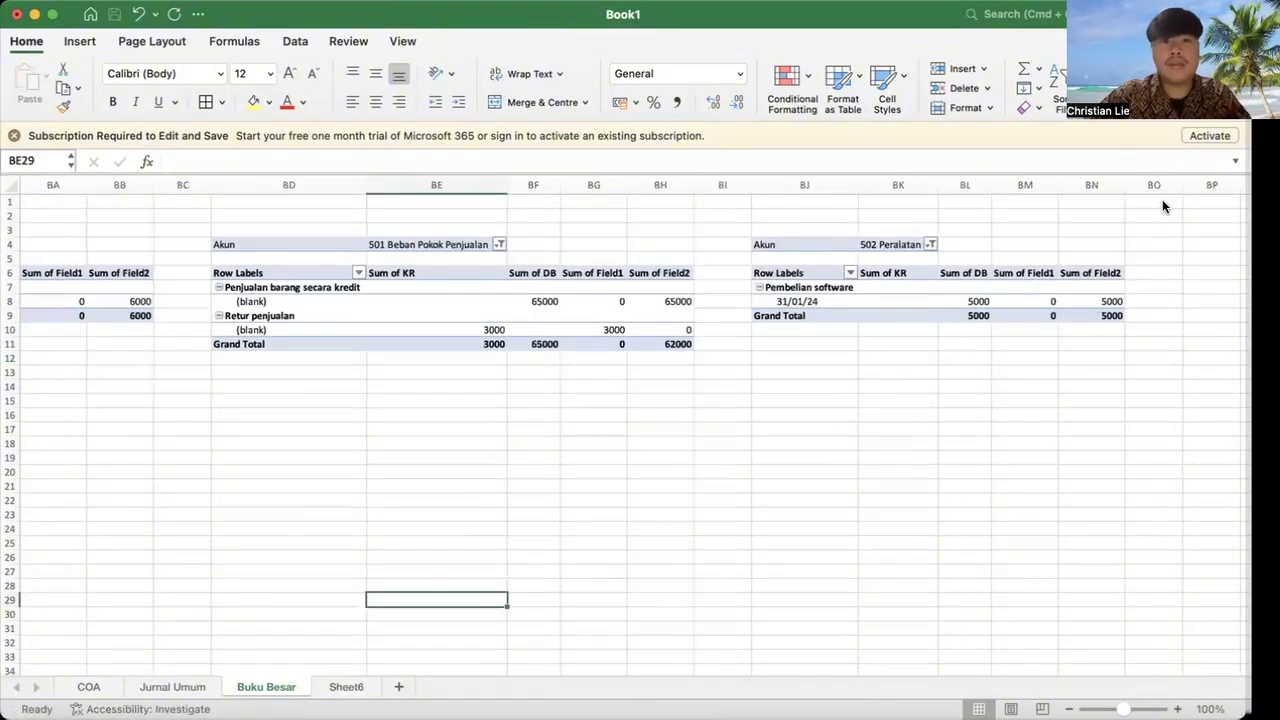
Step: Copy the 501 Beban Pokok Penjualan pivot table from Buku Besar to cell B2 of Sheet6
drag(341, 250, 650, 347)
key(super+c)
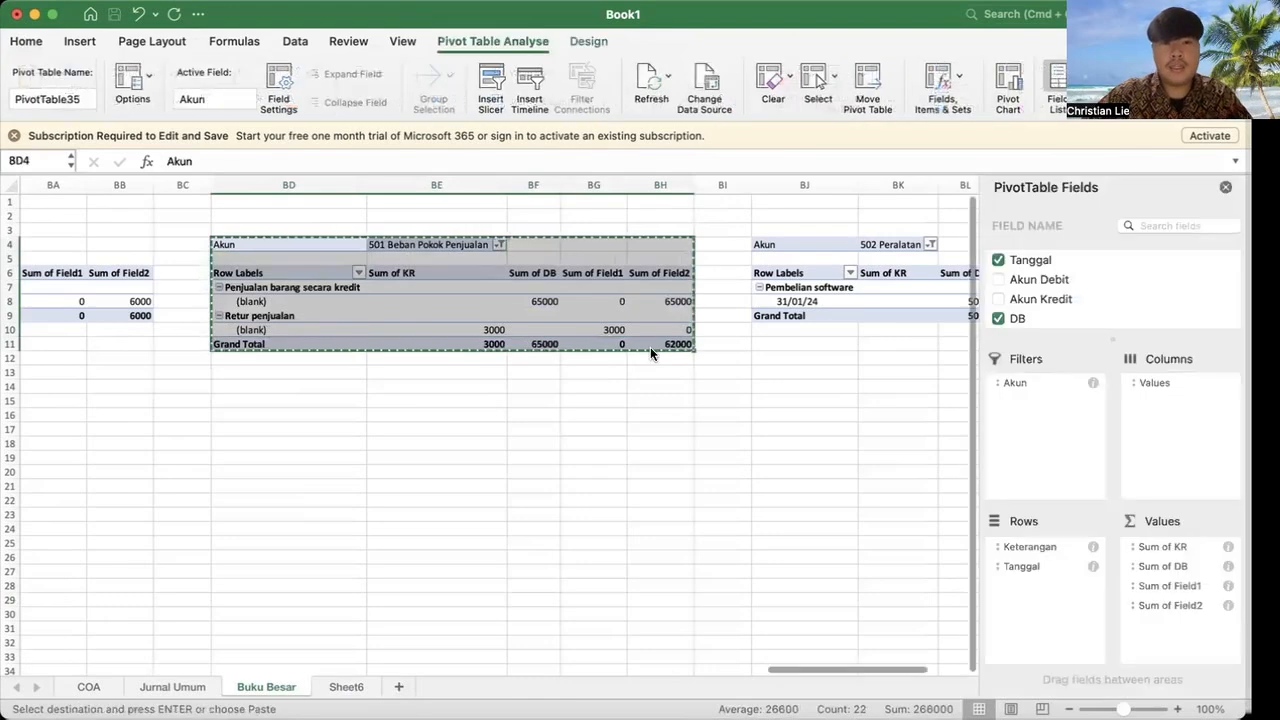
click(344, 688)
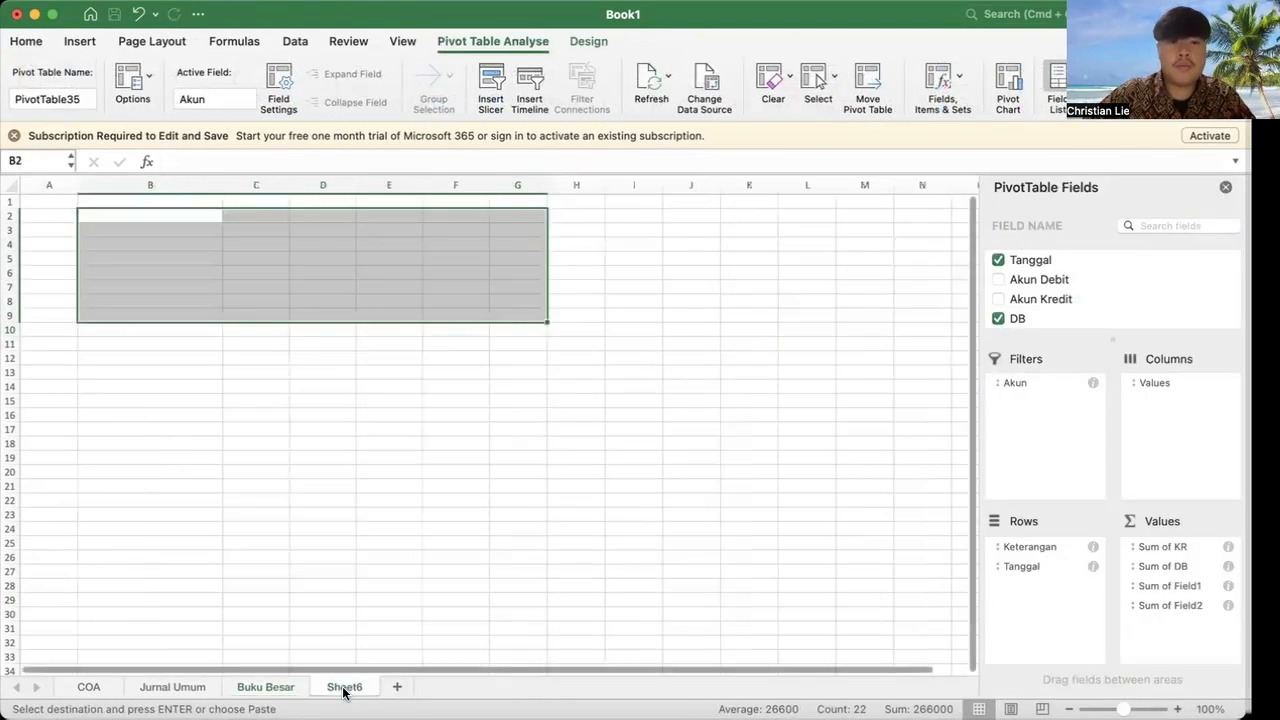
click(124, 213)
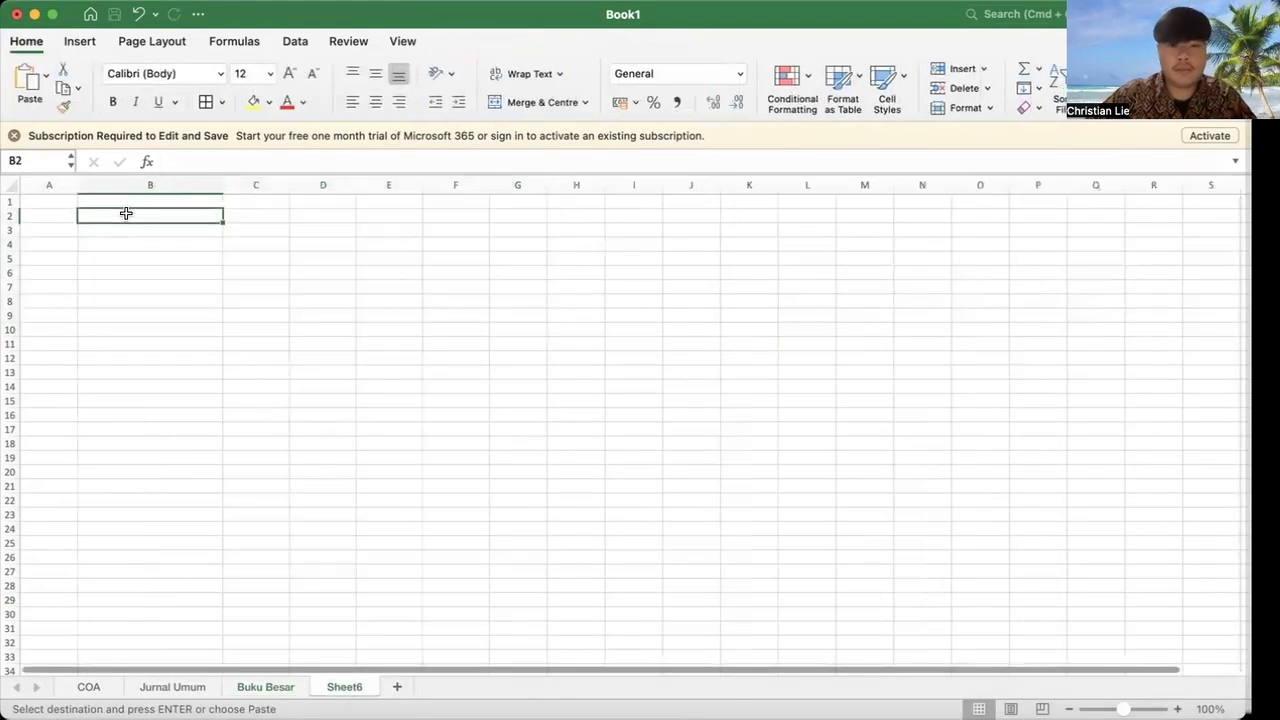
key(super+v)
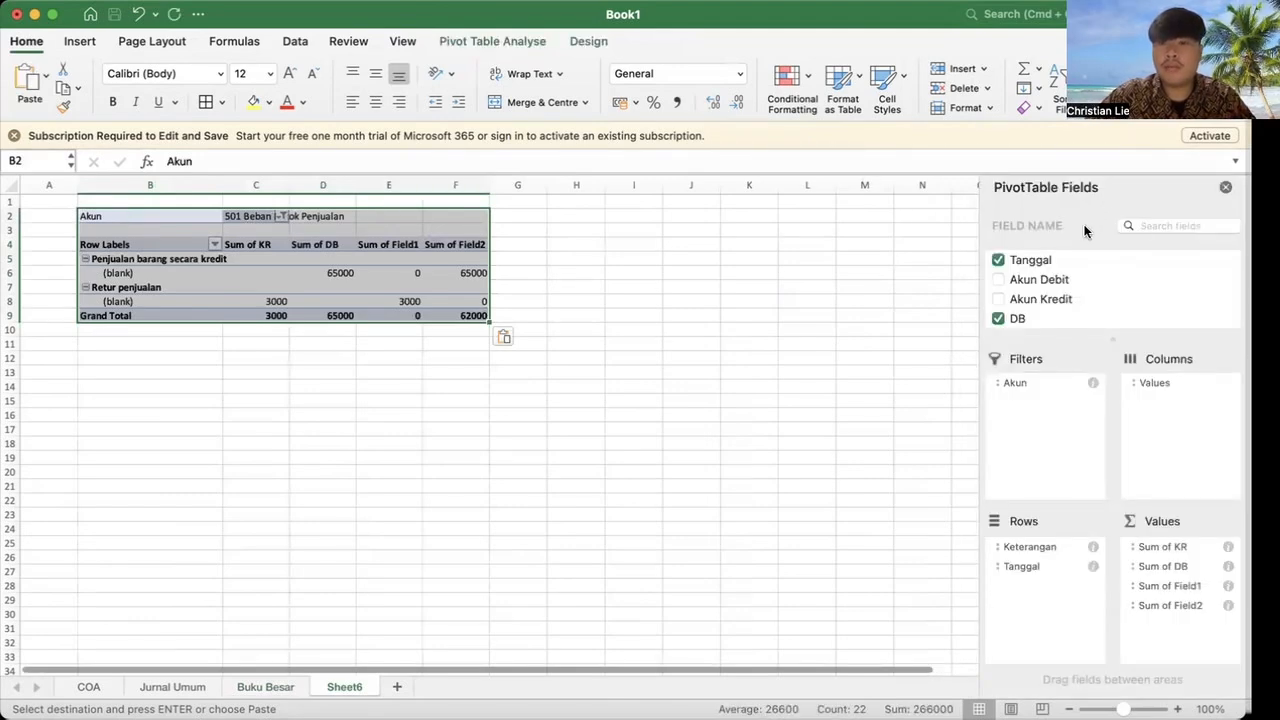
Step: Remove Tanggal, DB, KR and Keterangan from the Sheet6 pivot table and move Akun from the filters to the rows
click(998, 260)
click(995, 317)
scroll(1044, 317, down, 3)
click(997, 281)
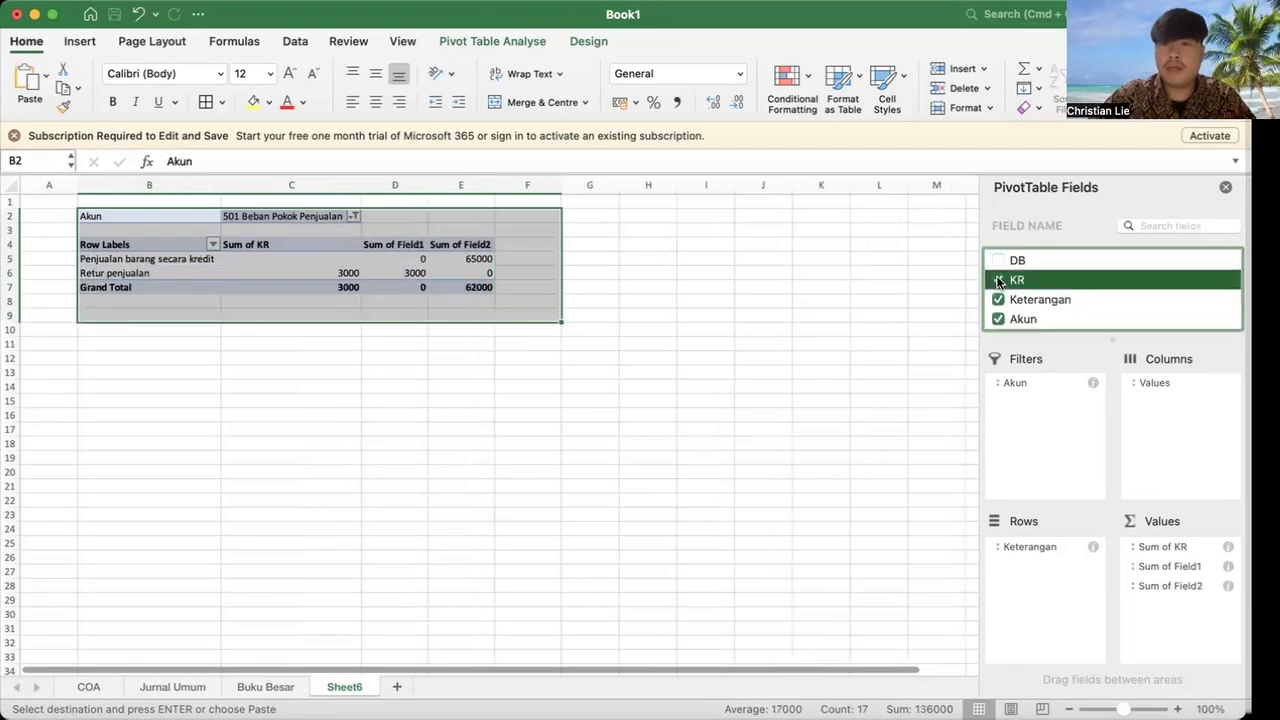
click(998, 300)
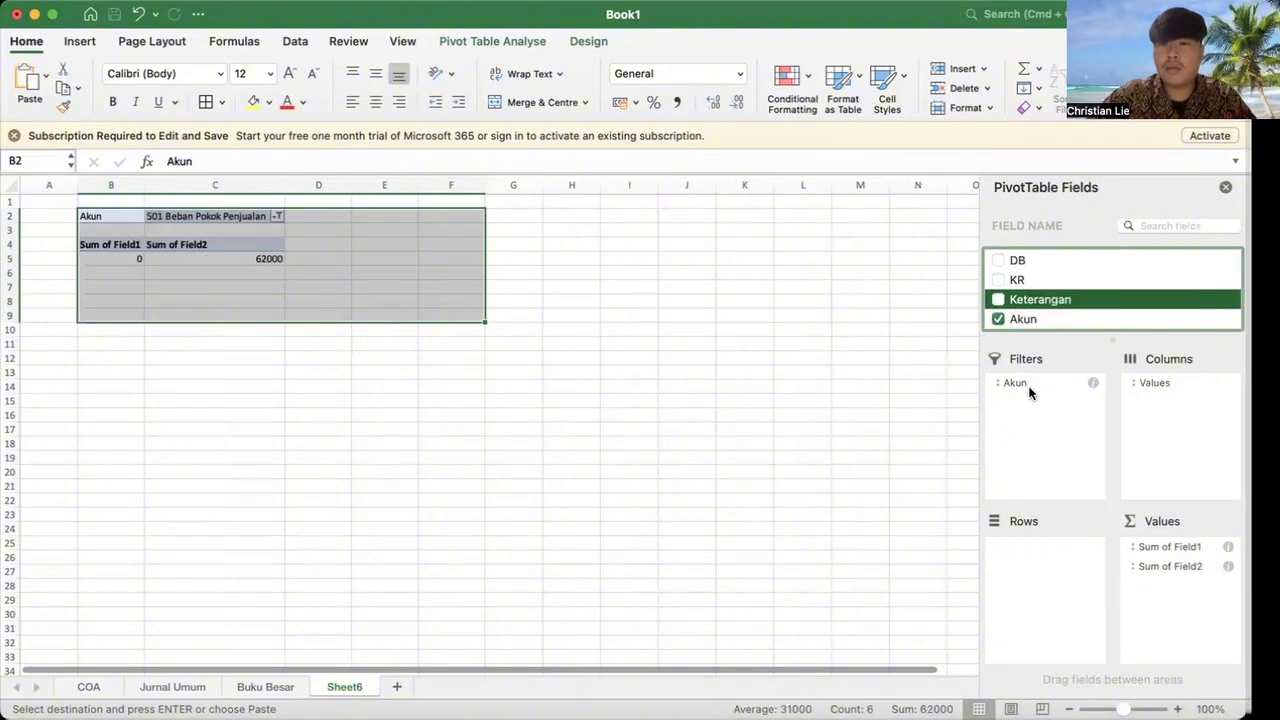
drag(1025, 384, 1039, 613)
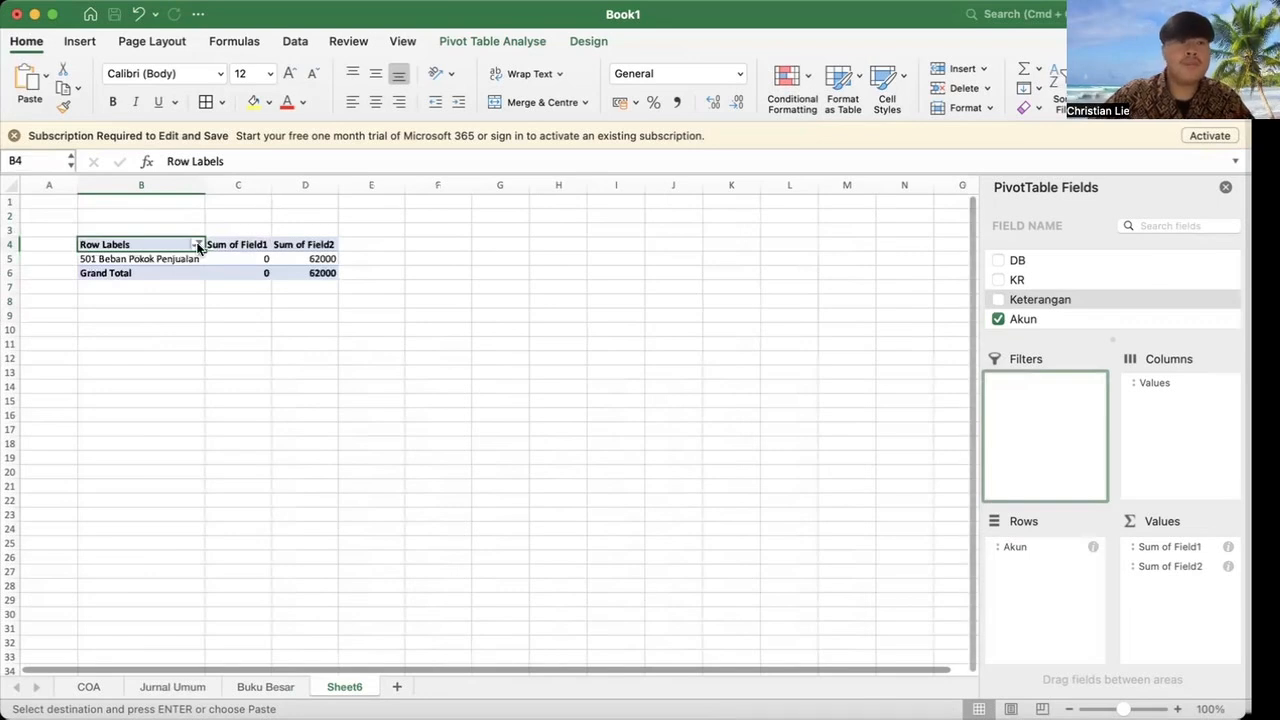
Step: Clear the Akun filter of the Sheet6 pivot table to include all accounts and turn off its grand totals
click(198, 245)
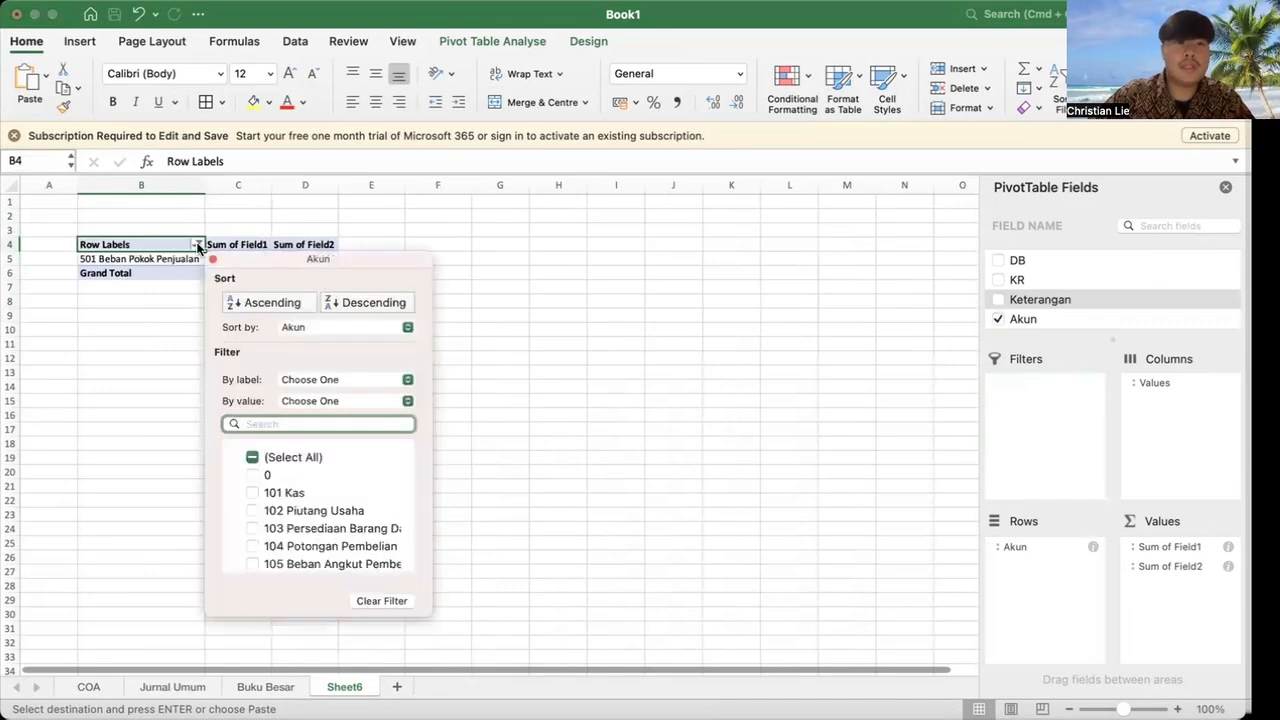
click(290, 460)
click(449, 347)
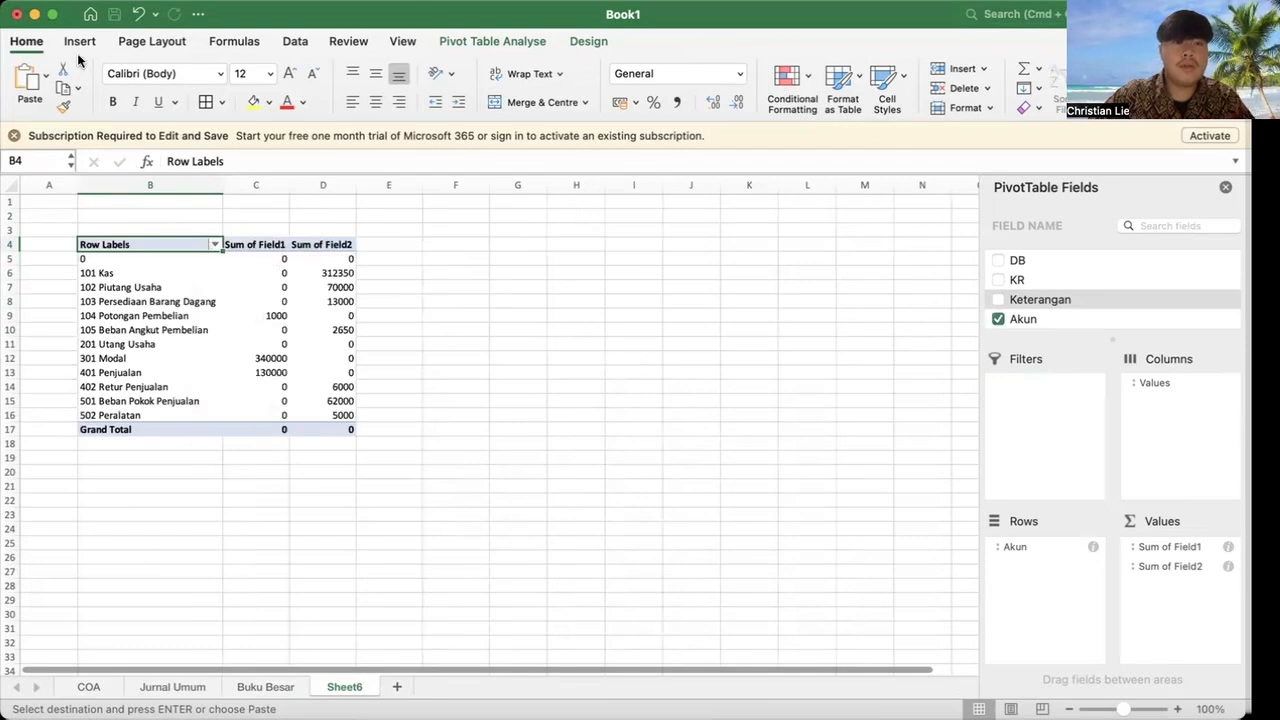
click(573, 41)
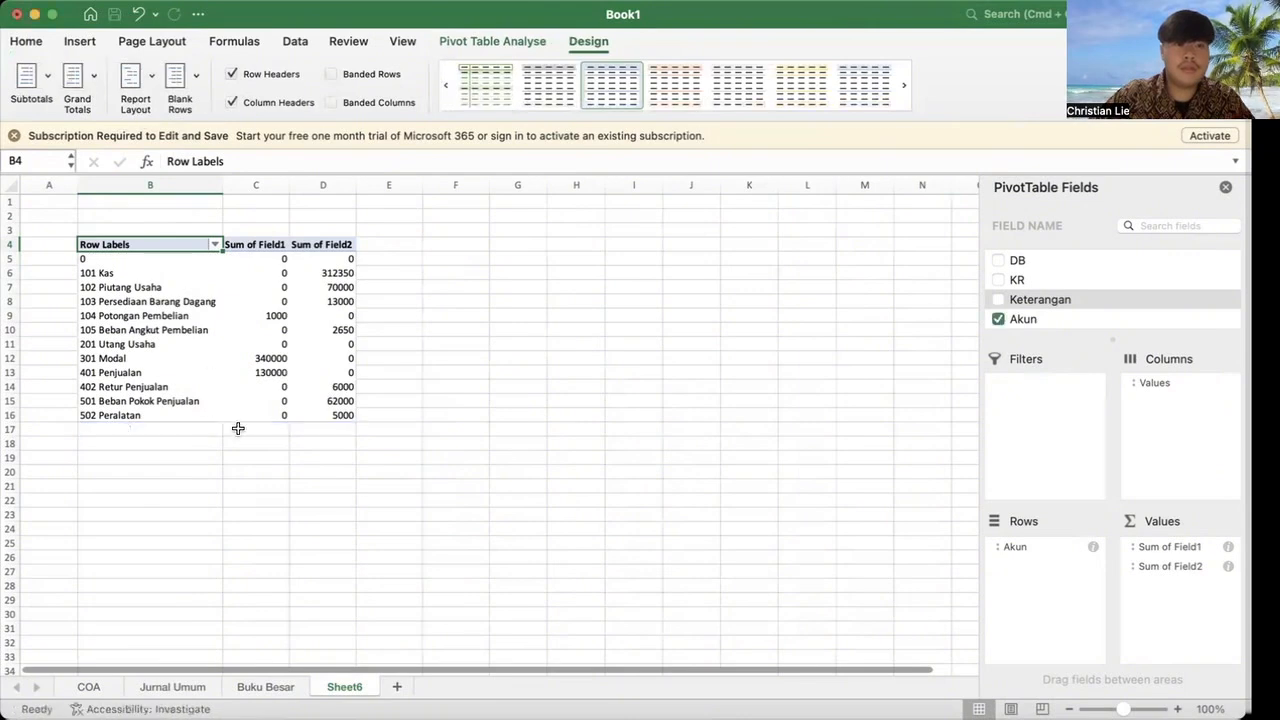
Step: Label row 17 below the pivot table as Total and sum C5:C16 in C17
click(237, 427)
text(Total)
key(Tab)
text(=sum)
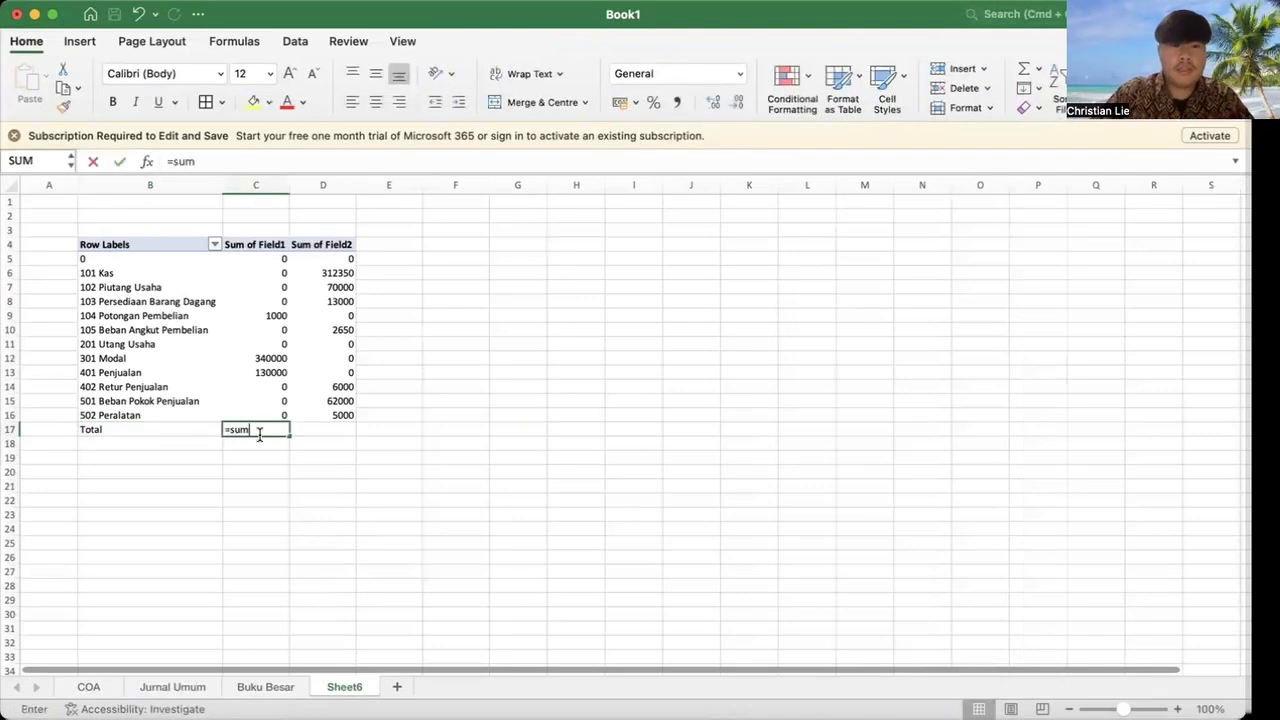
text(()
drag(283, 258, 279, 414)
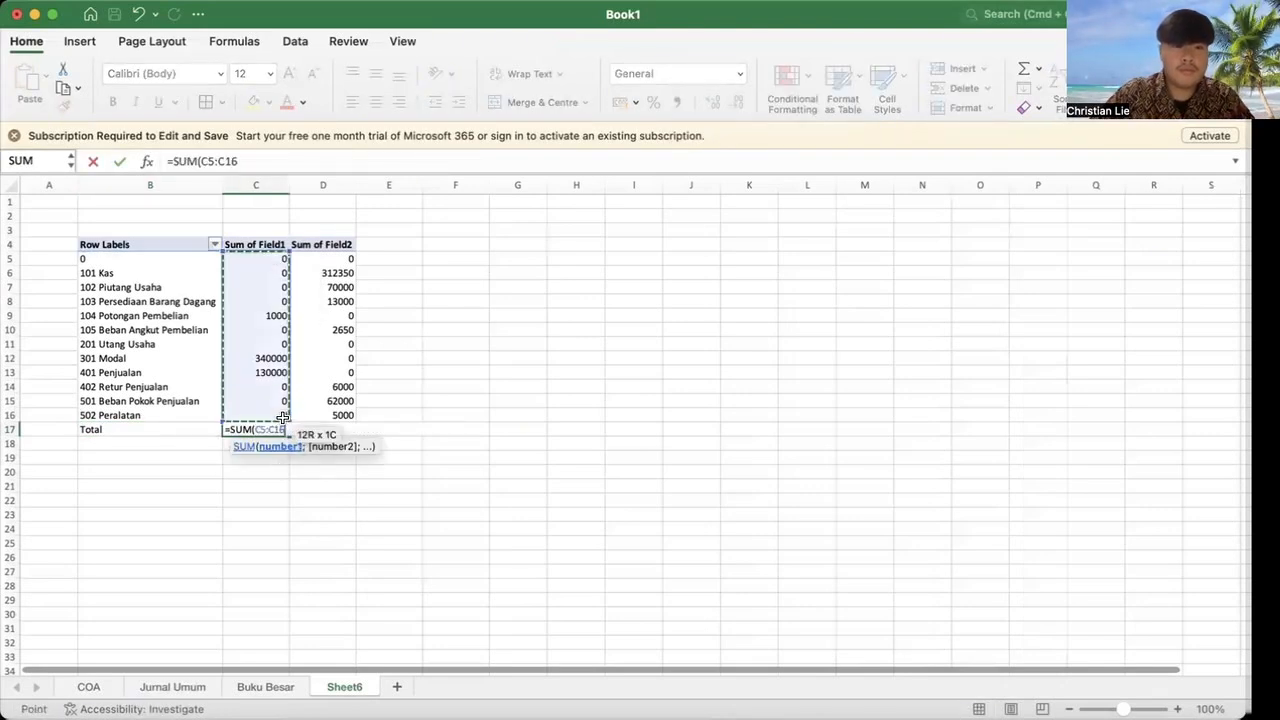
text())
key(Tab)
Step: Sum D5:D16 in D17 of the Total row
text(=a)
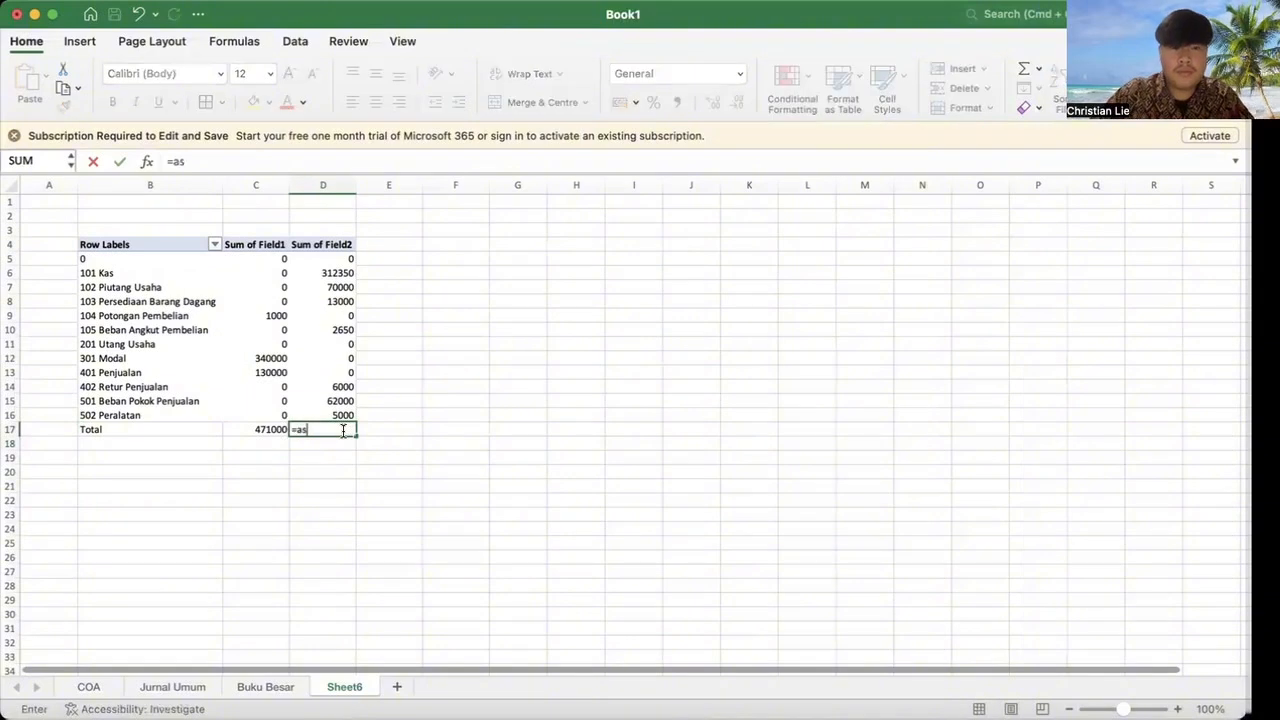
text(um()
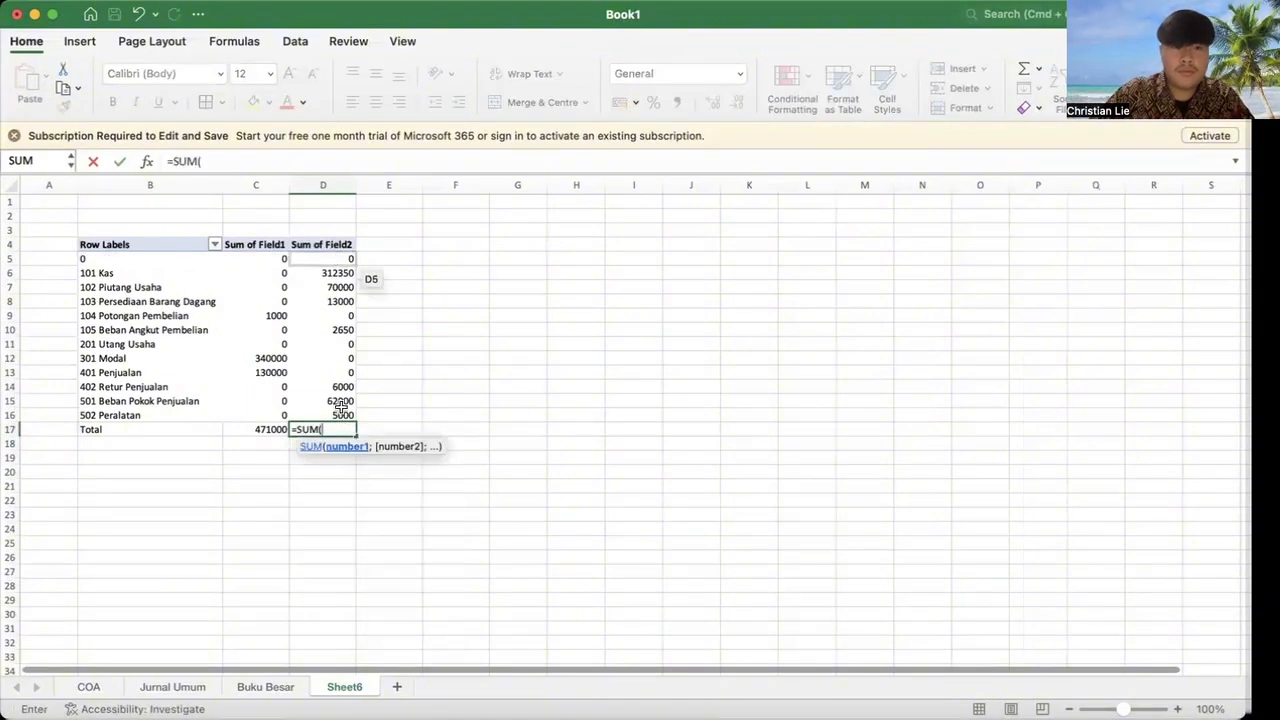
drag(340, 258, 343, 414)
text())
key(Return)
click(272, 440)
click(320, 429)
click(390, 431)
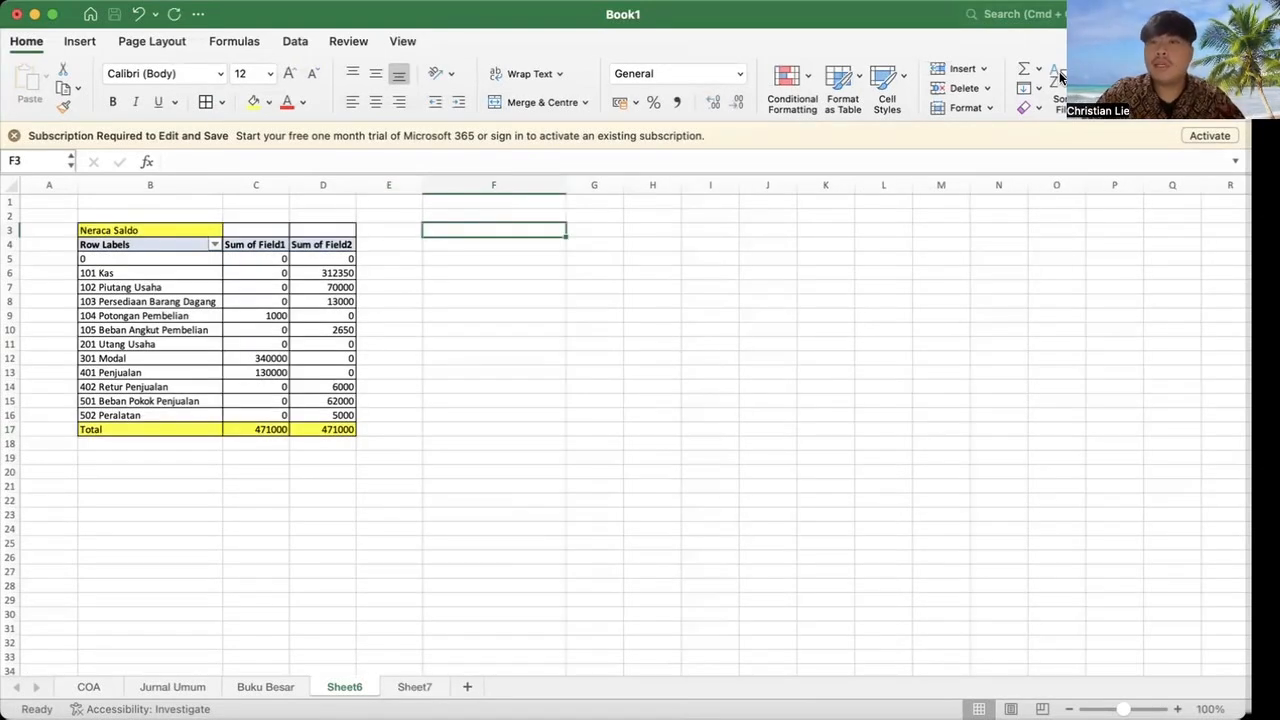
Step: Enter the title "Laporan Laba Rugi" in F3
text(Lapor)
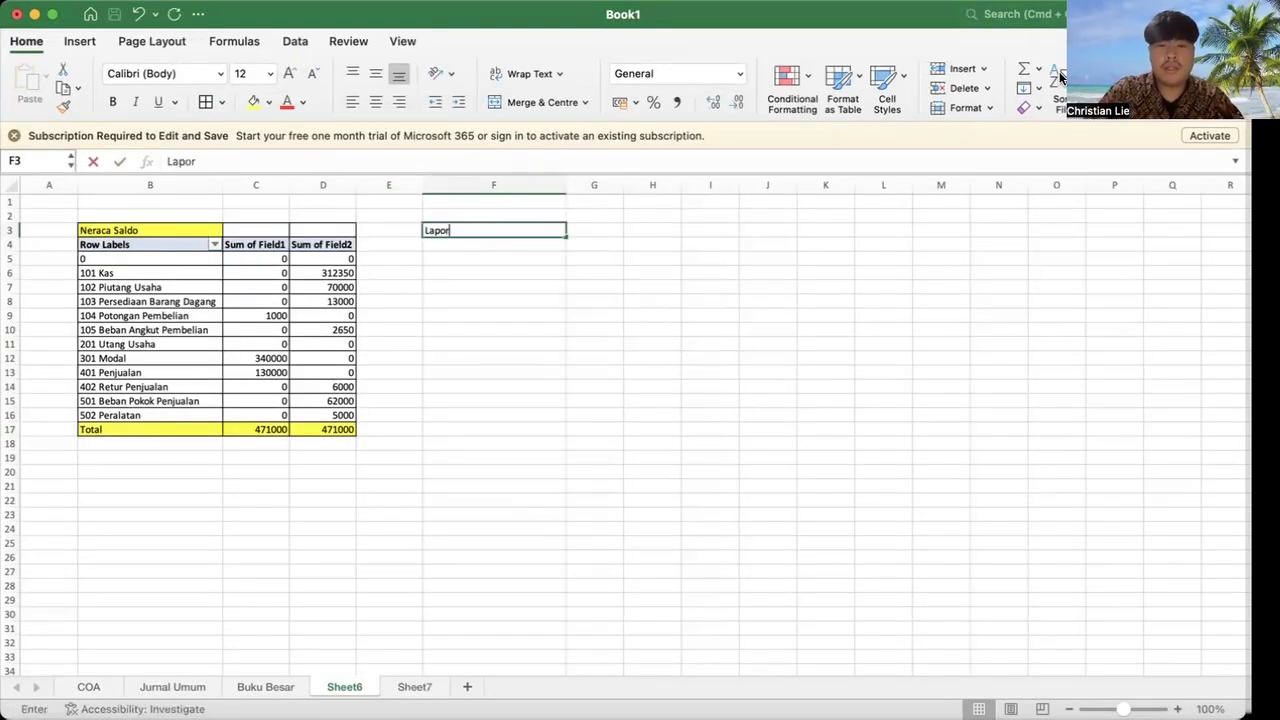
text(an Laba Rugoi)
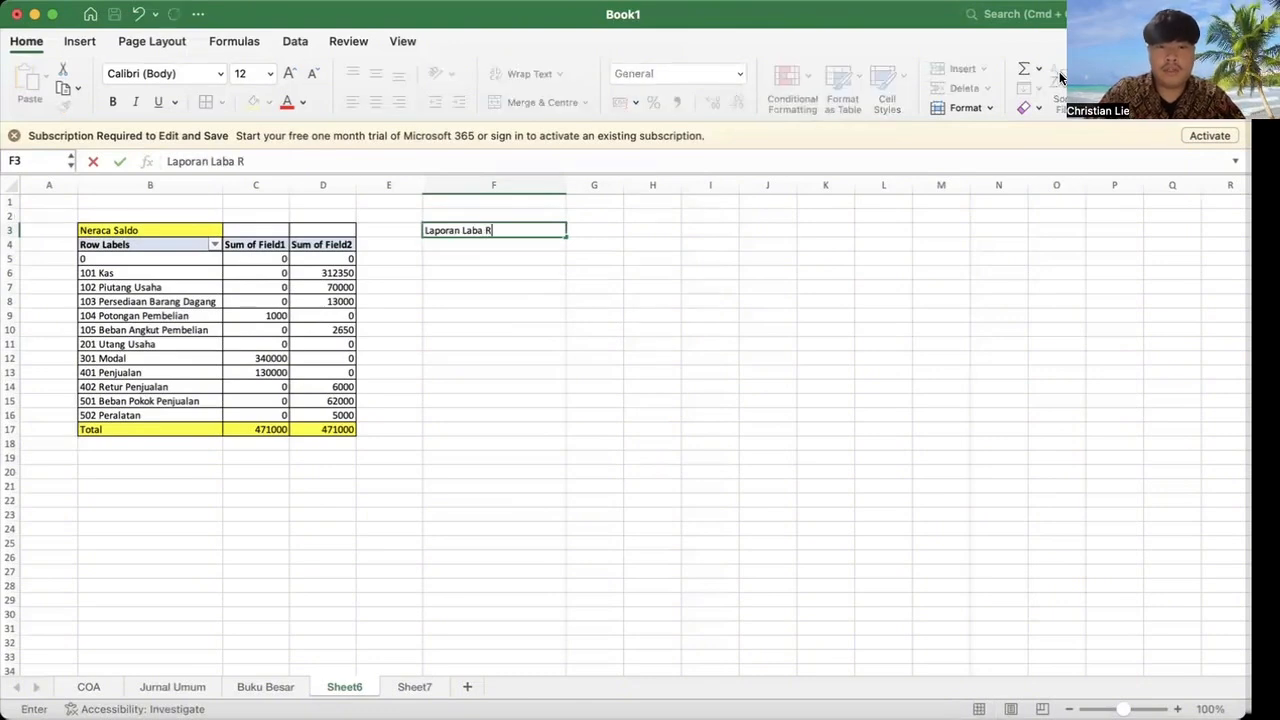
key(BackSpace)
key(BackSpace)
text(i)
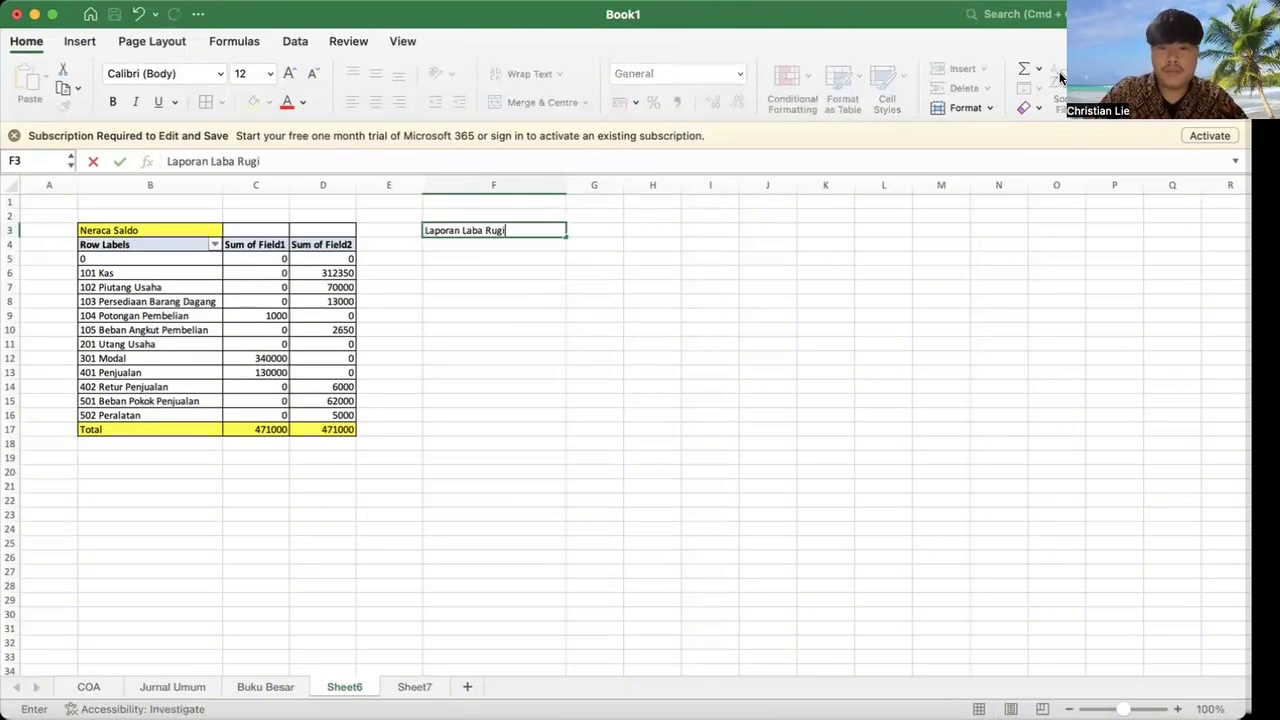
key(Return)
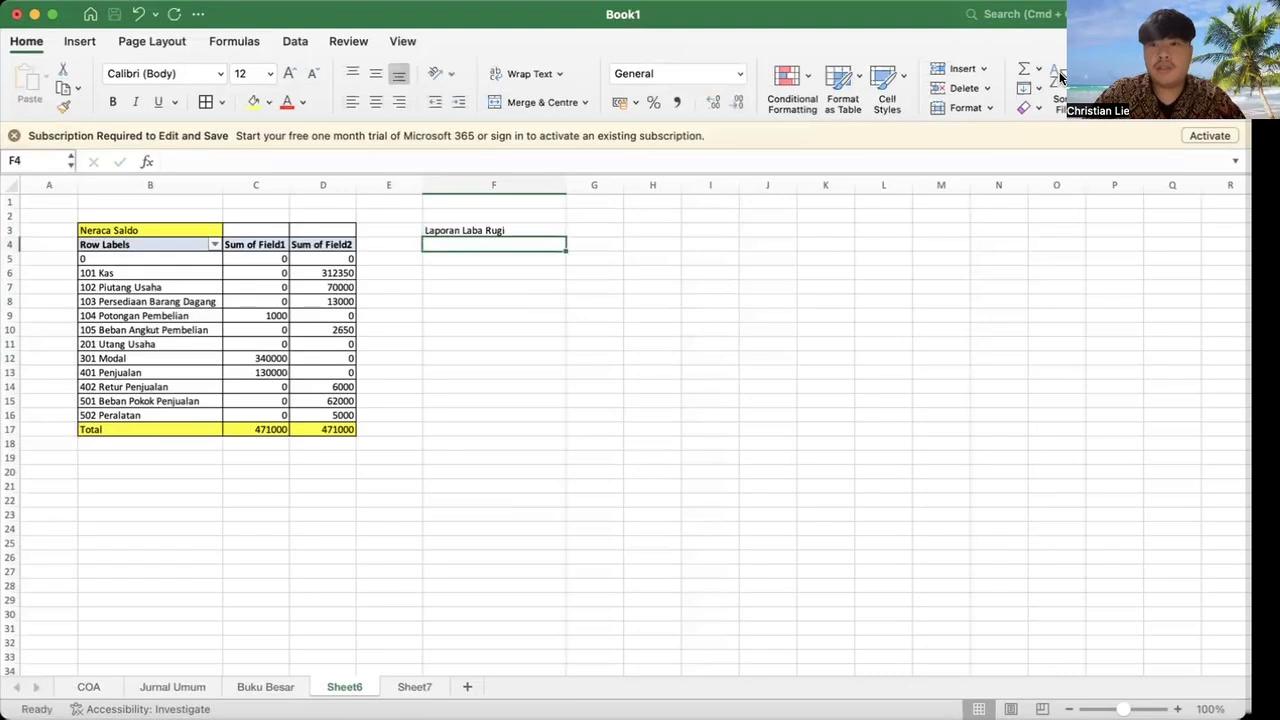
Step: Copy the account names 401 Penjualan and 402 Retur Penjualan from the trial balance into F4 and F5
click(129, 377)
key(super+c)
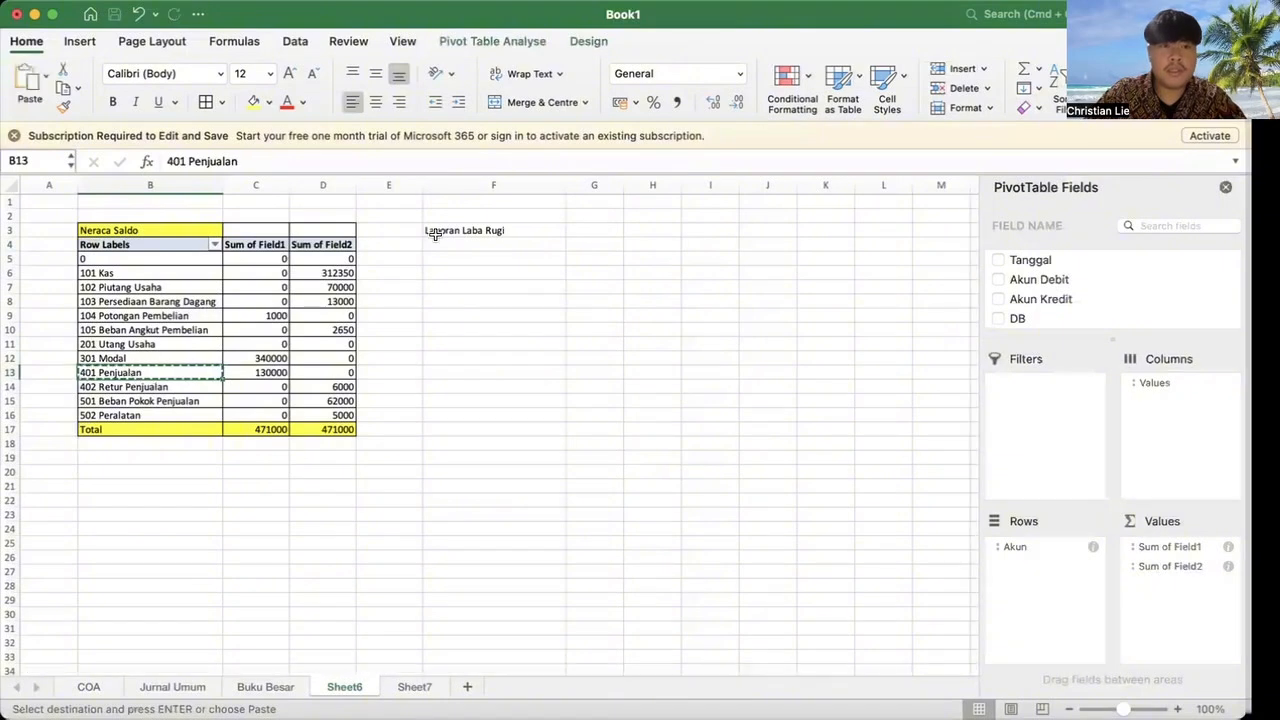
click(466, 246)
key(super+v)
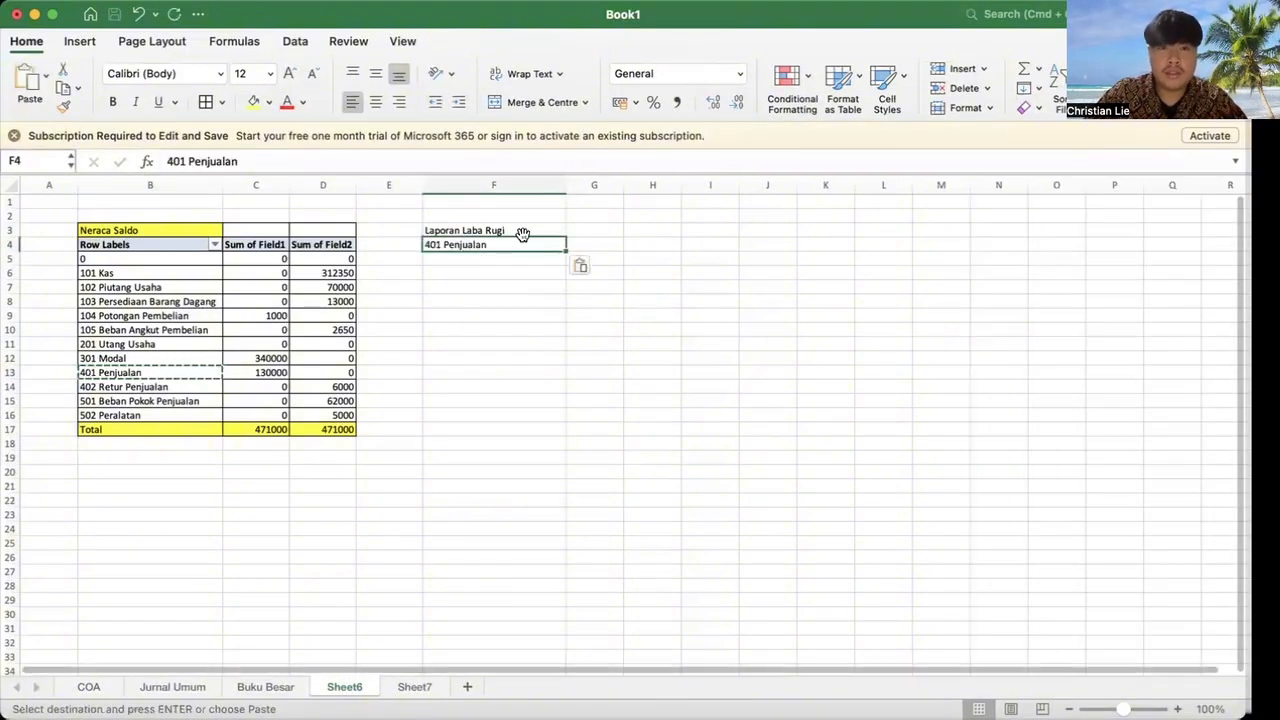
click(510, 258)
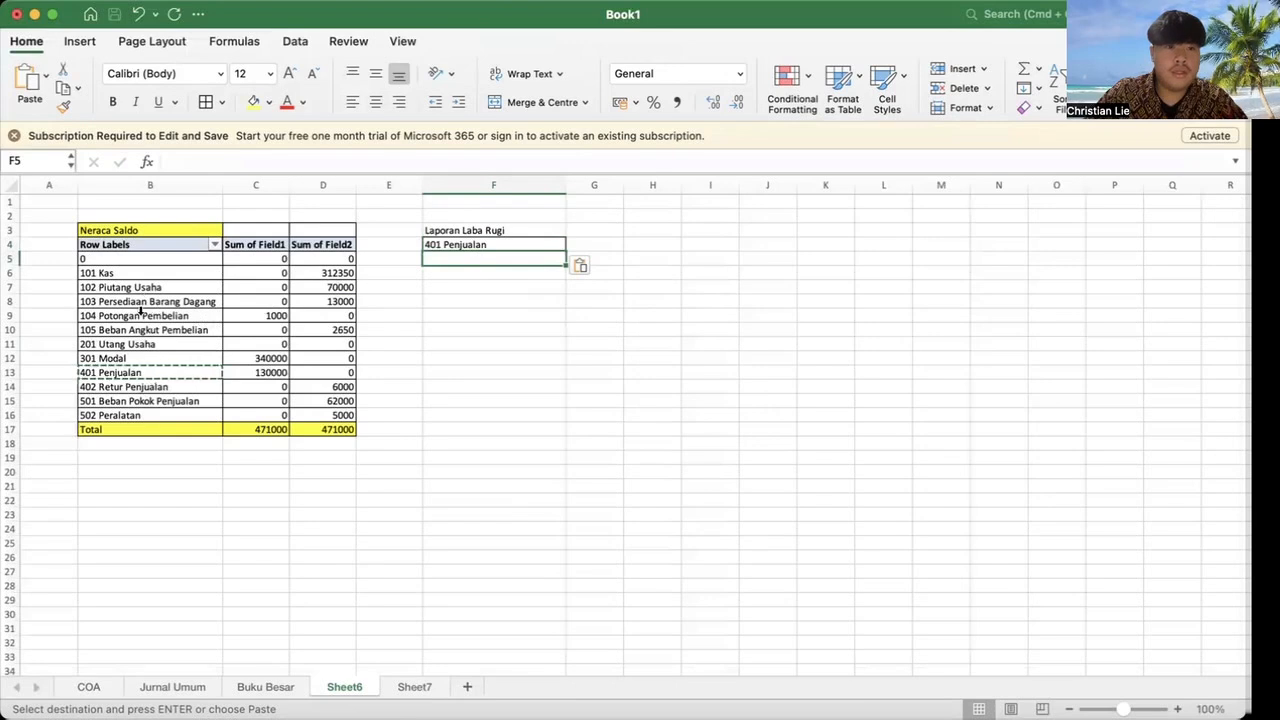
click(133, 389)
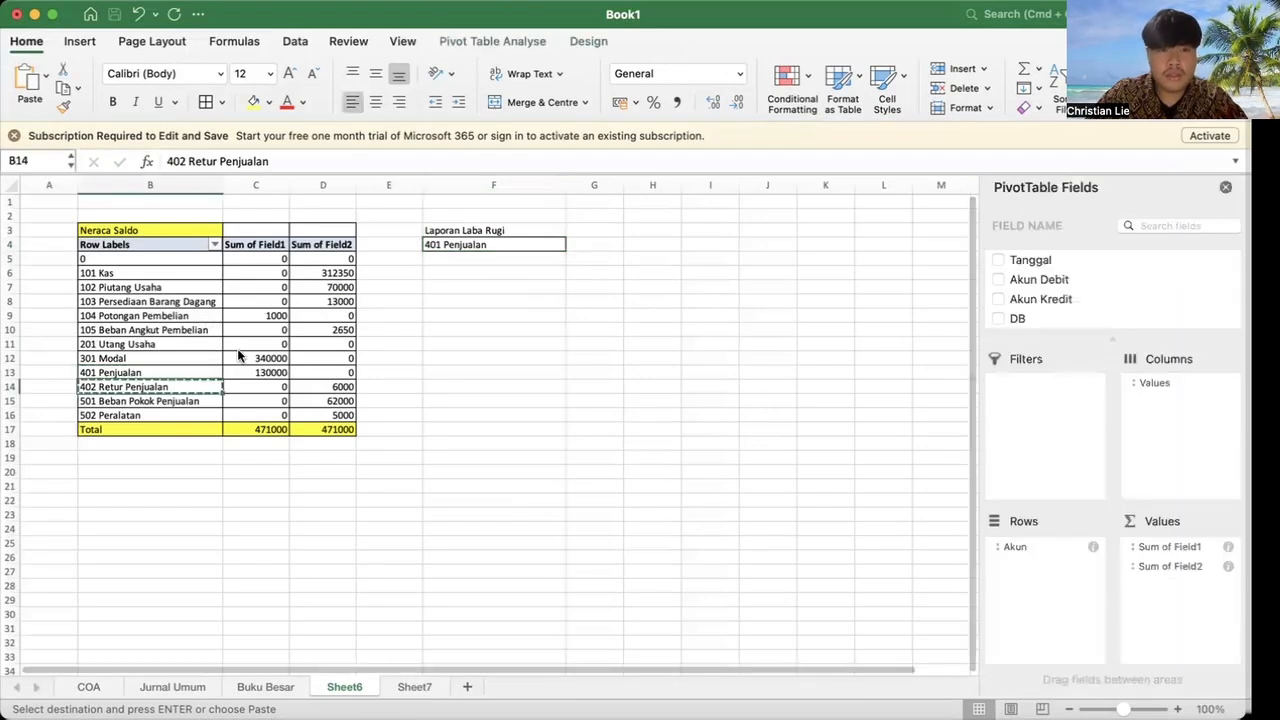
key(super+c)
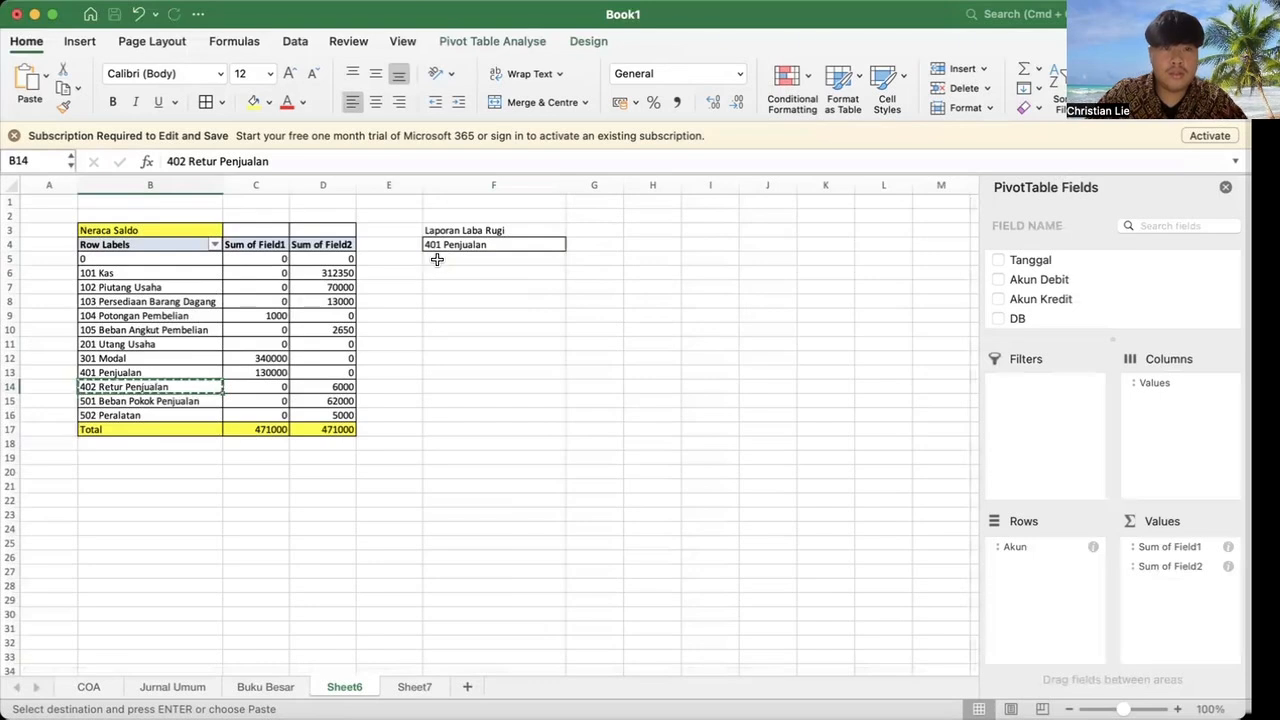
click(437, 259)
key(super+v)
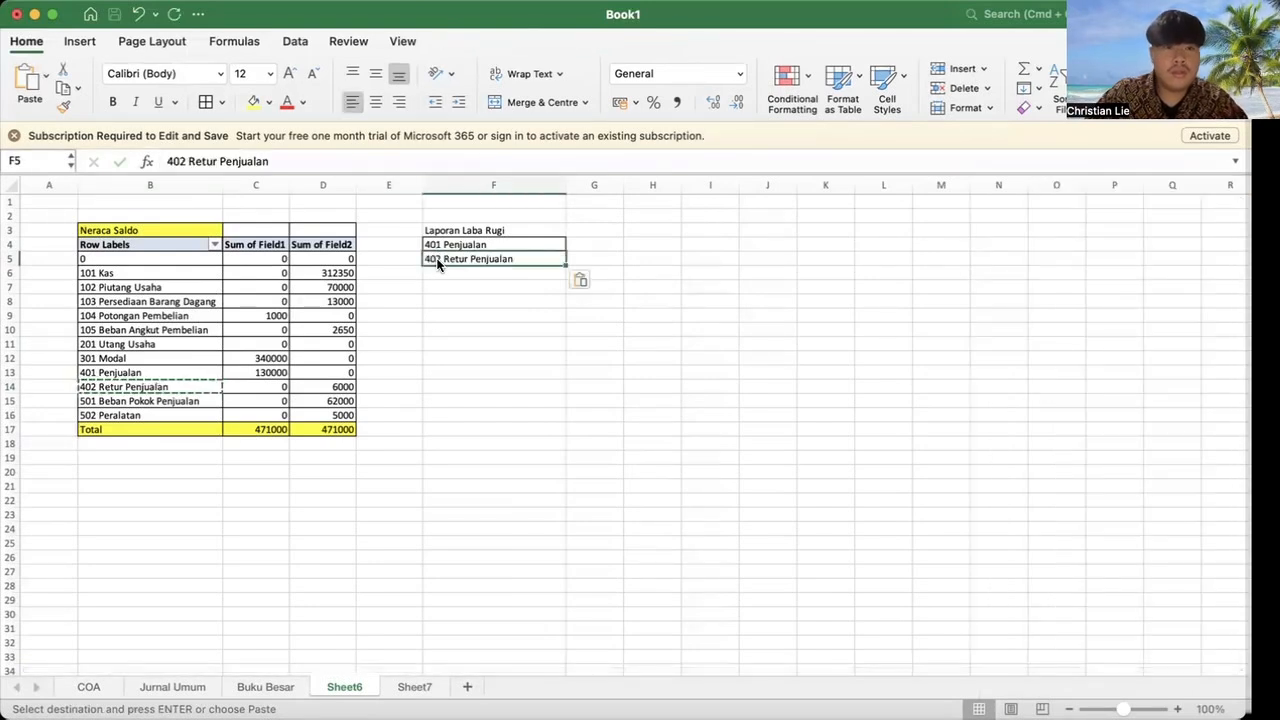
Step: Copy the account name 104 Potongan Pembelian from the trial balance into F6
click(160, 316)
key(super+c)
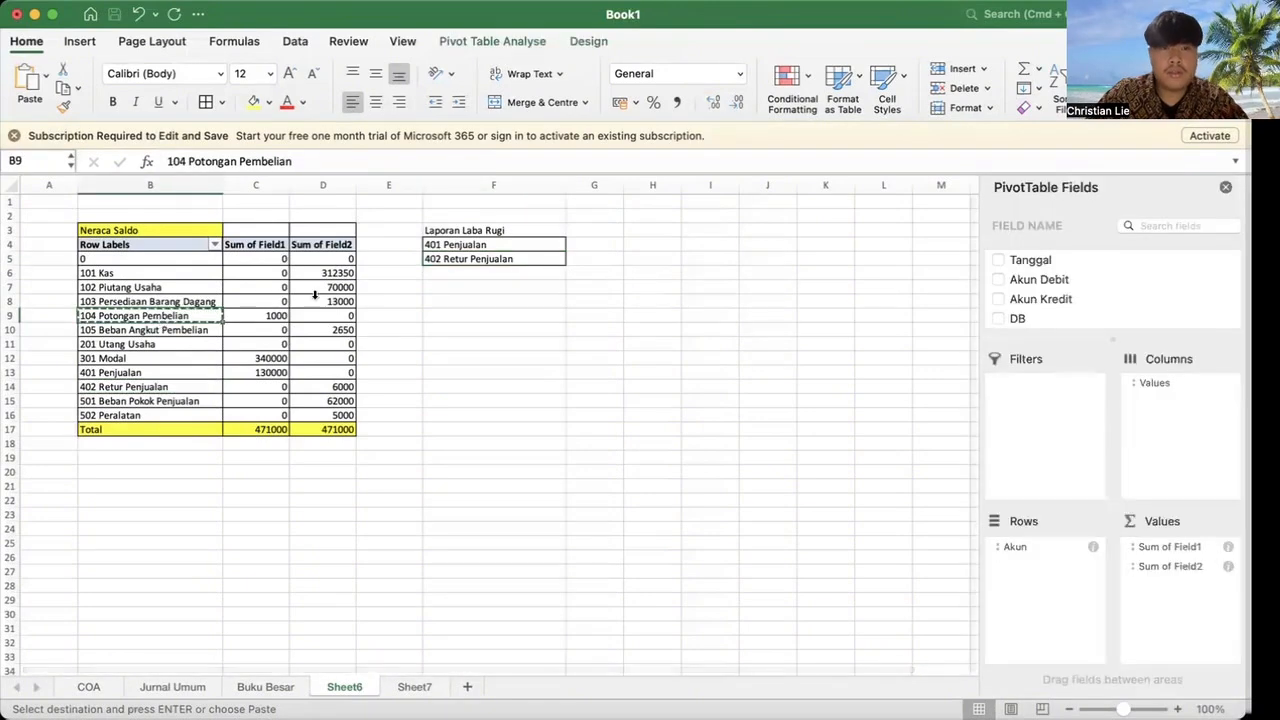
click(433, 274)
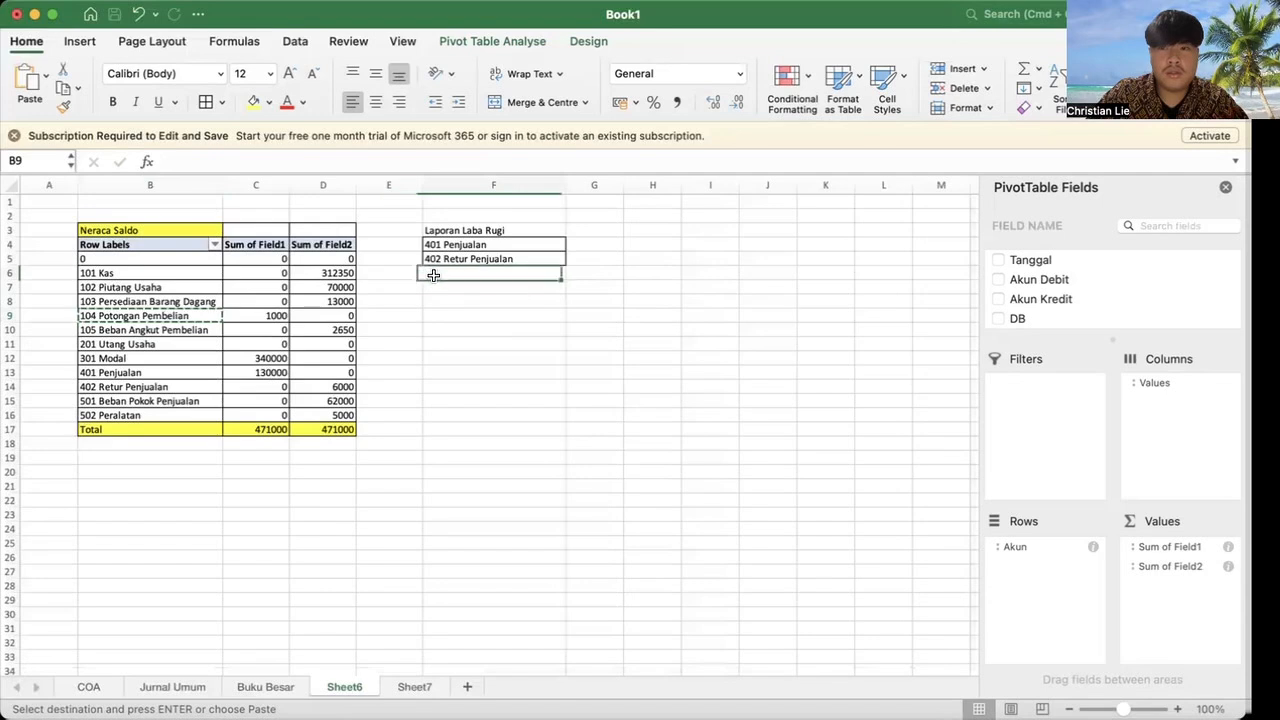
key(super+v)
Step: Enter the bold subtotal label "Pendapatan Bersih" in F7
click(604, 240)
click(463, 326)
click(461, 284)
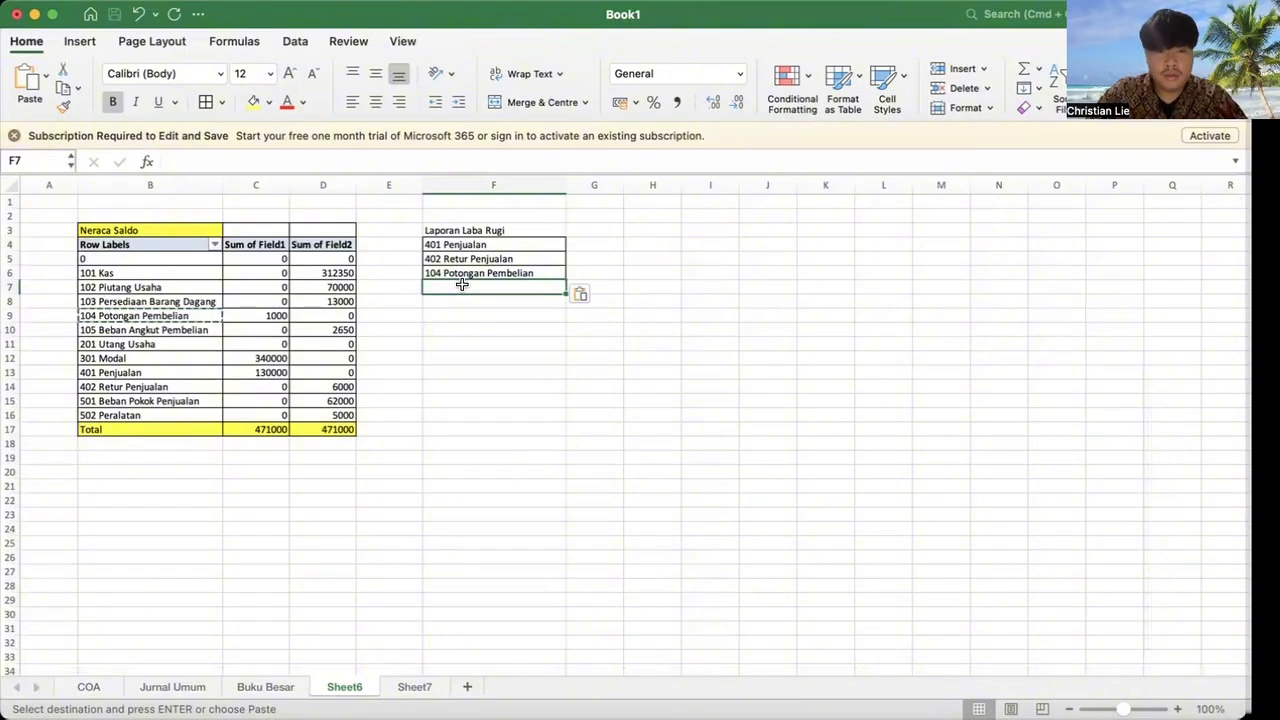
text(Pendapatan Bersih)
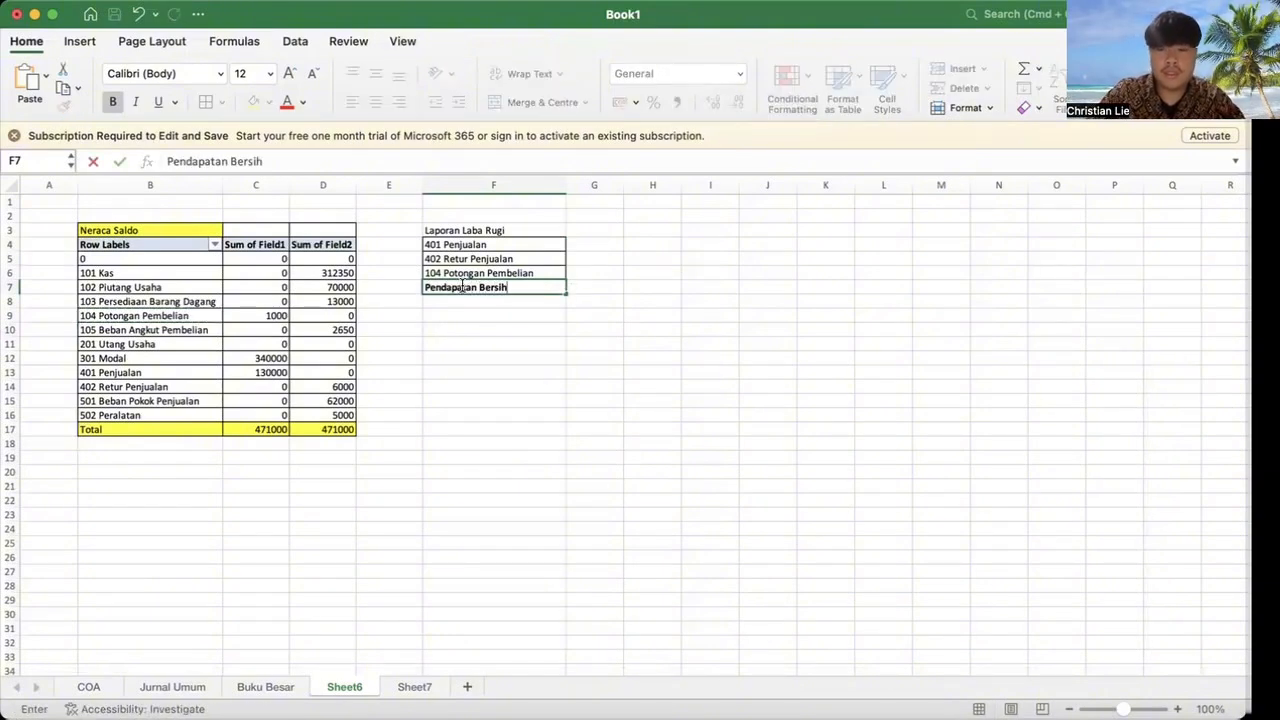
key(Return)
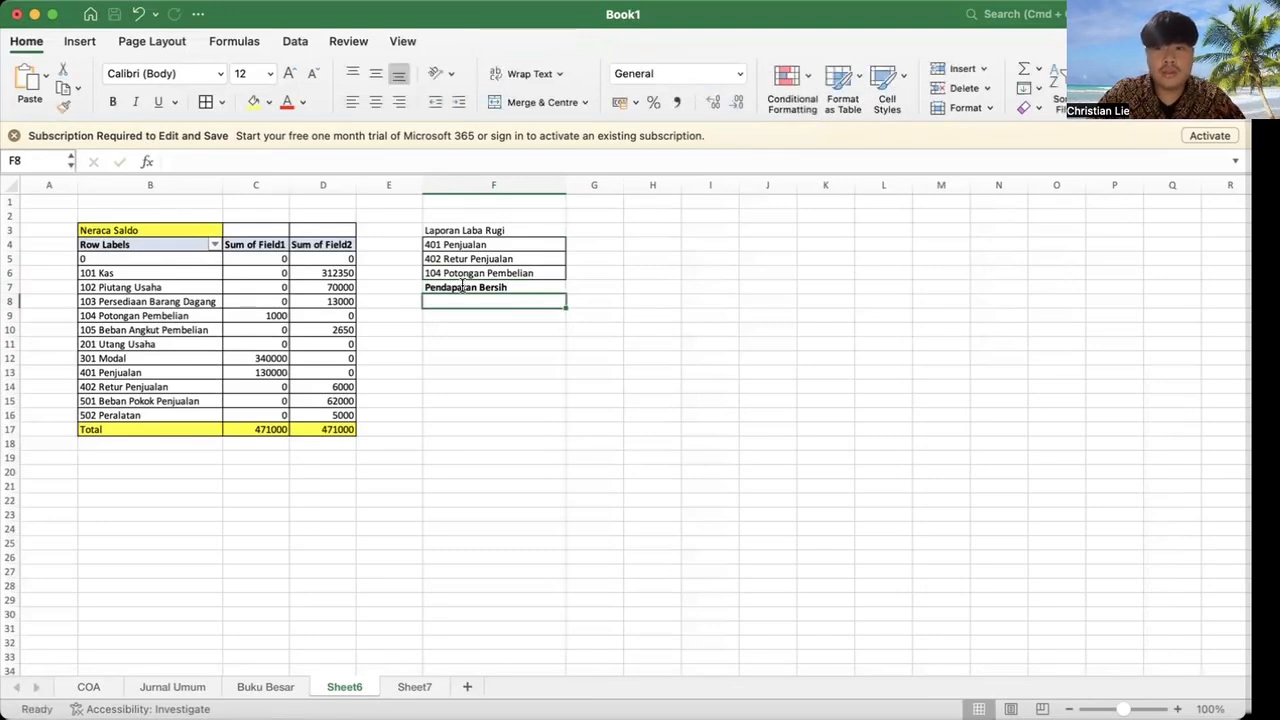
Step: Copy the account name 501 Beban Pokok Penjualan into F8 and enter the label "Laba Kotor" in F9
click(145, 400)
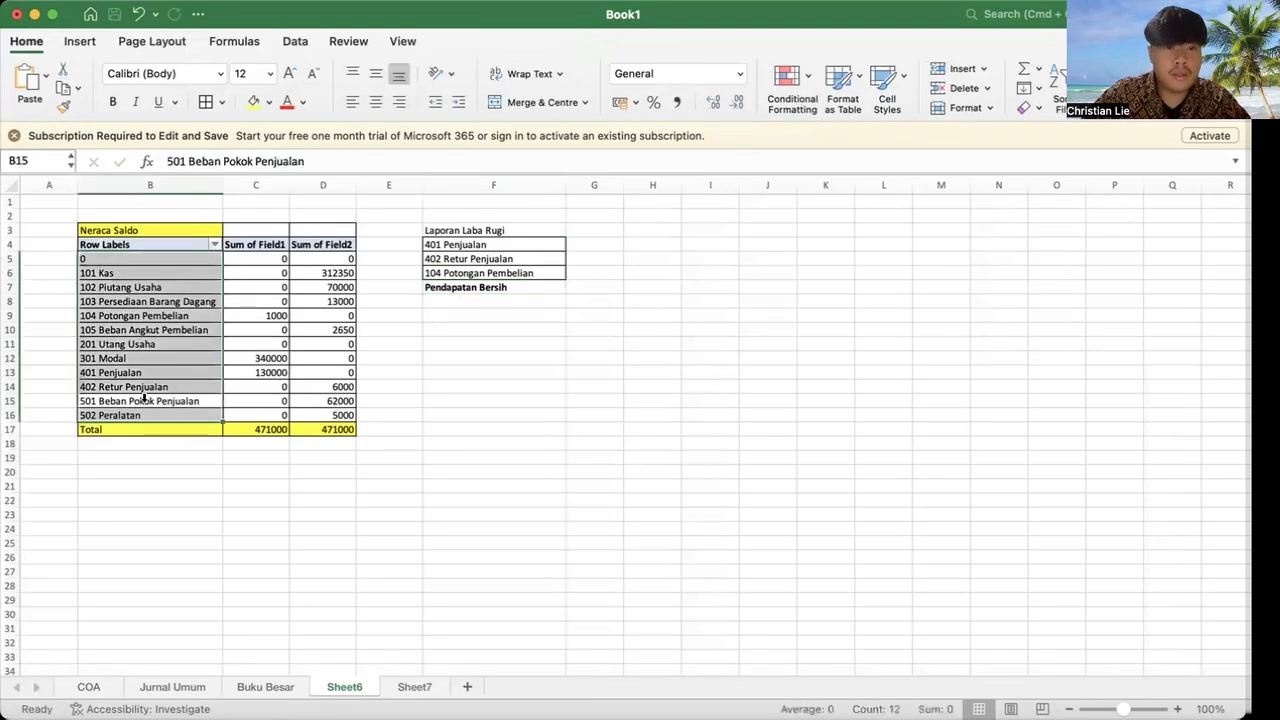
key(super+c)
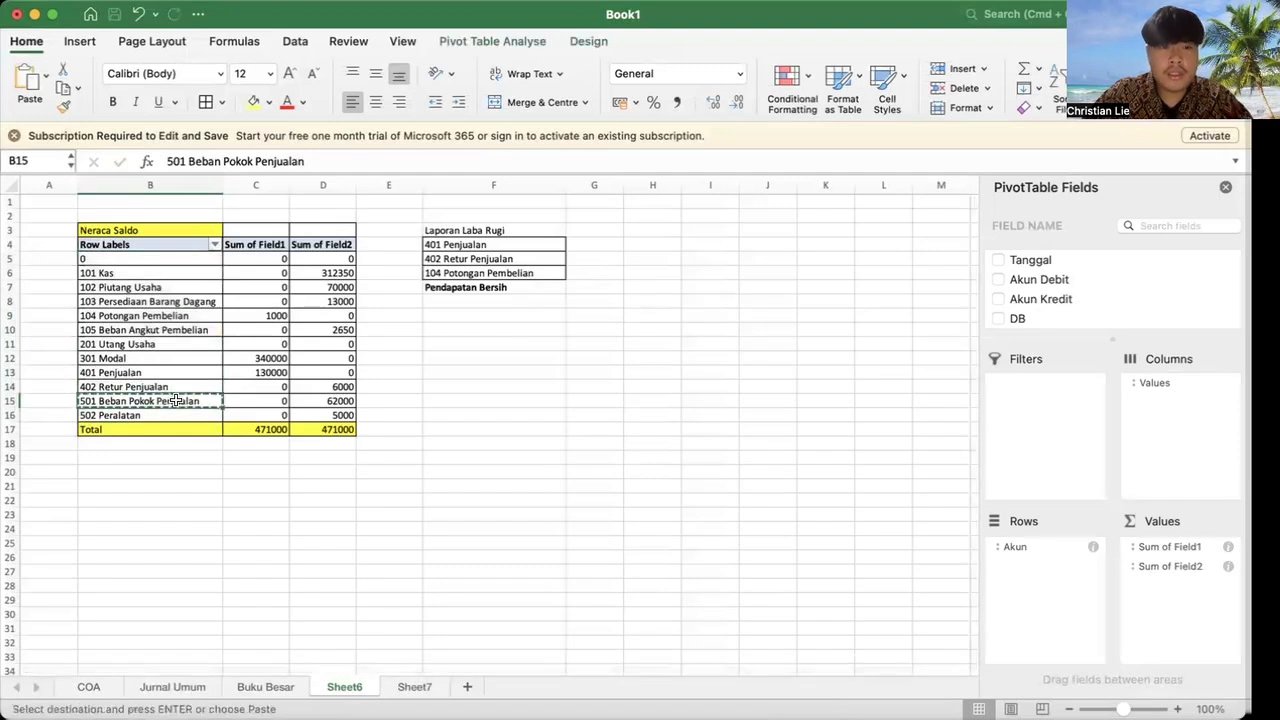
click(460, 302)
key(super+v)
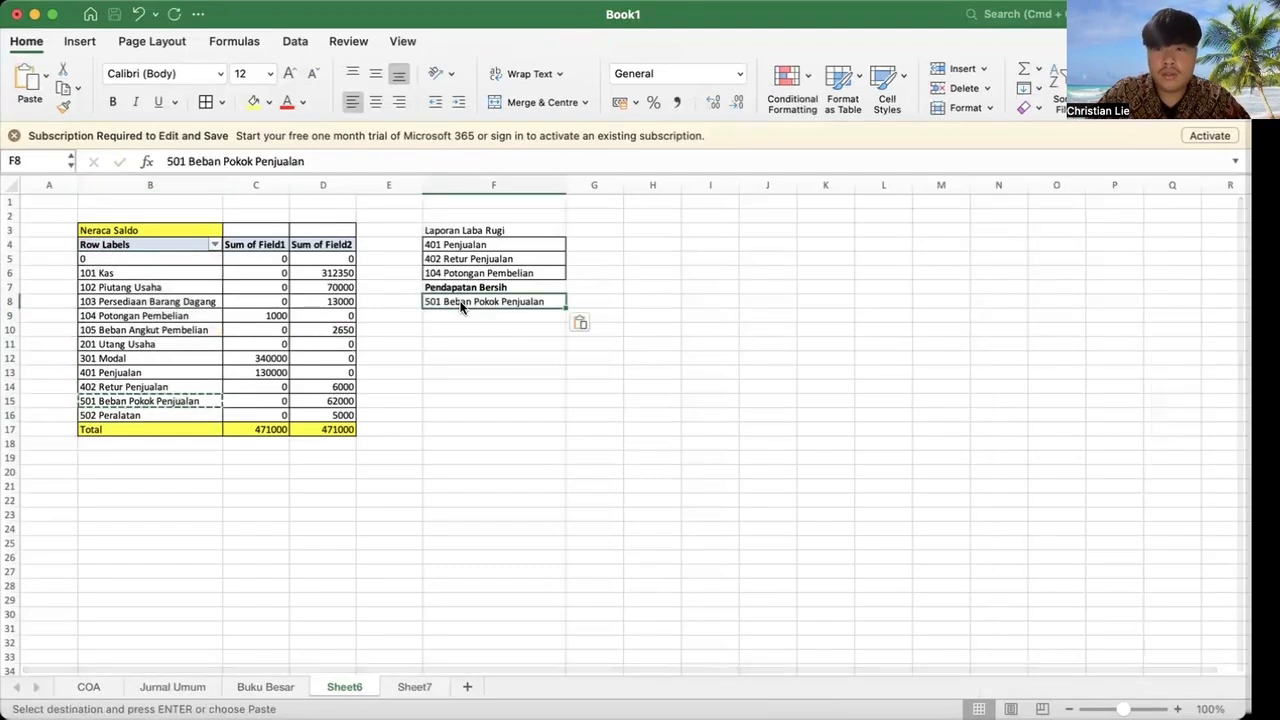
key(Down)
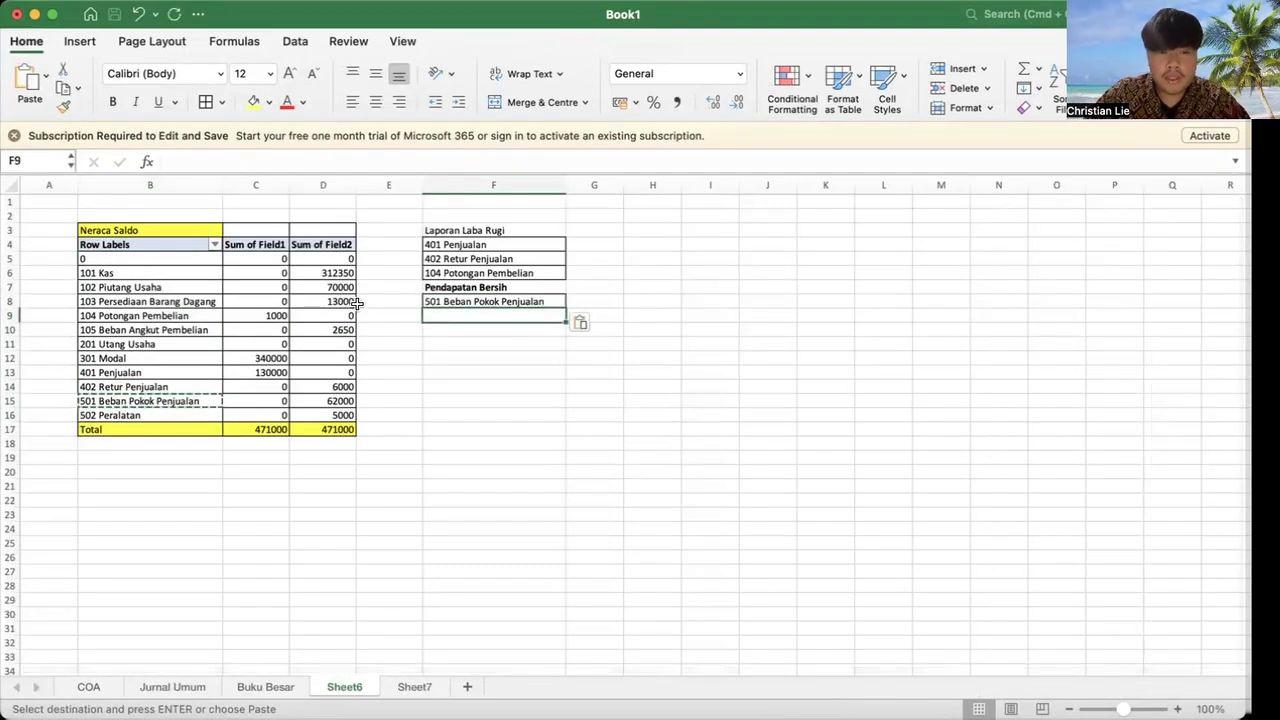
text(Laba Kot)
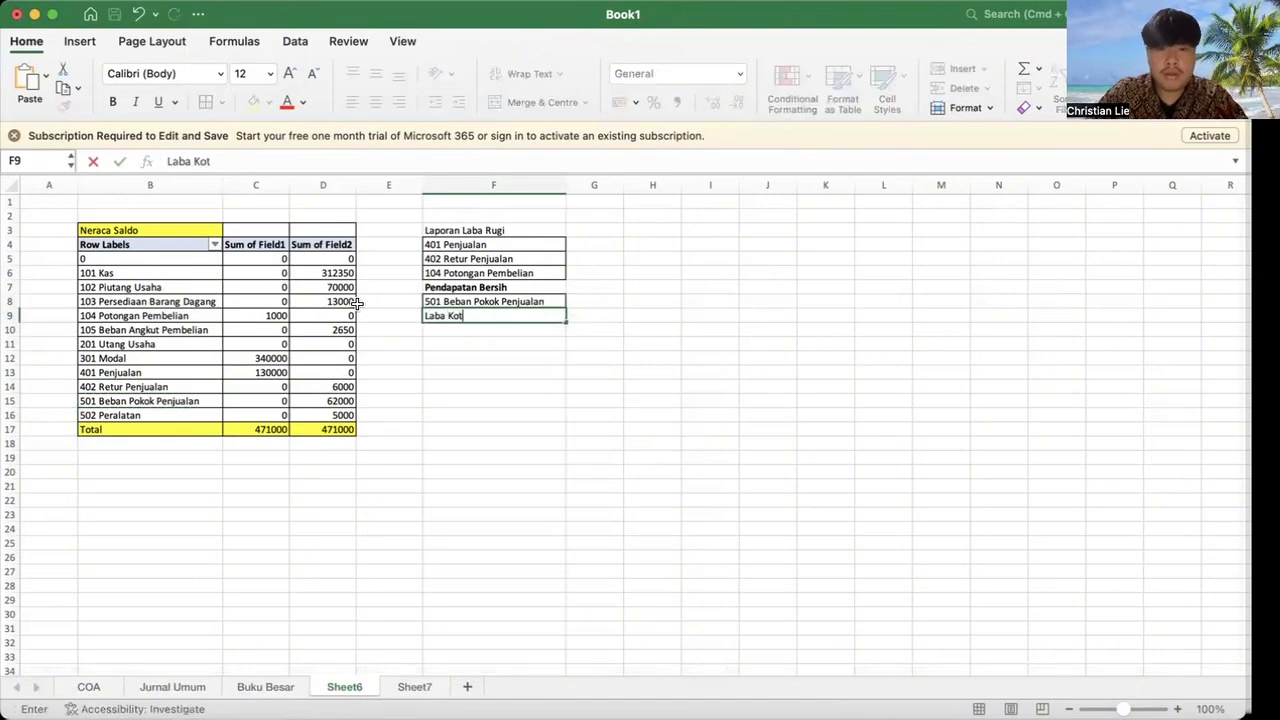
key(Return)
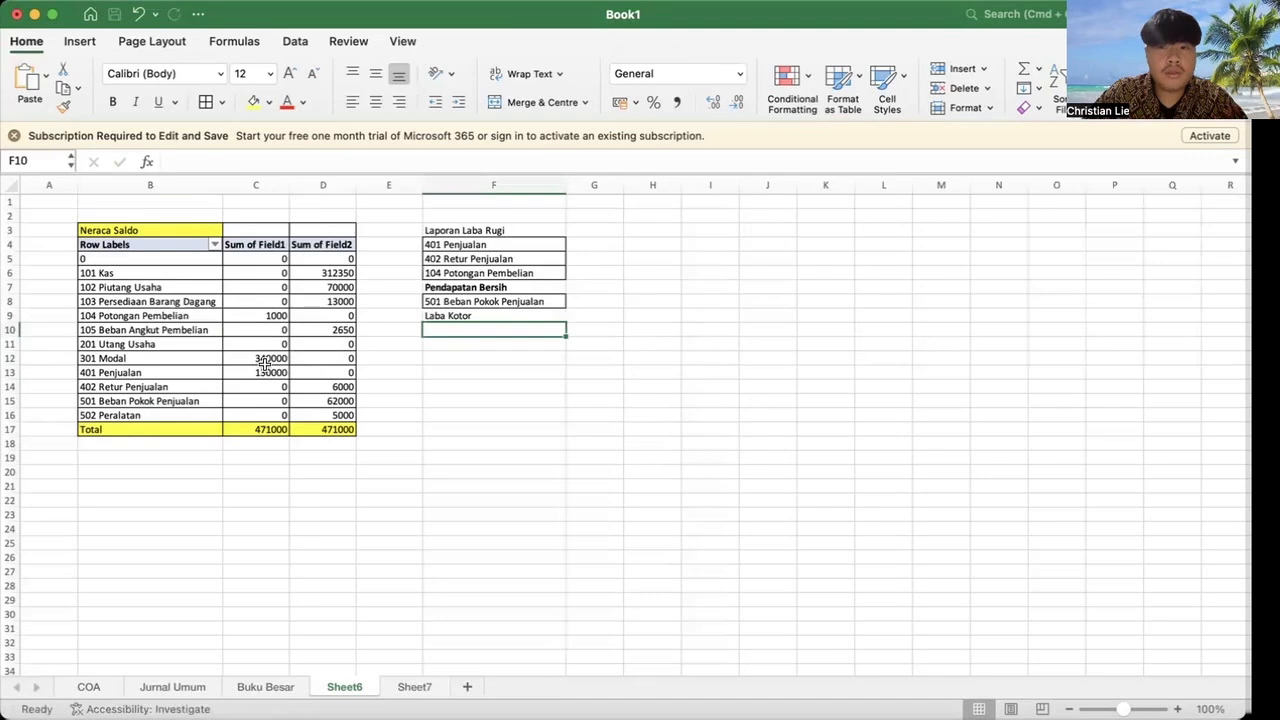
Step: Copy the account name 105 Beban Angkut Pembelian from the trial balance into F10
click(161, 329)
key(super+c)
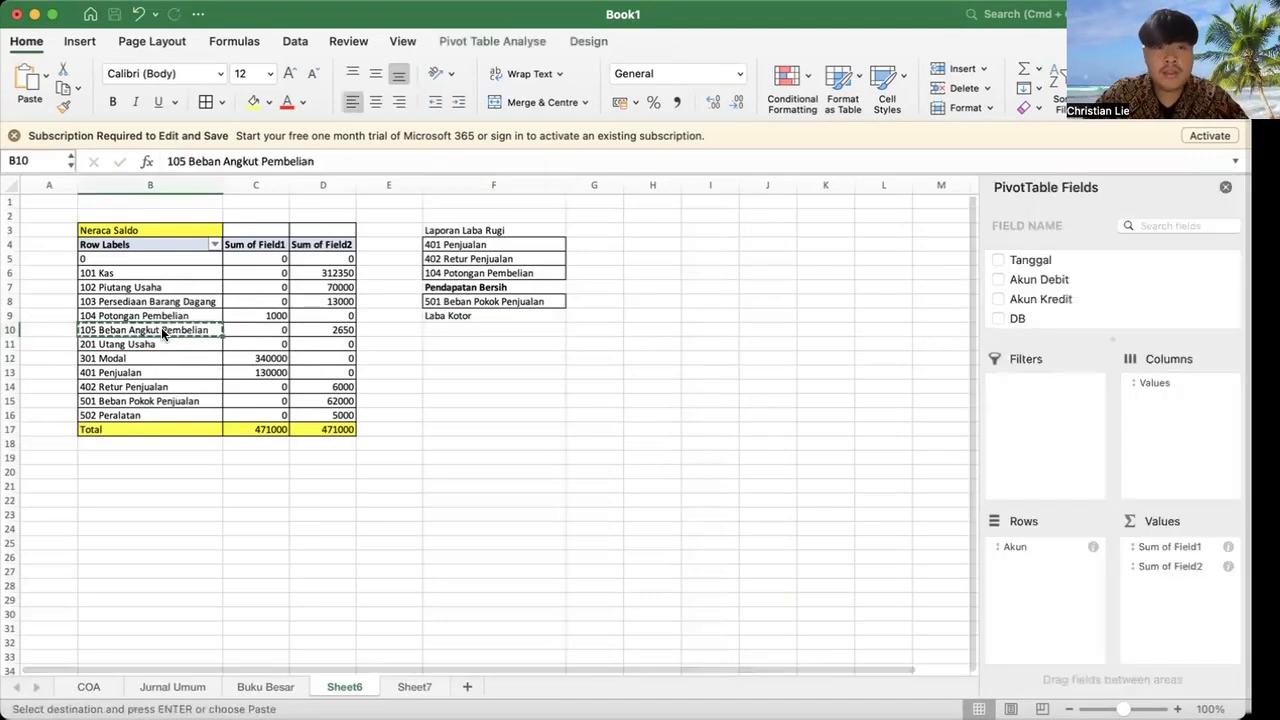
click(469, 329)
key(super+v)
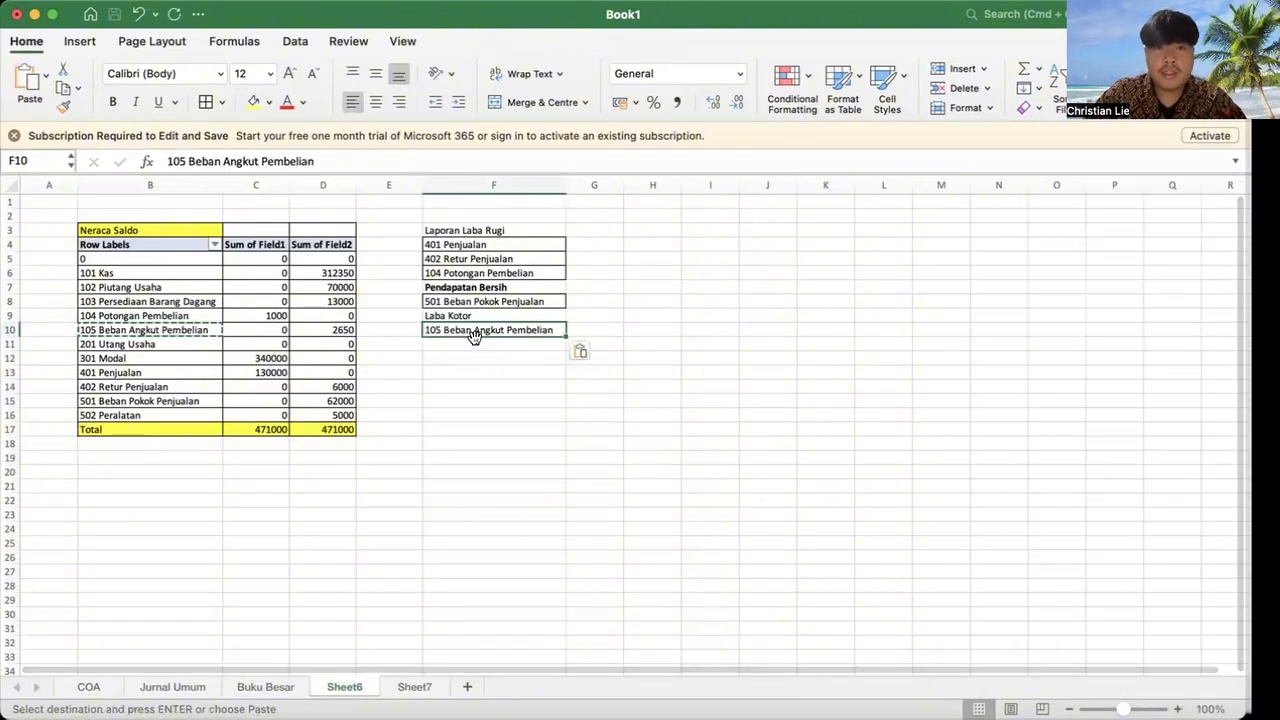
Step: Enter the label "Laba Bersih" in F11 below the 105 Beban Angkut Pembelian line
click(469, 352)
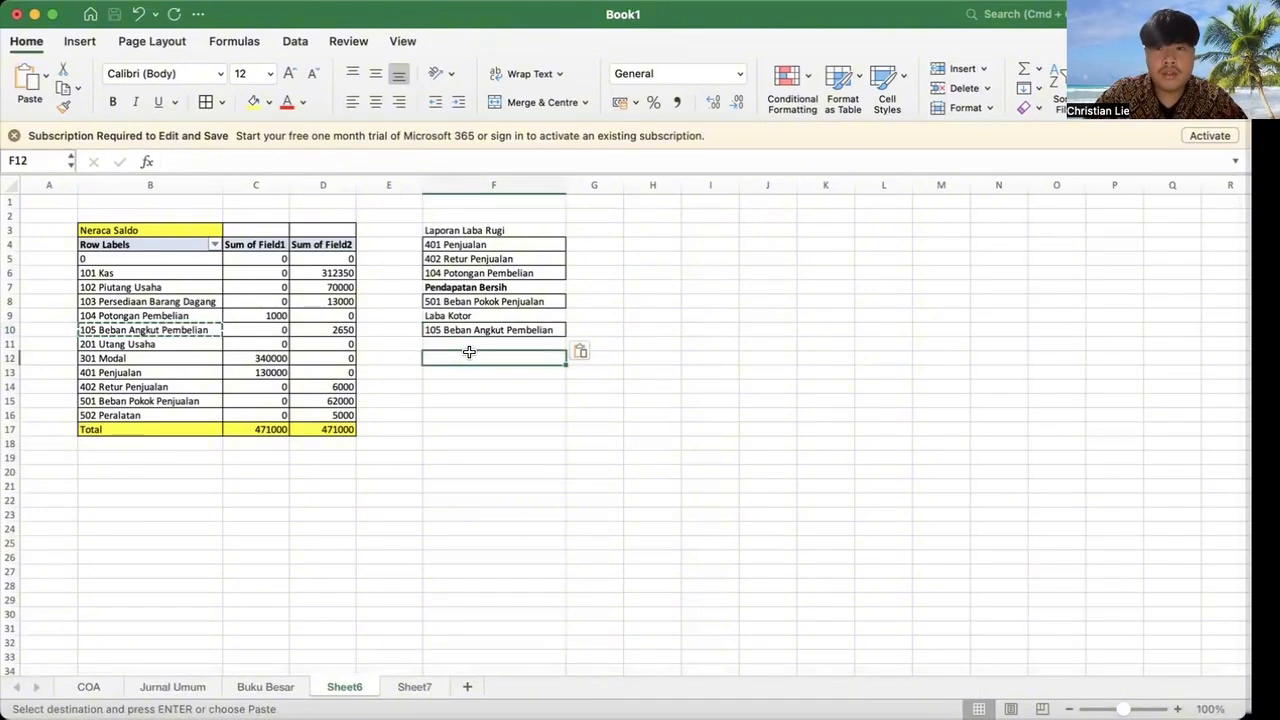
click(460, 344)
text(Laba Bersi)
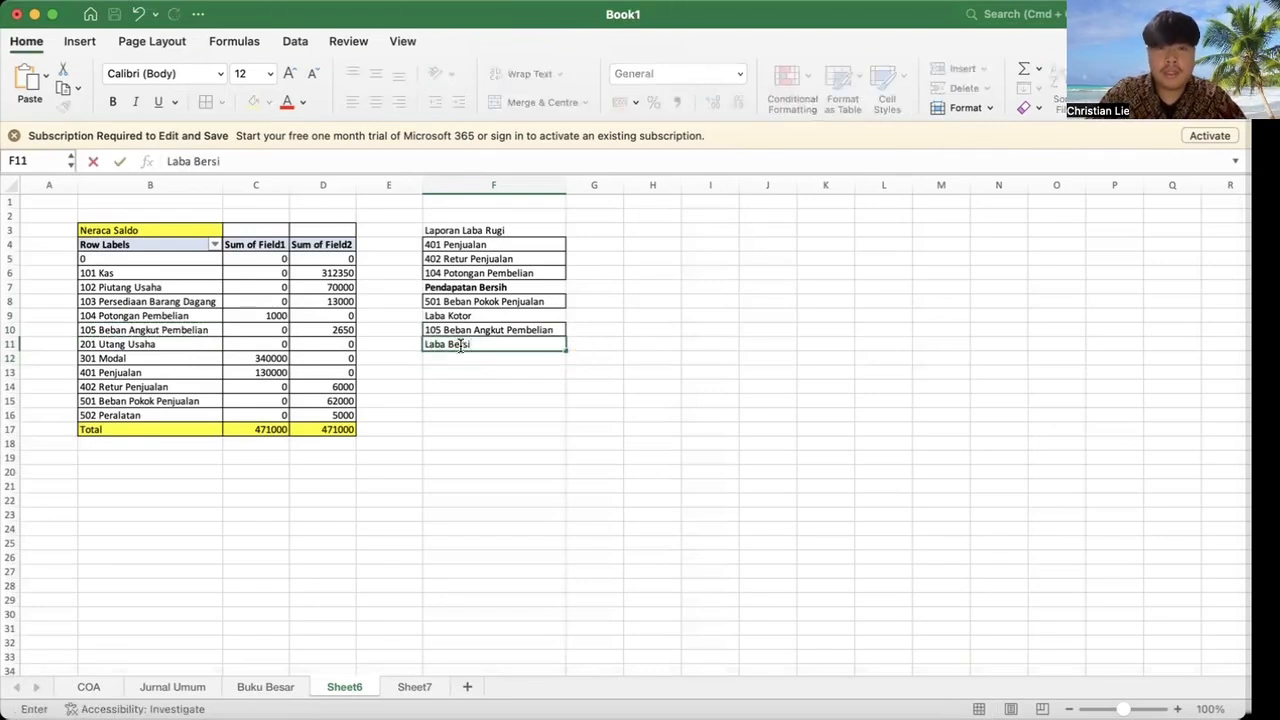
text(h)
key(Return)
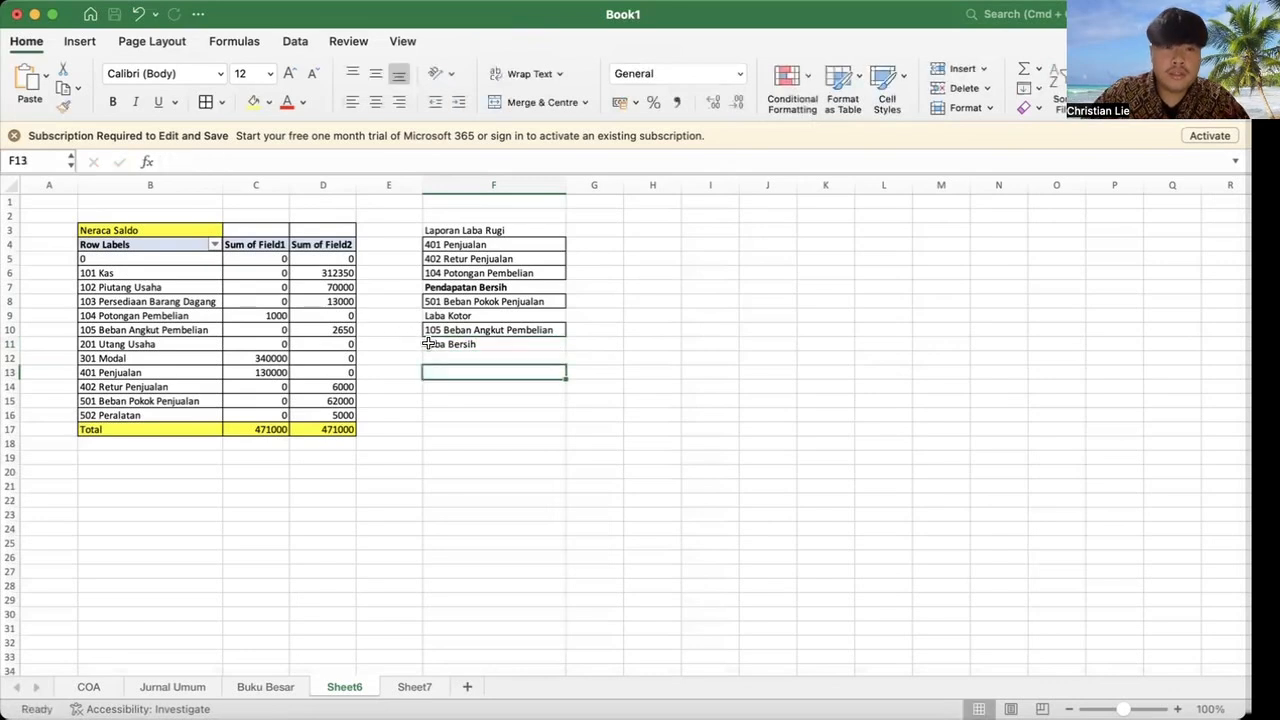
Step: Make the "Laba Bersih" label in F11 bold
click(427, 344)
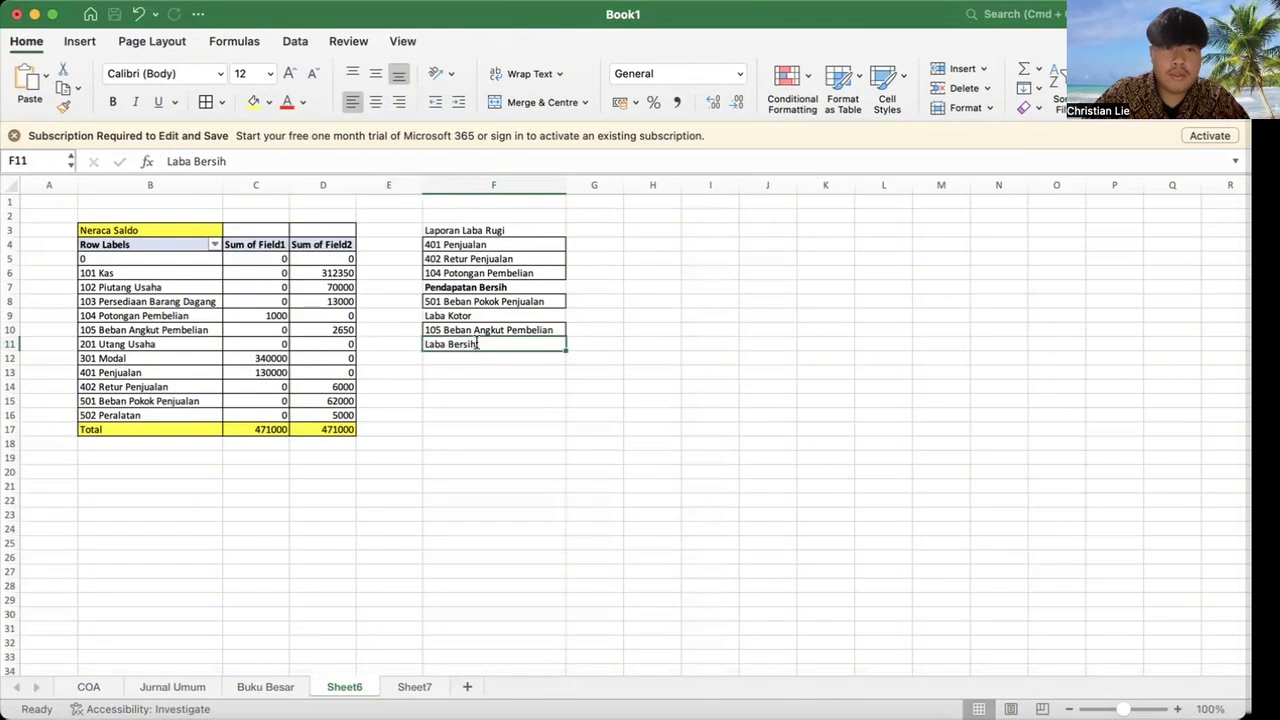
double_click(472, 343)
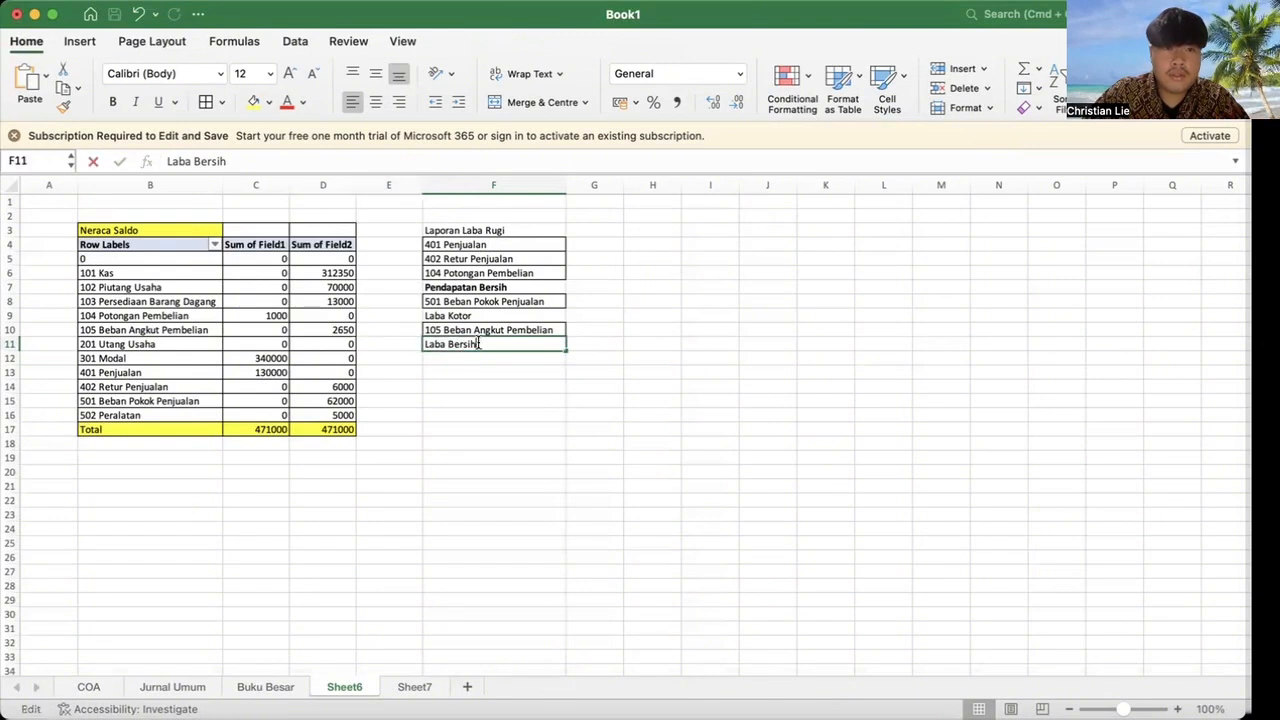
drag(229, 162, 168, 160)
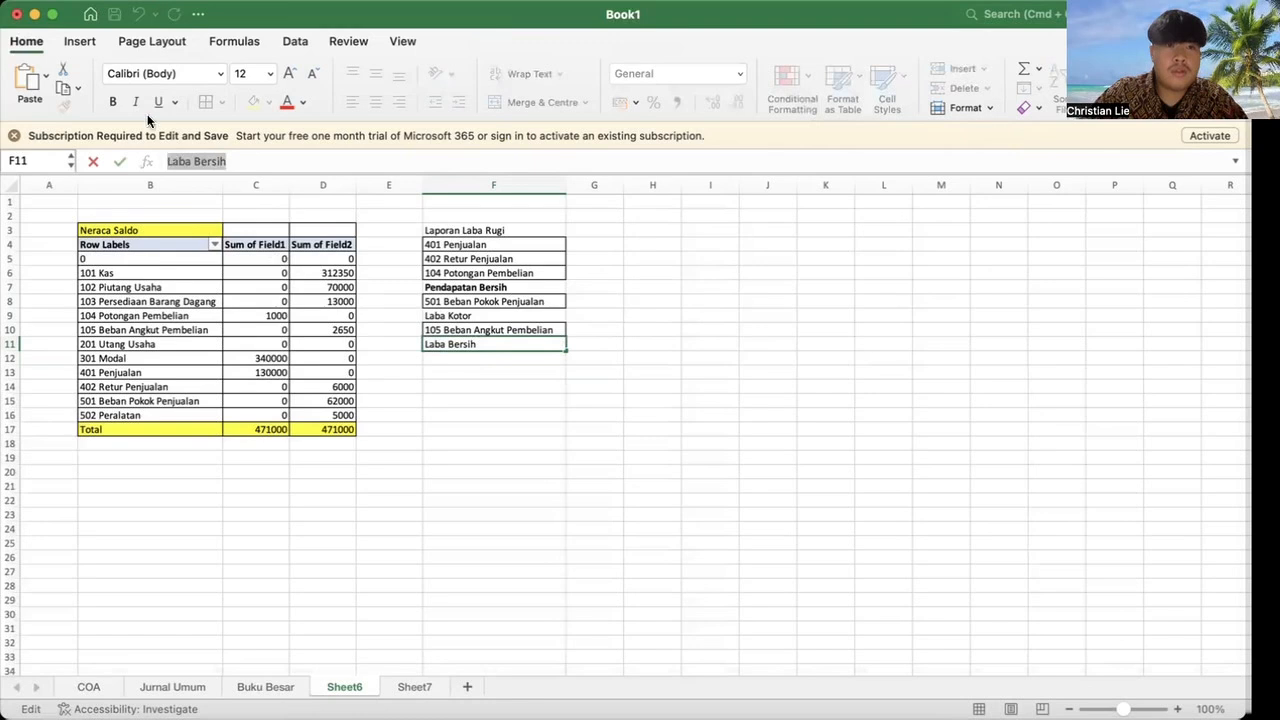
click(113, 102)
click(482, 314)
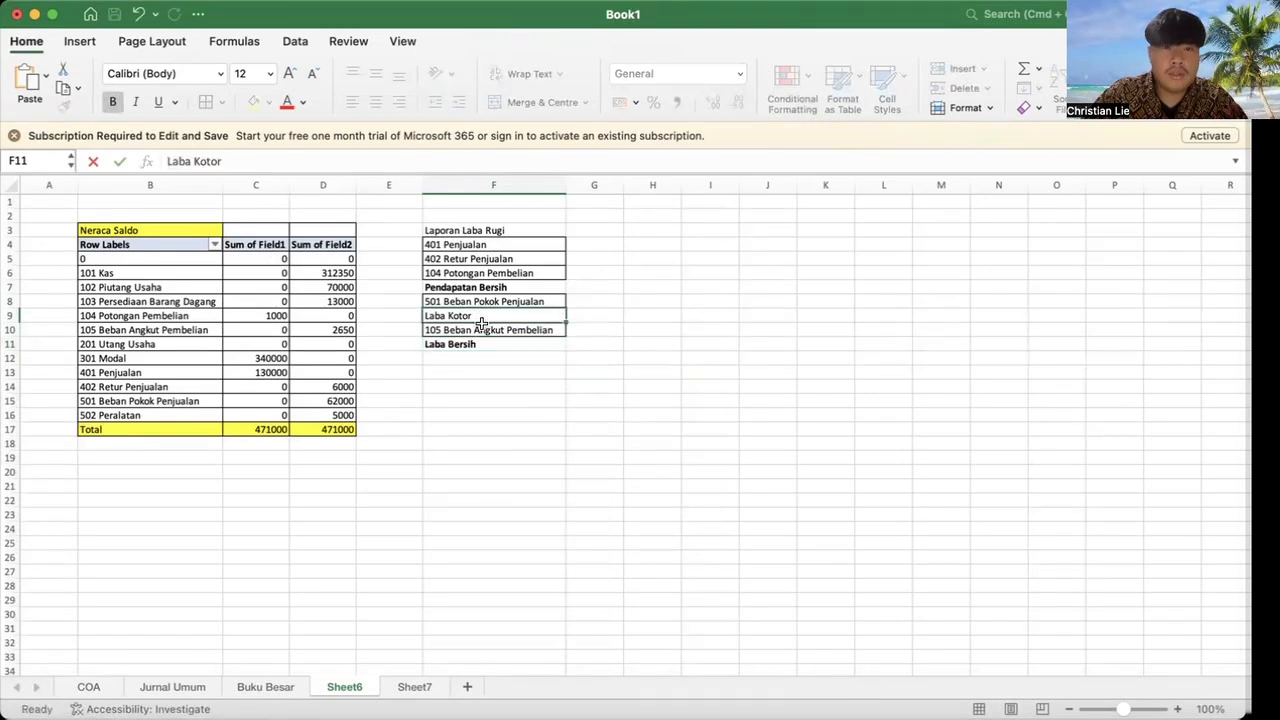
Step: Make the "Laba Kotor" label in F9 bold
drag(224, 161, 166, 161)
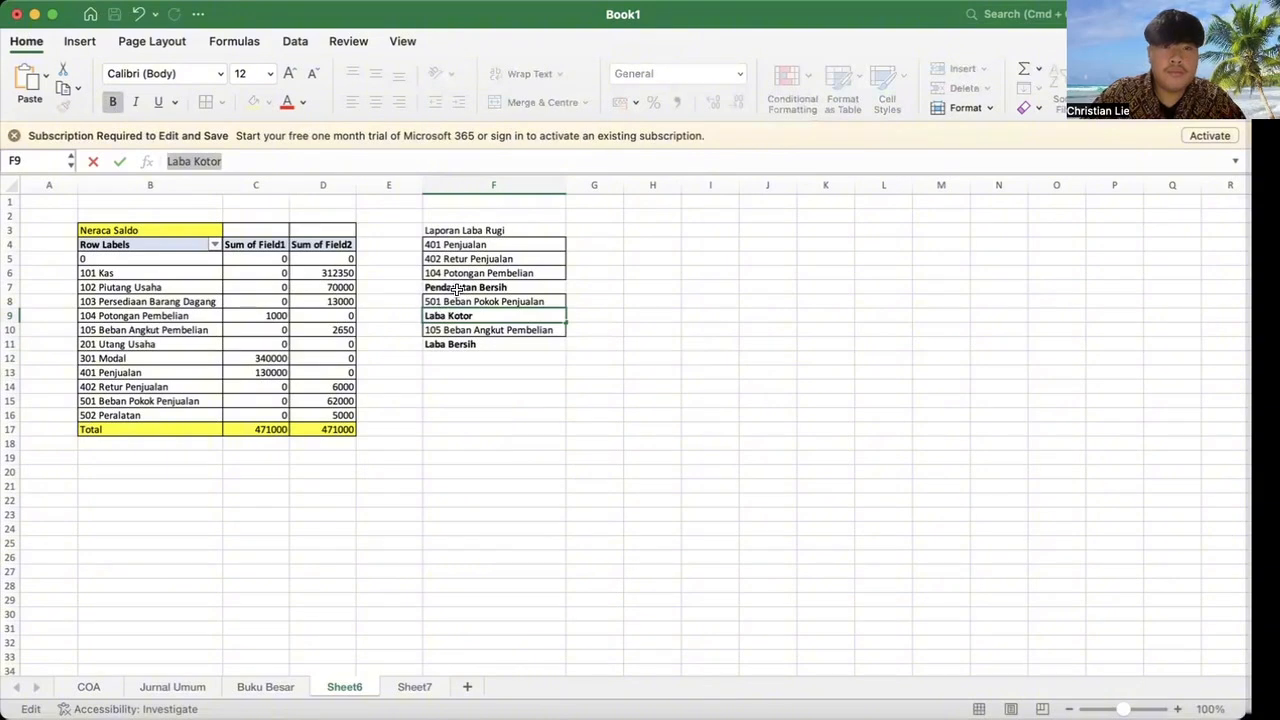
click(580, 349)
key(Left)
Step: Apply borders to all cells of the income statement range F3:G11
drag(455, 231, 610, 345)
click(205, 101)
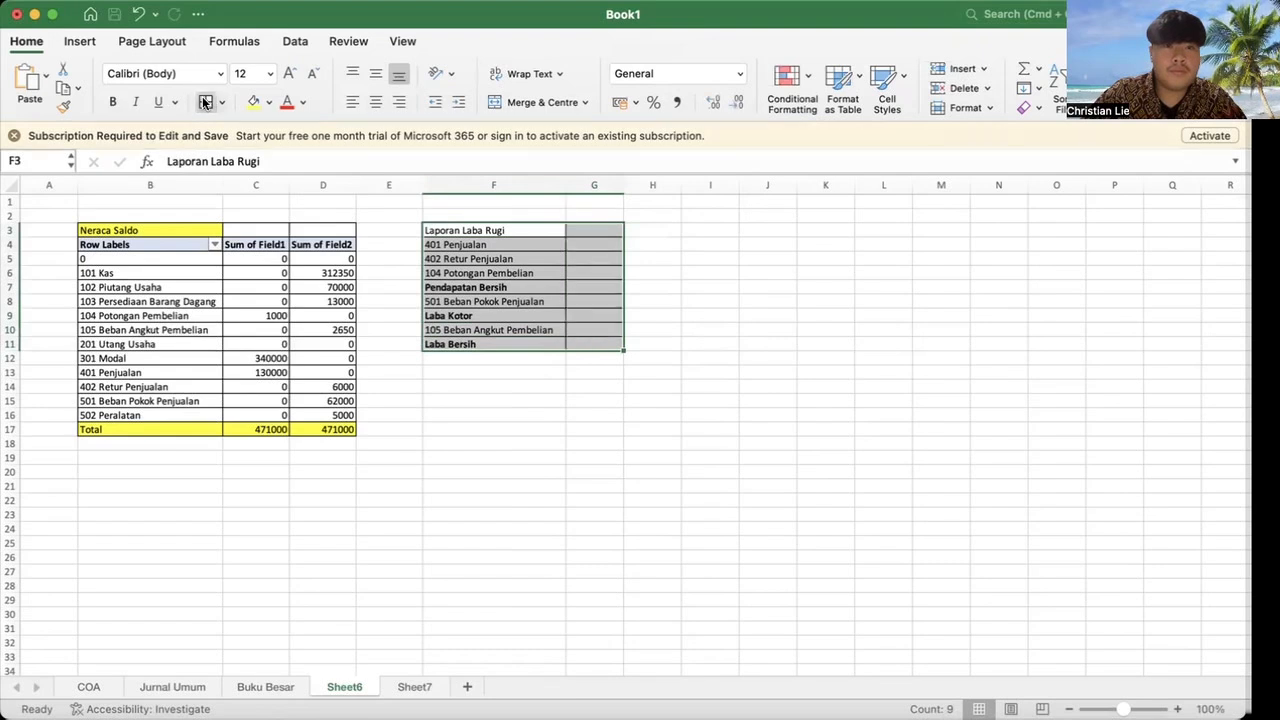
click(708, 312)
Step: Make the "Laporan Laba Rugi" title in F3 bold and fill it yellow
click(498, 233)
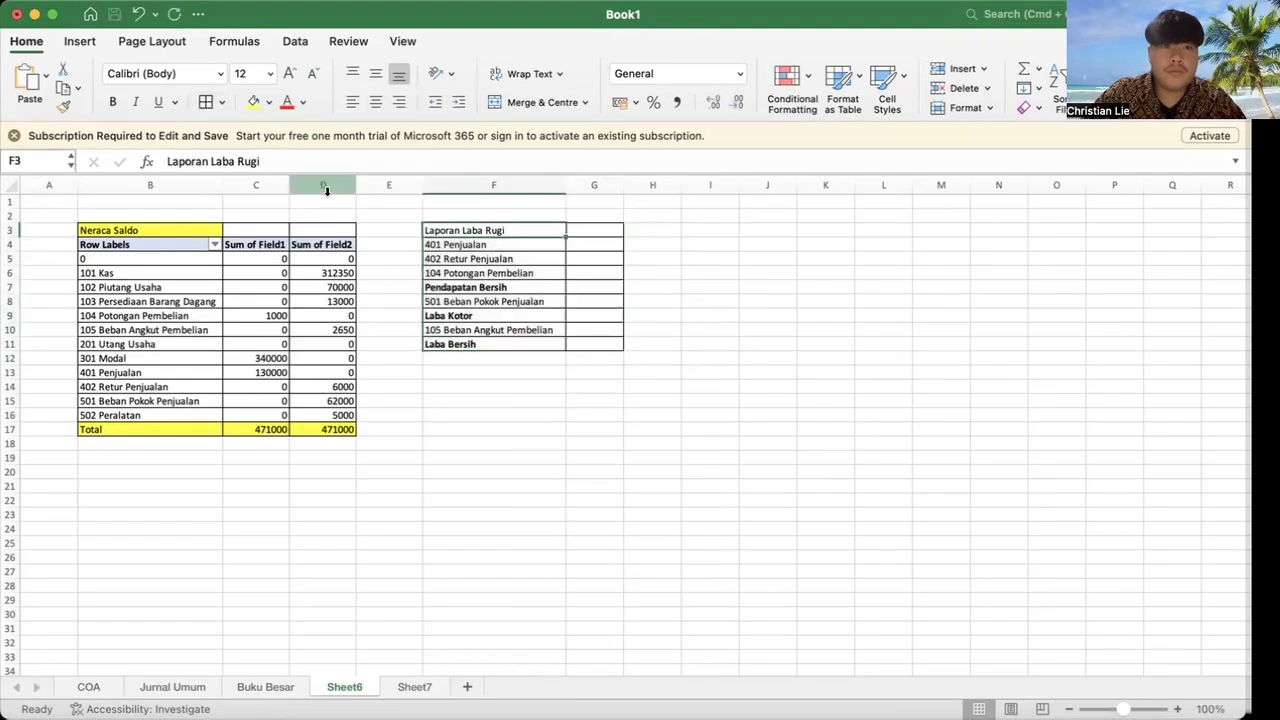
click(113, 102)
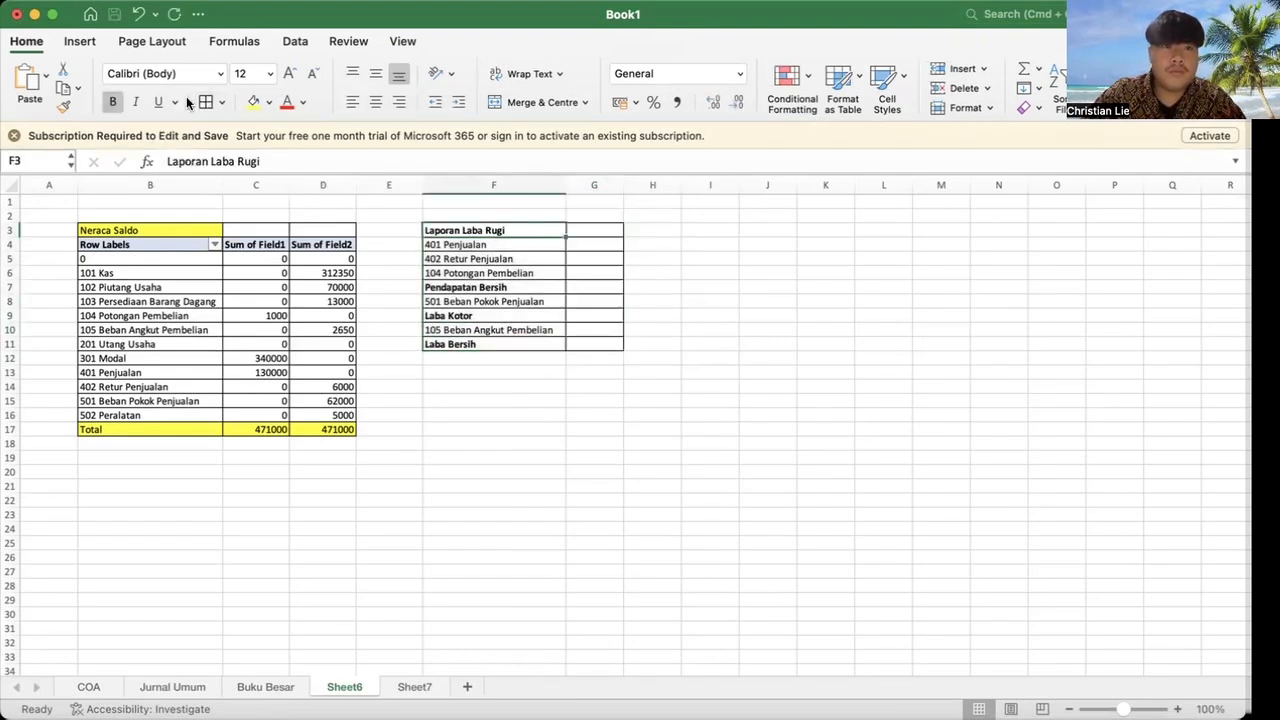
click(254, 101)
click(597, 234)
Step: Copy the 401 Penjualan amount of 130000 from the trial balance into G4
click(594, 244)
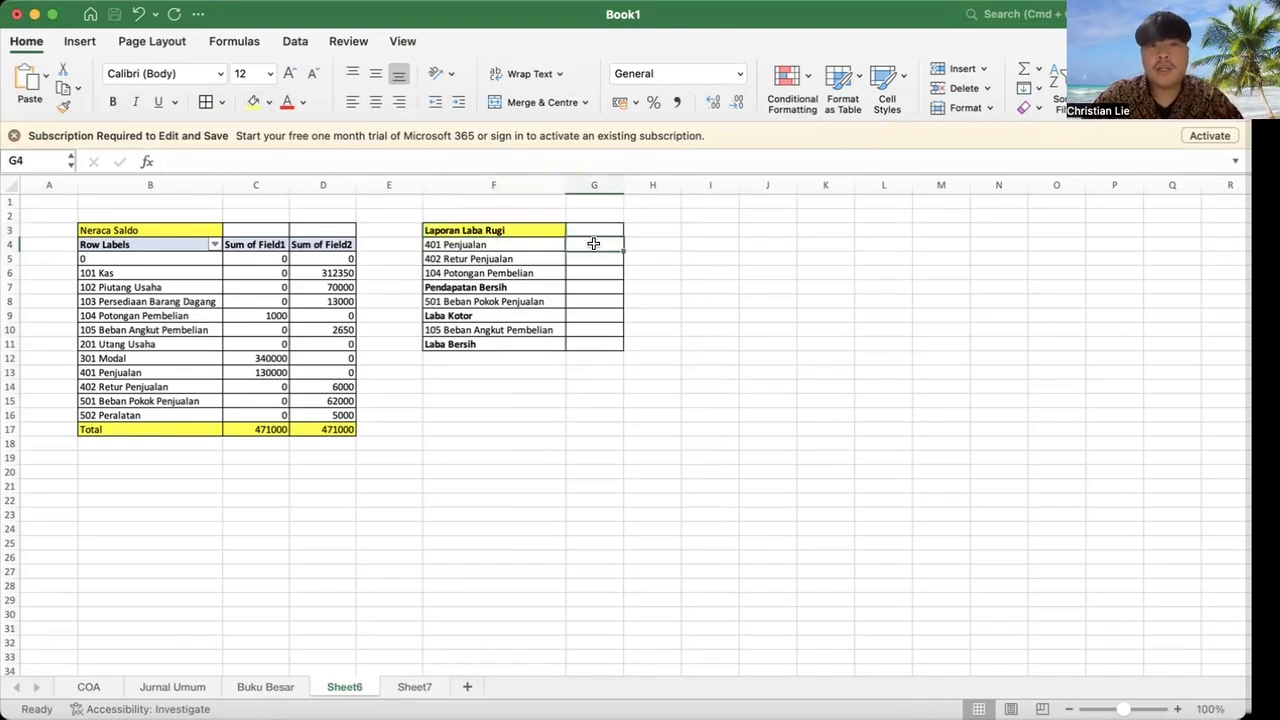
click(252, 372)
key(super+c)
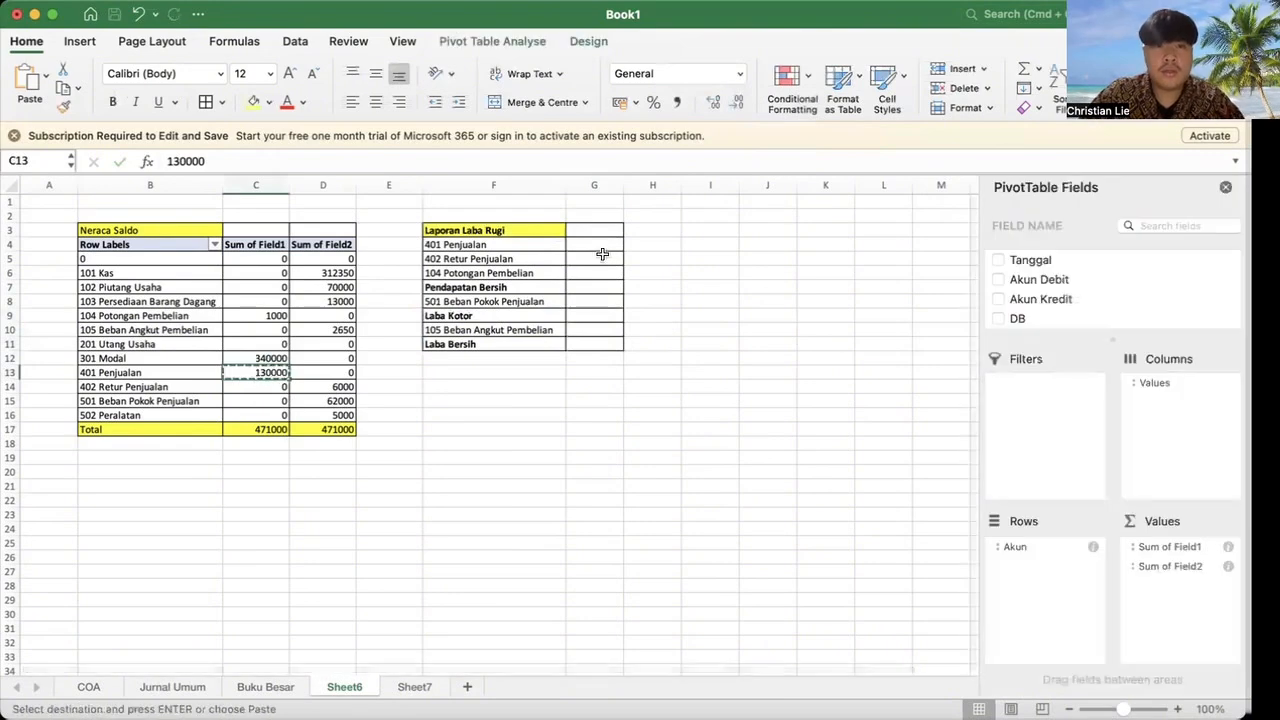
click(587, 246)
key(super+v)
Step: Enter the 402 Retur Penjualan amount from the trial balance as a negative, (6000), in G5
click(589, 253)
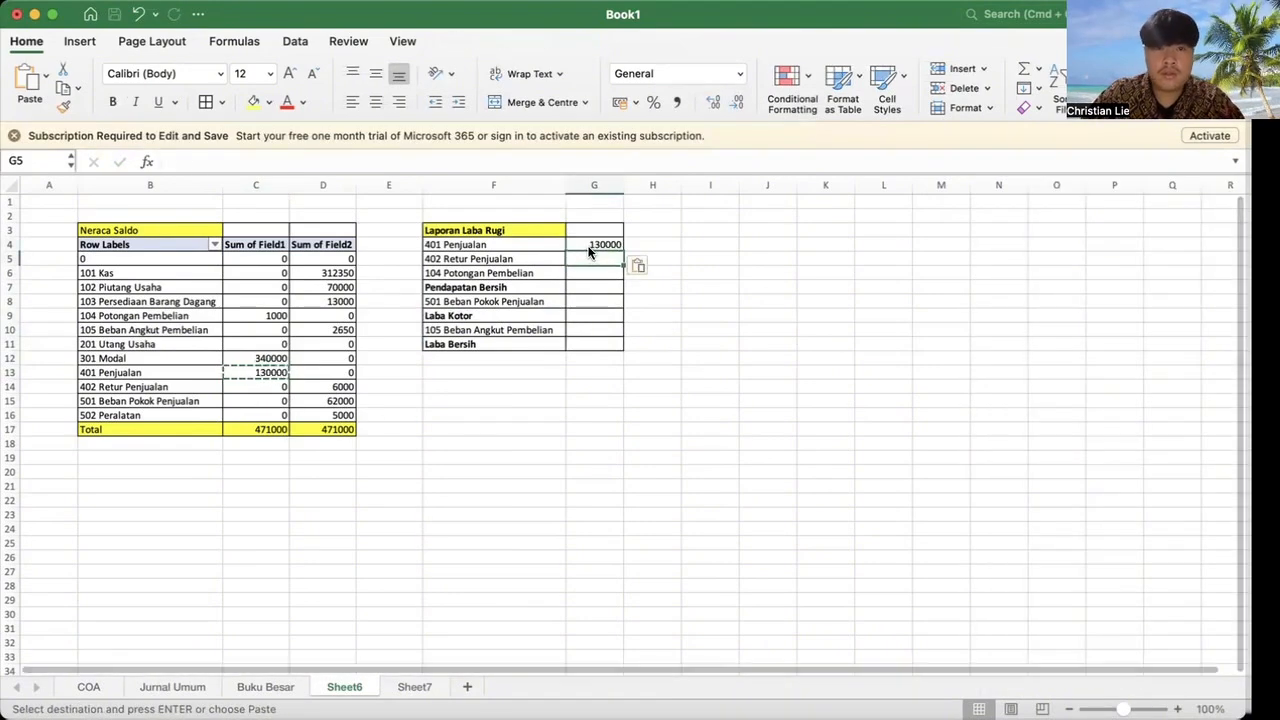
double_click(334, 390)
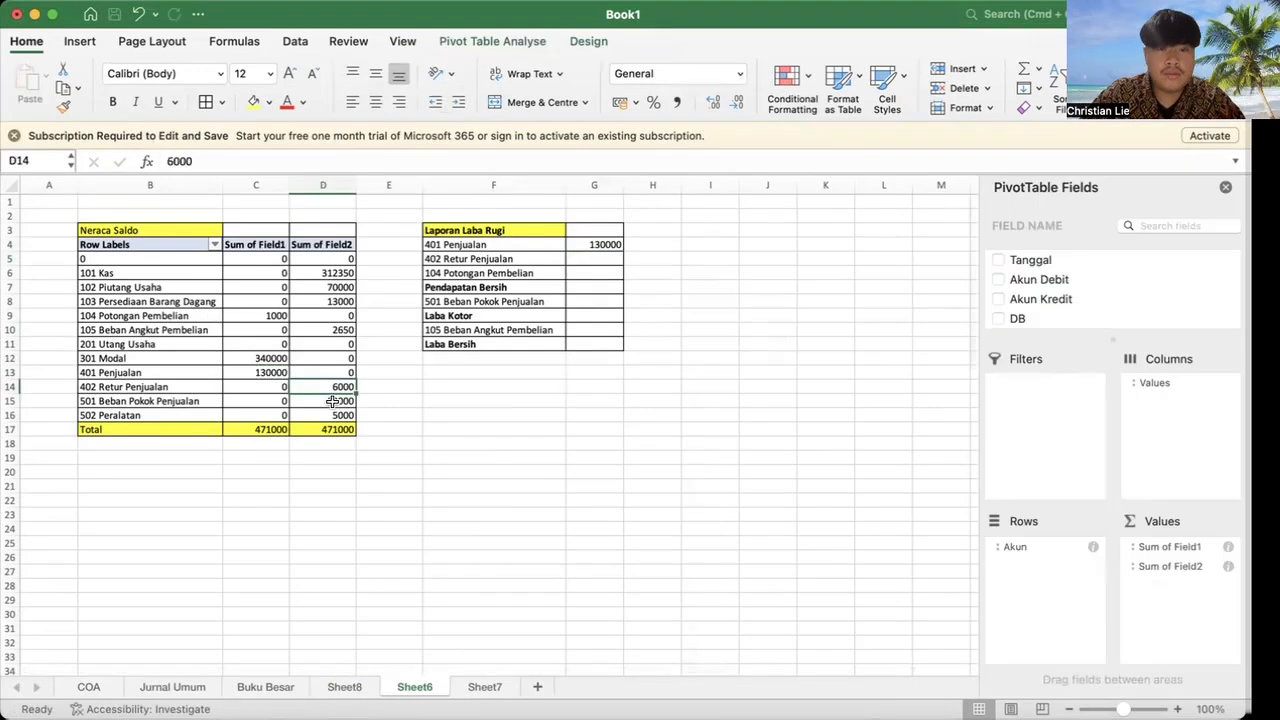
key(super+c)
click(588, 258)
text(()
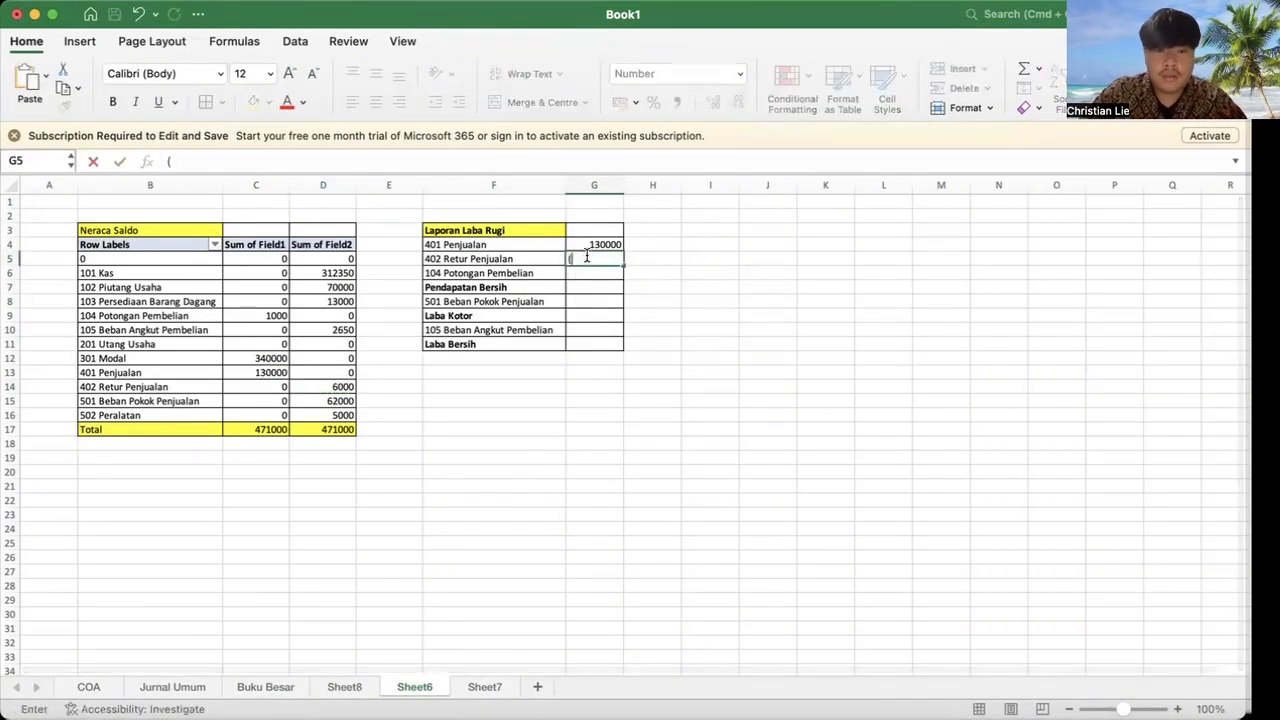
text(6000))
click(586, 275)
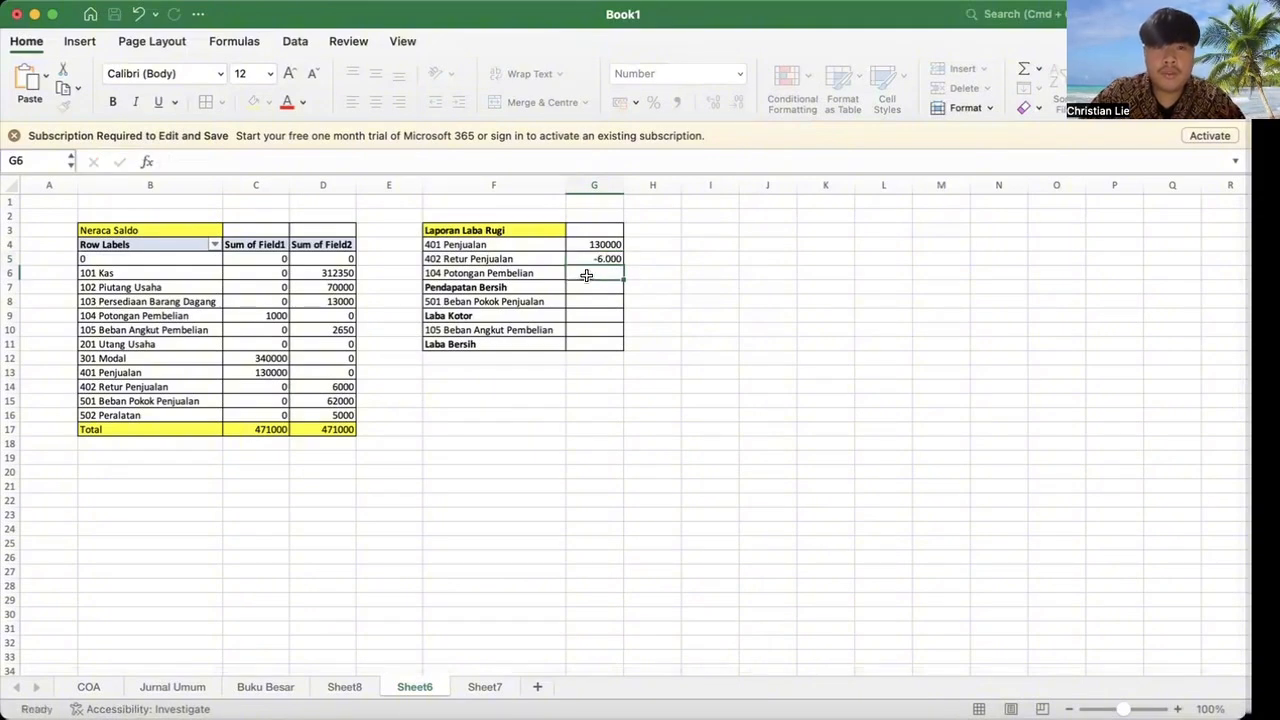
Step: Enter the 104 Potongan Pembelian amount from the trial balance as a negative, (1000), in G6
click(215, 315)
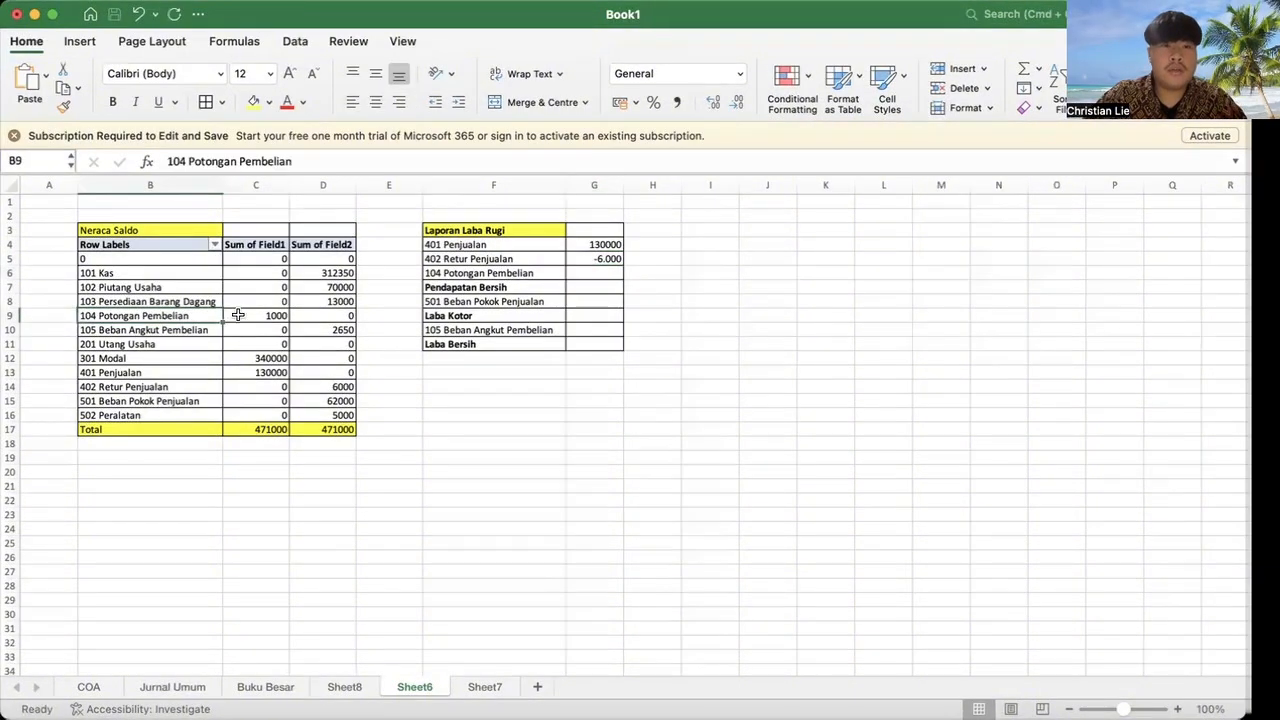
click(248, 316)
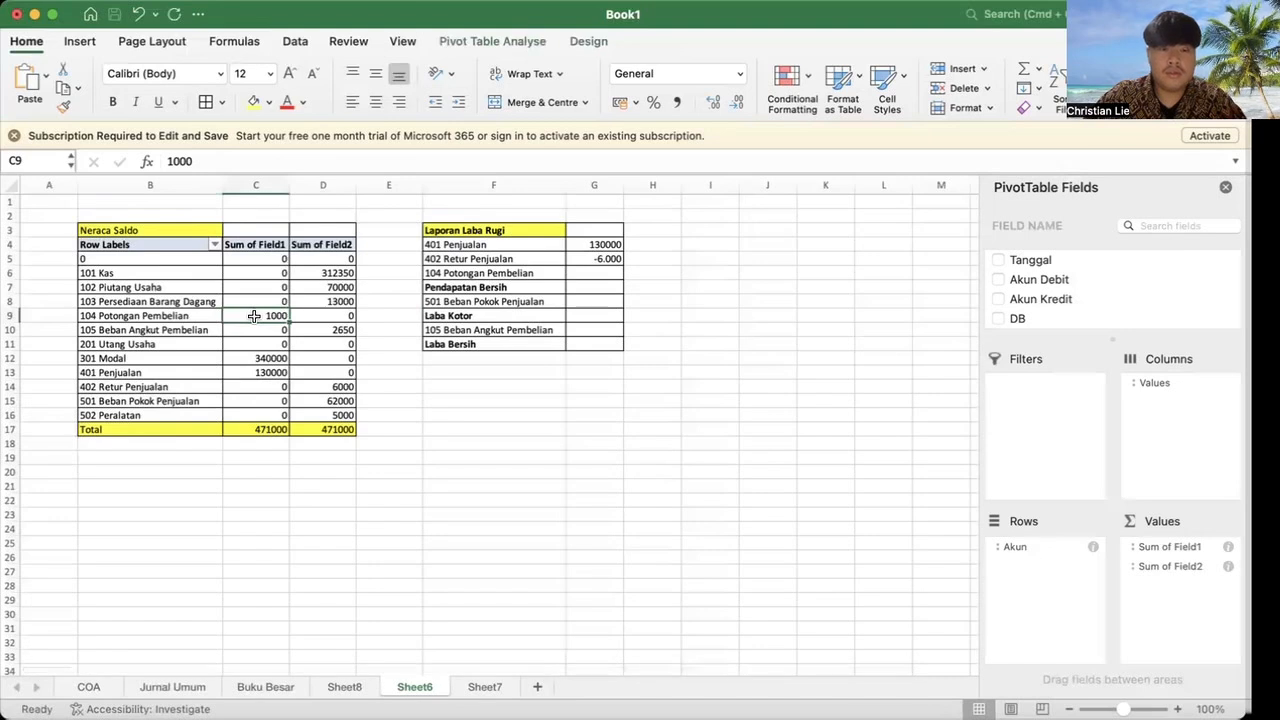
key(super+c)
click(589, 284)
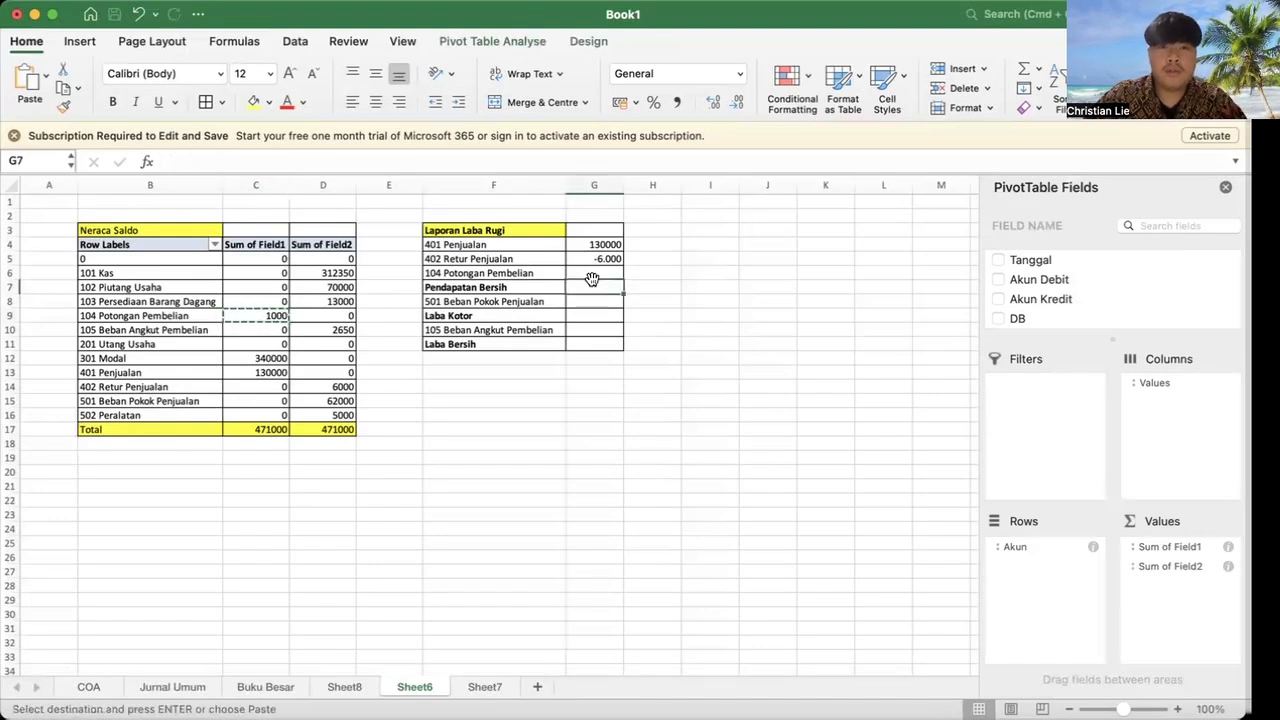
click(581, 272)
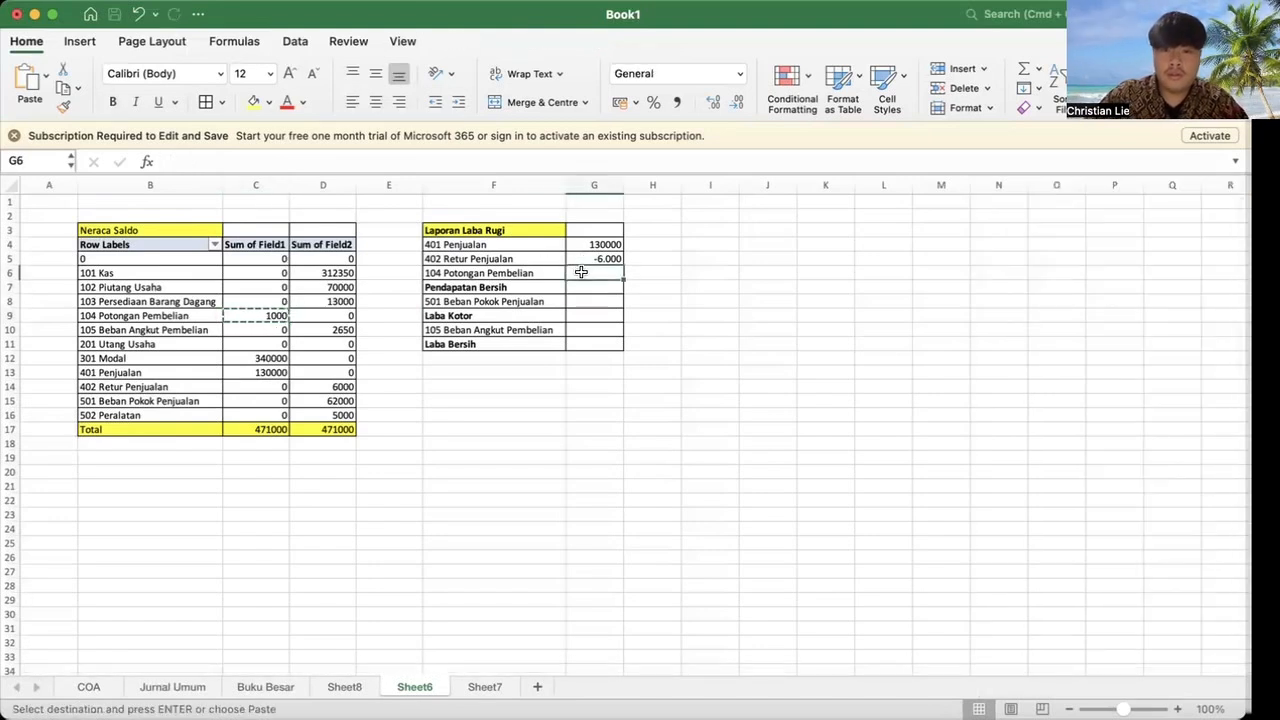
text((1000)
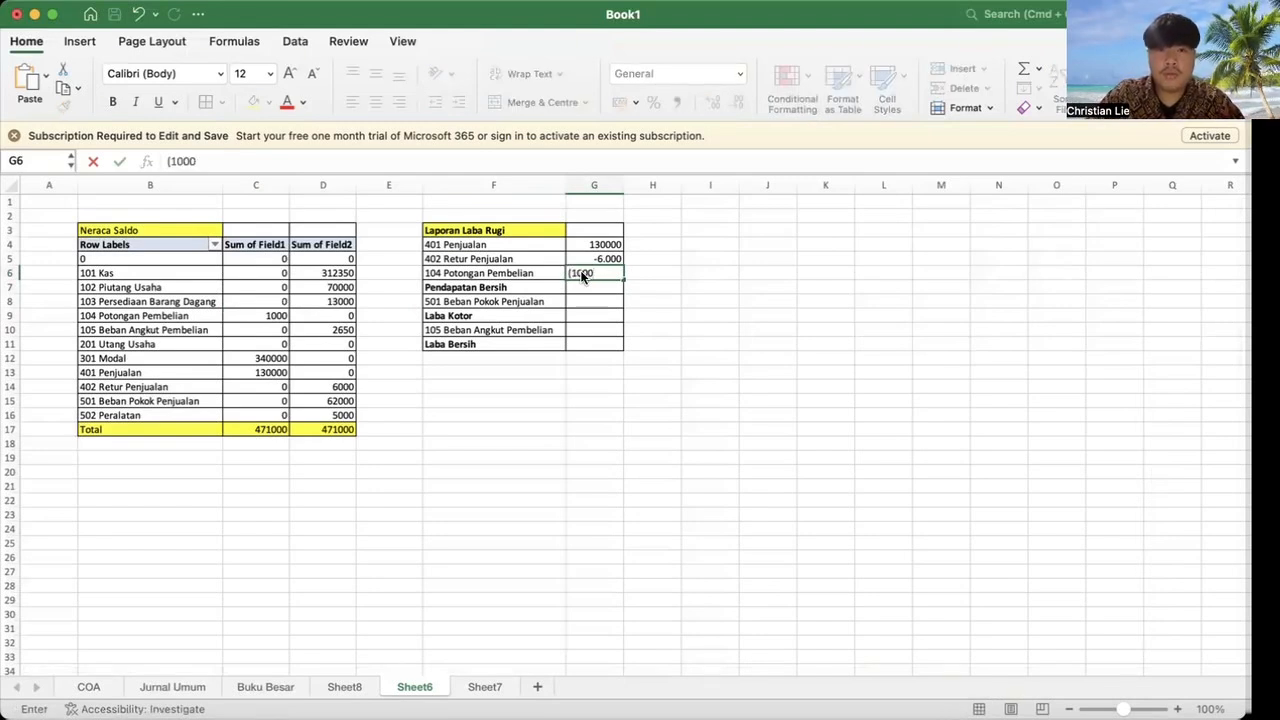
key(Return)
Step: Calculate Pendapatan Bersih in G7 with the formula =SUM(G4:G6)
text(=)
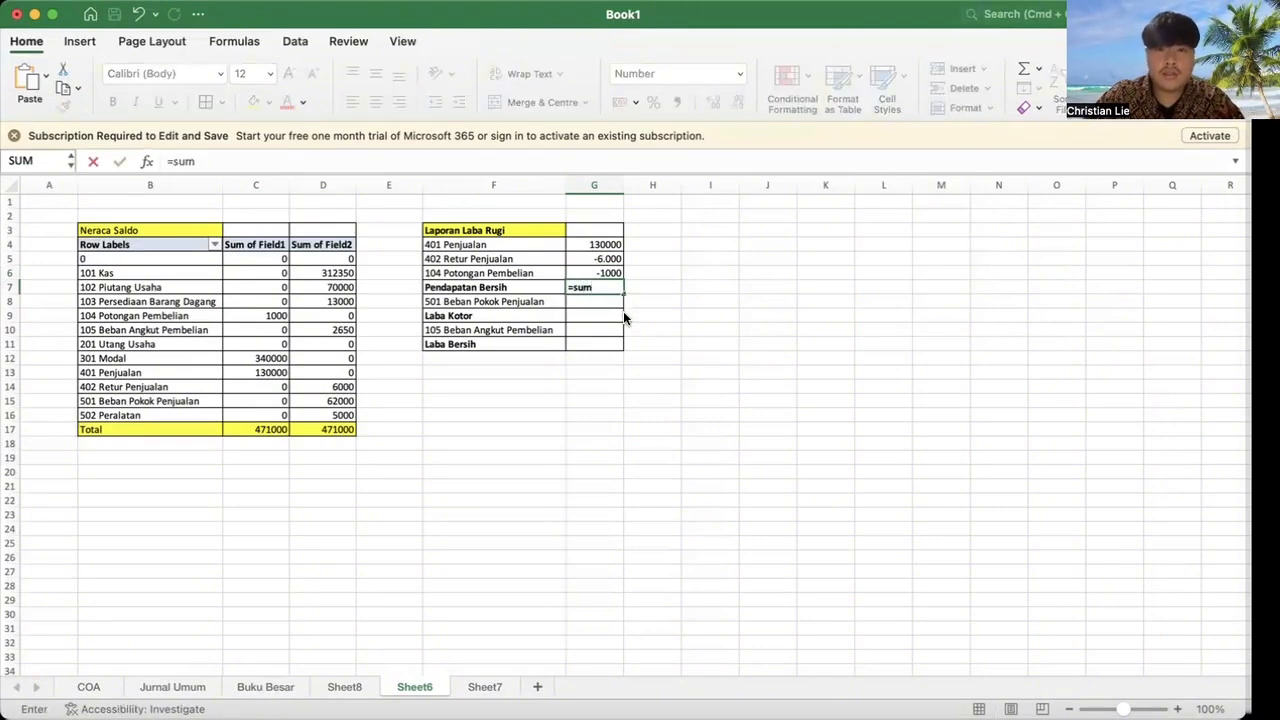
text(sum)
key(Tab)
drag(595, 244, 592, 273)
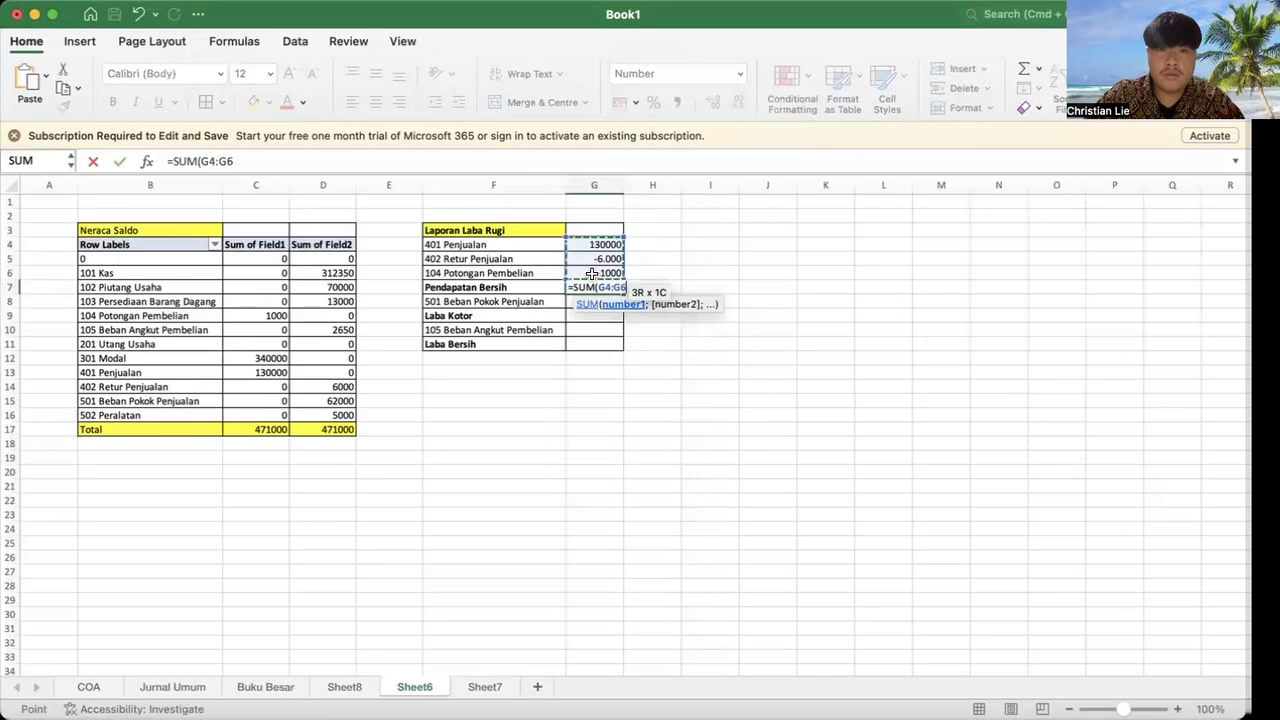
text())
key(Return)
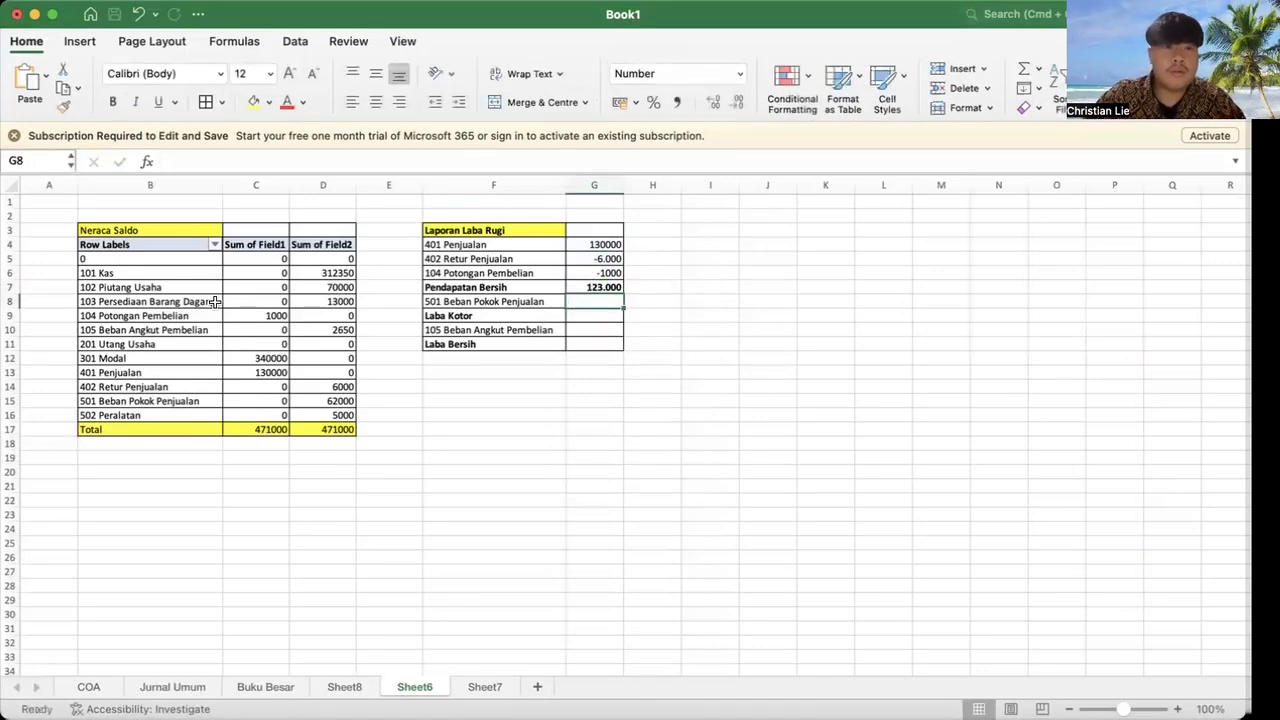
Step: Copy the 501 Beban Pokok Penjualan amount into G8 and turn it into the negative (62000)
click(328, 401)
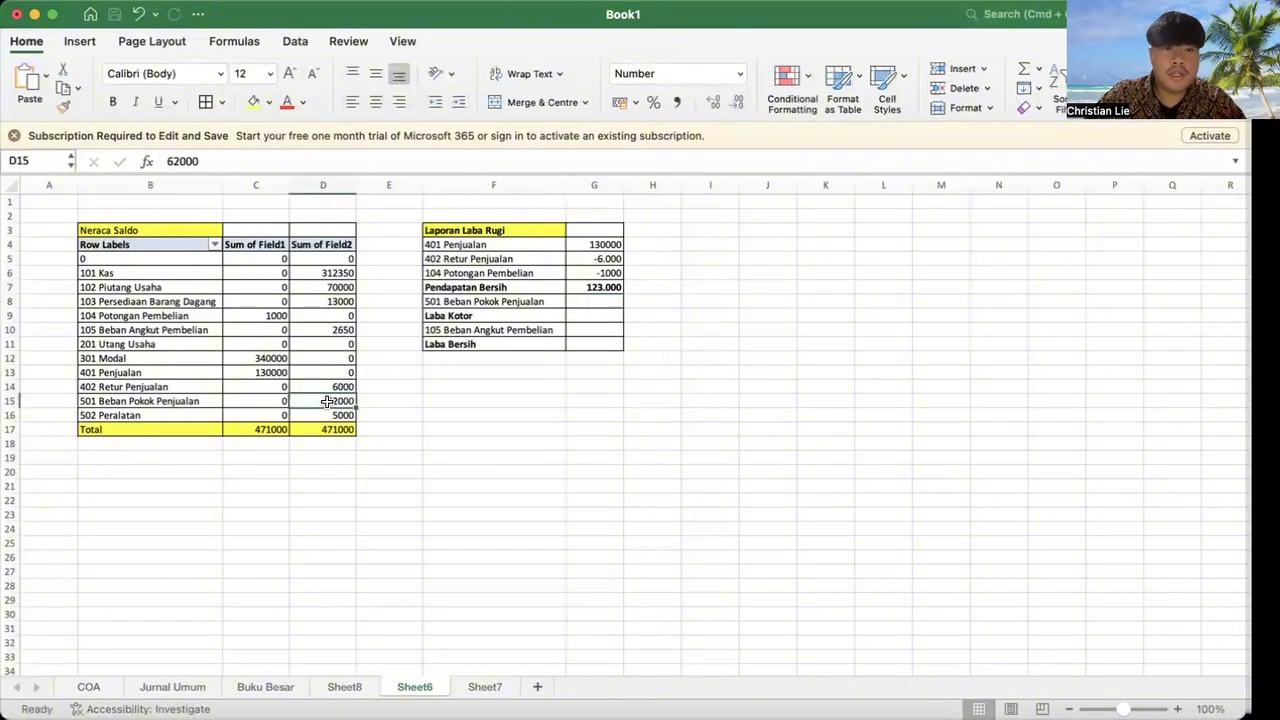
key(cmd+c)
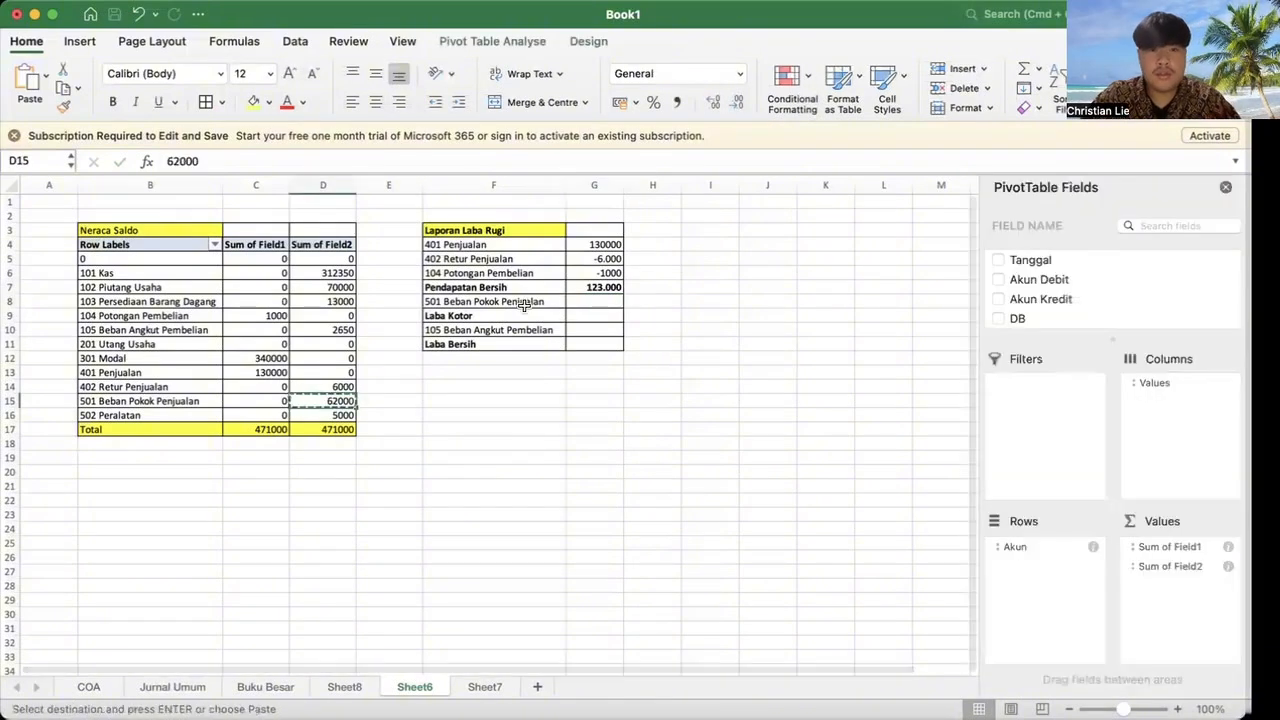
click(592, 301)
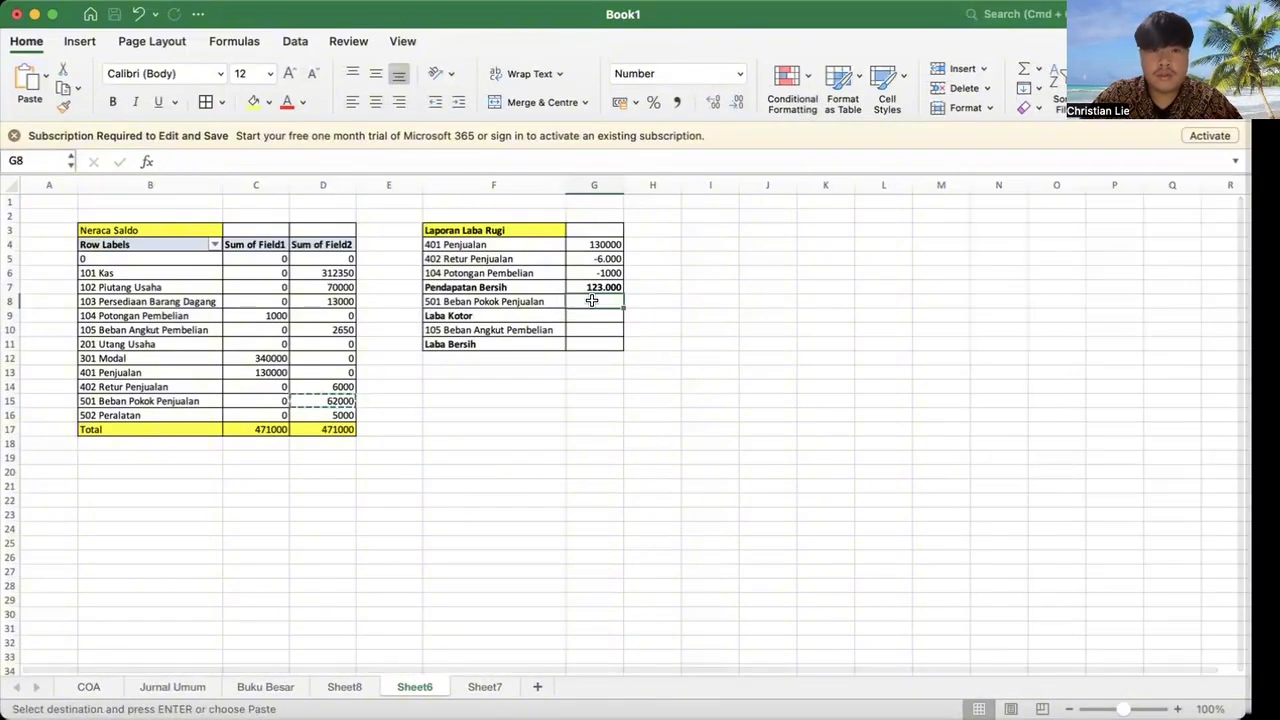
key(cmd+v)
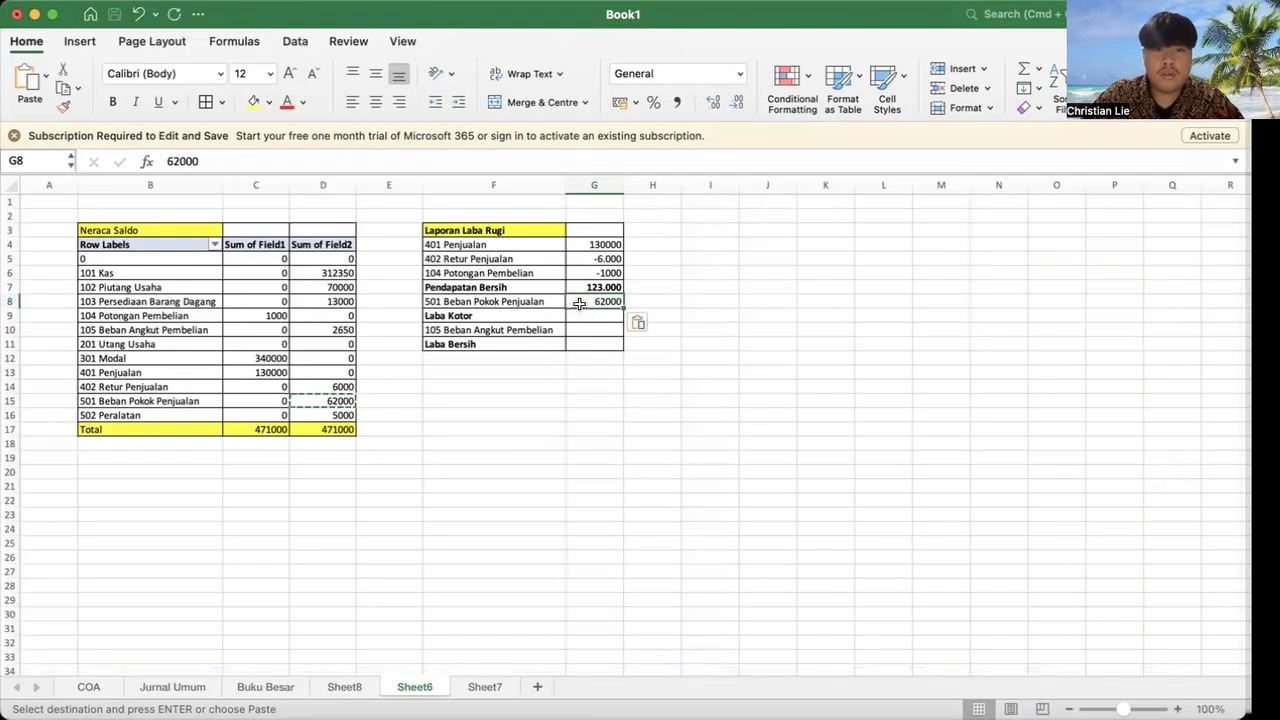
click(204, 160)
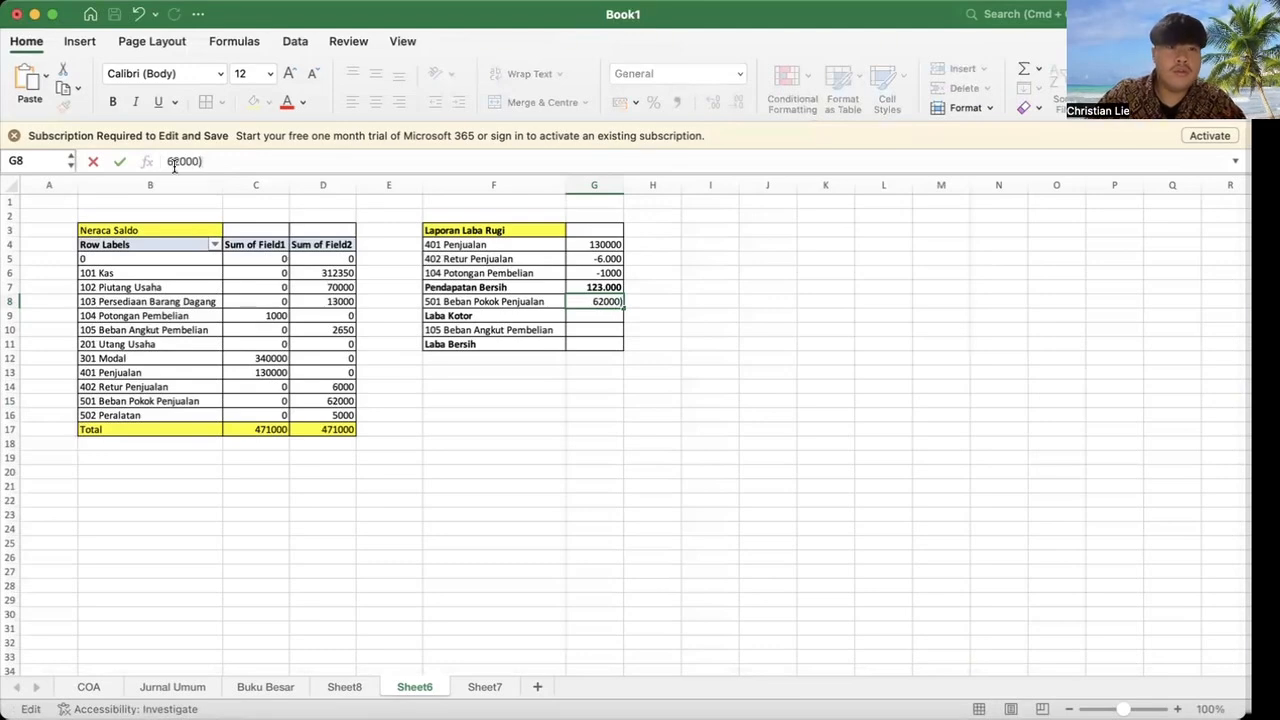
text(()
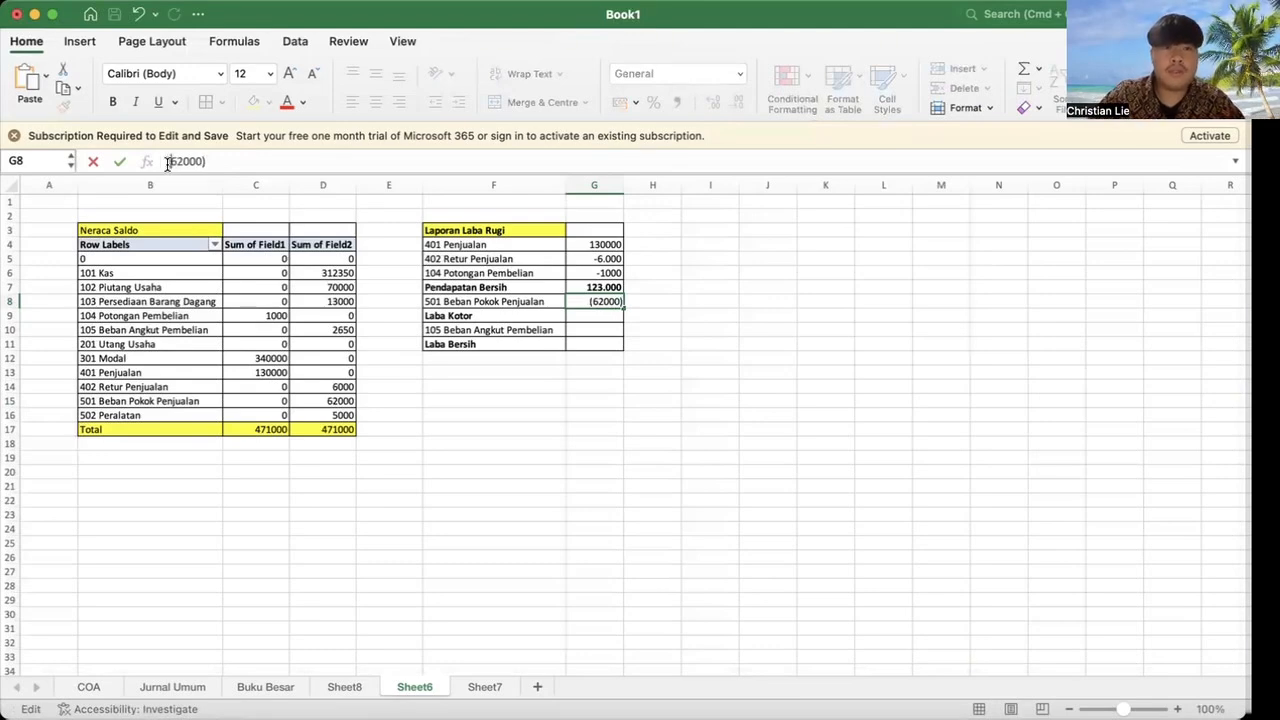
key(Return)
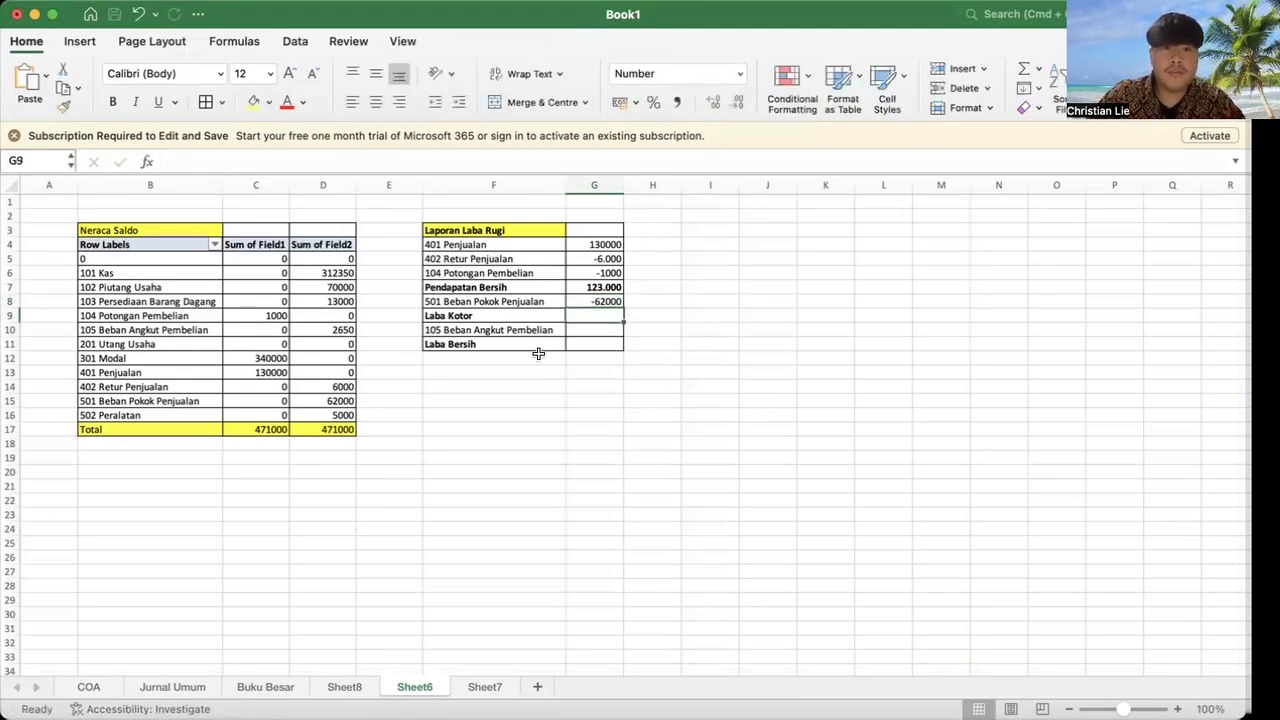
Step: Calculate Laba Kotor in G9 with the formula =SUM(G7:G8)
text(=su)
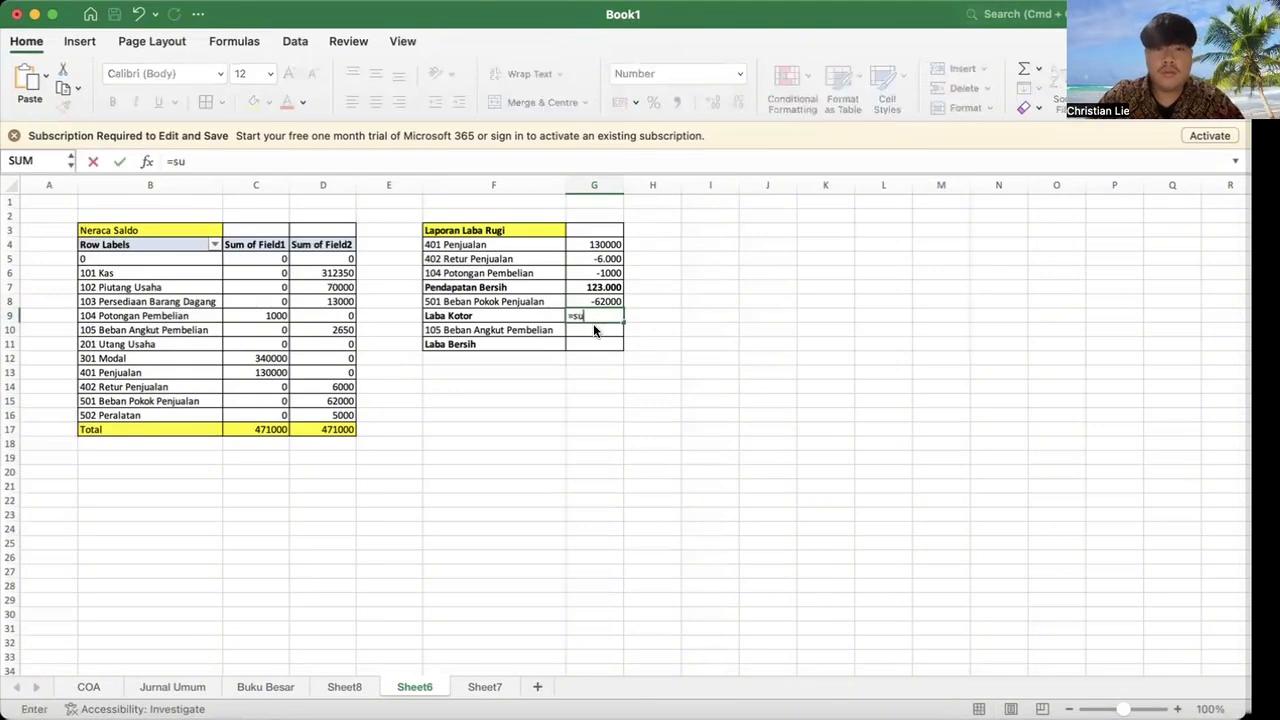
key(Tab)
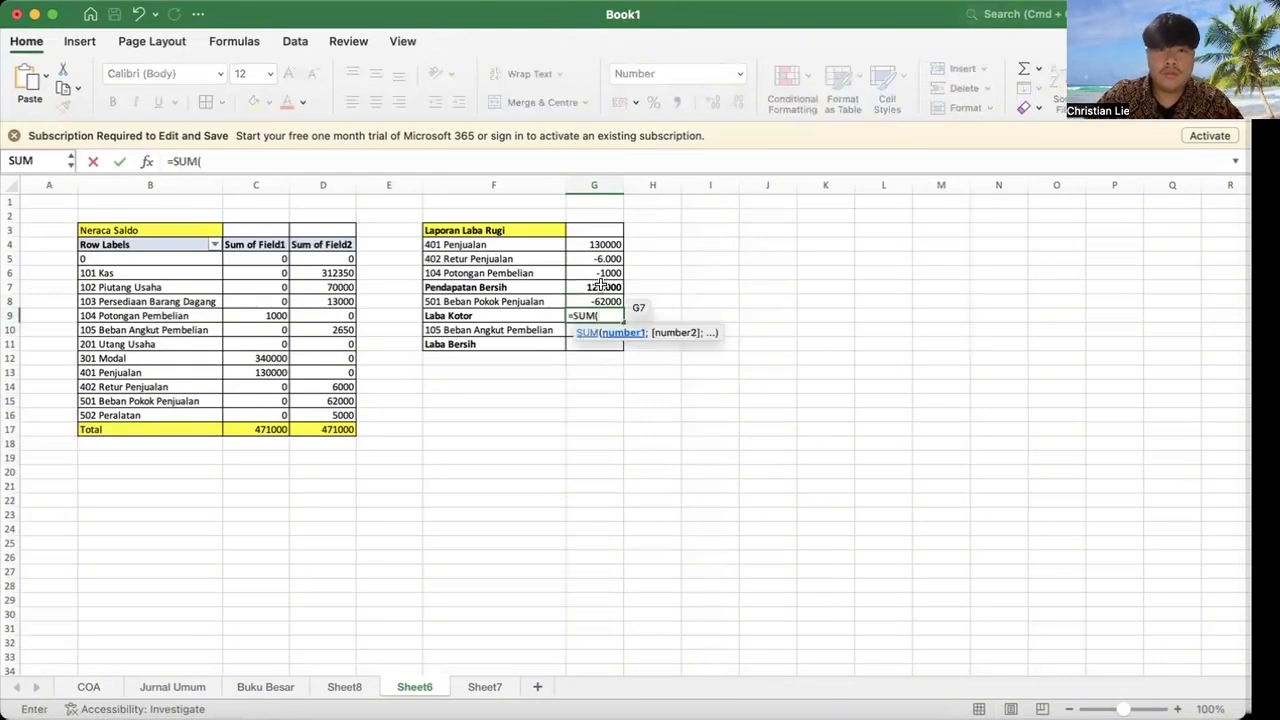
drag(597, 287, 604, 300)
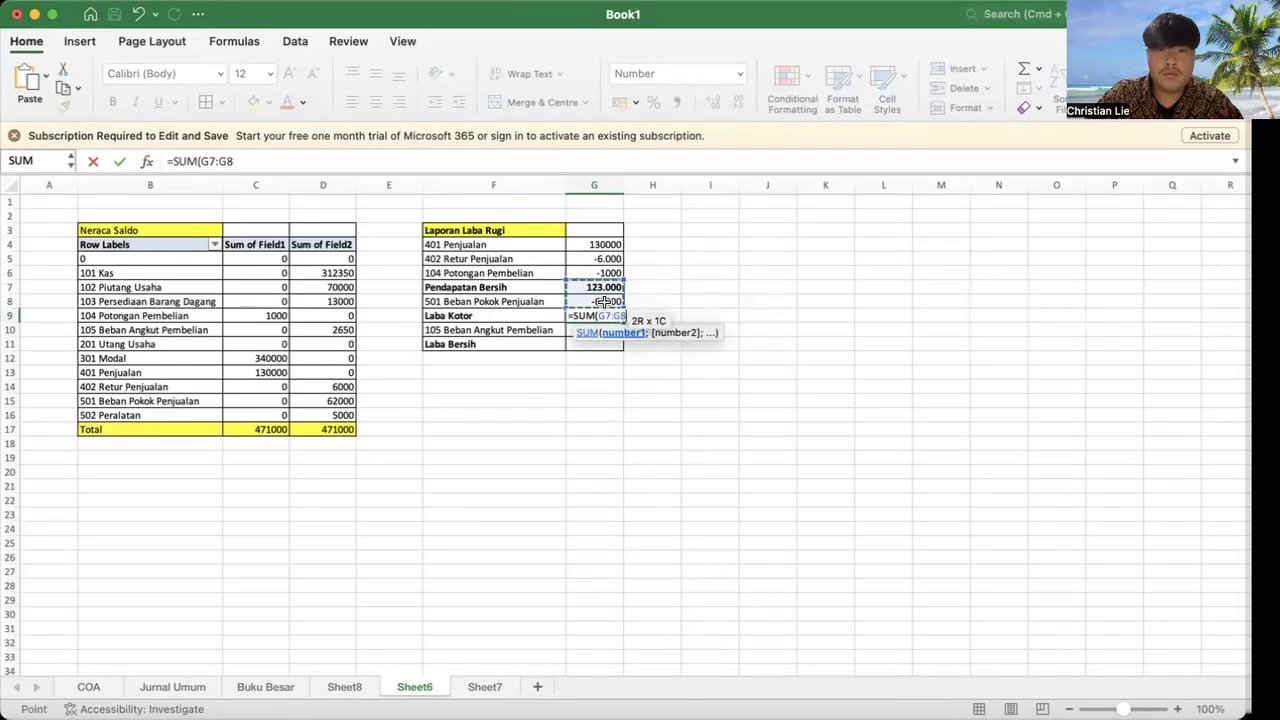
text())
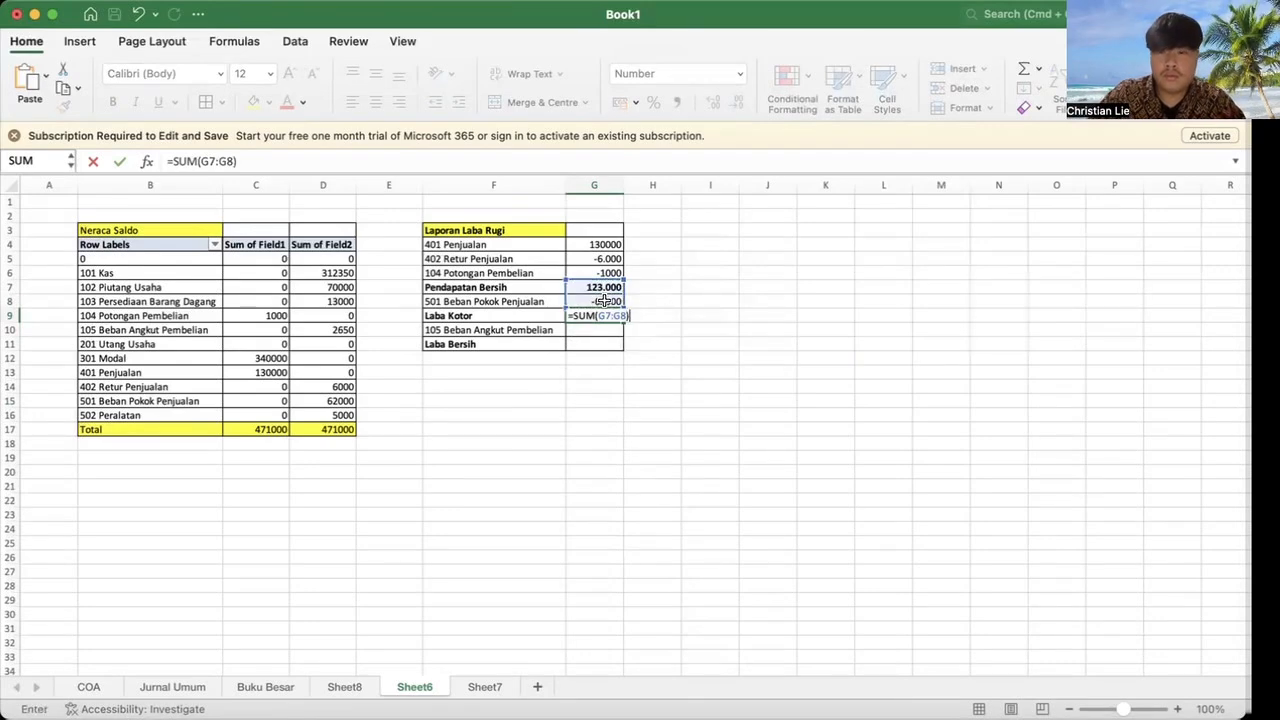
key(Return)
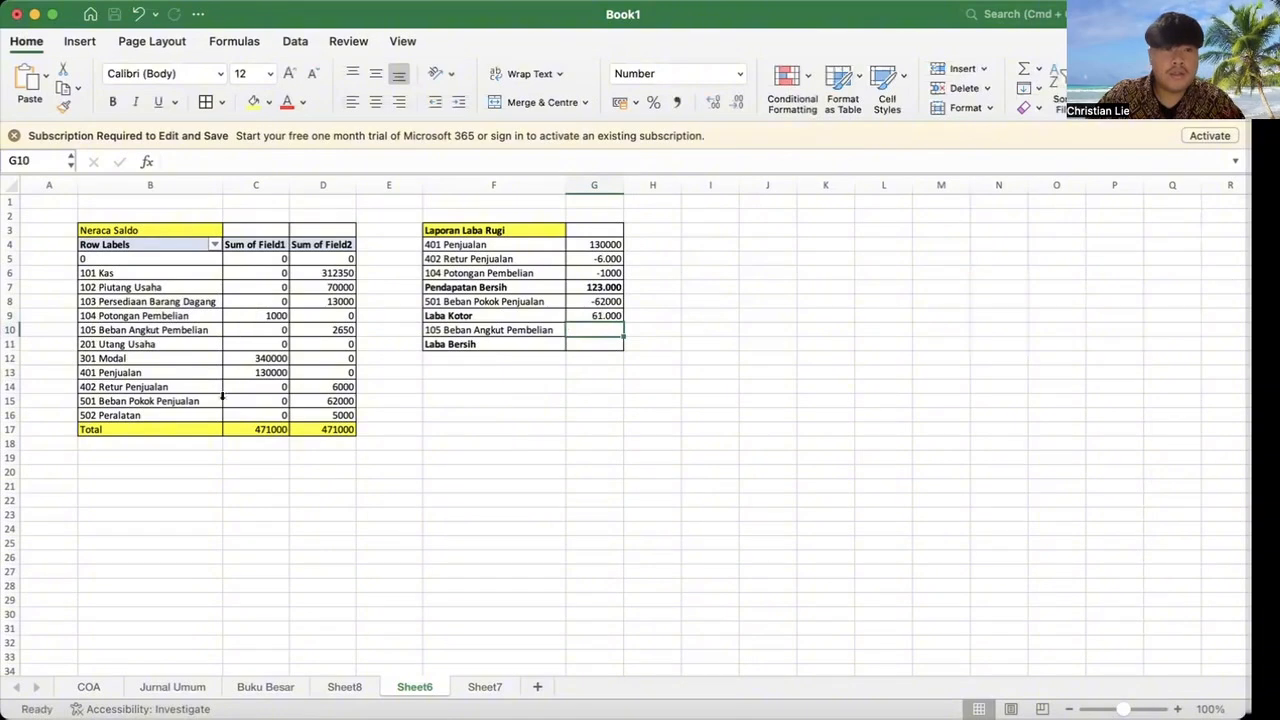
Step: Enter the 105 Beban Angkut Pembelian amount from the trial balance as a negative, (2650), in G10
click(323, 332)
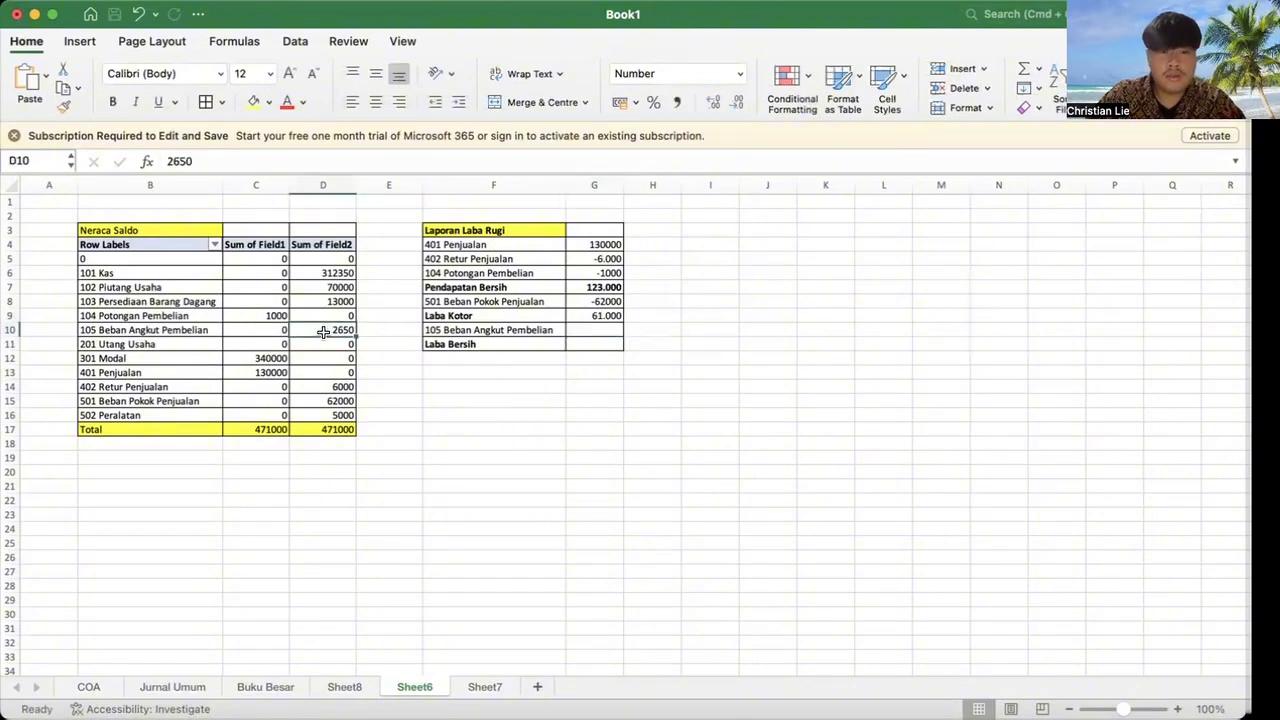
key(super+c)
click(583, 329)
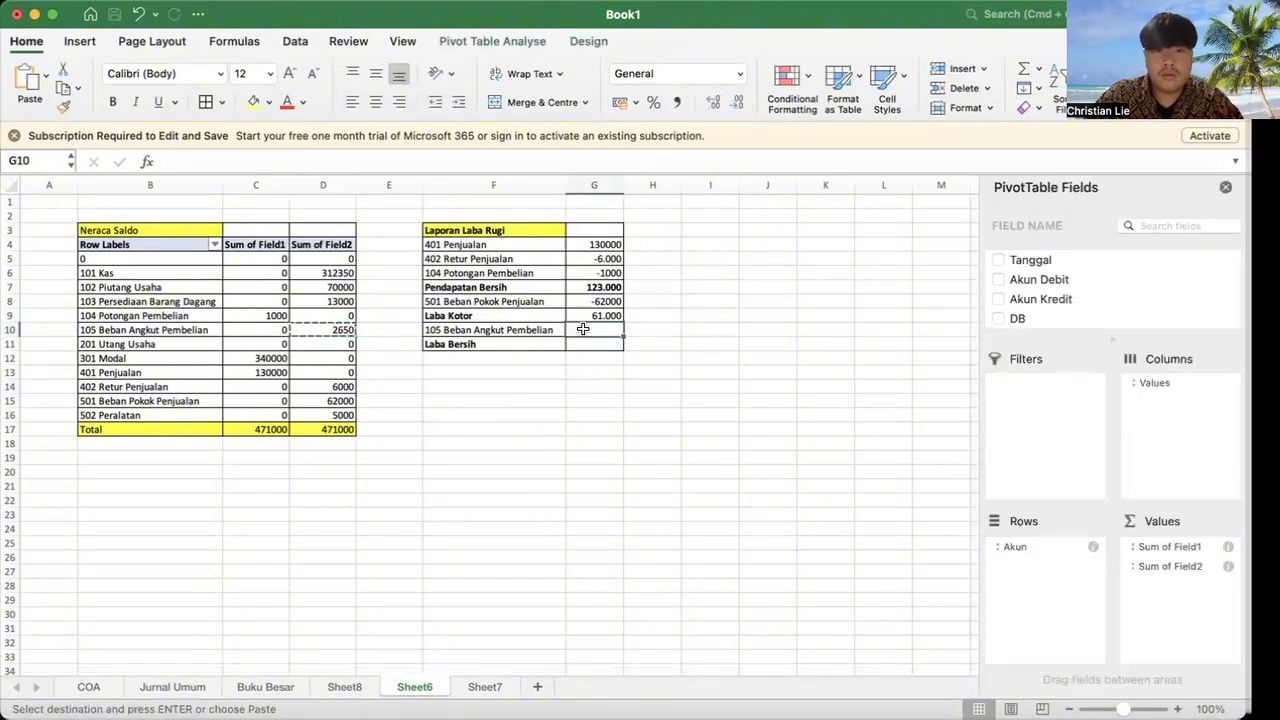
text((2650))
key(Return)
Step: Calculate Laba Bersih in G11 by summing G9 to G10 with the SUM function
text(=)
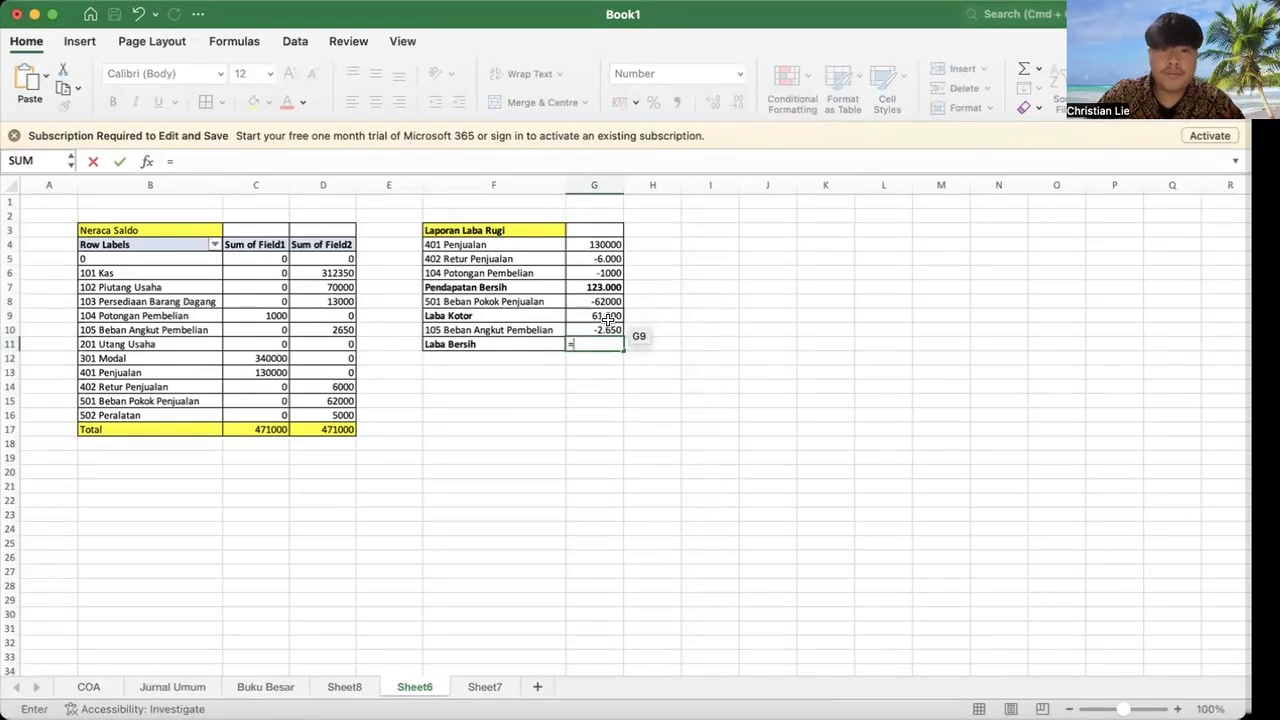
text(s)
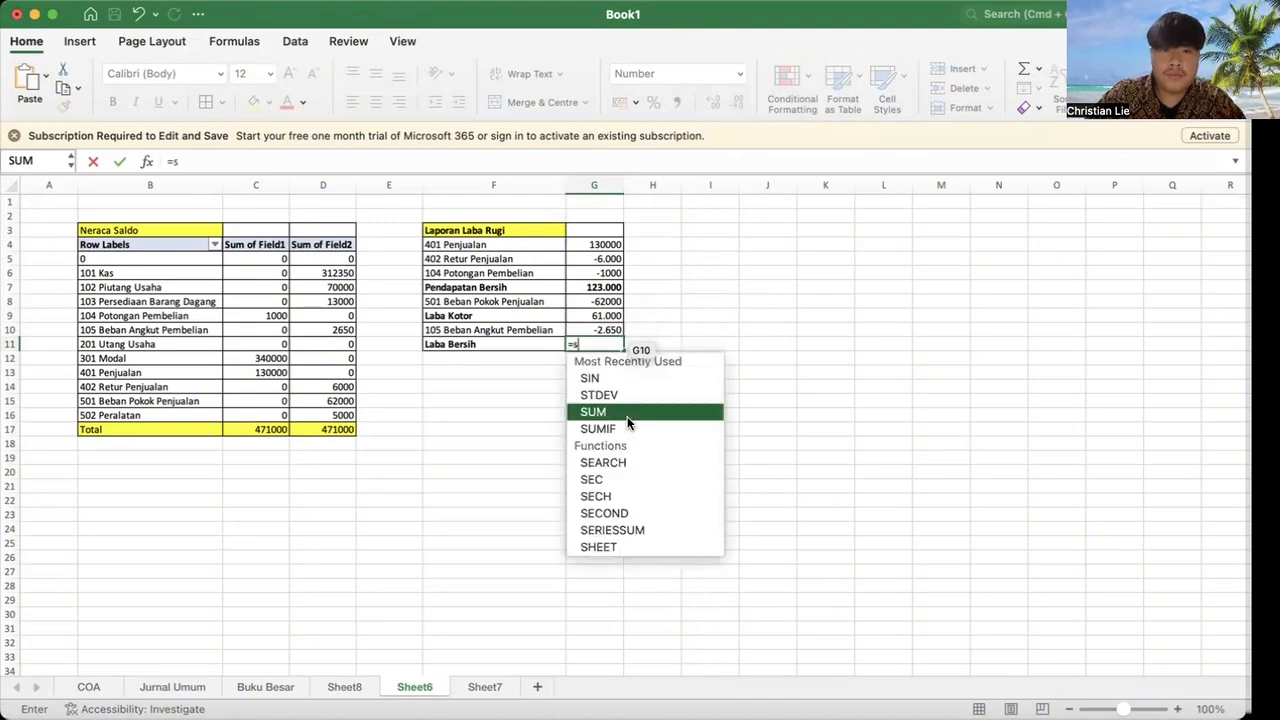
double_click(628, 414)
drag(599, 315, 602, 330)
key(Return)
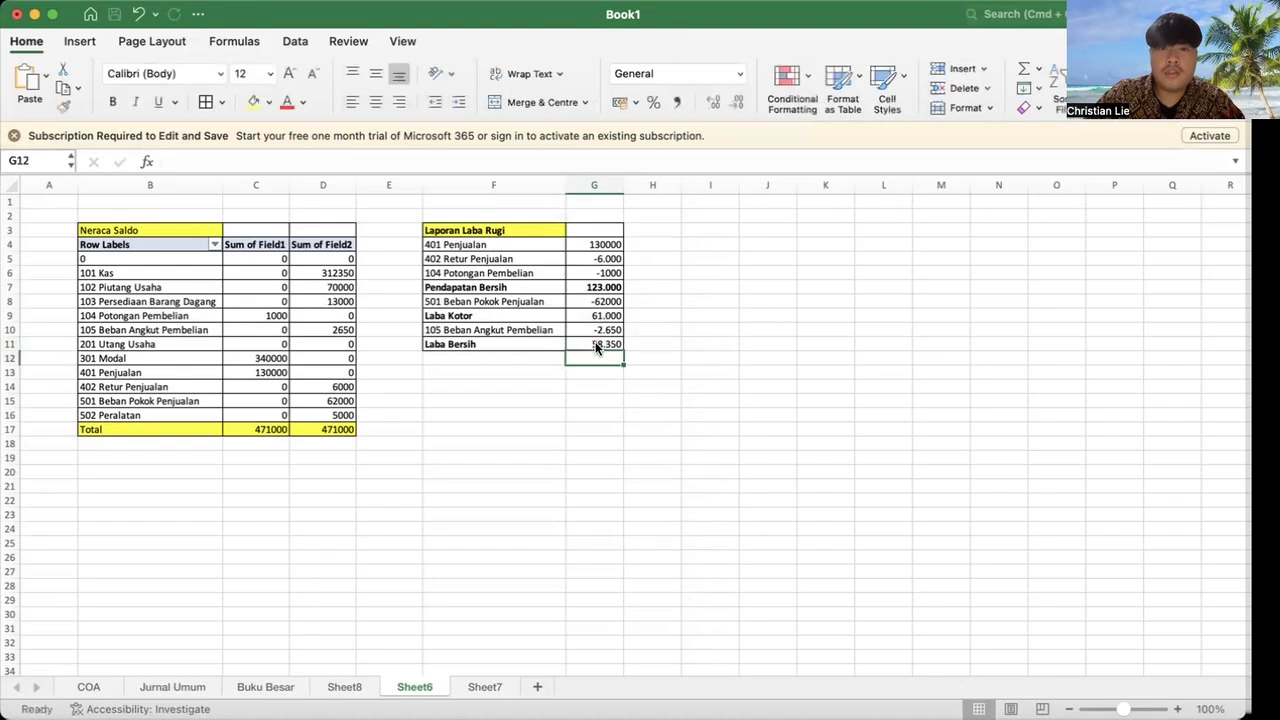
Step: Make the Laba Bersih amount in G11 and the Laba Kotor amount in G9 bold
click(113, 102)
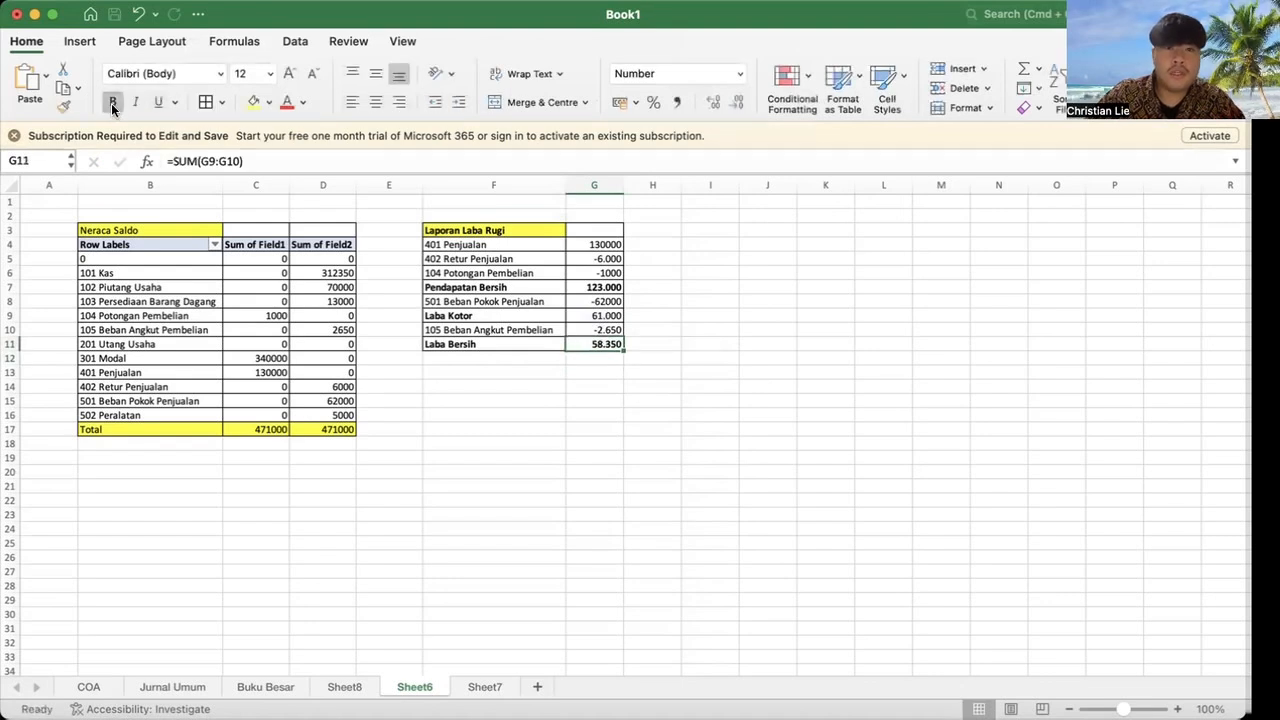
click(596, 316)
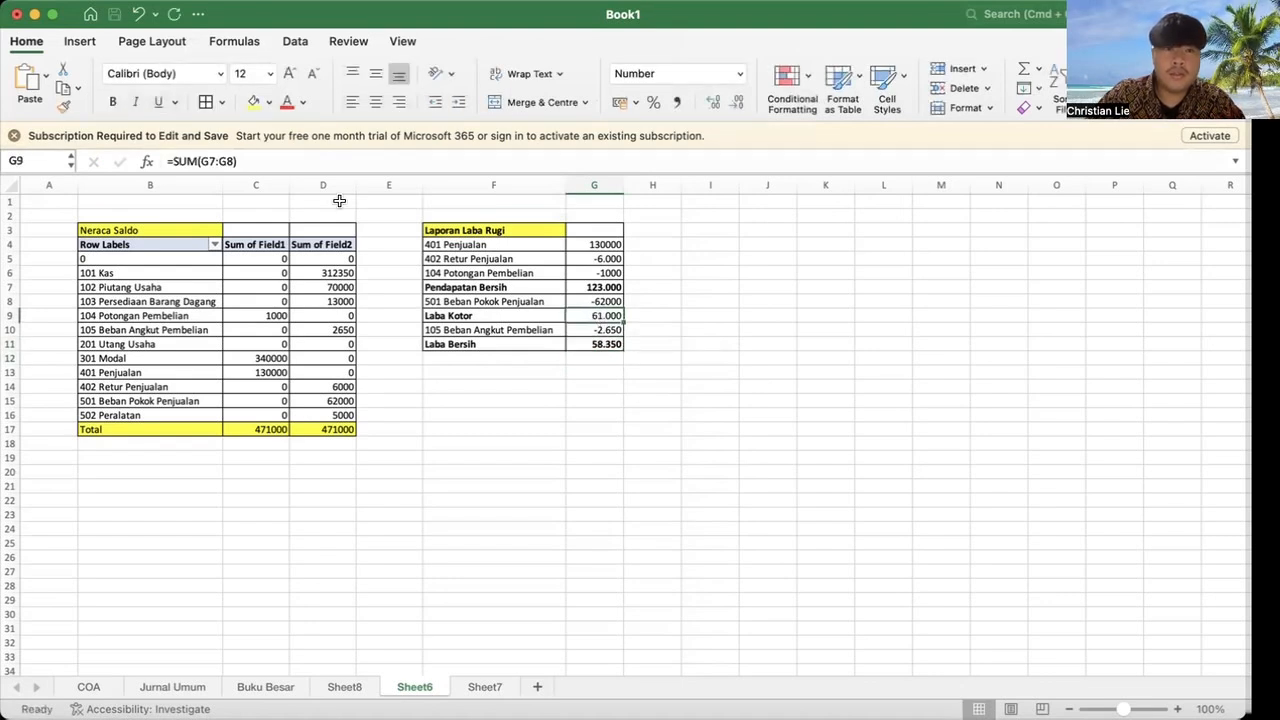
click(113, 102)
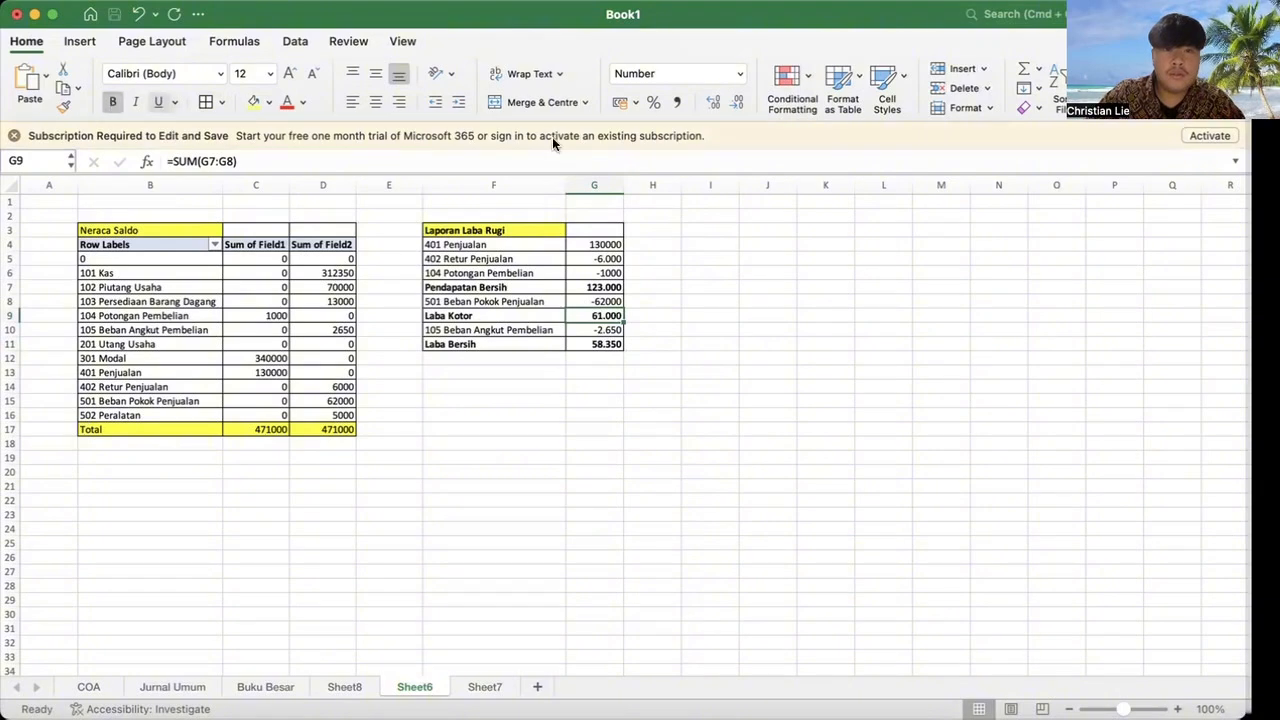
click(680, 334)
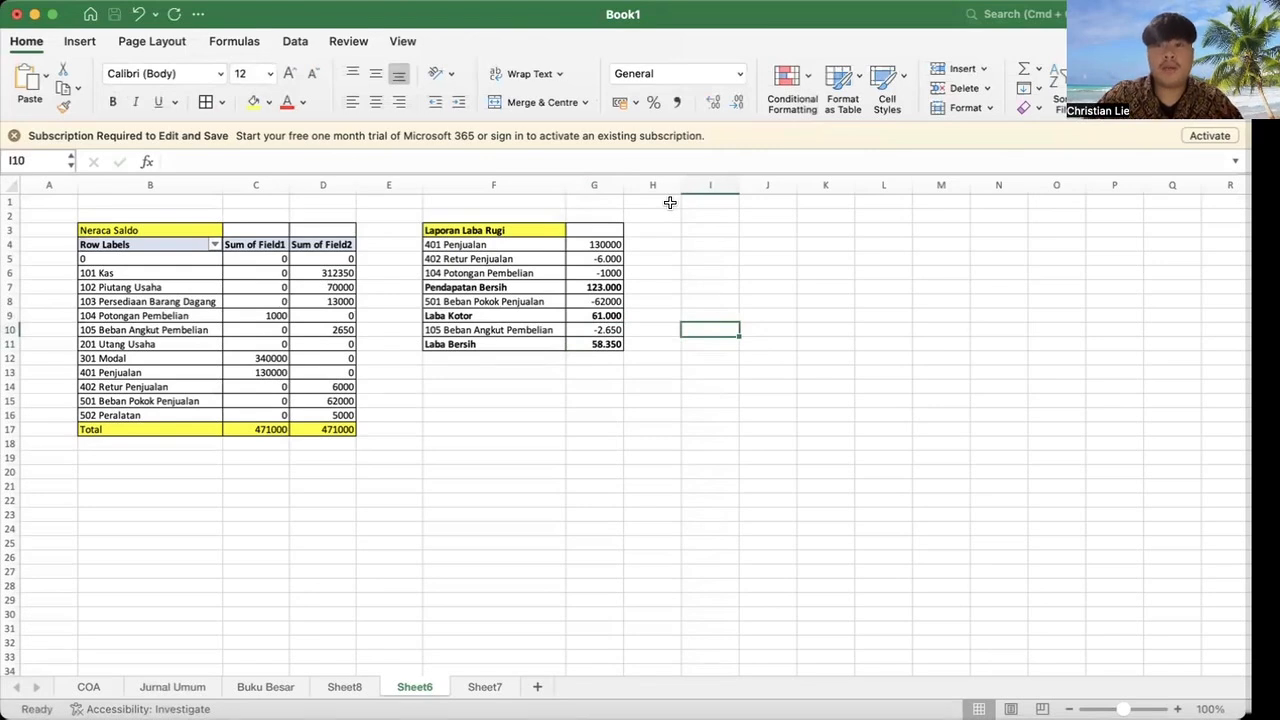
Step: Enter the title "Laporan Laba Ditahan" in F14, below the income statement
click(446, 399)
click(453, 386)
text(Lapop)
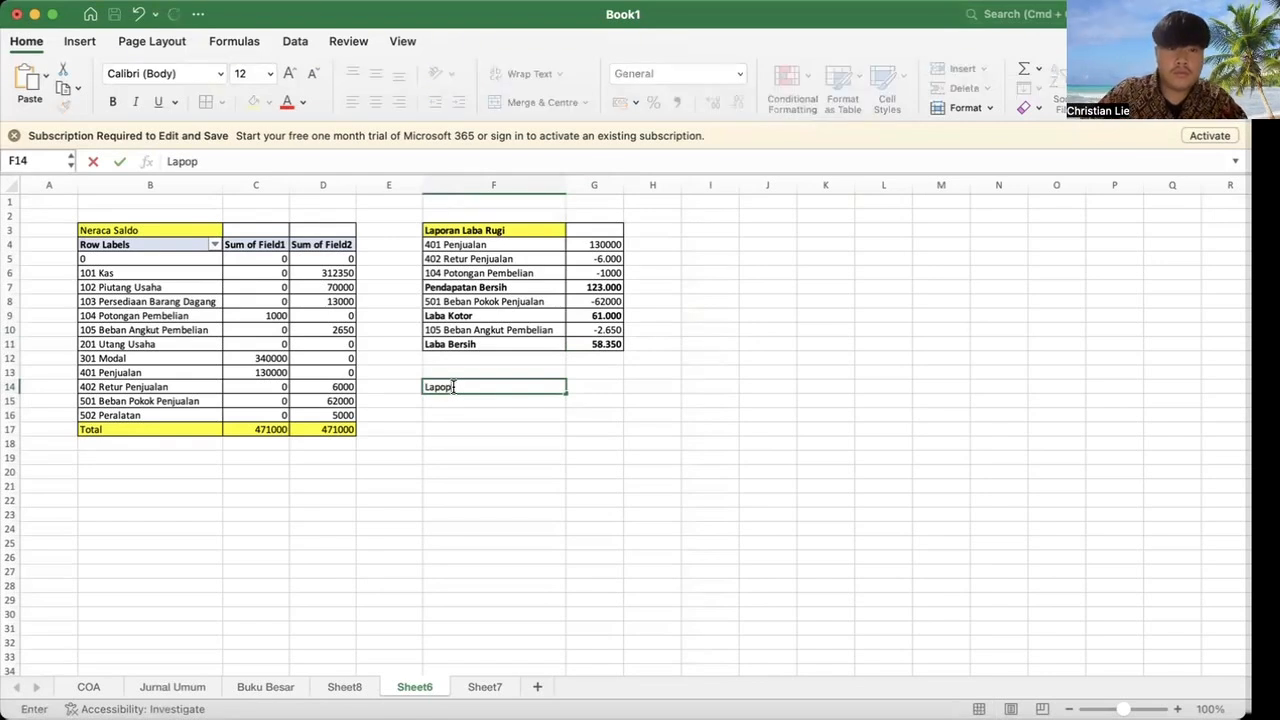
key(BackSpace)
text(ran Laba Ditahan)
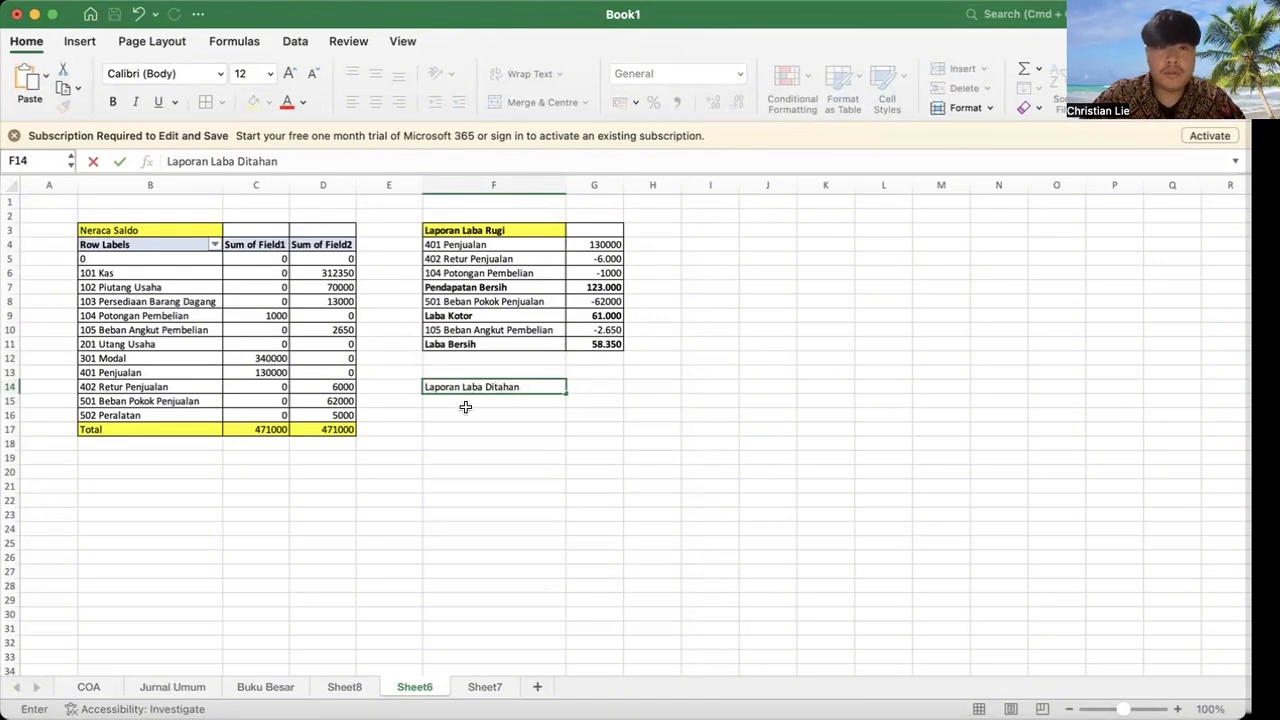
key(Return)
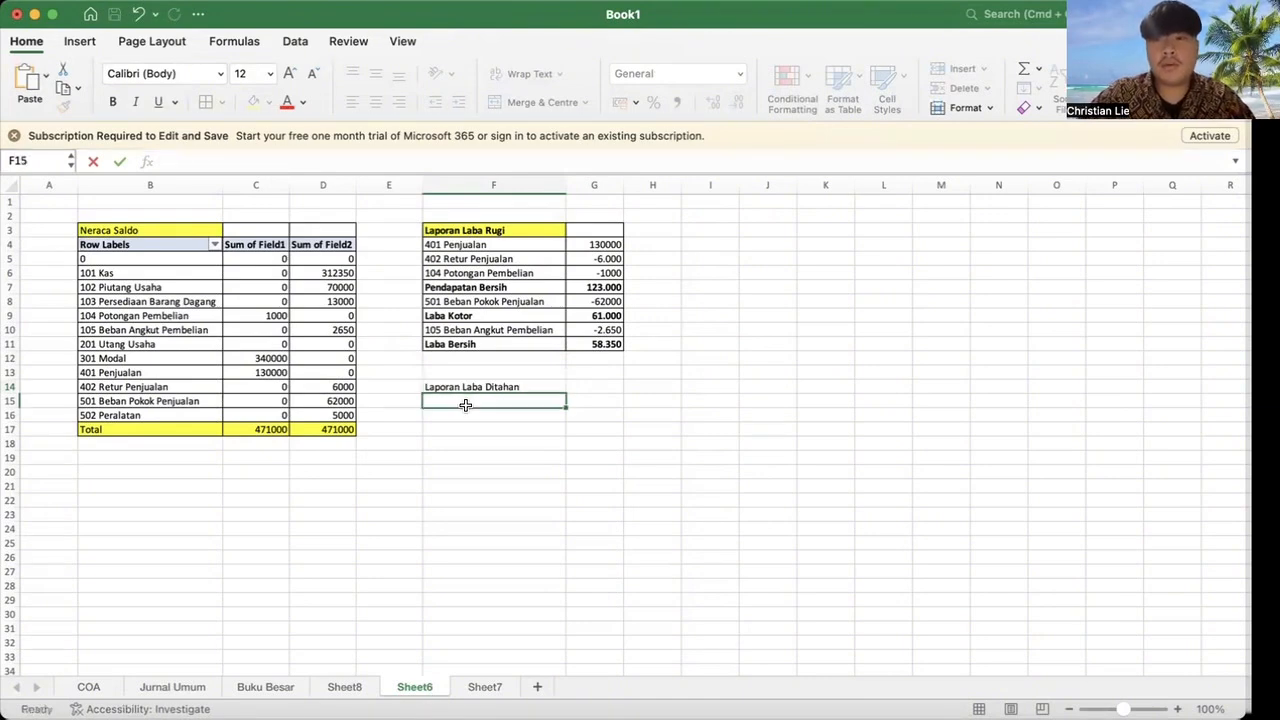
Step: Add the row "Saldo awal laba ditahan" in F15 with the amount 0 in G15
text(Saldo awal laba ditahan)
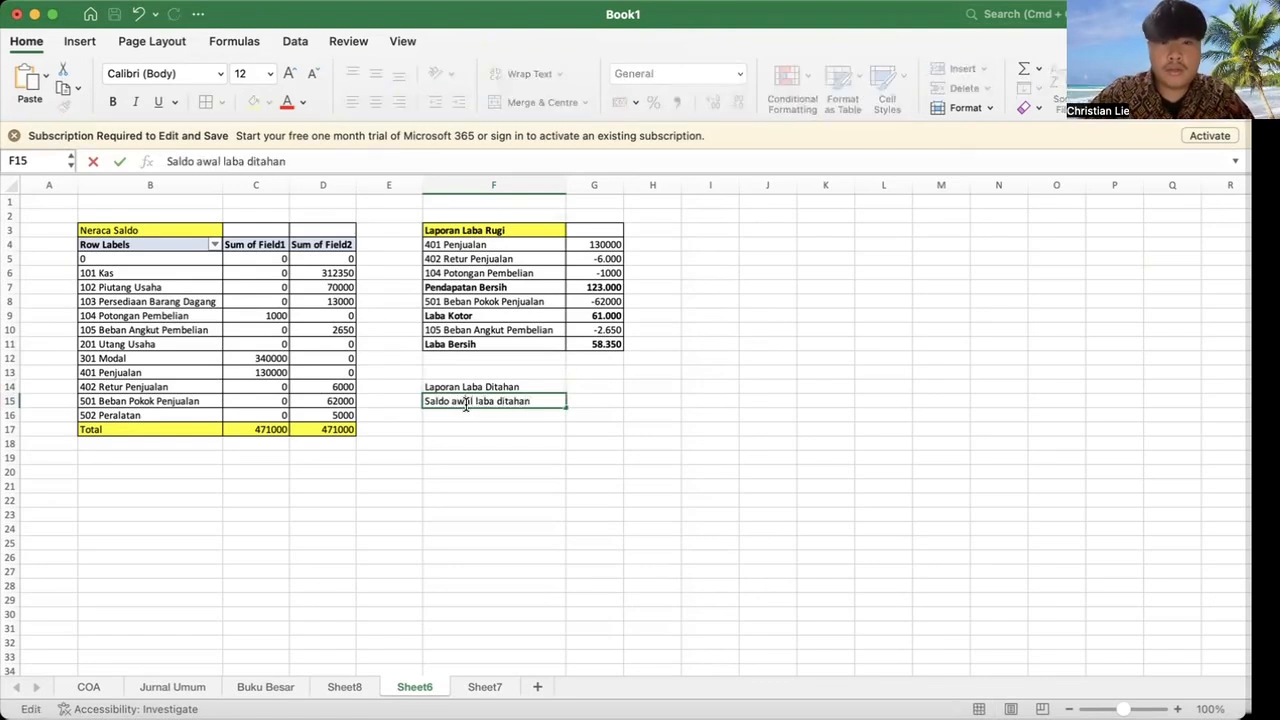
text(5)
key(BackSpace)
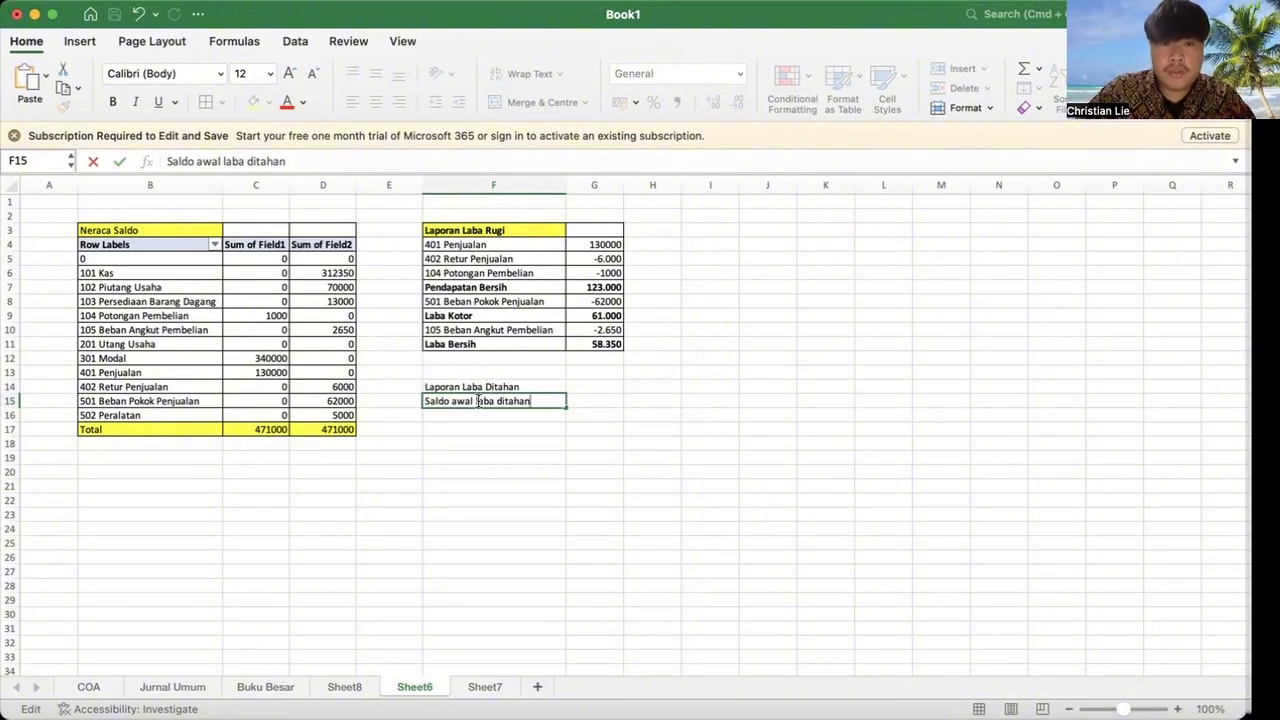
click(582, 400)
text(0)
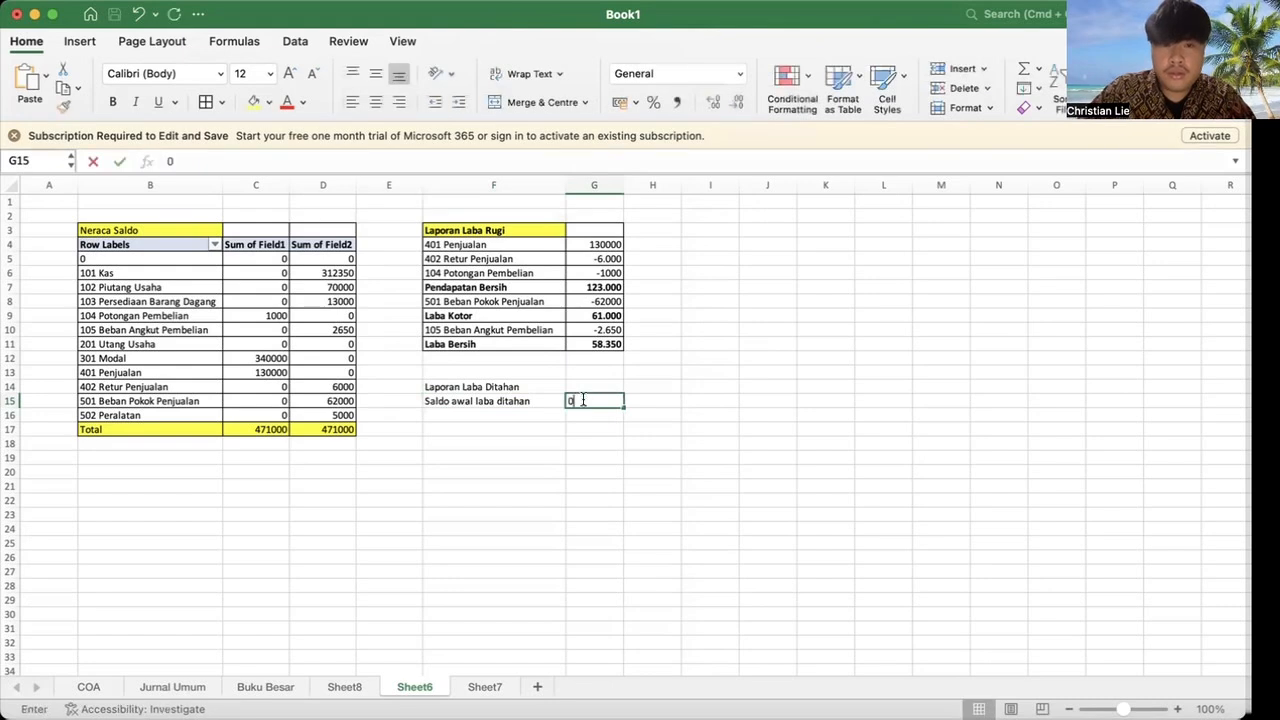
key(Return)
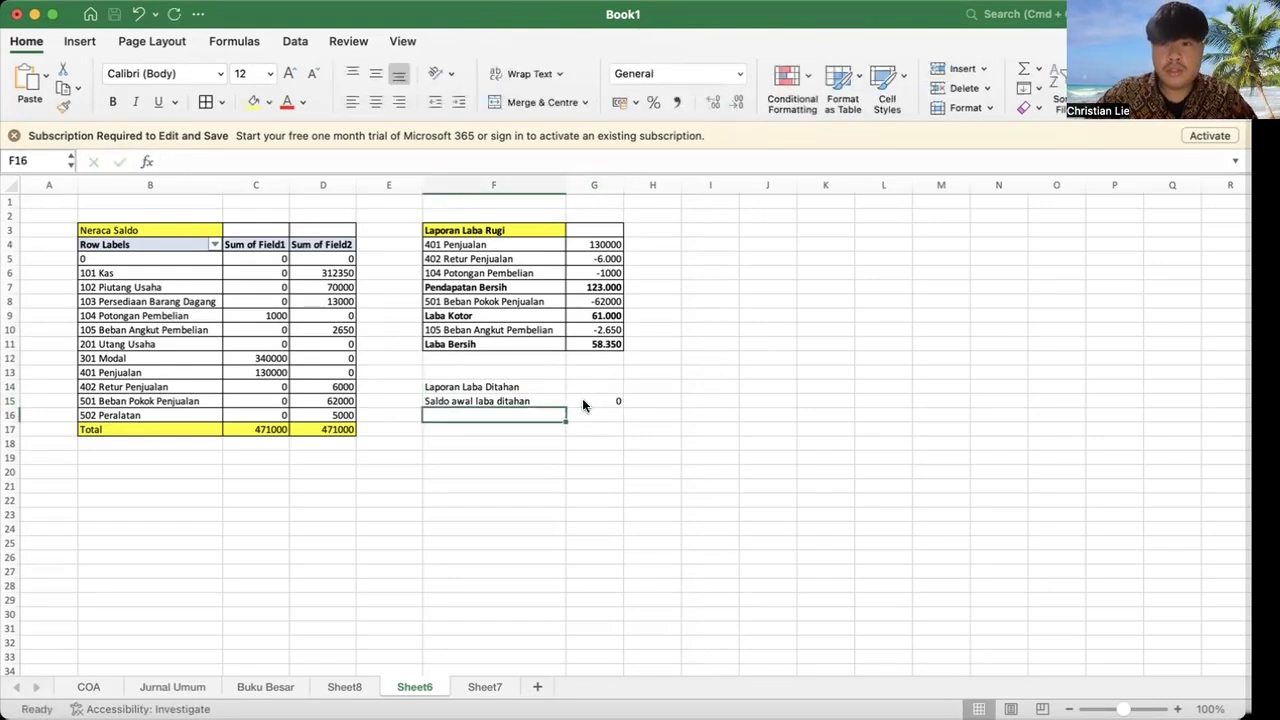
Step: Enter the label "Laba bersih" in F16, below Saldo awal laba ditahan
text(Saldo awal laba ditahan)
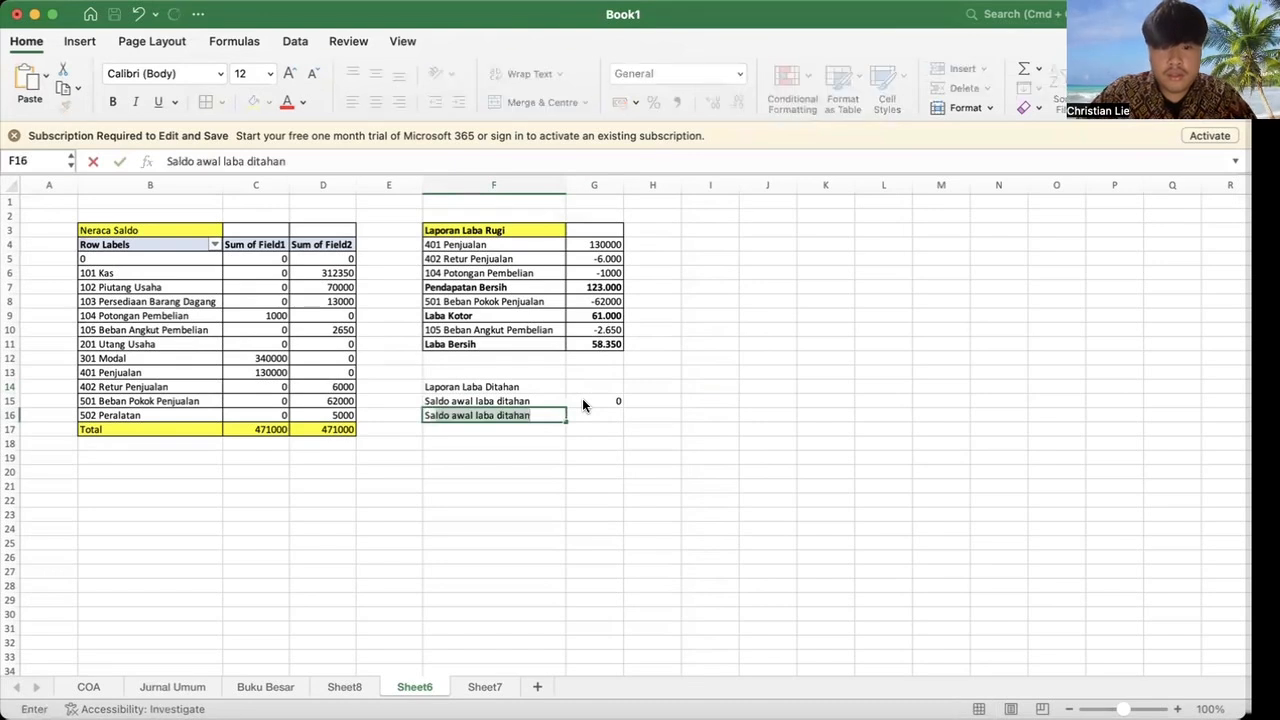
text(a)
key(BackSpace)
text(Laba be)
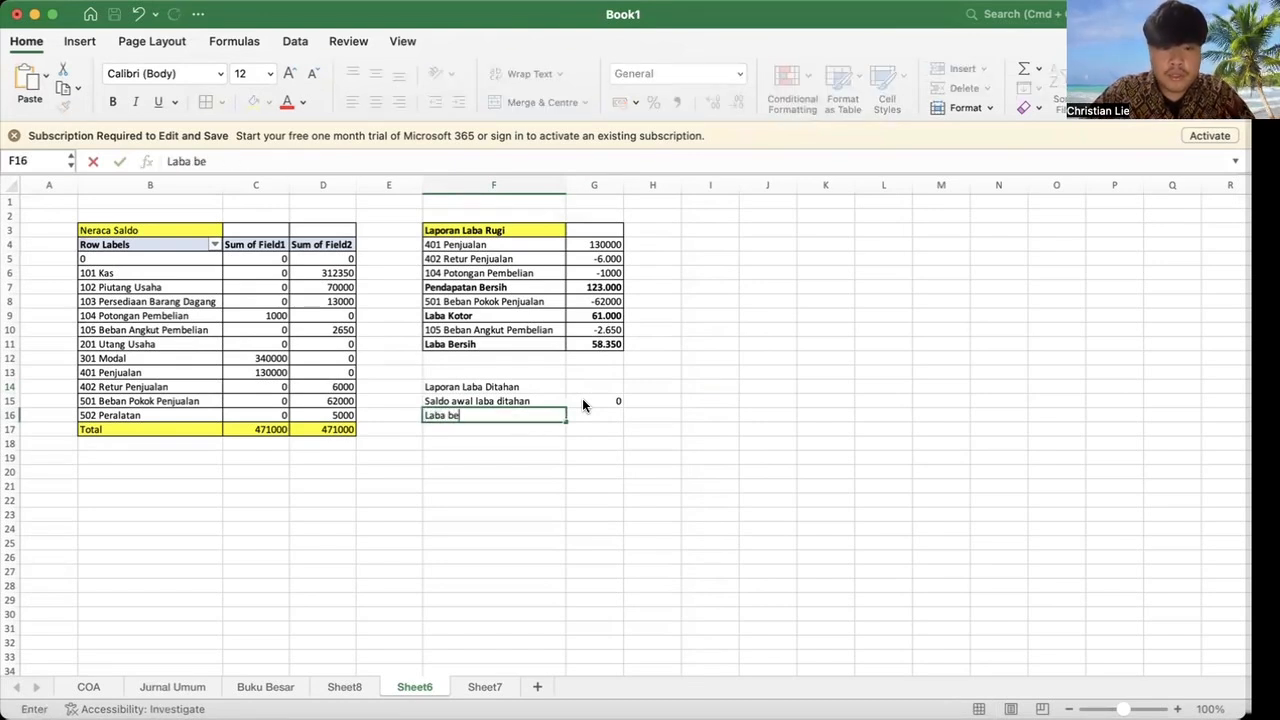
text(rsih)
click(608, 416)
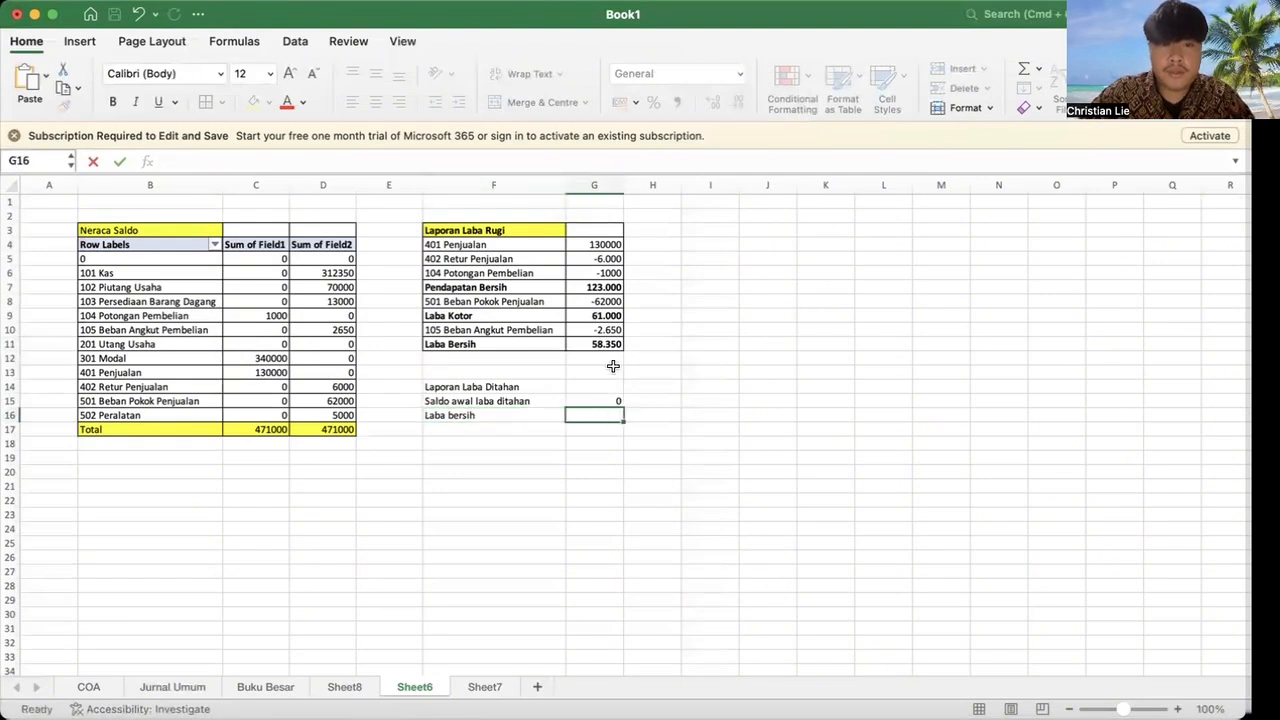
click(598, 344)
key(super+c)
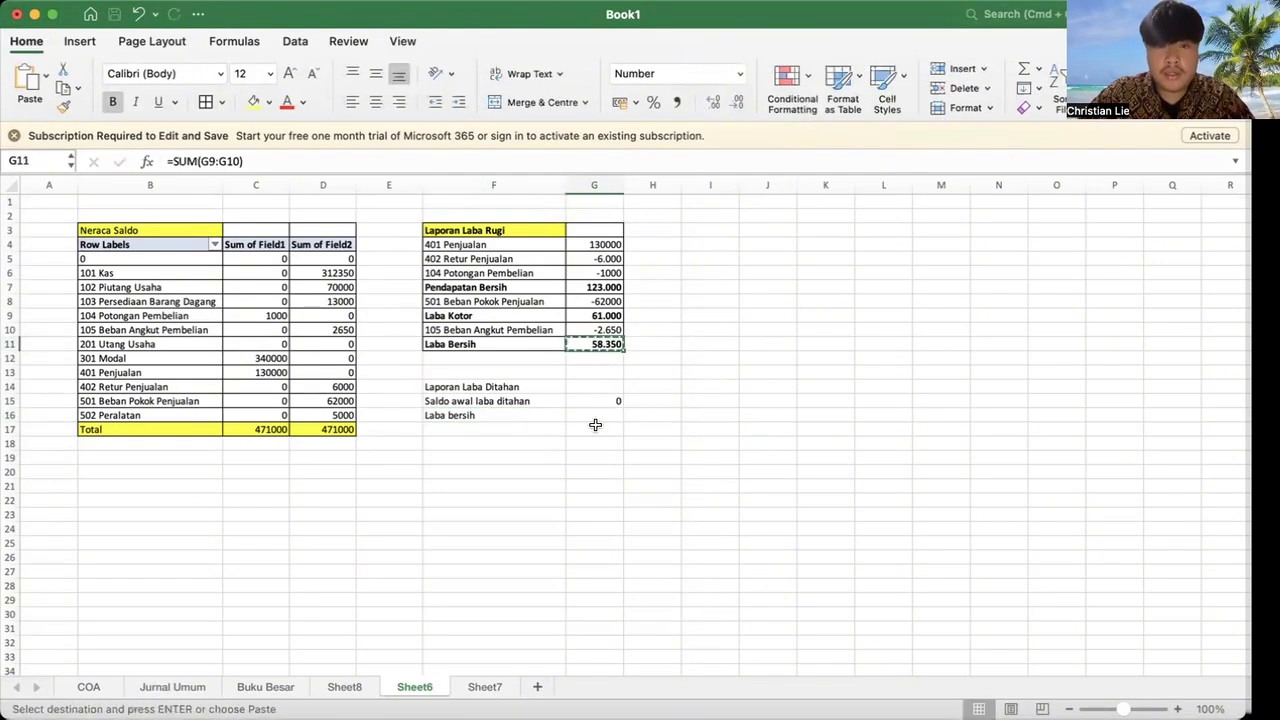
click(595, 416)
key(super+v)
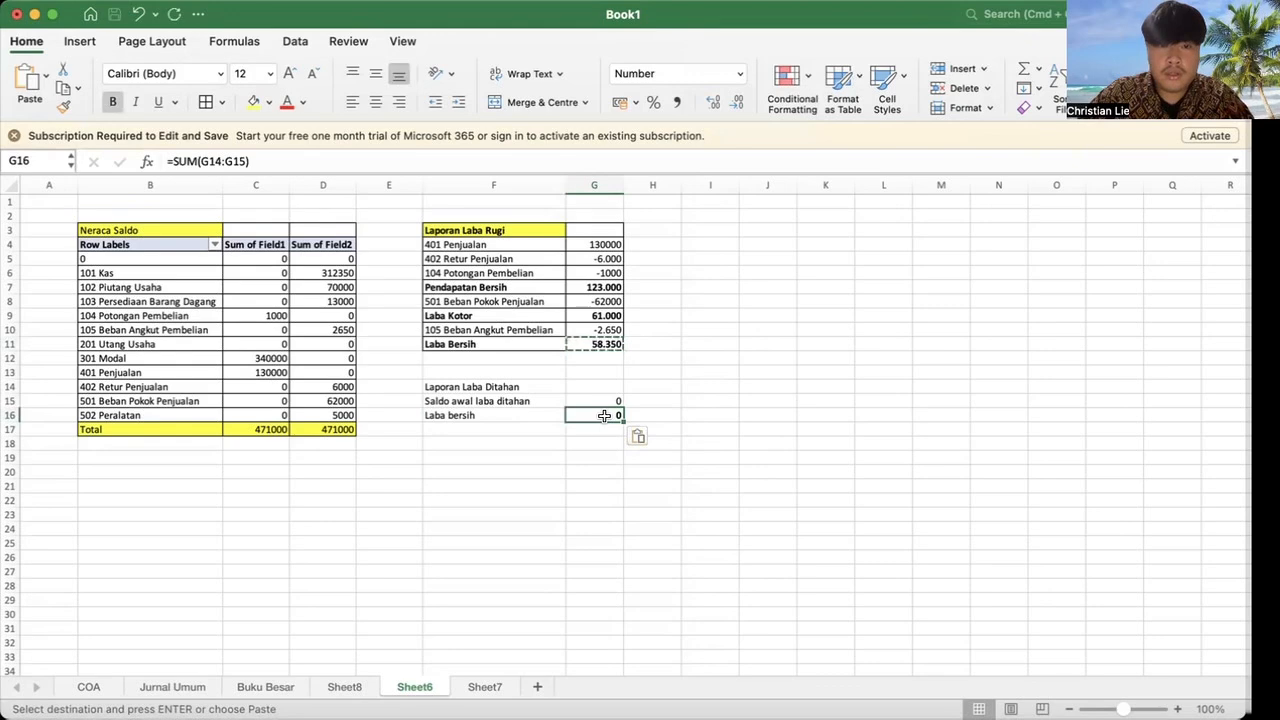
key(Delete)
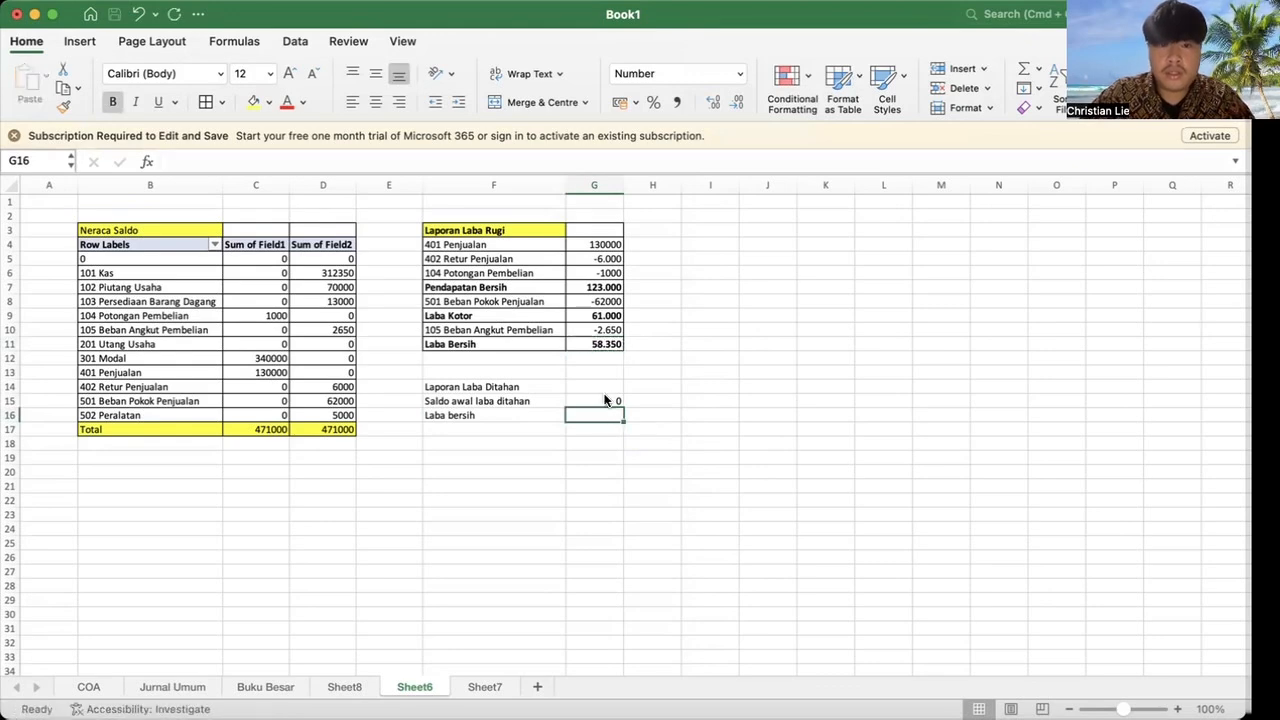
key(Left)
Step: Enter the Laba bersih amount 58350 in G16 and remove its bold formatting
click(586, 413)
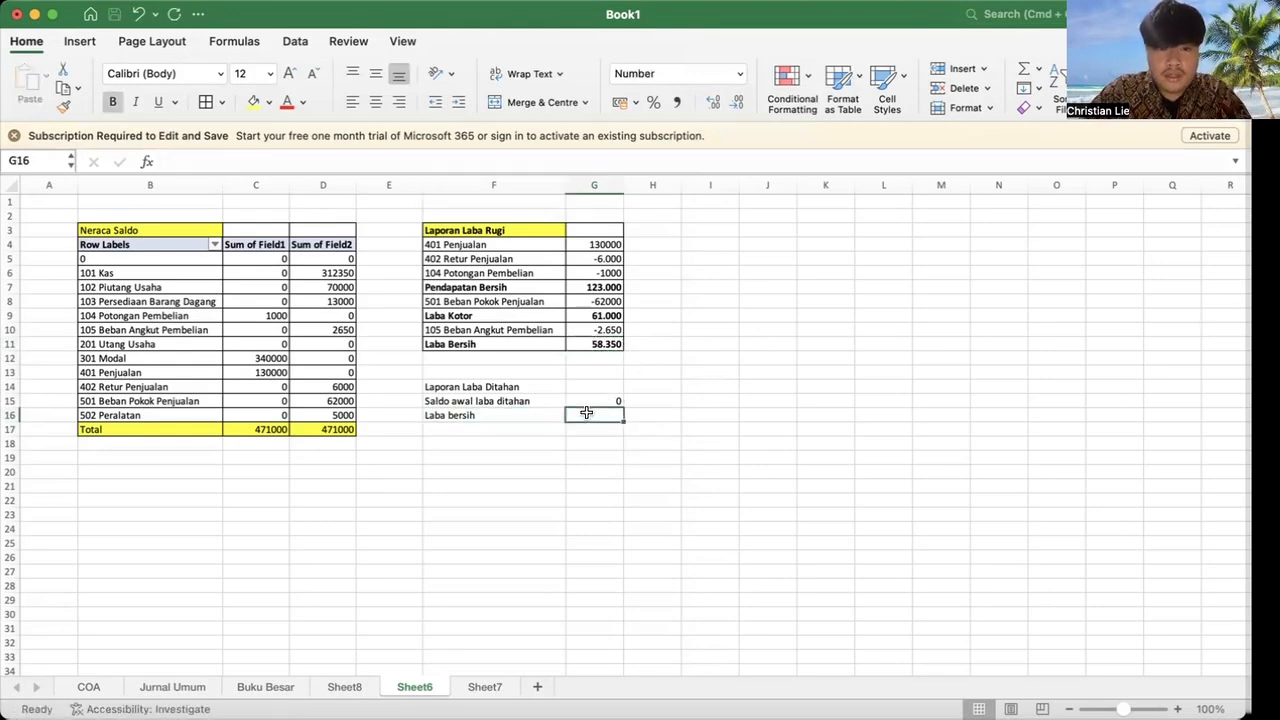
text(5)
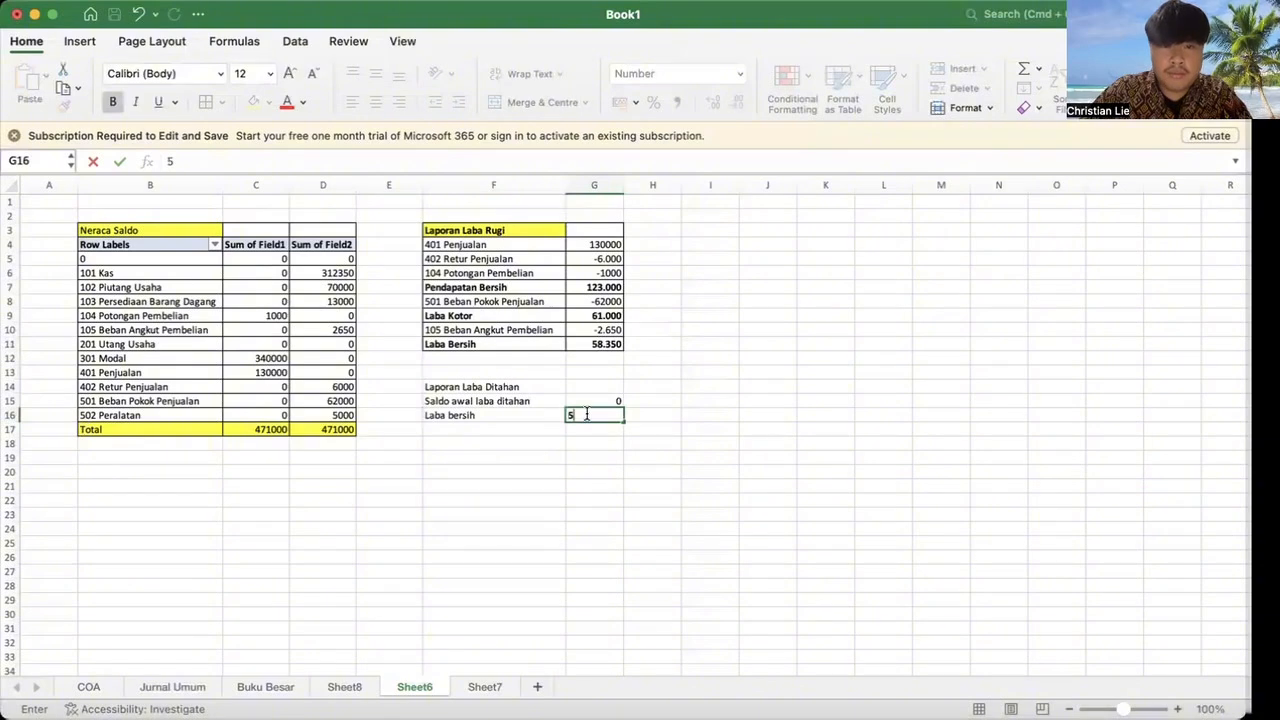
text(8350)
double_click(597, 414)
click(113, 101)
click(592, 428)
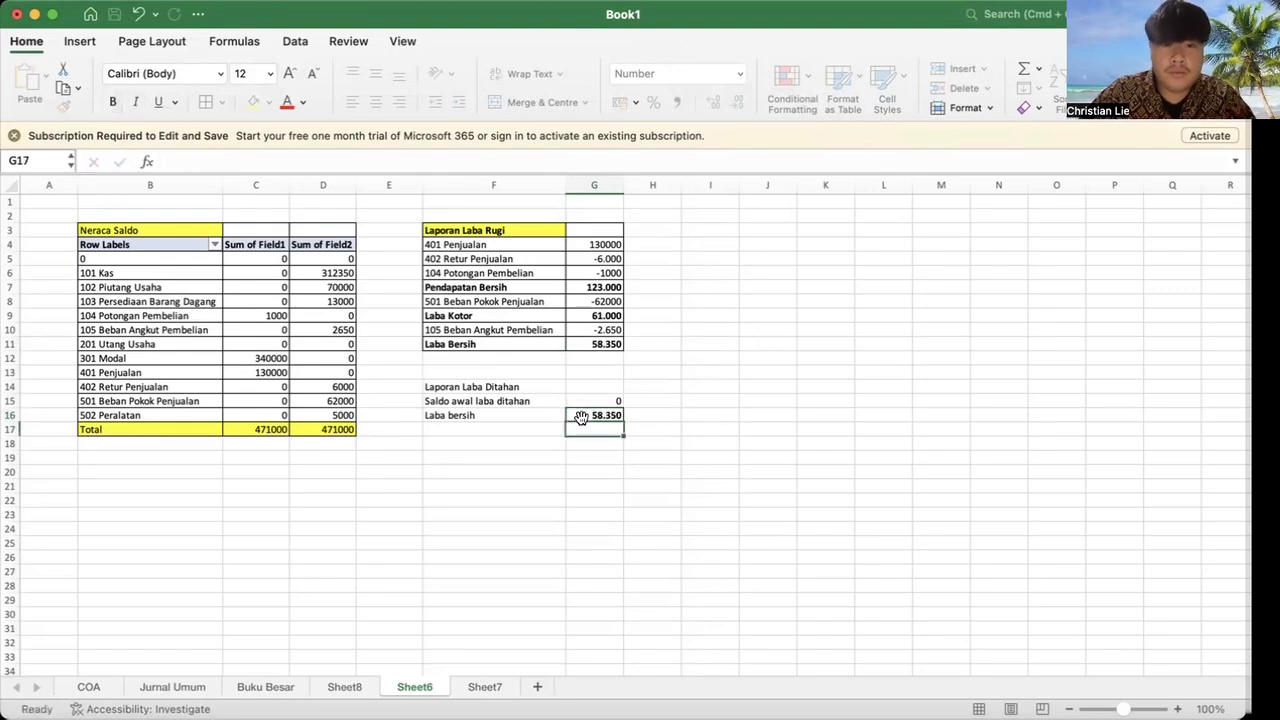
click(596, 416)
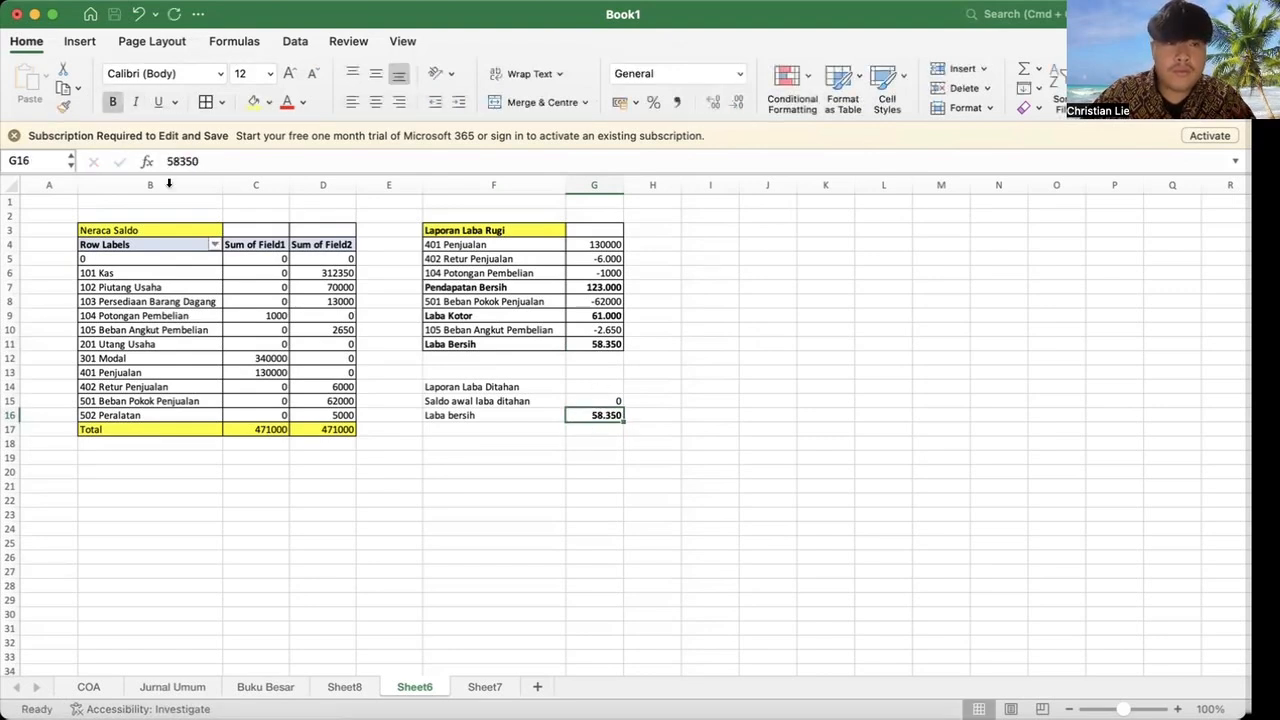
click(112, 100)
click(552, 515)
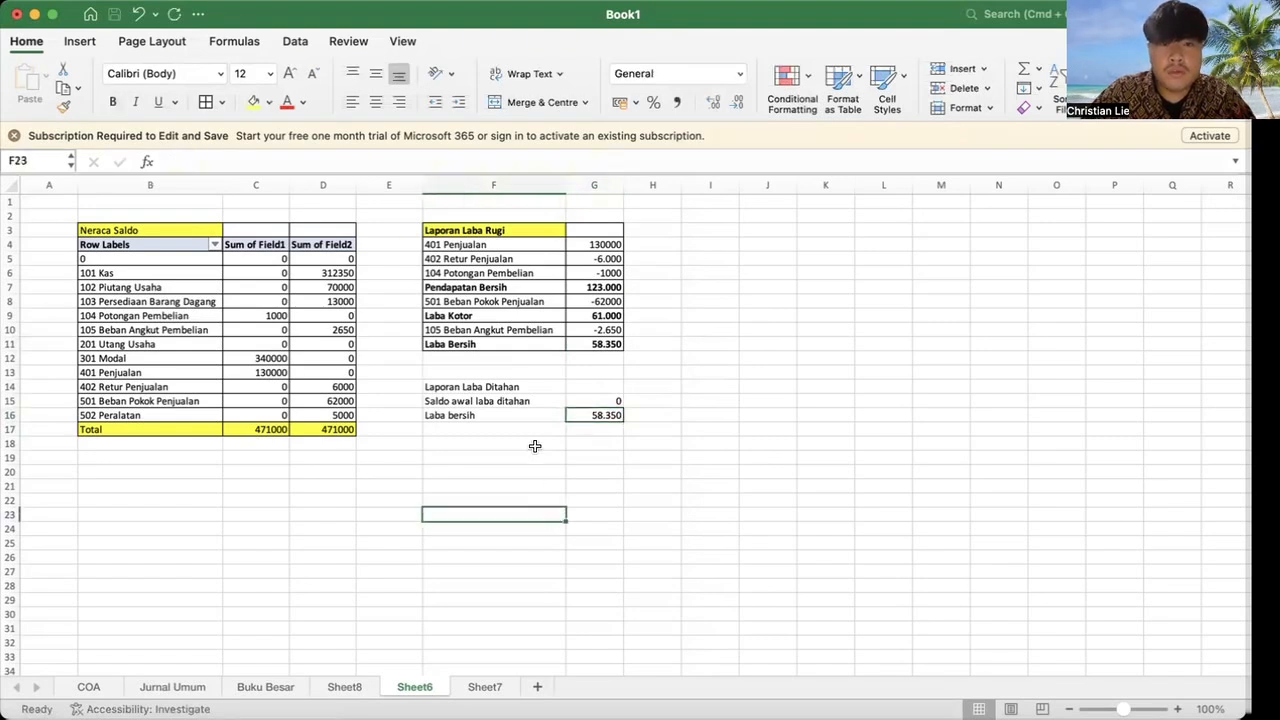
Step: Add the row "Saldo akhir laba ditahan" in F17 and fill the 58350 amount from G16 down into G17
click(497, 425)
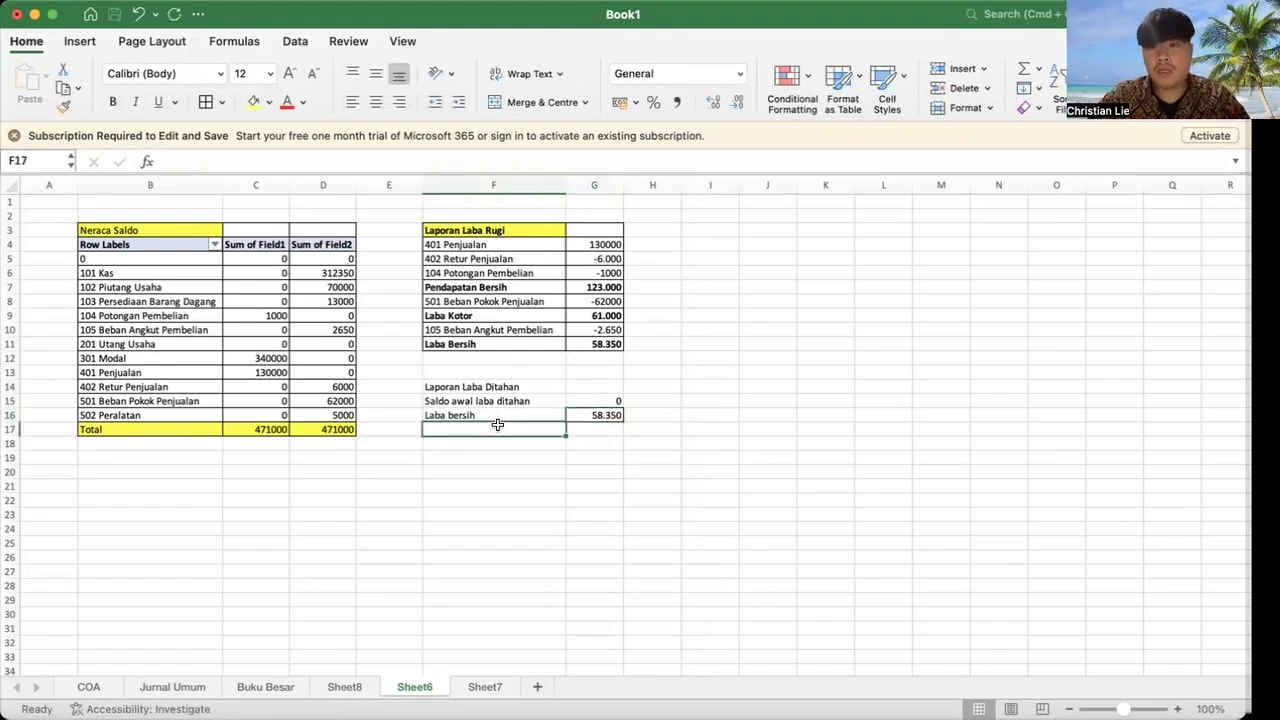
text(Saldo akhir laba ditahan)
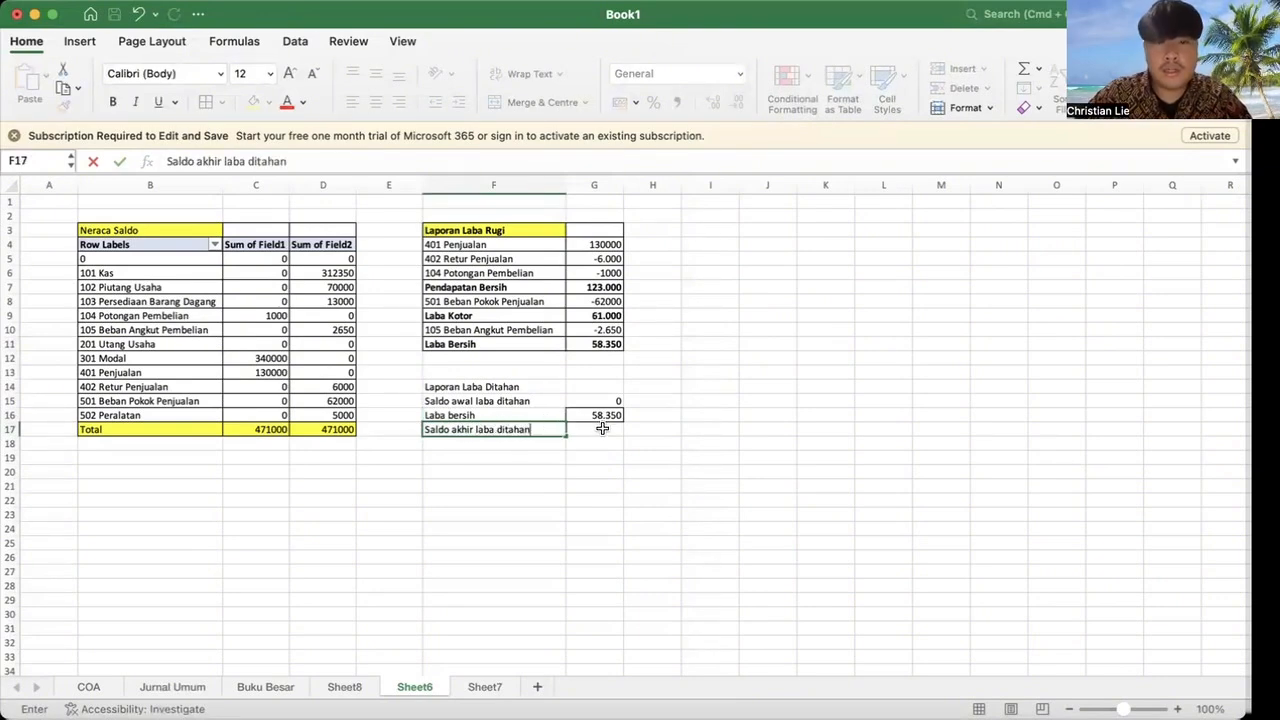
click(597, 424)
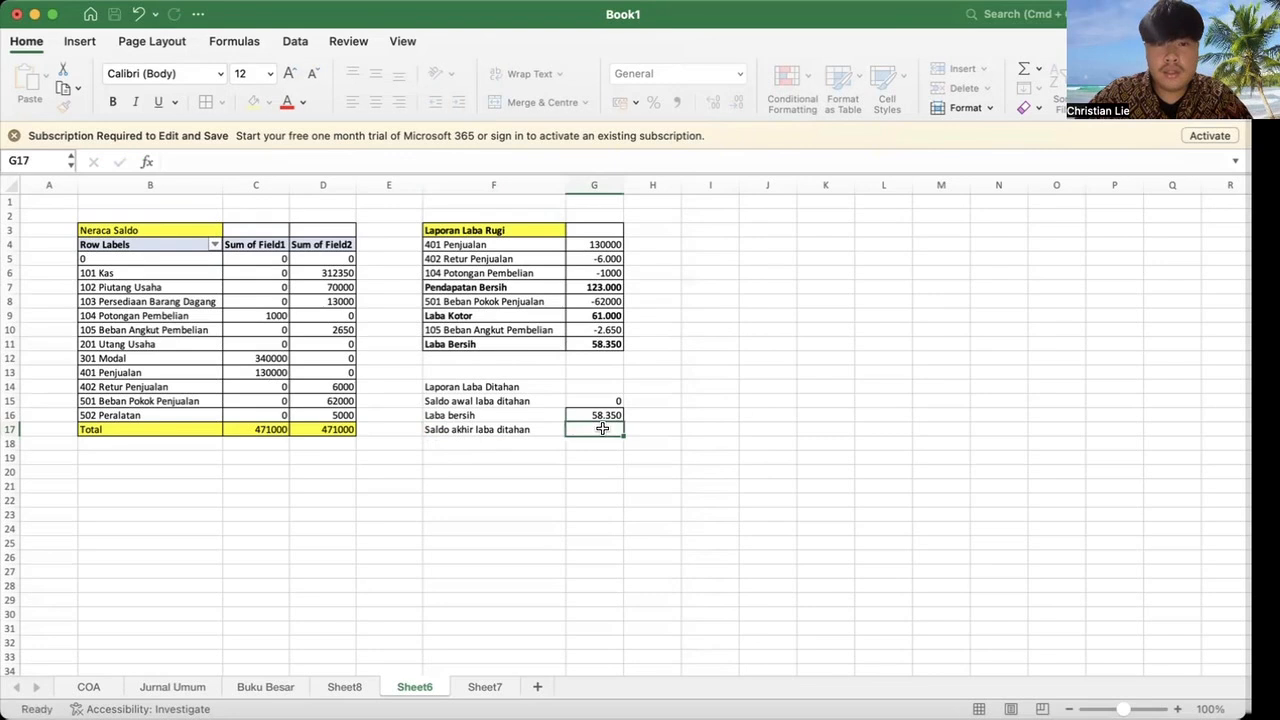
drag(604, 416, 610, 430)
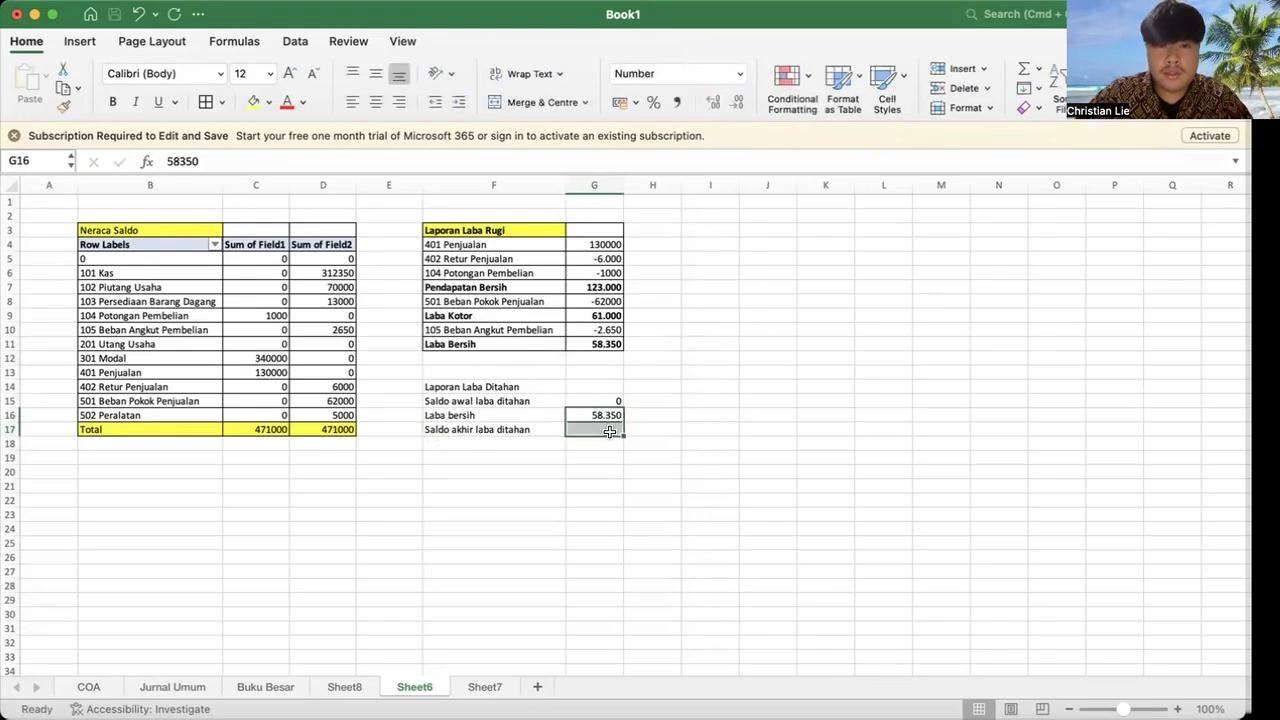
click(610, 429)
click(604, 416)
drag(626, 422, 615, 440)
click(574, 469)
Step: Apply borders to all cells in F14:G17 and fill the Laporan Laba Ditahan title cell with yellow
drag(470, 387, 590, 432)
click(206, 102)
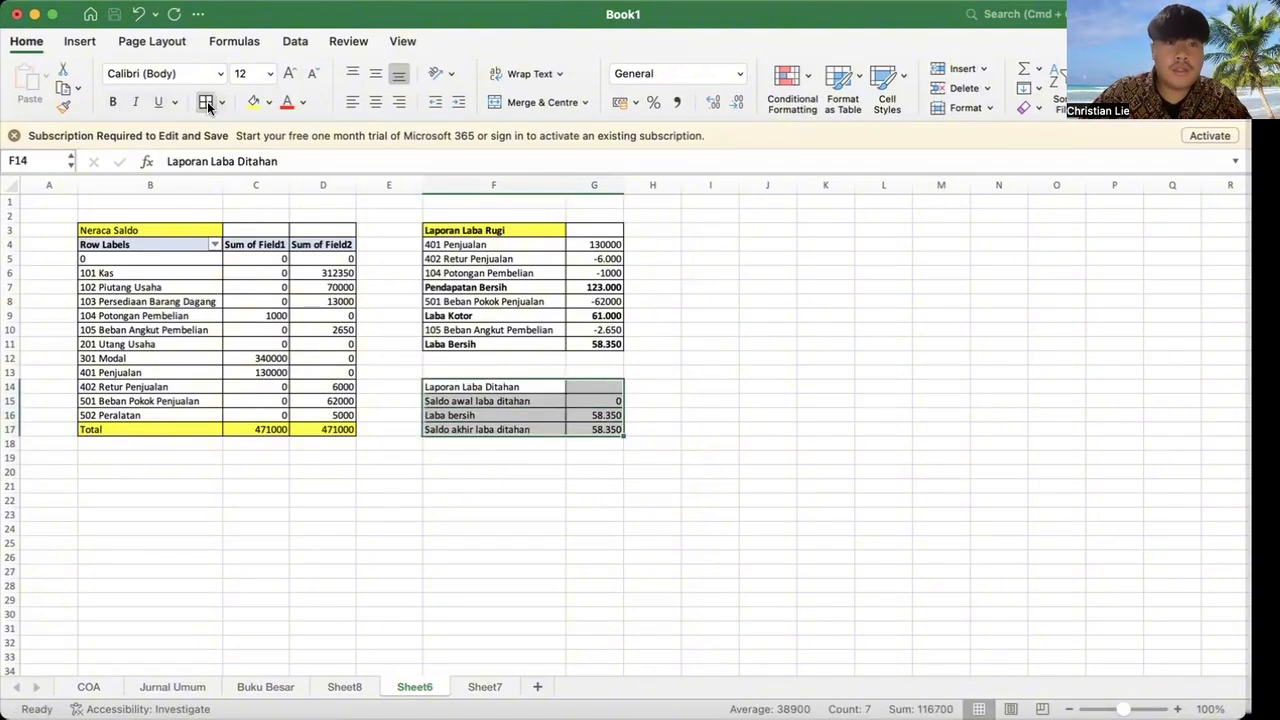
click(515, 384)
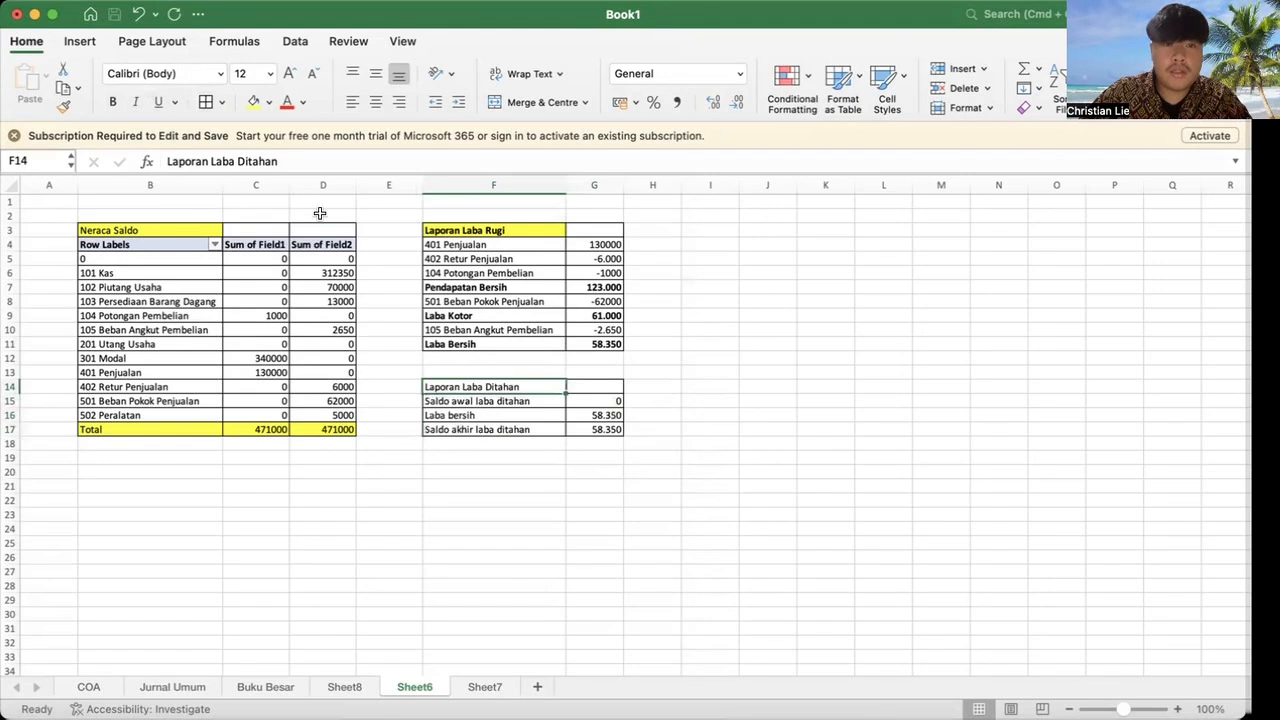
click(254, 102)
Step: Make the Saldo akhir laba ditahan row in F17:G17 and the Laporan Laba Ditahan title in F14 bold
drag(455, 430, 607, 434)
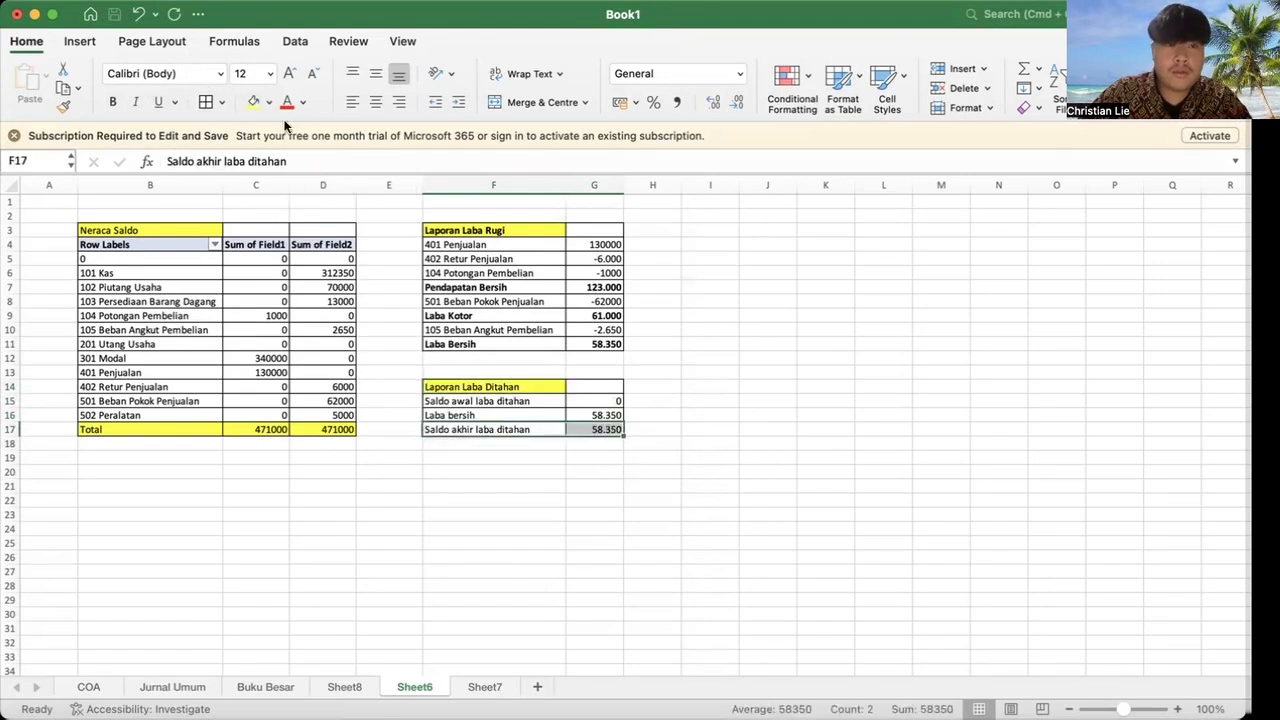
click(113, 102)
click(650, 557)
click(493, 443)
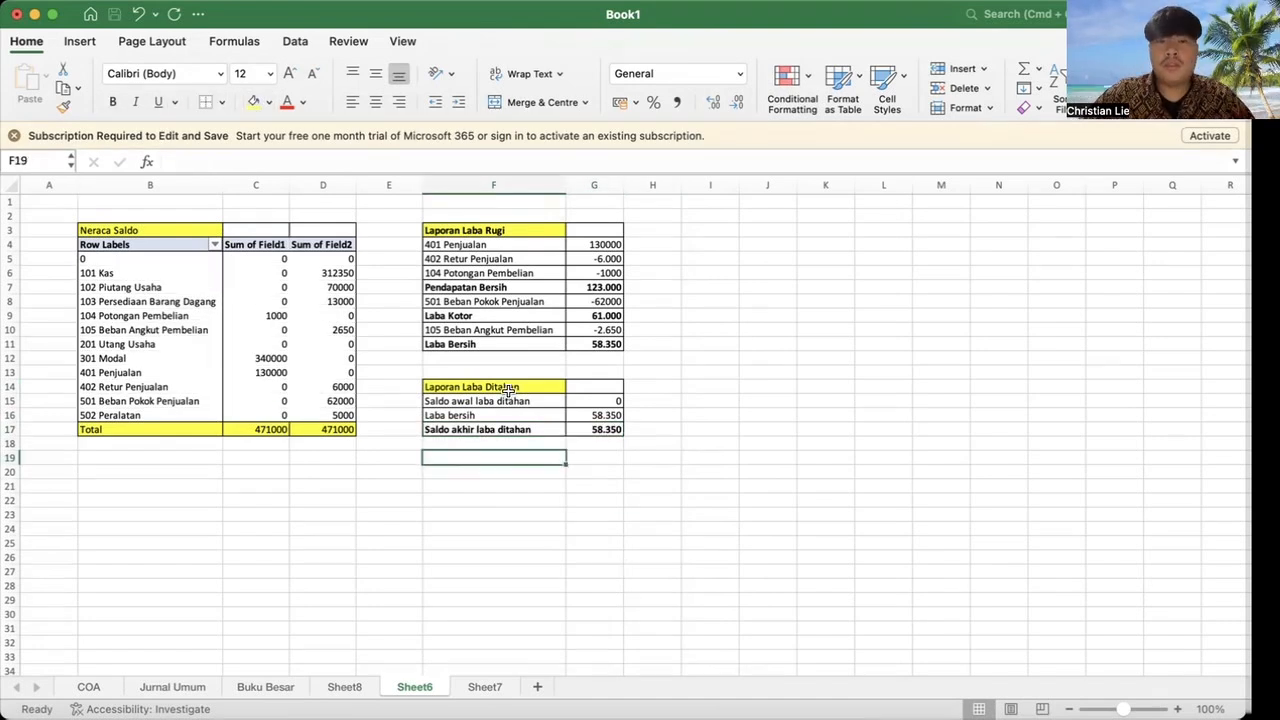
click(509, 388)
click(113, 102)
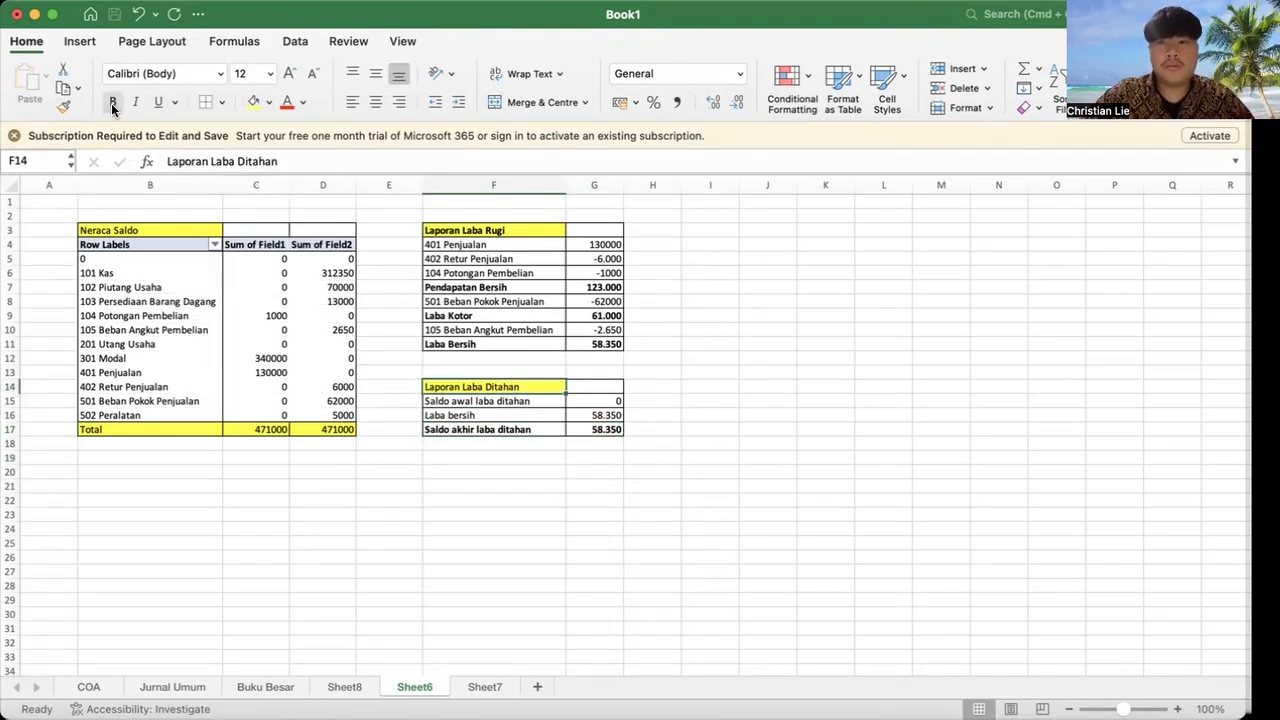
Step: Enter the title "Laporan Posisi Keuangan" in F19, below the retained earnings statement
click(446, 461)
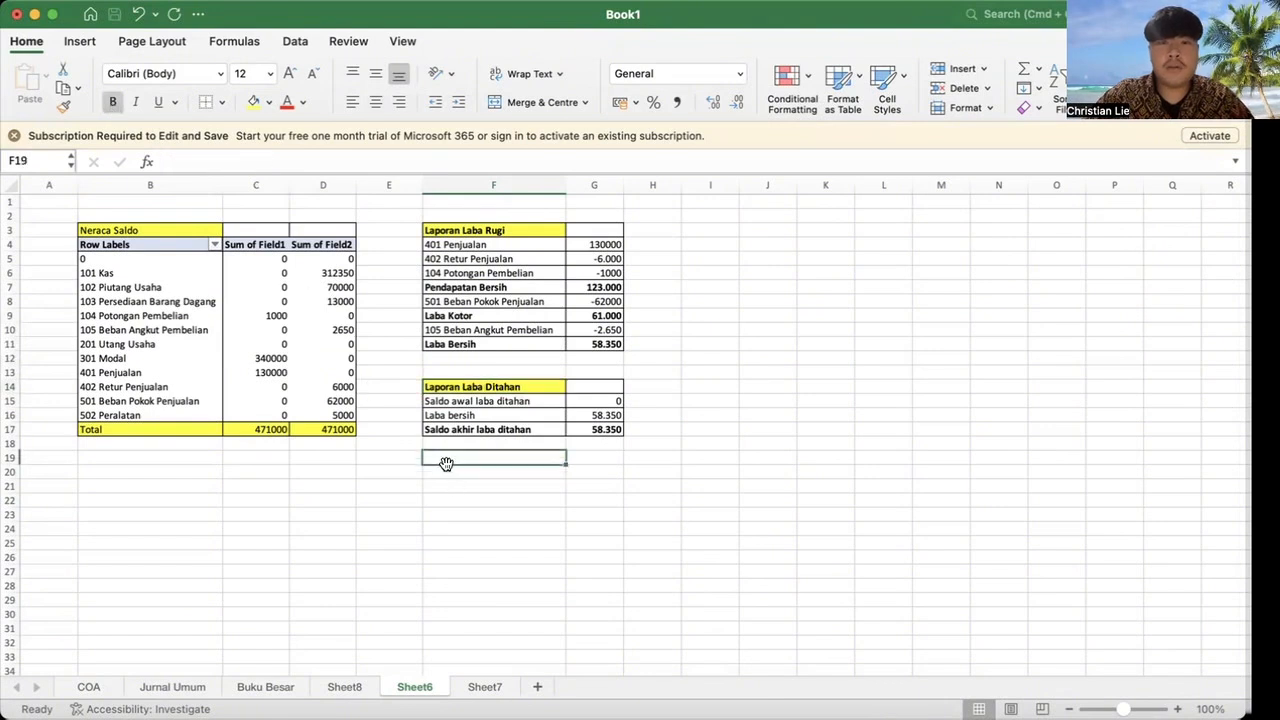
text(Lapo)
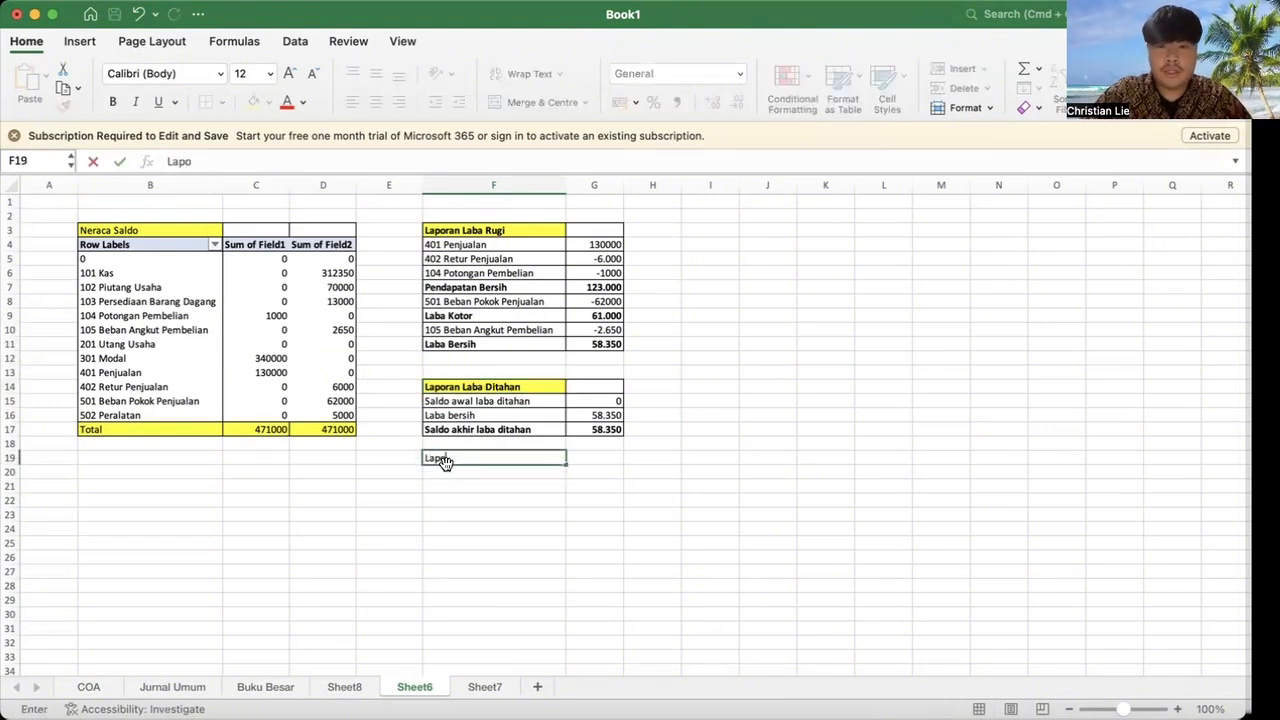
text(ran Posi)
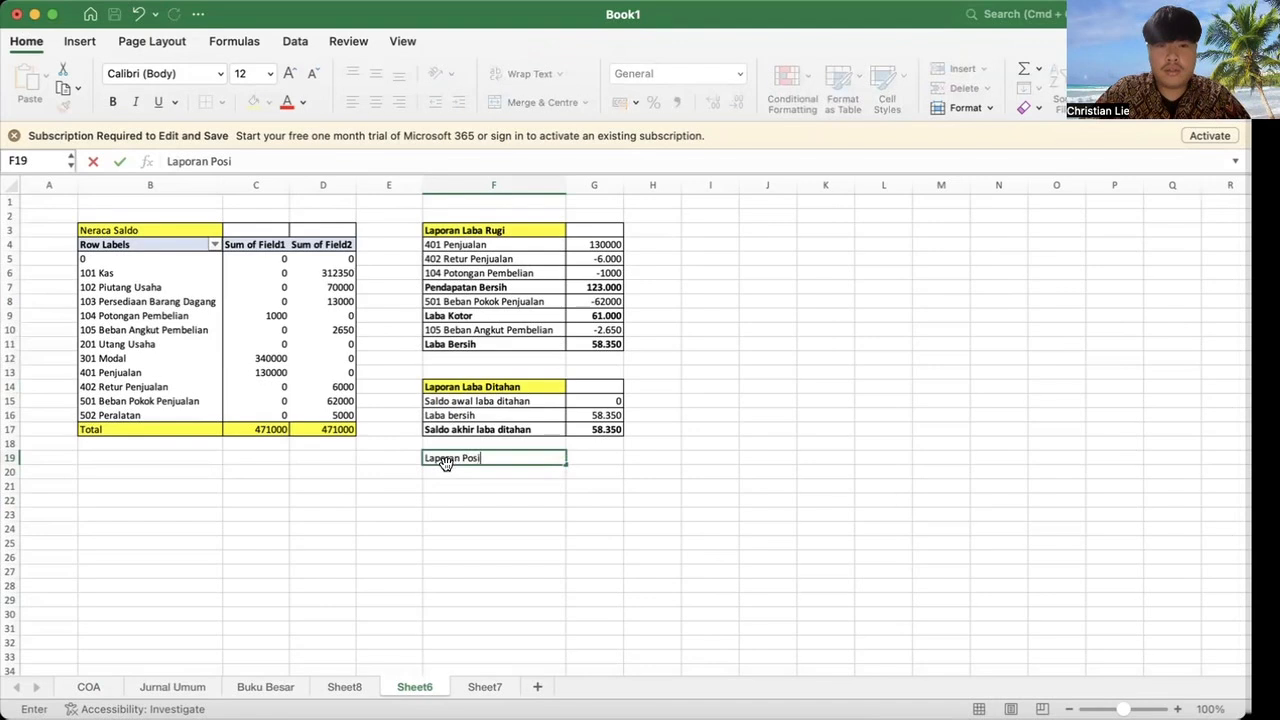
text(si Keuangan)
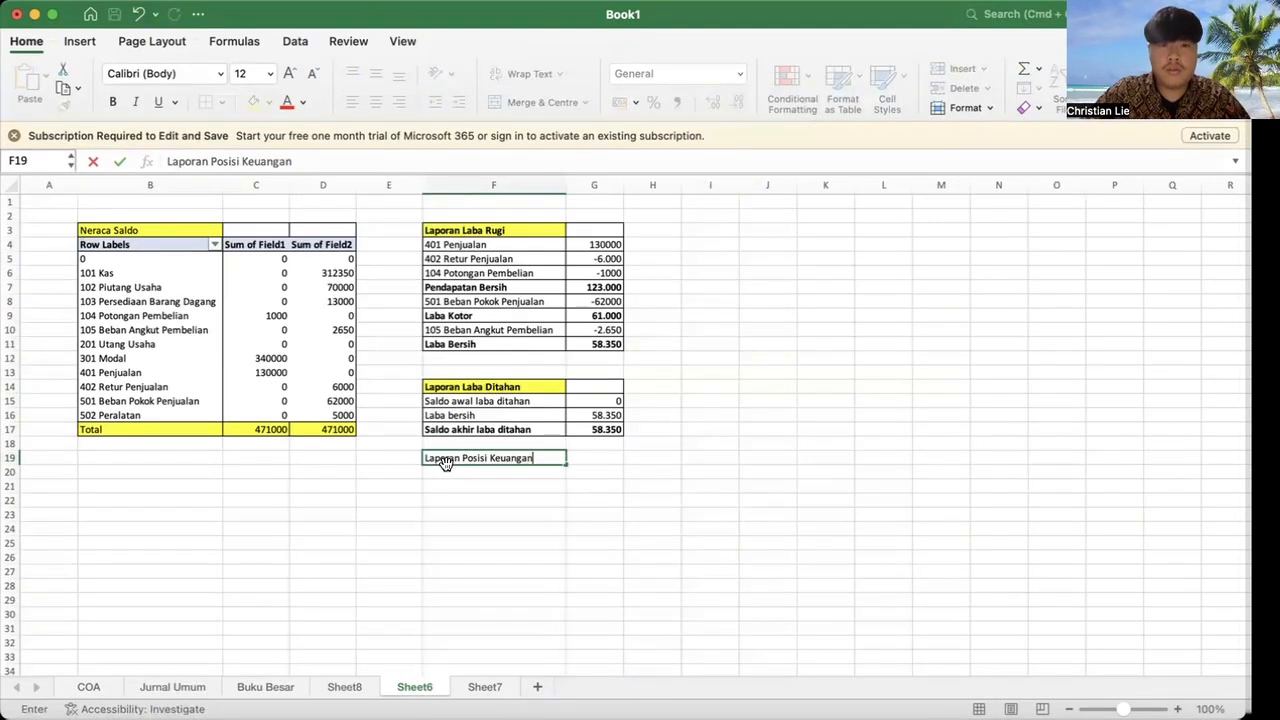
Step: Enter the heading "ASET" in F20 and copy the "101 Kas" label from the trial balance into F21
key(Return)
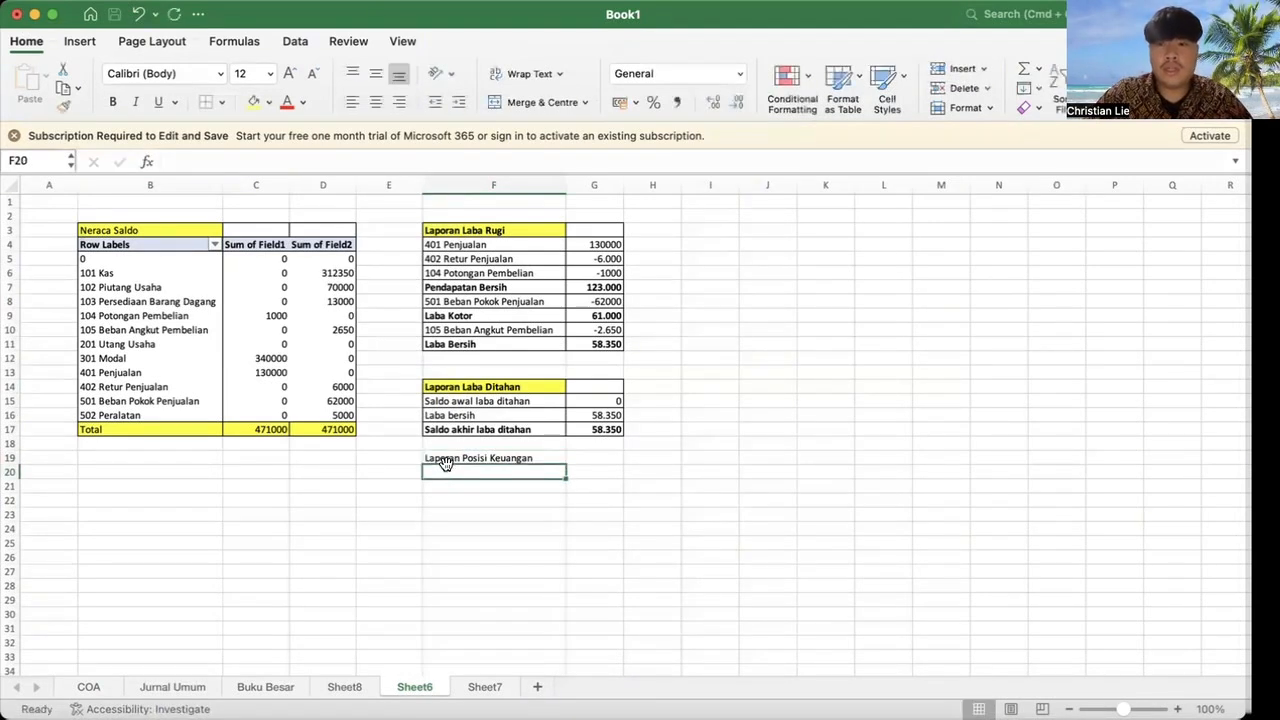
text(ASET)
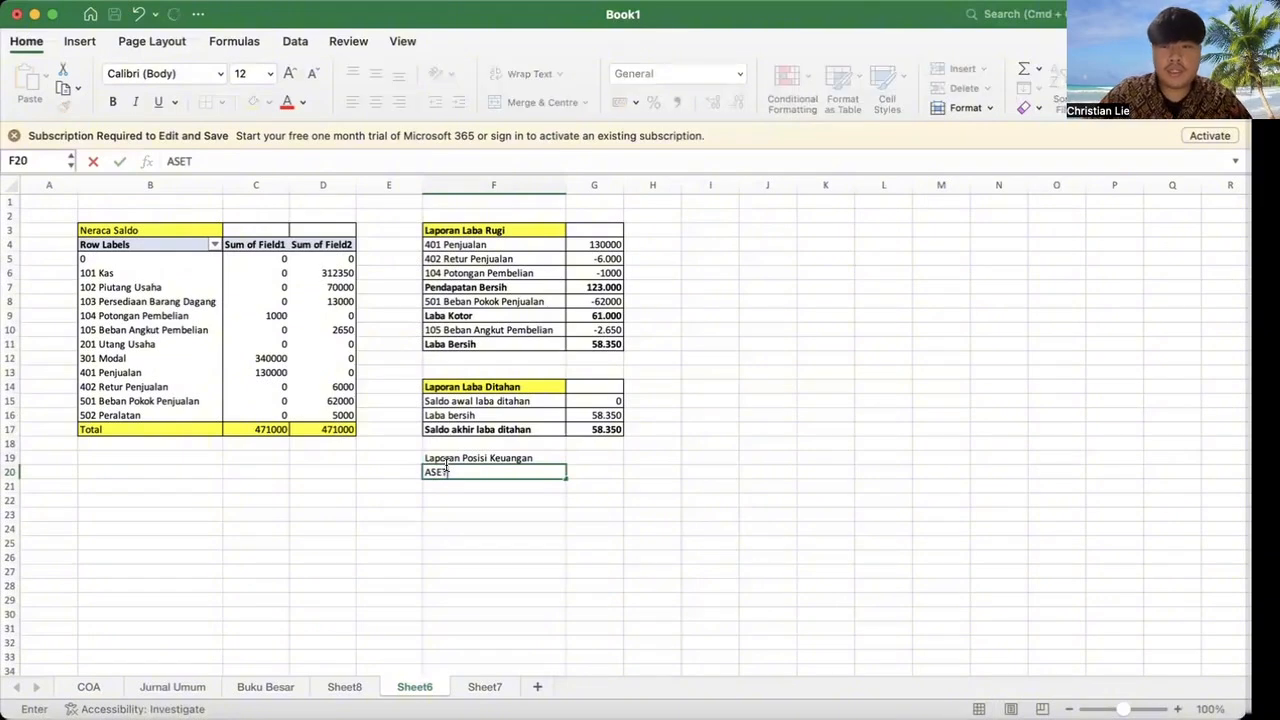
key(Return)
text(K)
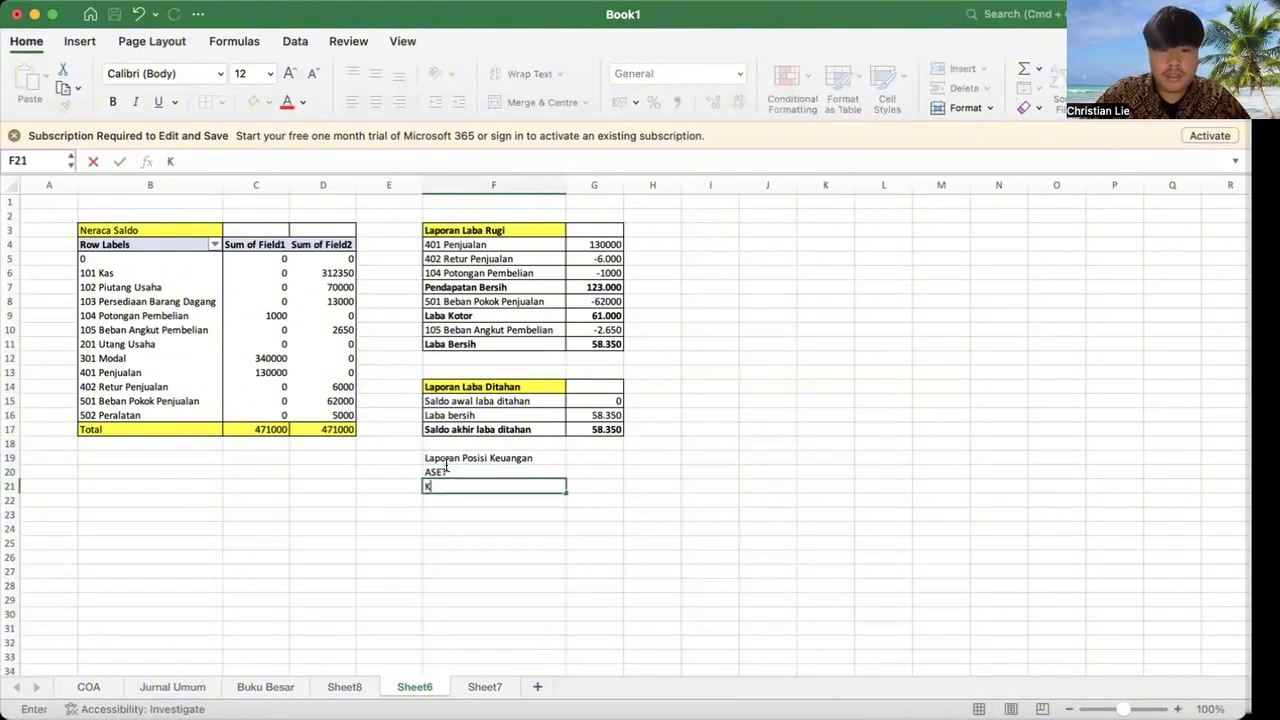
key(BackSpace)
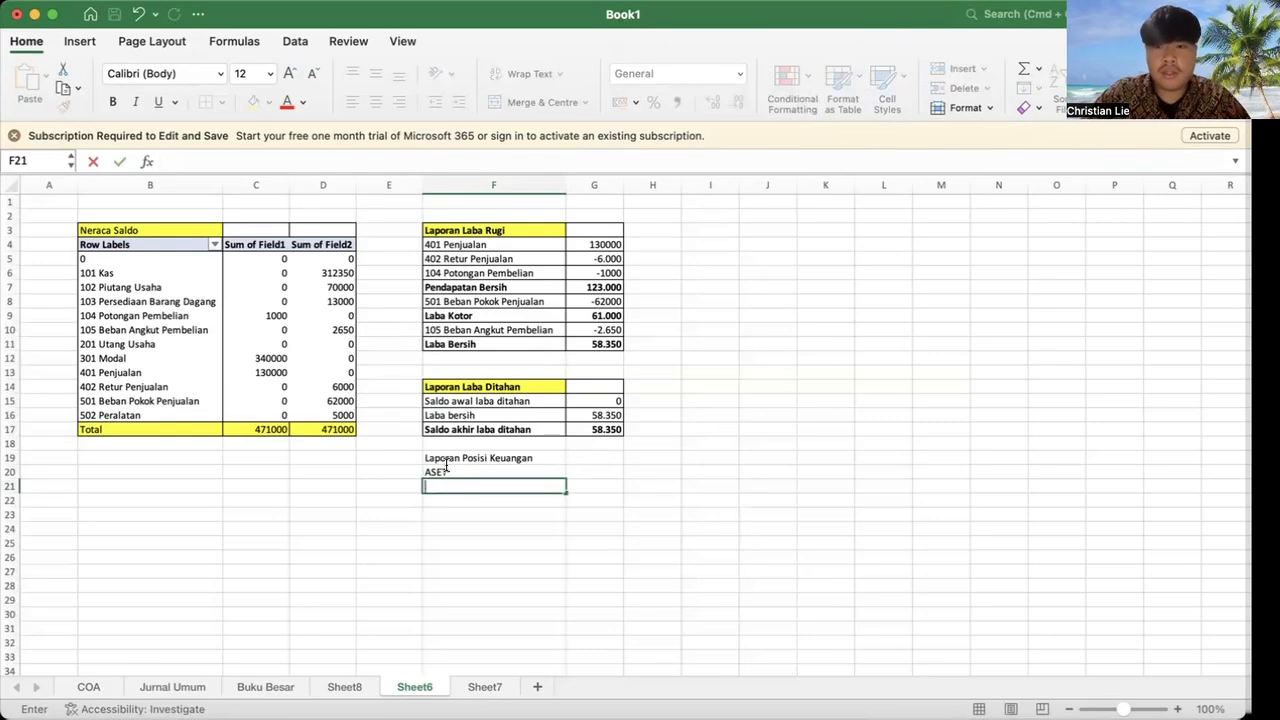
click(122, 274)
key(super+c)
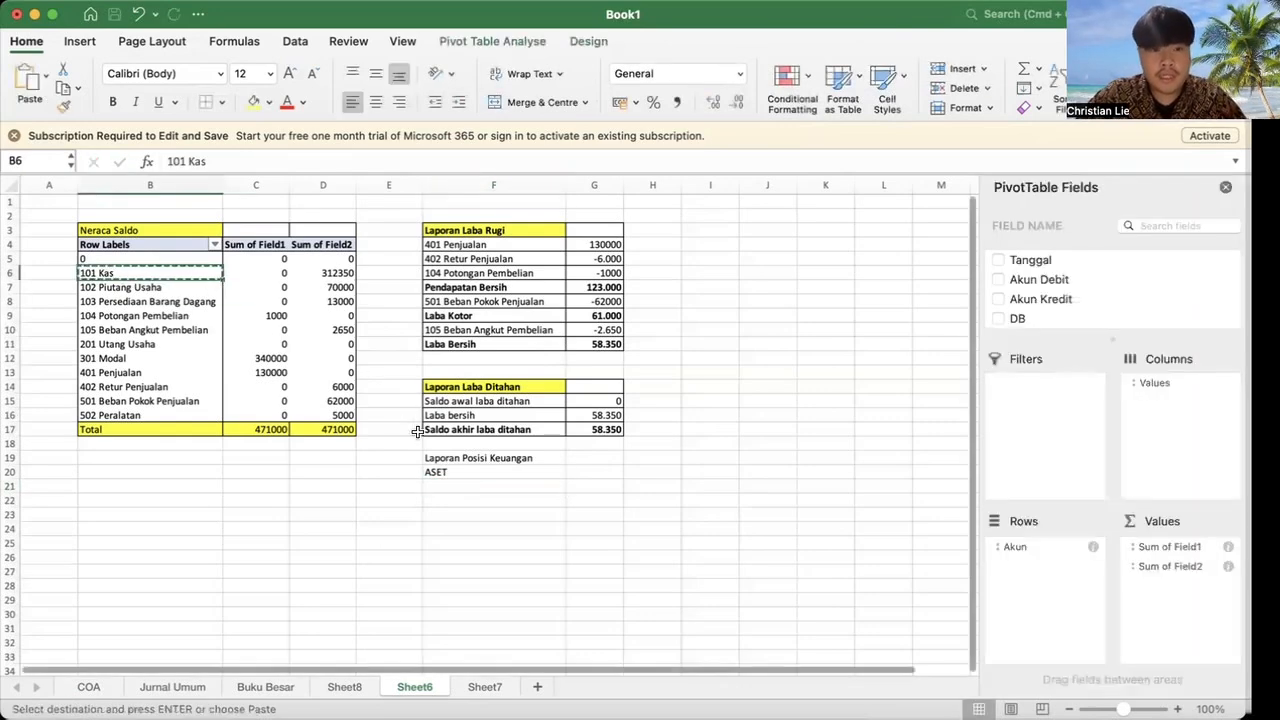
click(435, 485)
key(super+v)
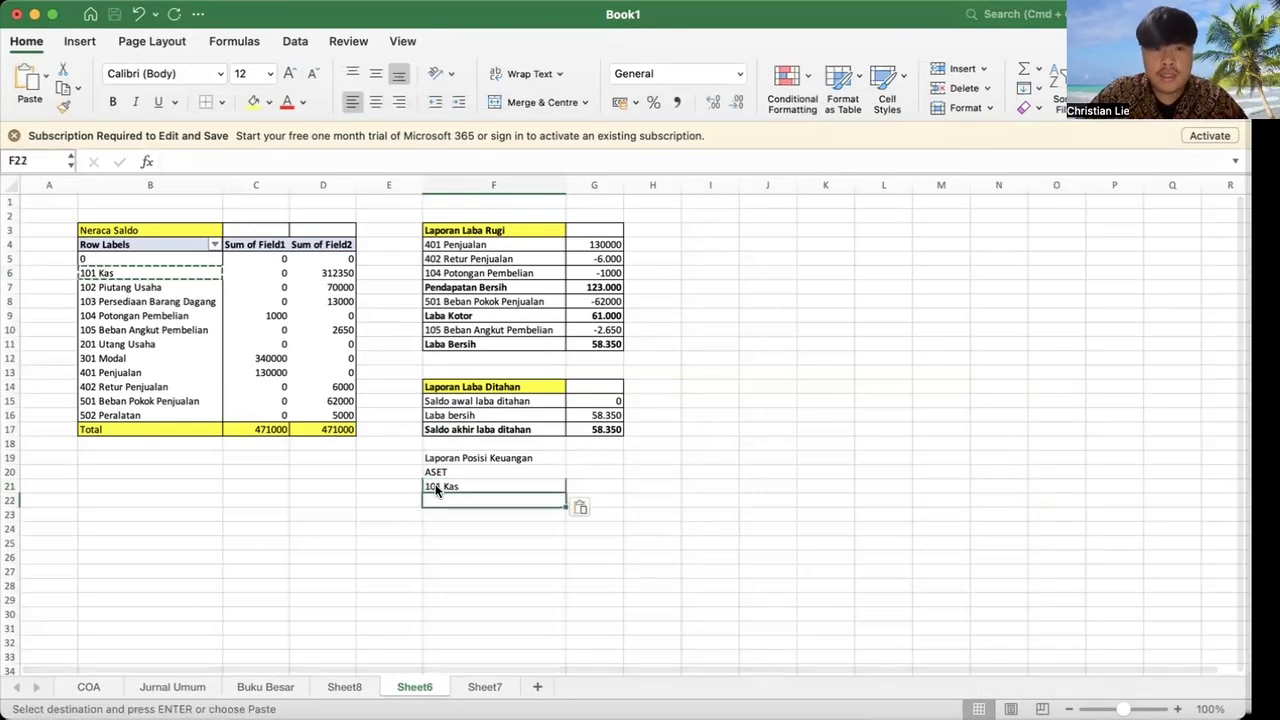
key(Down)
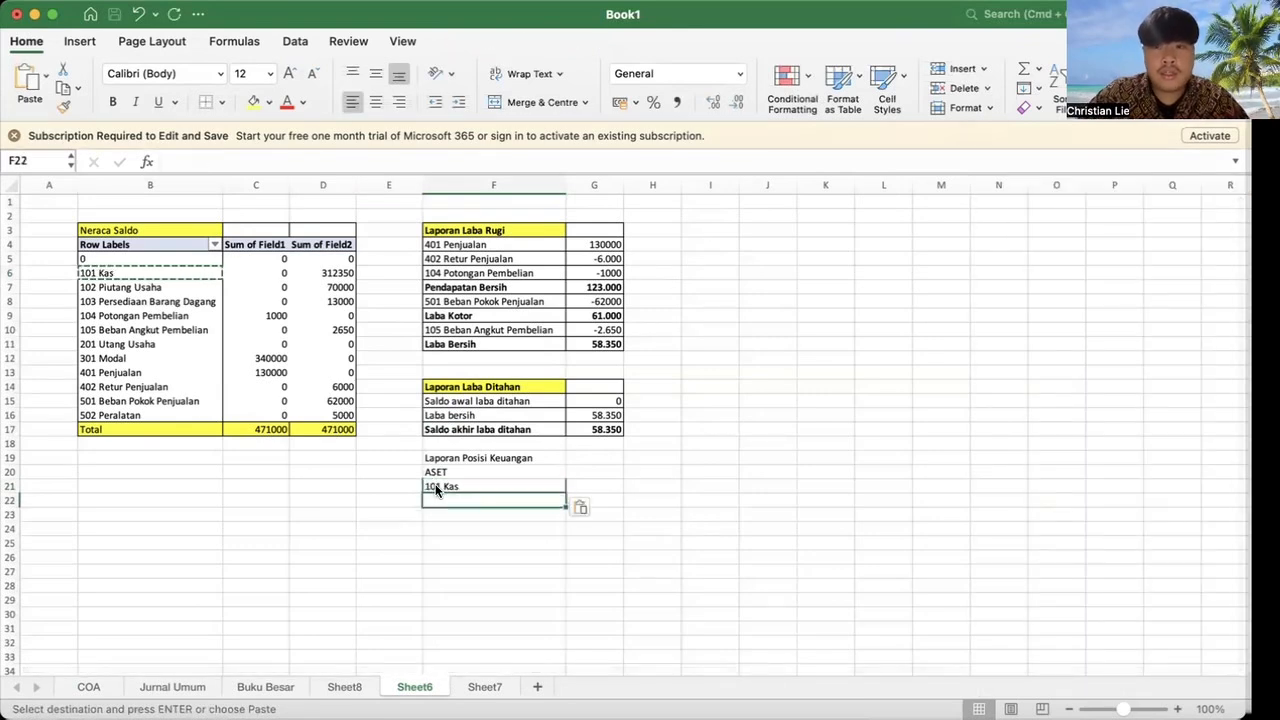
Step: Copy the "103 Persediaan Barang Dagang" and "502 Peralatan" labels from the trial balance into F22 and F23
click(141, 302)
key(super+c)
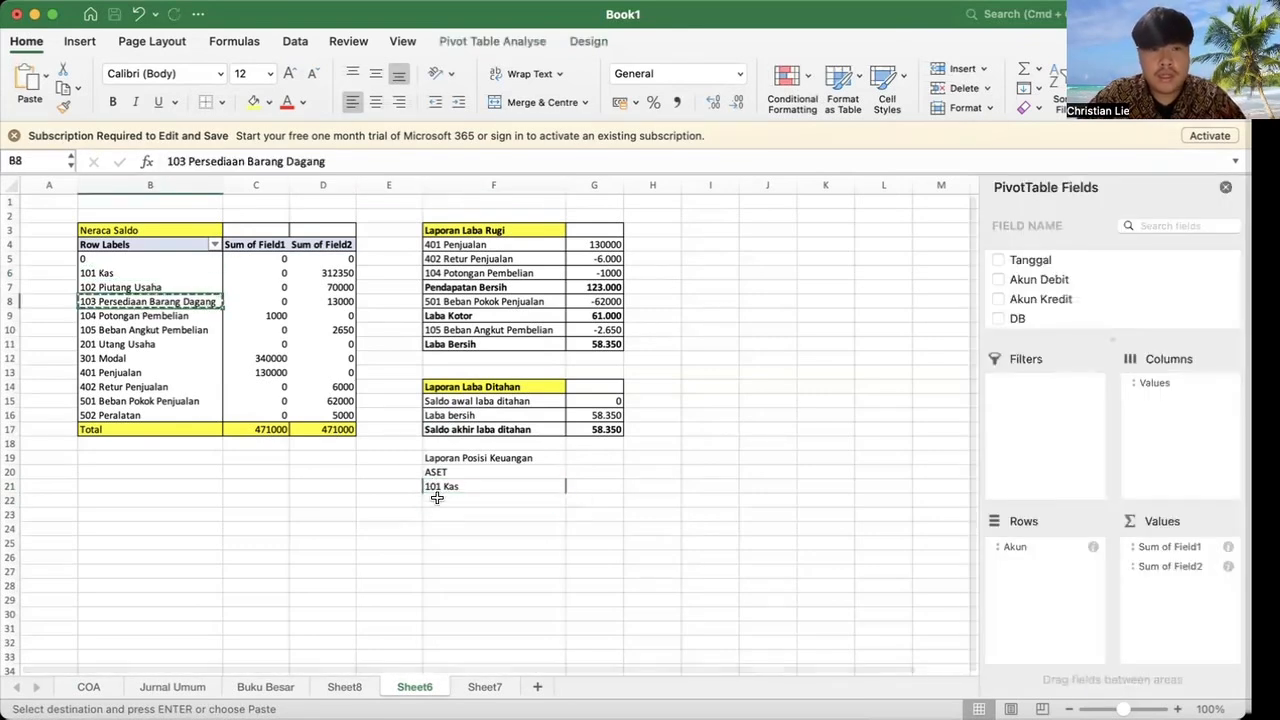
click(437, 497)
key(super+v)
key(Escape)
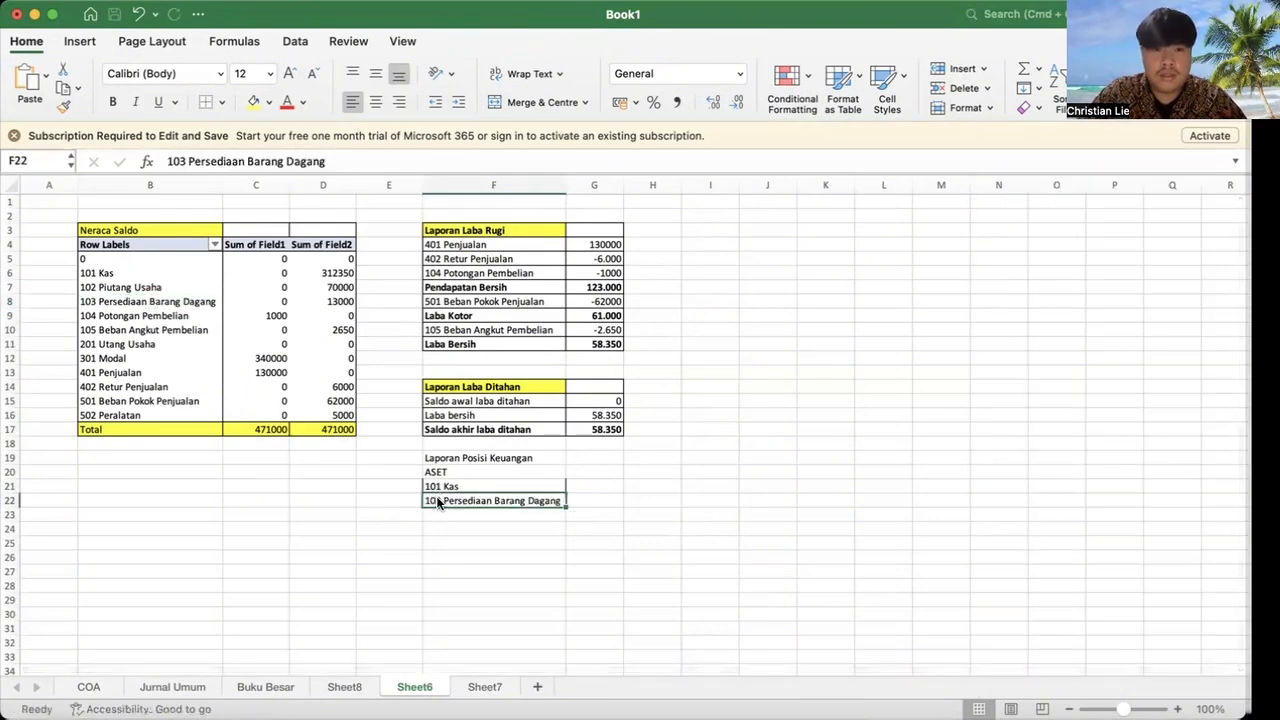
key(Return)
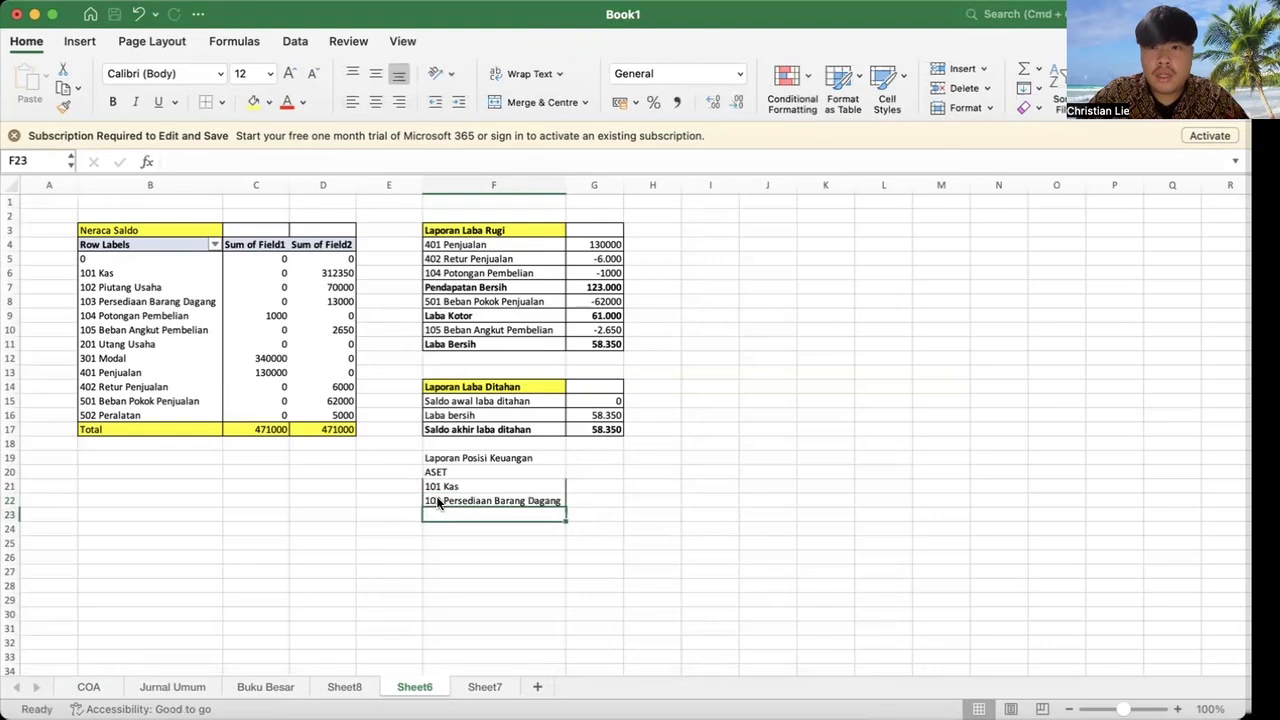
click(122, 419)
key(super+c)
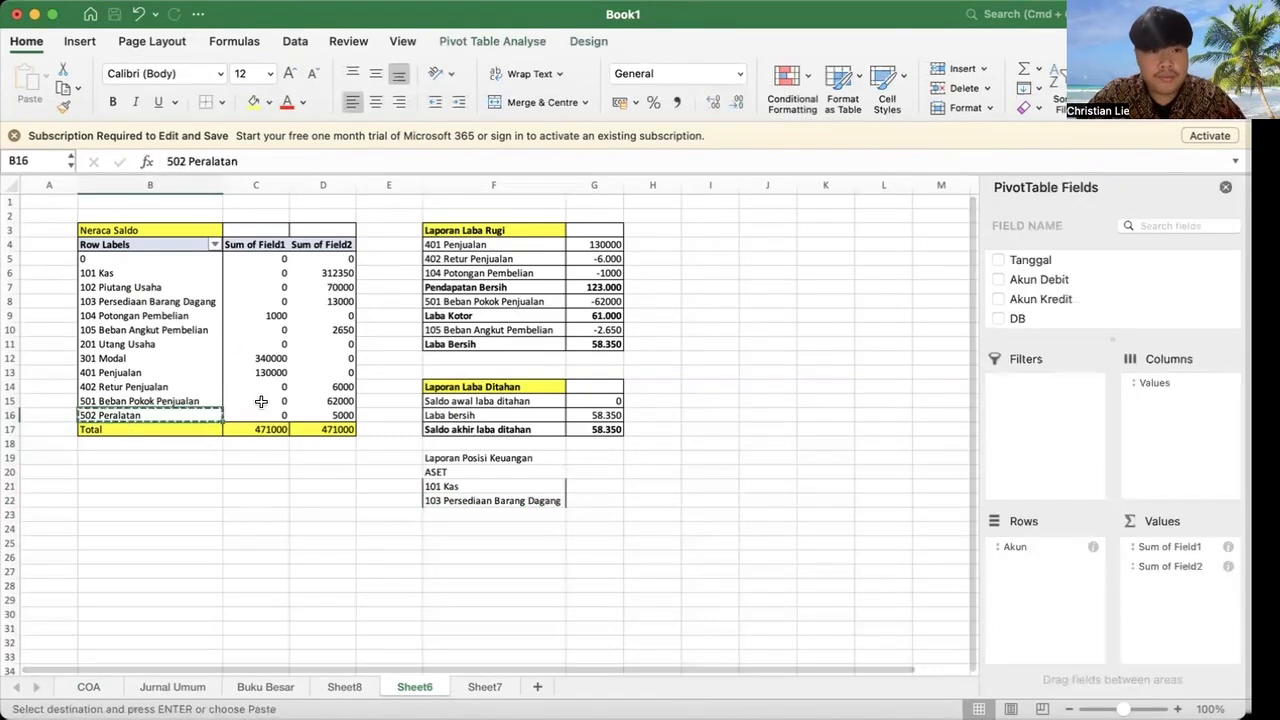
click(518, 513)
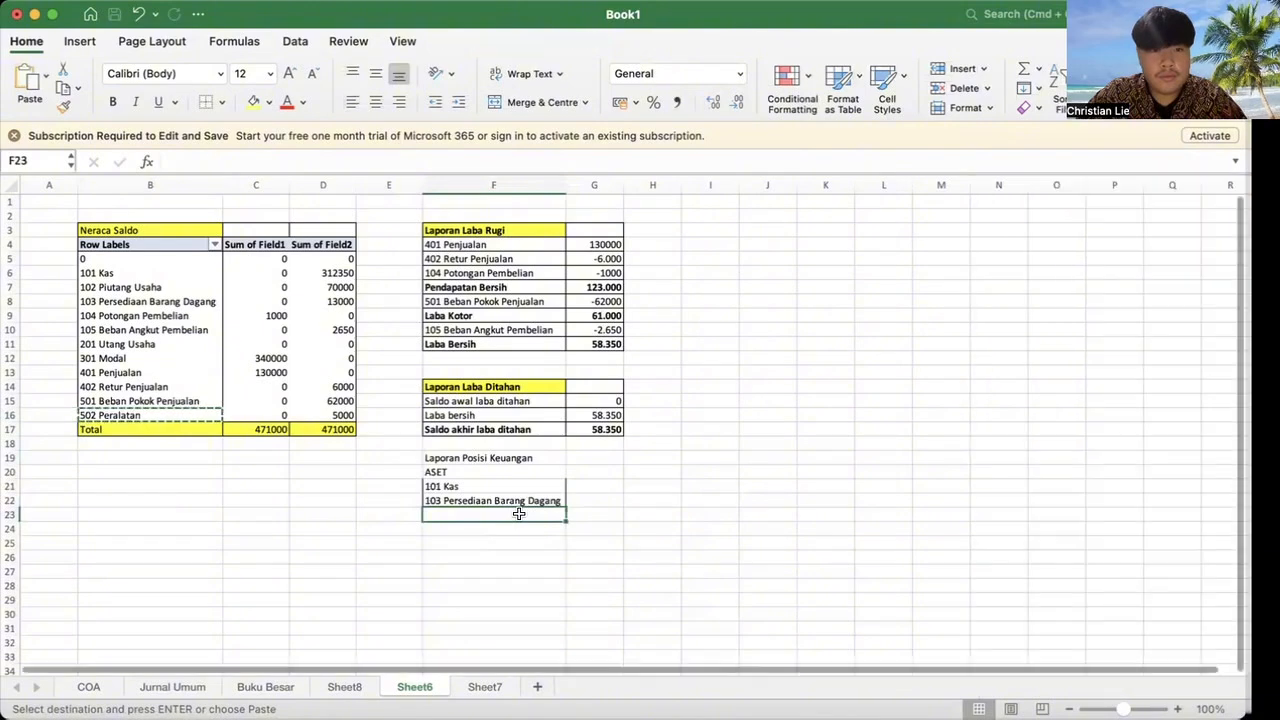
key(super+v)
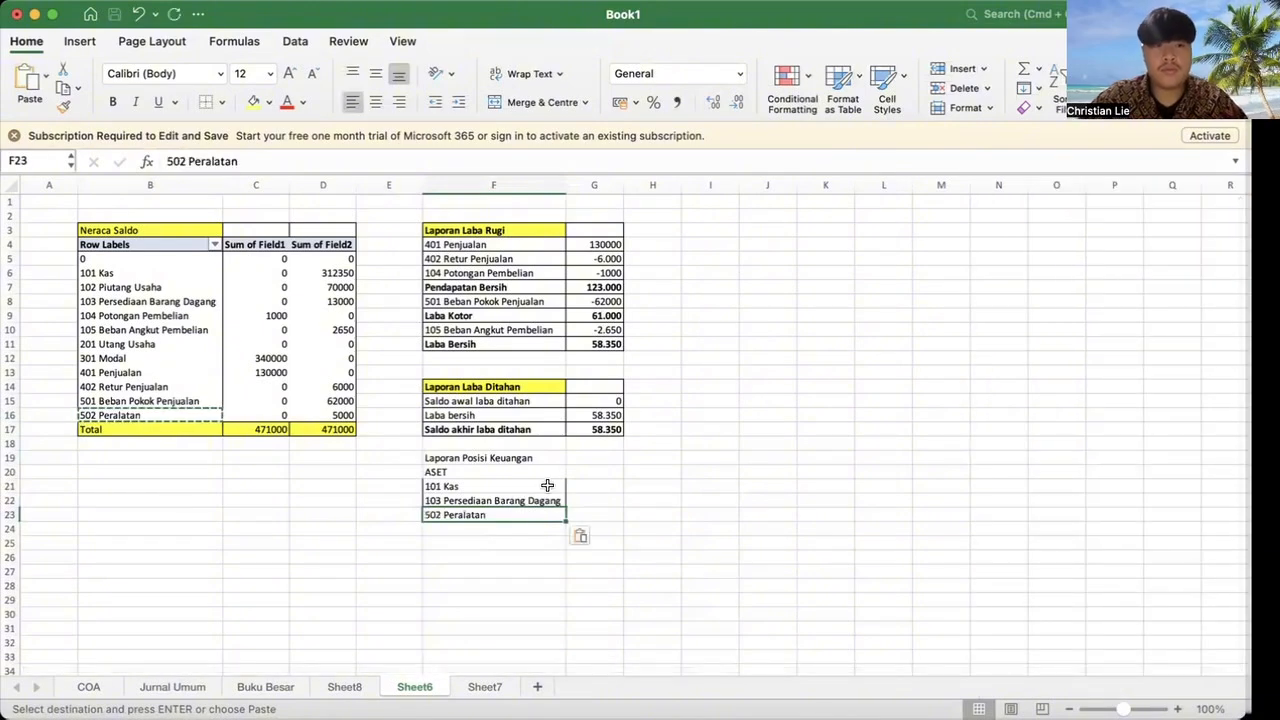
Step: Enter the asset amounts 312350 for Kas, 13000 for Persediaan Barang Dagang and 5000 for Peralatan in G21:G23
click(629, 434)
click(600, 474)
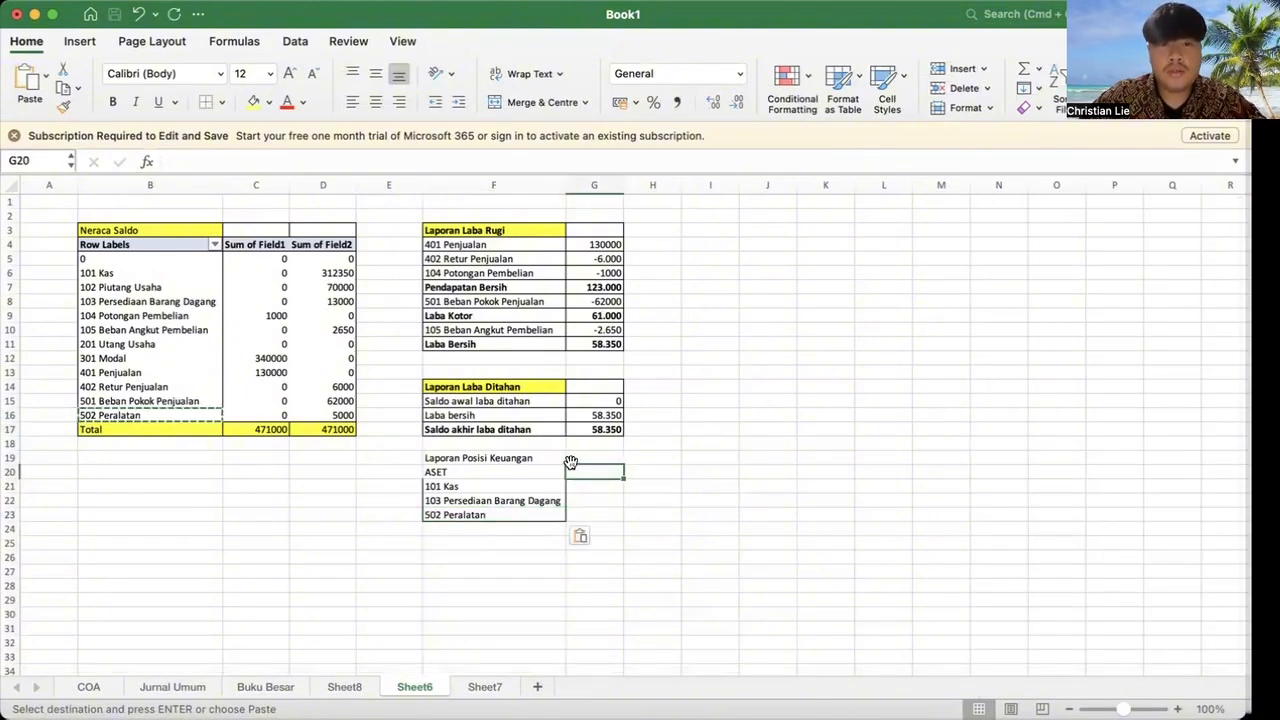
click(578, 499)
click(576, 483)
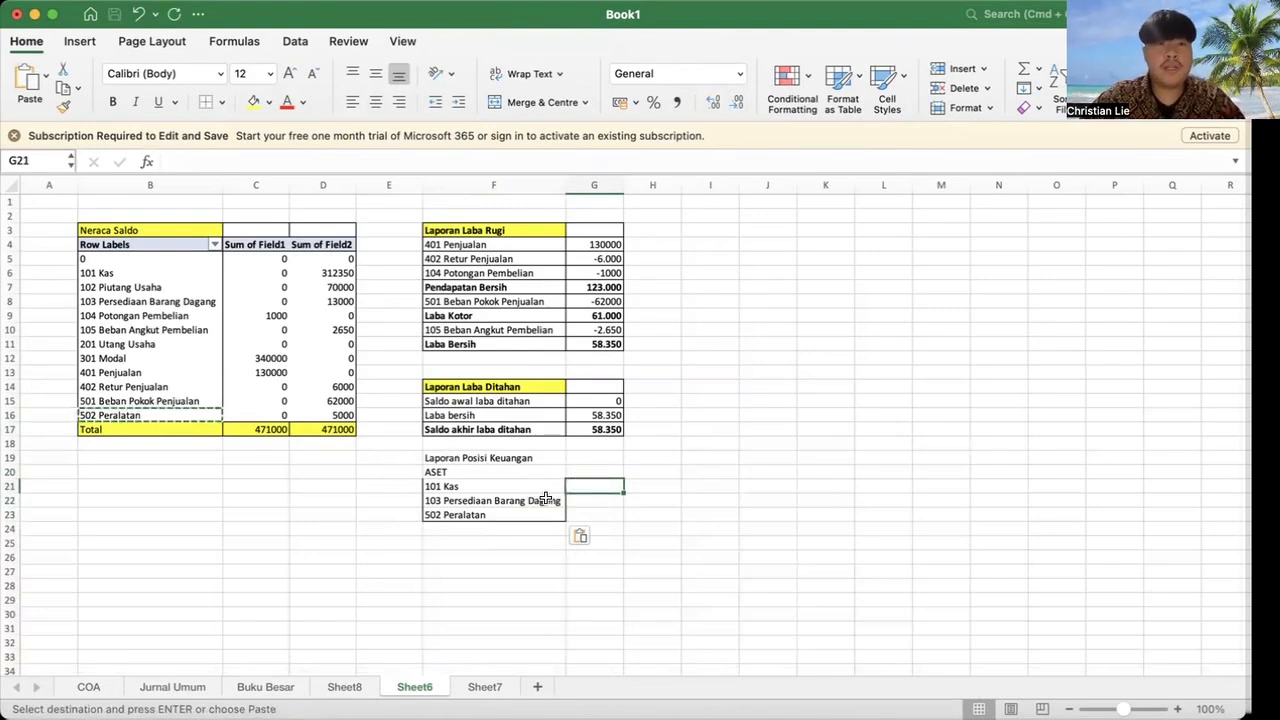
text(312)
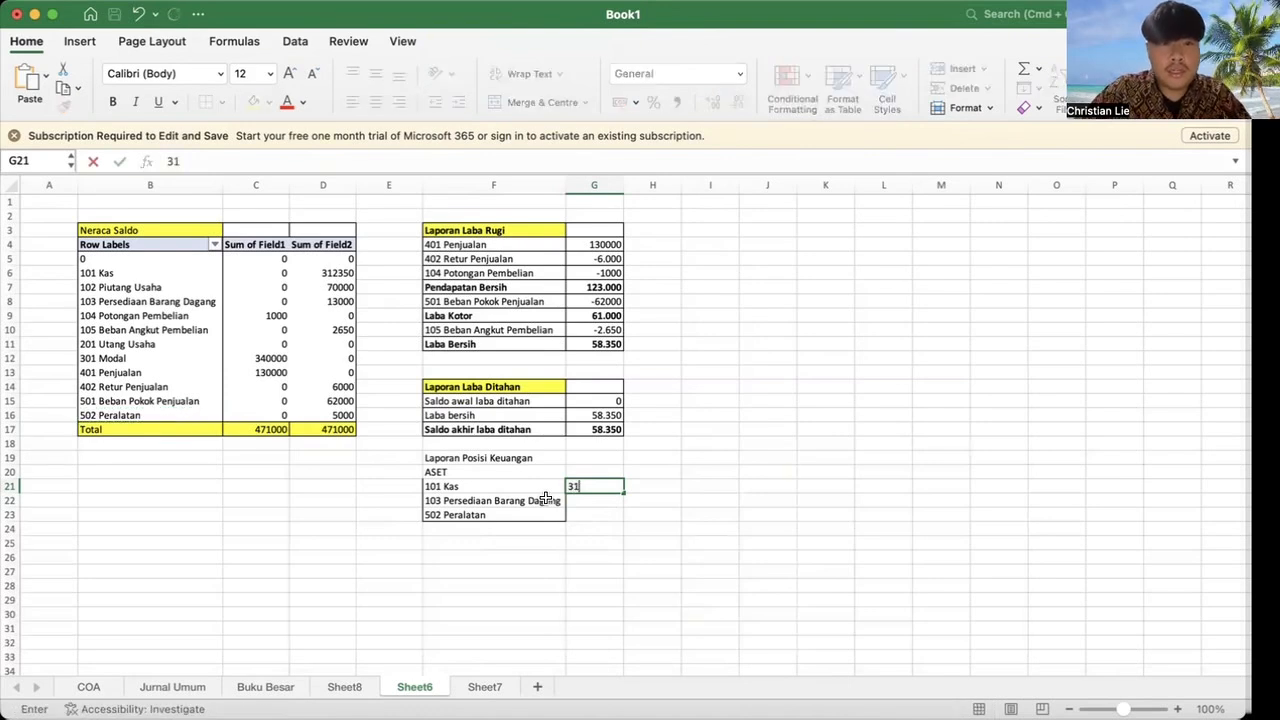
text(350)
key(Return)
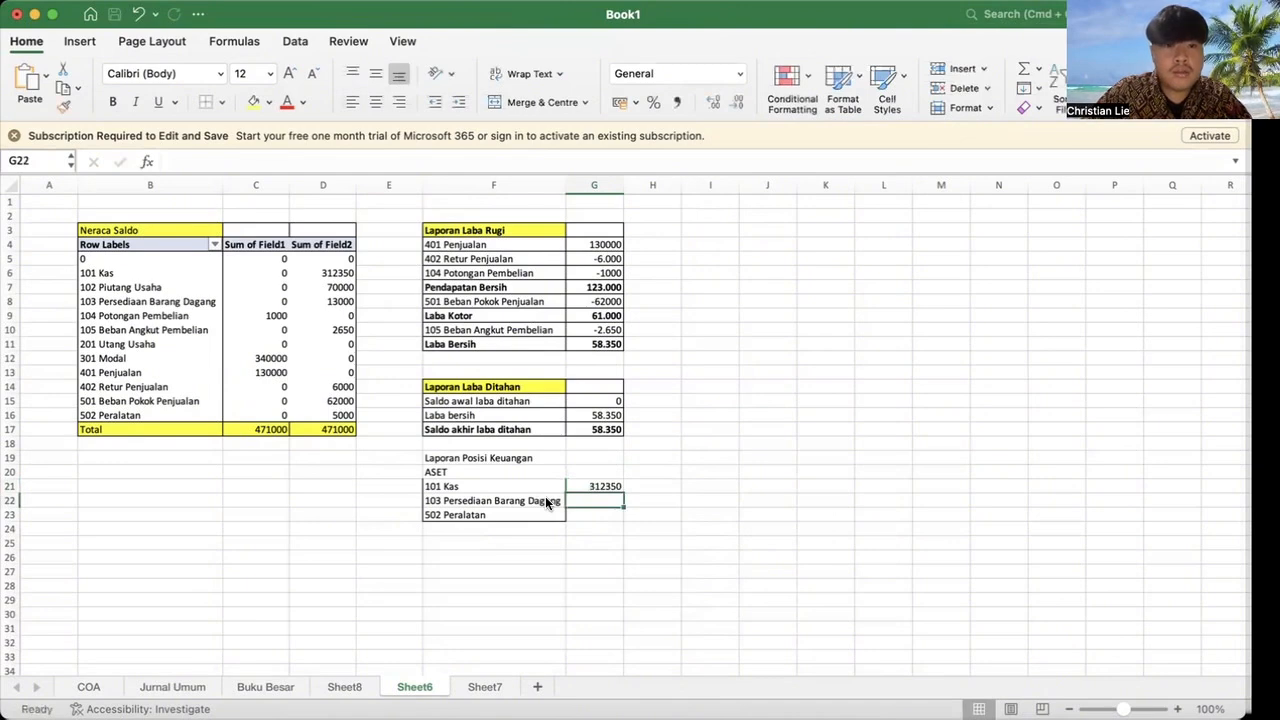
text(13000)
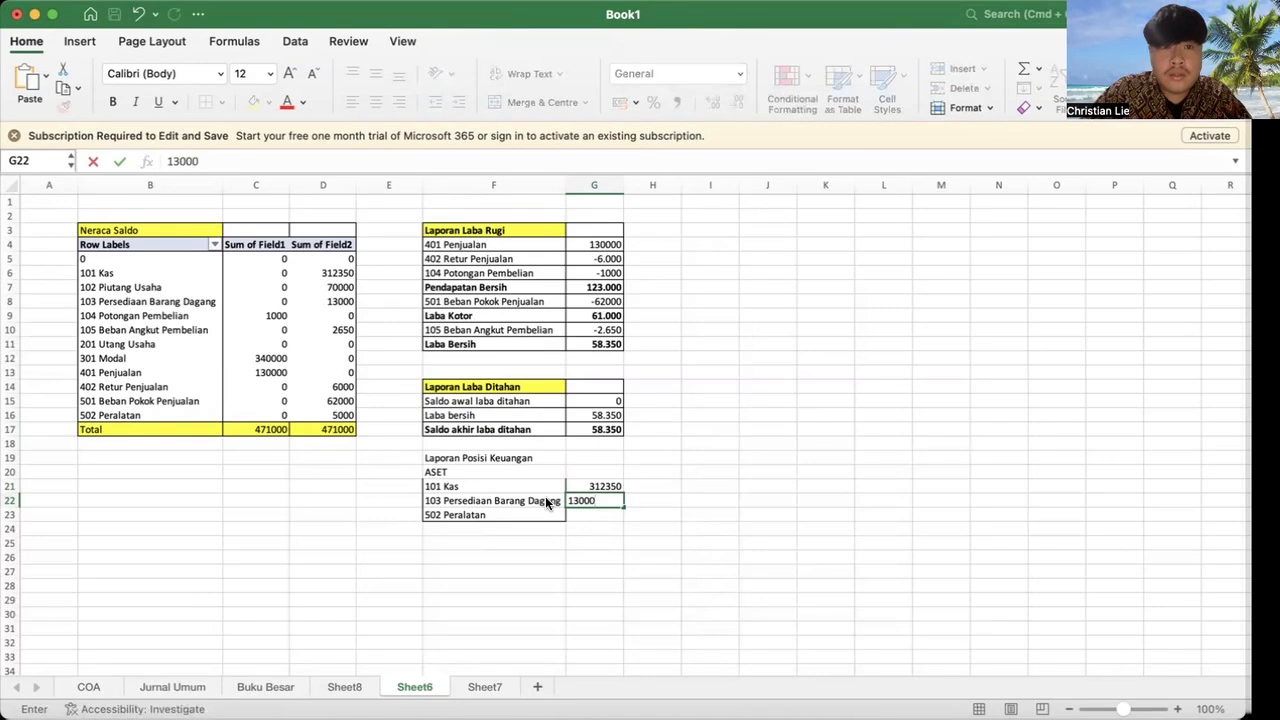
key(Return)
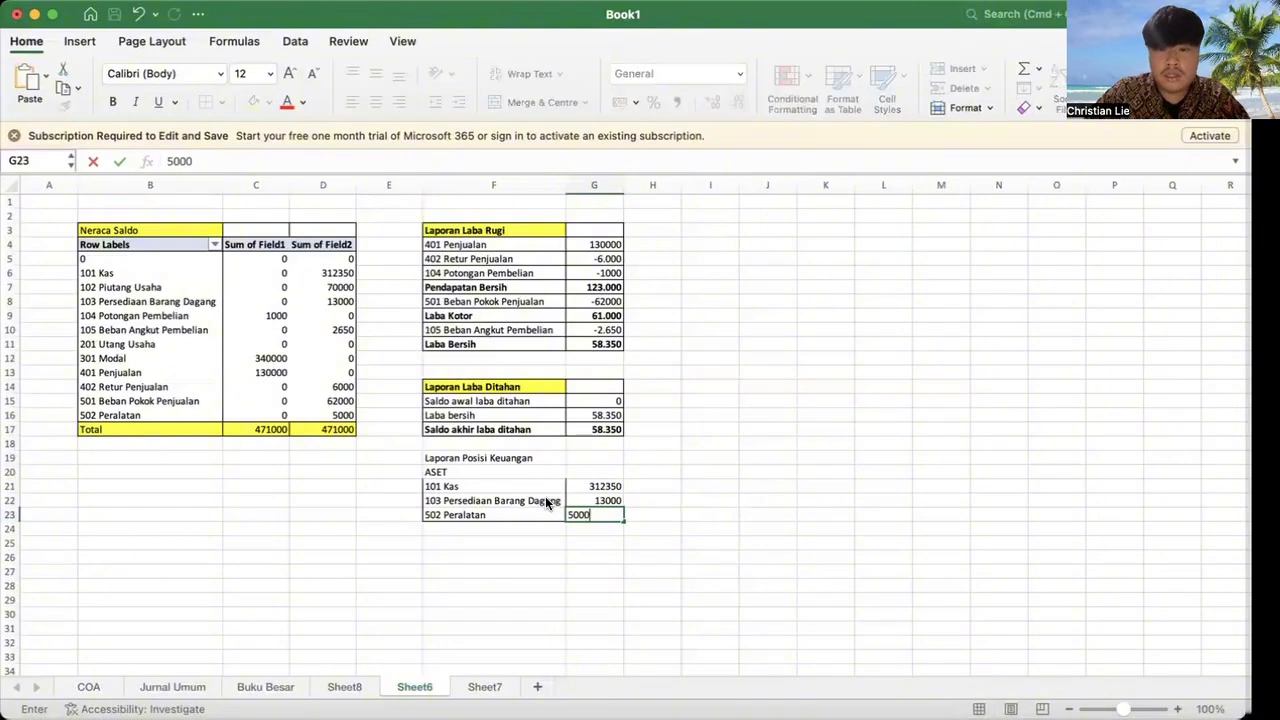
key(Return)
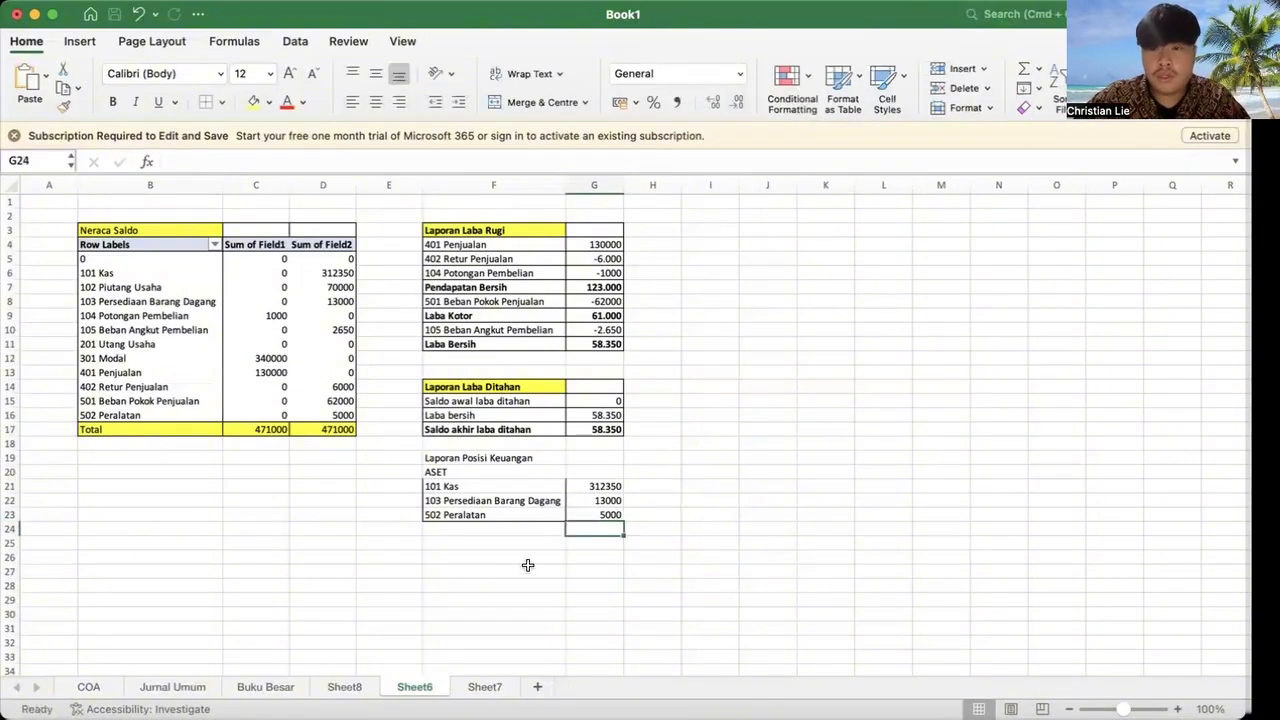
Step: Enter the label "Total Aset" in F24, below the asset accounts
click(483, 529)
text(t)
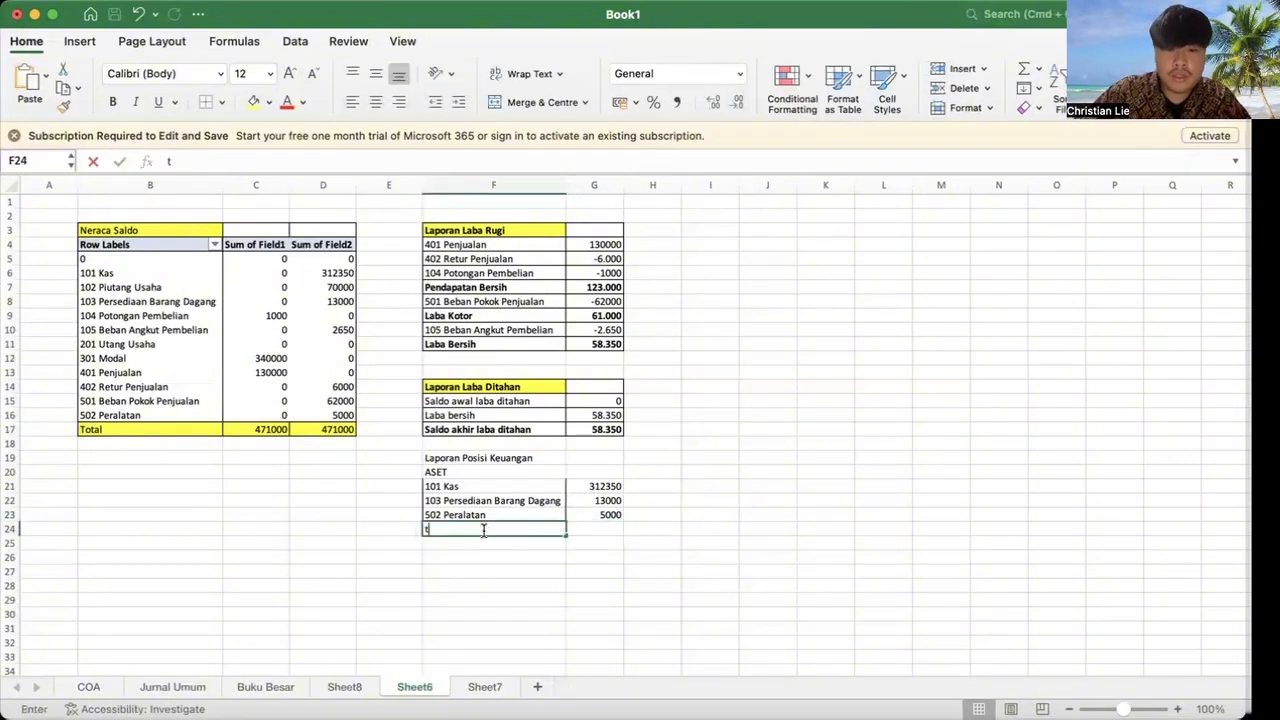
text(OTALA)
key(BackSpace)
key(BackSpace)
key(BackSpace)
key(BackSpace)
key(BackSpace)
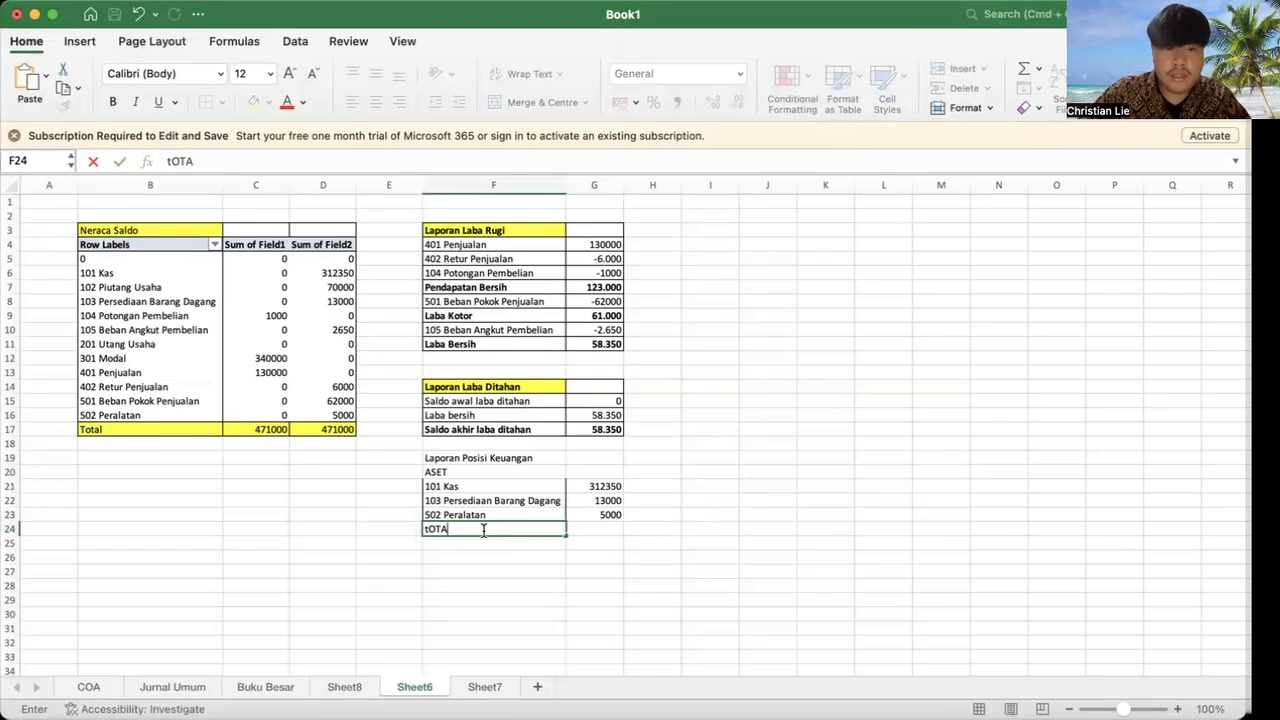
text(TO)
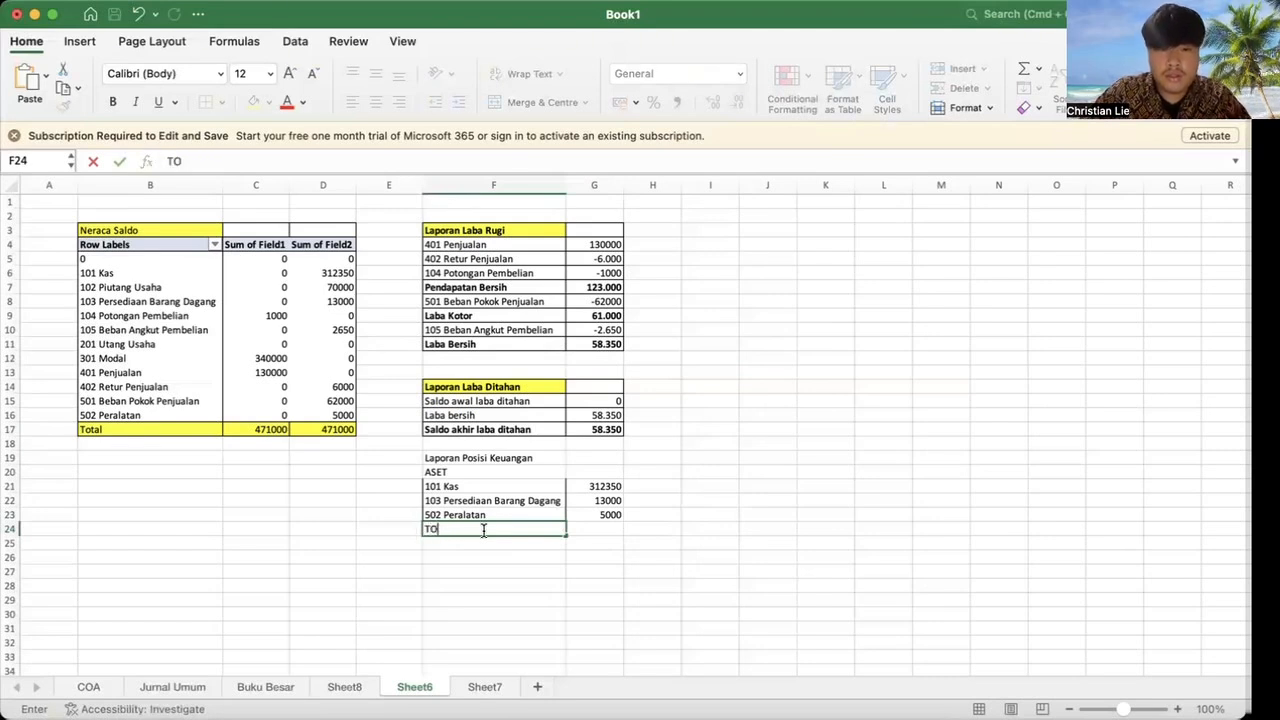
text(tal Aset)
Step: Total the asset amounts in G24 with the formula =SUM(G21:G23)
key(Tab)
text(=su)
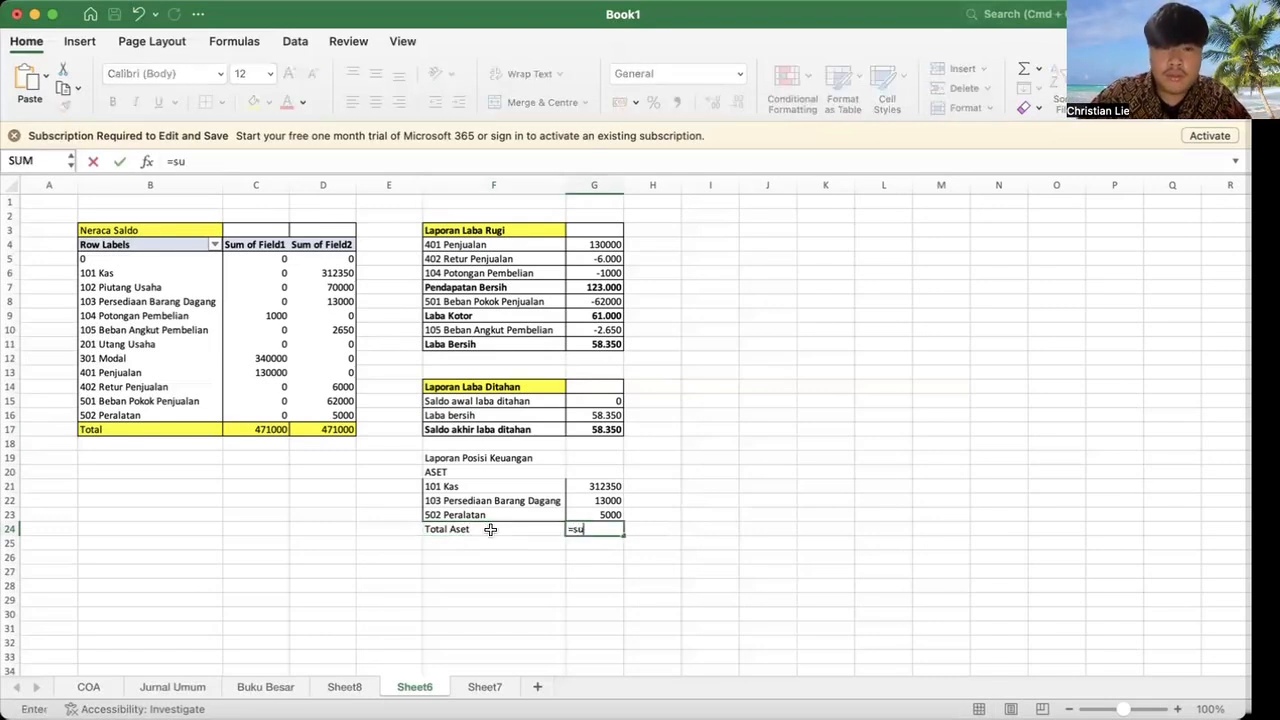
key(Tab)
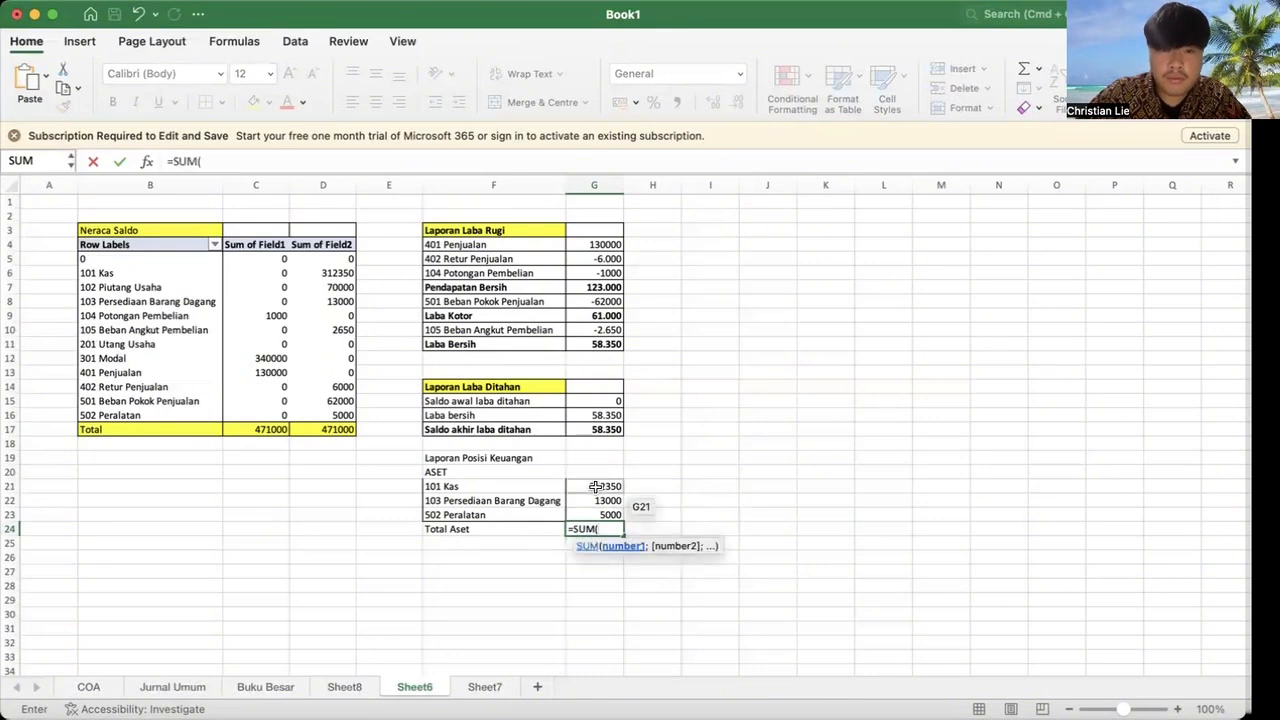
drag(595, 486, 604, 515)
text())
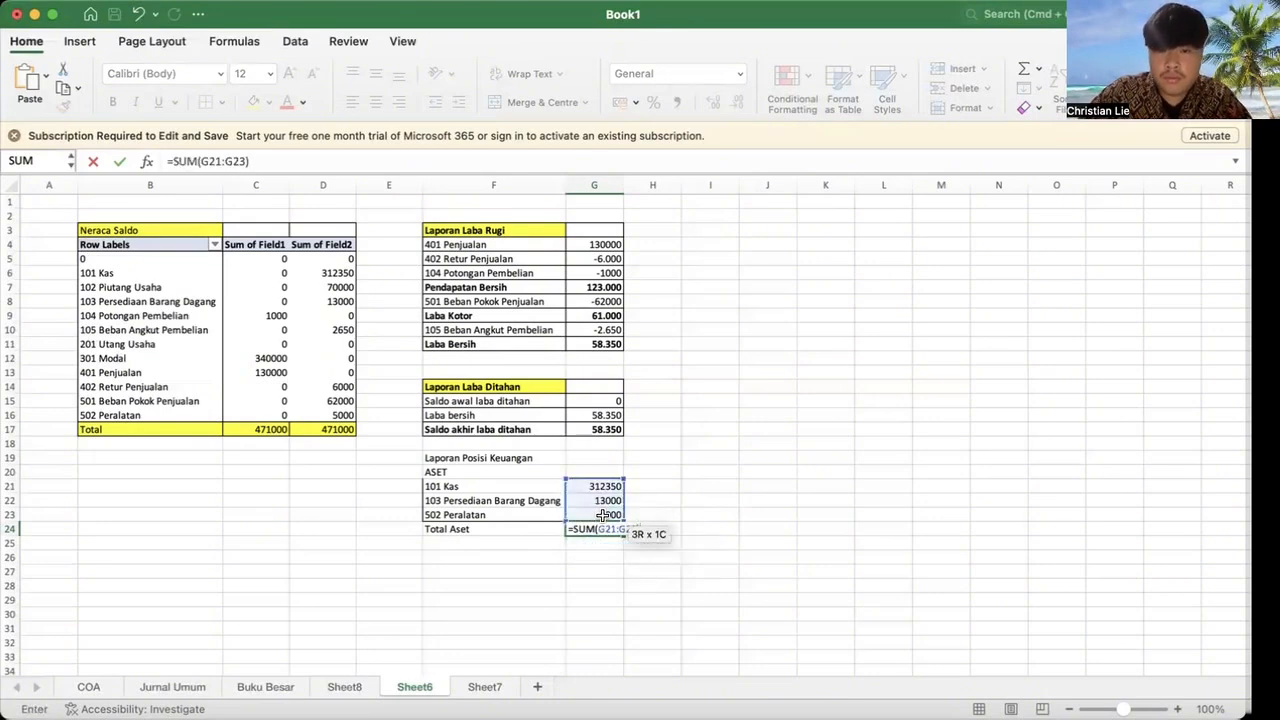
key(Return)
Step: Enter the heading "LIABILITAS DAN EKUITAS" in F25, below the Total Aset row
click(451, 545)
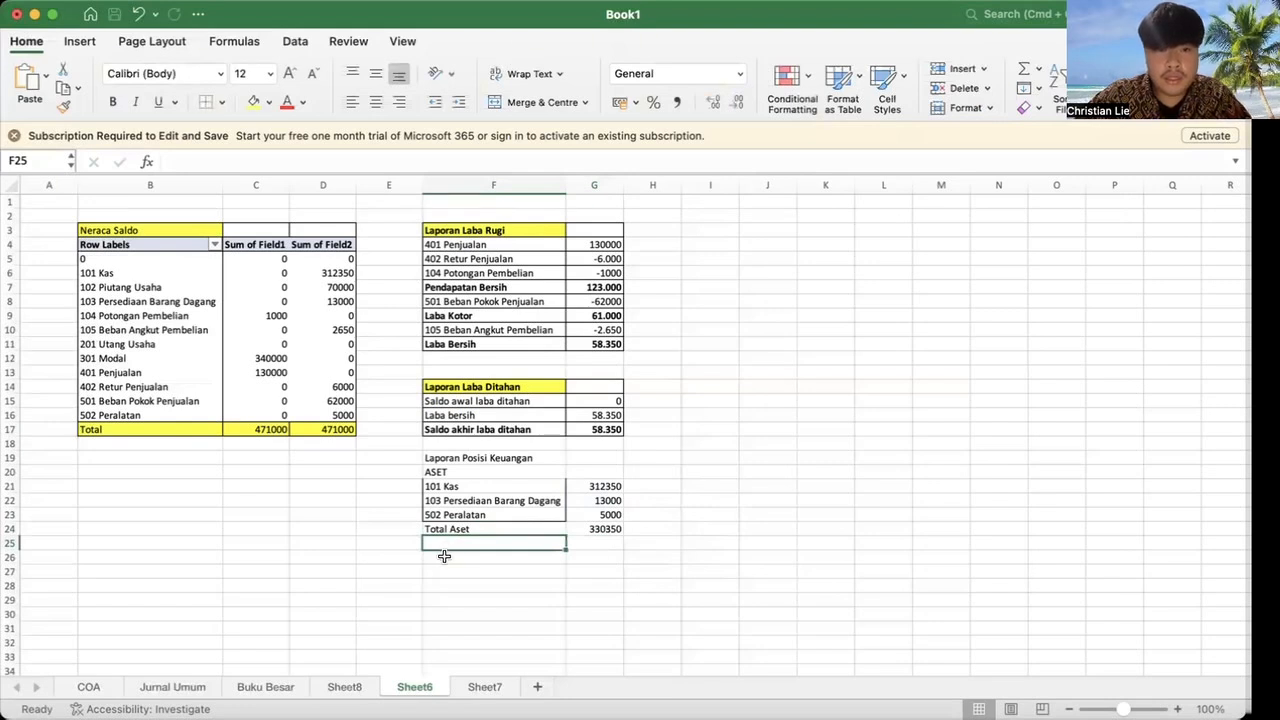
text(Lia)
key(BackSpace)
key(BackSpace)
key(BackSpace)
text(LIABILIO)
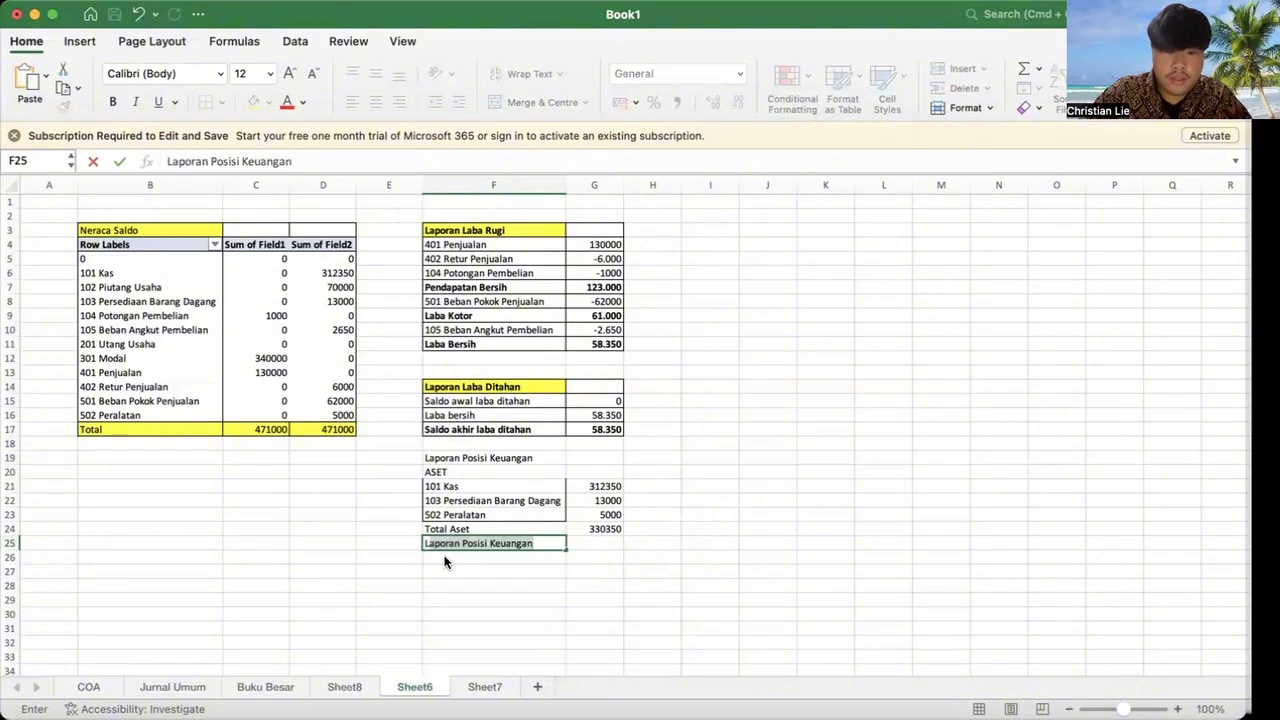
key(BackSpace)
key(BackSpace)
text(TAS D)
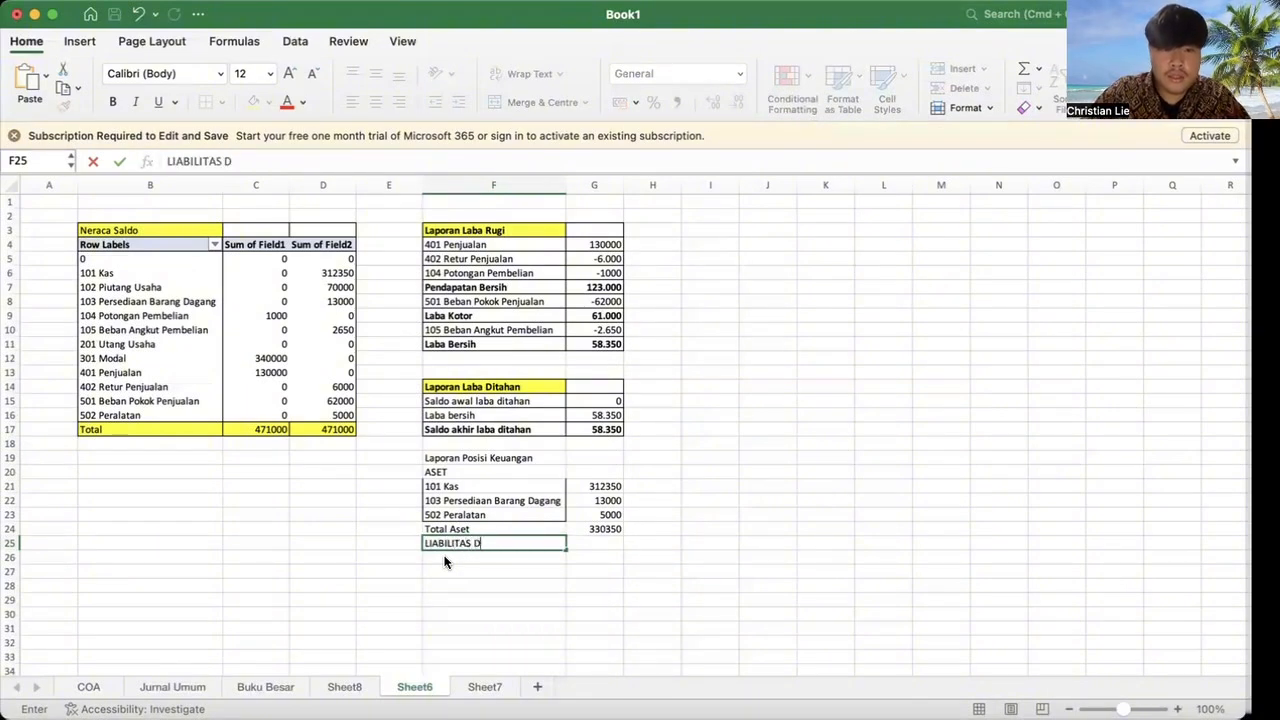
text(AN EKUITAS)
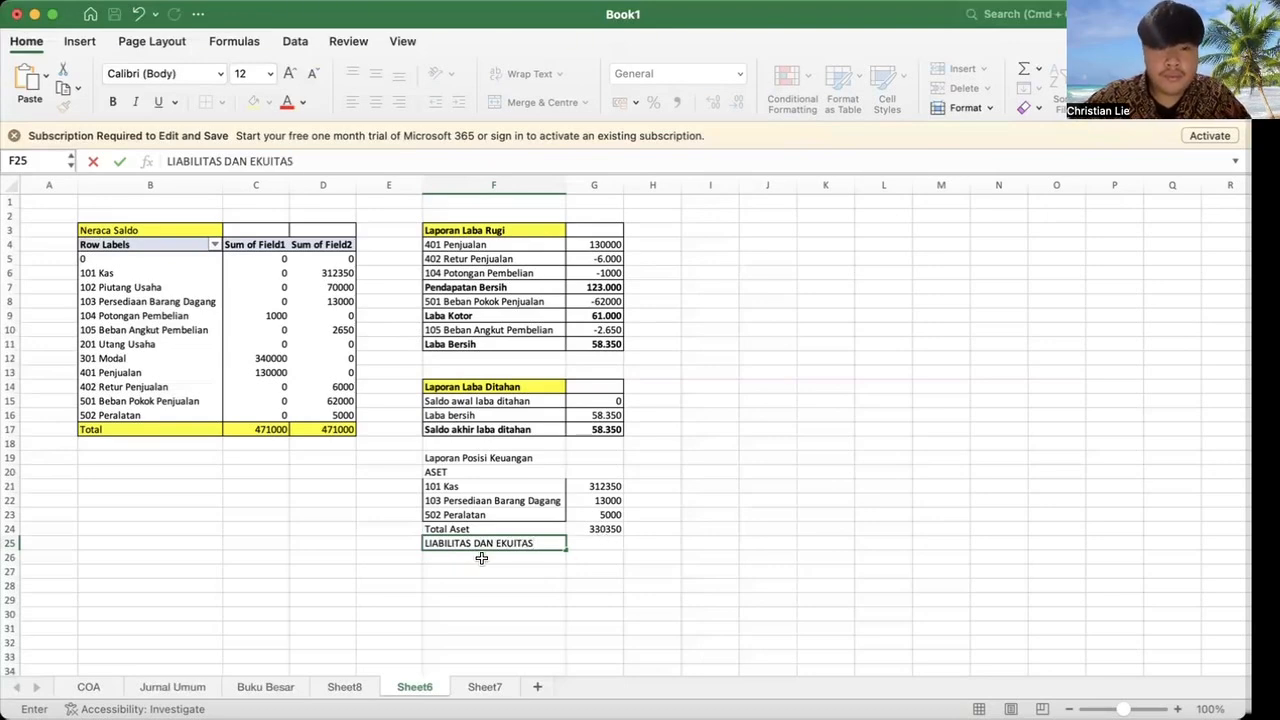
click(481, 558)
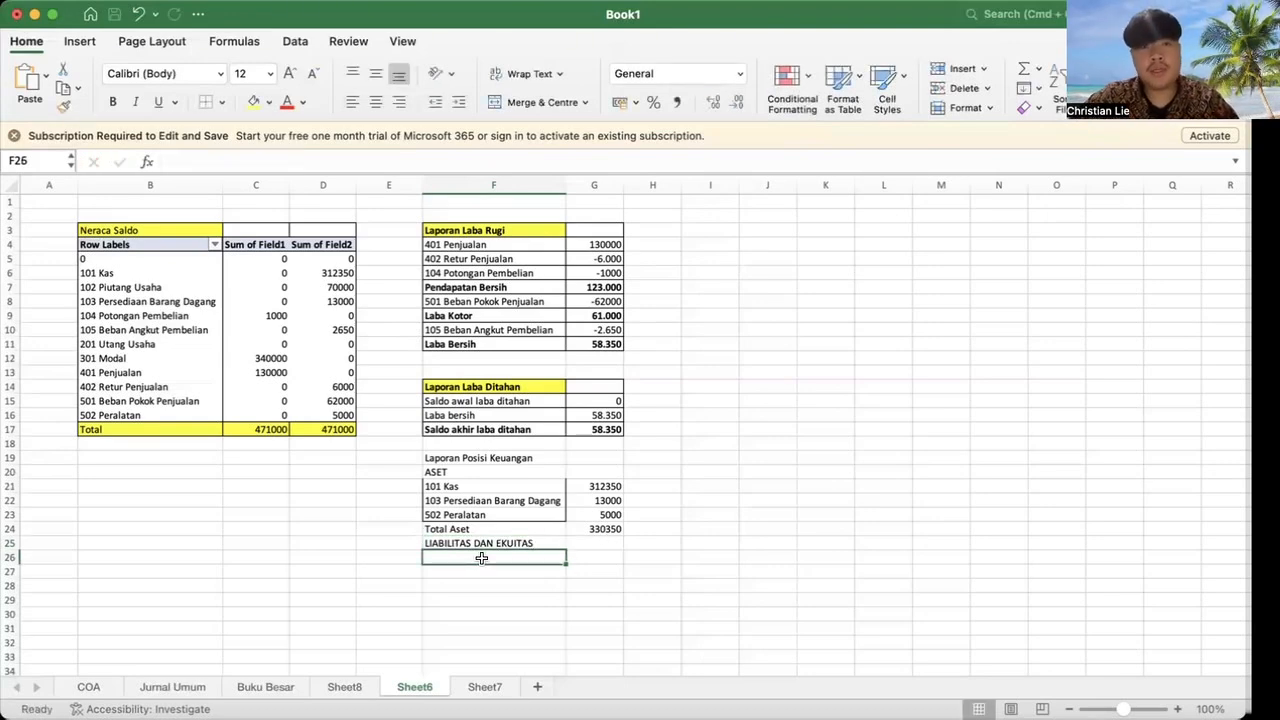
Step: Copy the "201 Utang Usaha" label from the trial balance into F26
click(129, 346)
key(super+c)
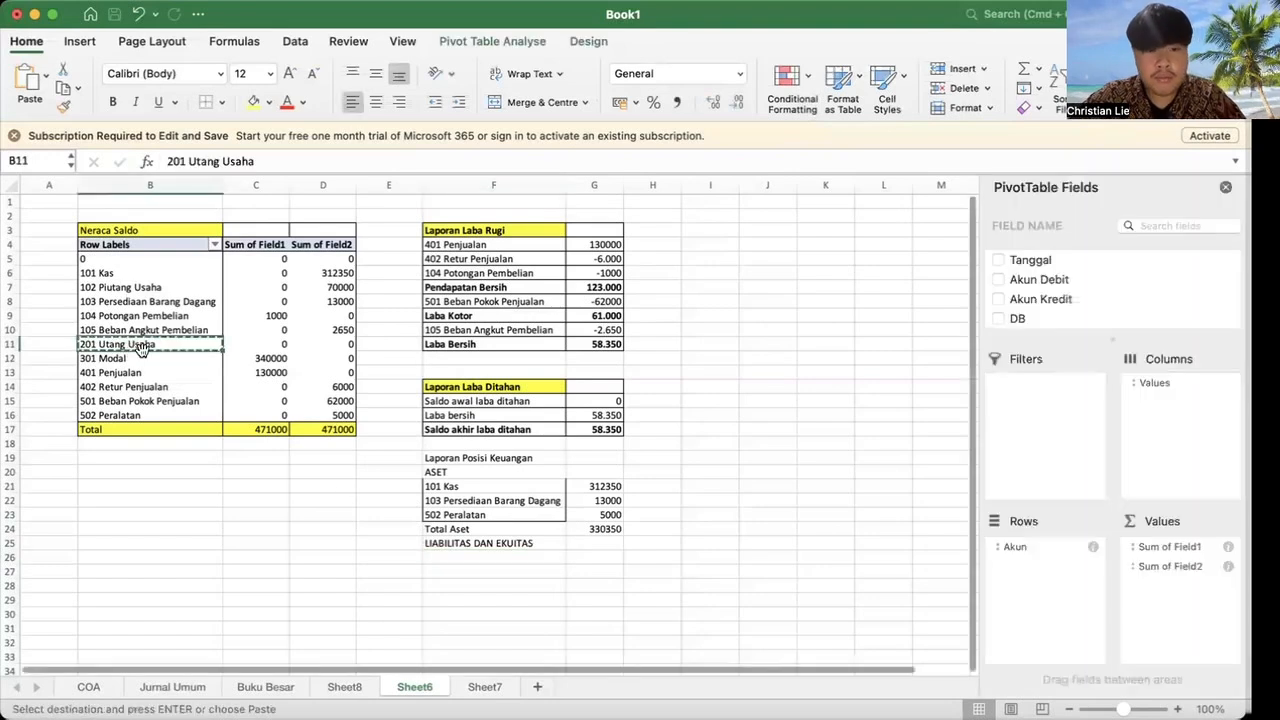
click(443, 560)
key(super+v)
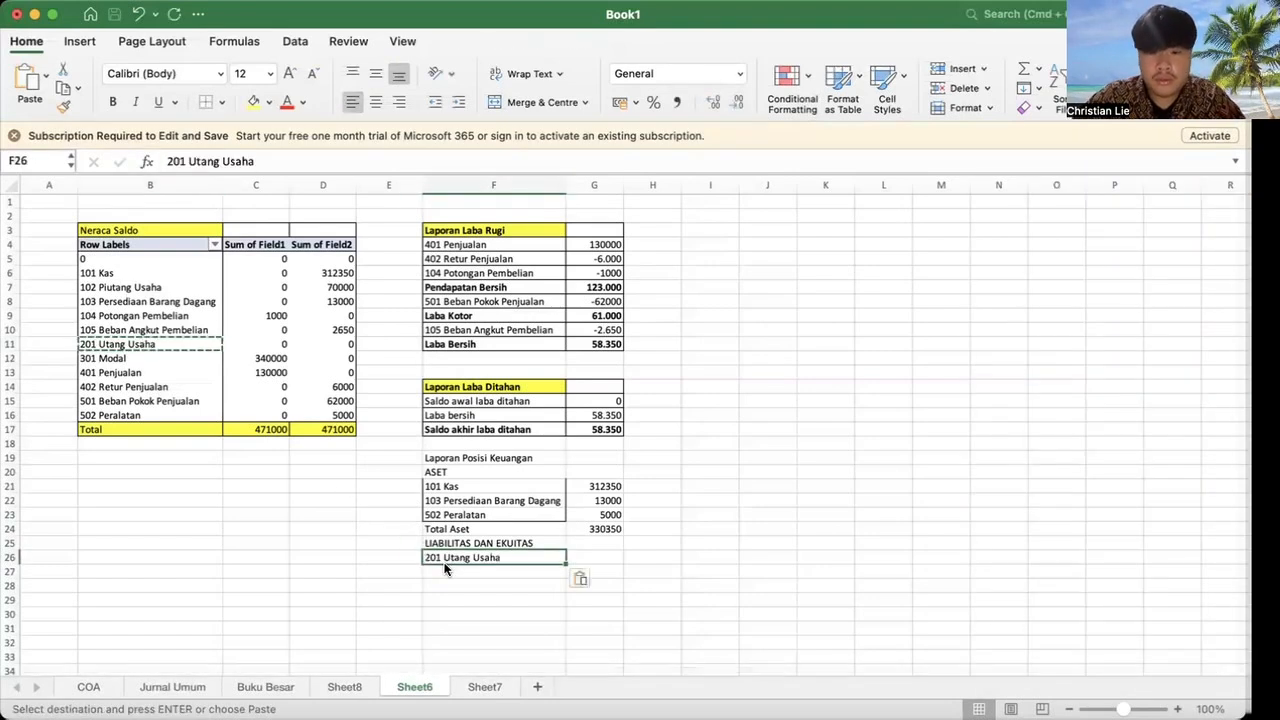
Step: Copy the "301 Modal" label from the trial balance into F27, below the 201 Utang Usaha label
click(445, 570)
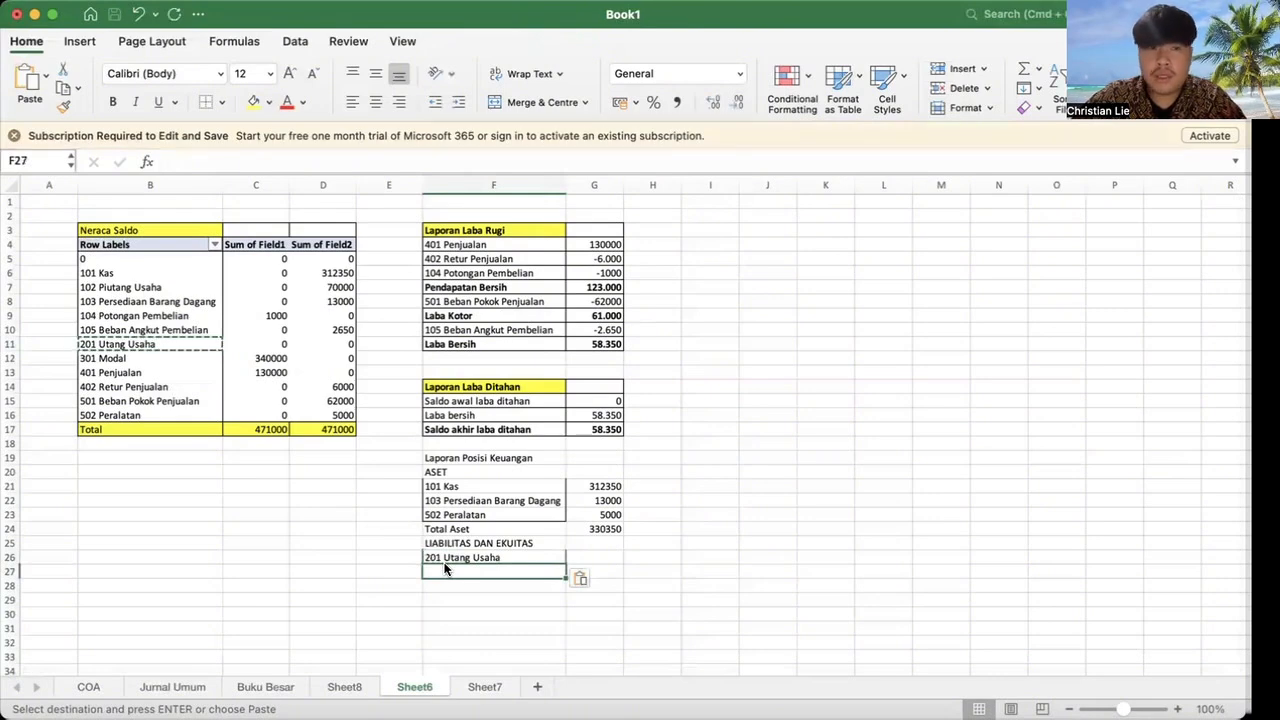
click(143, 360)
key(super+c)
click(431, 574)
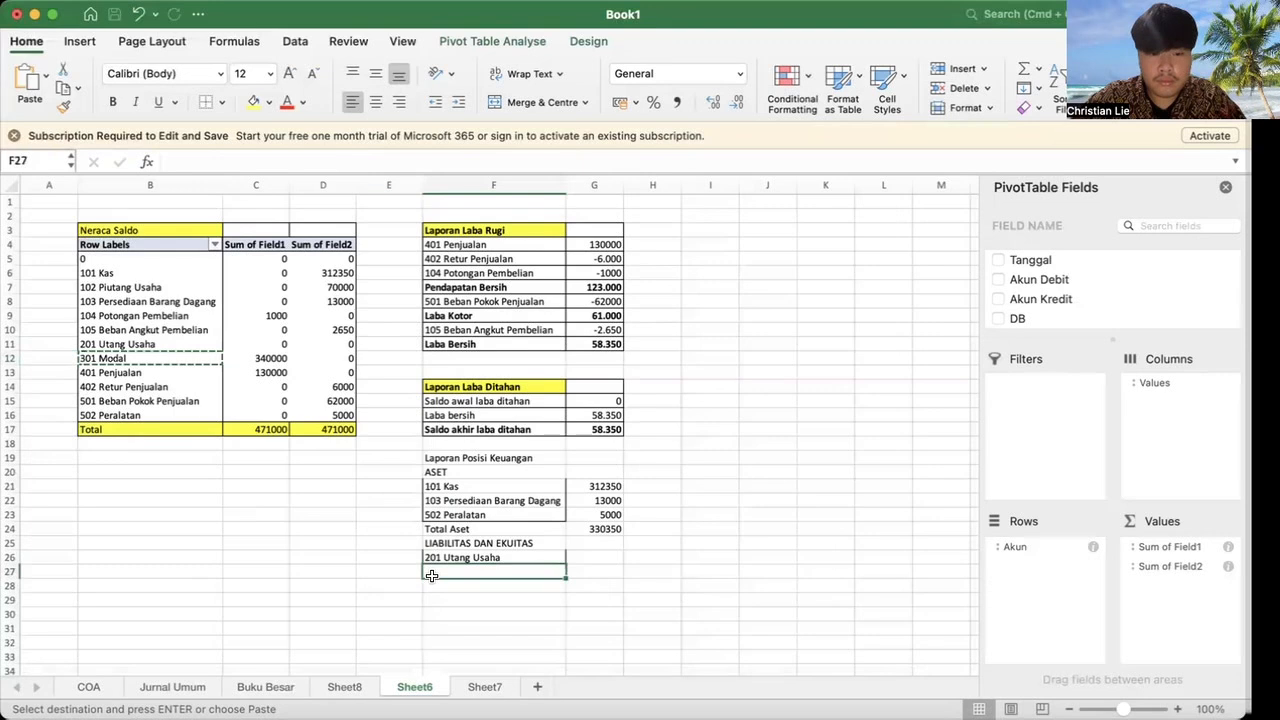
key(super+v)
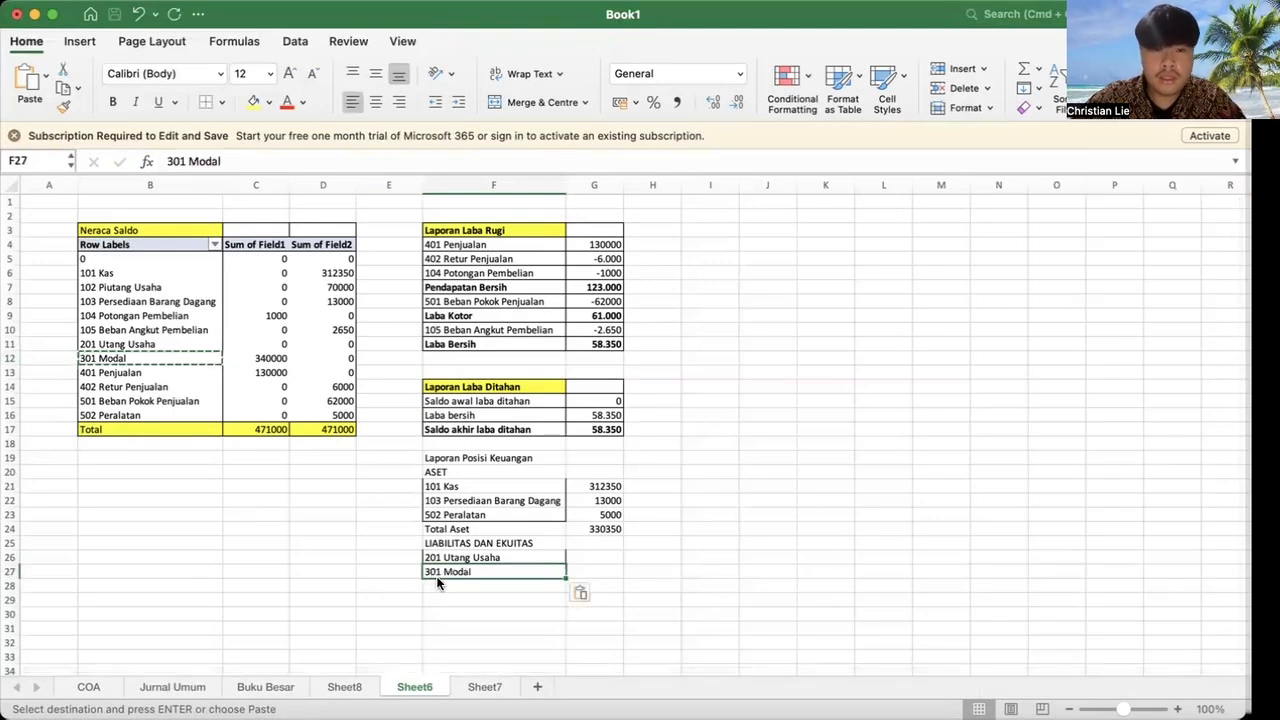
Step: Enter the label "Laba Ditahan" in F28, below 301 Modal
click(433, 581)
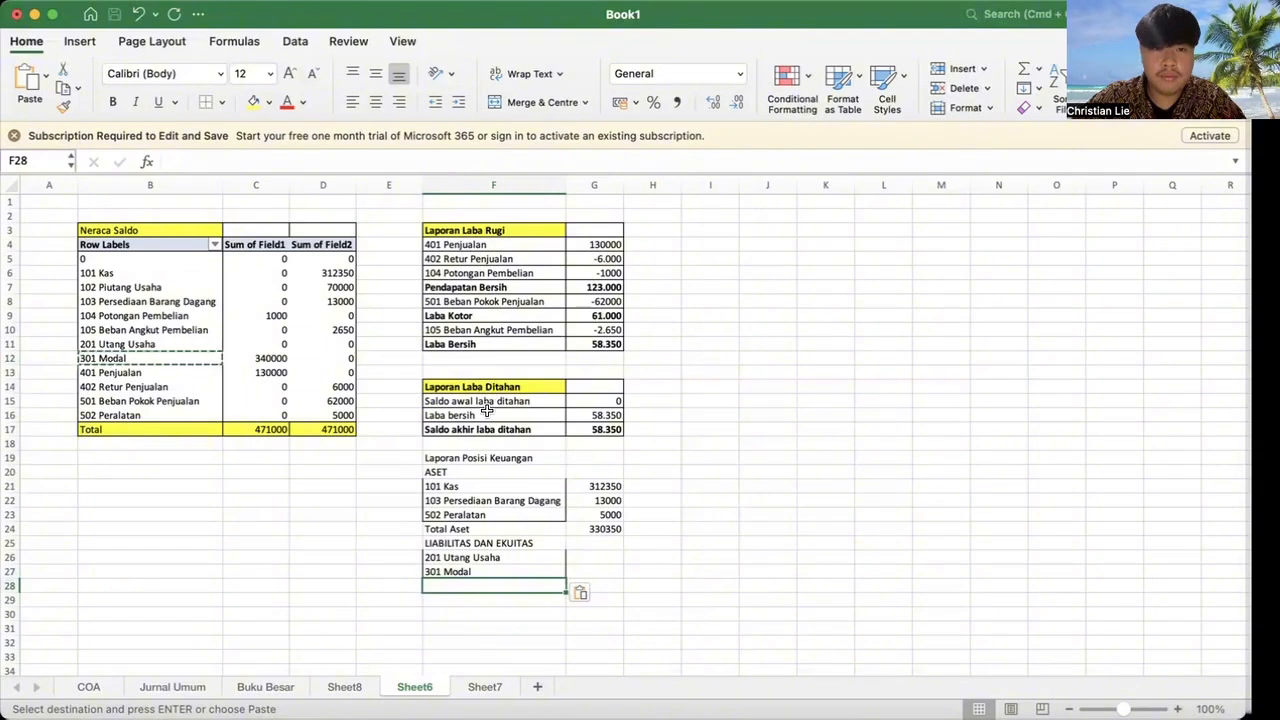
double_click(442, 582)
text(lABA)
key(BackSpace)
key(BackSpace)
text(LA)
key(BackSpace)
key(BackSpace)
text(aaba)
key(BackSpace)
key(BackSpace)
key(BackSpace)
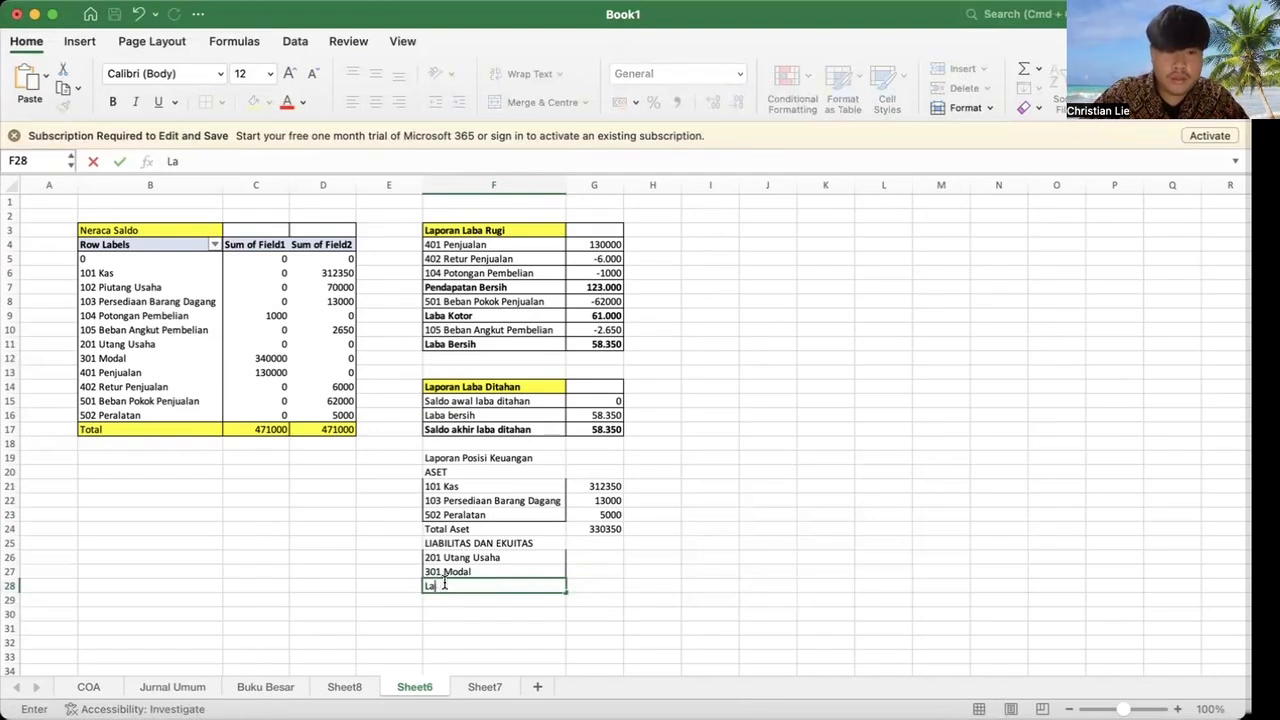
text(ba Ditahan)
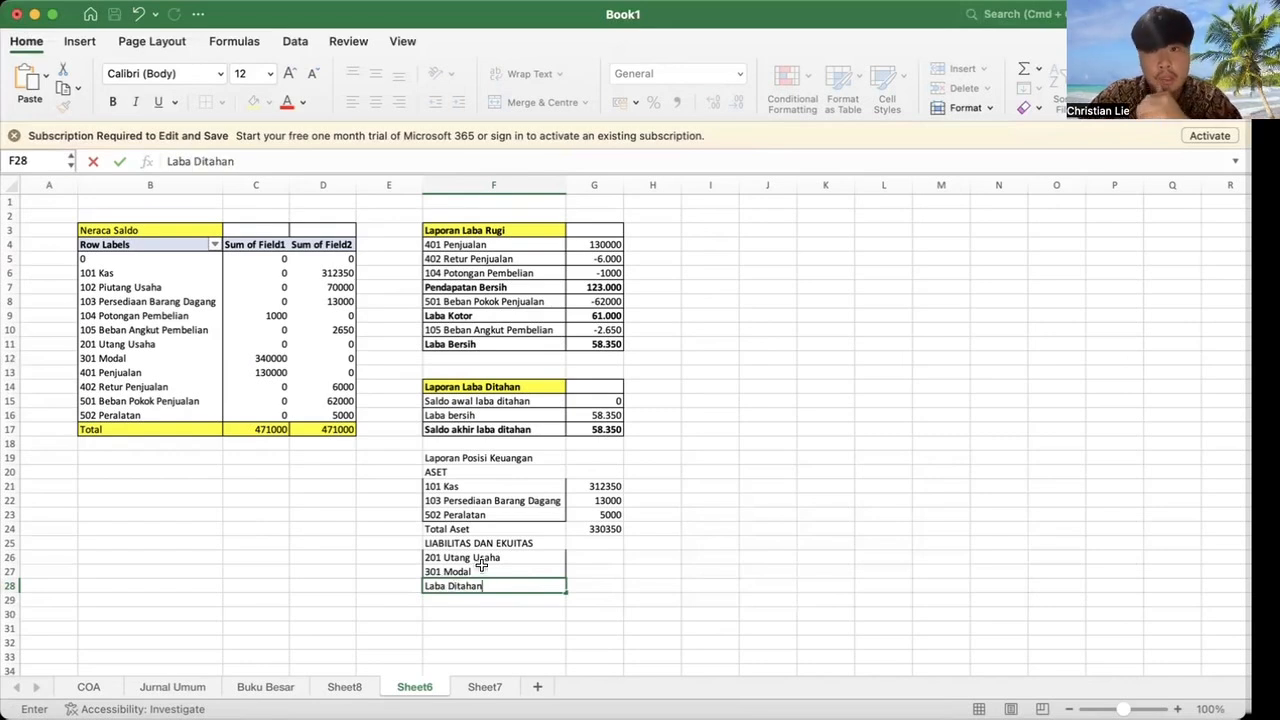
Step: Enter the amounts 0 for Utang Usaha, 340000 for Modal and 58350 for Laba Ditahan in G26:G28
click(588, 560)
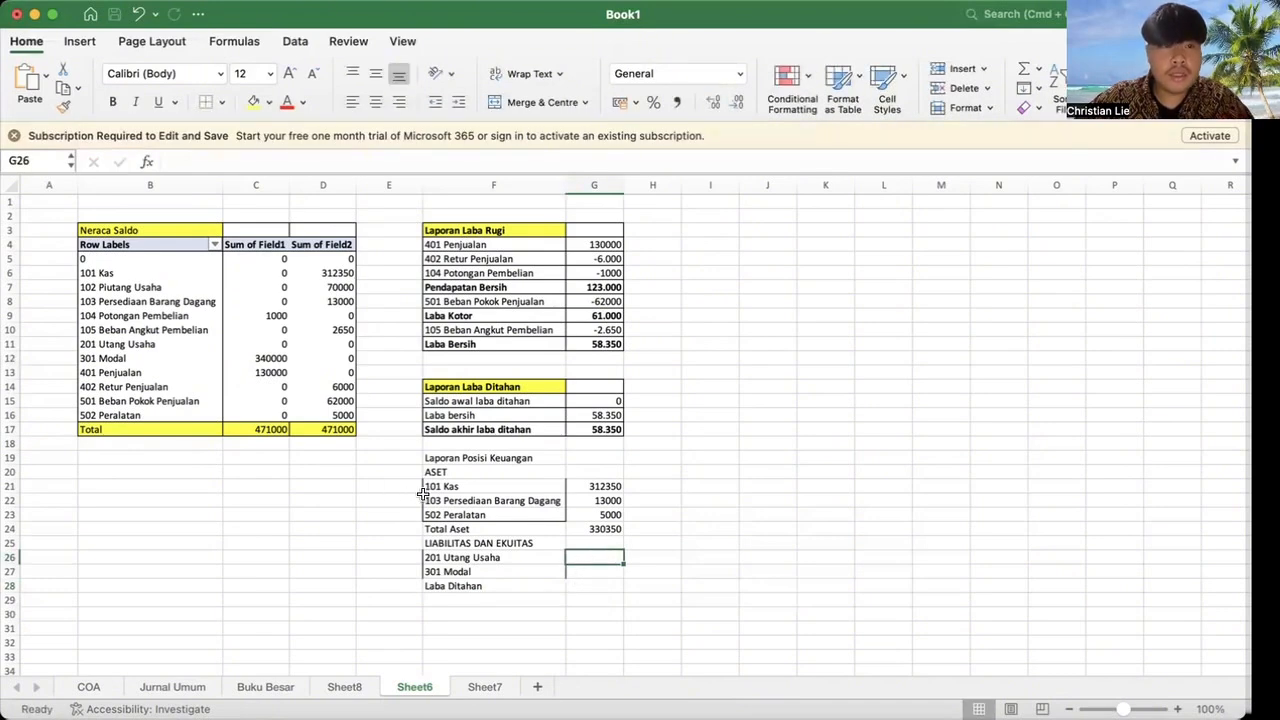
text(0)
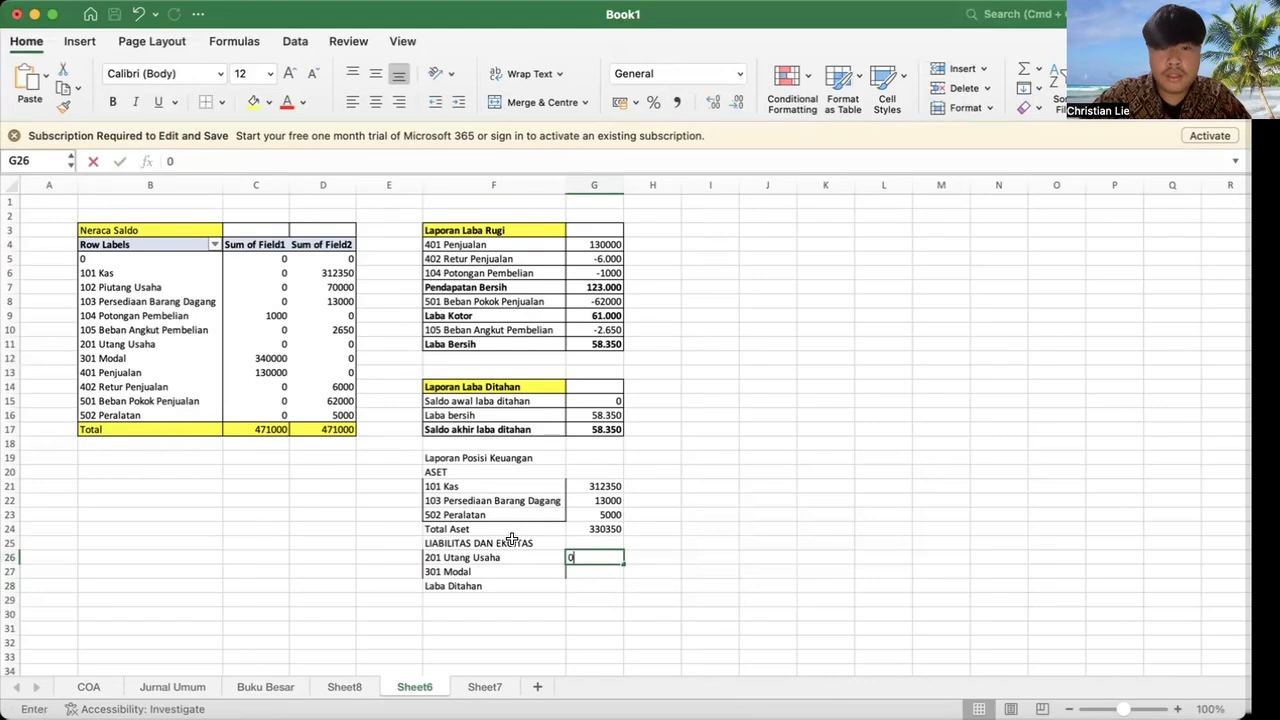
key(Return)
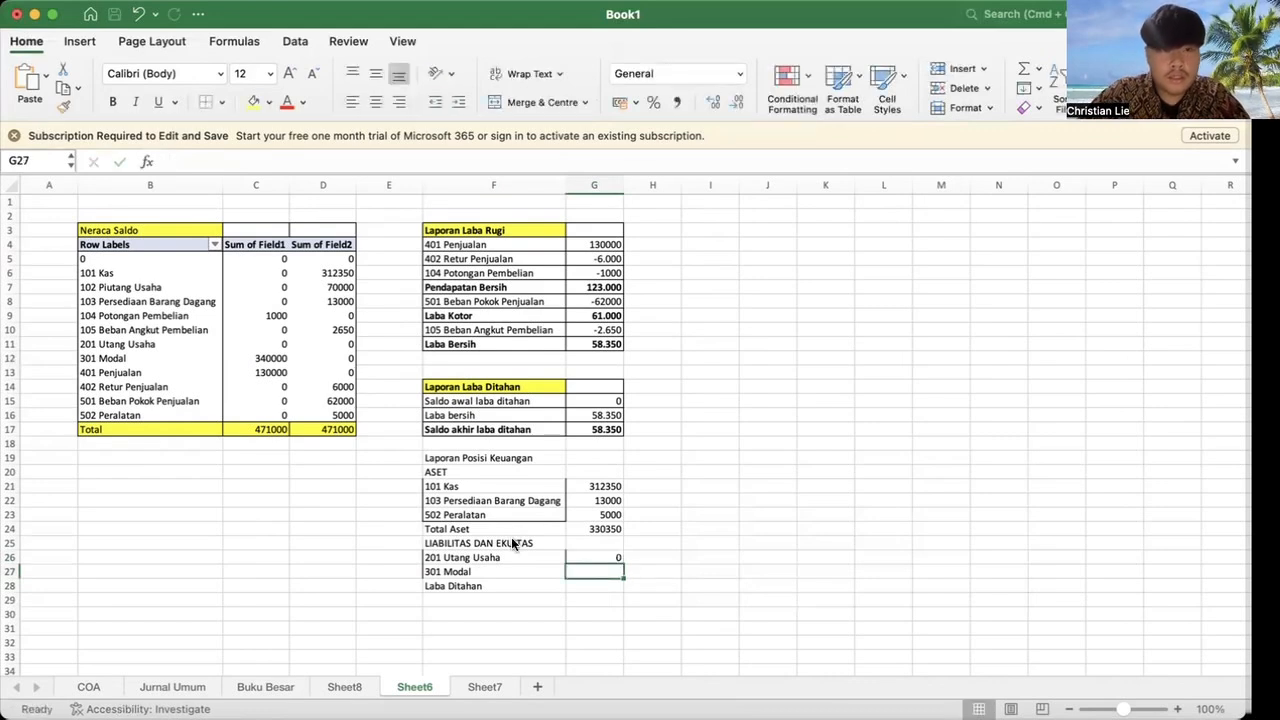
text(340000)
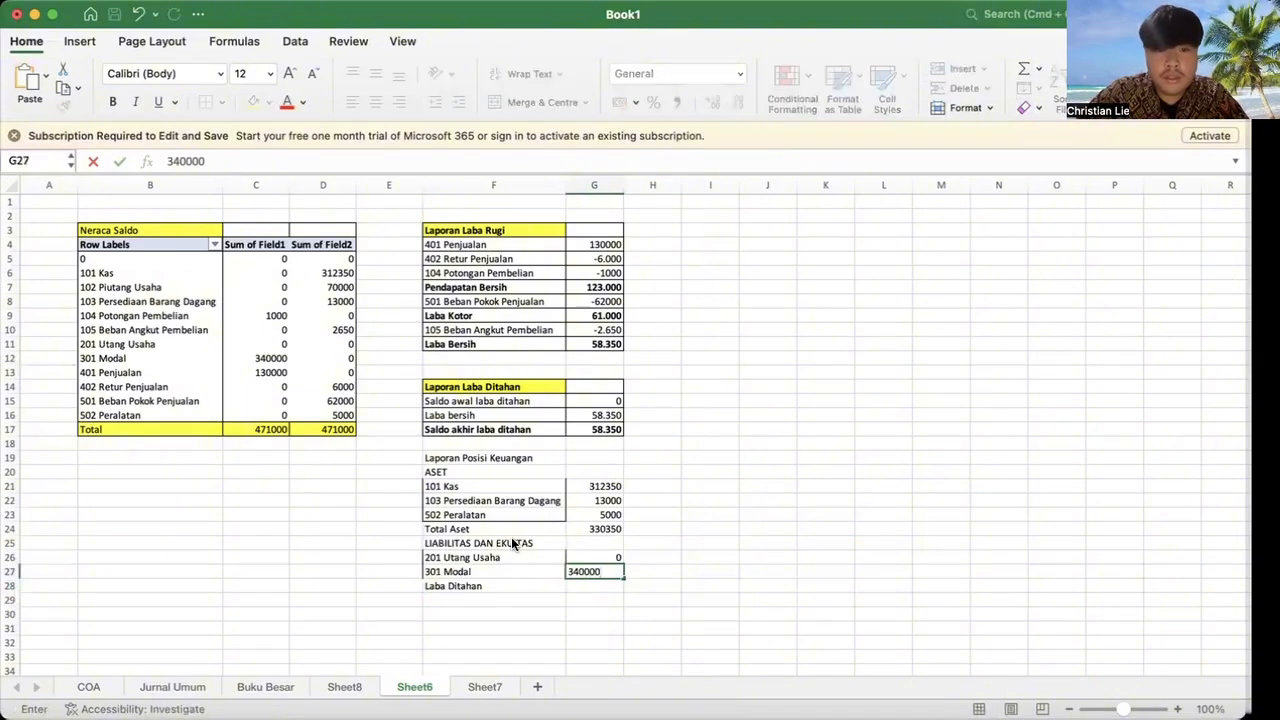
key(Return)
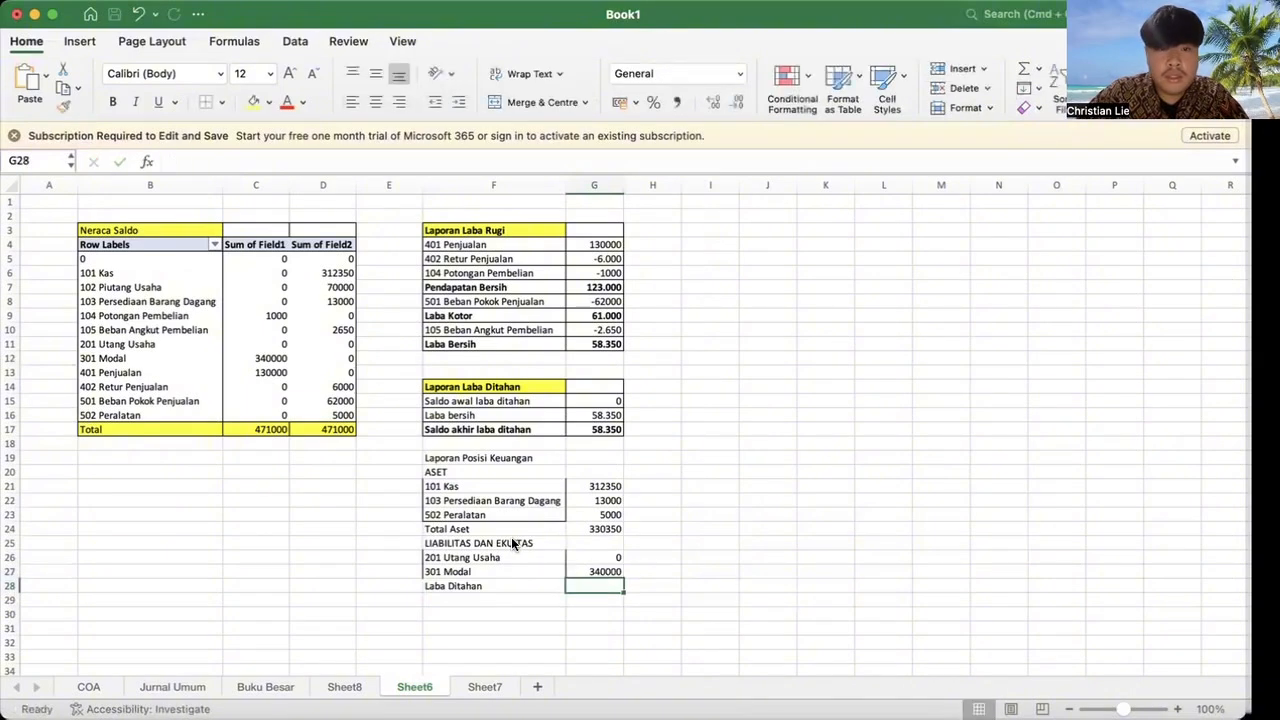
text(5835)
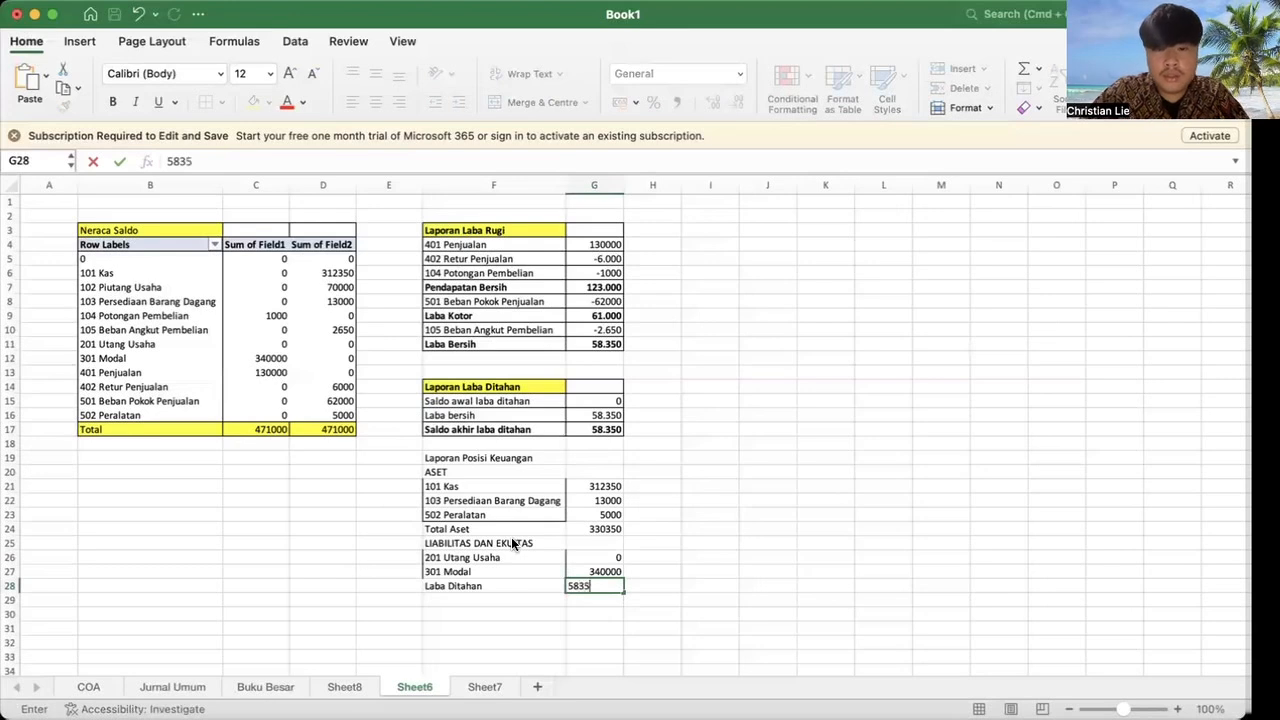
text(0)
key(Return)
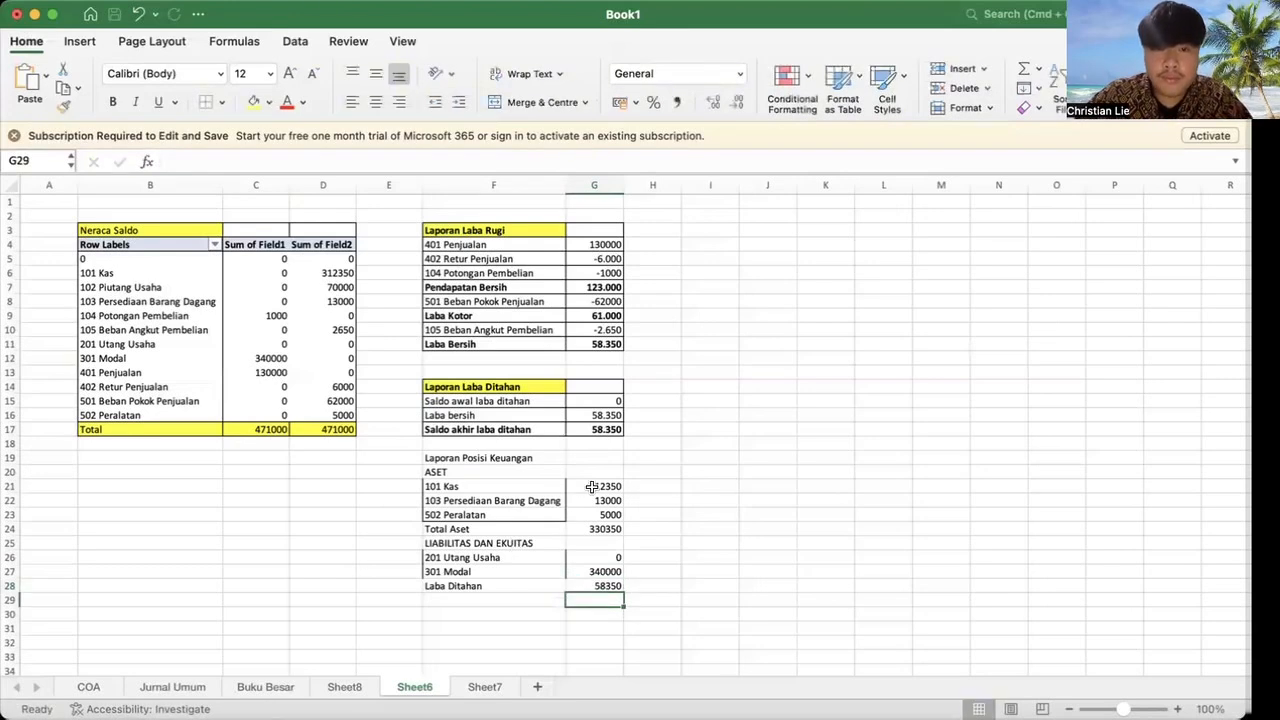
Step: Apply all borders to the financial position table, cells F19:G29
drag(451, 456, 596, 601)
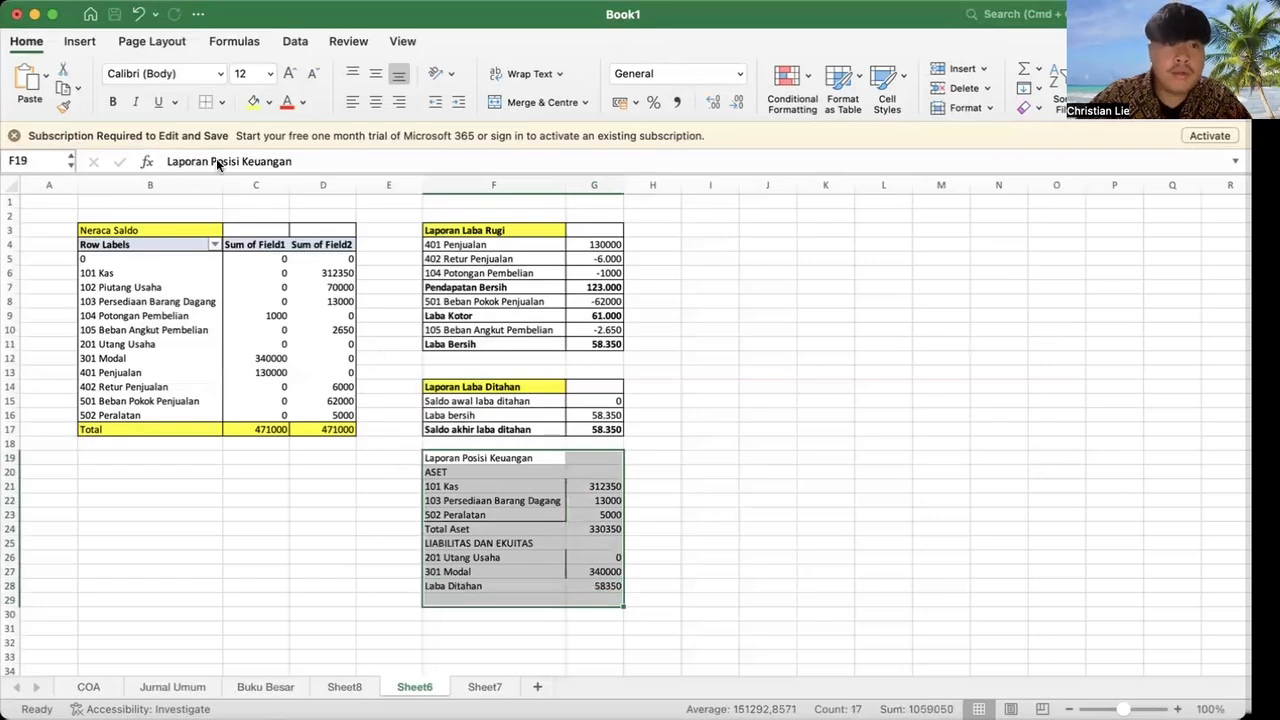
click(221, 104)
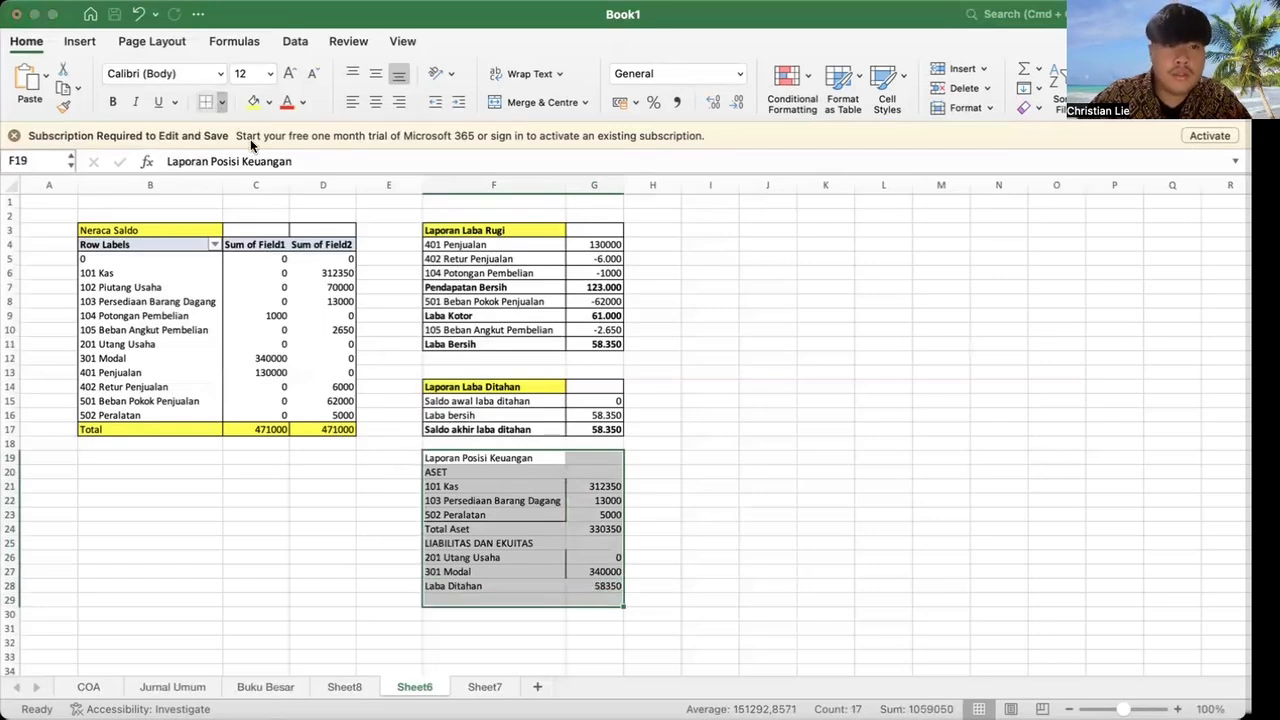
click(241, 245)
click(469, 656)
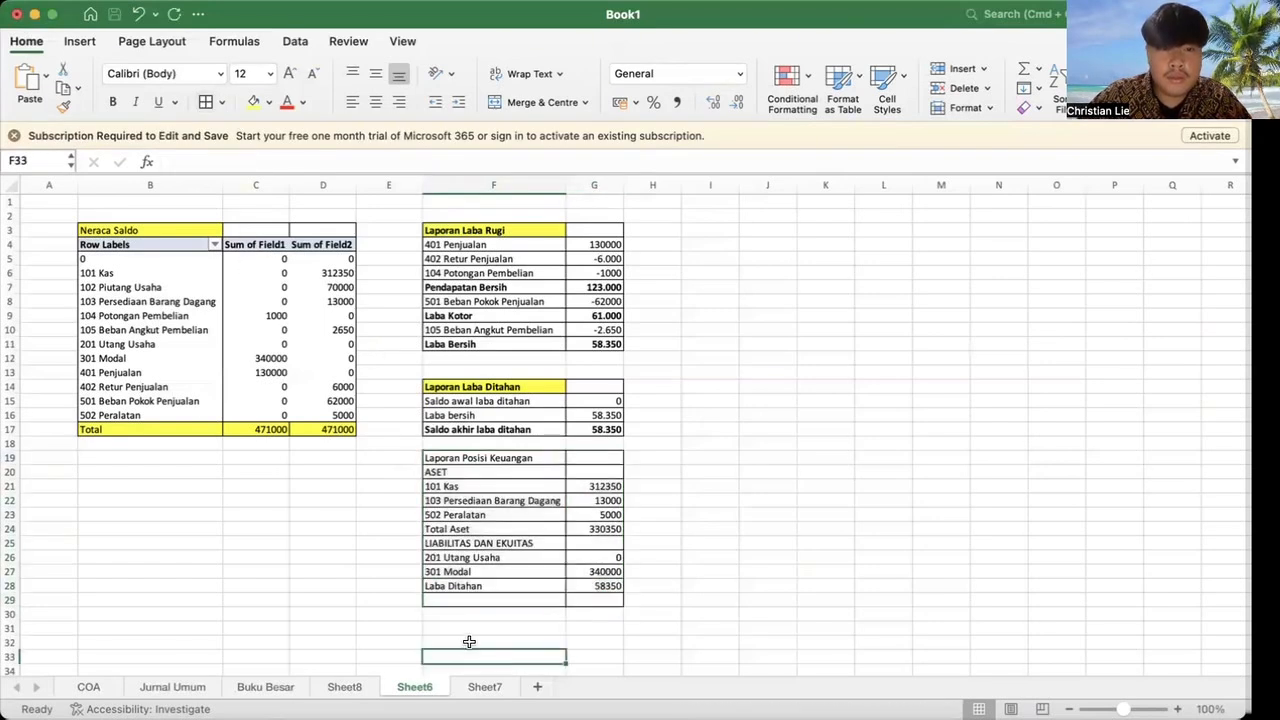
Step: Enter the label "Total Liabilitas dan Ekuitas" in F29, below Laba Ditahan
click(453, 612)
click(447, 599)
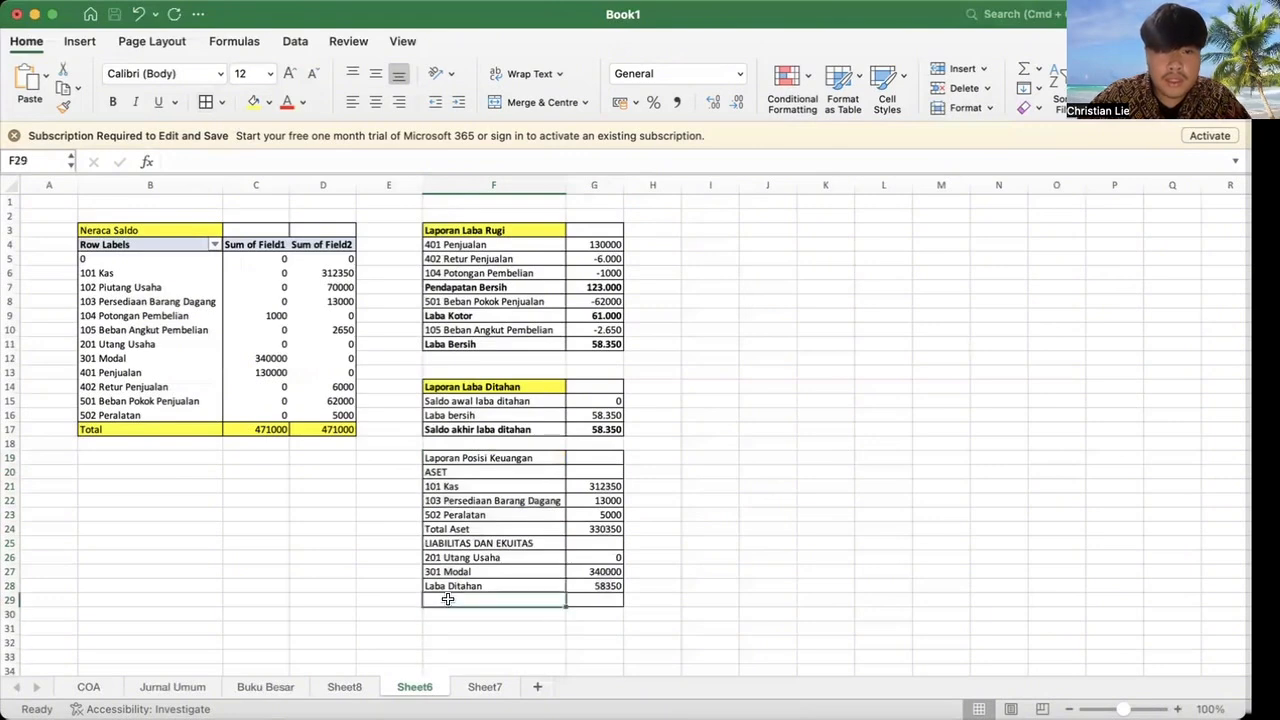
text(Tot)
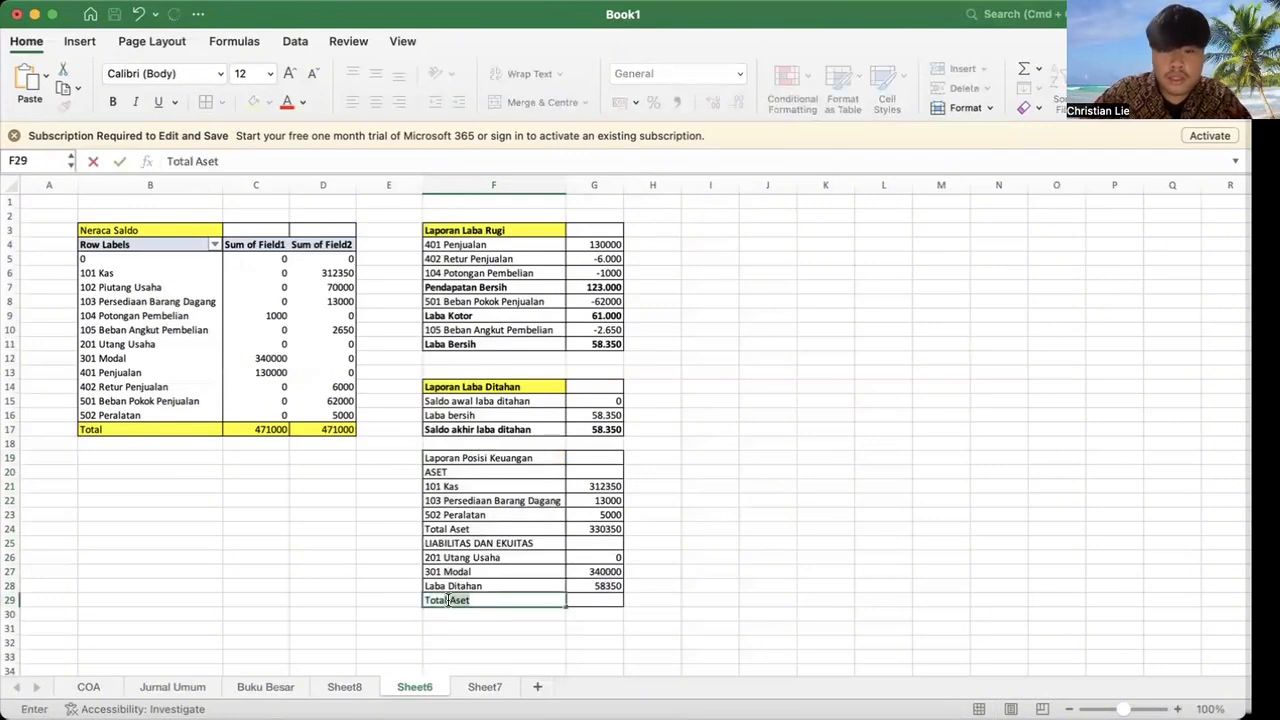
text(al Liabilitas da)
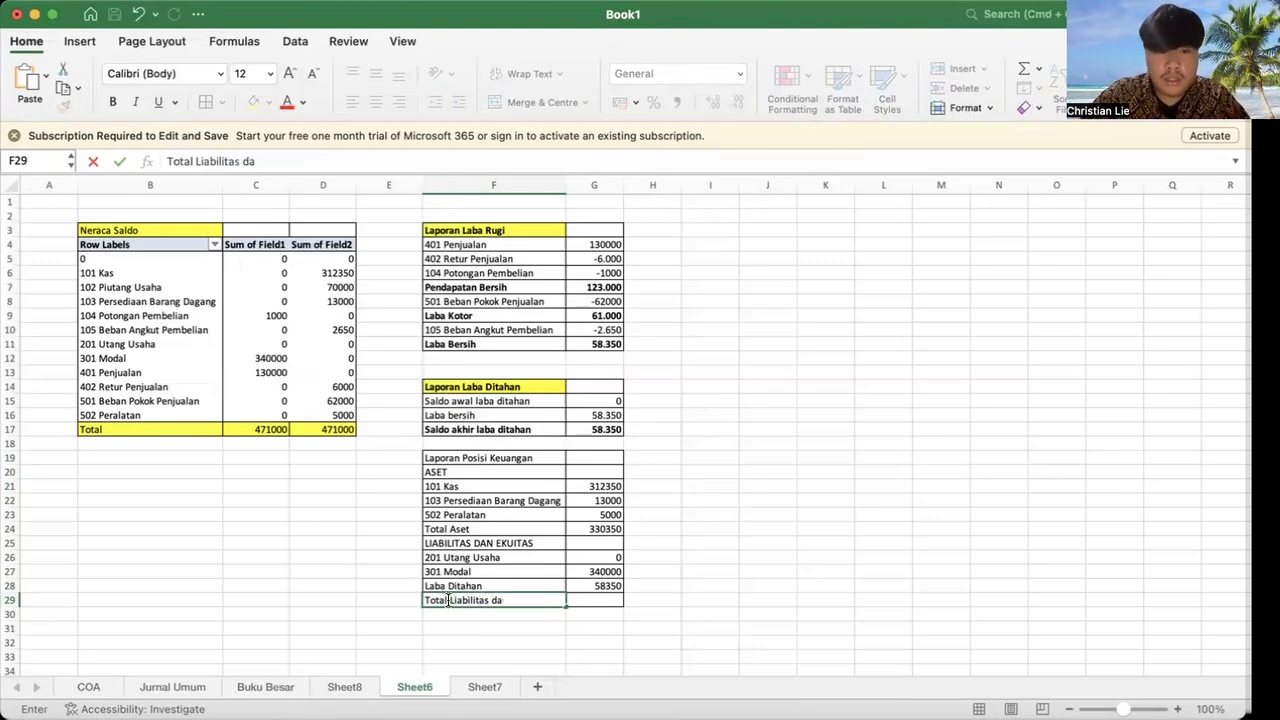
text(n Ekuitas)
Step: Total the liability and equity amounts in G29 with the formula =SUM(G26:G28)
click(590, 603)
text(=)
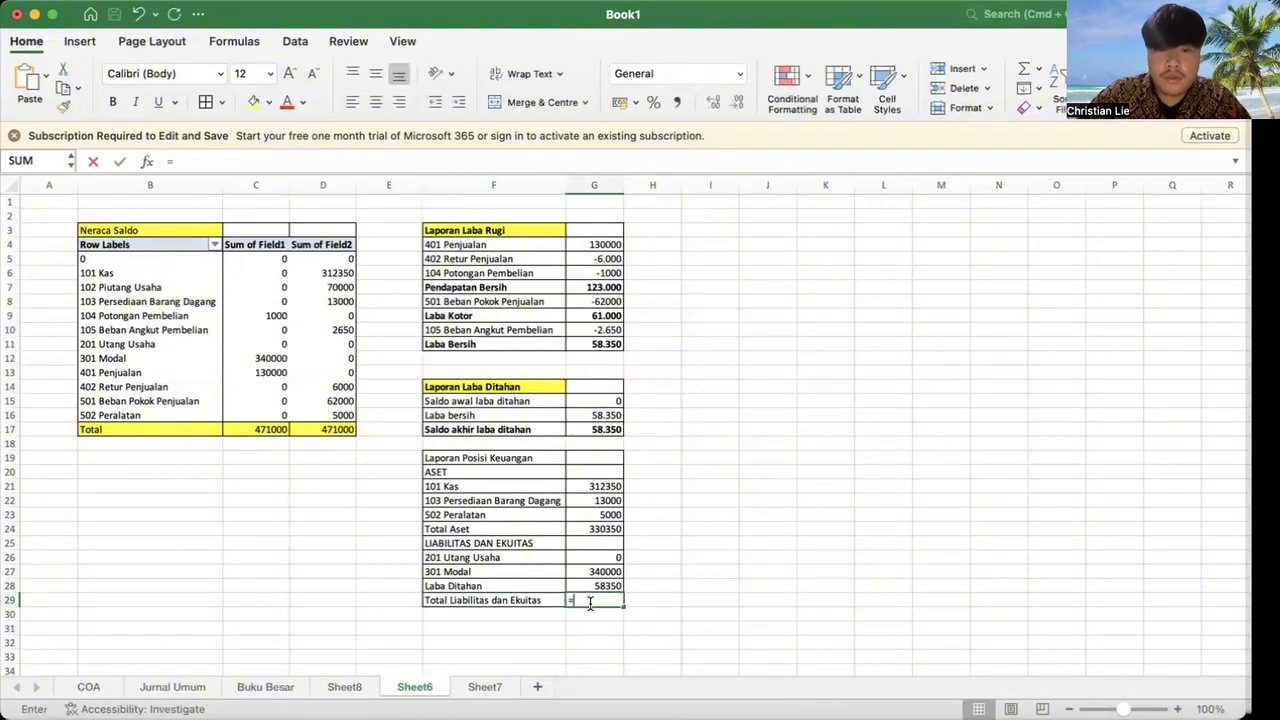
text(s)
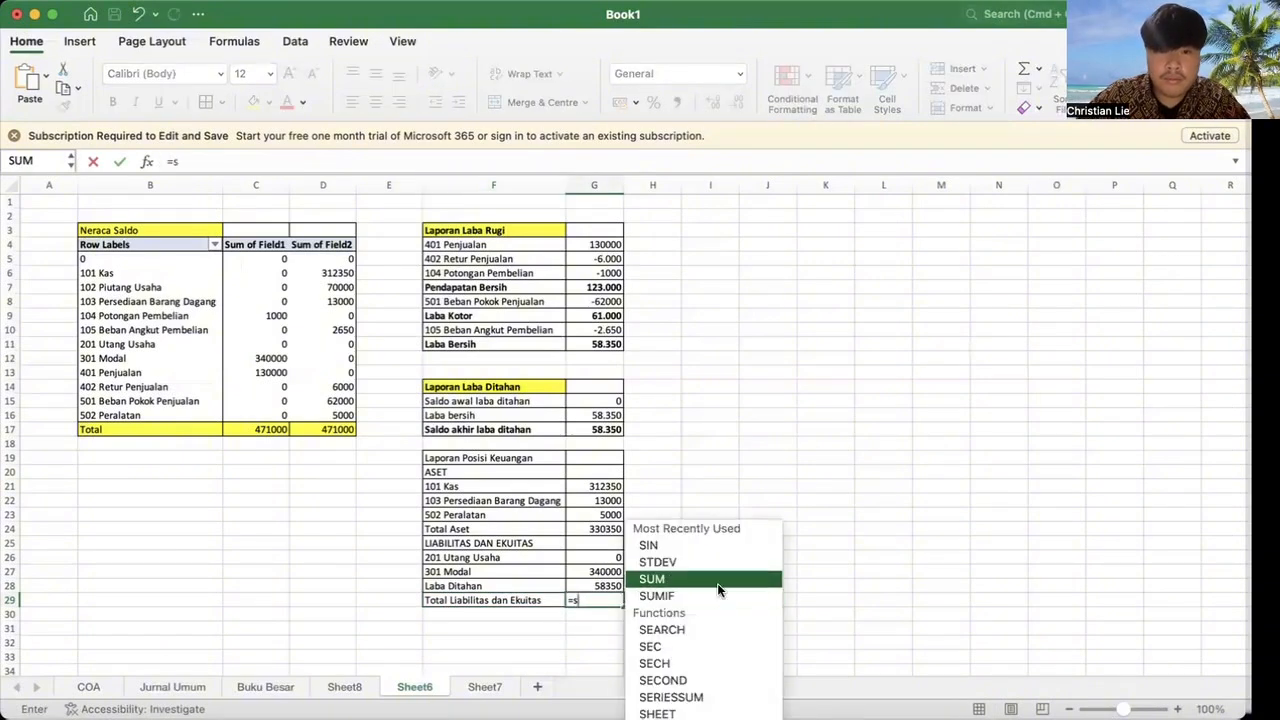
double_click(717, 583)
drag(600, 557, 606, 582)
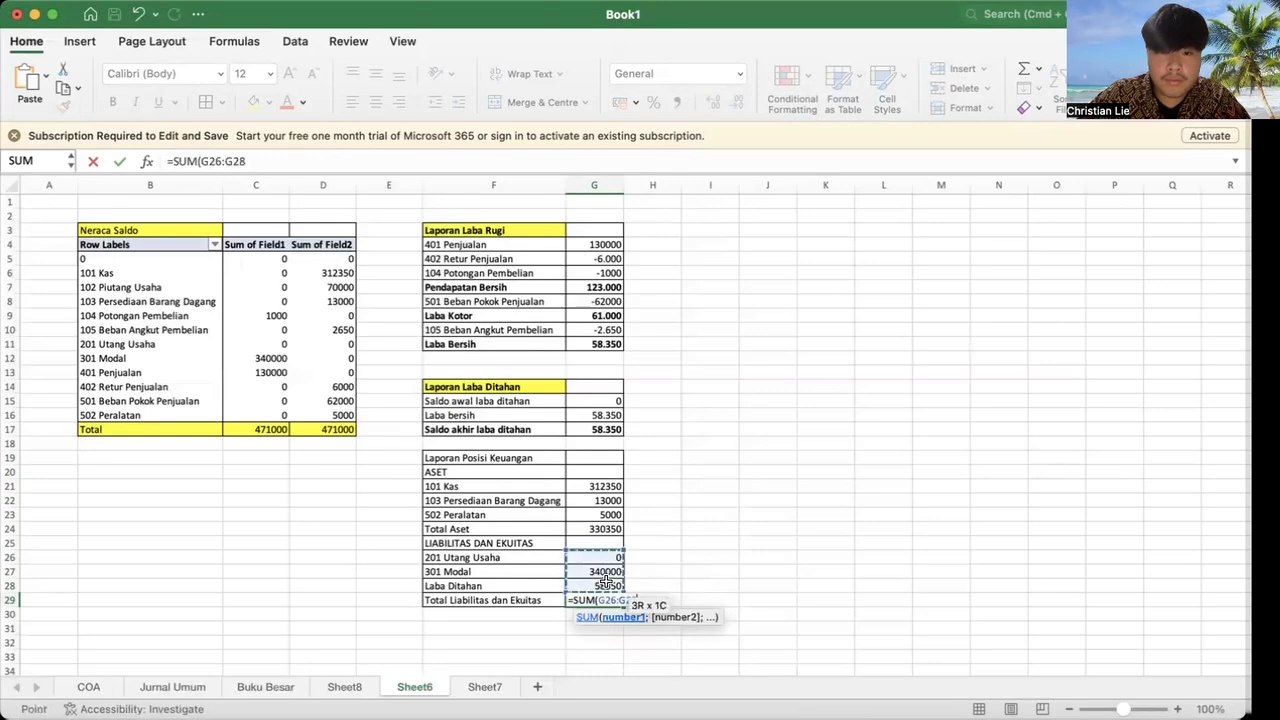
key(Return)
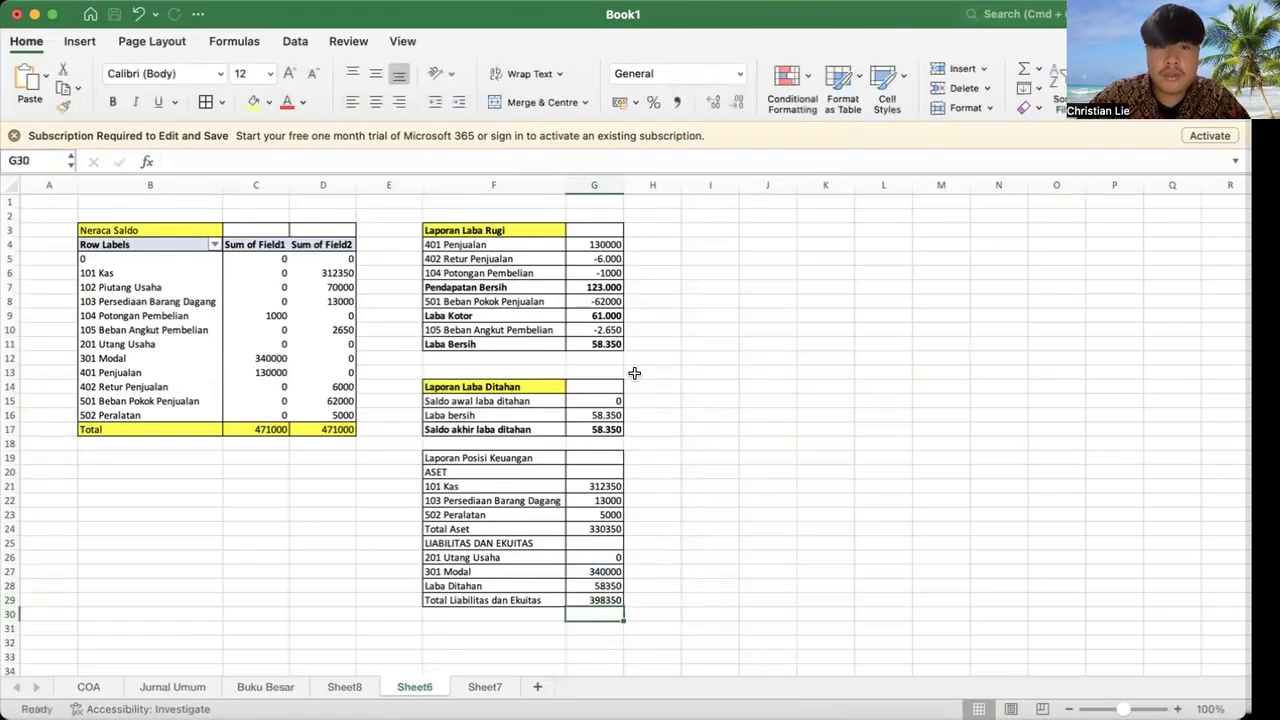
Step: Fill the Laporan Posisi Keuangan title yellow and the ASET and LIABILITAS DAN EKUITAS headings blue
click(472, 457)
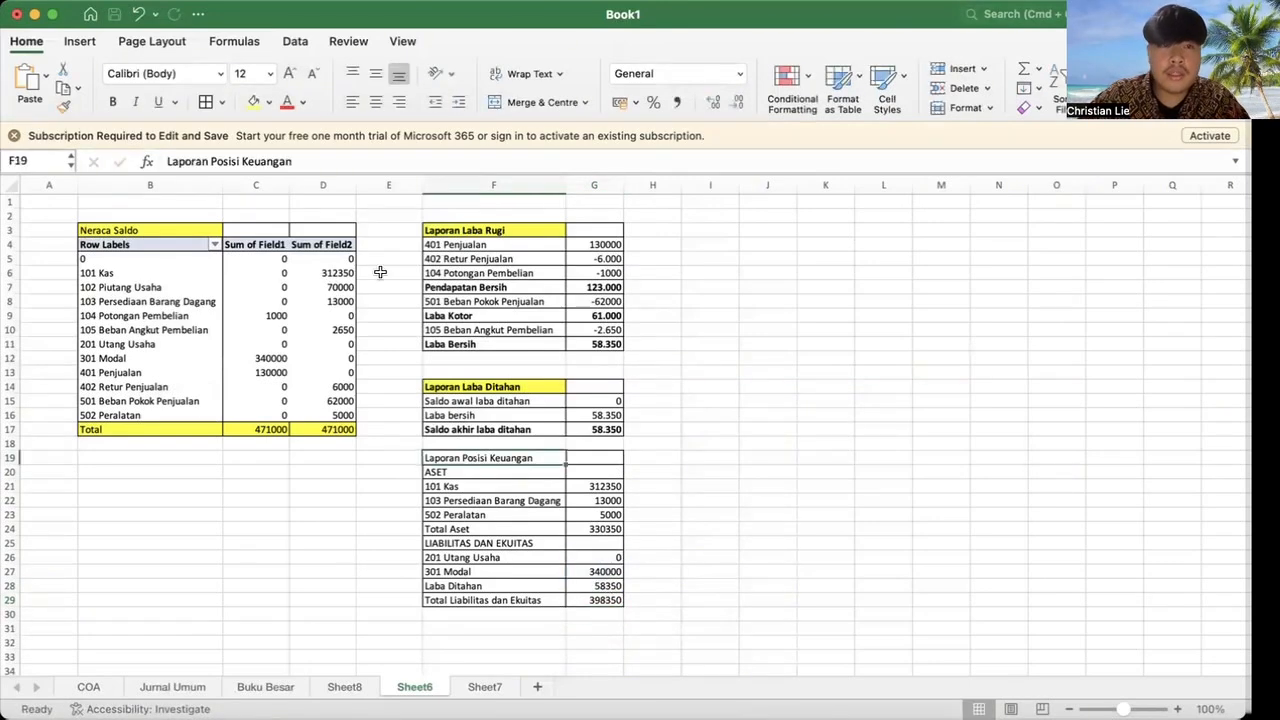
click(255, 100)
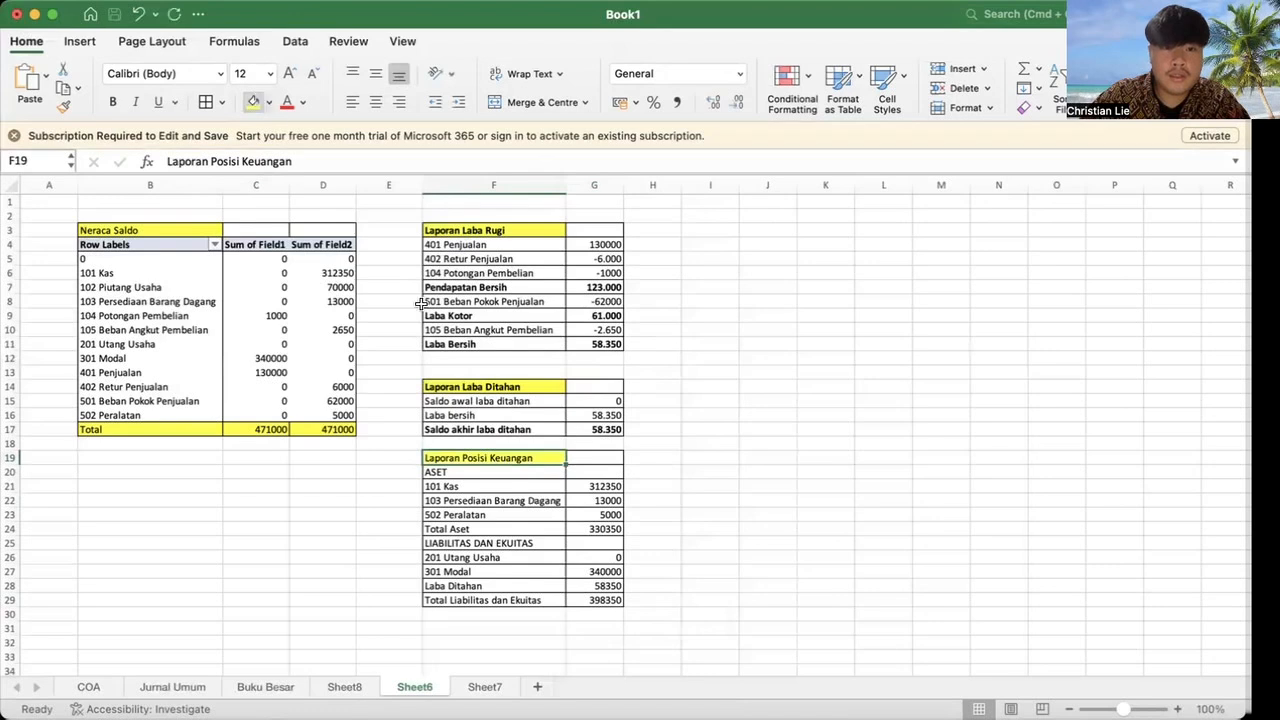
click(469, 471)
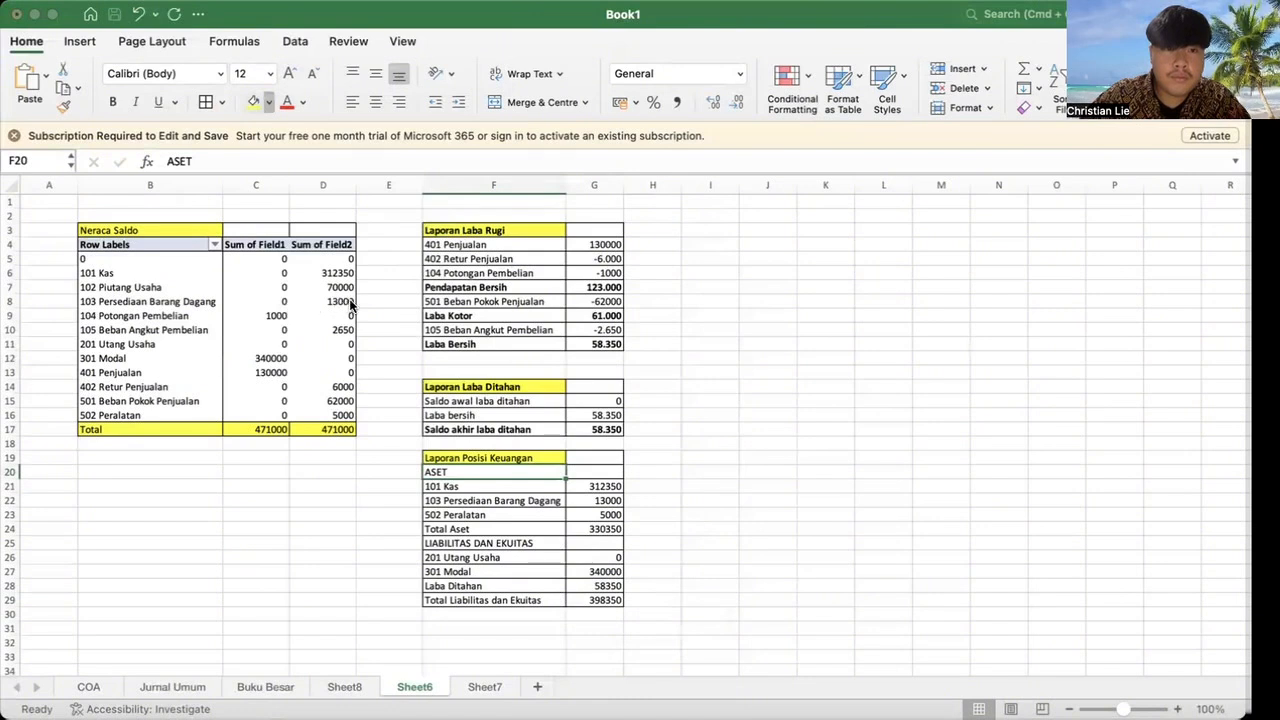
click(455, 545)
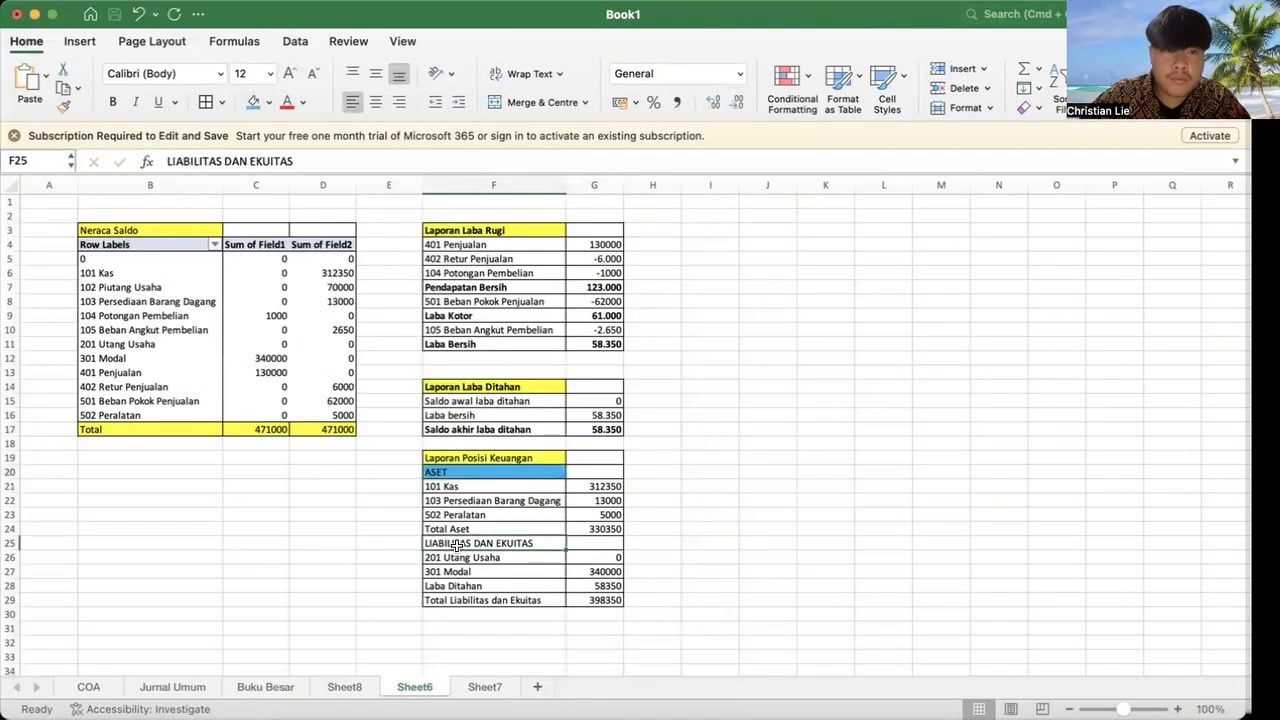
click(253, 102)
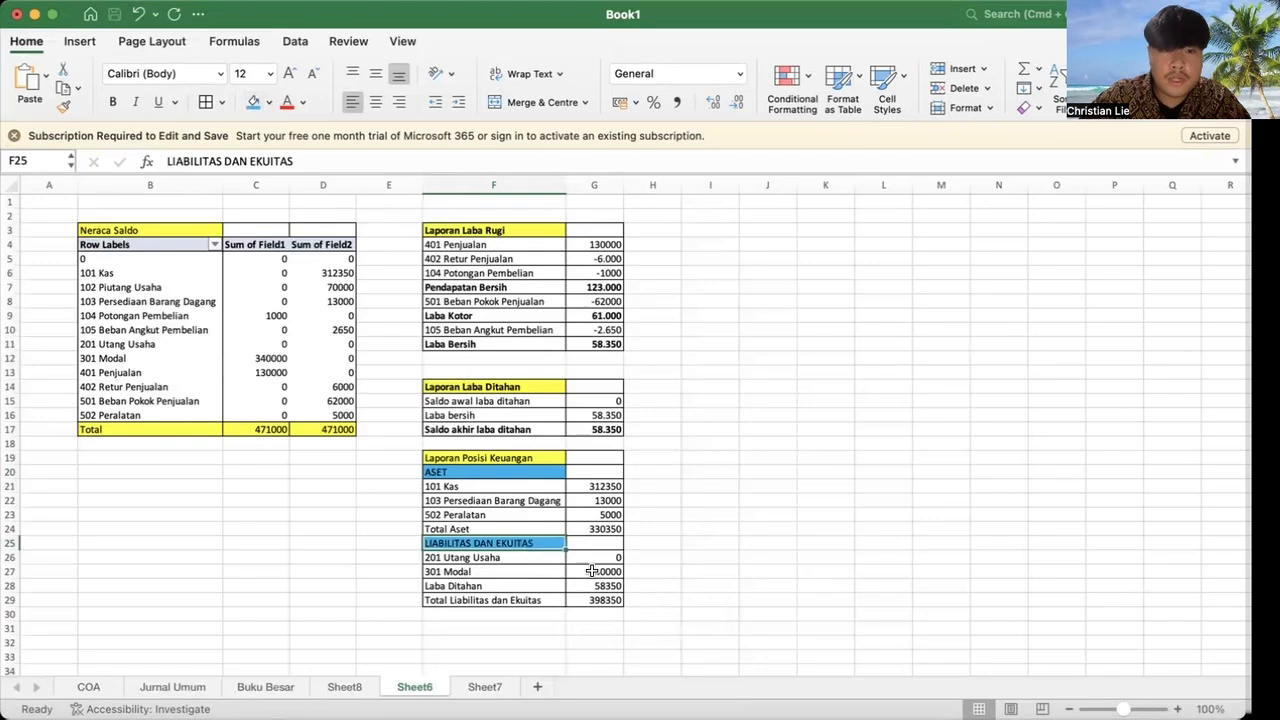
Step: Bold the Total Liabilitas dan Ekuitas row, F29:G29, and the LIABILITAS DAN EKUITAS heading in F25
drag(508, 607, 598, 600)
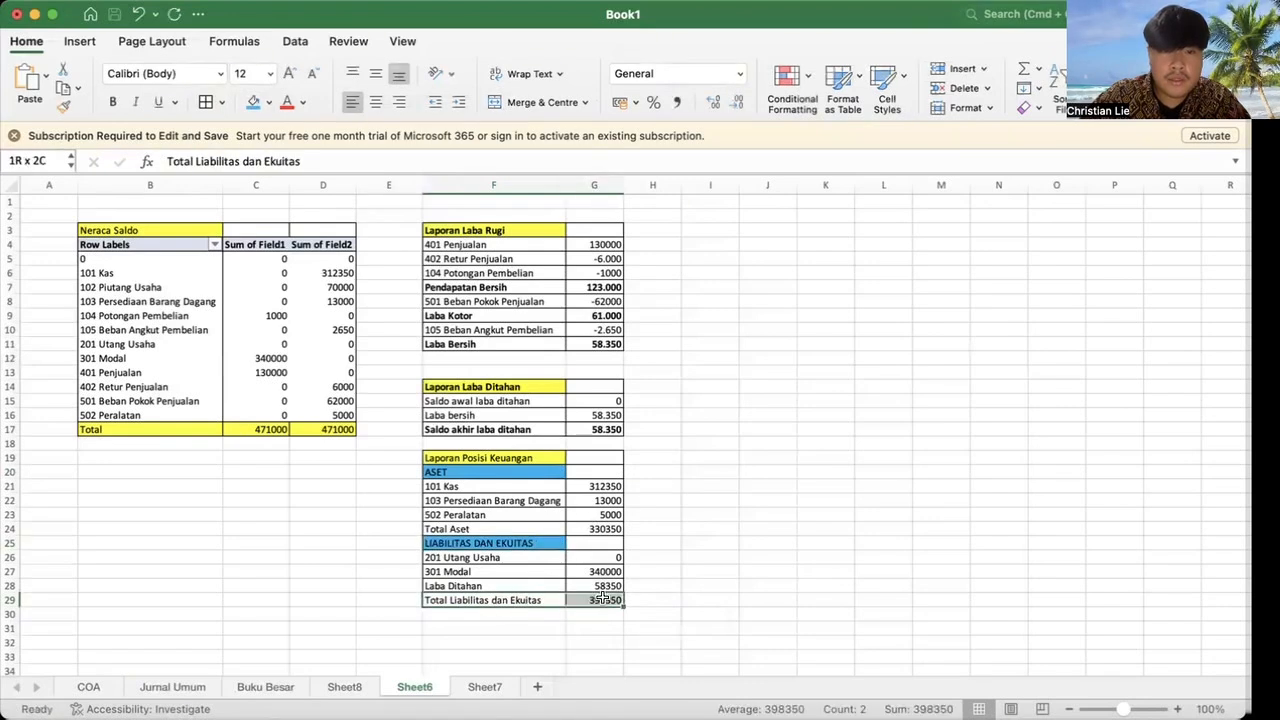
click(113, 102)
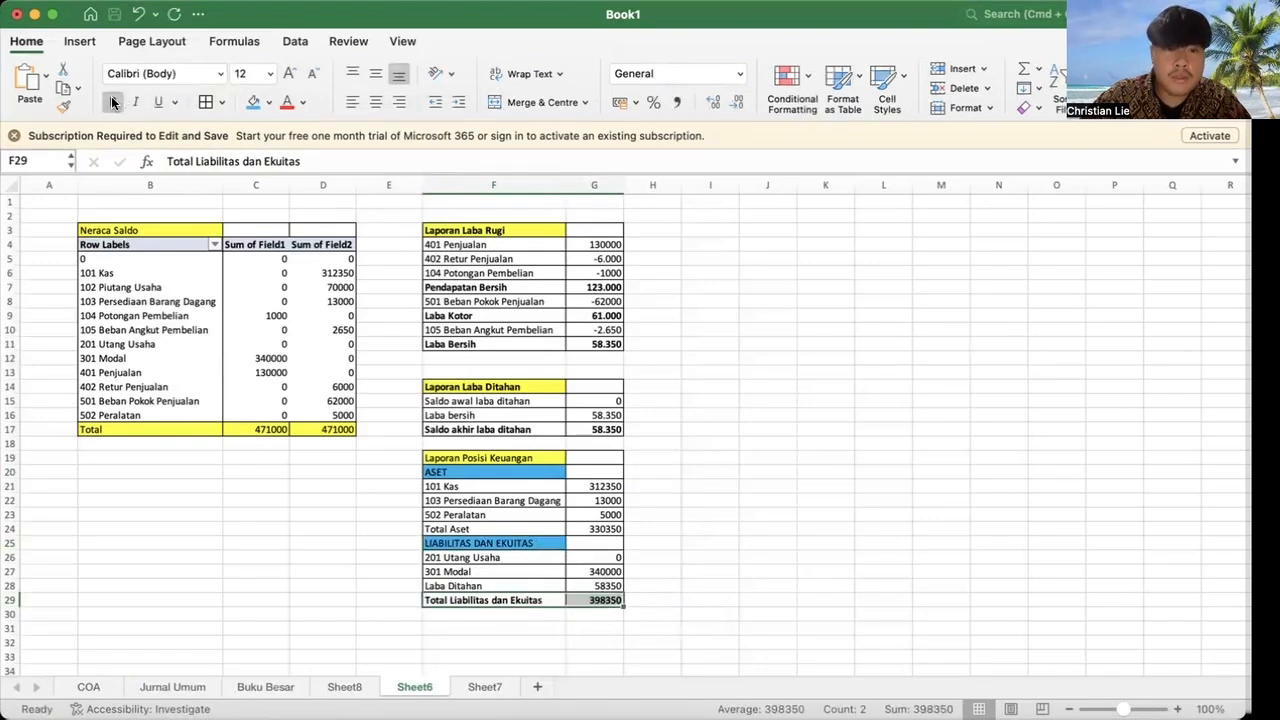
click(453, 546)
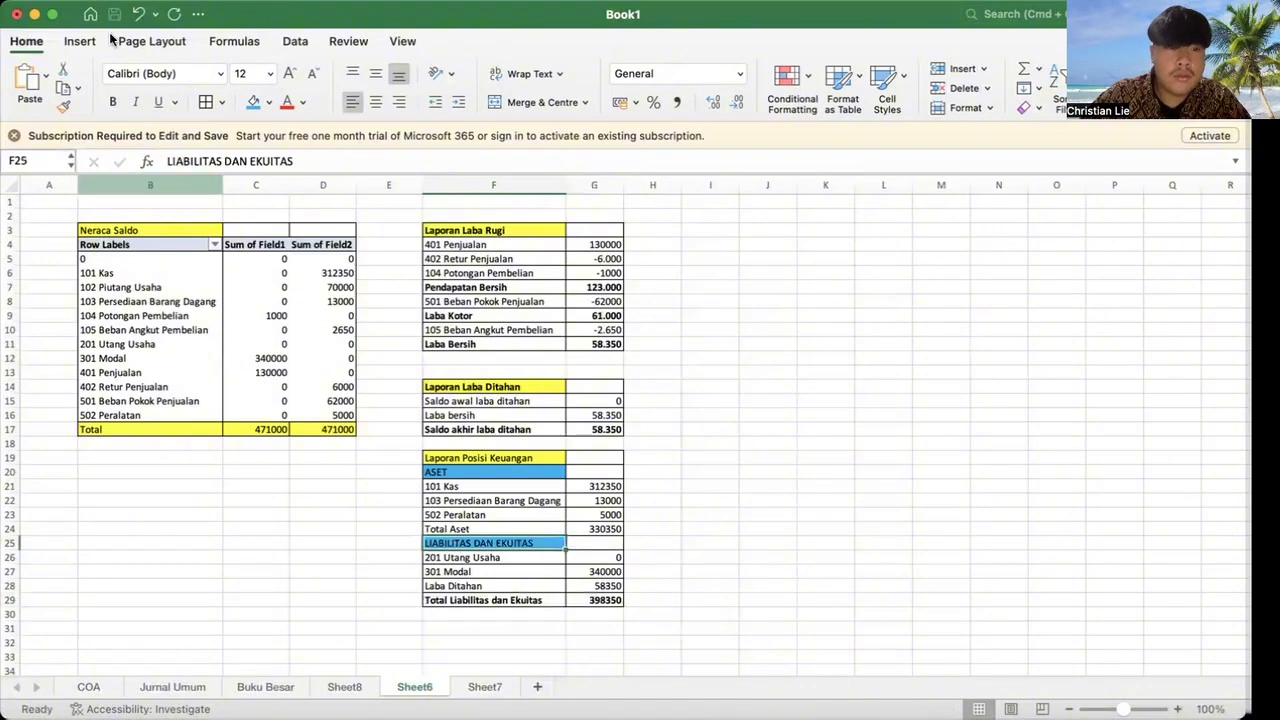
click(111, 104)
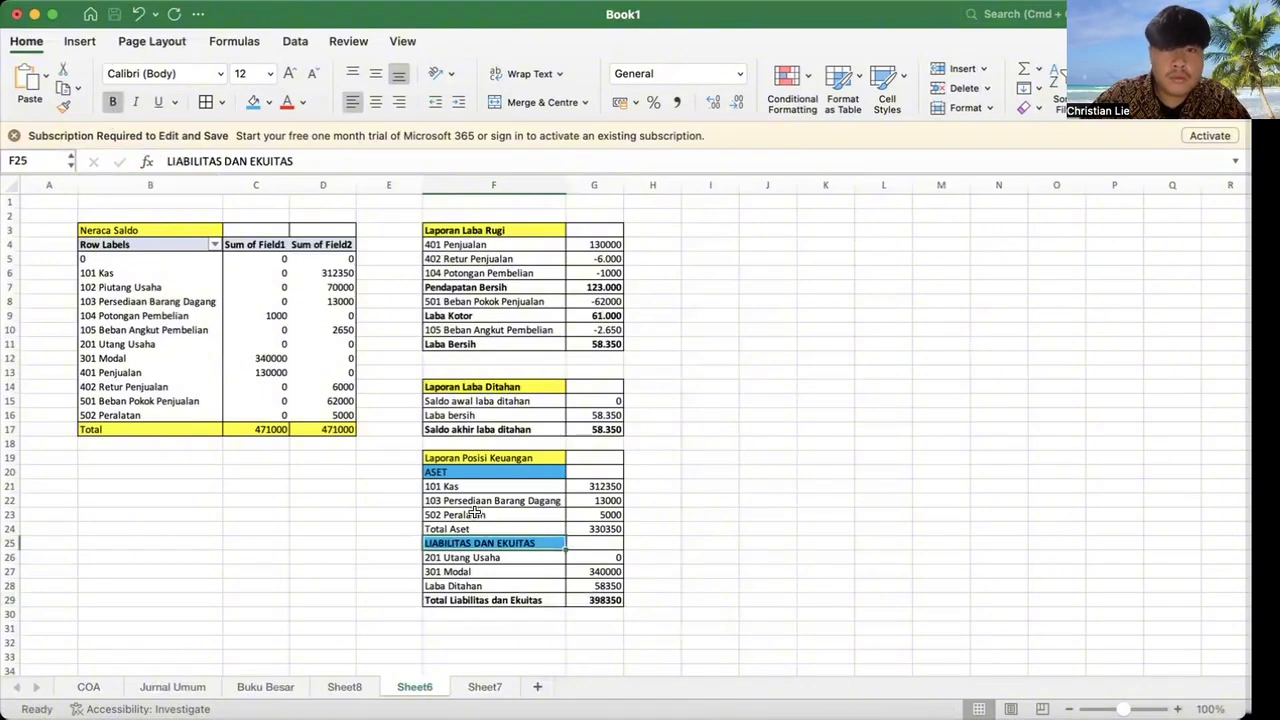
Step: Bold the Laporan Posisi Keuangan title, the ASET heading and the Total Aset row with its amount
click(449, 477)
drag(440, 458, 463, 471)
click(112, 102)
drag(490, 529, 576, 528)
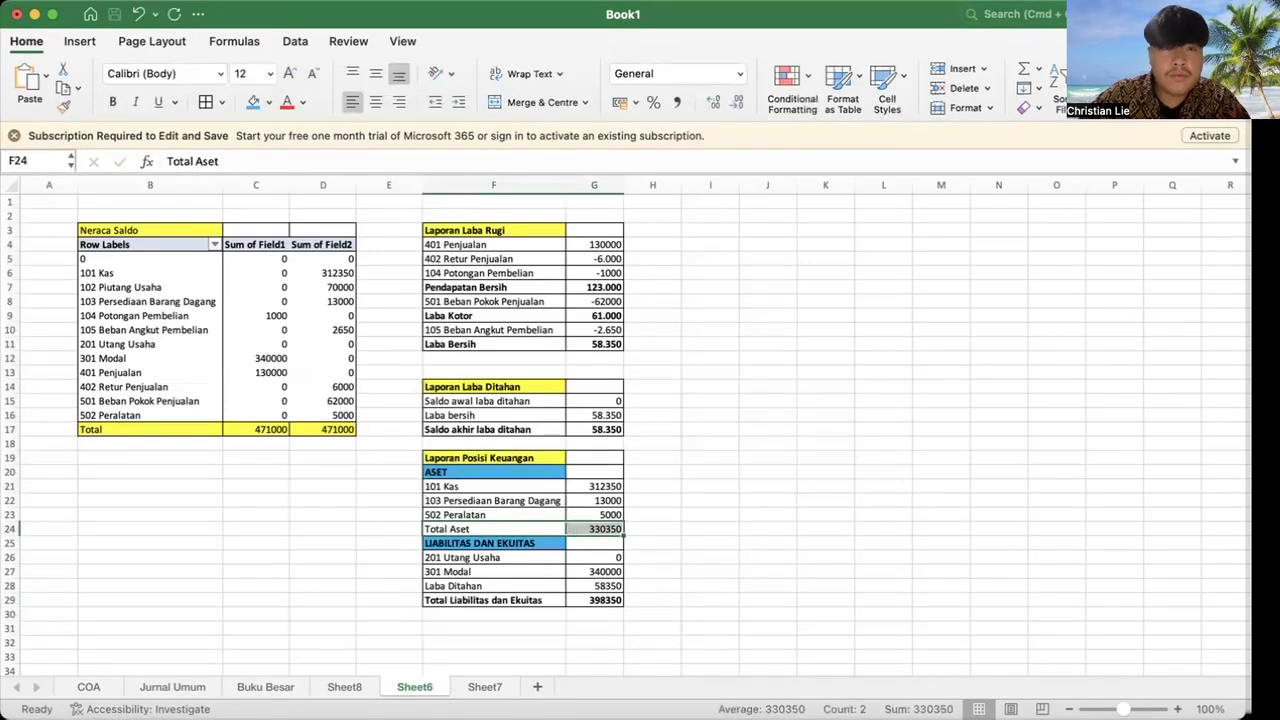
click(112, 102)
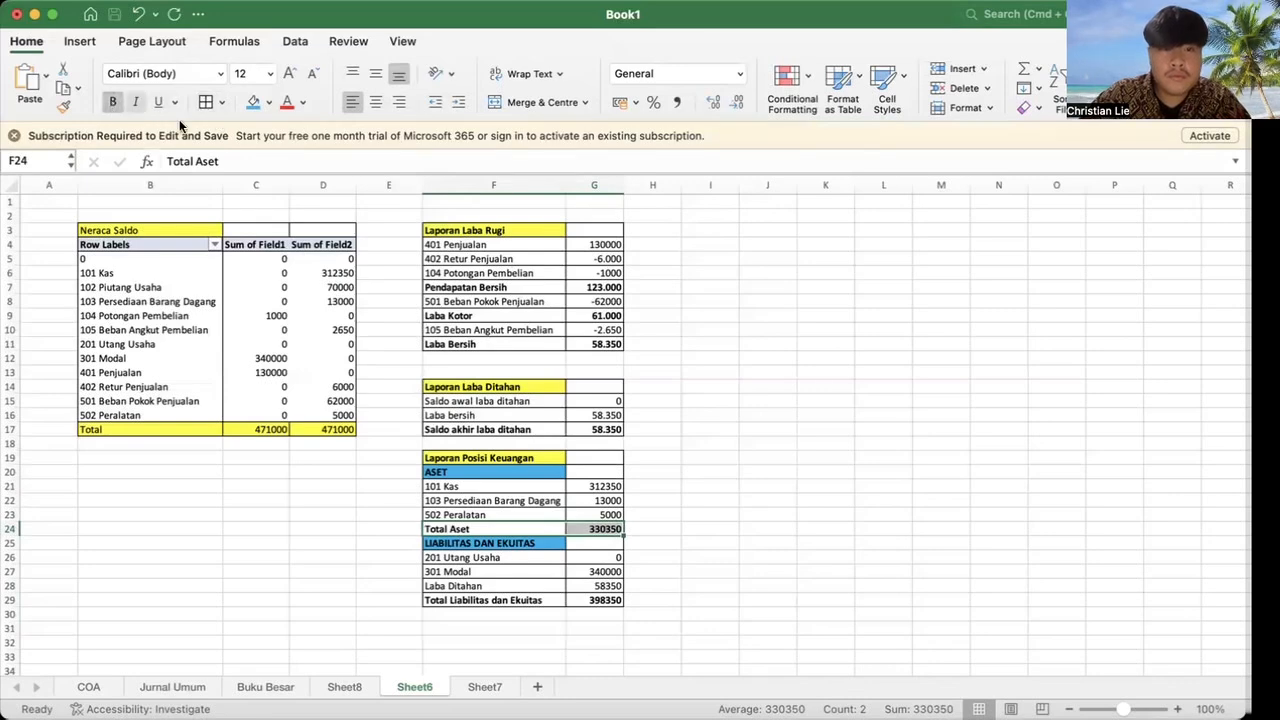
click(816, 509)
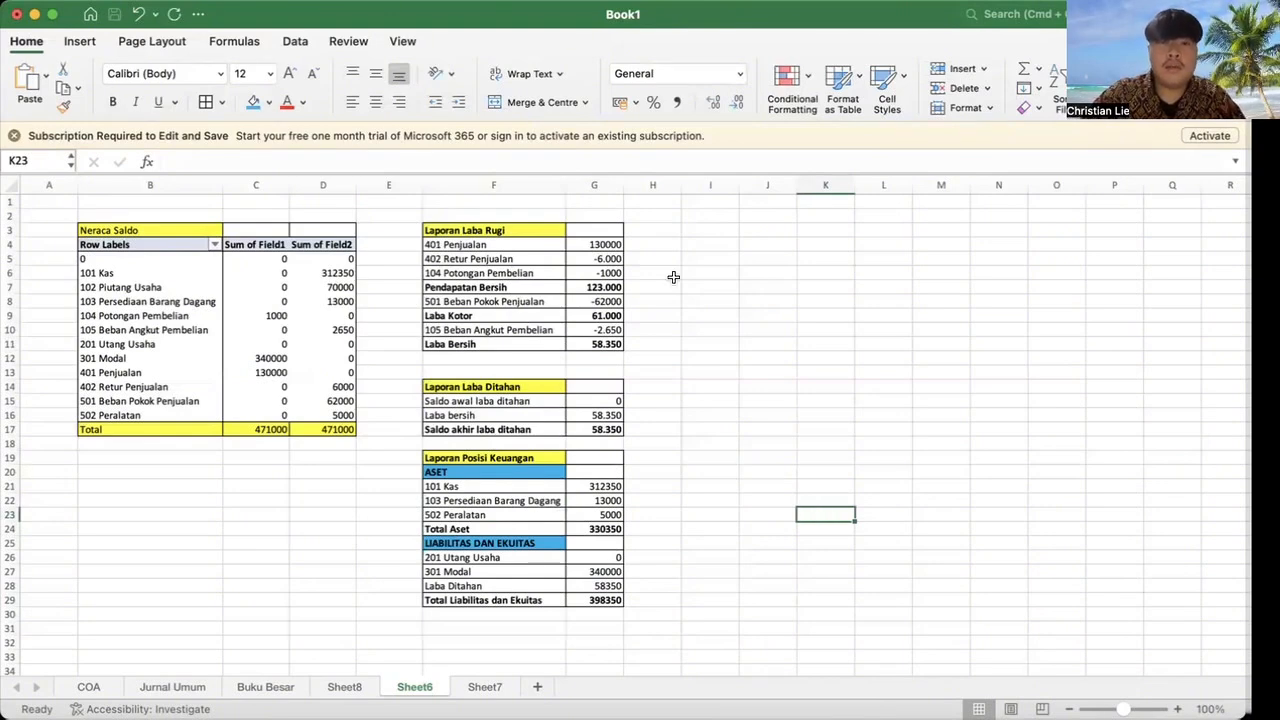
Step: Enter the title Laporan Arus Kas in I3 and widen column I to fit it
click(686, 231)
text(L)
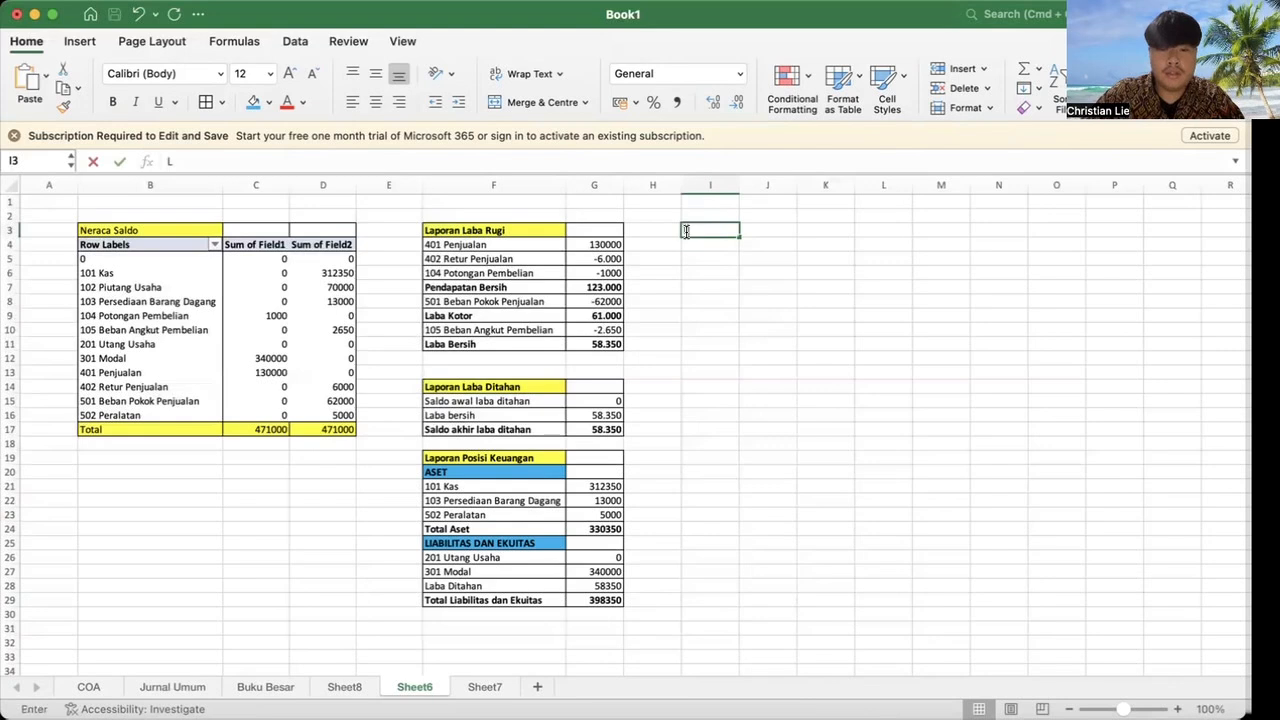
text(aporan Arus Kas)
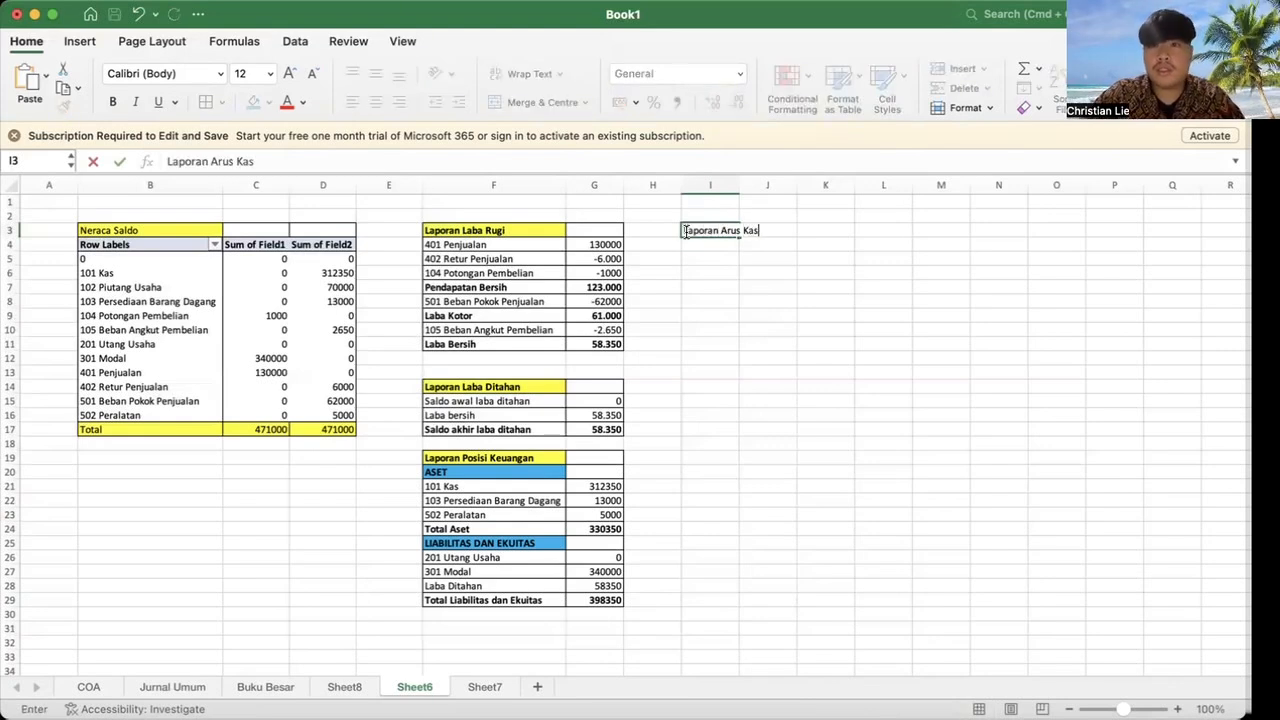
click(755, 191)
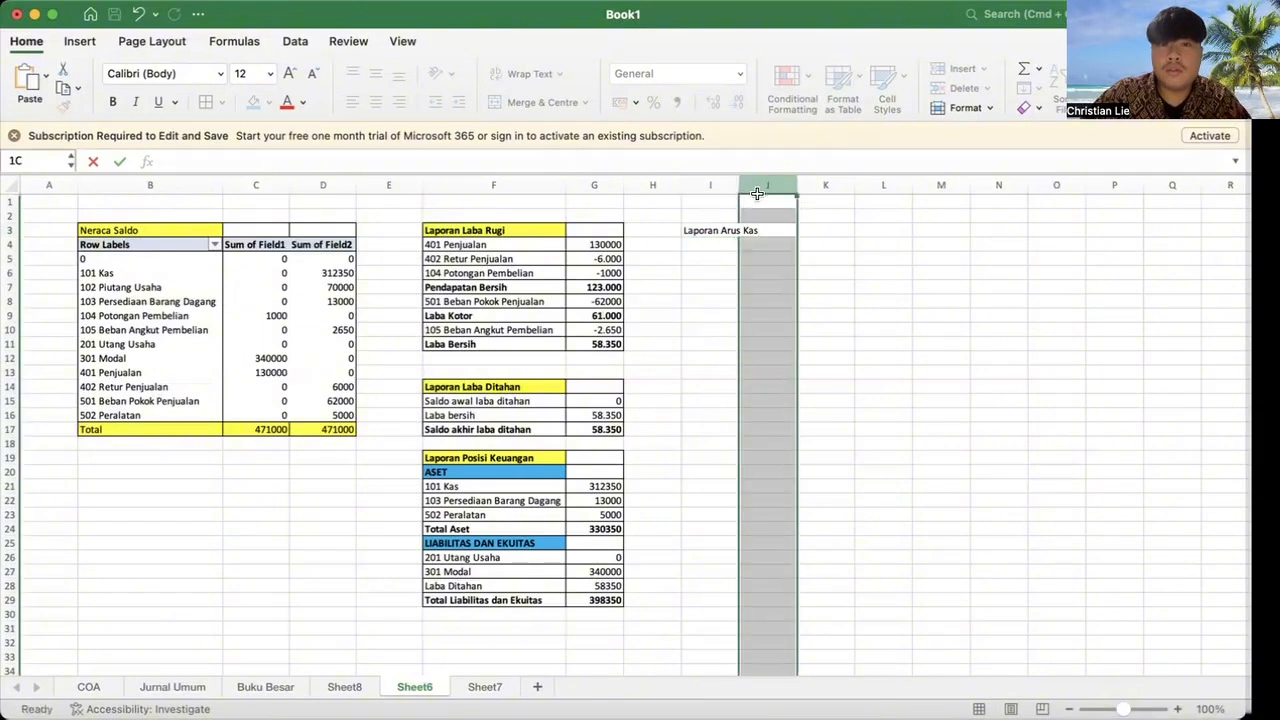
drag(739, 187, 762, 188)
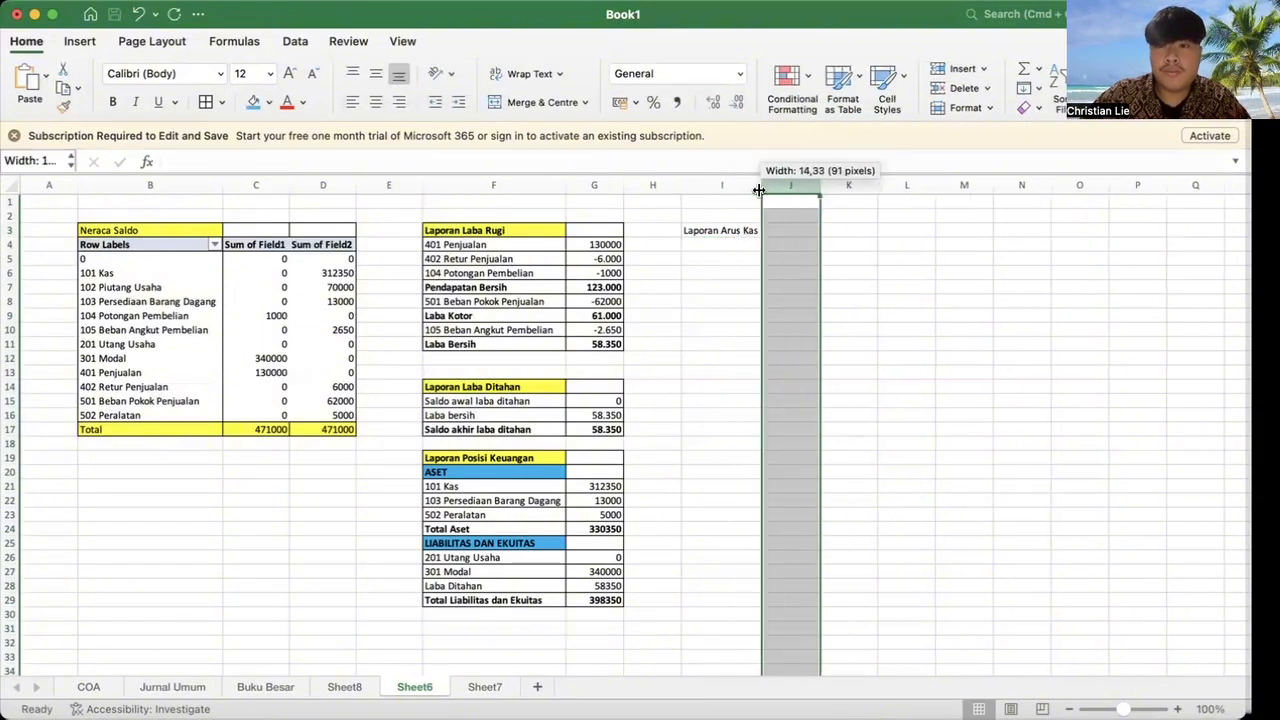
Step: Enter the heading Arus kas dari aktivitas operasi in I4 and widen column I to fit it
click(694, 244)
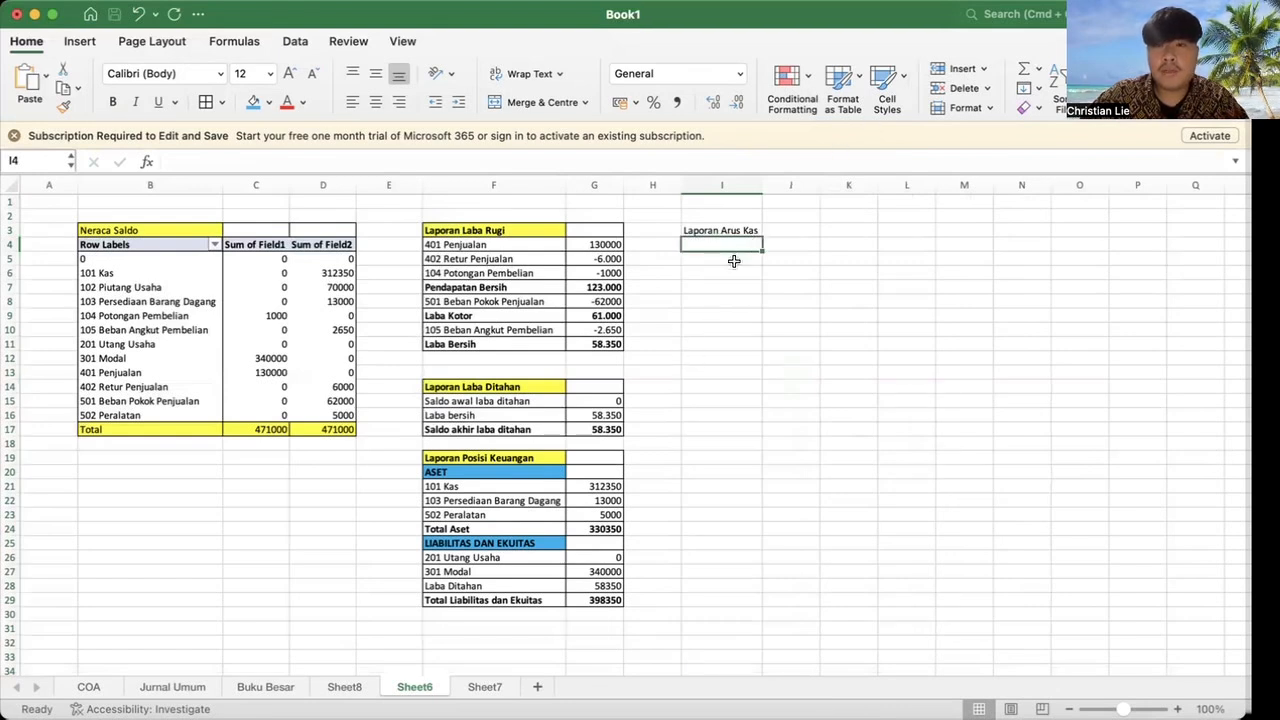
text(A)
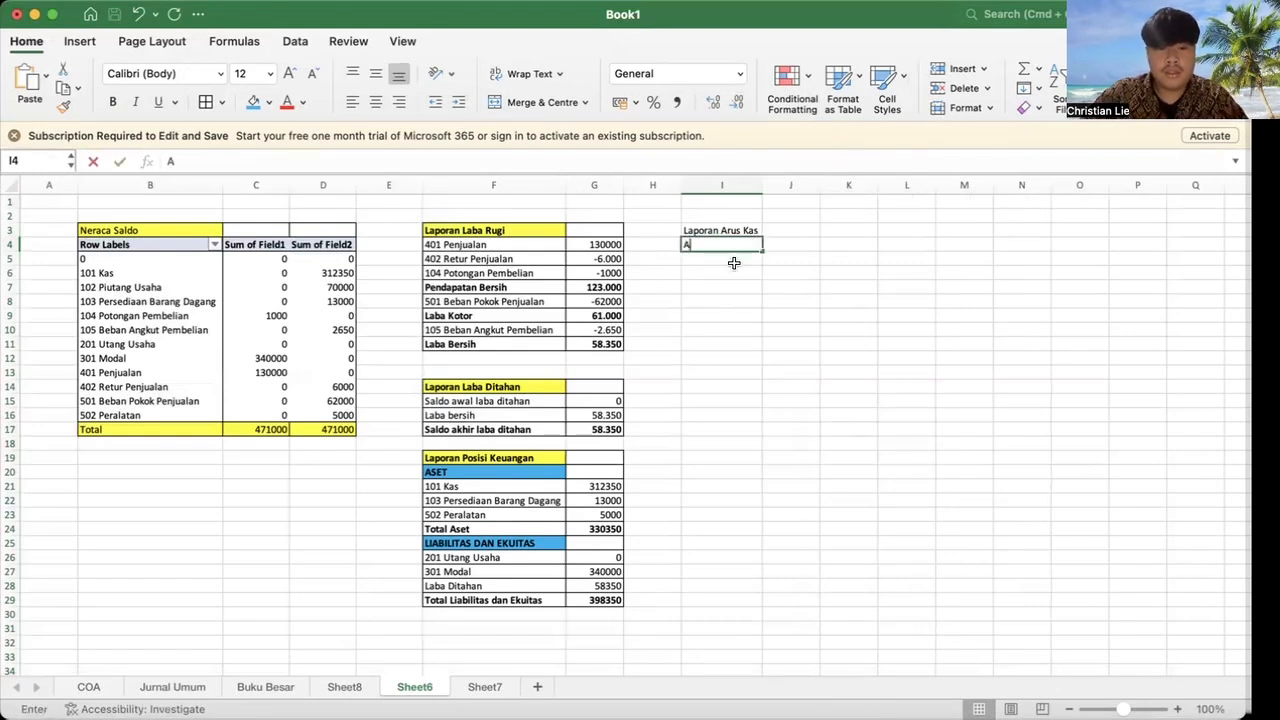
text(rus kas dari akti)
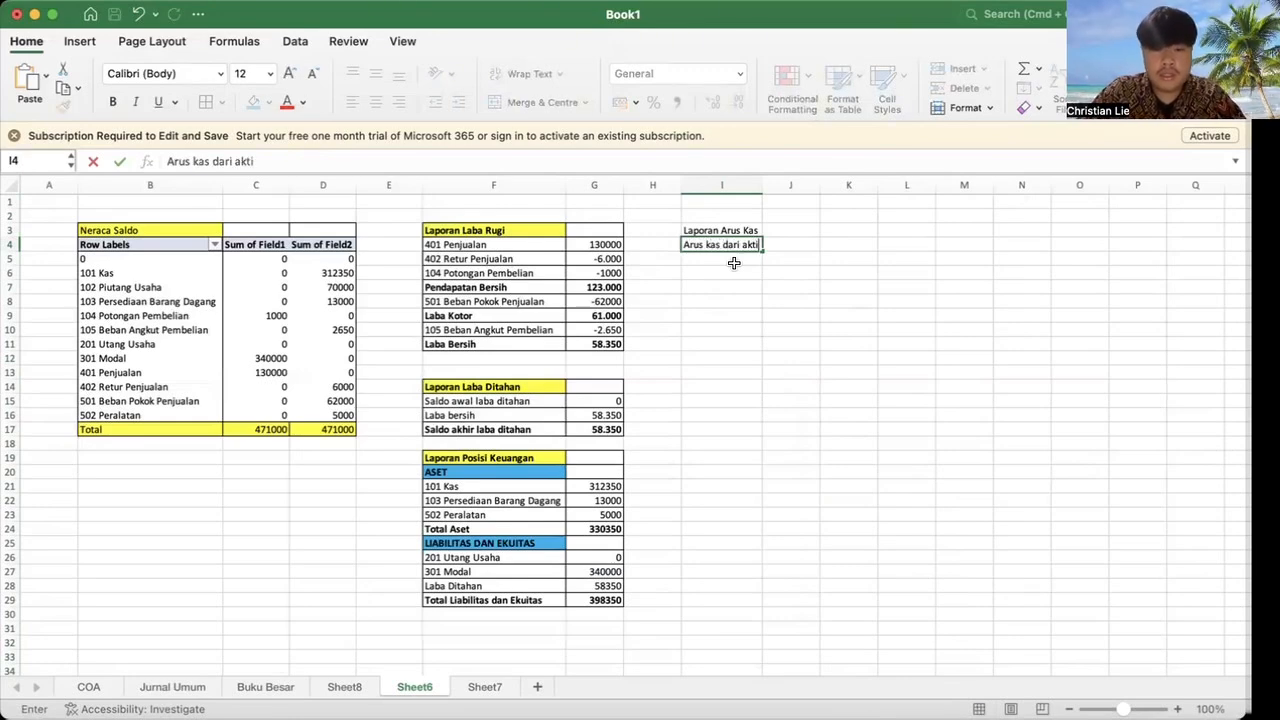
text(vitas operasiu)
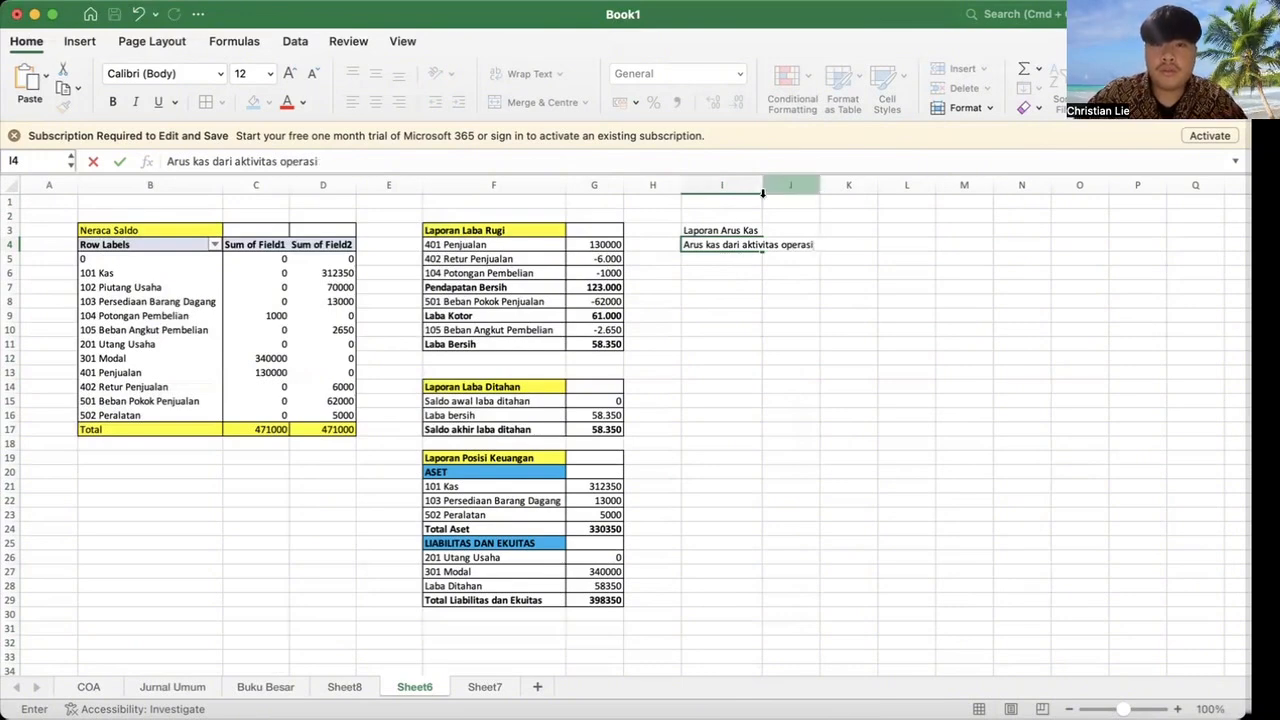
click(766, 190)
drag(762, 192, 820, 195)
Step: Enter the labels Penerimaan piutang in I5 and Pembayaran utang in I6
click(739, 256)
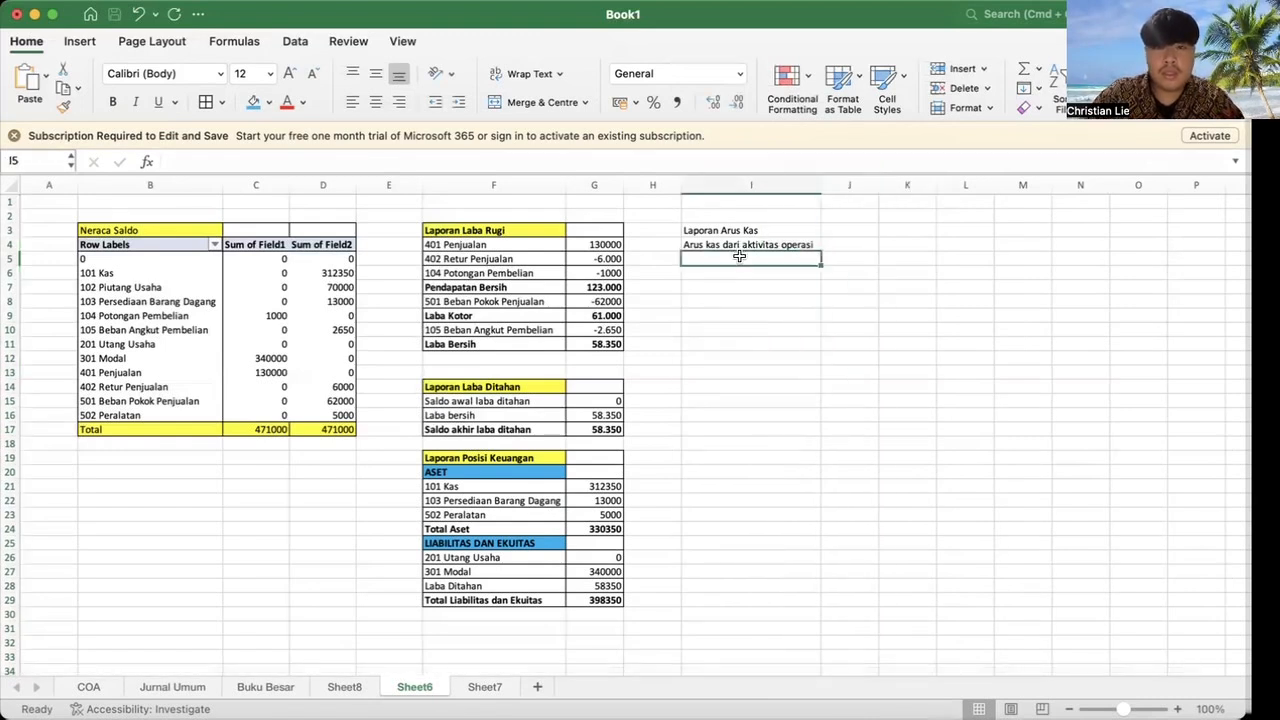
text(P\)
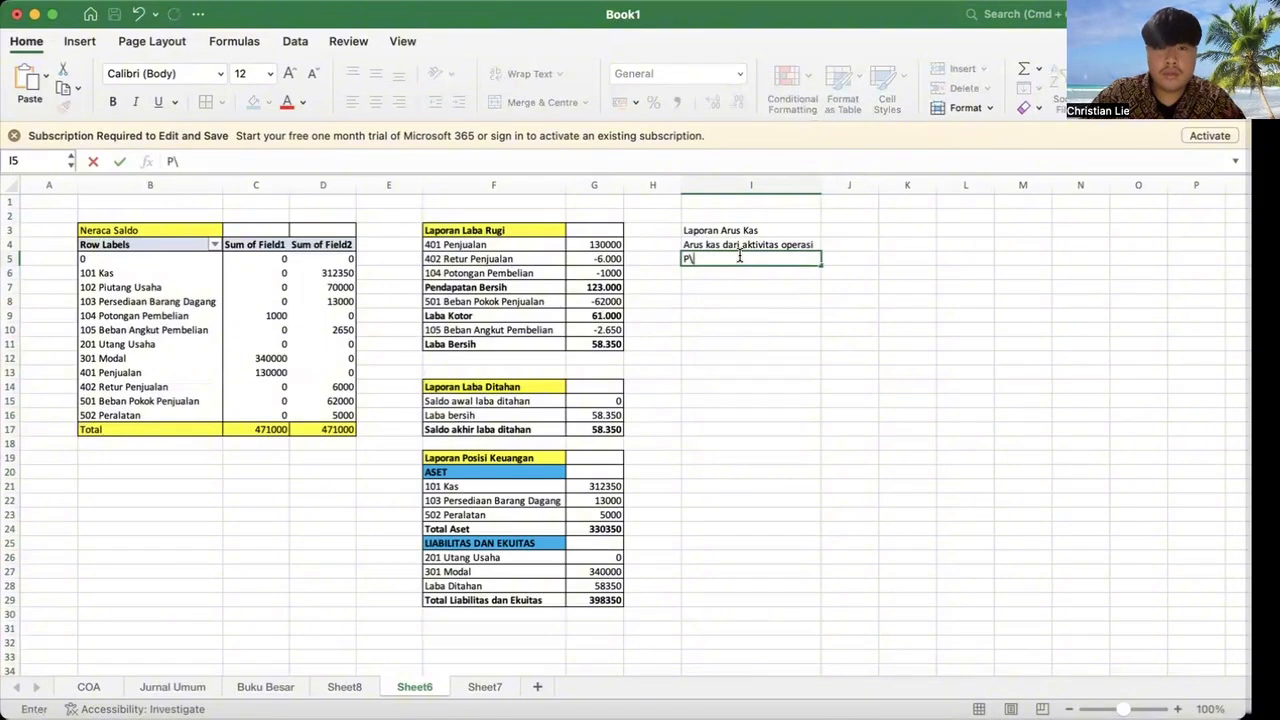
text(enem)
text(imaan)
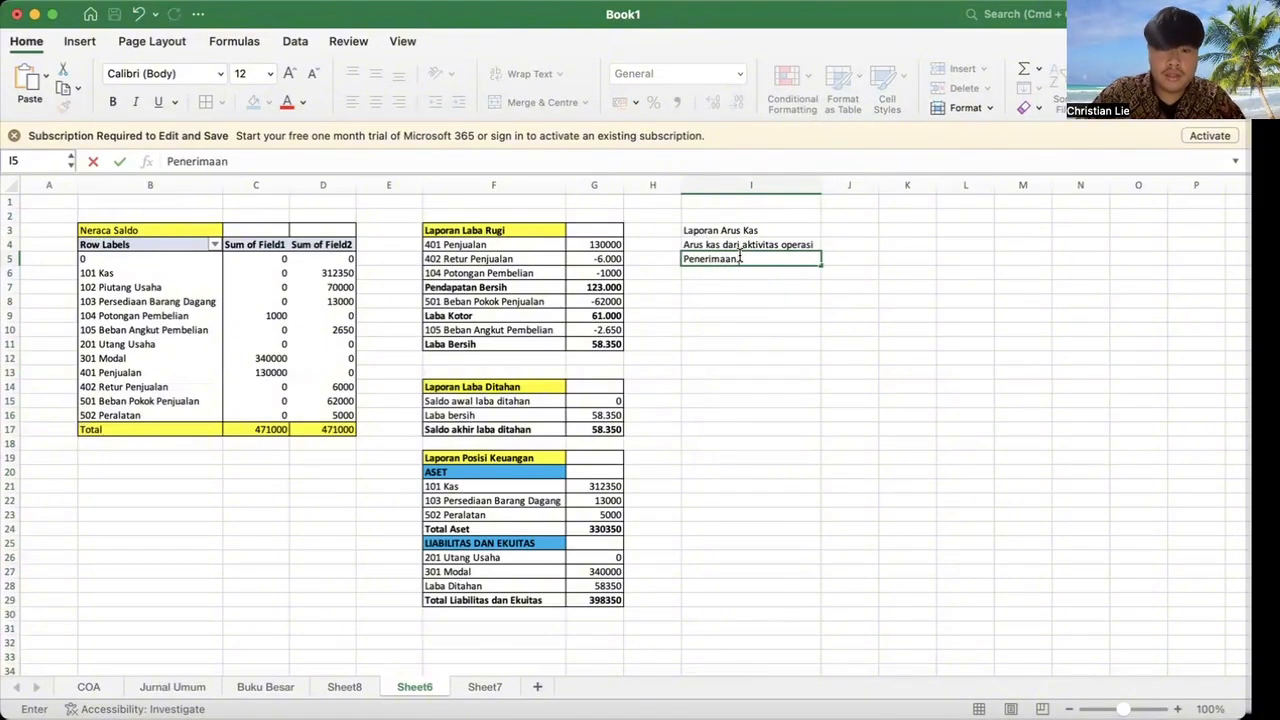
text(utangl)
key(BackSpace)
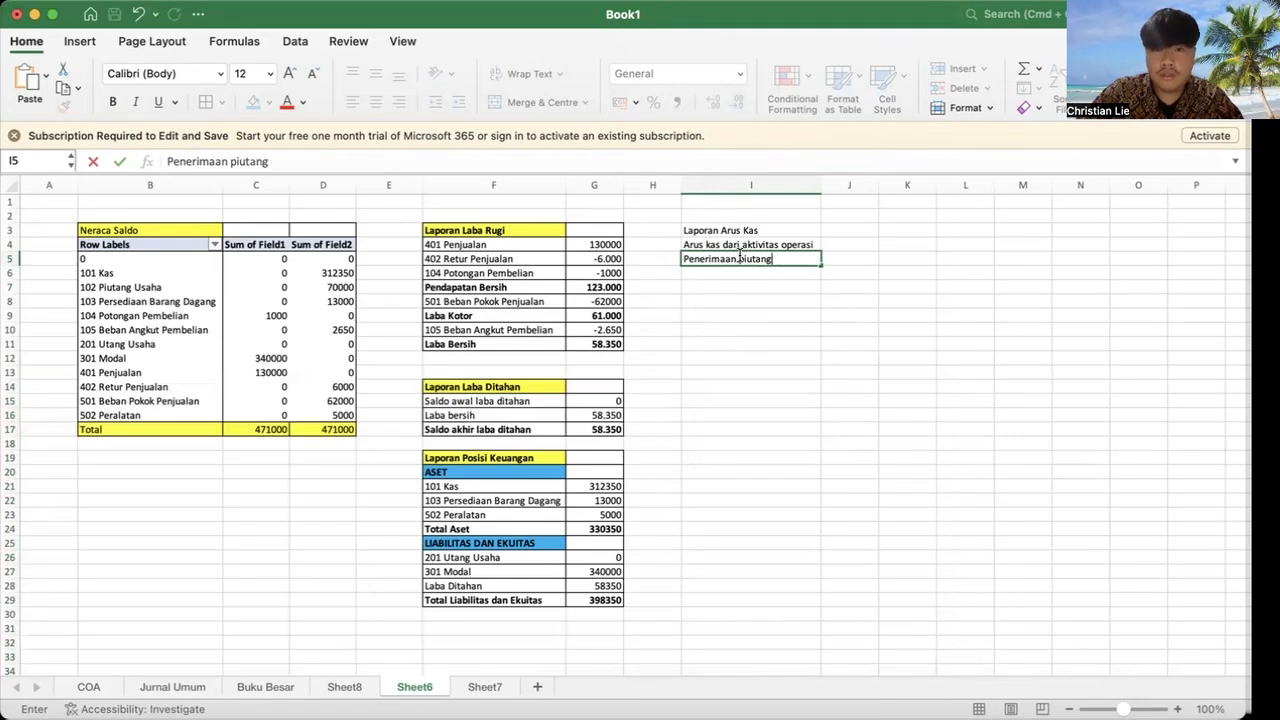
key(Return)
text(Pemba)
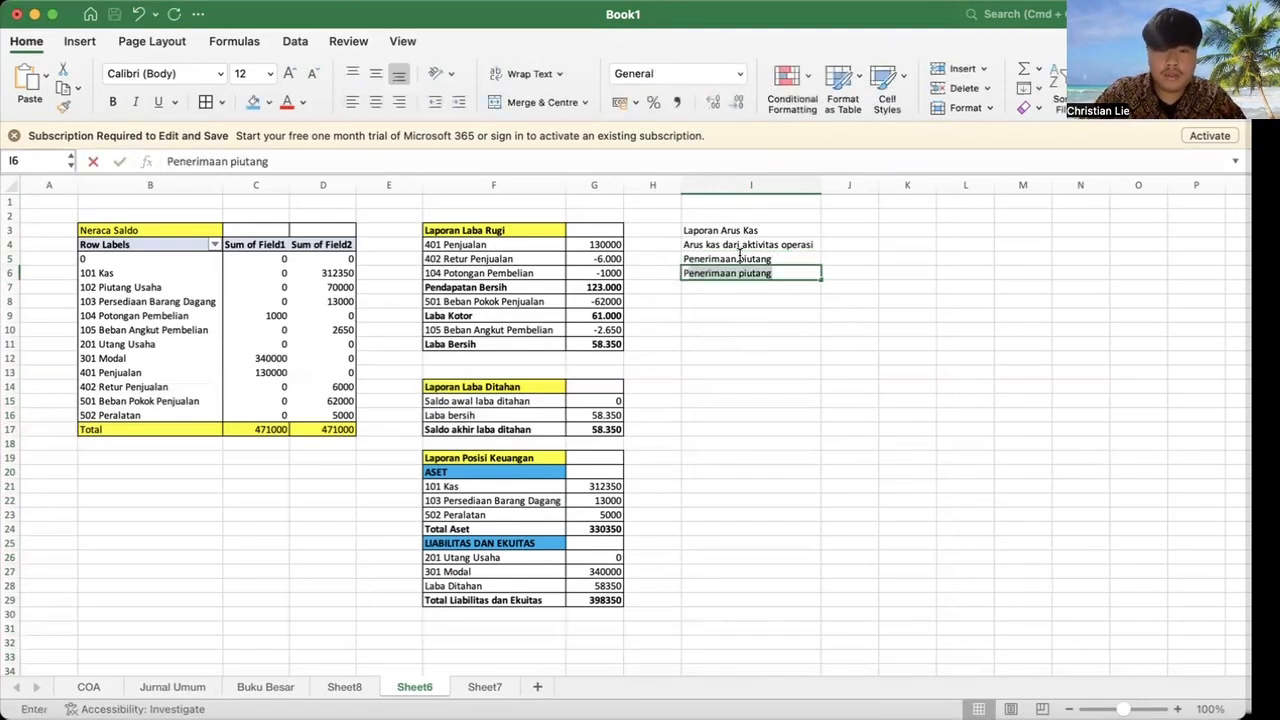
text(yaran )
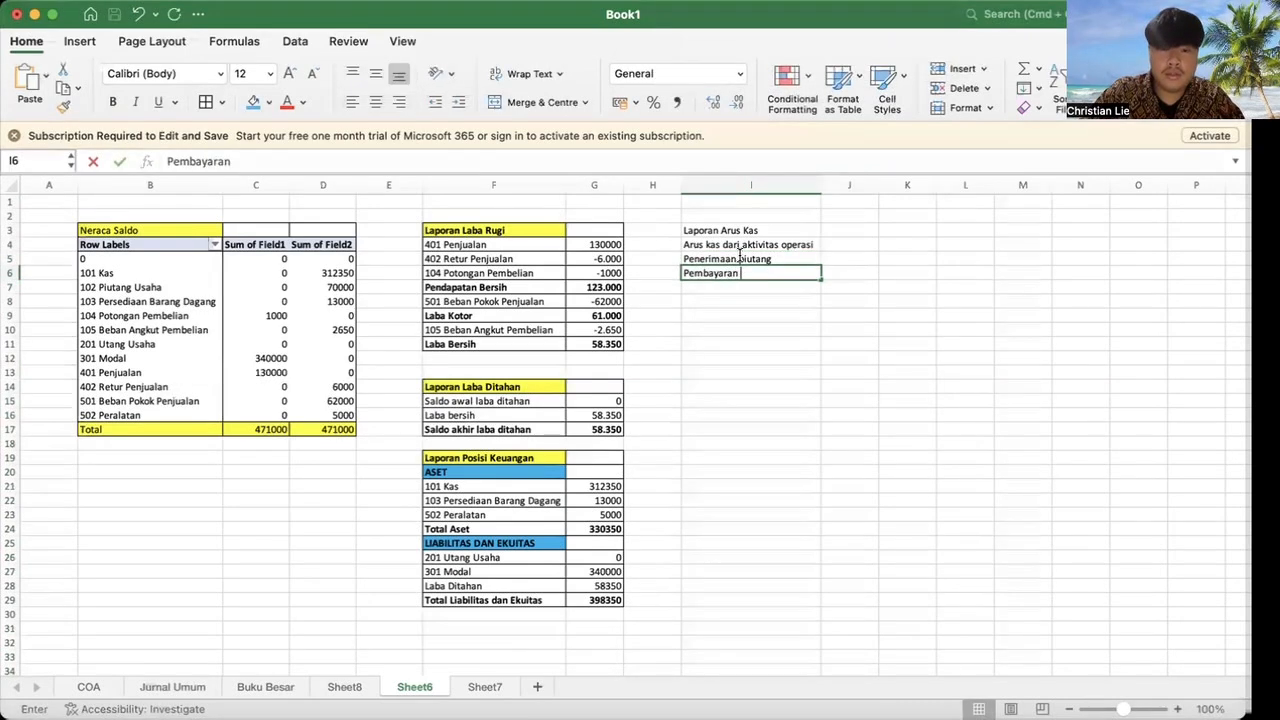
text(utang)
key(Return)
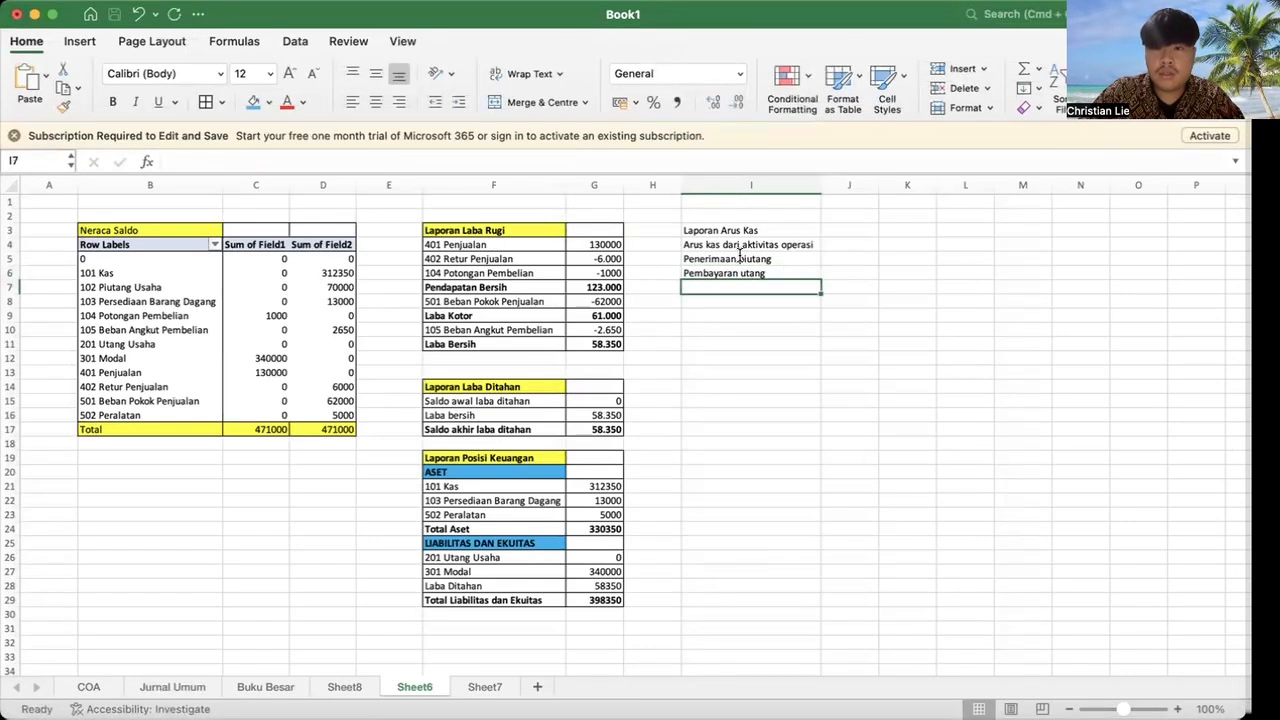
Step: Enter the labels Beban operasional in I7 and Arus kas bersih operasi in I8
text(Beban )
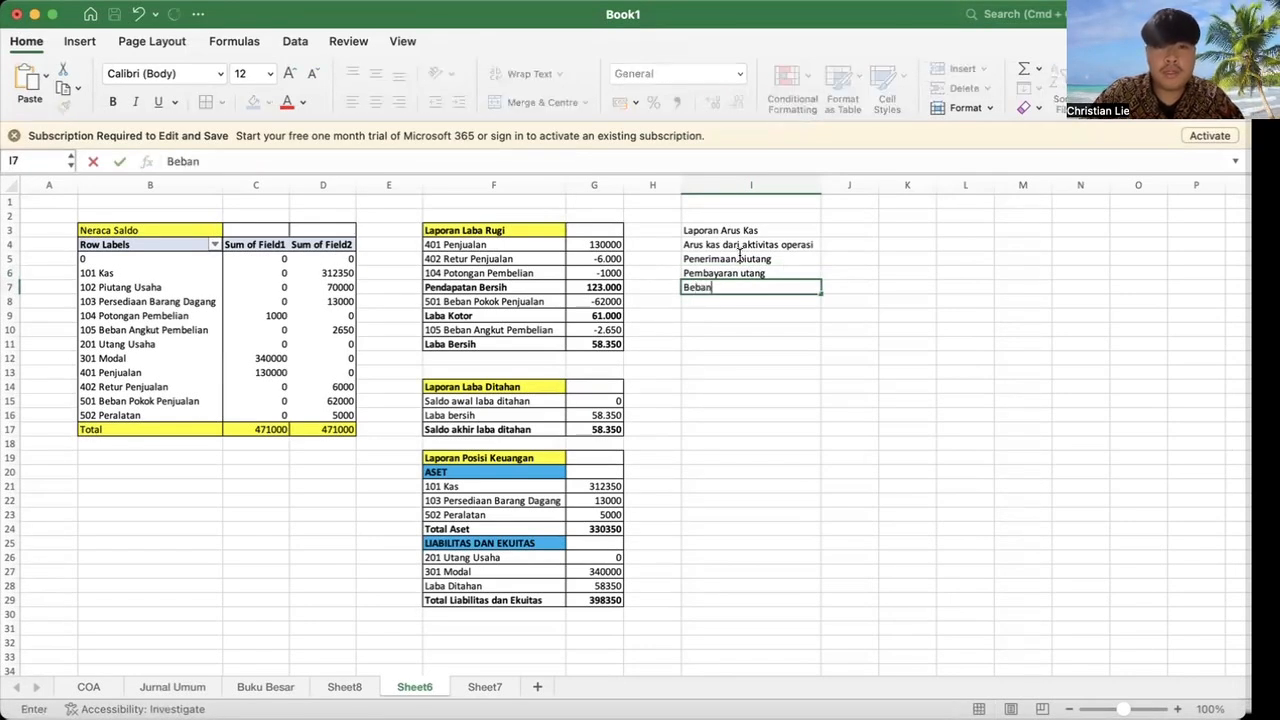
text(AS)
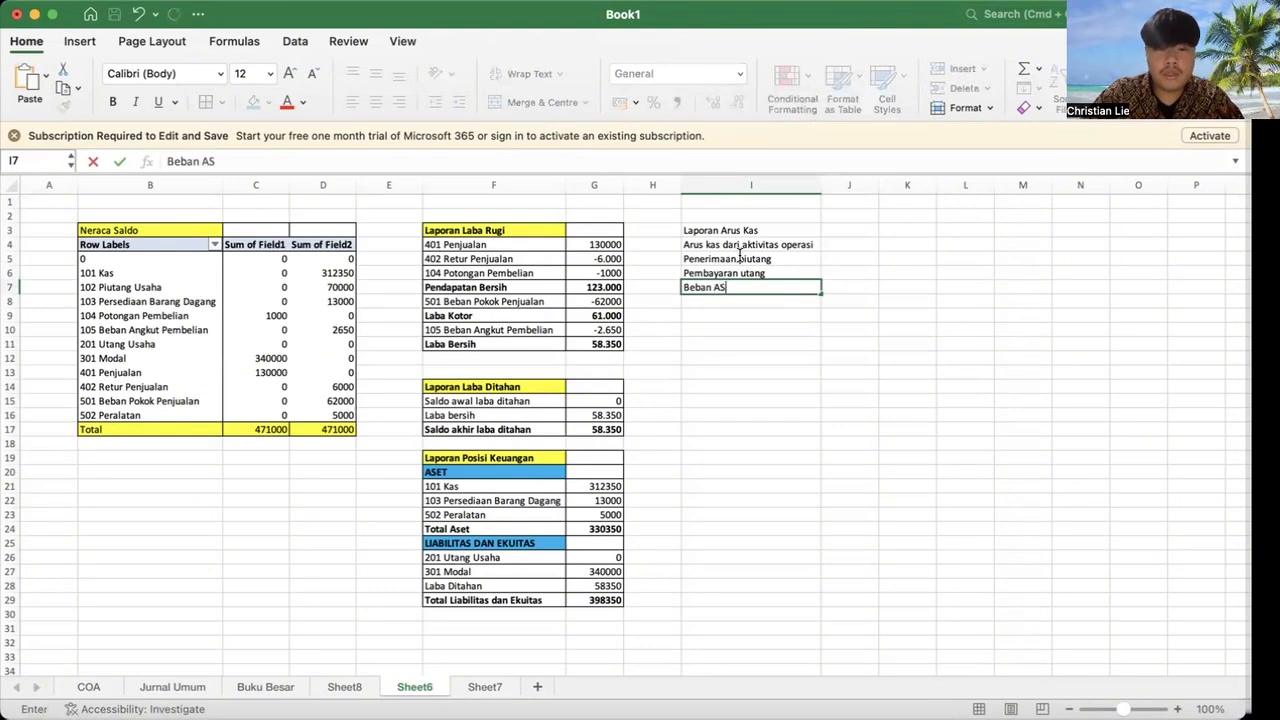
key(BackSpace)
key(BackSpace)
text(op)
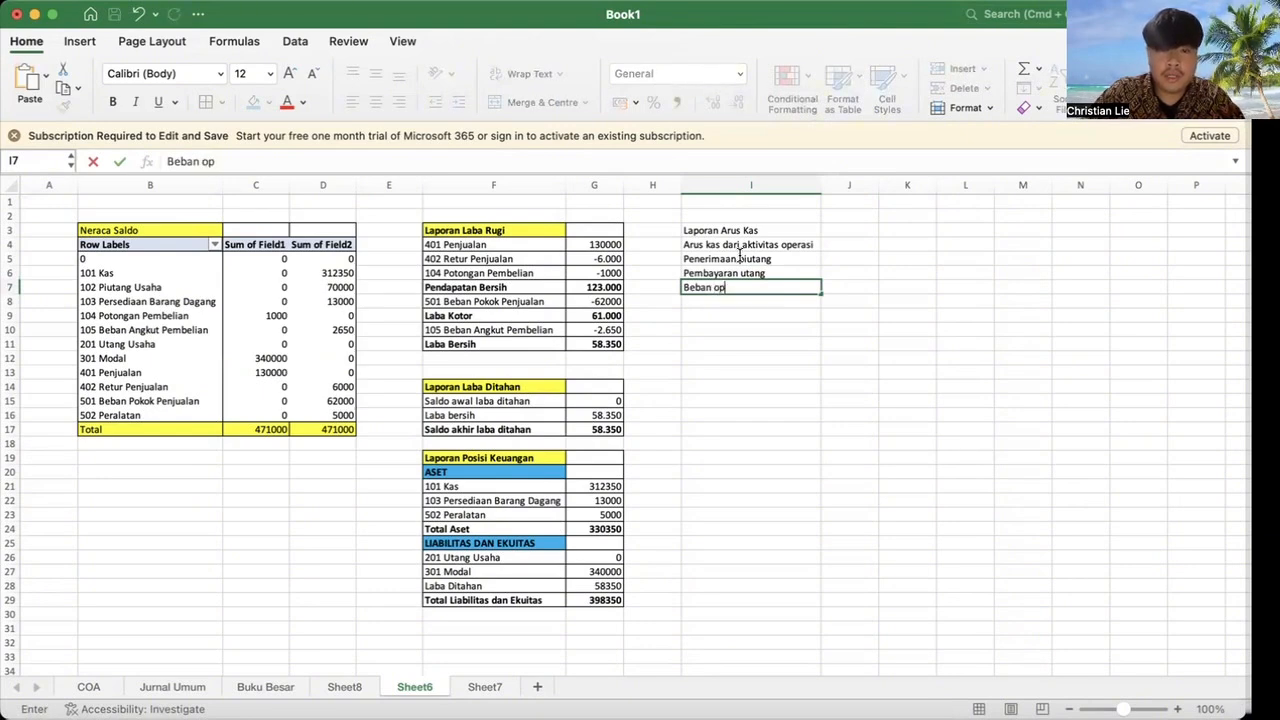
text(erasional)
key(Return)
text(Arus kas bersih operasi)
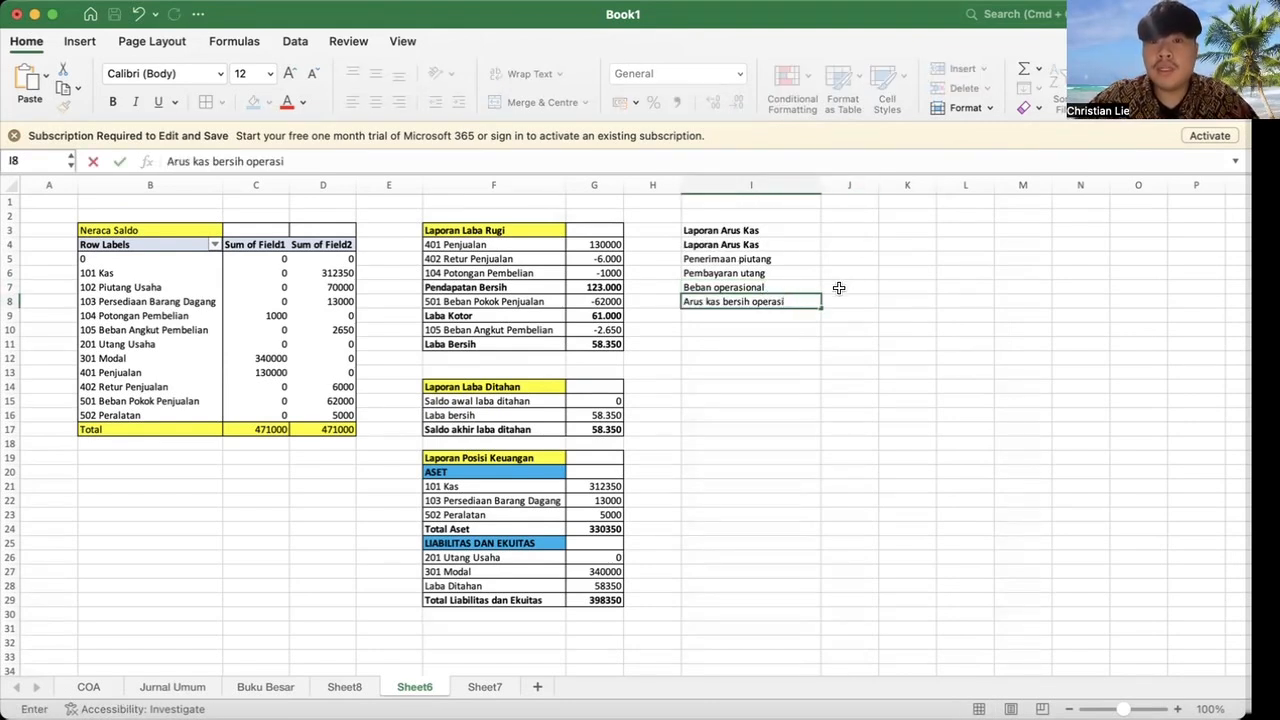
Step: Bold the Laporan Arus Kas title, the heading cell I4 and the Arus kas bersih operasi label in I8
click(113, 102)
click(935, 362)
click(750, 301)
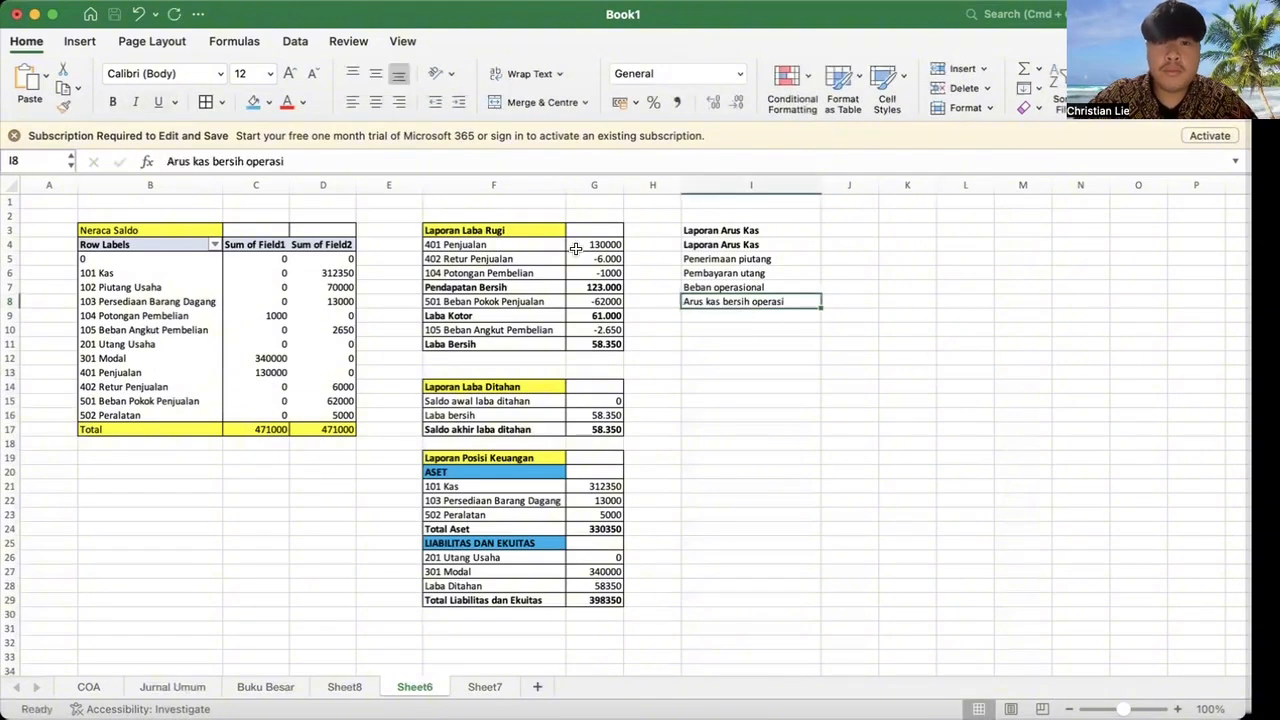
click(113, 104)
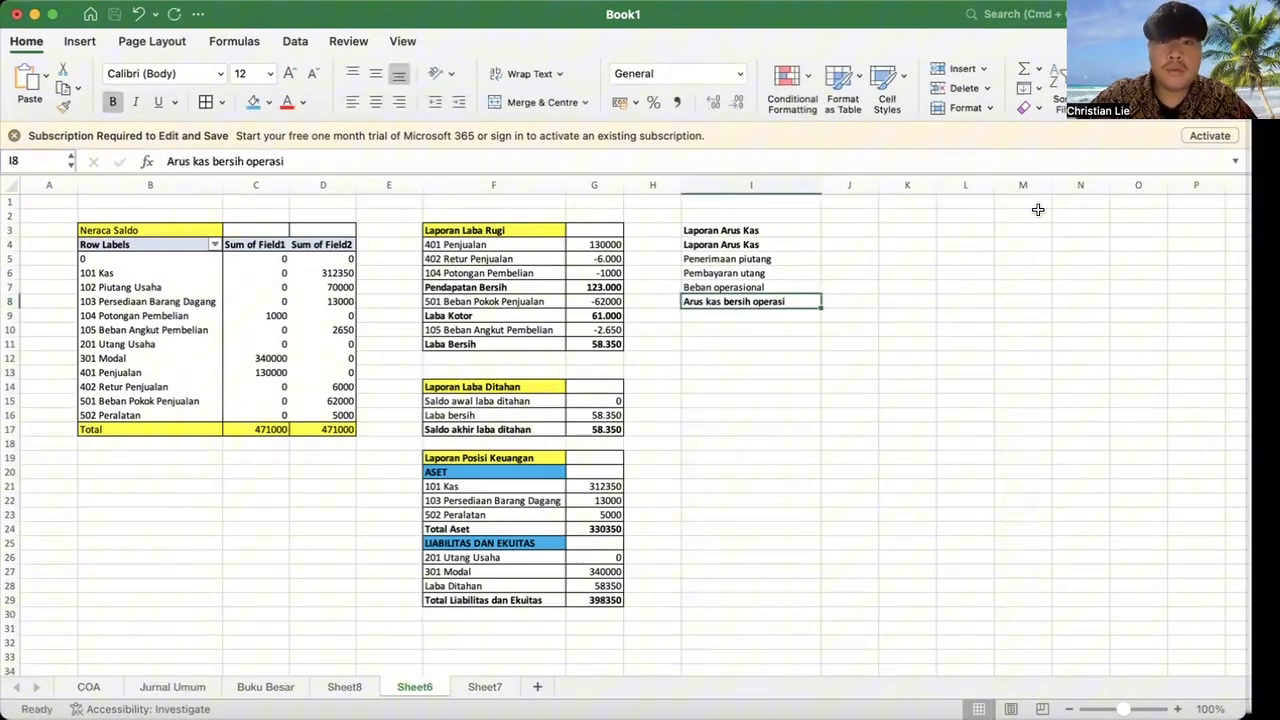
Step: Replace the duplicated title in I4 with Arus kas dari aktivitas operasi
click(838, 248)
click(784, 248)
text(Arus kas dari aktivitas operasi)
click(830, 284)
Step: Enter the operating cash flow amounts 54.000, 74.000 and 2.650 in J5:J7
click(817, 260)
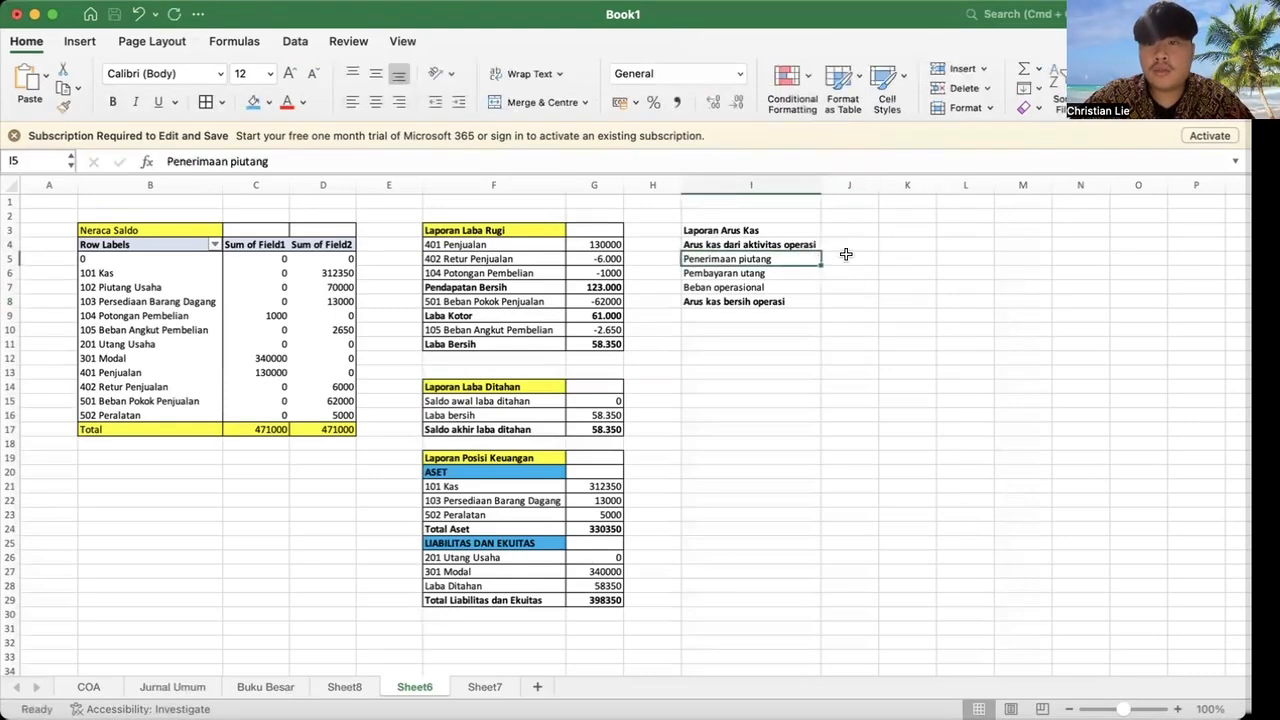
click(844, 257)
text(54.000)
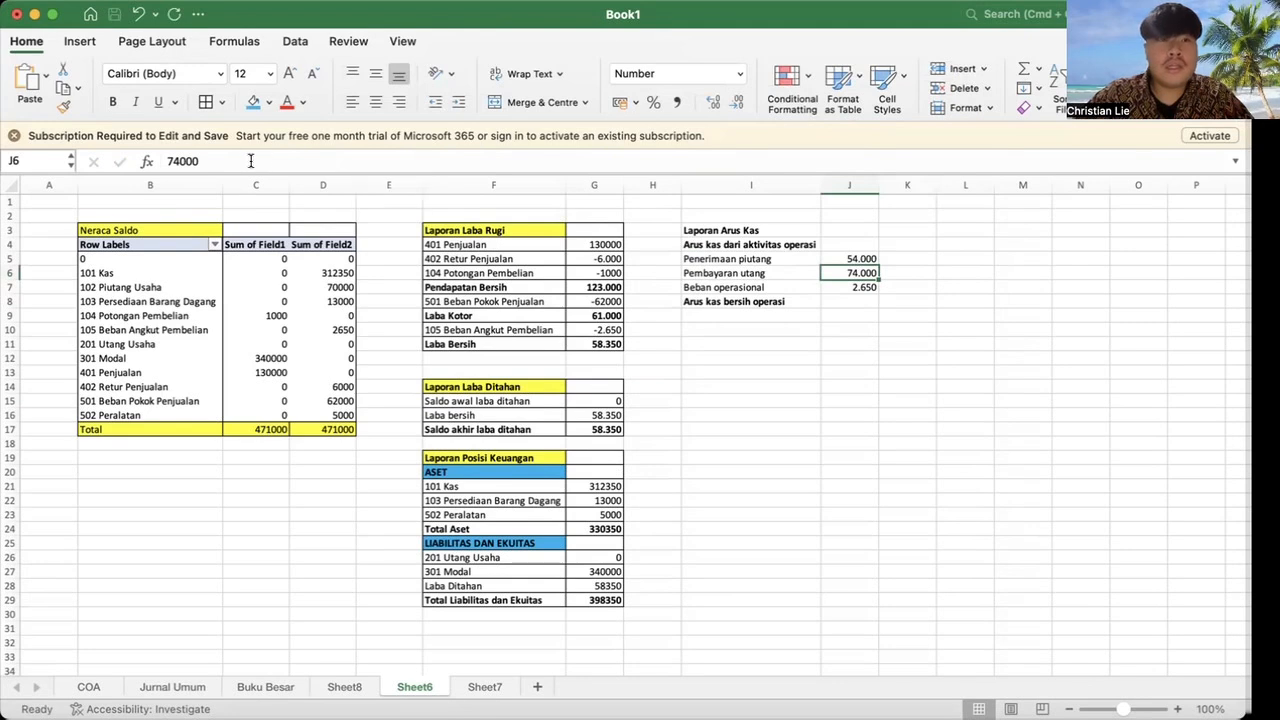
Step: Make the Pembayaran utang and Beban operasional amounts in J6 and J7 negative by enclosing them in parentheses
click(250, 161)
text())
click(165, 161)
text(()
click(850, 288)
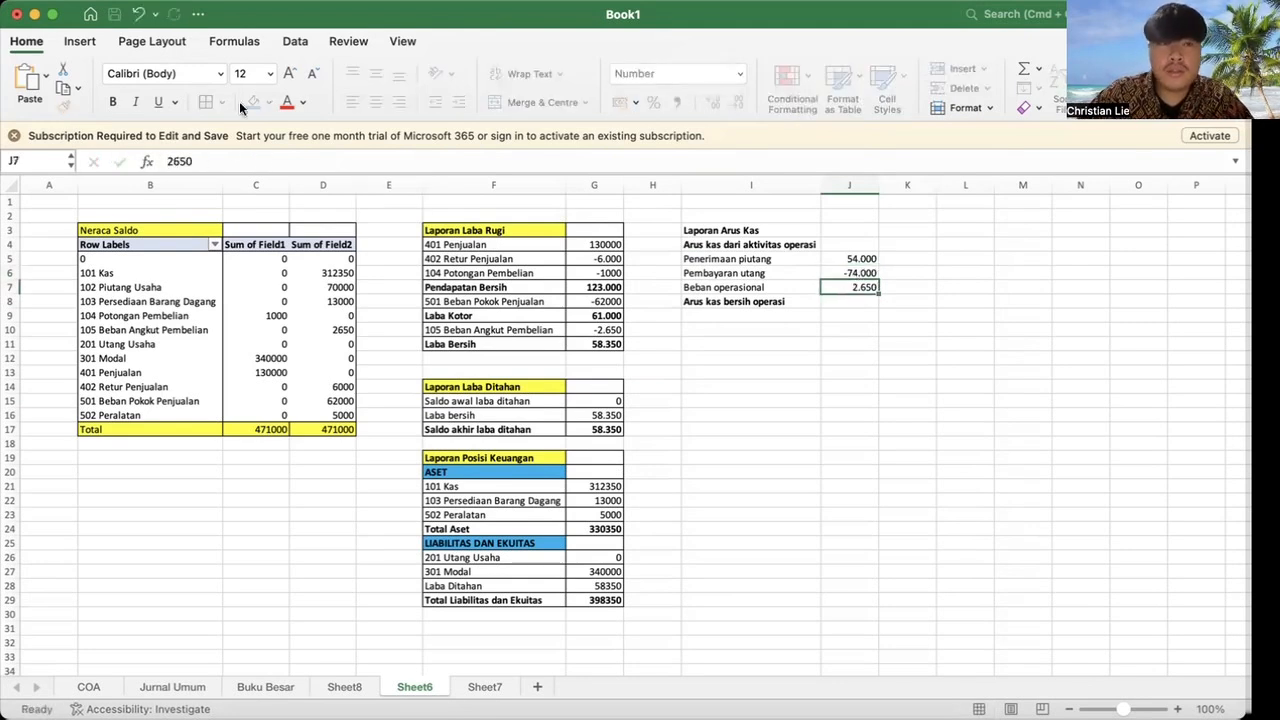
click(200, 160)
text())
click(164, 161)
text(()
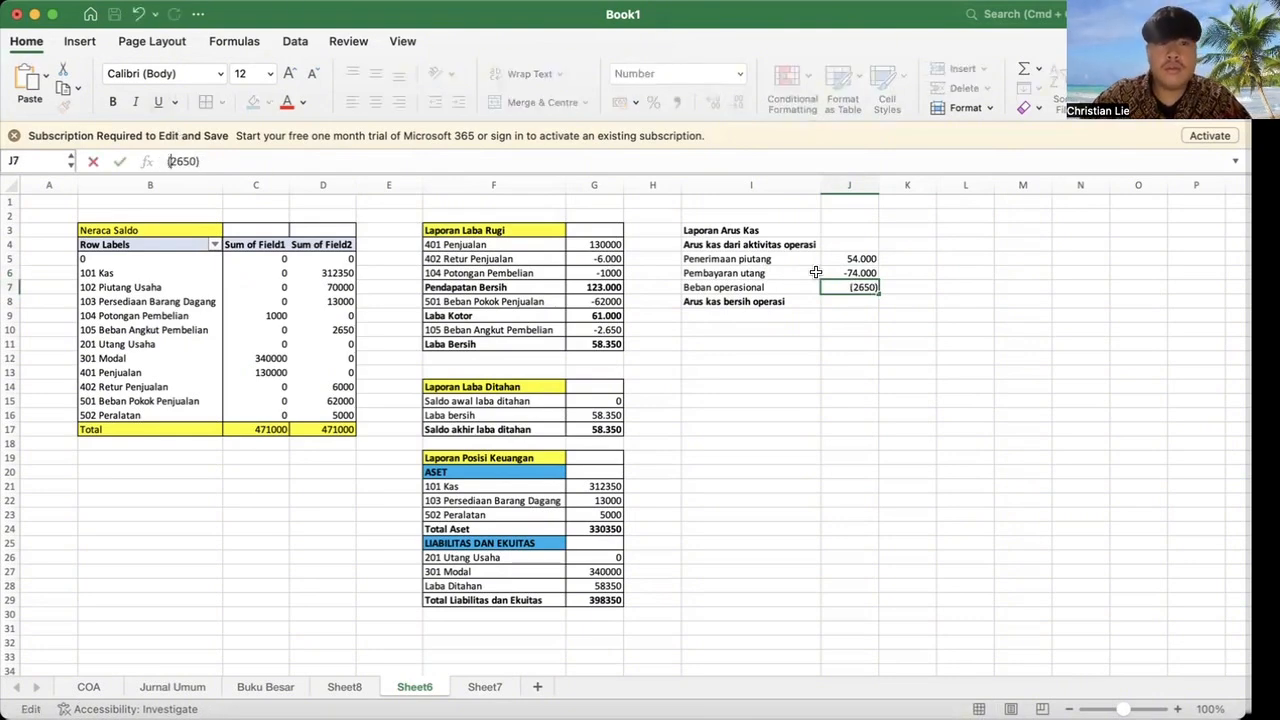
Step: Total the operating cash flows in J8 with the formula =SUM(J5:J7)
click(847, 319)
click(849, 301)
text(=s)
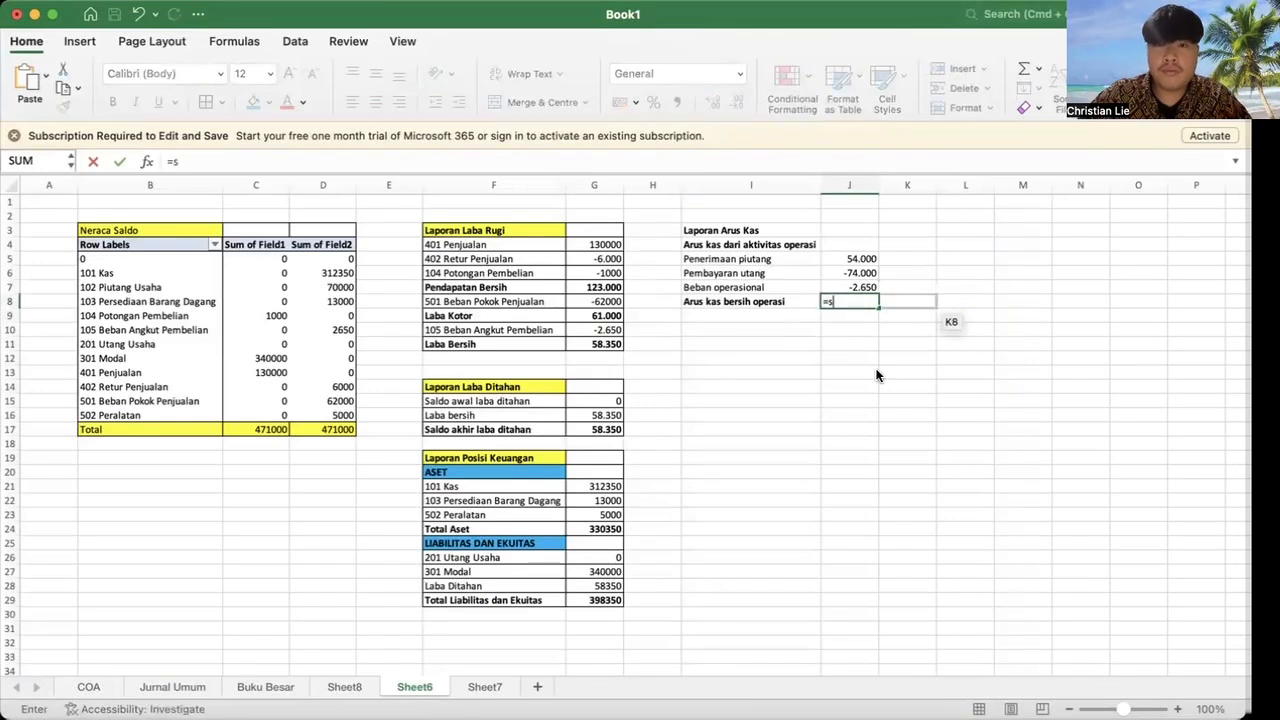
text(um)
key(Tab)
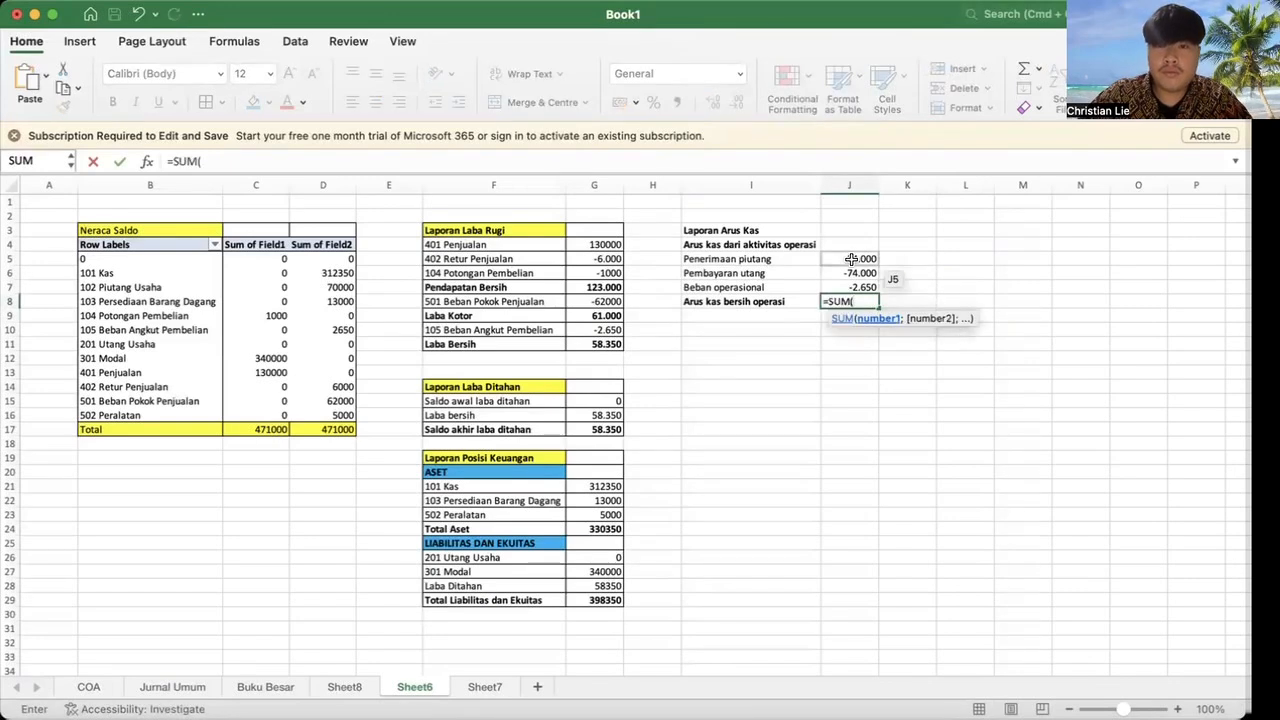
drag(851, 259, 852, 286)
text())
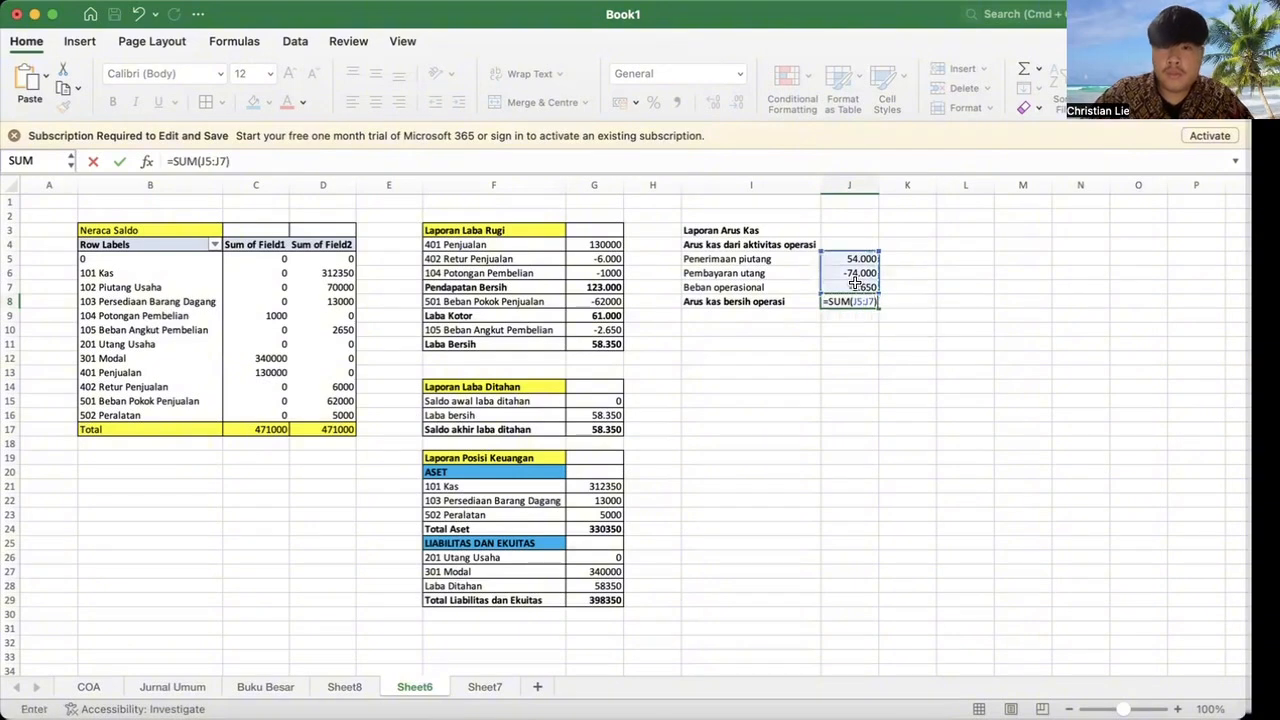
key(Return)
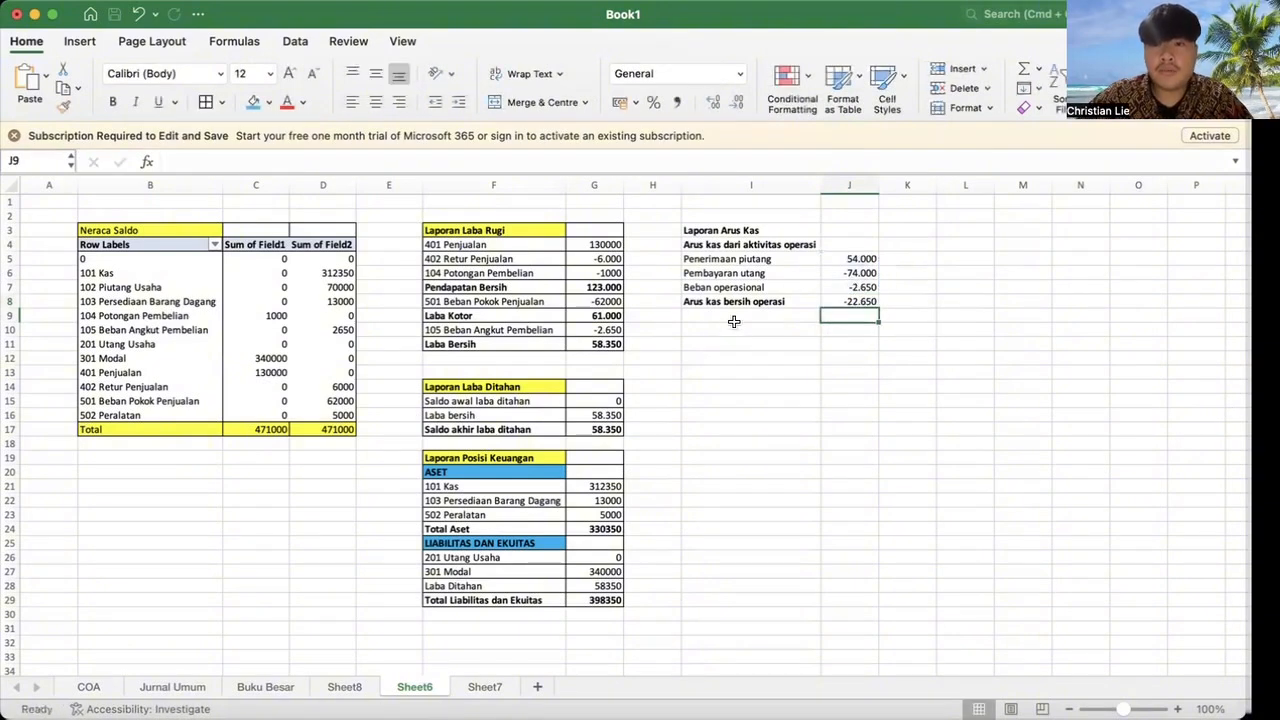
Step: Enter the heading Arus kas dari aktivitas investasi in I9
click(729, 318)
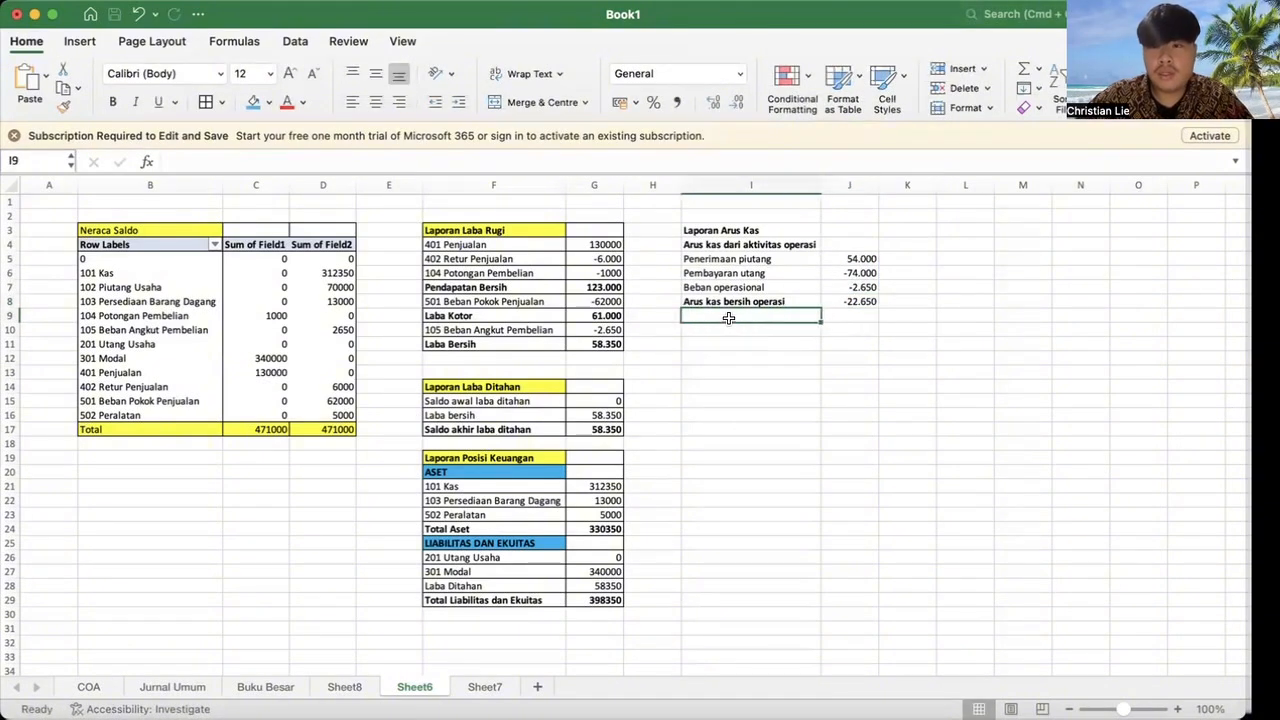
text(Ar)
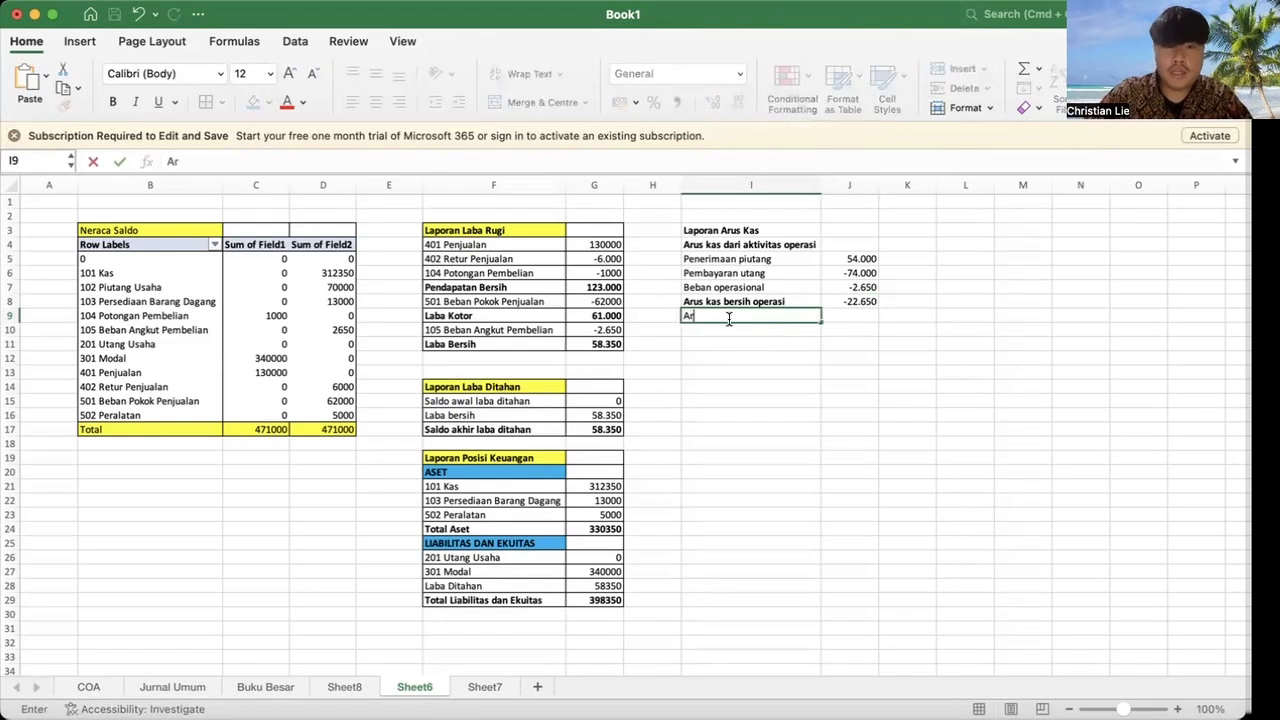
text(us kas)
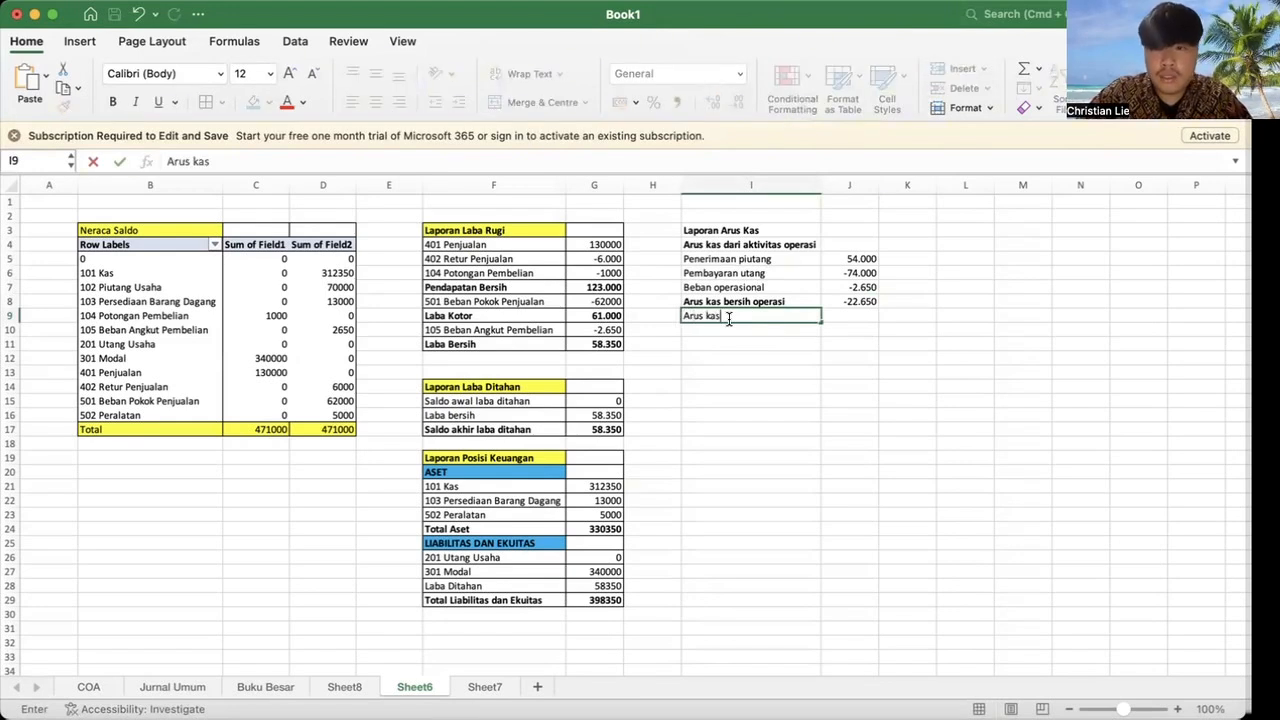
text( dari)
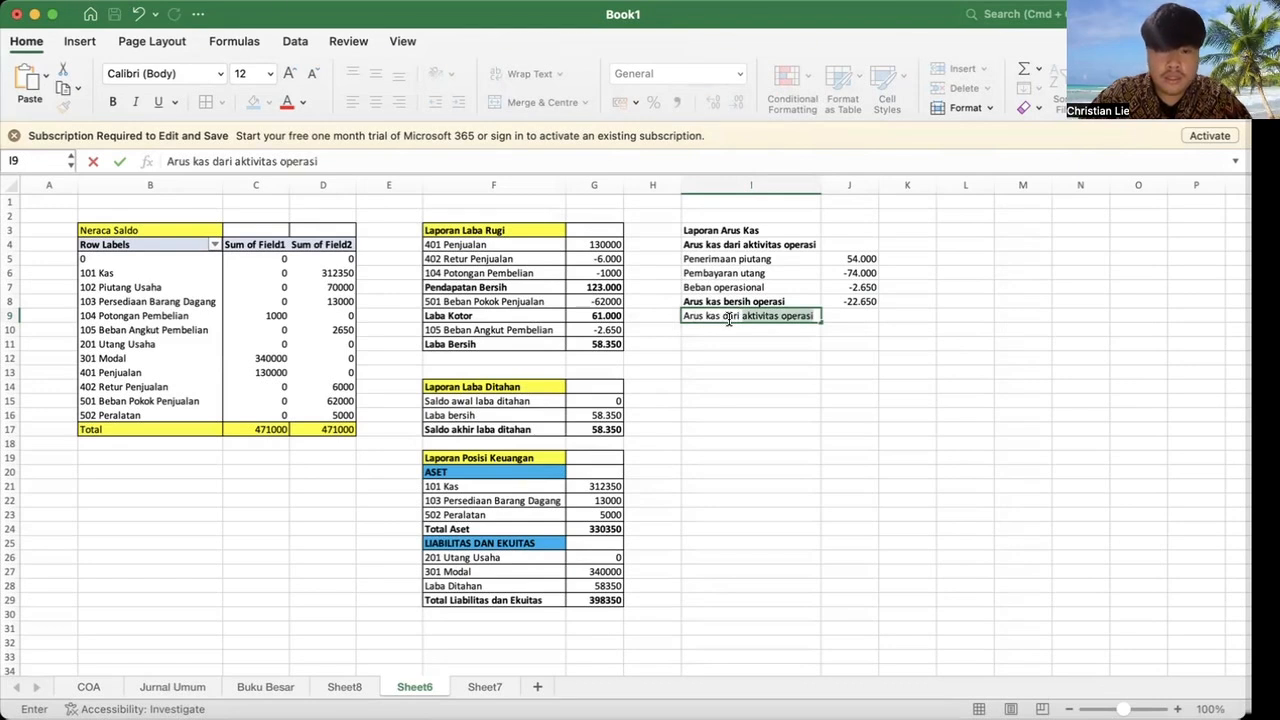
text( aktivitas inv estasi)
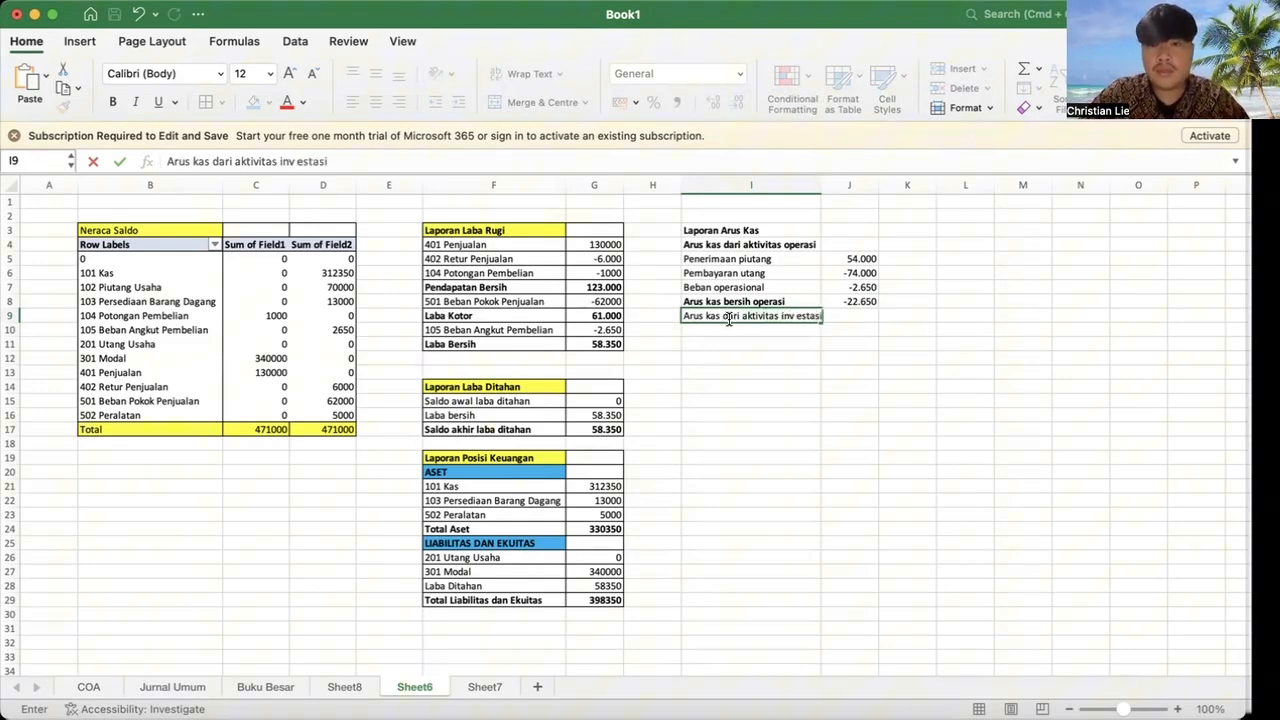
click(797, 317)
key(BackSpace)
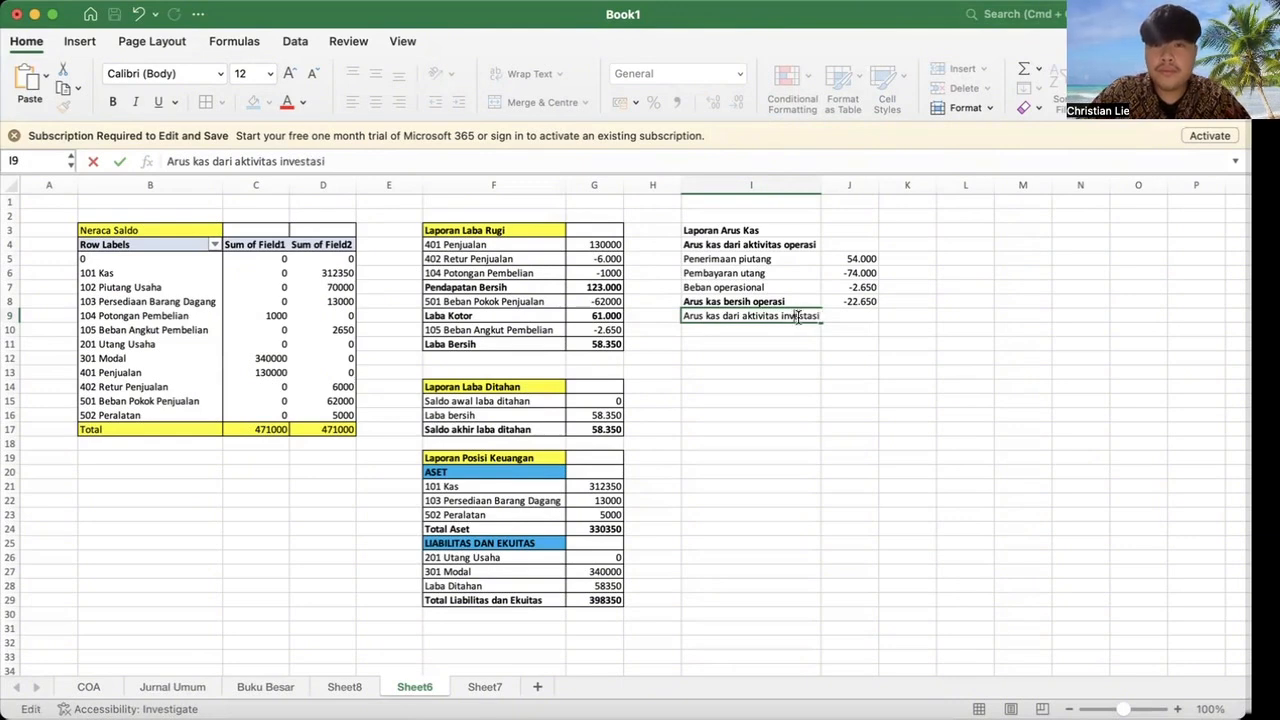
Step: Bold the heading Arus kas dari aktivitas investasi in I9 and widen column I to about 27,67 so it fits
drag(819, 316, 680, 318)
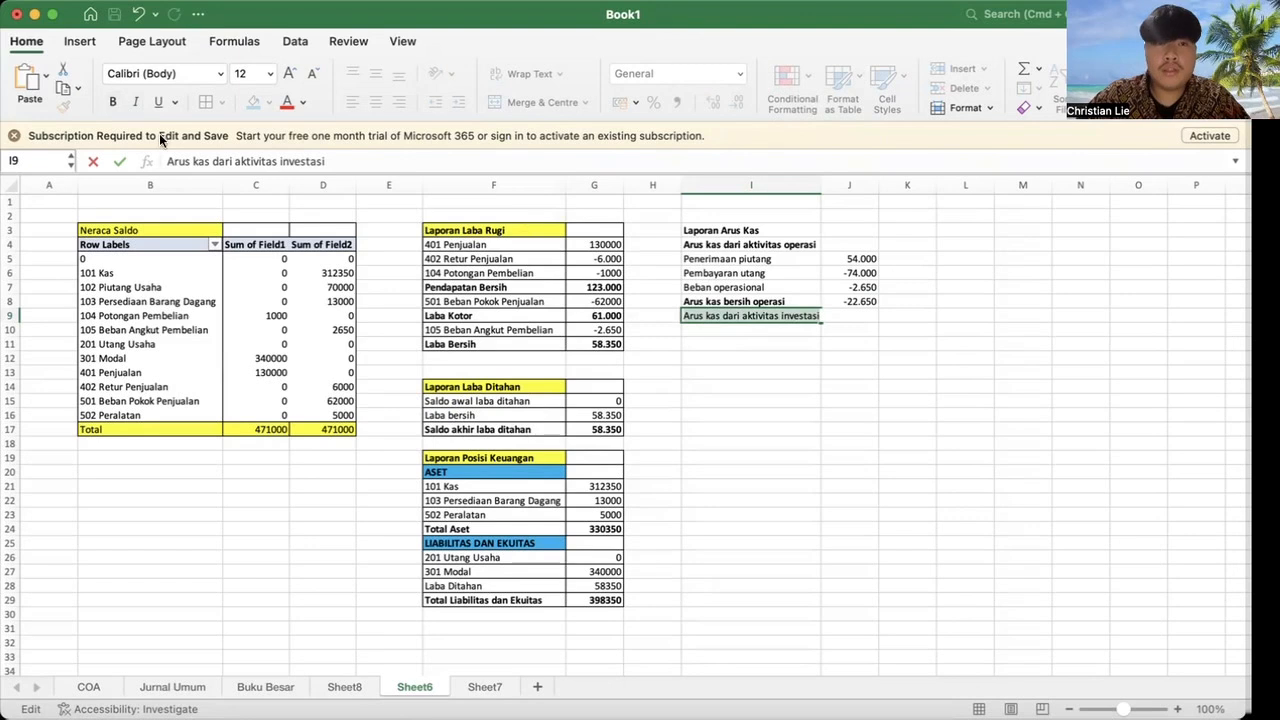
click(110, 101)
click(835, 357)
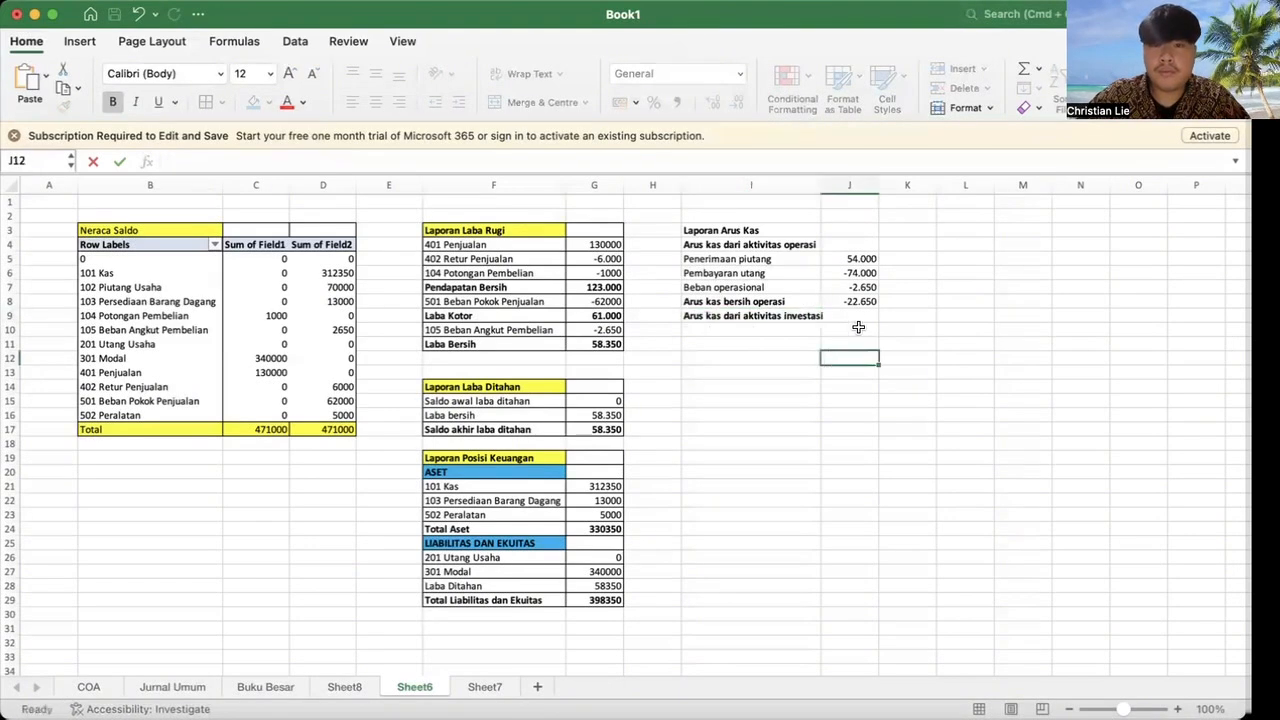
click(871, 318)
drag(824, 189, 833, 189)
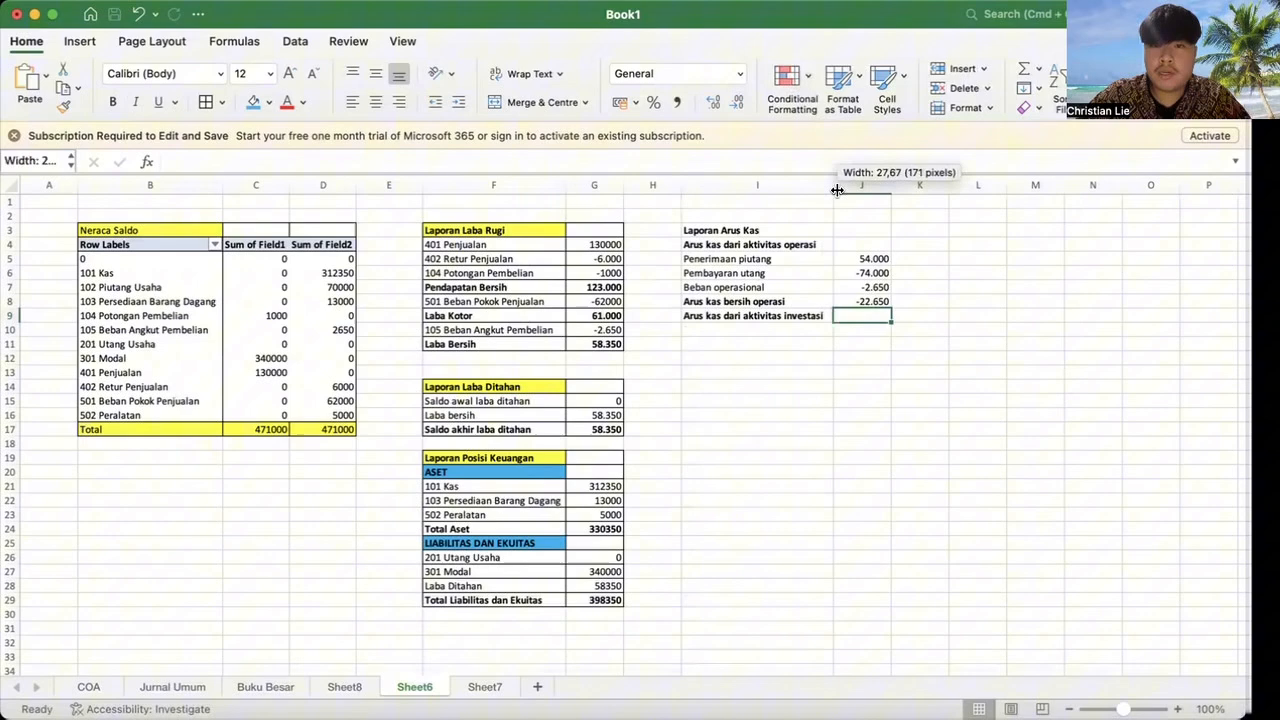
click(888, 370)
Step: Enter the item Pembelian Peralatan in I10 with the negative amount (5.000) in J10
click(729, 327)
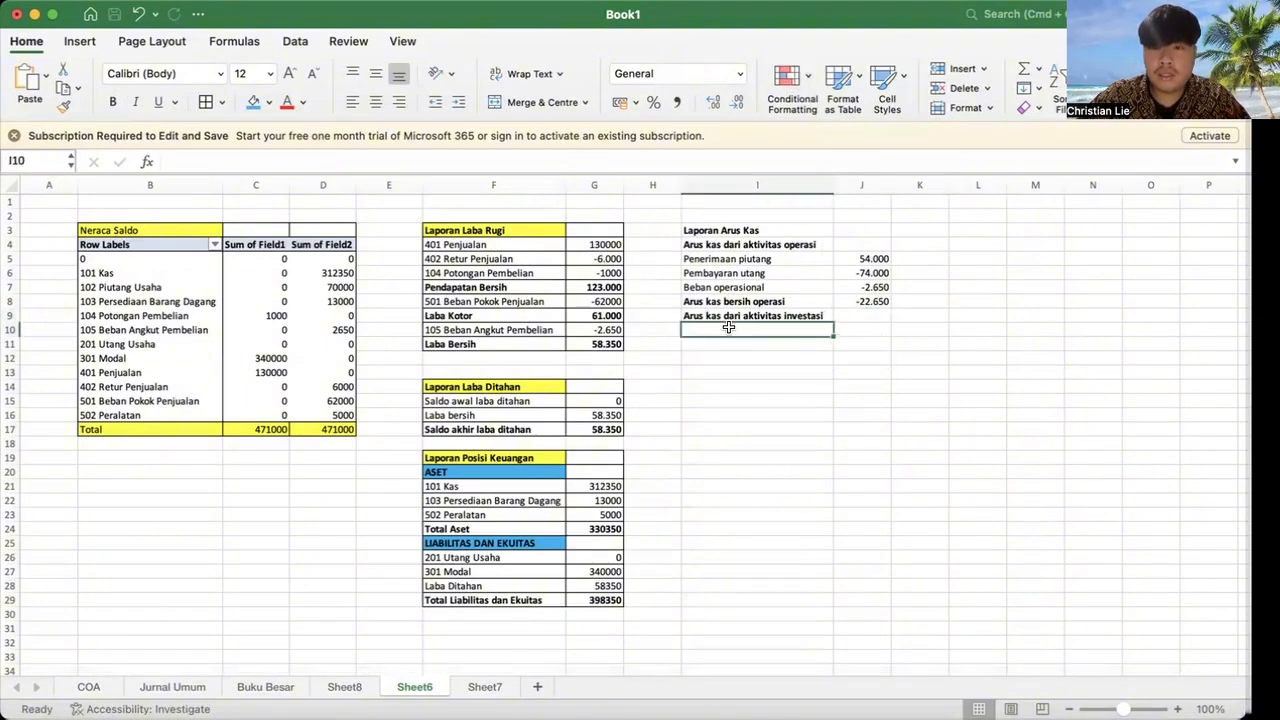
text(P)
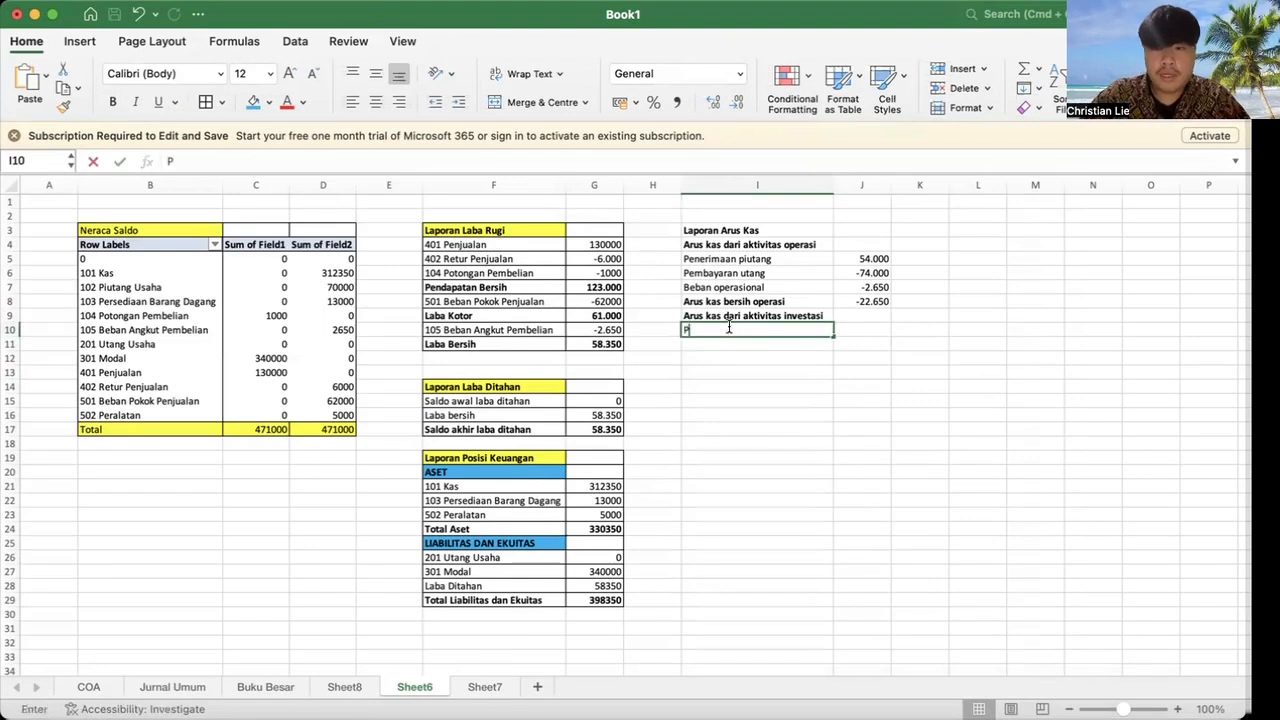
text(embelianm)
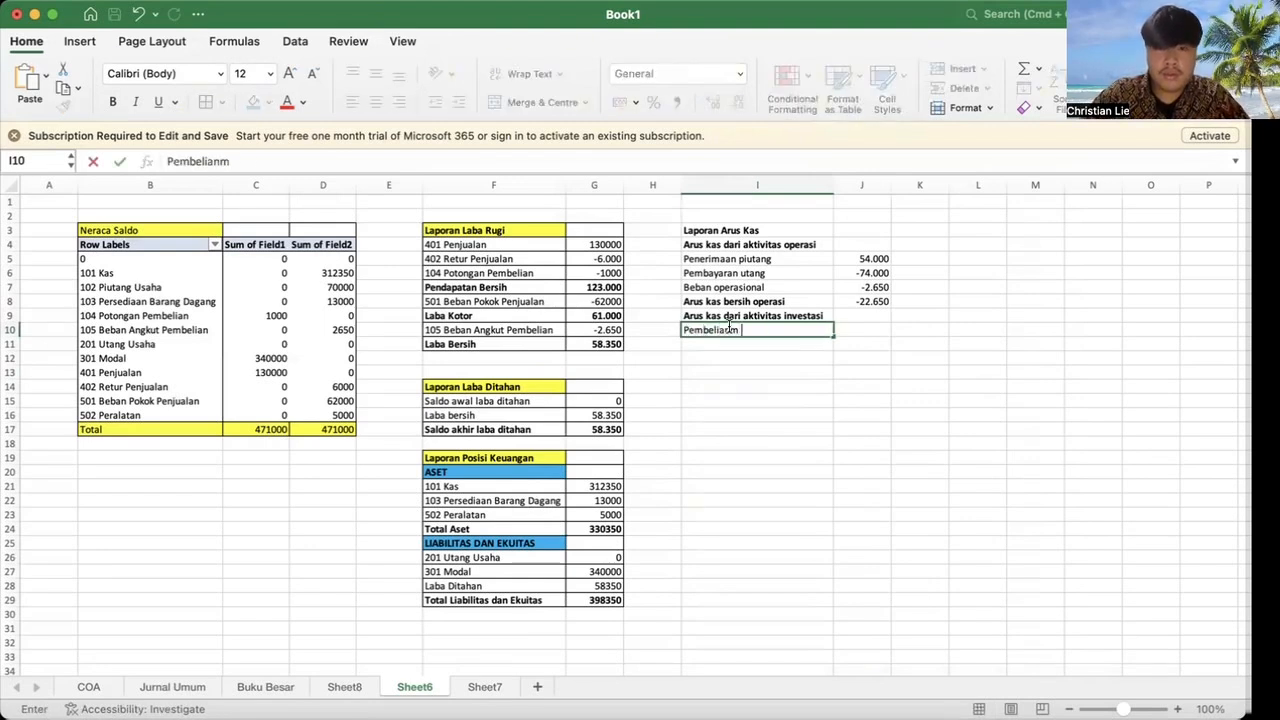
key(BackSpace)
text( Peralatan)
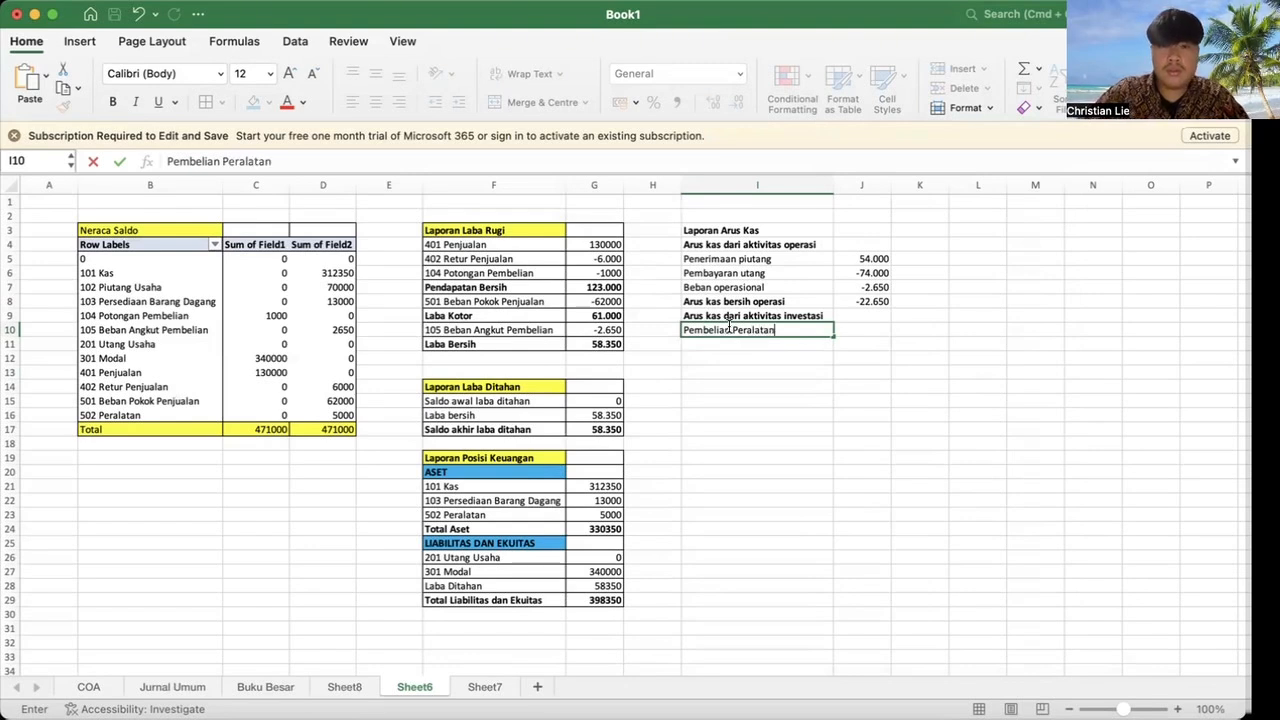
click(851, 335)
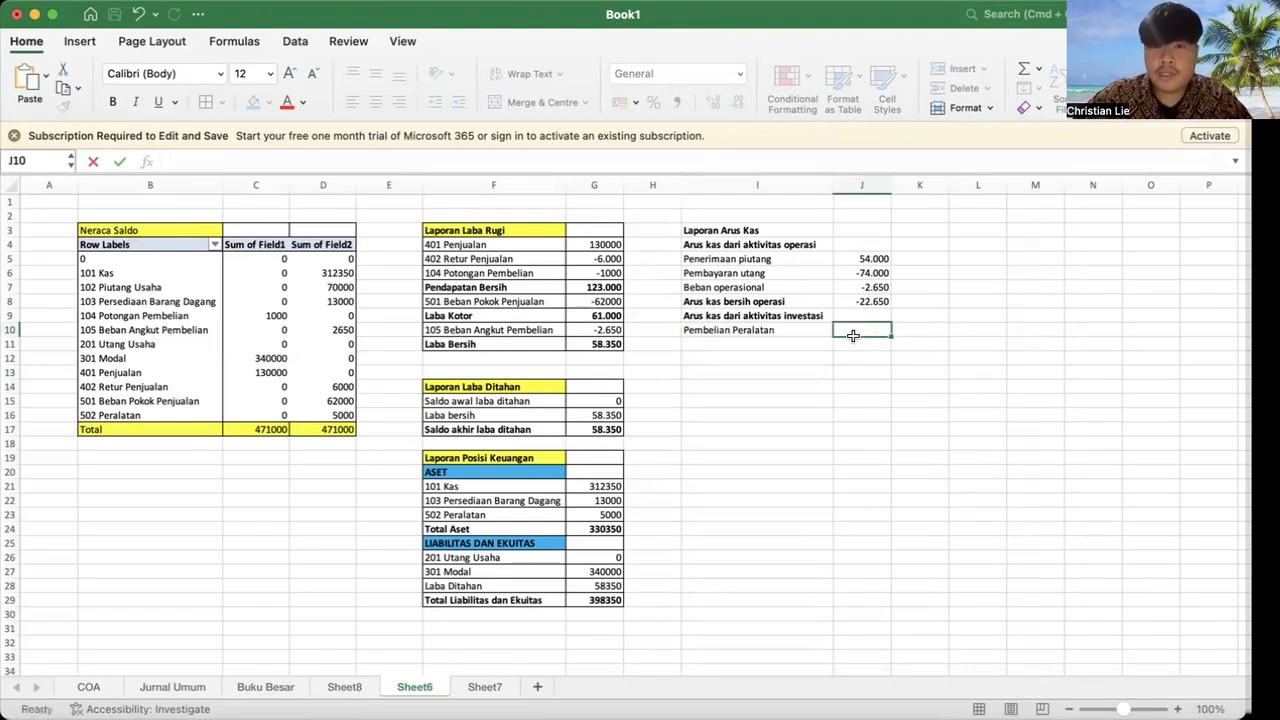
text(()
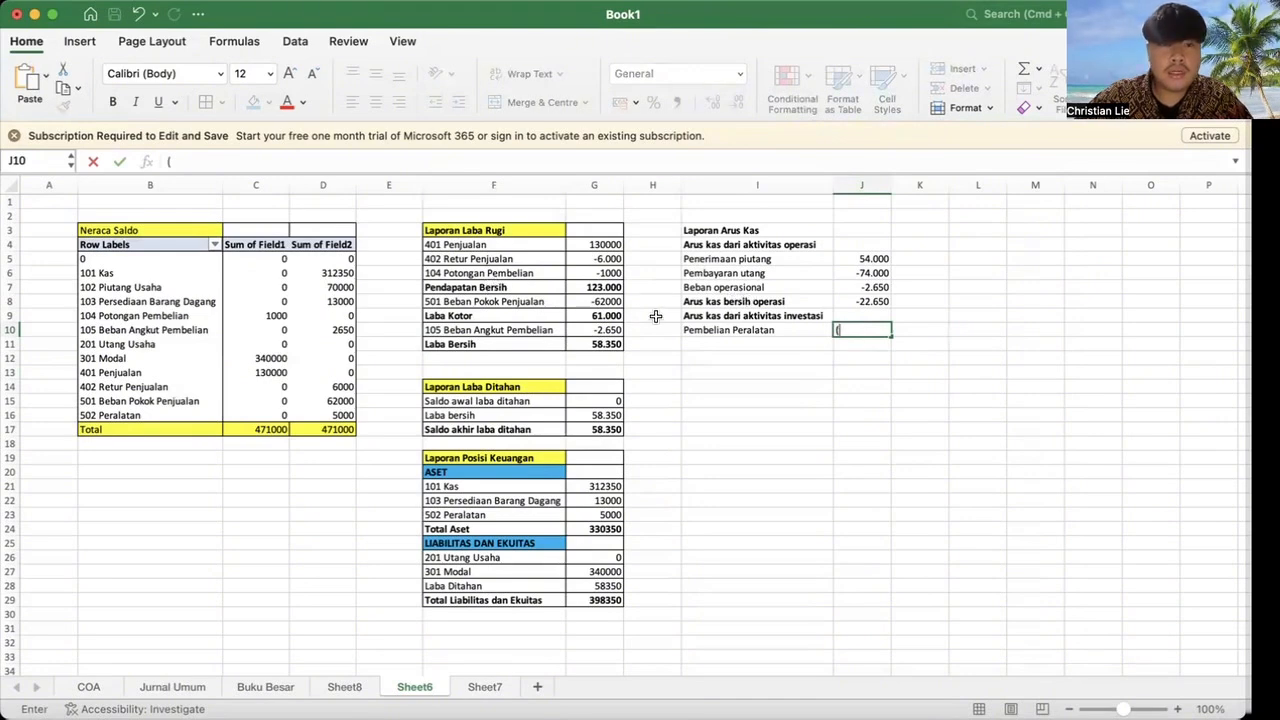
text(5.000)
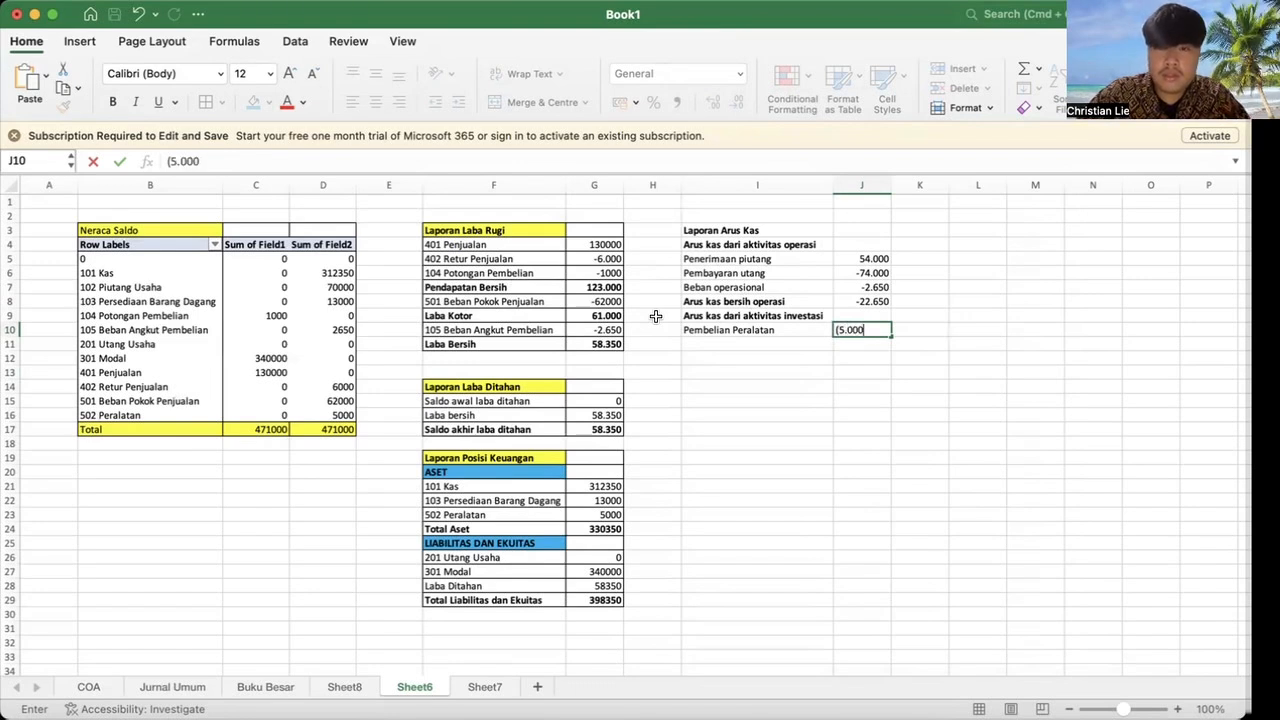
text())
key(Return)
Step: Label I11 Arus kas bersih investasi by copying and editing the bold label from I8, and fill the J10 amount down into J11
key(Left)
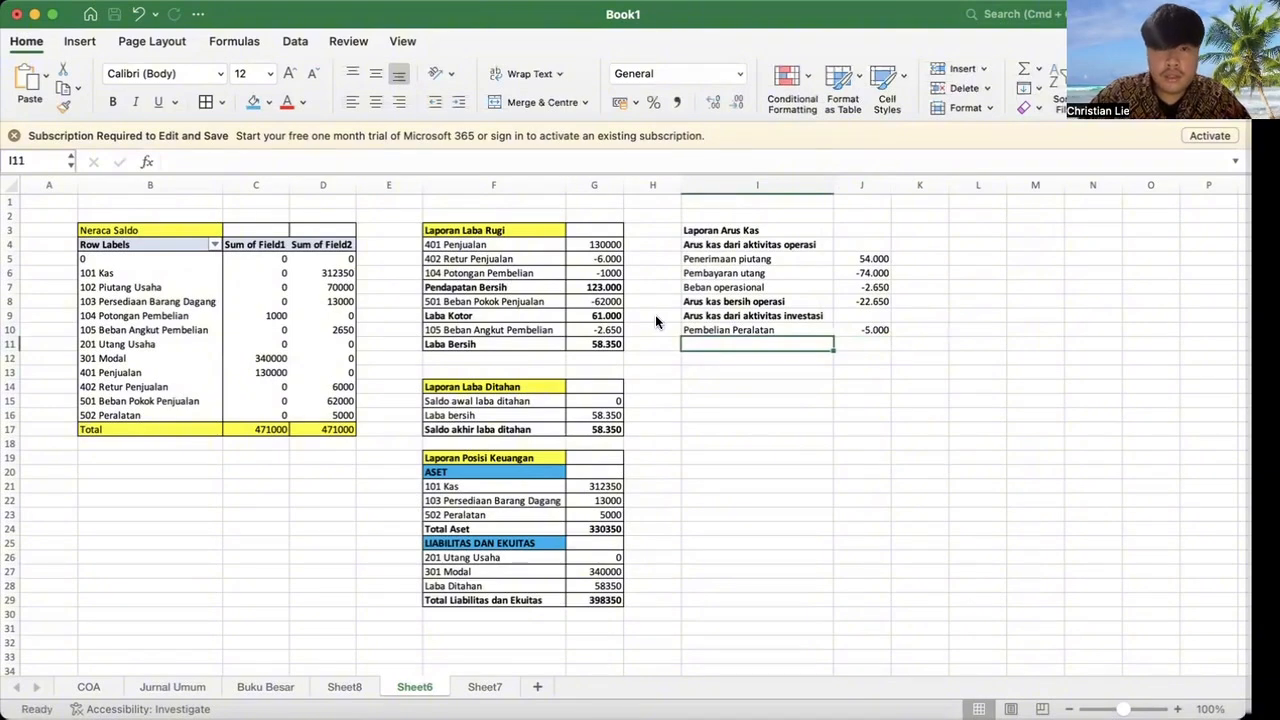
click(733, 300)
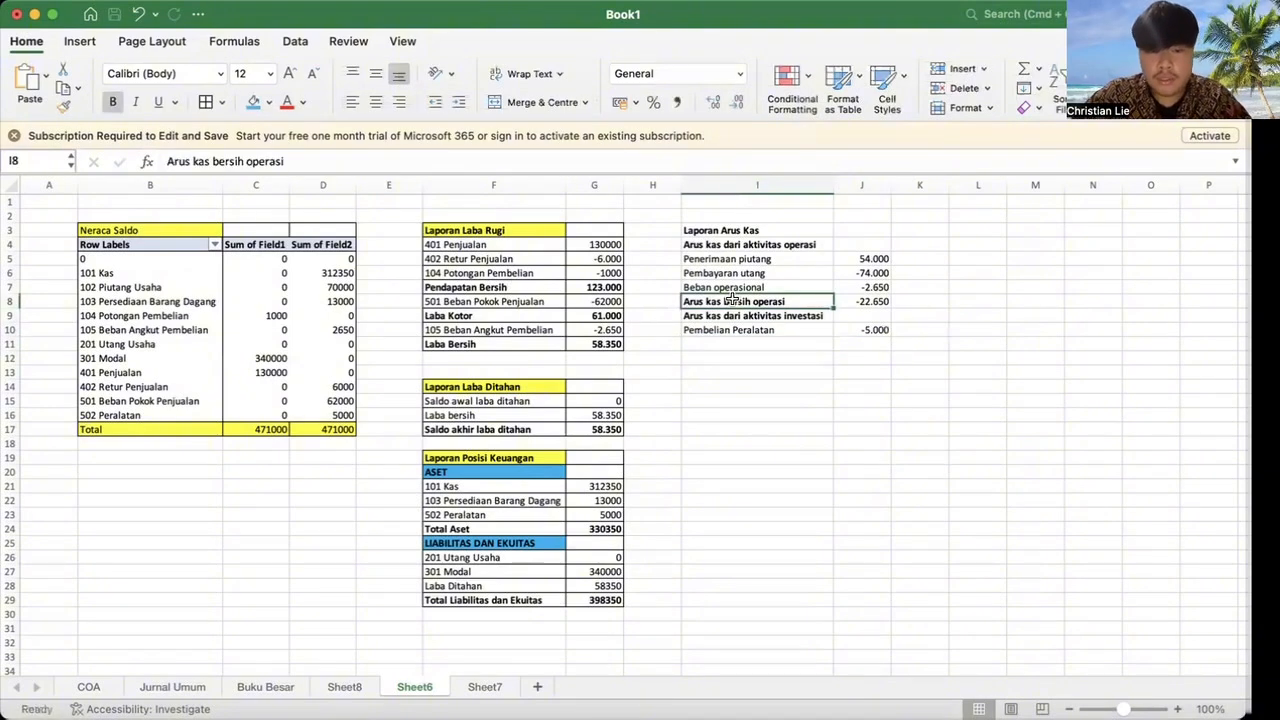
key(super+c)
click(733, 357)
click(721, 346)
key(super+v)
double_click(773, 346)
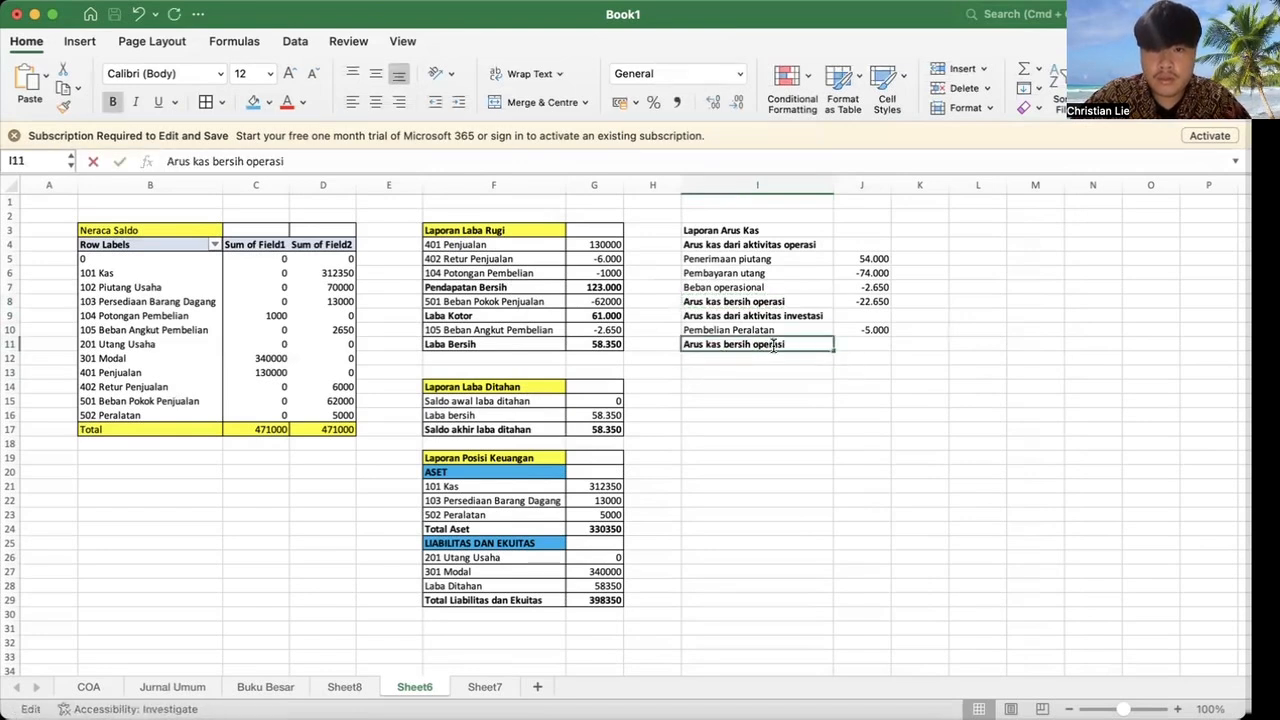
text(IN)
key(BackSpace)
key(BackSpace)
text(investasu)
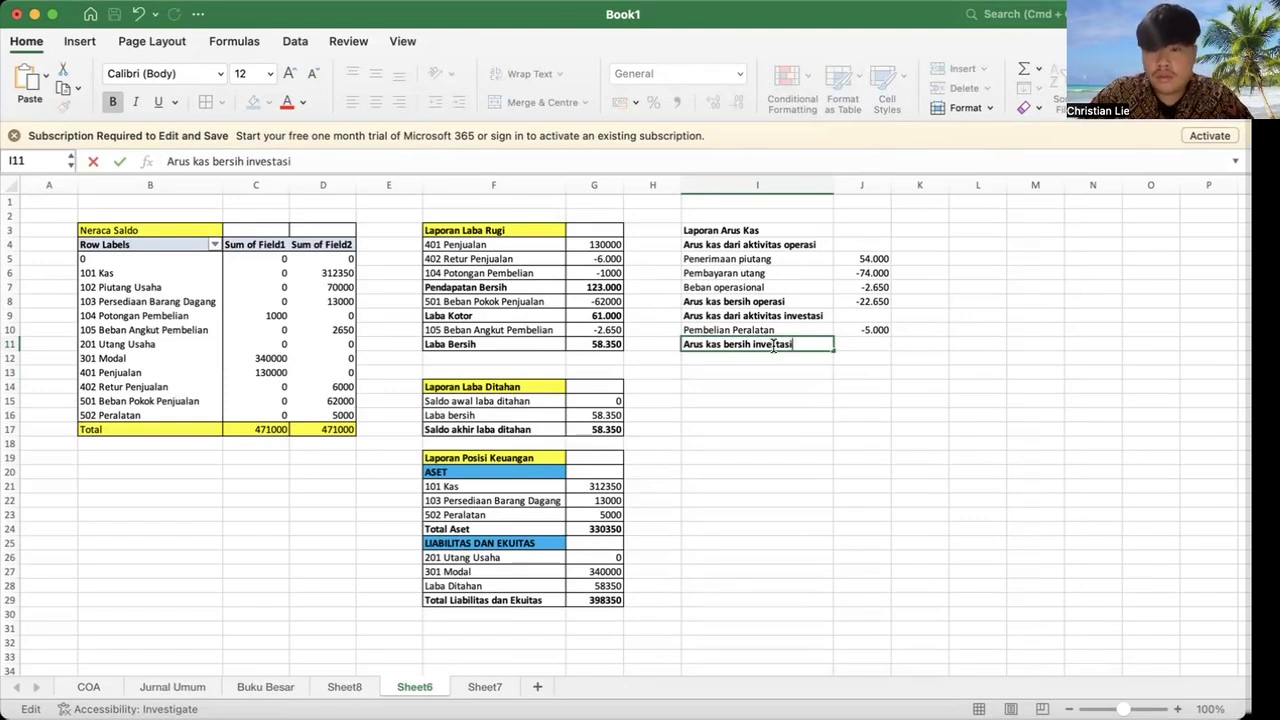
click(868, 332)
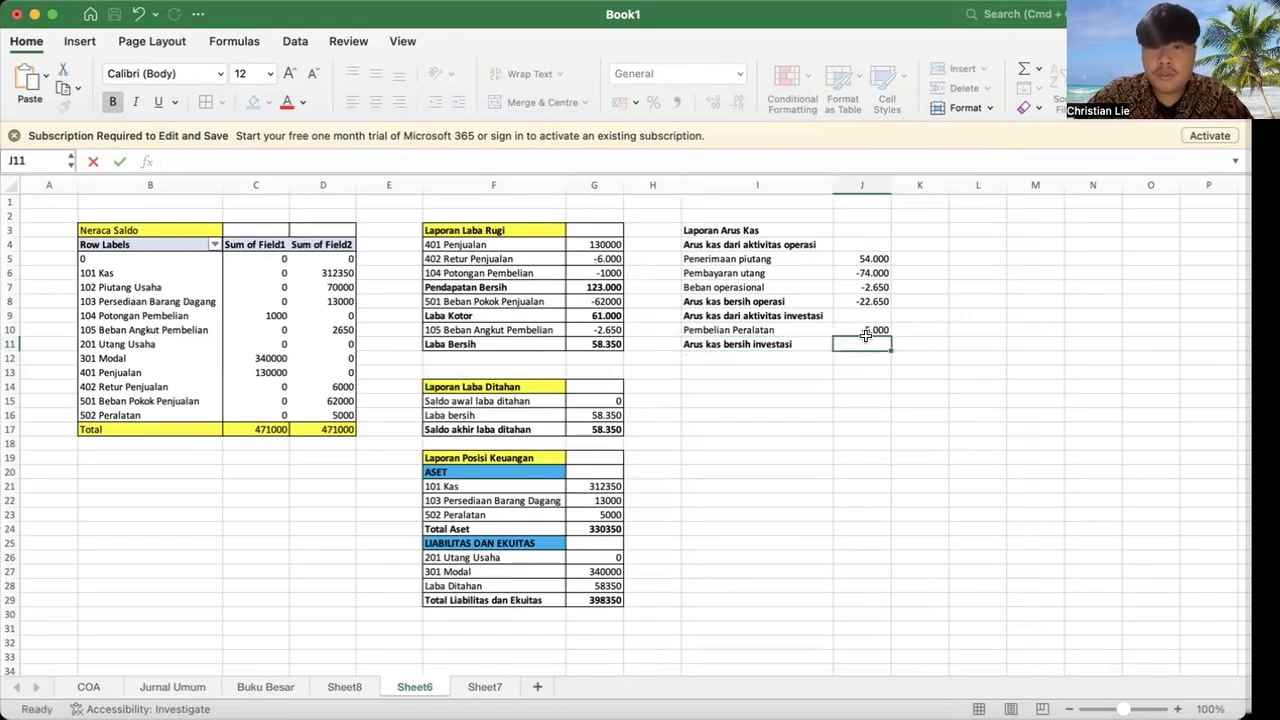
drag(891, 337, 885, 353)
Step: Enter the label Total arus kas bersih in I12 and make it bold
click(764, 360)
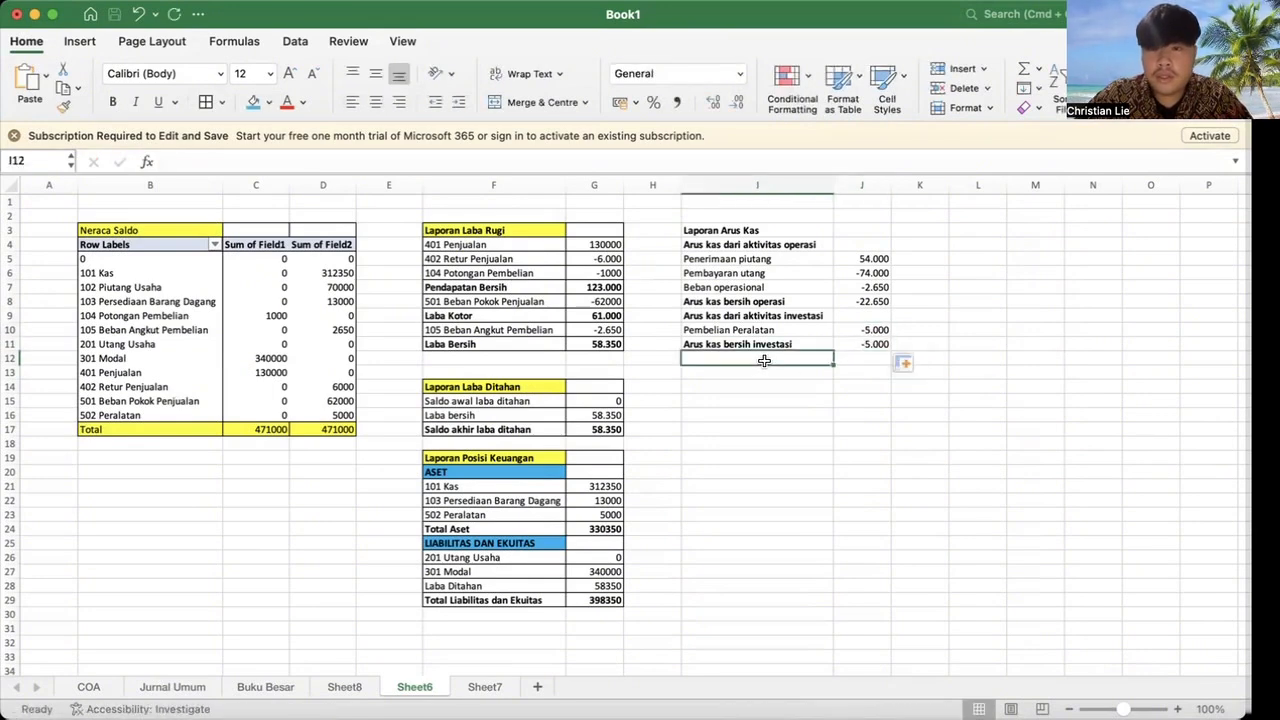
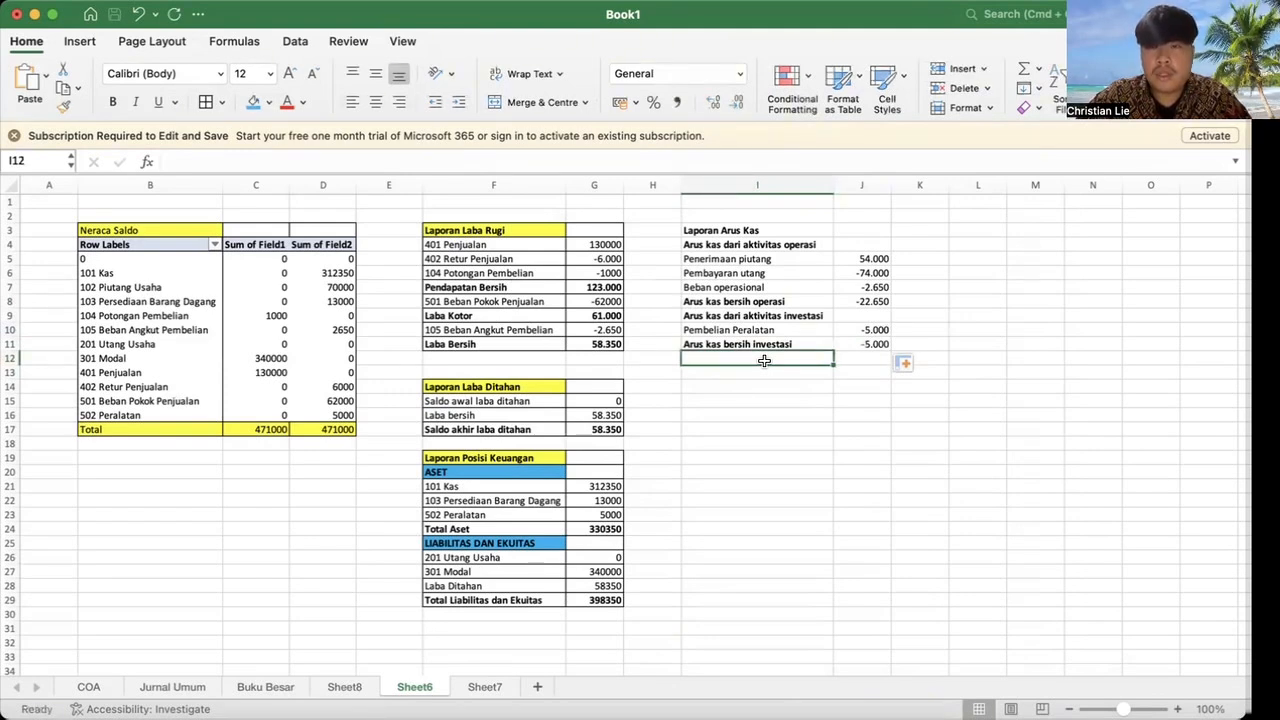
text(T)
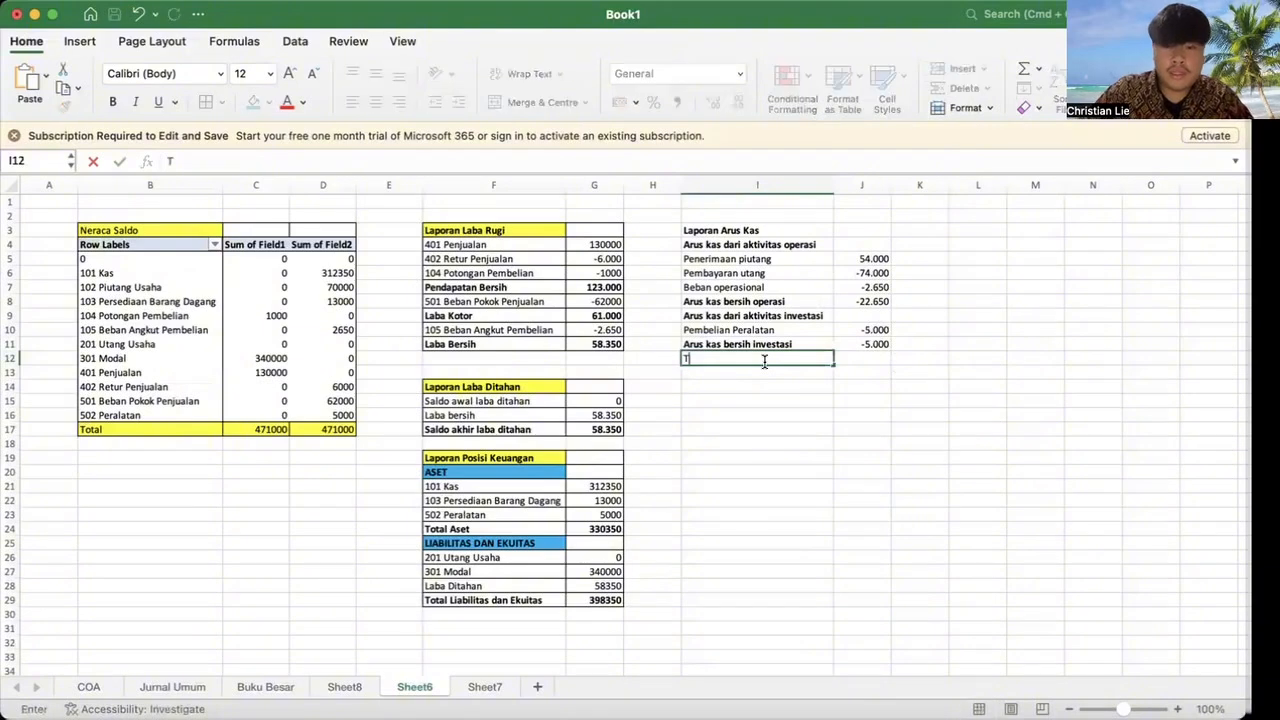
text(otal arus)
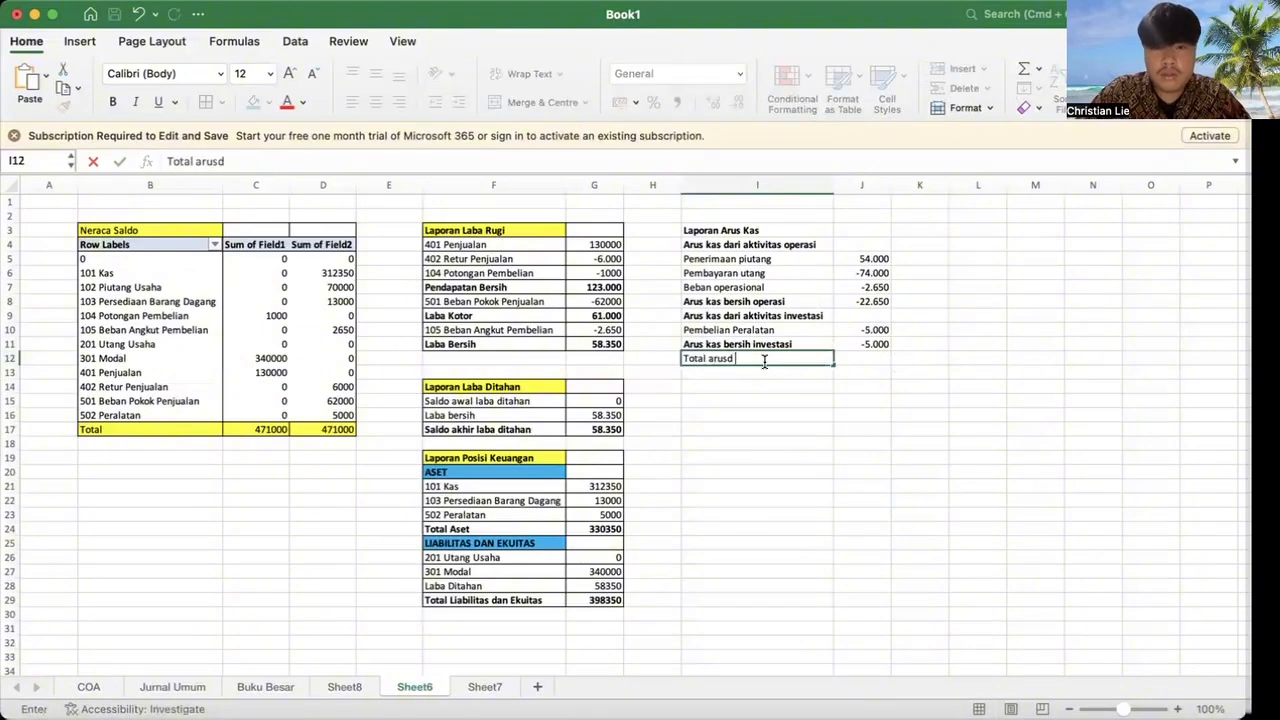
text( kas bersih)
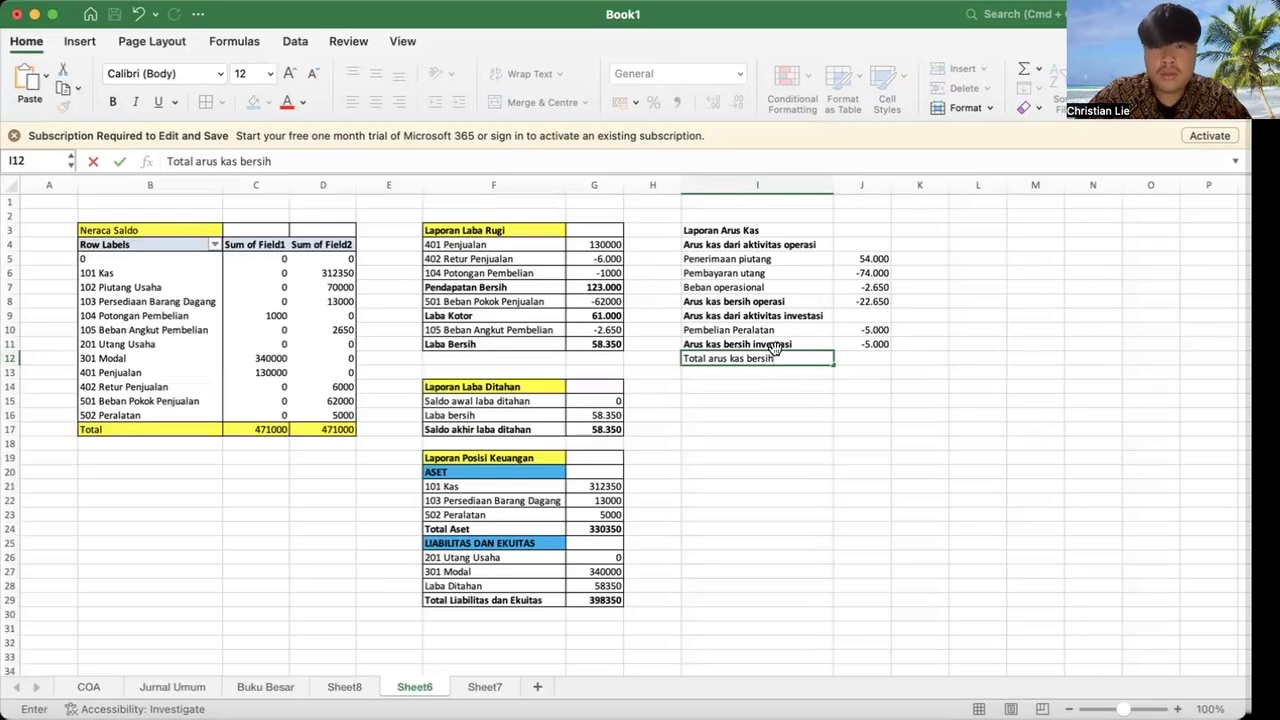
click(686, 362)
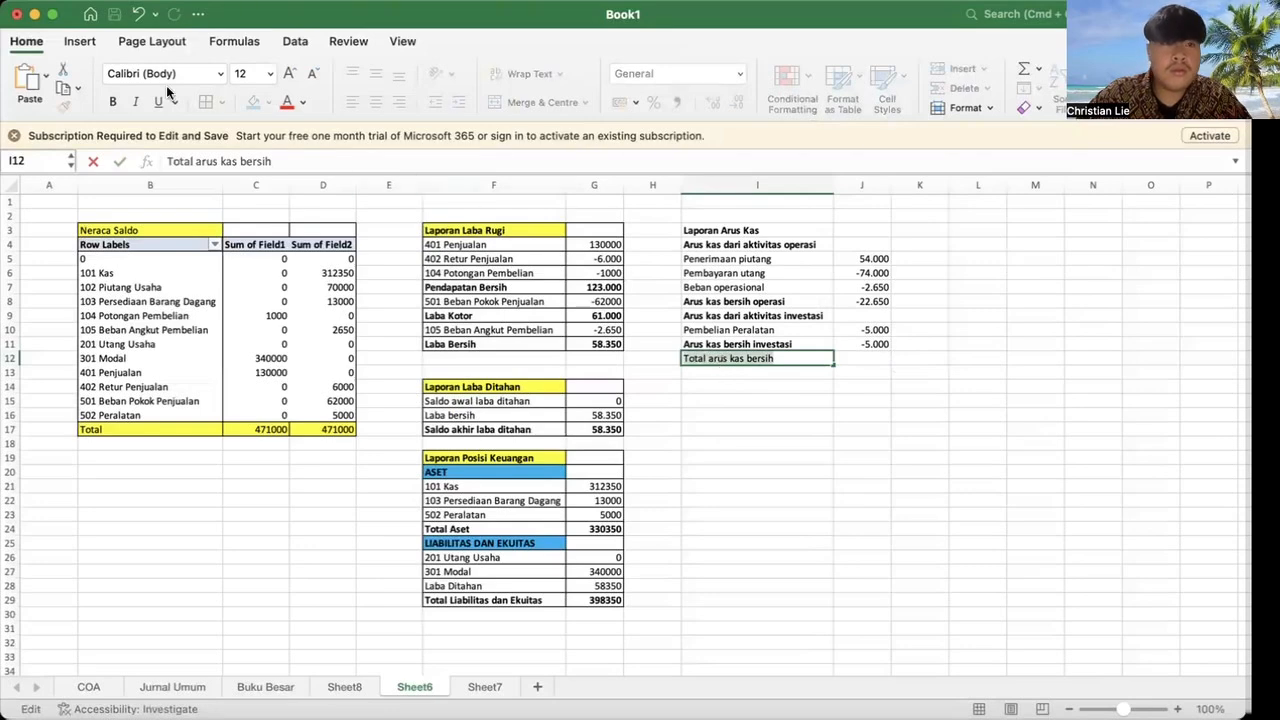
click(113, 102)
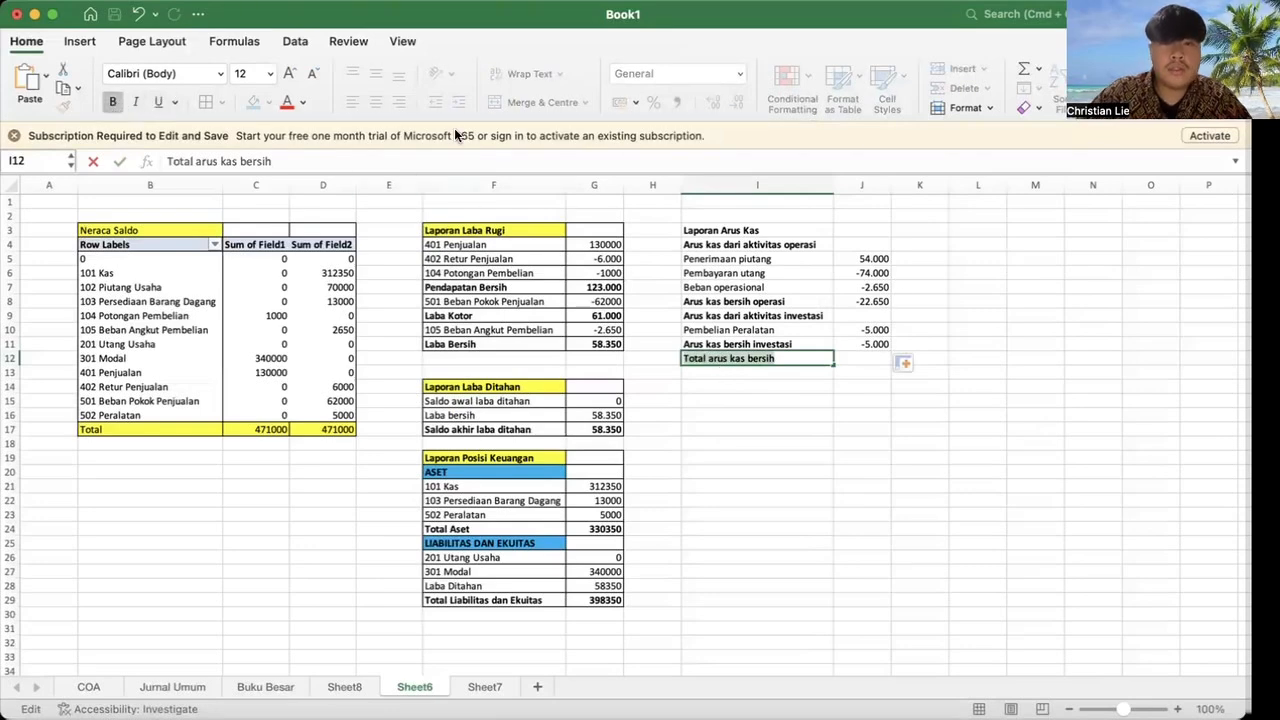
Step: Add the net operating and investing cash flows in J12 with the formula =SUM(J8+J11)
click(855, 361)
text(=)
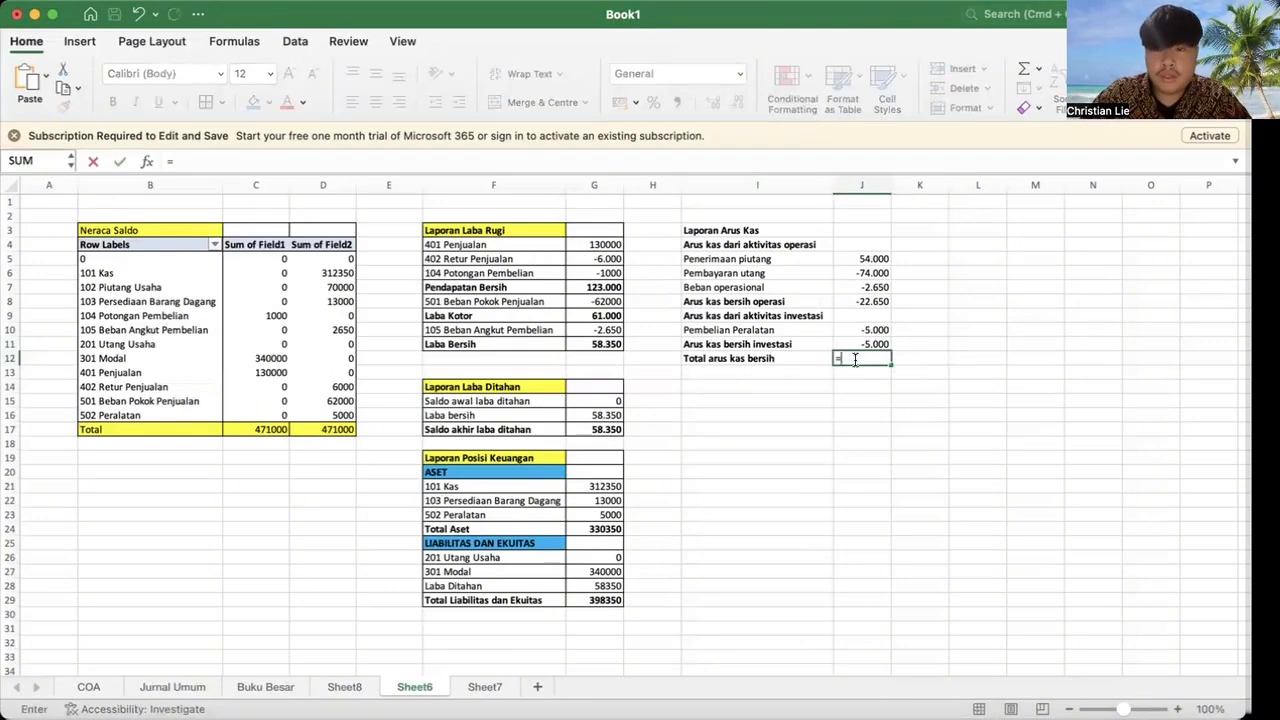
text(s)
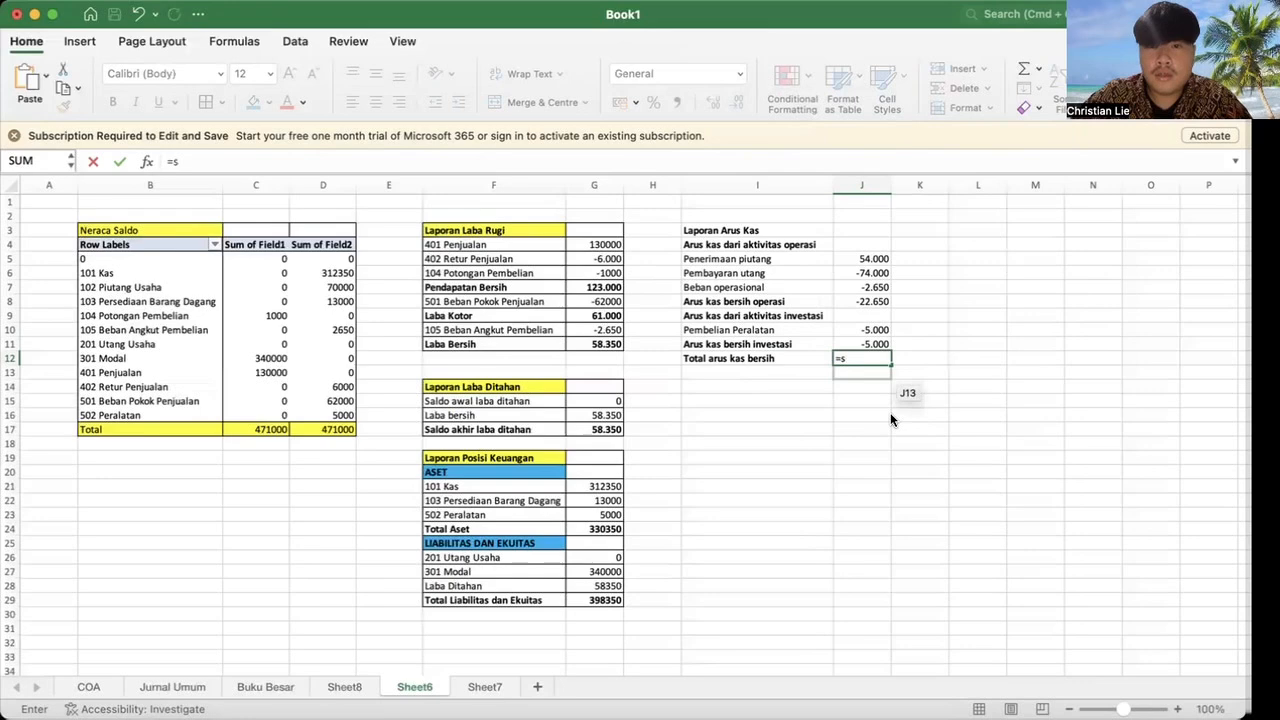
text(um()
click(844, 302)
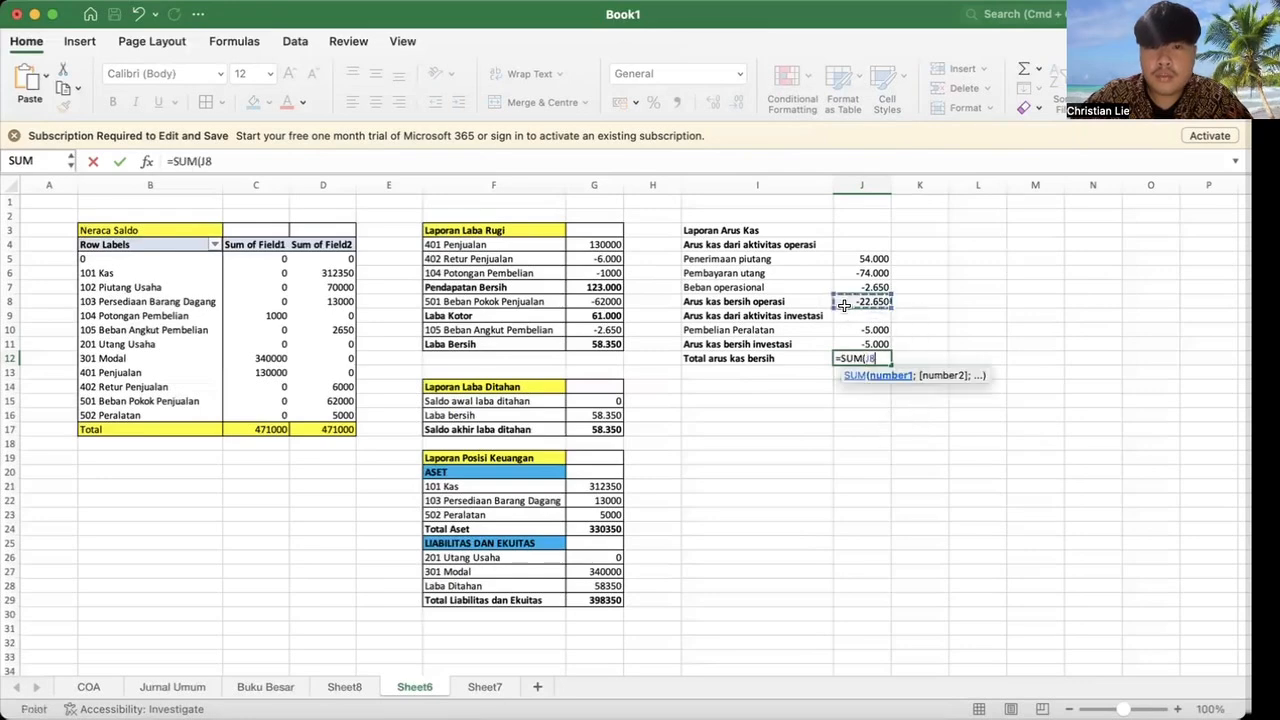
click(857, 343)
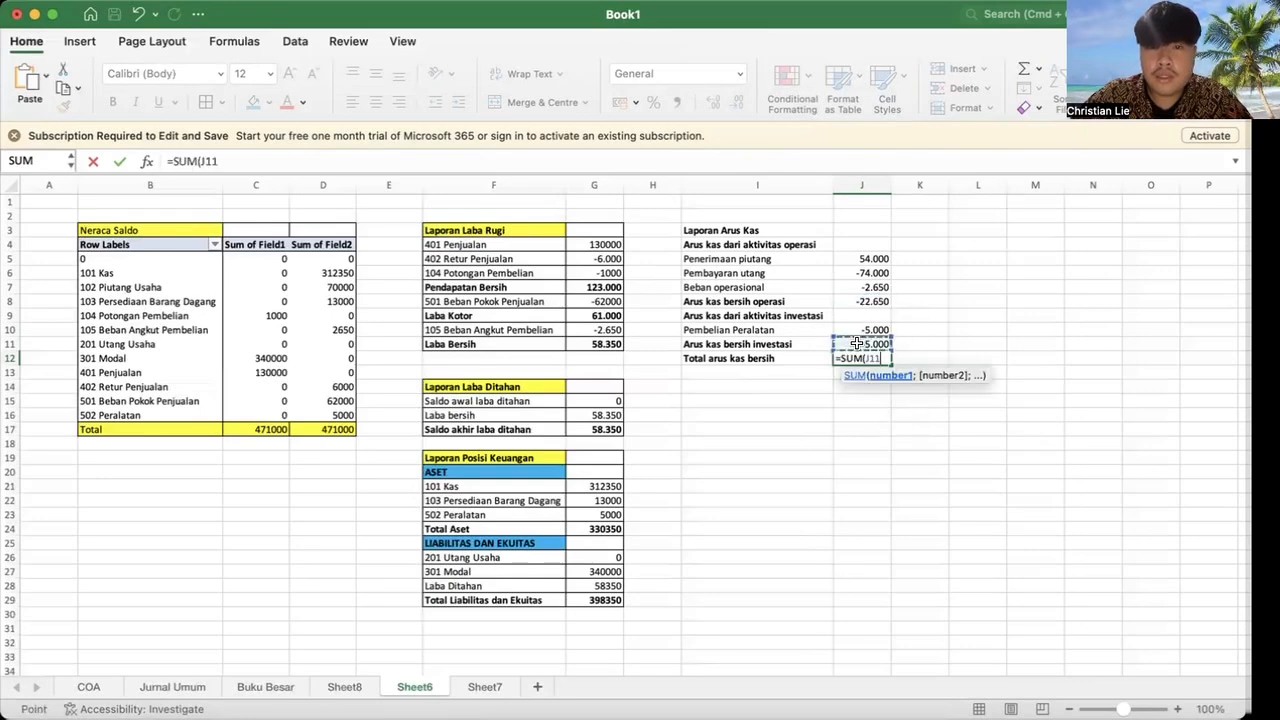
click(860, 300)
text(+)
click(866, 341)
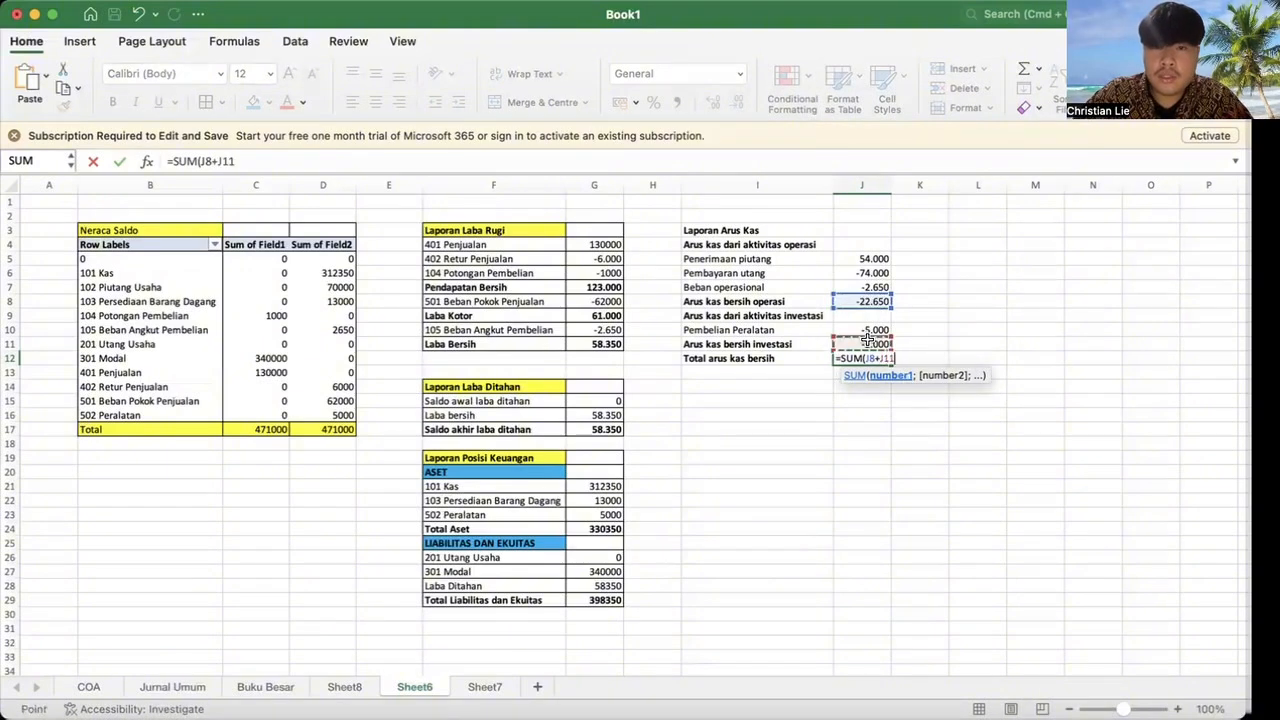
text())
key(Return)
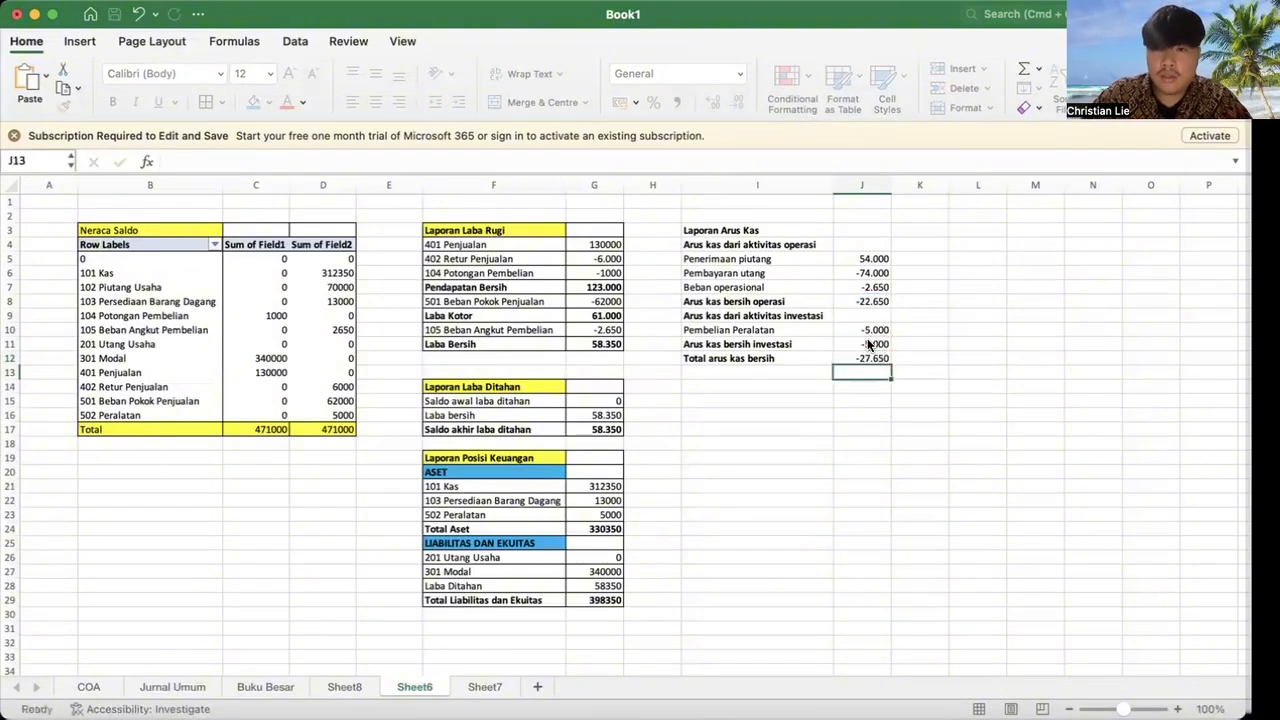
Step: Enter the bold label Saldo kas awal in I13 with the amount 340.000 in J13
click(732, 368)
text(S)
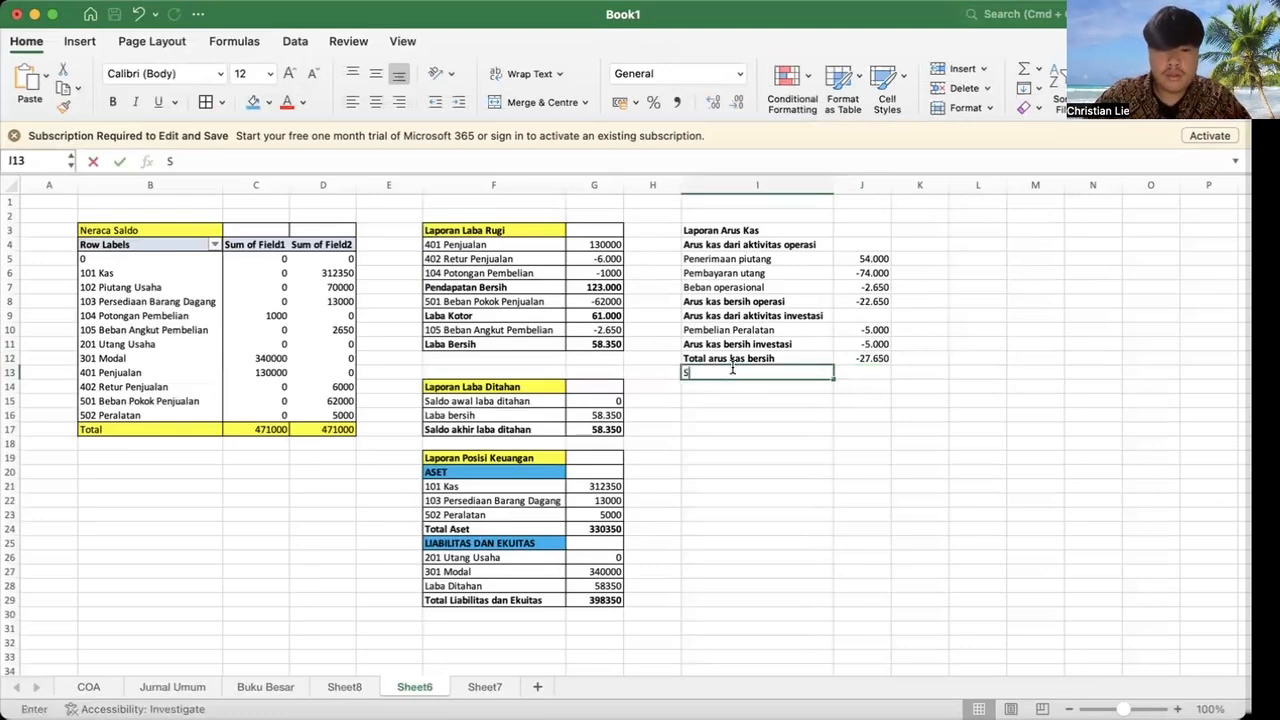
text(aldo kas awal)
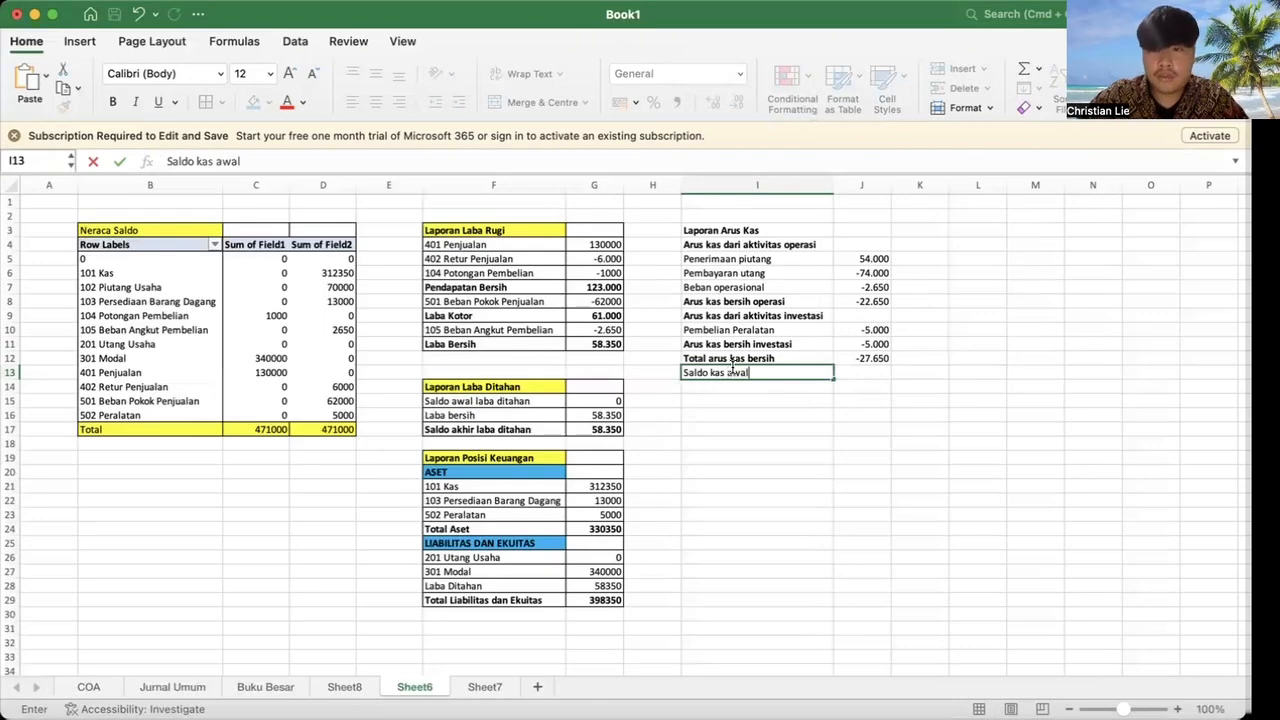
click(845, 370)
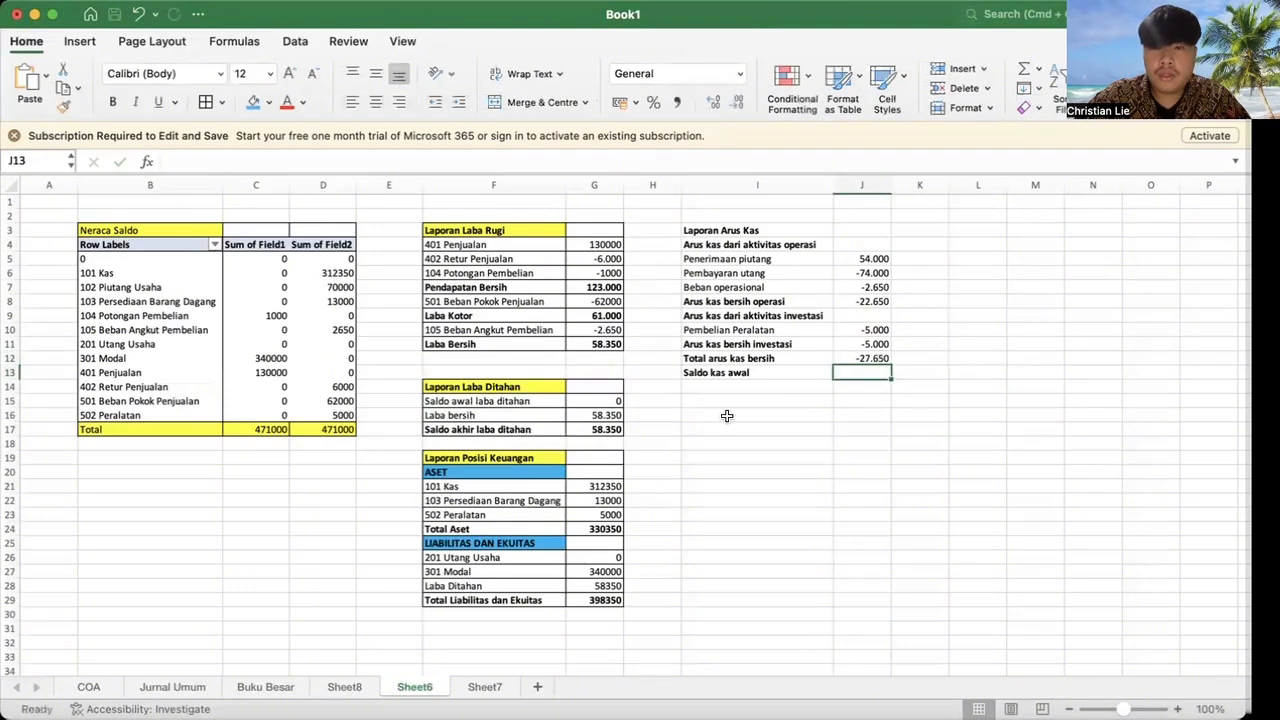
text(340)
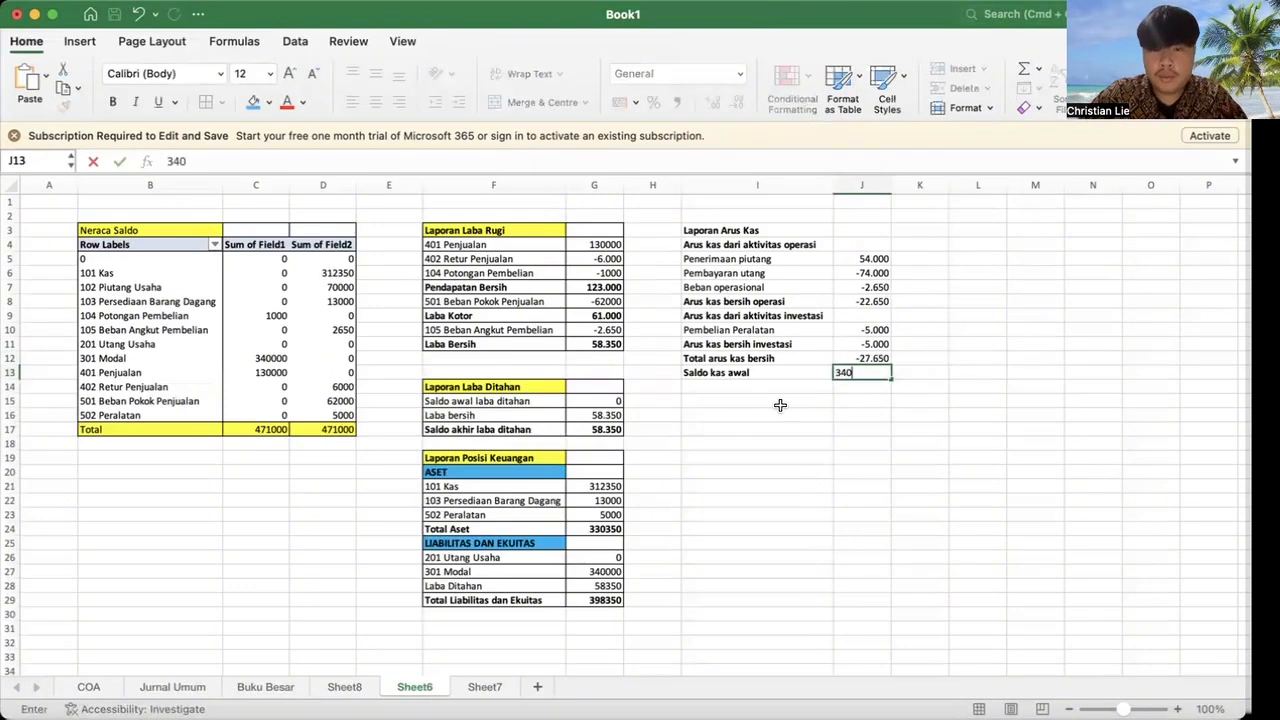
text(.000)
key(Return)
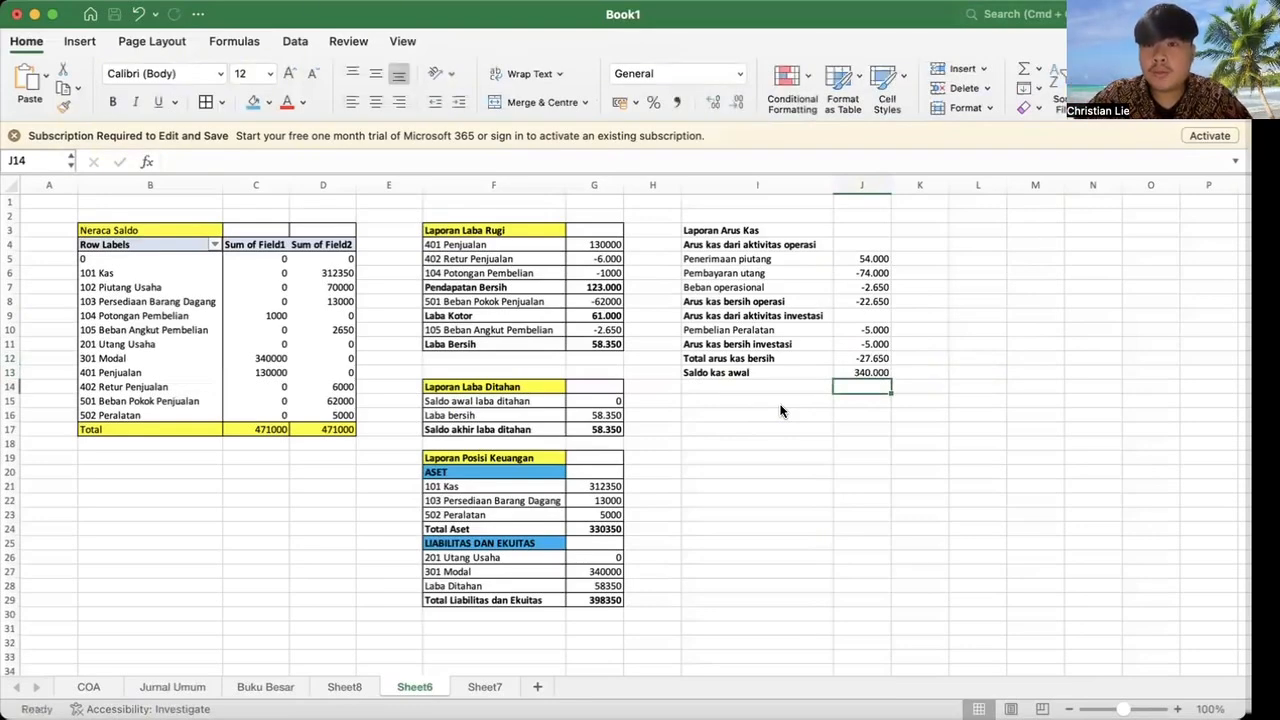
Step: Enter the label Saldo kas akhir in I14, below Saldo kas awal
click(754, 388)
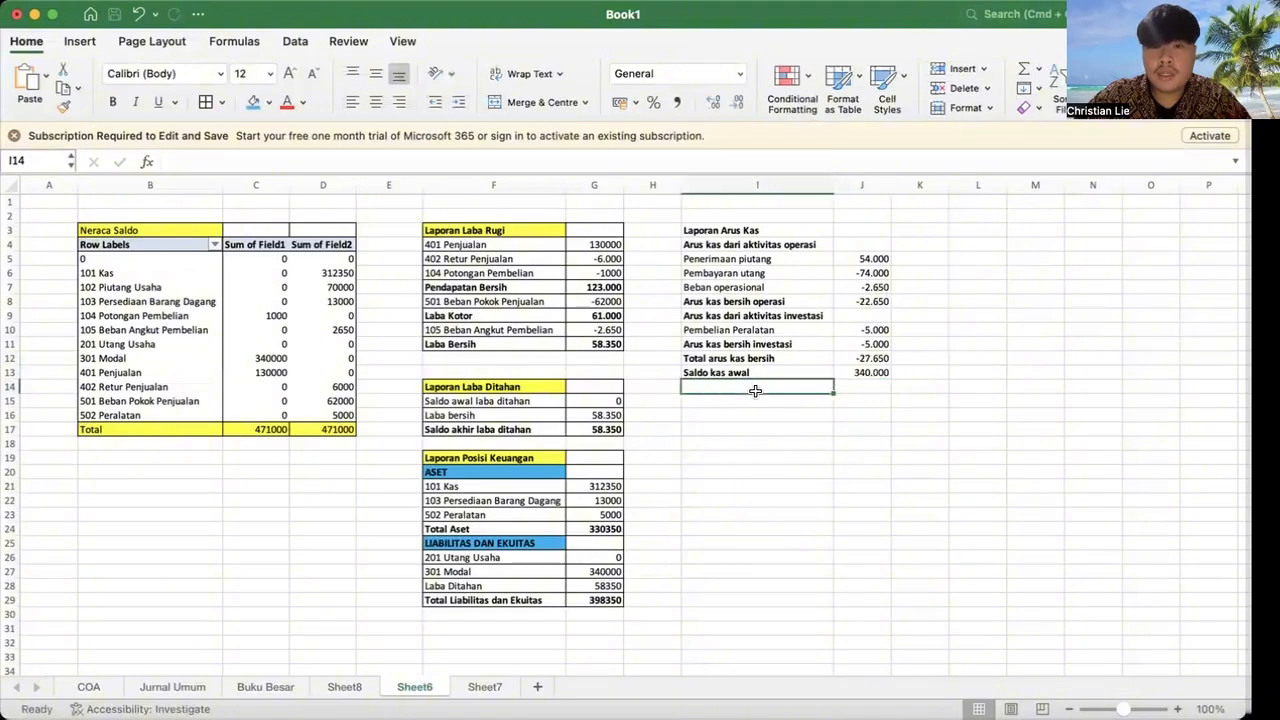
text(S)
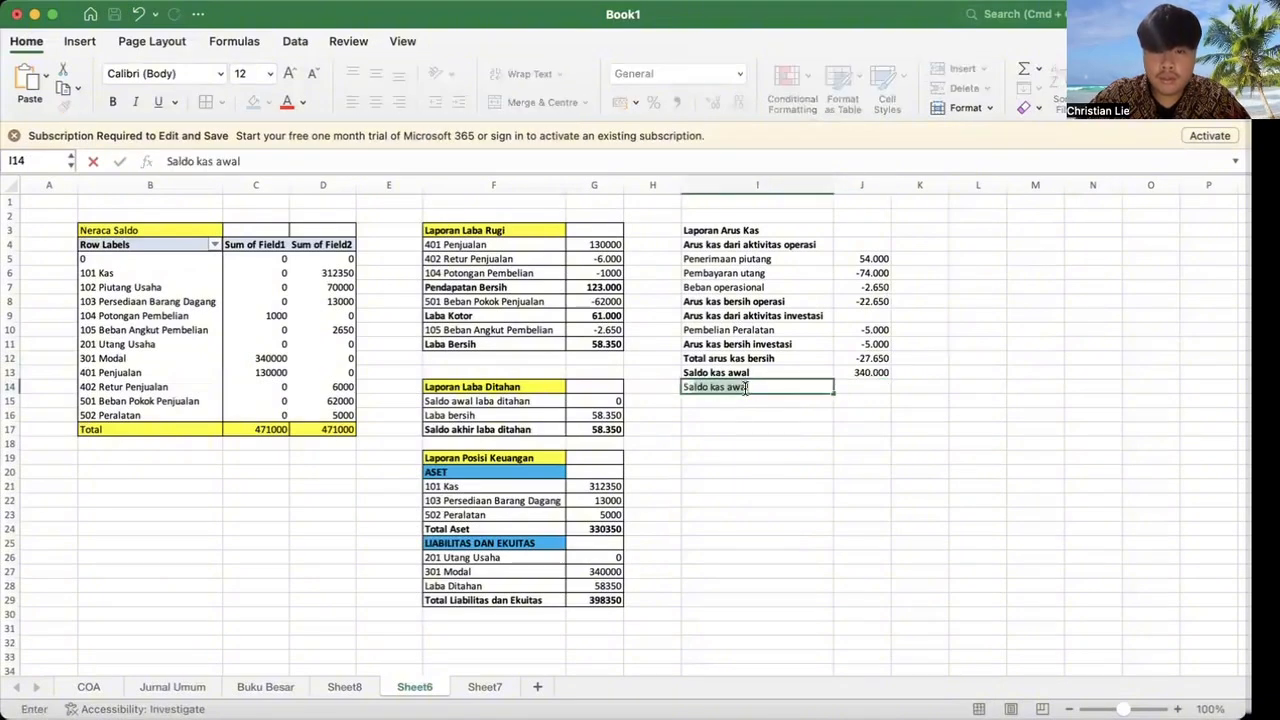
text(aldo kas akhir)
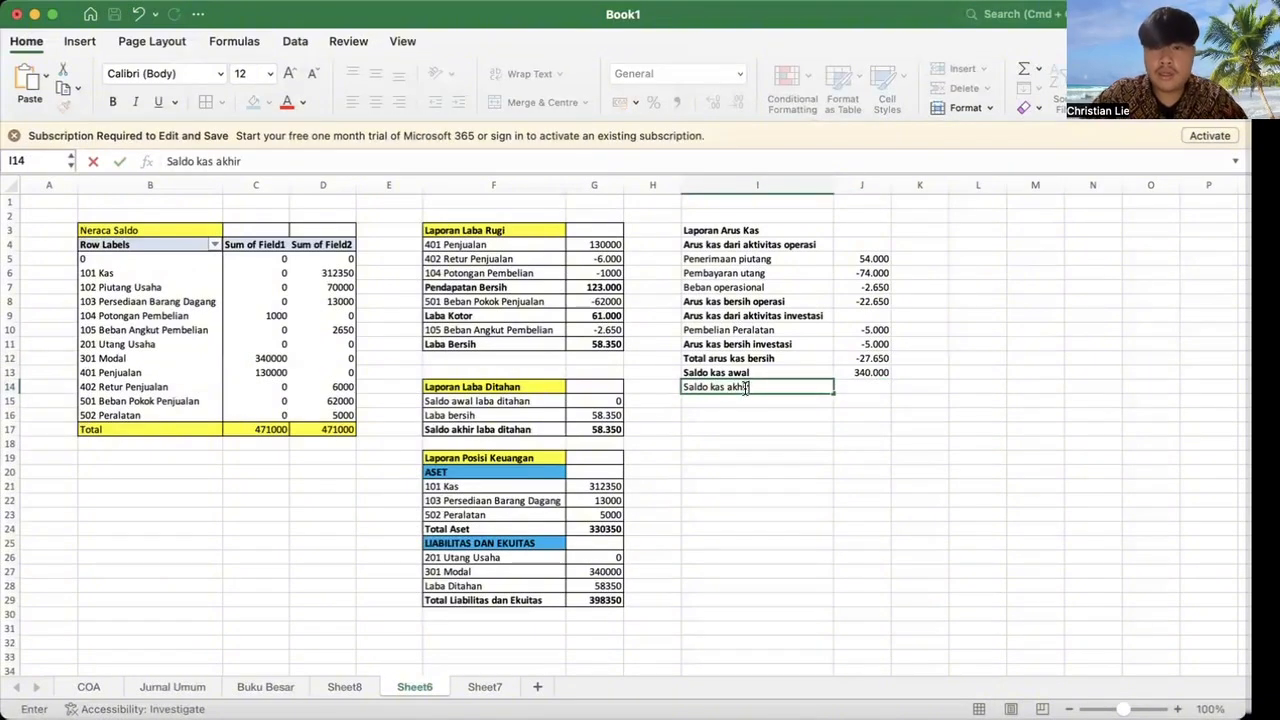
key(Up)
key(Right)
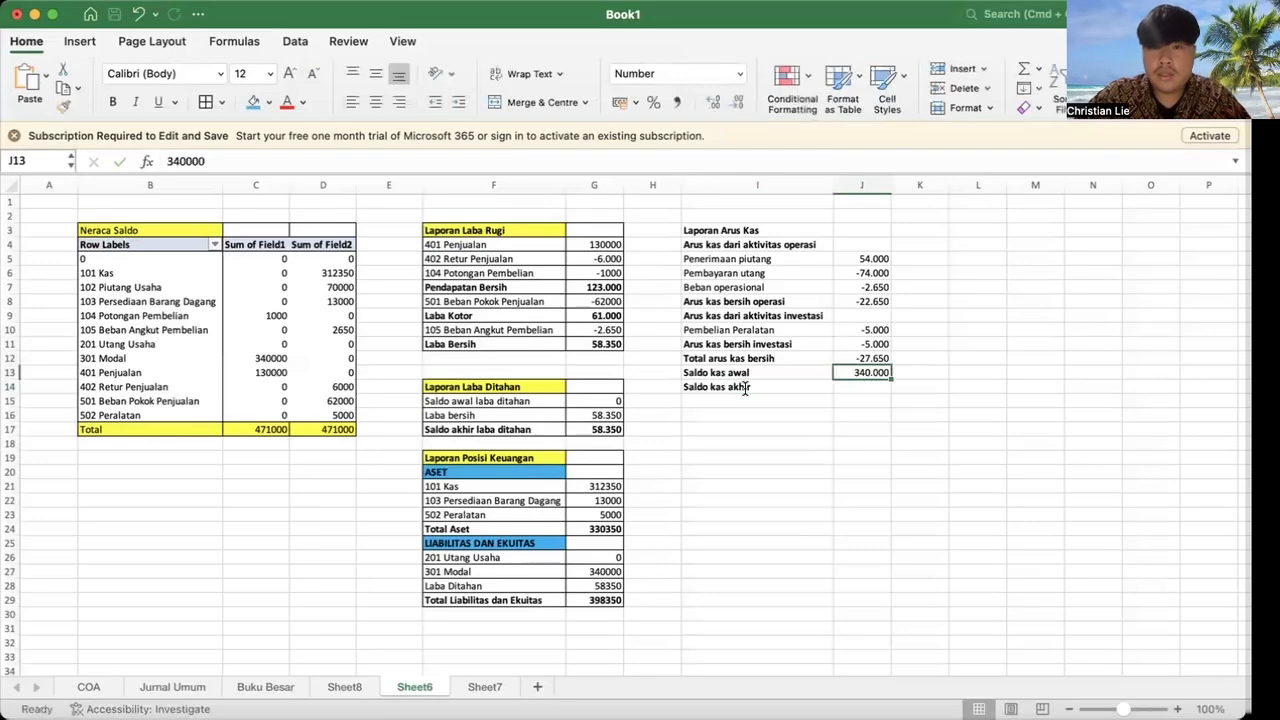
Step: Try calculating the closing cash balance in J14 with the formula =SUM(J13-J12), and clear the cell
click(862, 387)
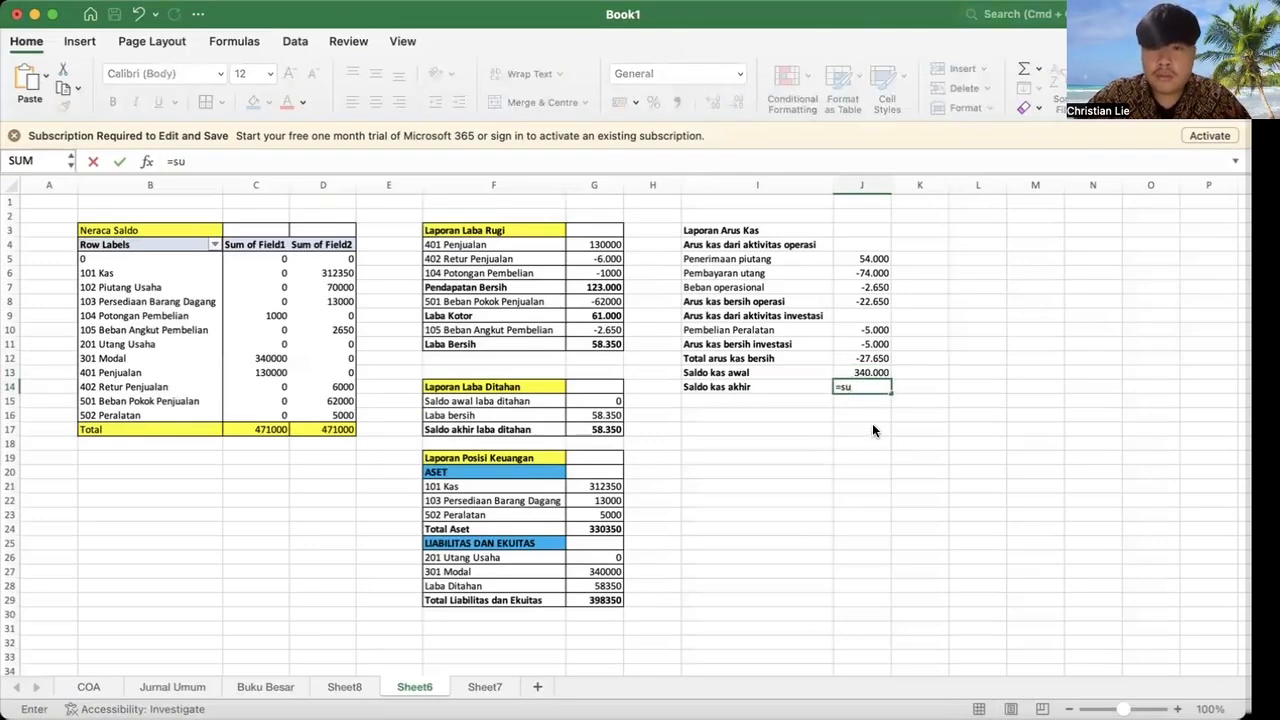
key(Tab)
click(872, 373)
text(-)
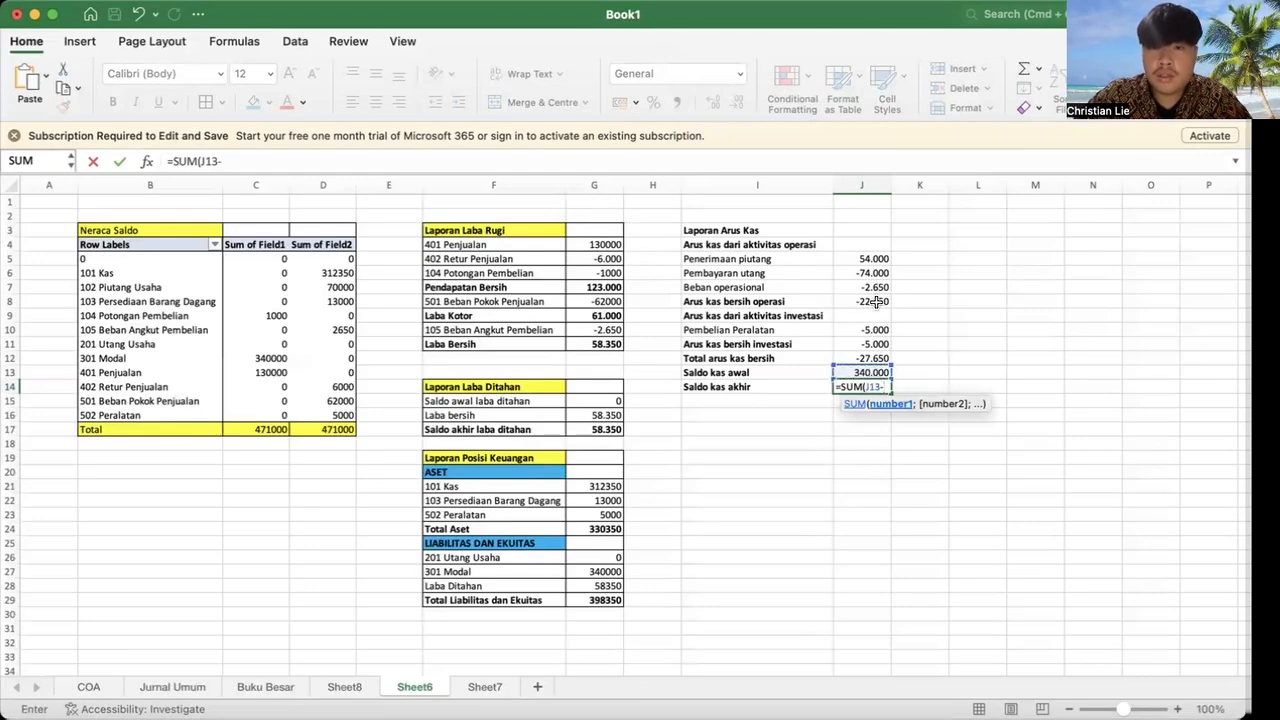
click(874, 358)
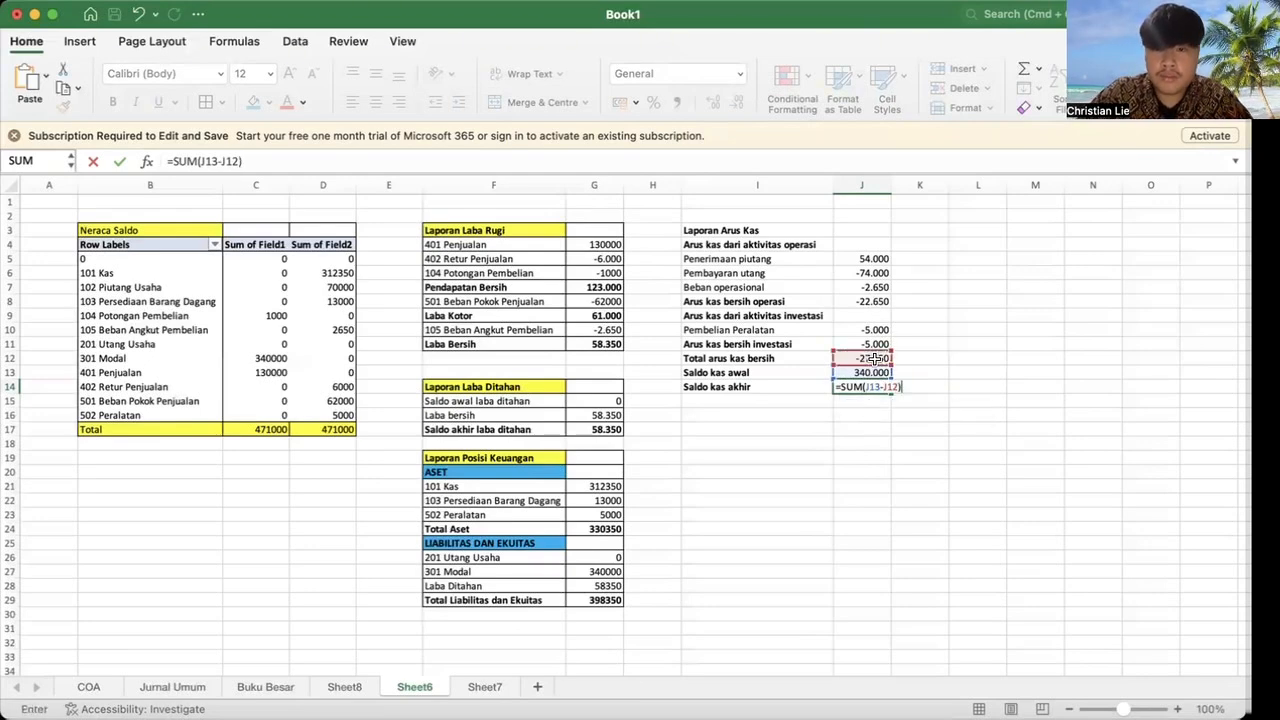
key(Return)
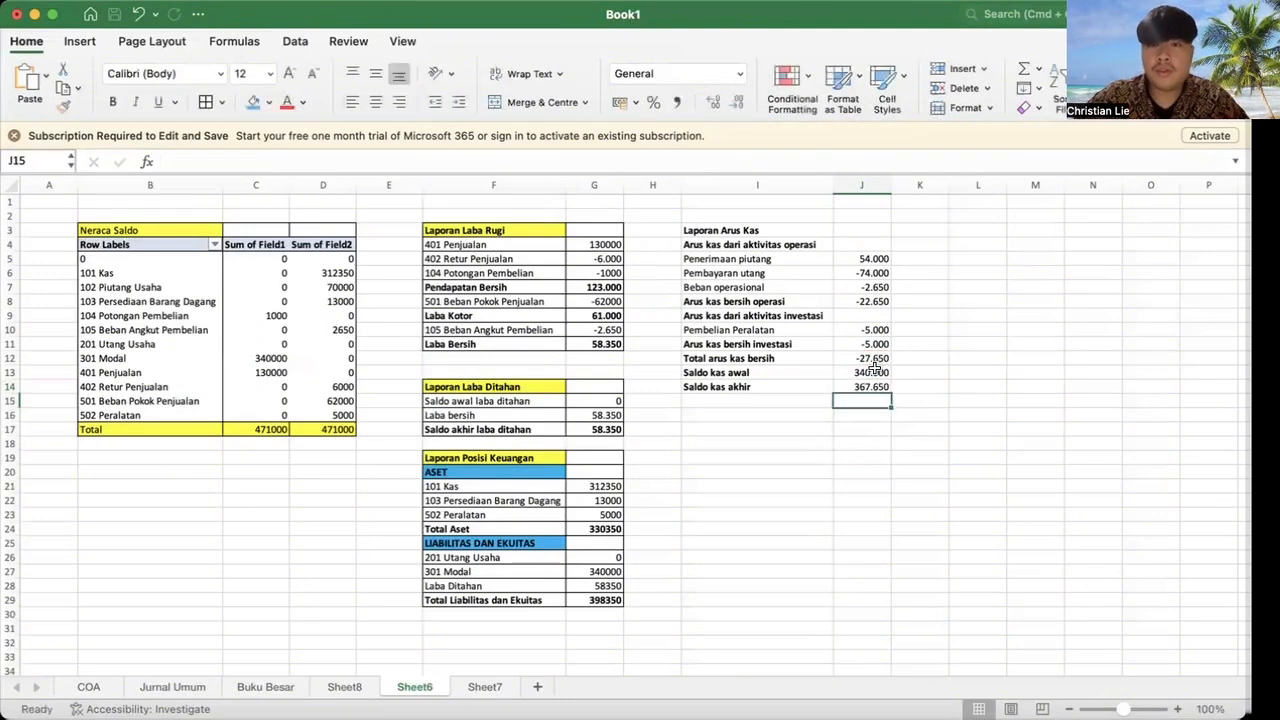
click(873, 386)
key(Delete)
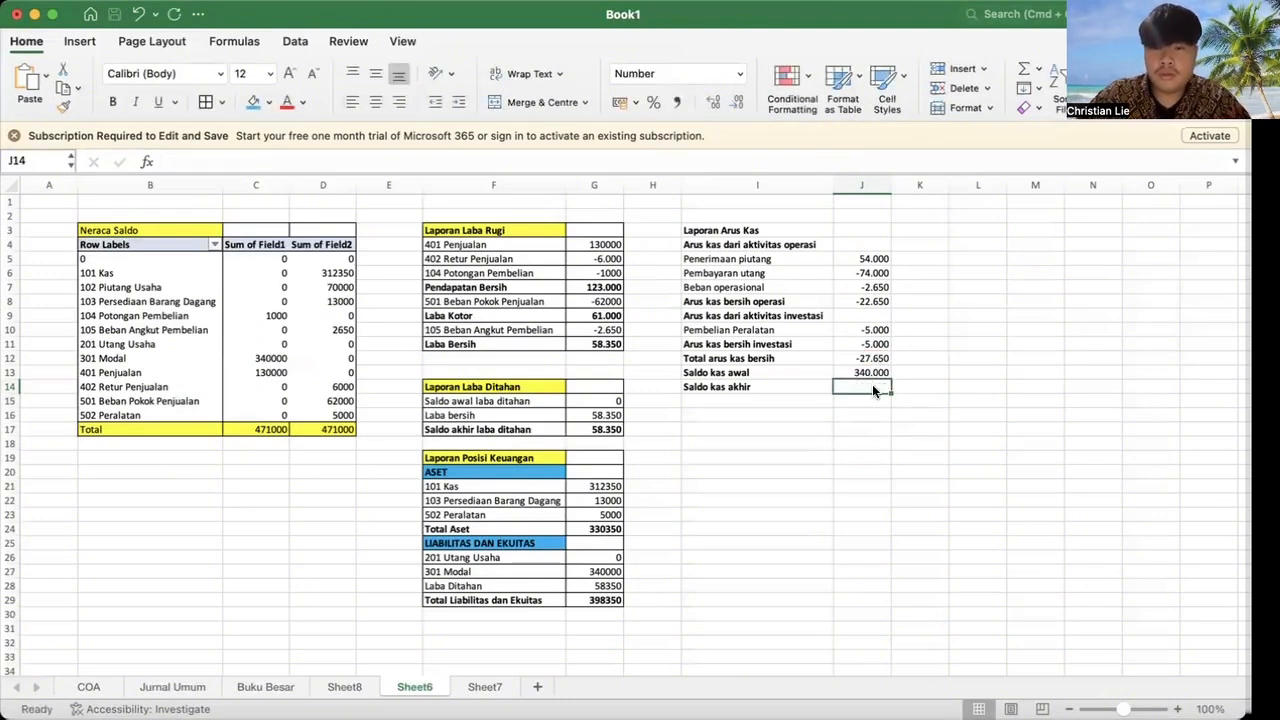
Step: Calculate the closing cash balance in J14 by adding the opening balance and net cash flow with =SUM(J13+J12)
text(=s)
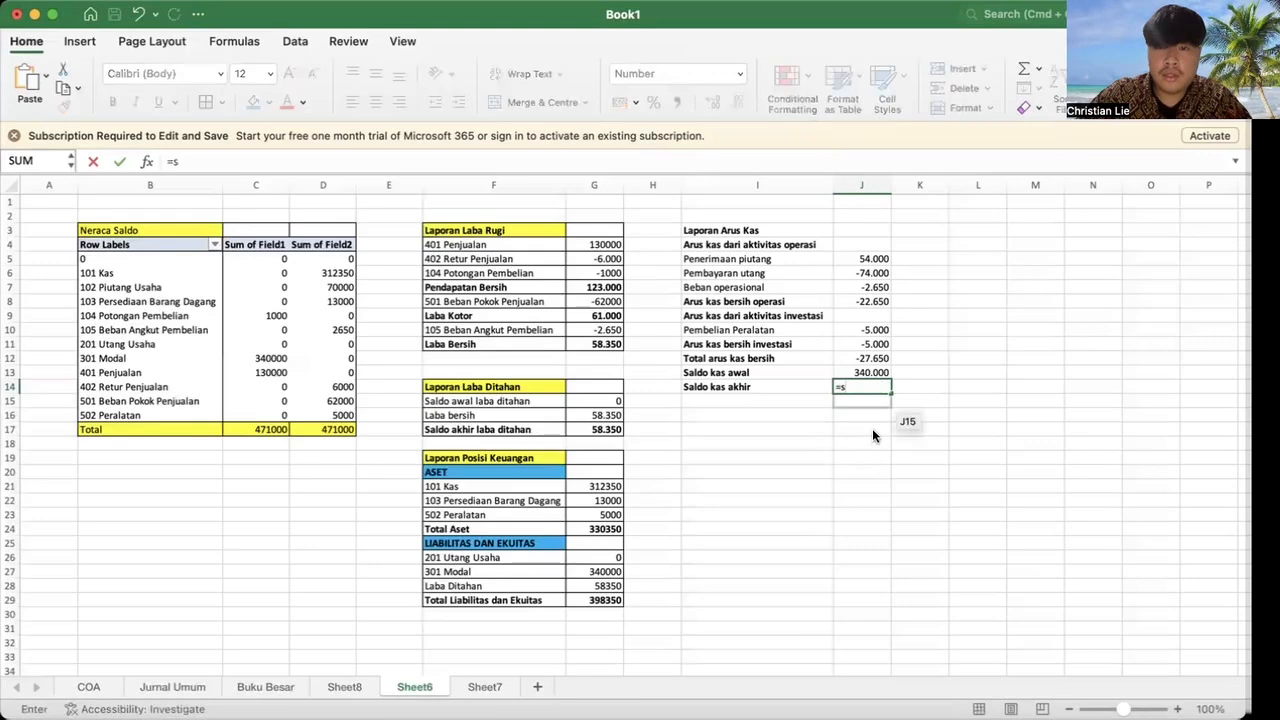
double_click(874, 453)
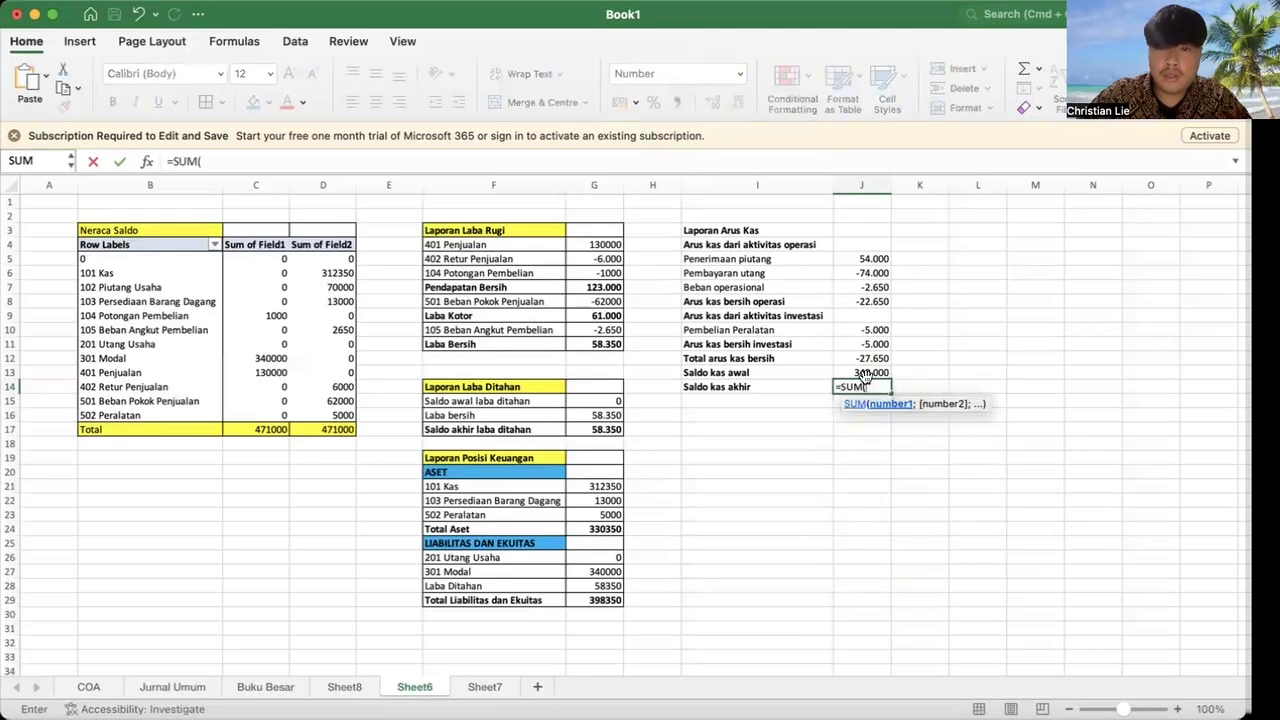
click(866, 374)
text(+)
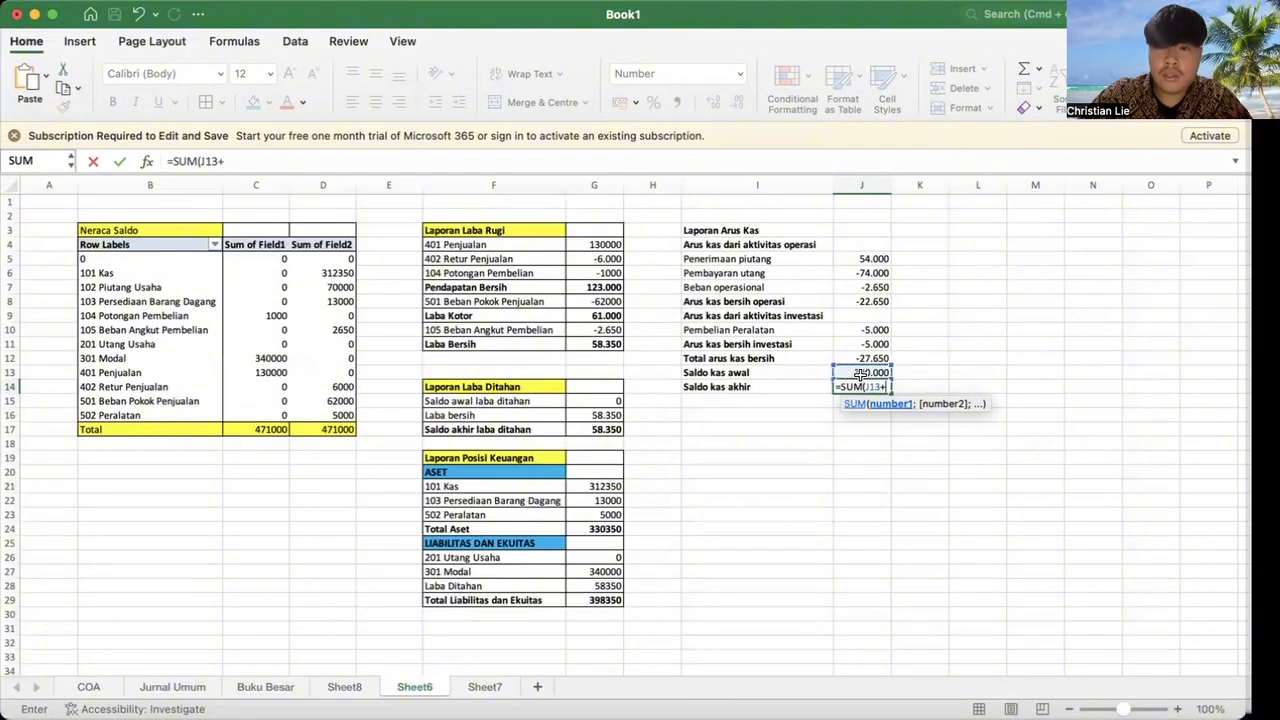
click(872, 358)
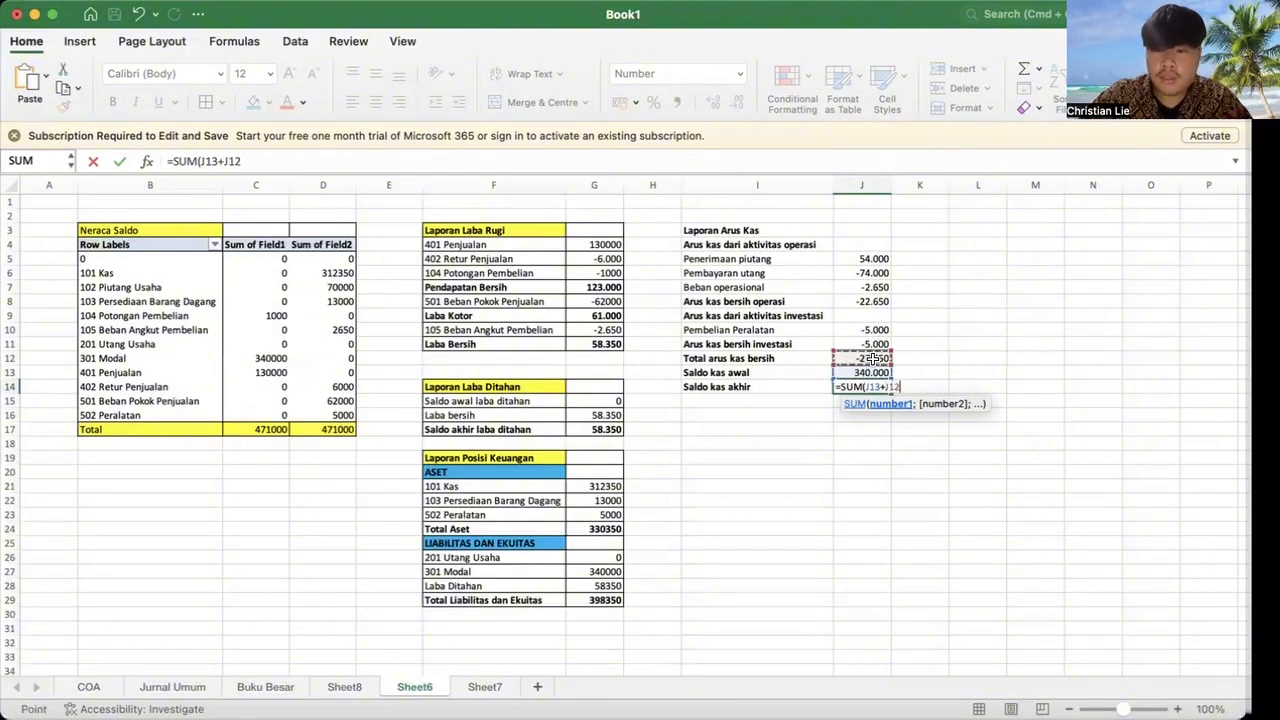
text())
key(Return)
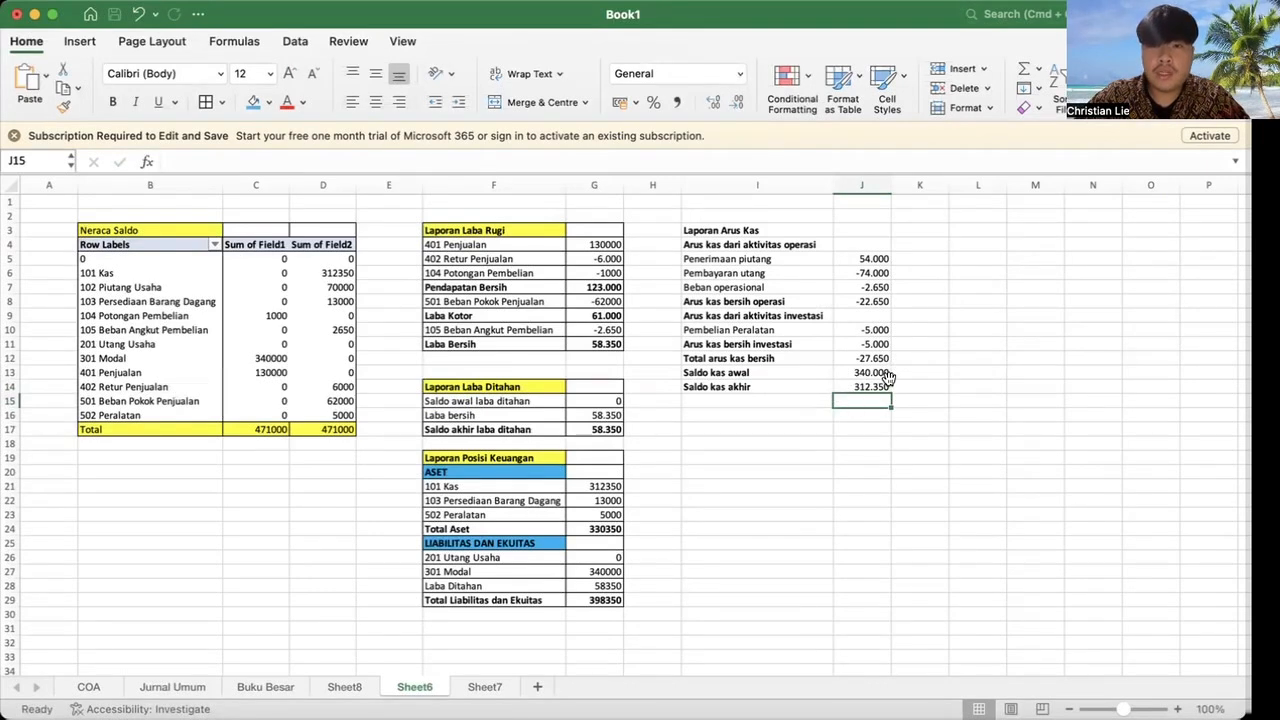
click(847, 440)
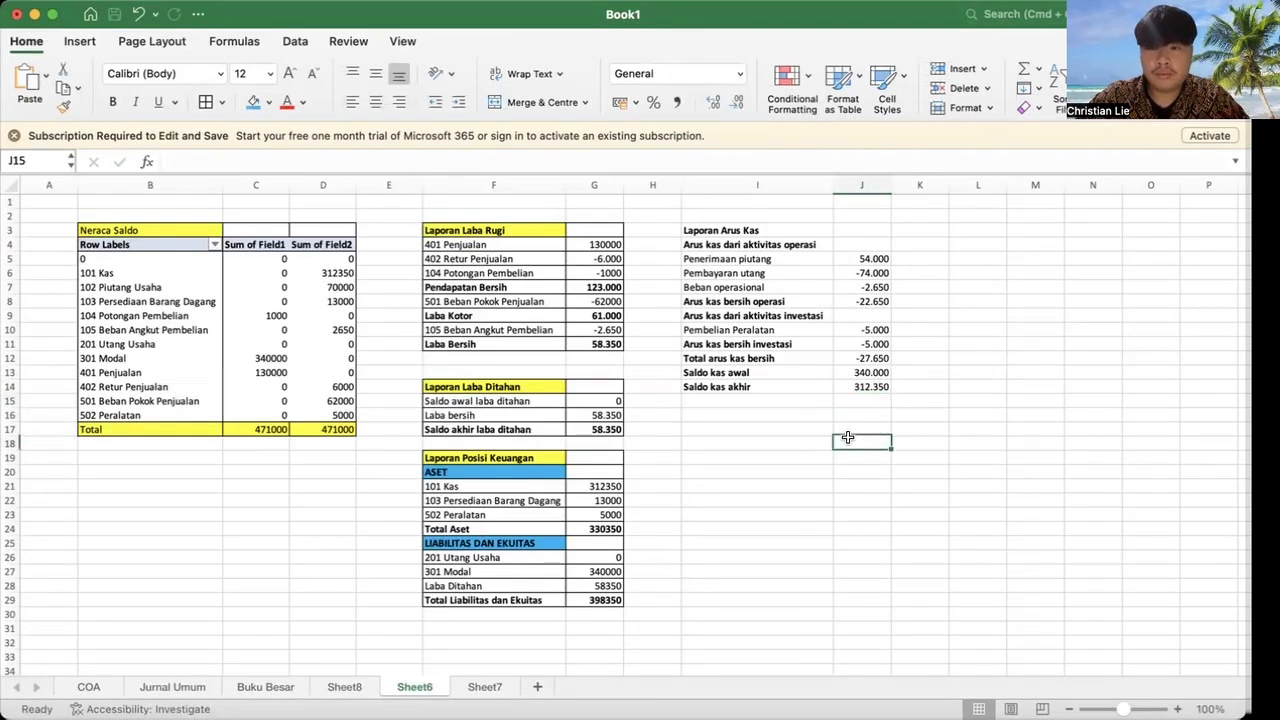
Step: Apply all borders to the cash flow statement range I3:J14
drag(720, 232, 860, 388)
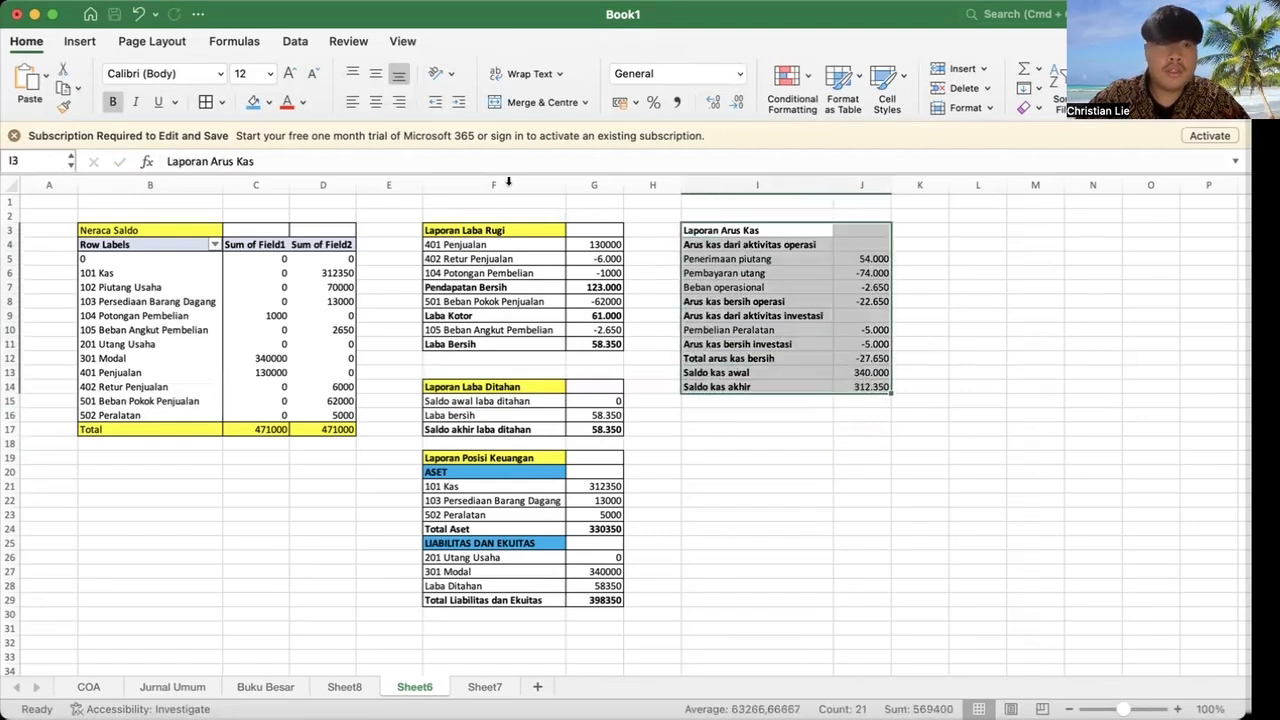
click(206, 102)
click(749, 410)
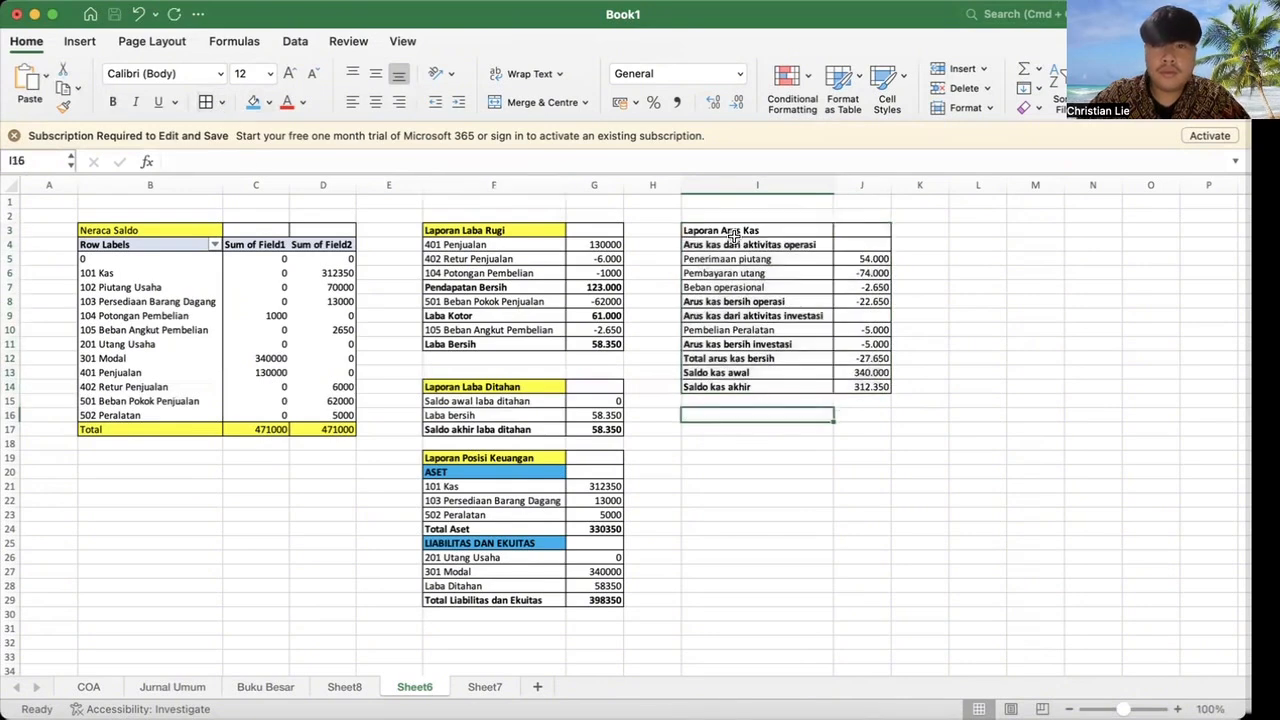
Step: Fill the Laporan Arus Kas title cell I3 with yellow
click(734, 244)
click(733, 232)
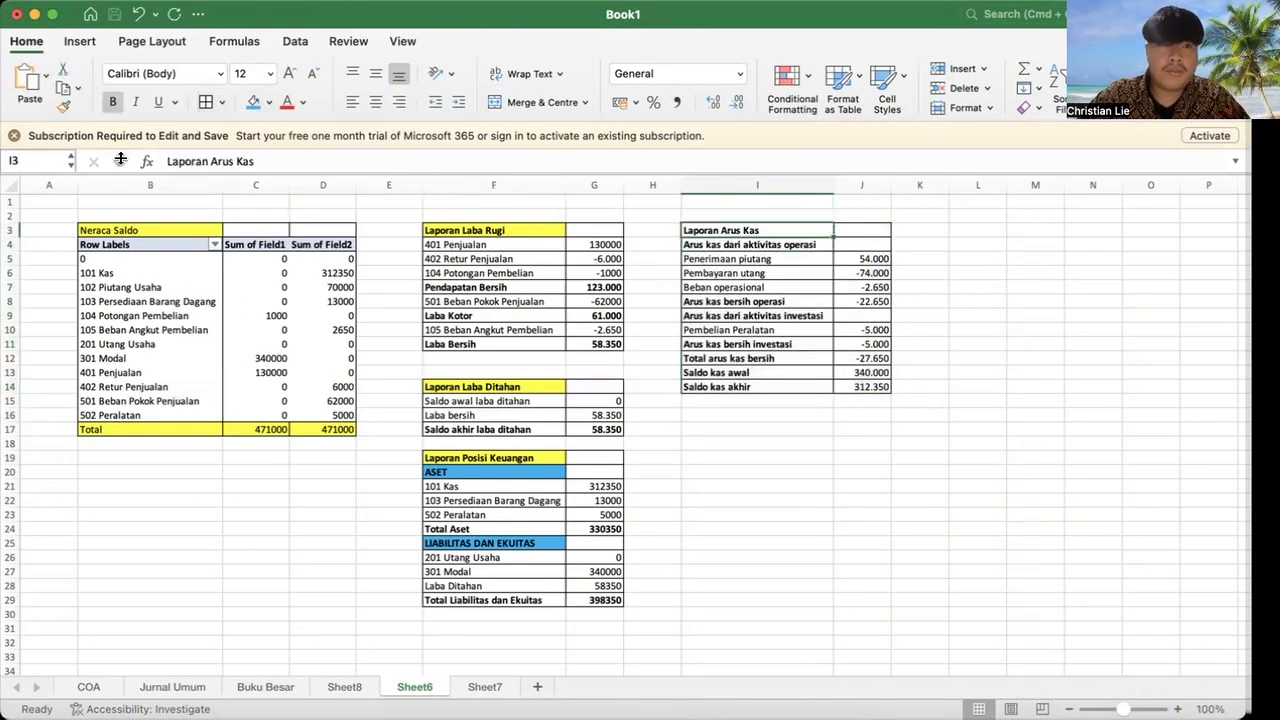
click(269, 104)
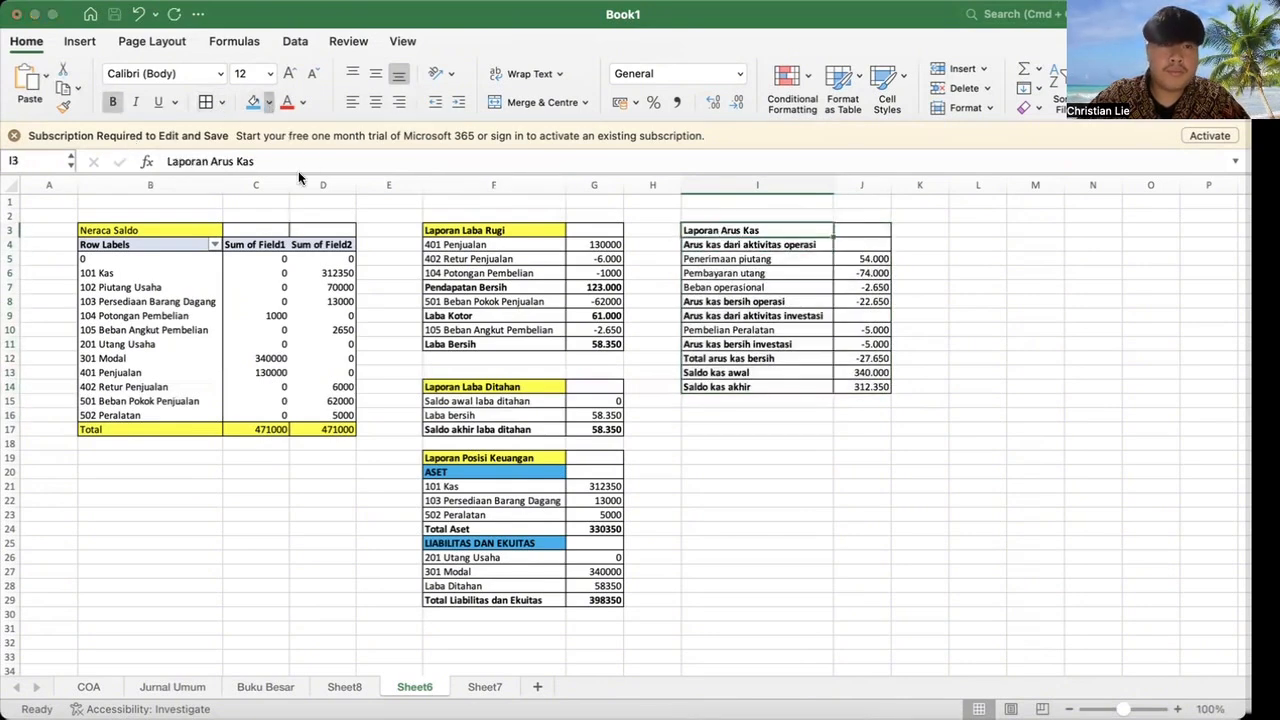
click(308, 306)
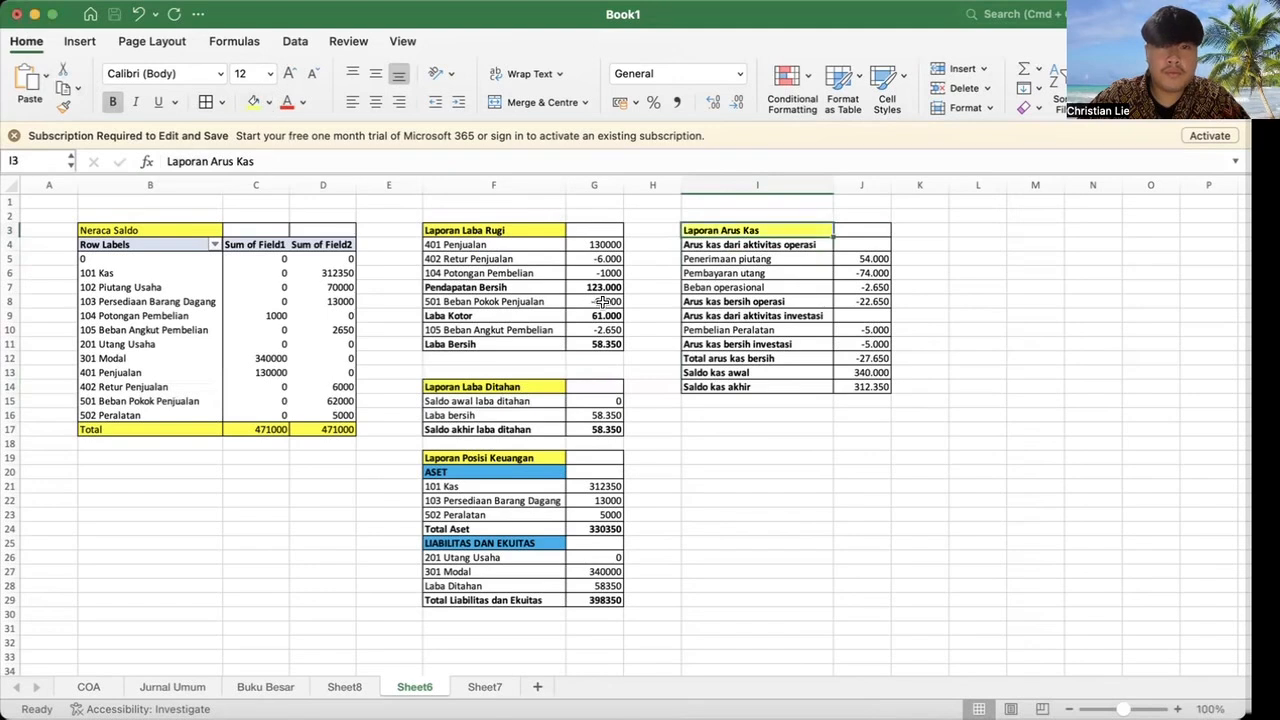
Step: Fill the operating and investing headings and their net cash flow labels in I4, I8, I9 and I11 with blue
click(718, 246)
click(269, 104)
click(353, 312)
click(690, 300)
click(248, 105)
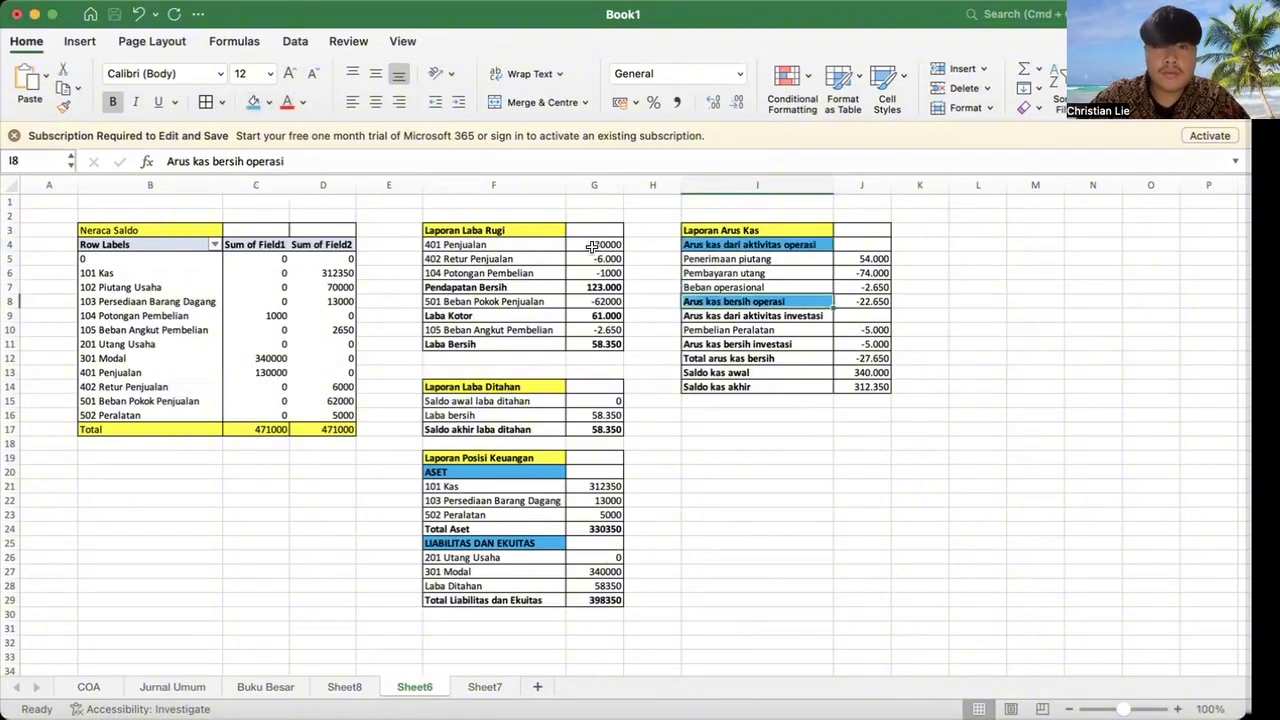
click(692, 316)
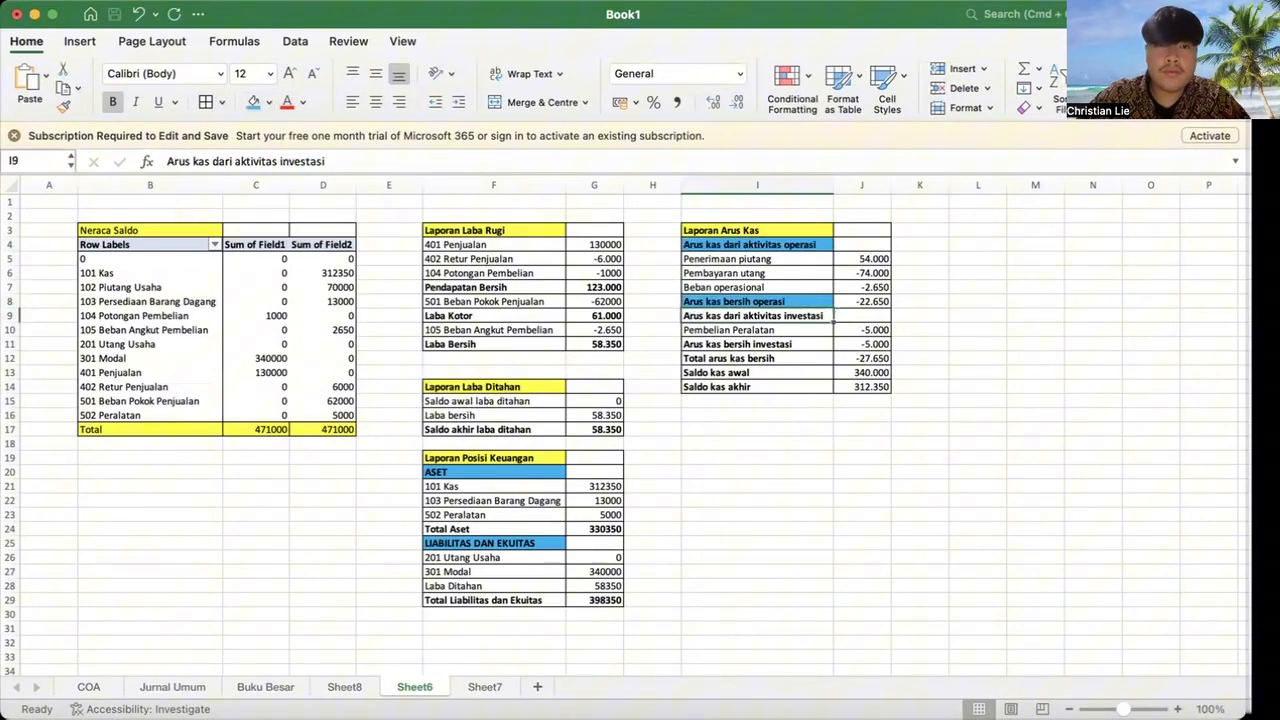
click(250, 104)
click(709, 344)
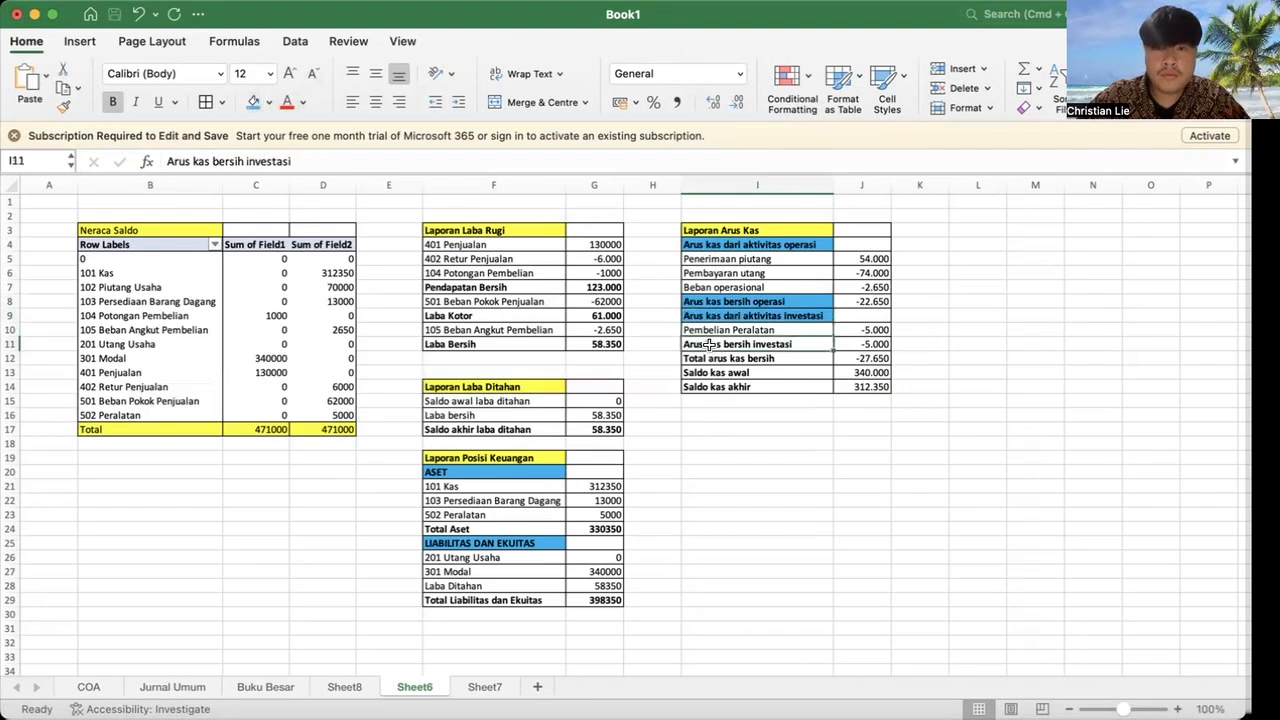
click(250, 104)
Step: Fill the labels Total arus kas bersih, Saldo kas awal and Saldo kas akhir in I12:I14 with the same blue
click(706, 360)
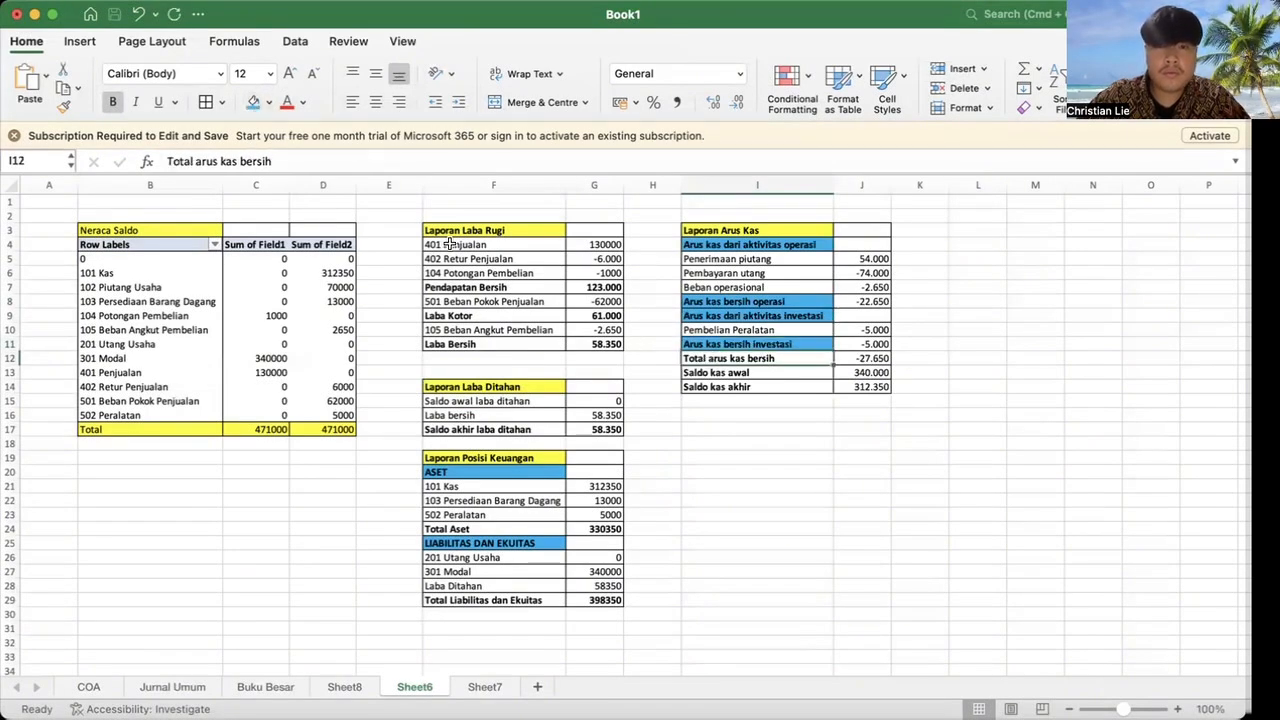
click(250, 104)
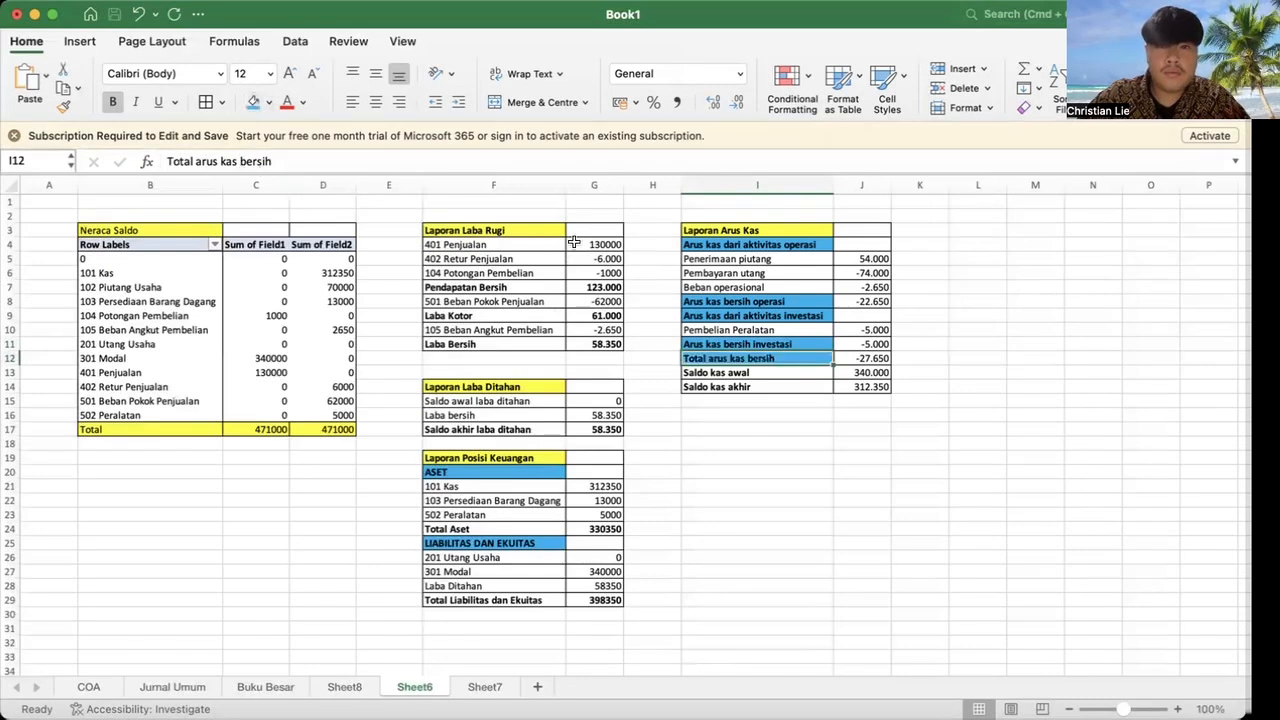
click(715, 370)
click(250, 104)
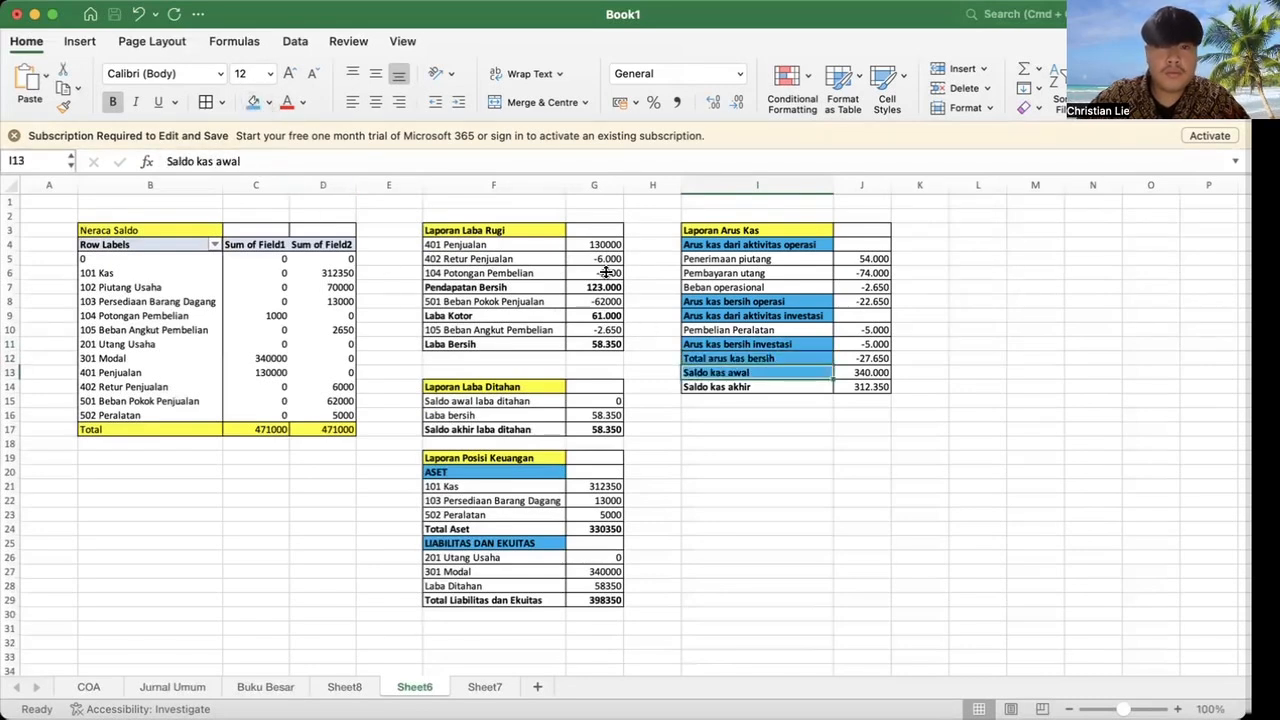
click(760, 391)
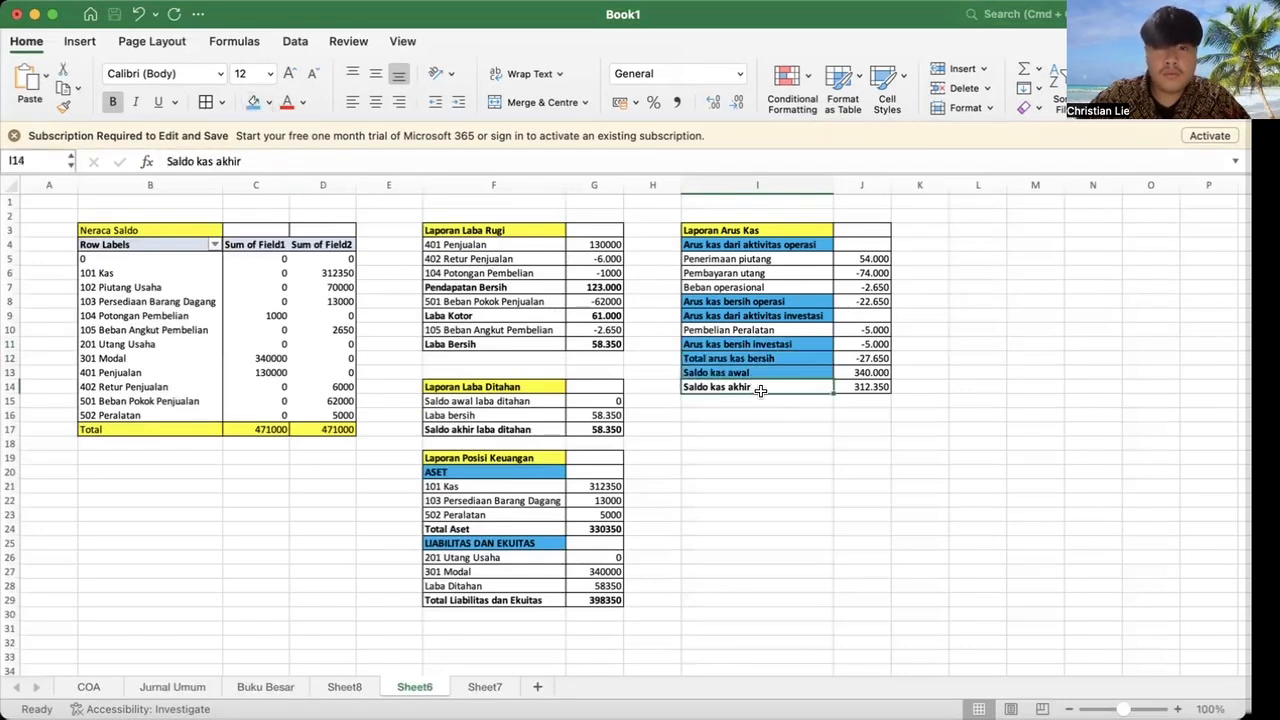
click(252, 103)
click(942, 510)
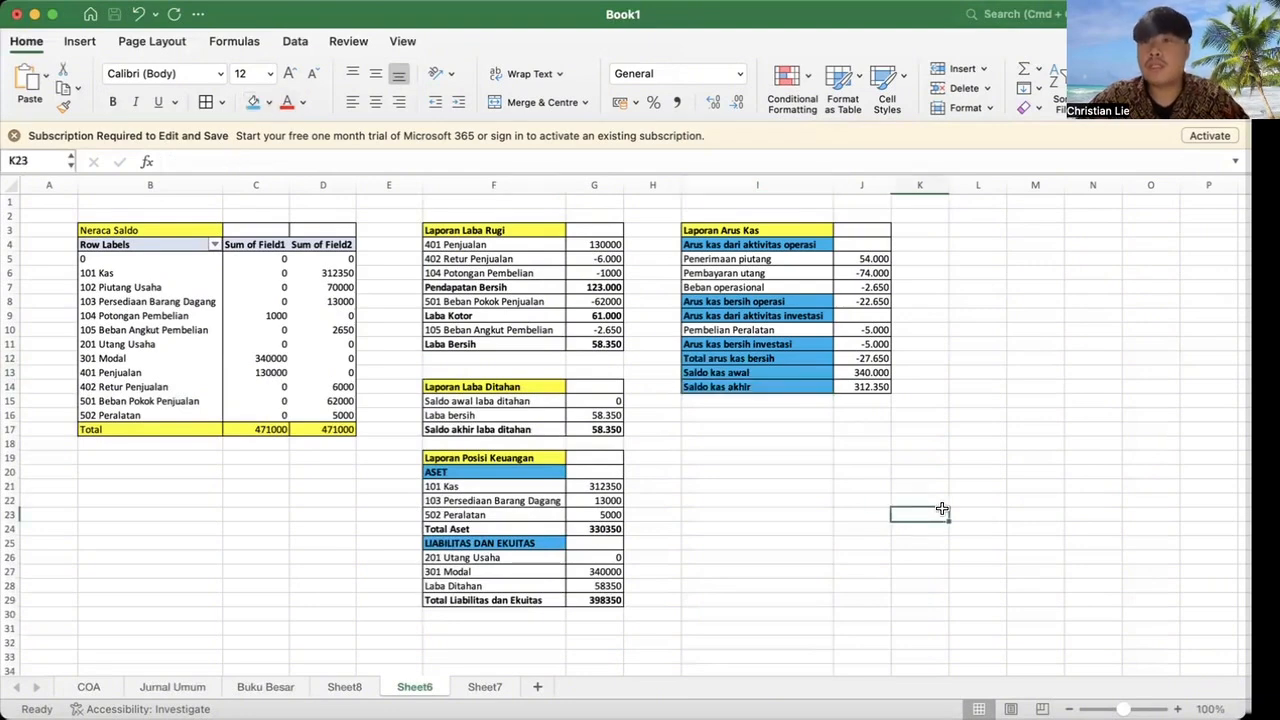